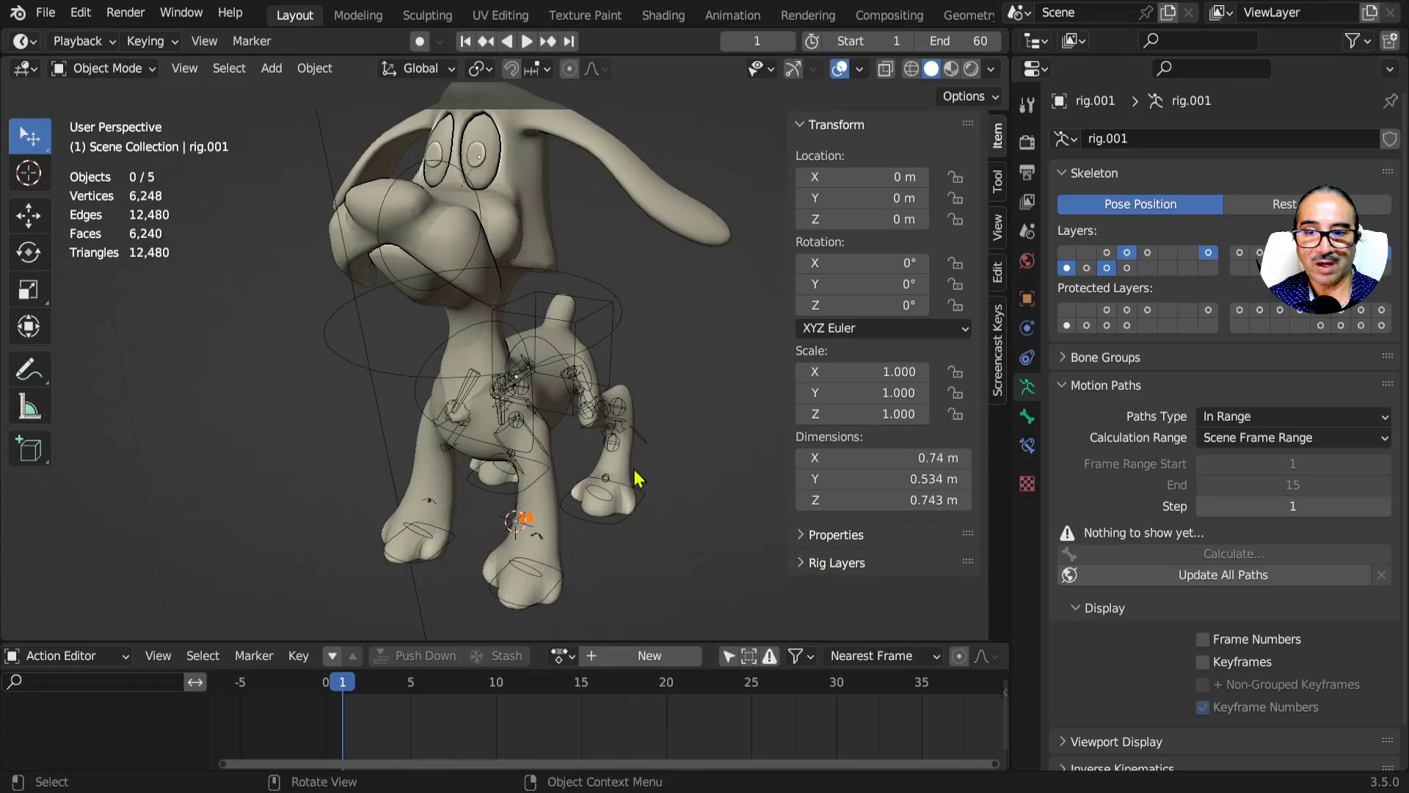
- Set the animation's end frame to 20
{"action": "middle_click_drag", "start_coordinate": [646, 478], "coordinate": [590, 429]}
{"action": "key", "text": "space"}
{"action": "key", "text": "space"}
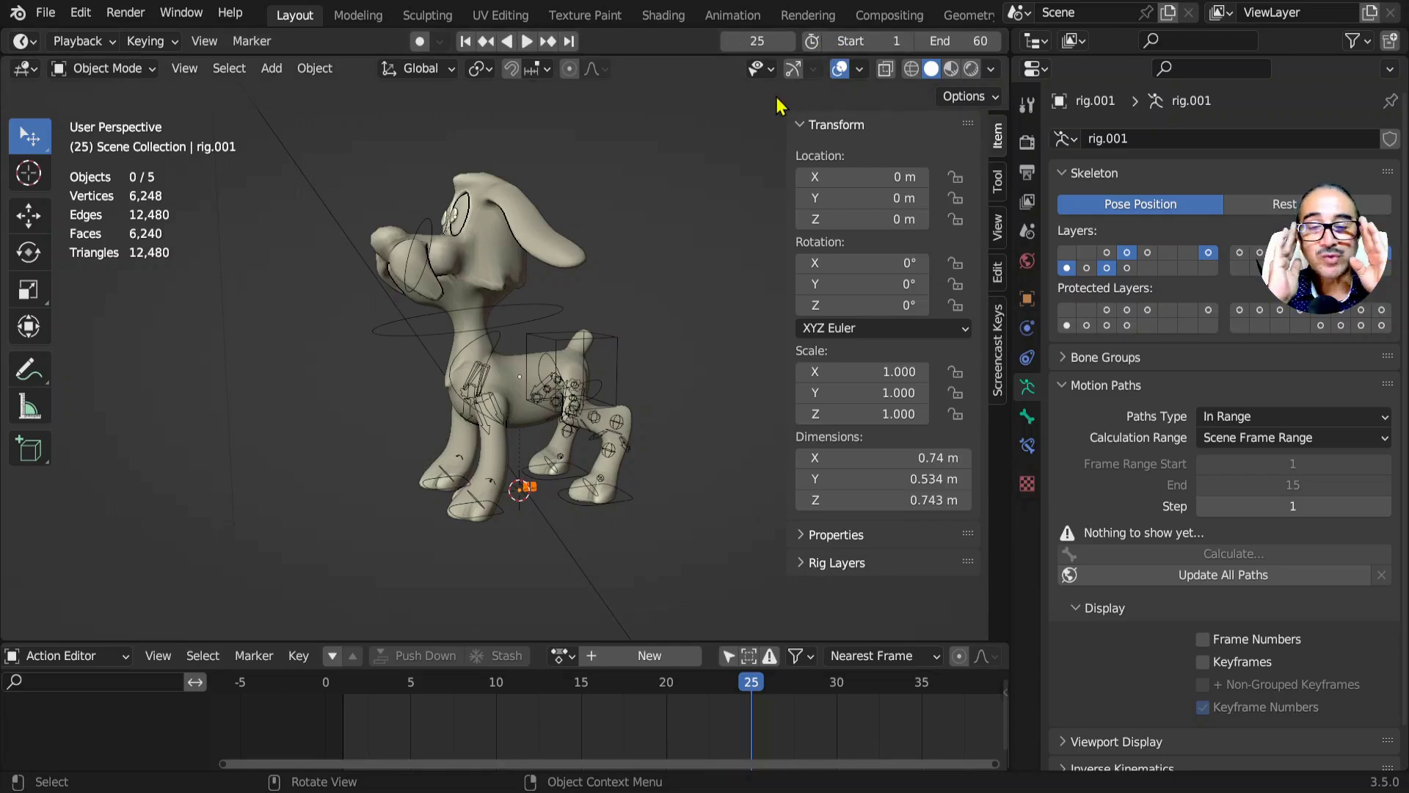
{"action": "left_click", "coordinate": [976, 42]}
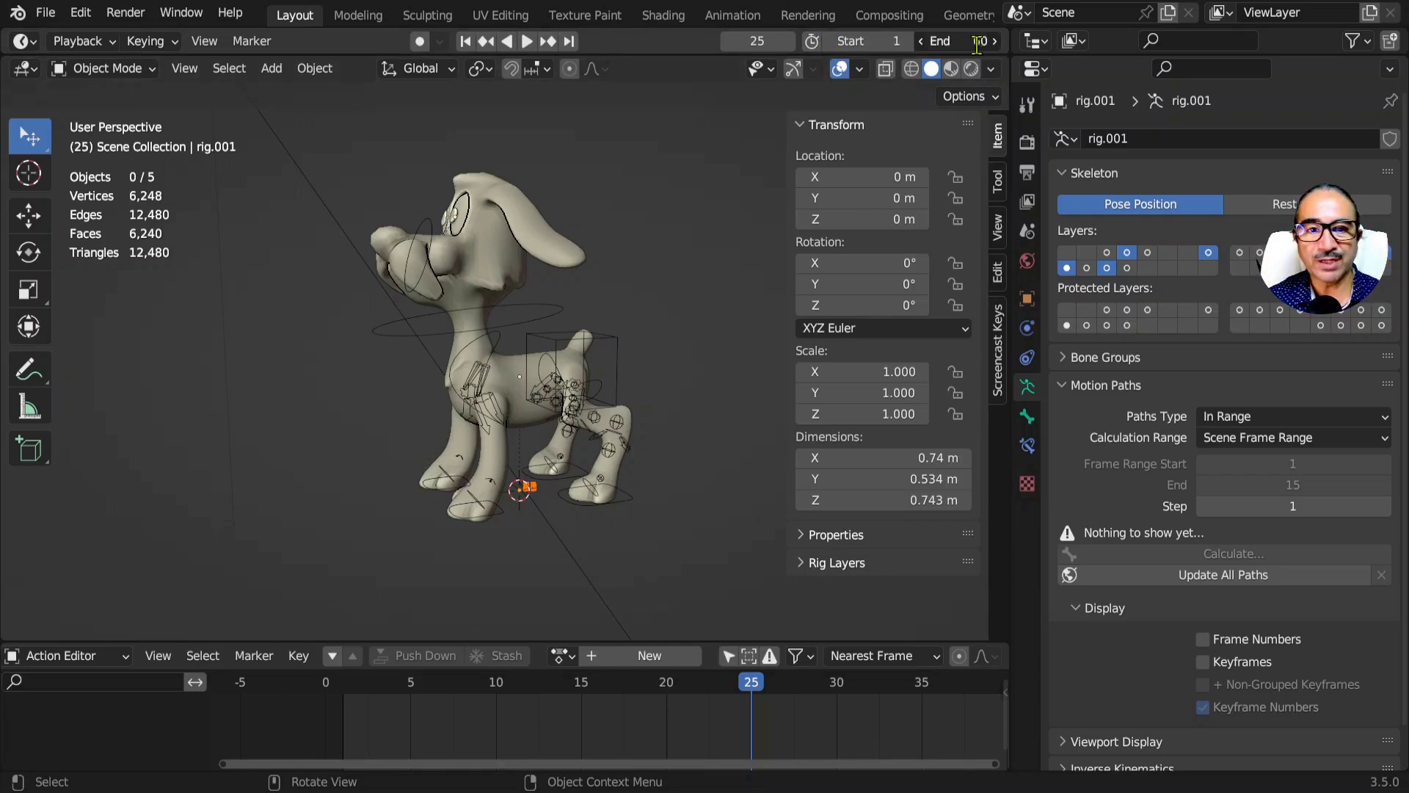
{"action": "type", "text": "20"}
{"action": "key", "text": "Return"}
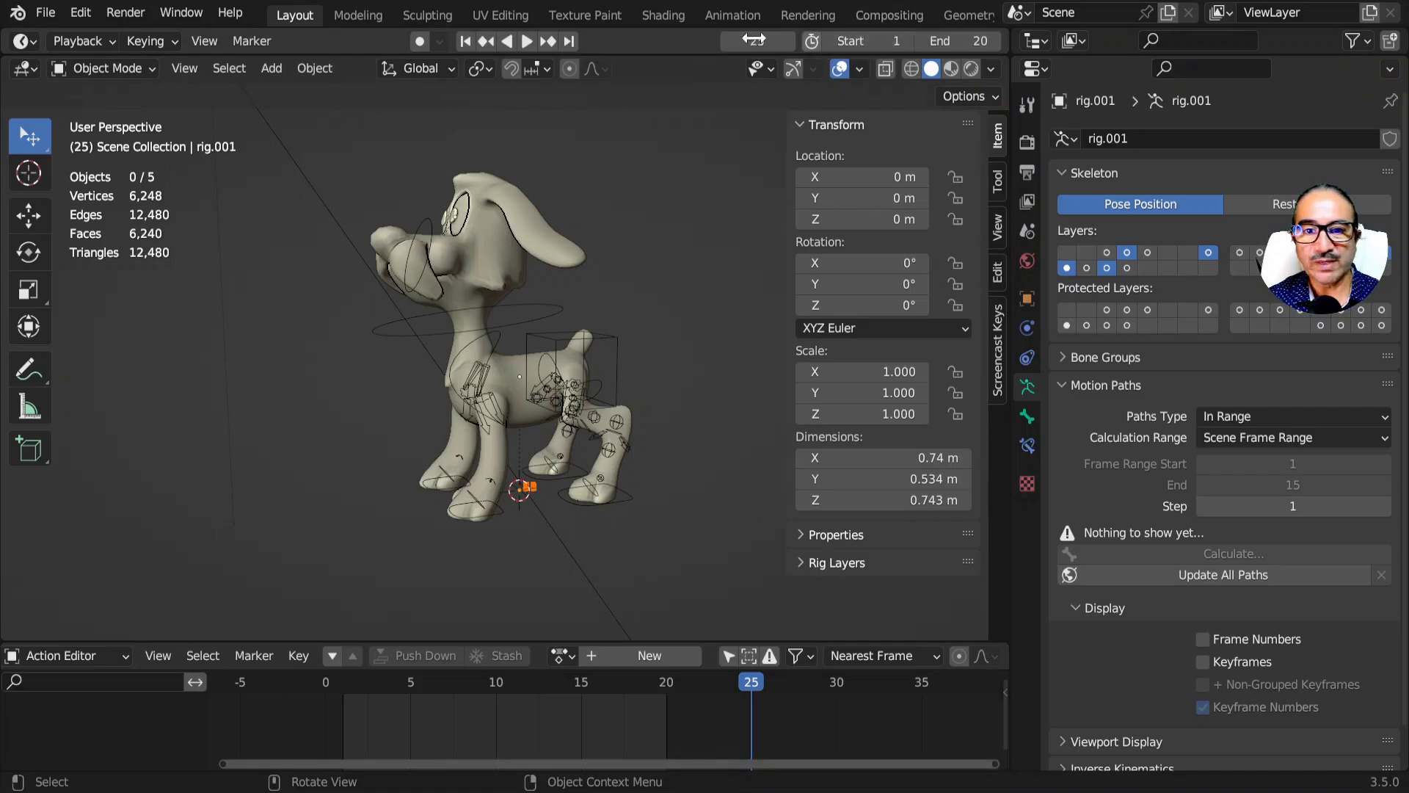
- Expand the scene's Frame Range output settings, collapse Format, and enter 20 as the end frame there
{"action": "left_click_drag", "start_coordinate": [284, 55], "coordinate": [285, 119]}
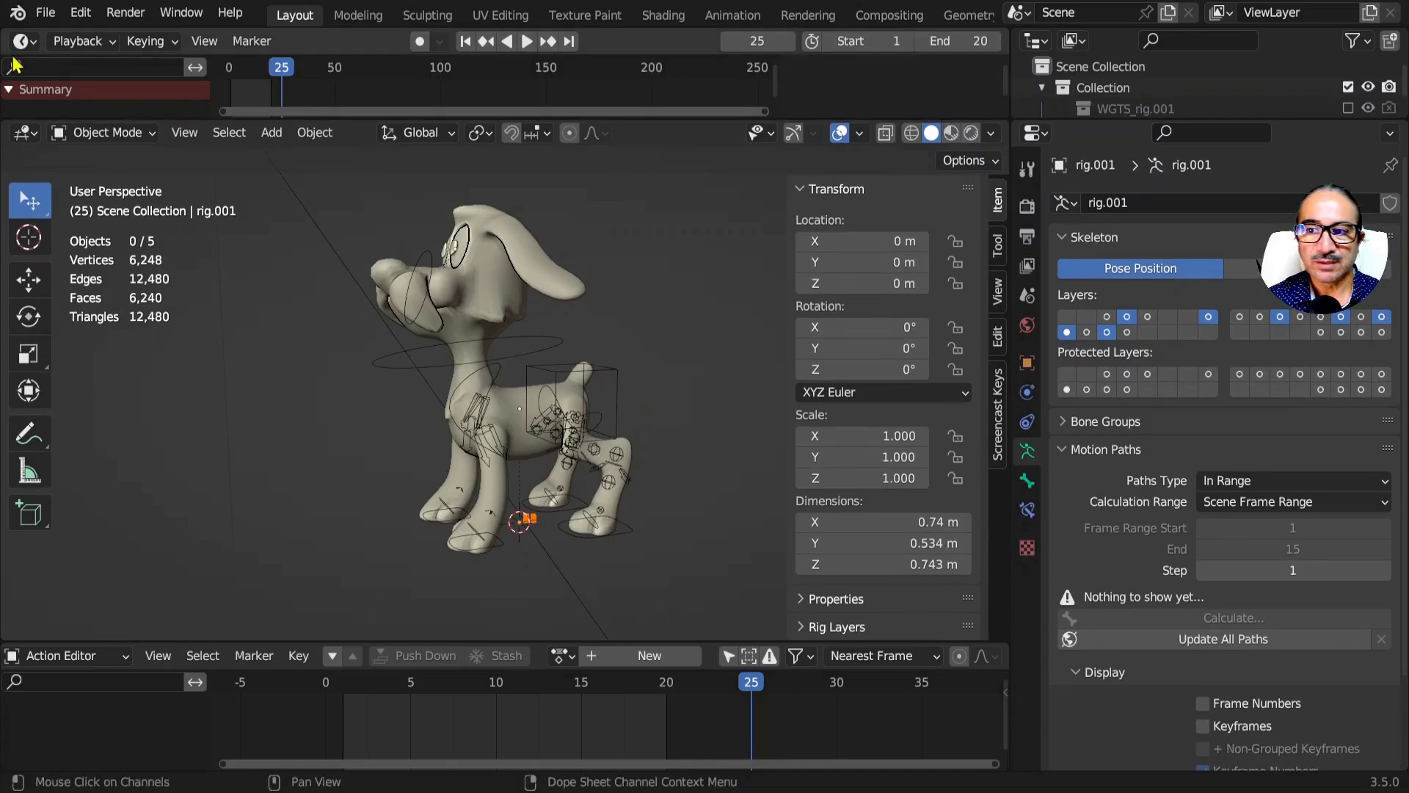
{"action": "left_click", "coordinate": [22, 41]}
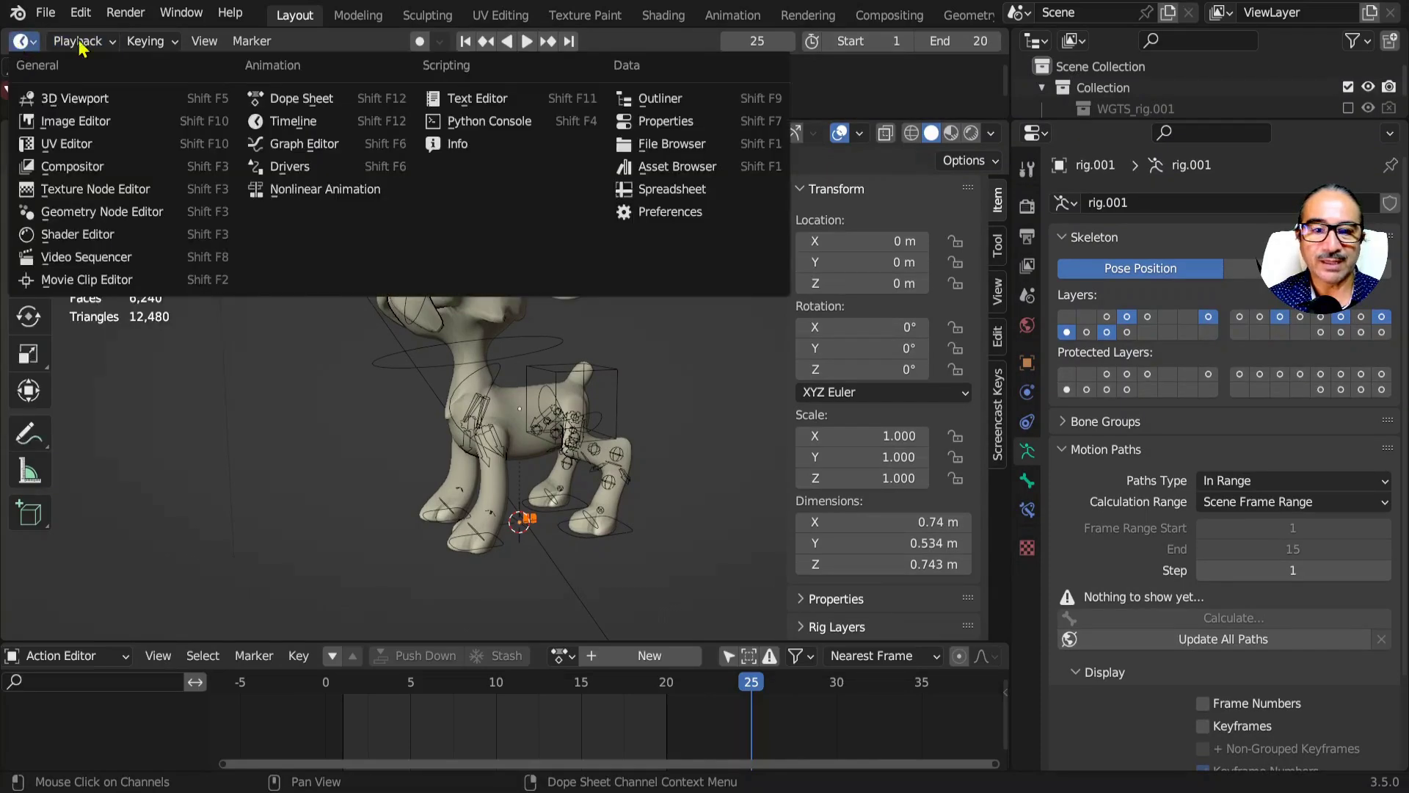
{"action": "left_click", "coordinate": [1027, 238]}
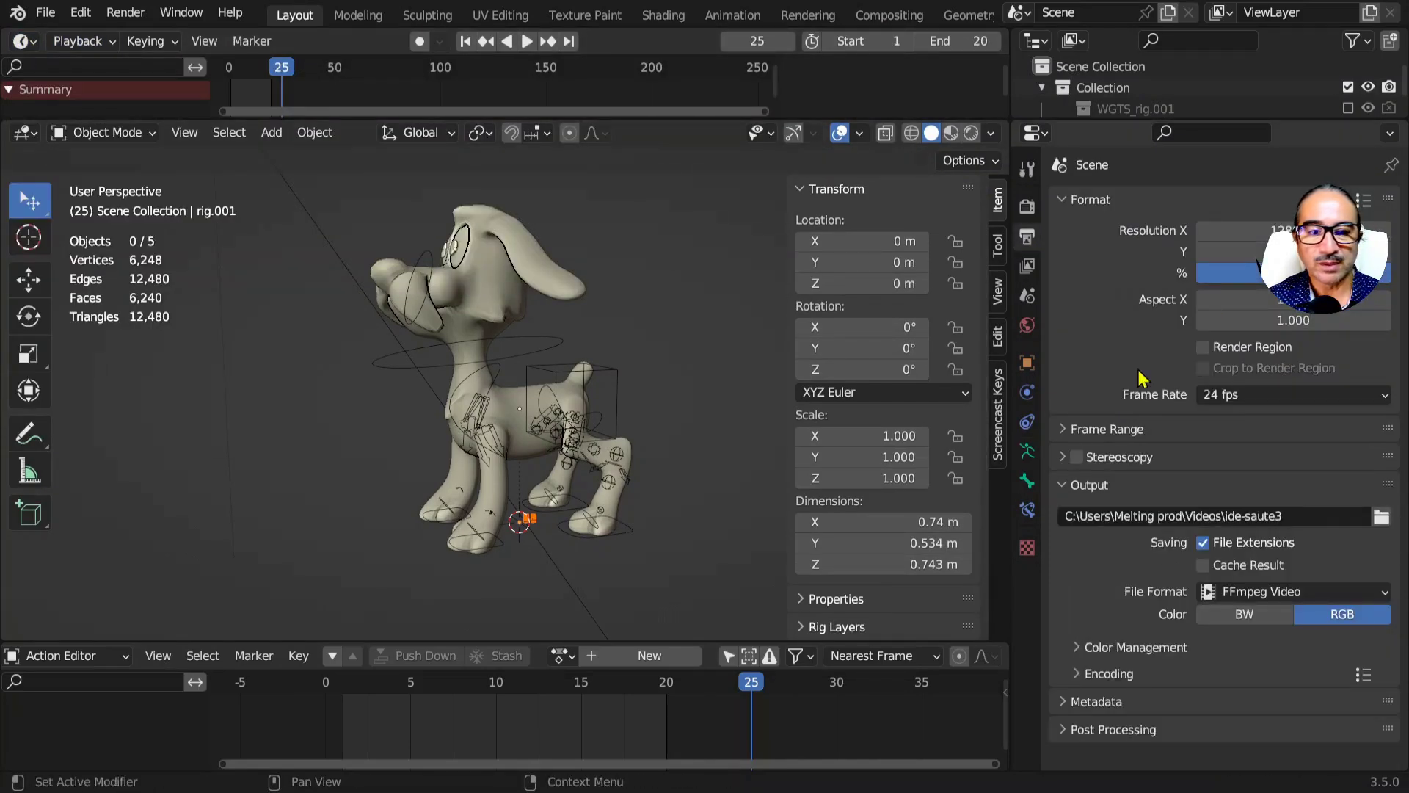
{"action": "left_click", "coordinate": [1077, 433]}
{"action": "left_click", "coordinate": [1066, 199]}
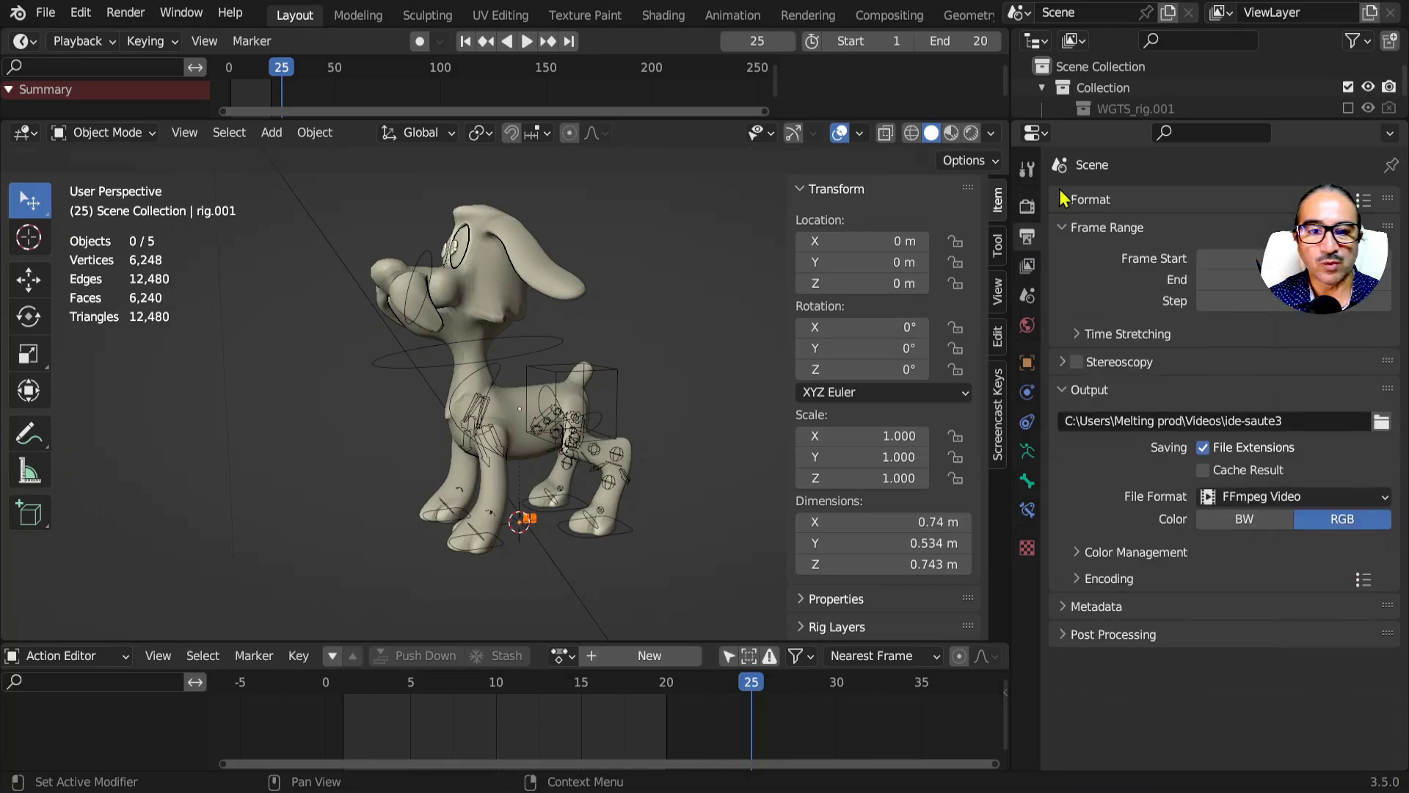
{"action": "left_click", "coordinate": [1257, 277]}
{"action": "type", "text": "20"}
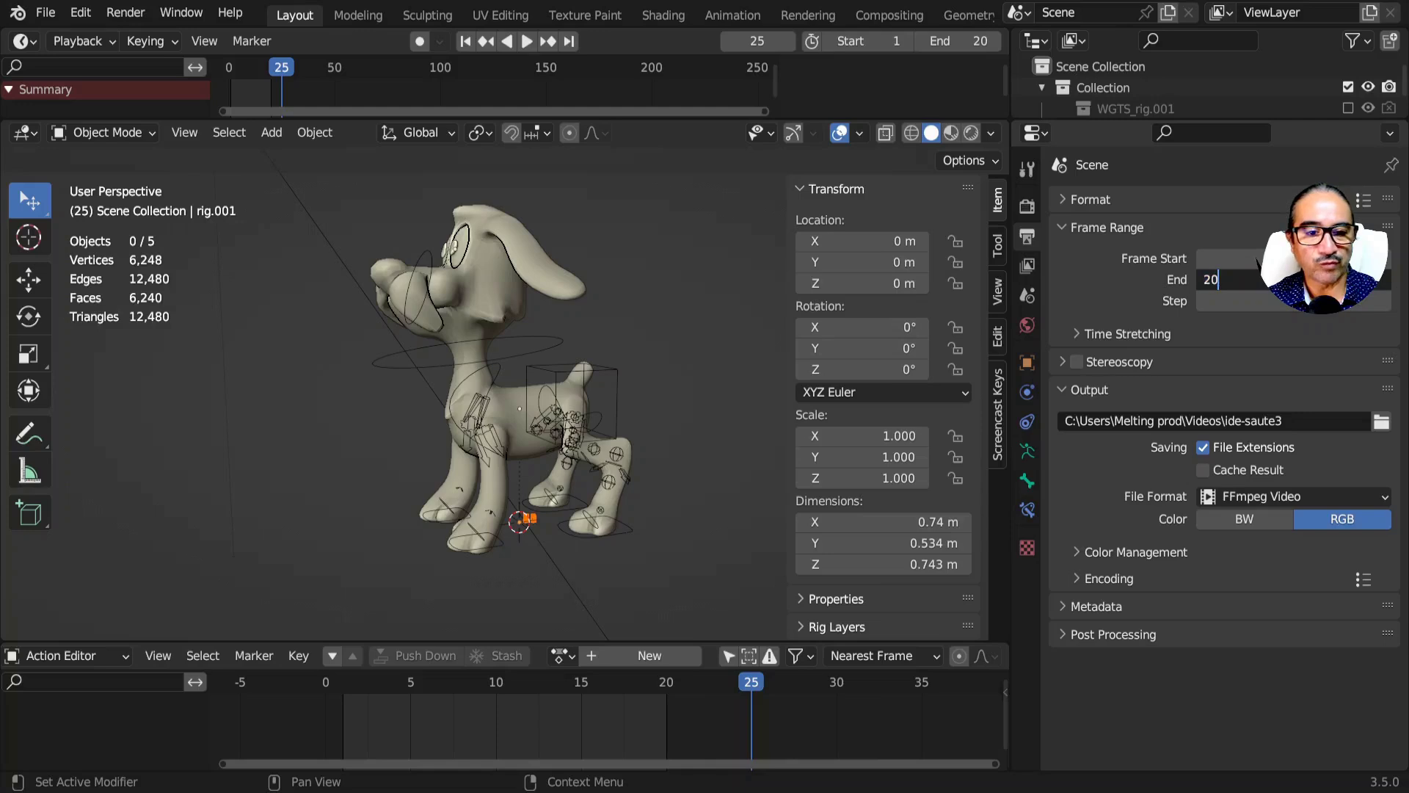
{"action": "key", "text": "Return"}
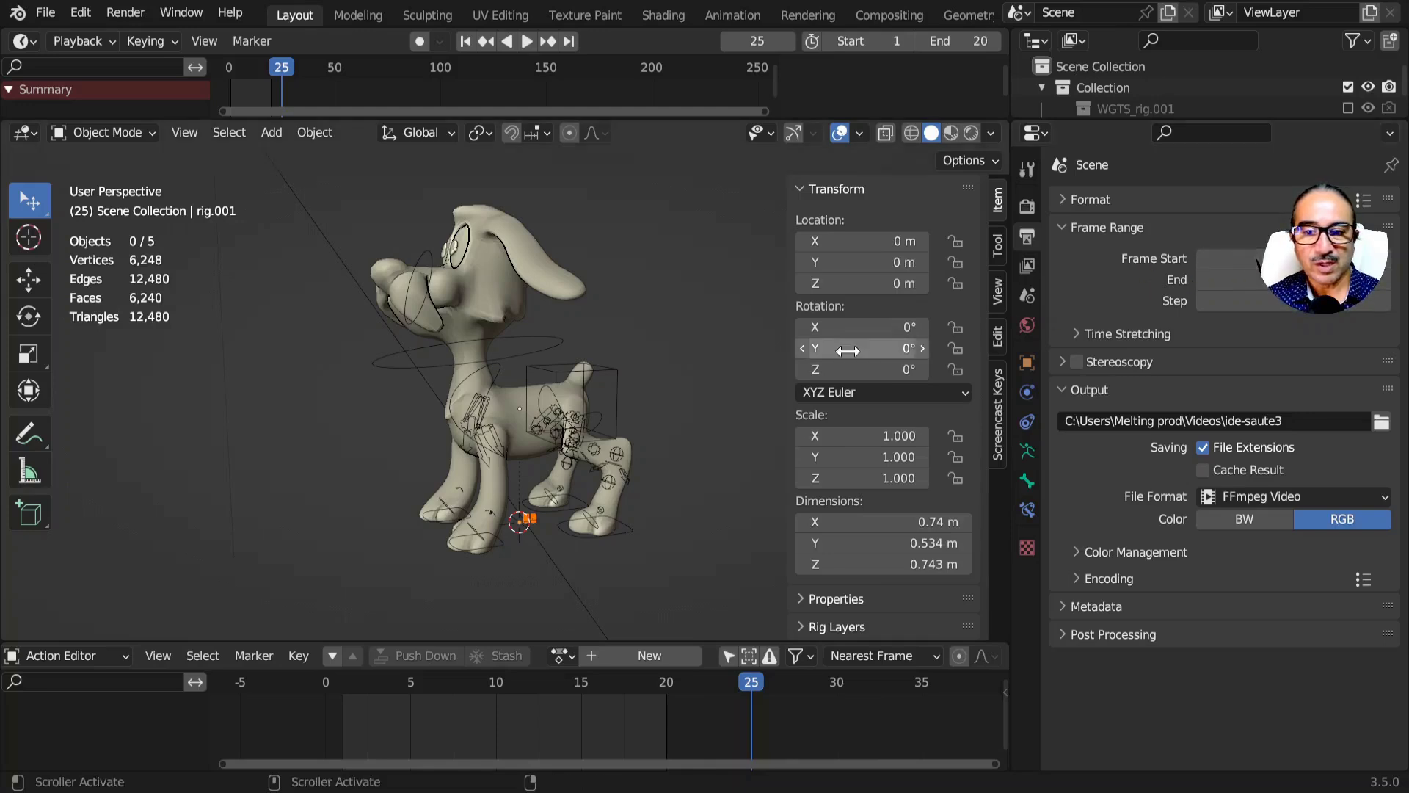
- Play back the animation range in the Action Editor and stop it
{"action": "left_click", "coordinate": [326, 695]}
{"action": "key", "text": "space"}
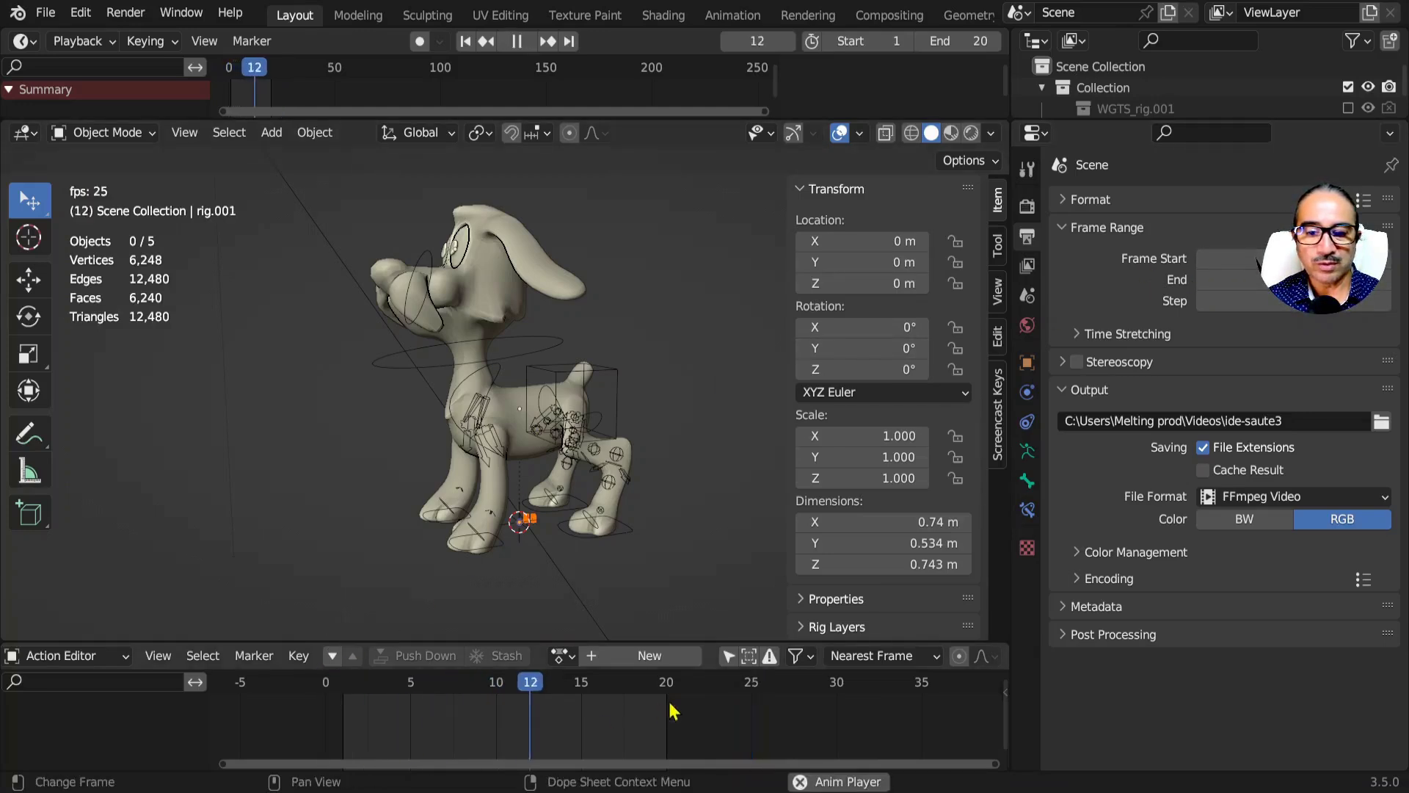
{"action": "scroll", "coordinate": [485, 742], "scroll_direction": "up", "scroll_amount": 3}
{"action": "middle_click_drag", "start_coordinate": [511, 740], "coordinate": [637, 737]}
{"action": "key", "text": "space"}
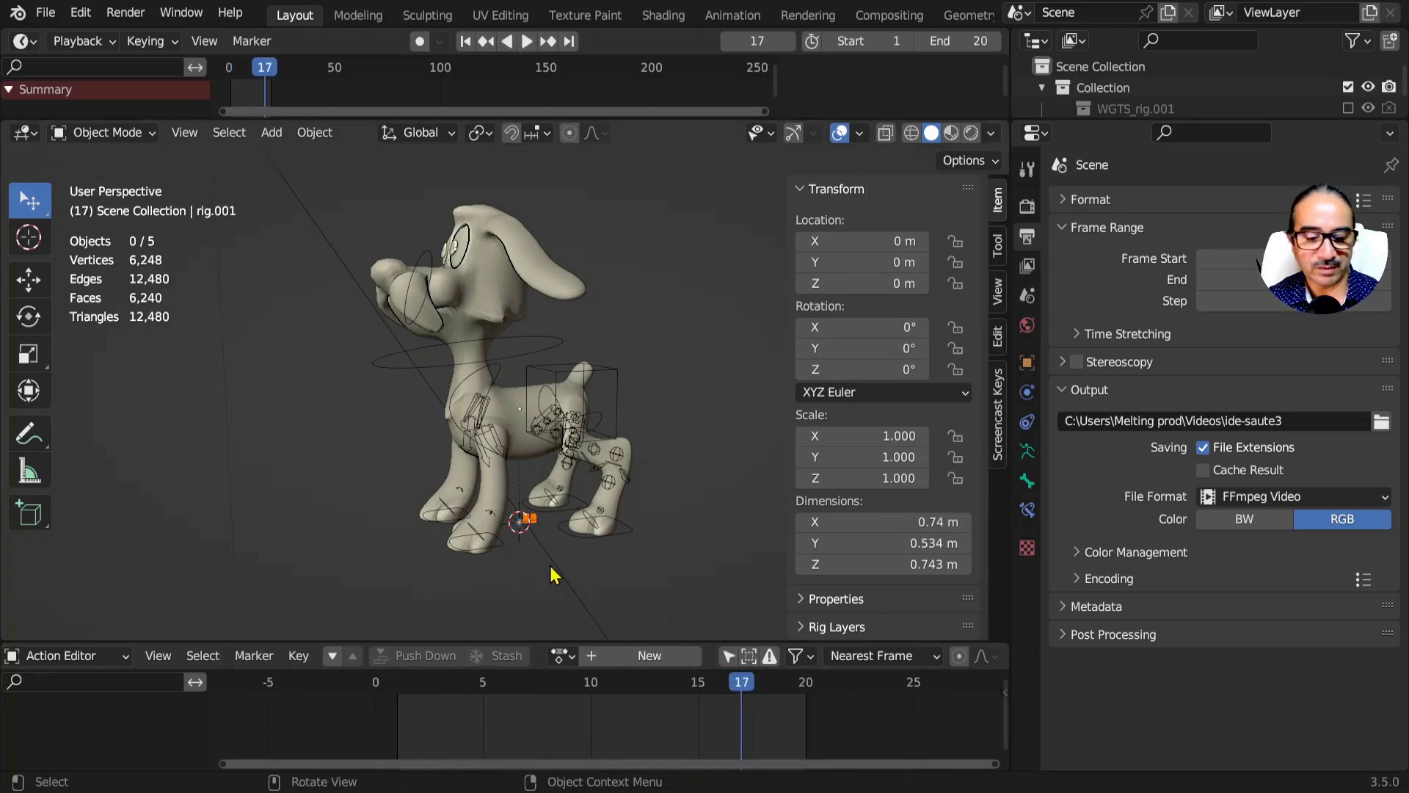
- Show the dog from the right orthographic view and collapse the upper timeline area to its header
{"action": "key", "text": "KP_3"}
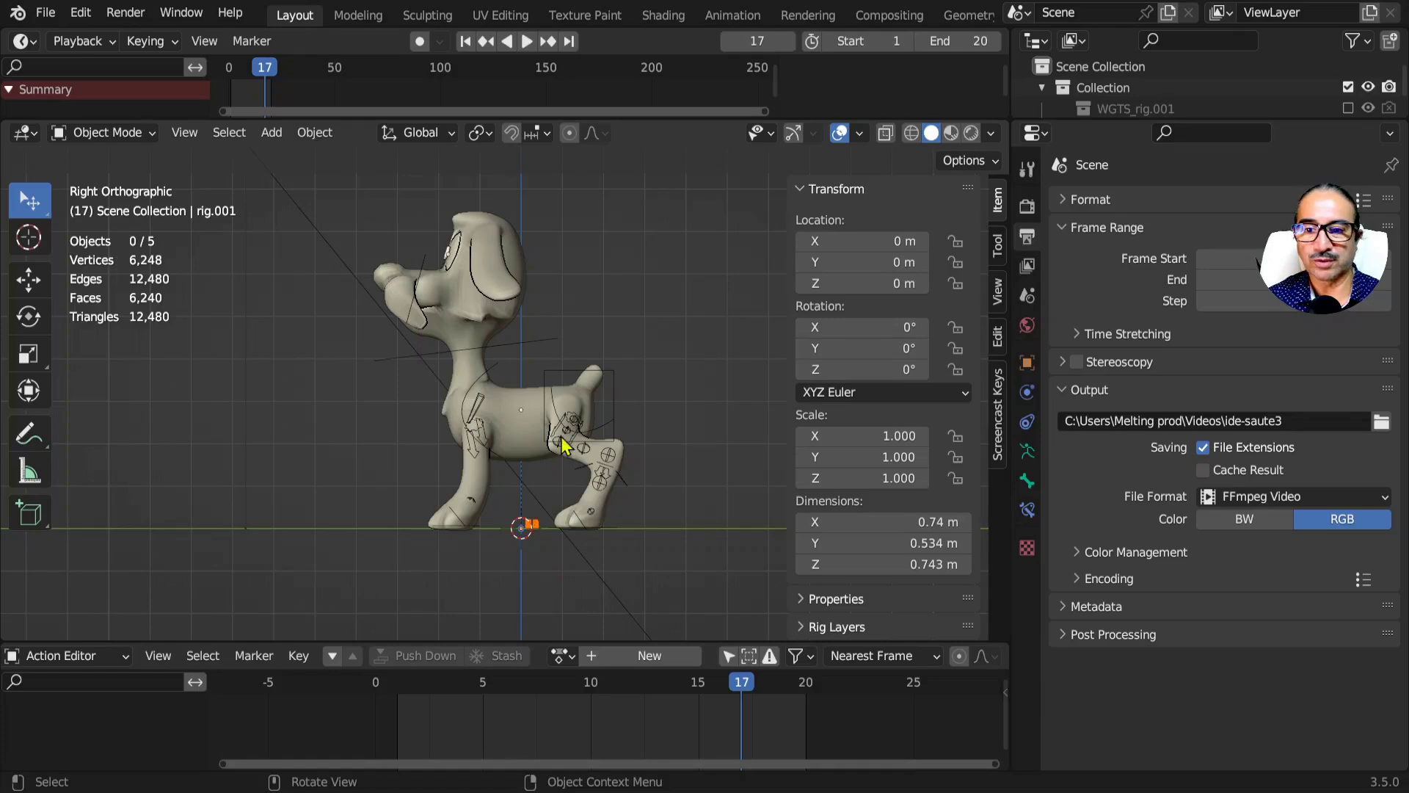
{"action": "left_click_drag", "start_coordinate": [607, 117], "coordinate": [571, 31]}
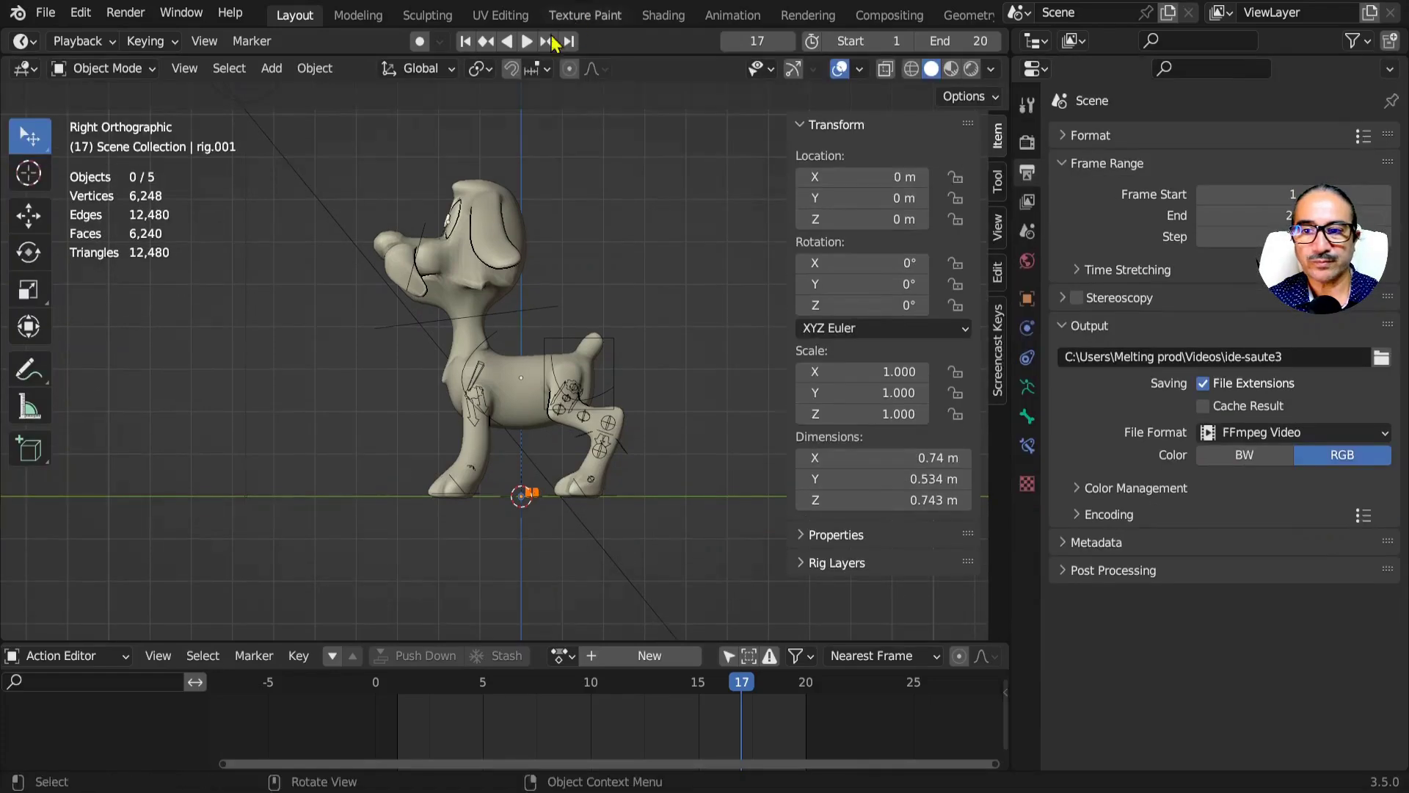
{"action": "left_click_drag", "start_coordinate": [354, 55], "coordinate": [340, 20]}
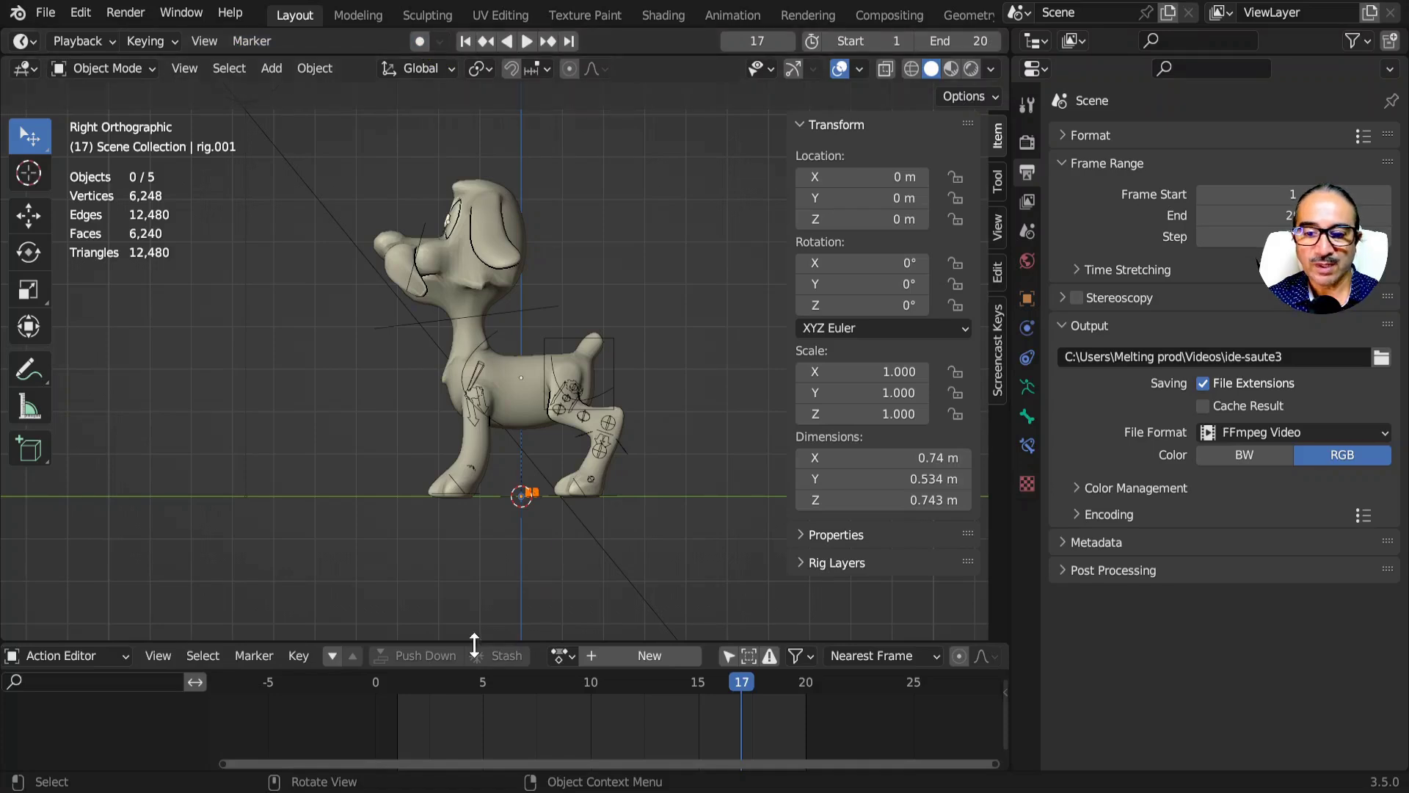
- Enlarge the Action Editor area below the viewport and review its editor types and modes, keeping it on Action Editor
{"action": "left_click_drag", "start_coordinate": [456, 644], "coordinate": [260, 526]}
{"action": "left_click", "coordinate": [66, 547]}
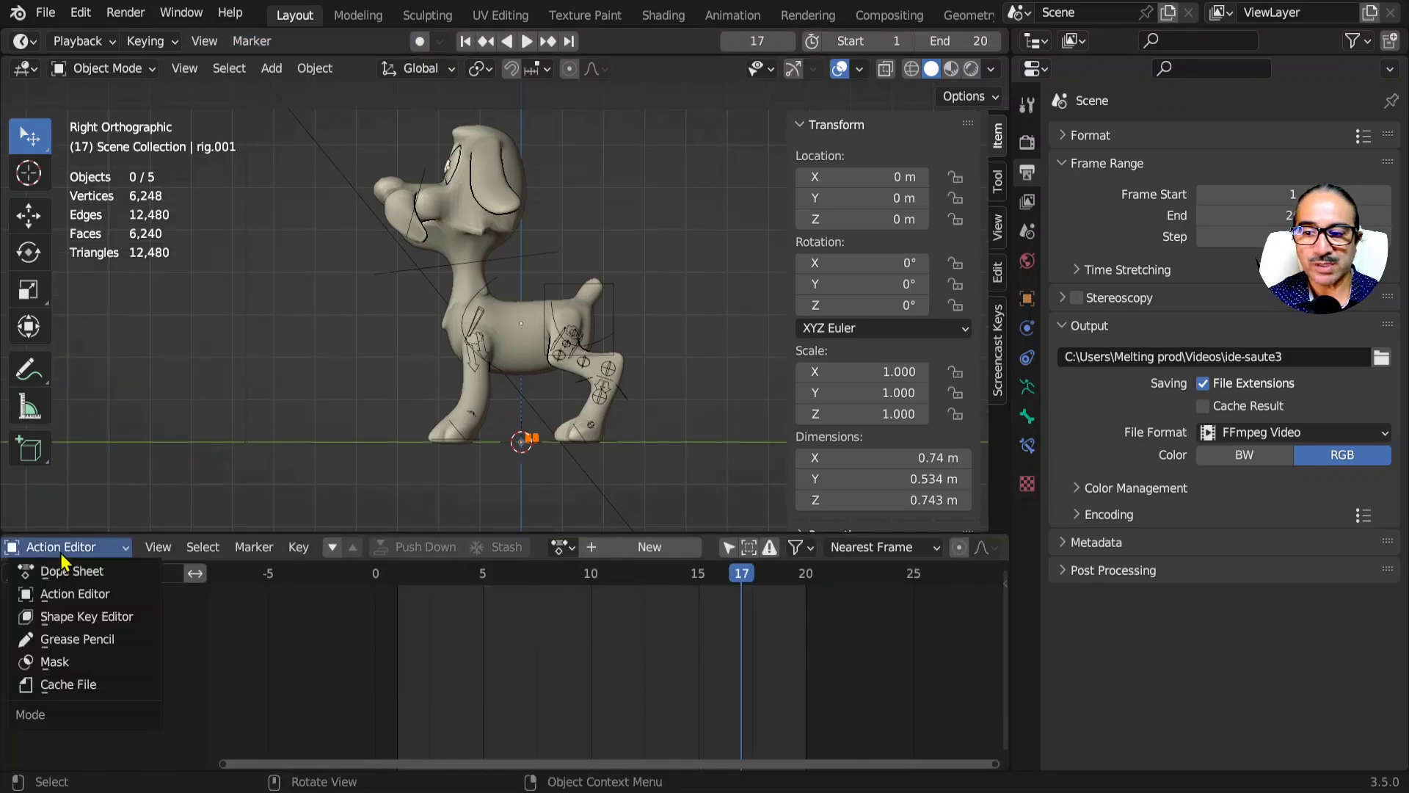
{"action": "left_click", "coordinate": [144, 549]}
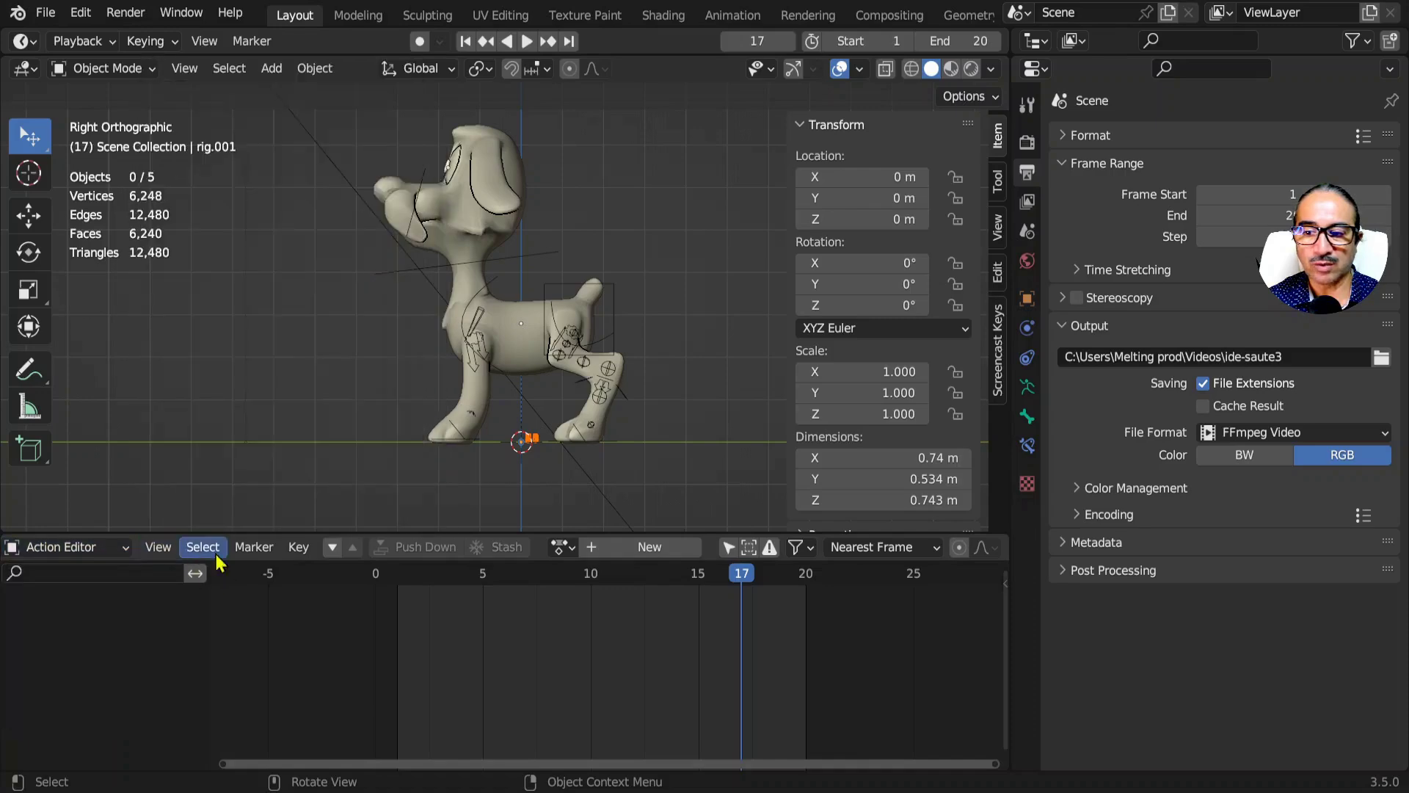
{"action": "middle_click_drag", "start_coordinate": [260, 547], "coordinate": [319, 561]}
{"action": "left_click", "coordinate": [24, 549]}
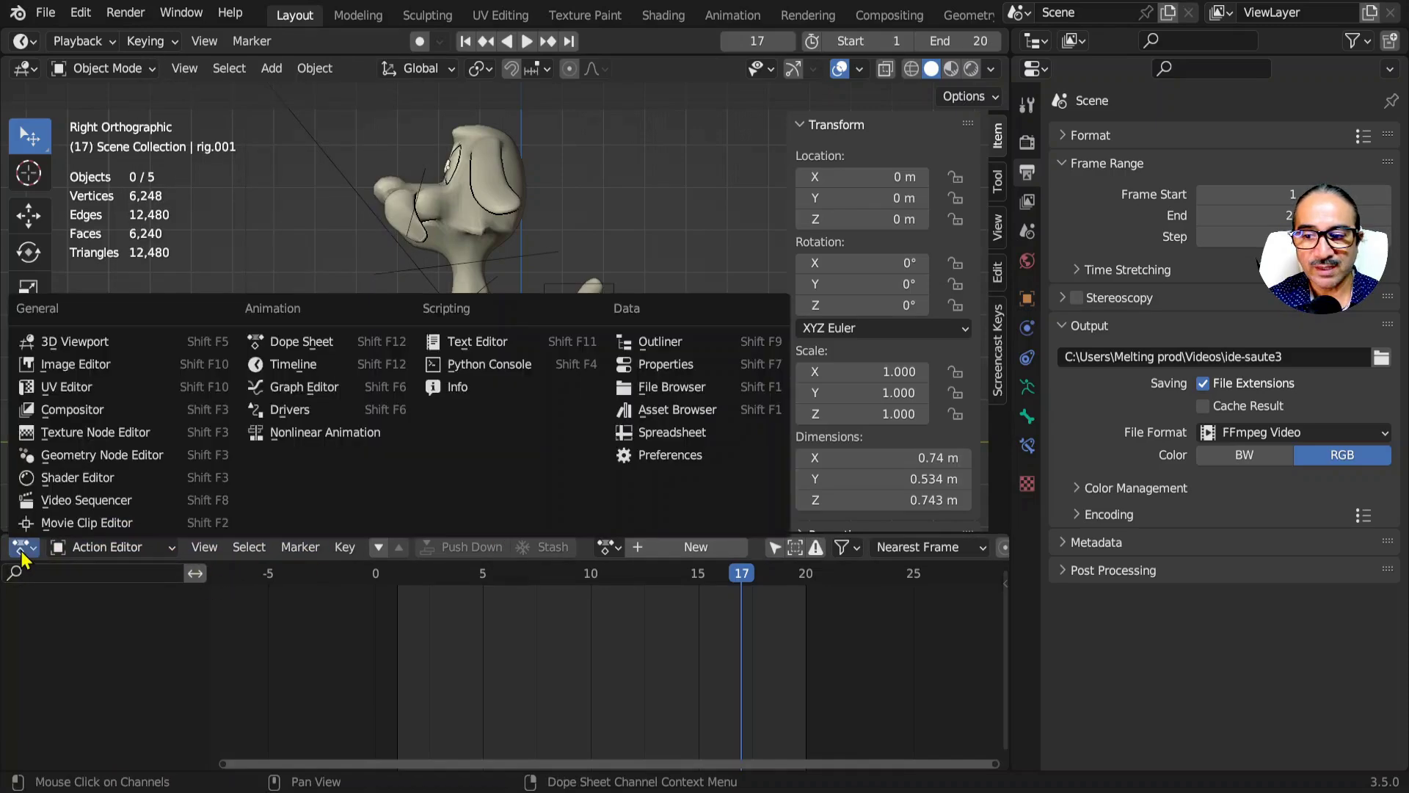
{"action": "left_click", "coordinate": [290, 354]}
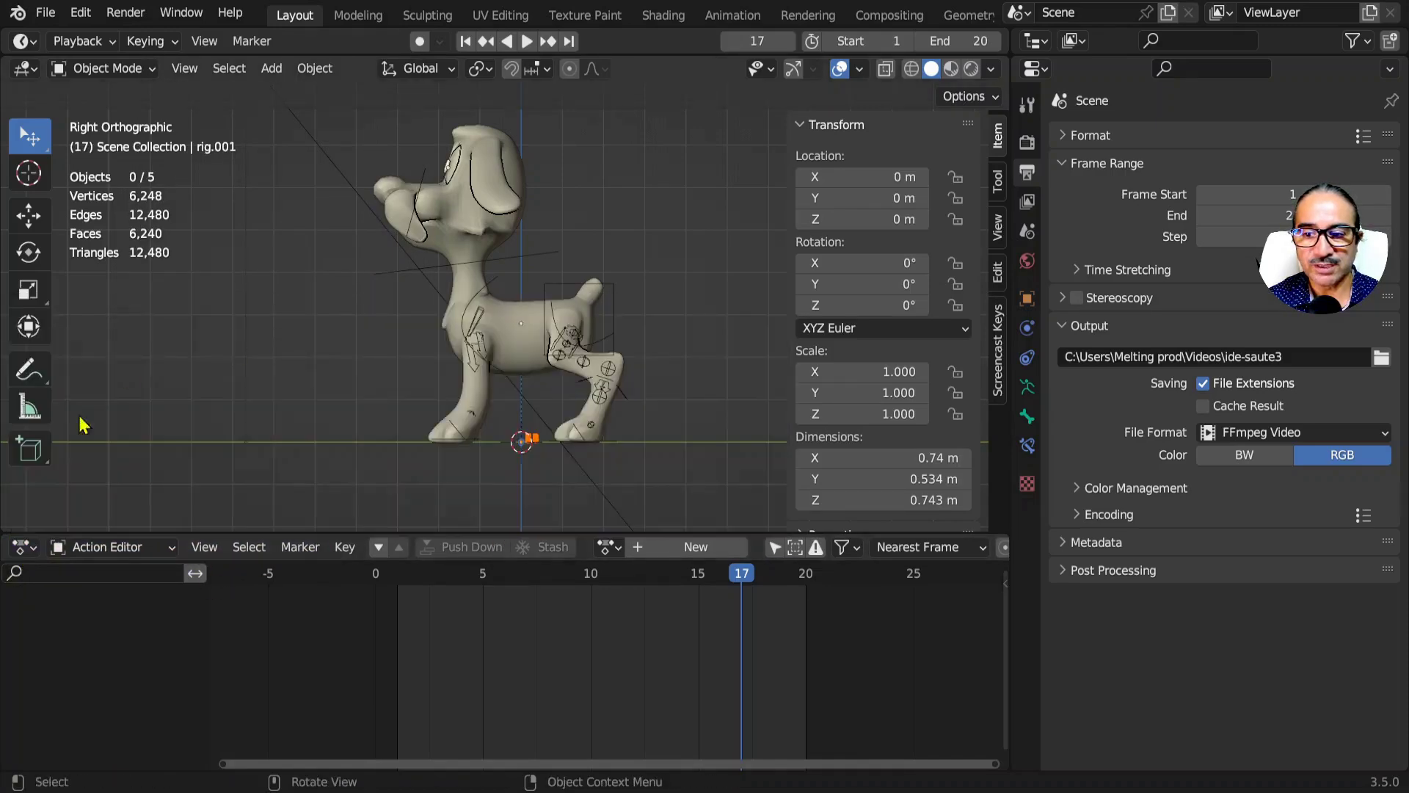
{"action": "left_click", "coordinate": [113, 548]}
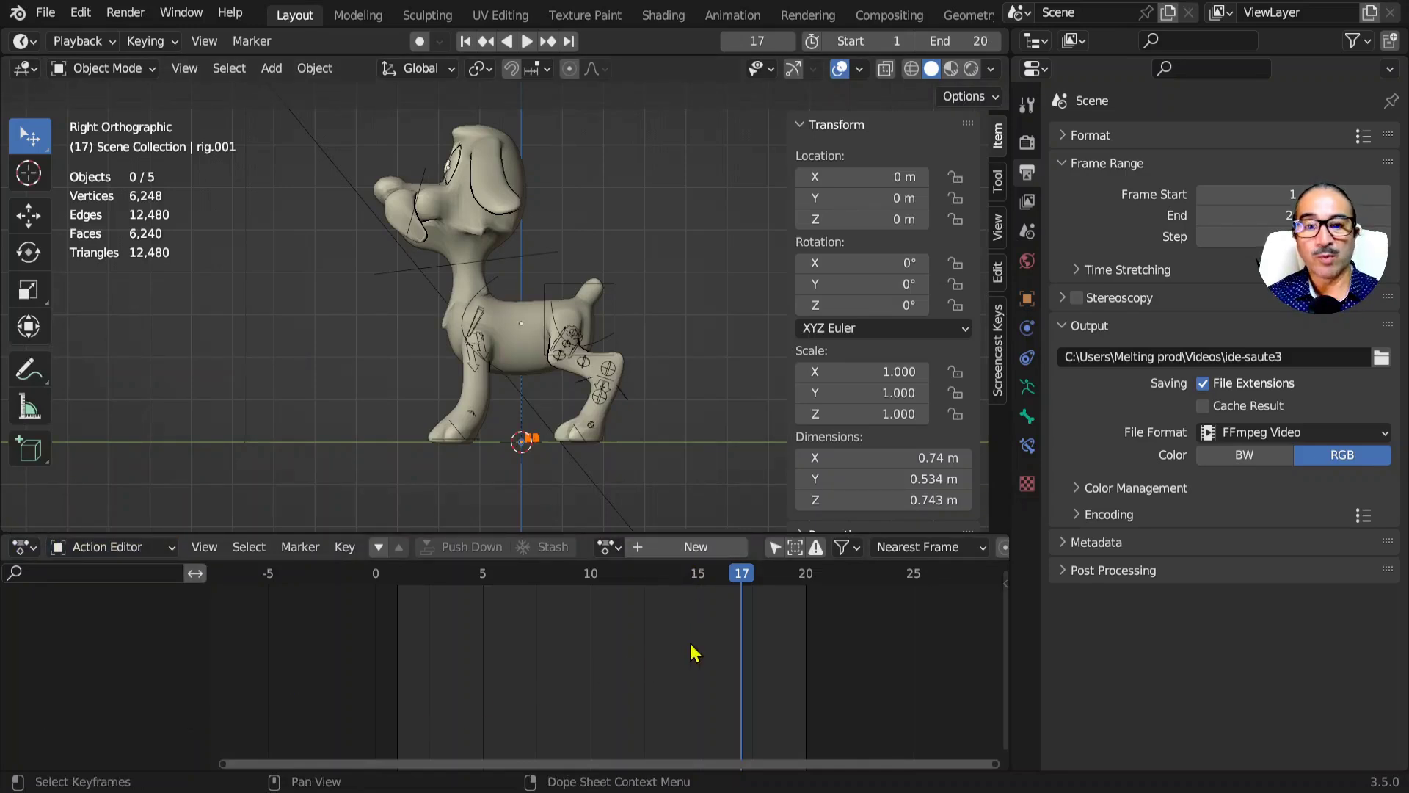
- Create a new action named "course" with the playhead at frame 1, and hide the viewport sidebar
{"action": "left_click", "coordinate": [393, 584]}
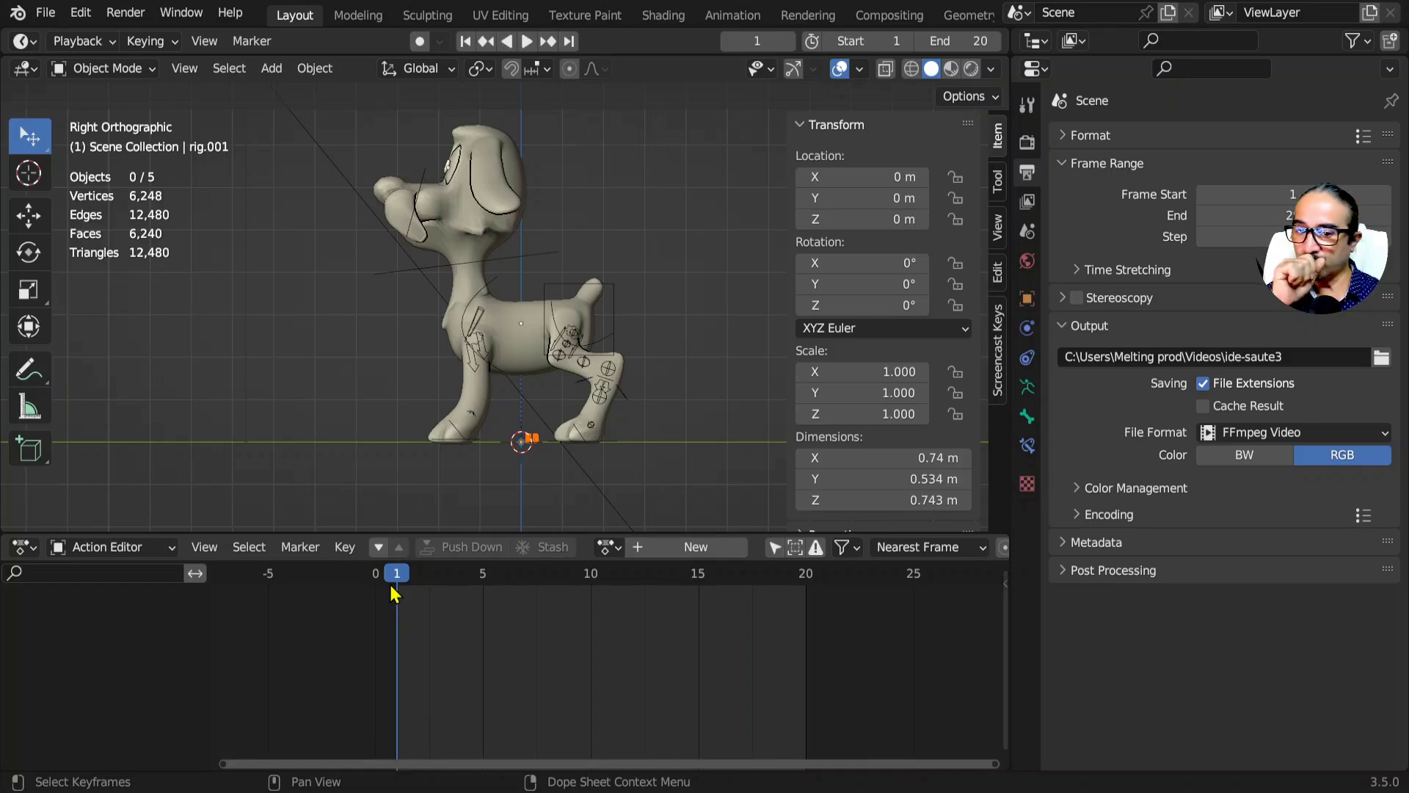
{"action": "left_click", "coordinate": [697, 552]}
{"action": "left_click", "coordinate": [716, 547]}
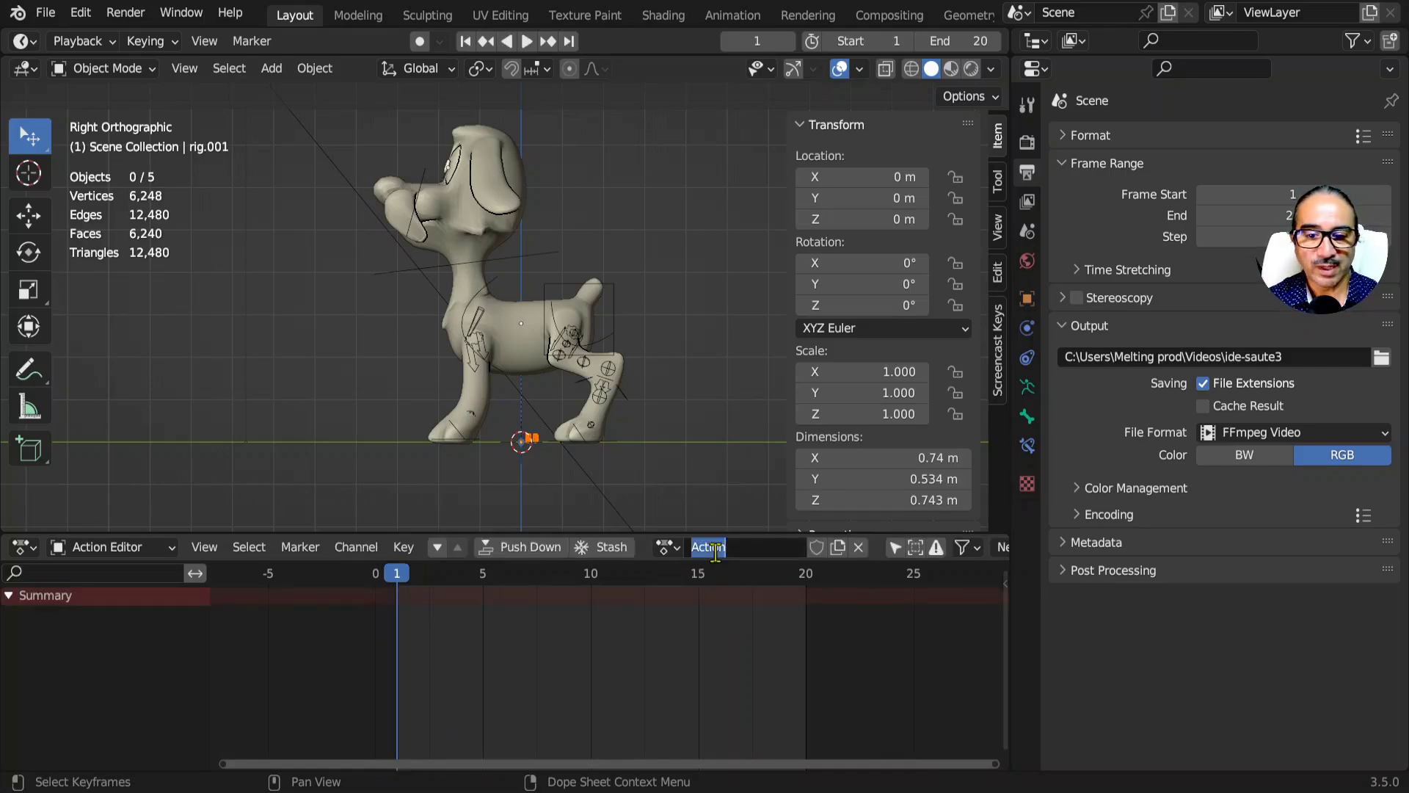
{"action": "type", "text": "cou"}
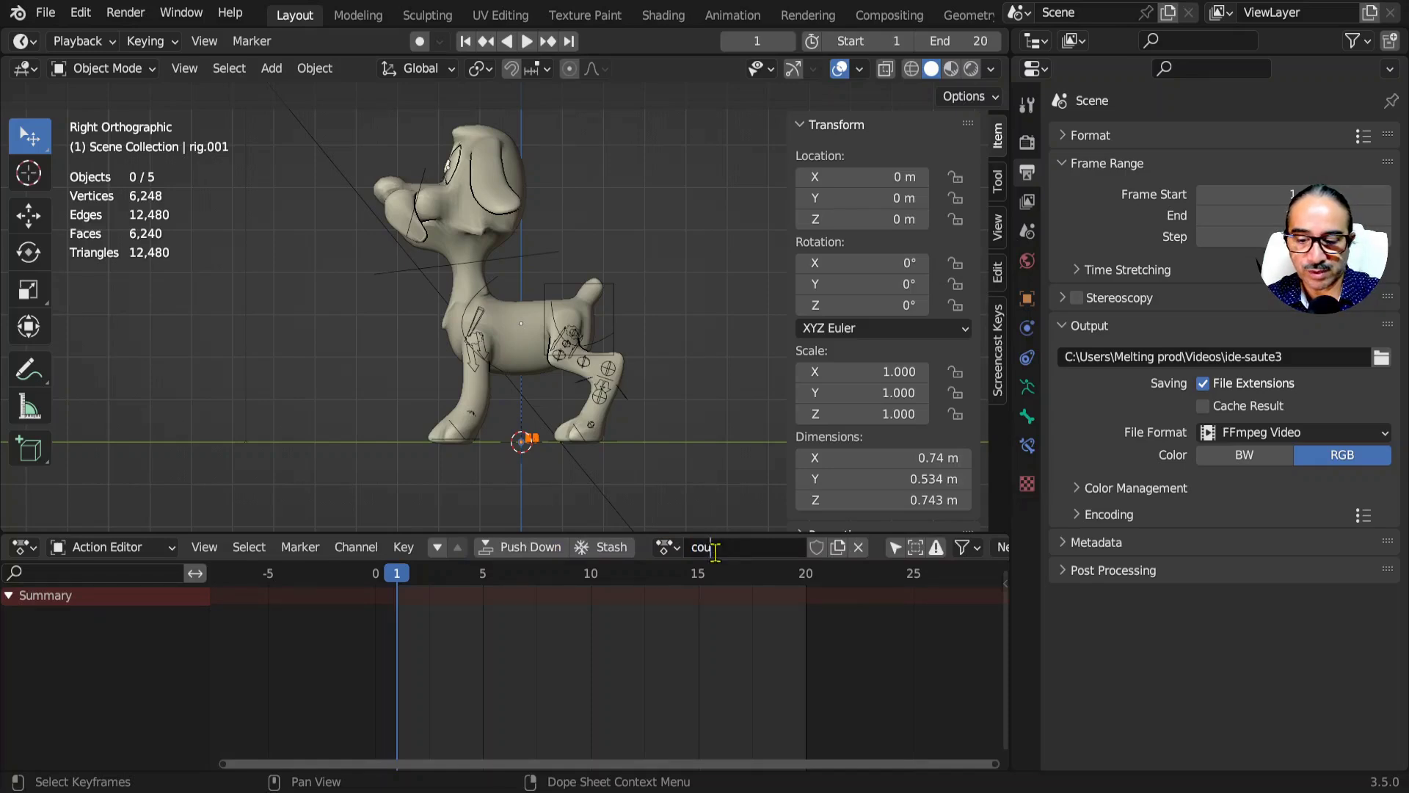
{"action": "type", "text": "rse"}
{"action": "key", "text": "Return"}
{"action": "key", "text": "n"}
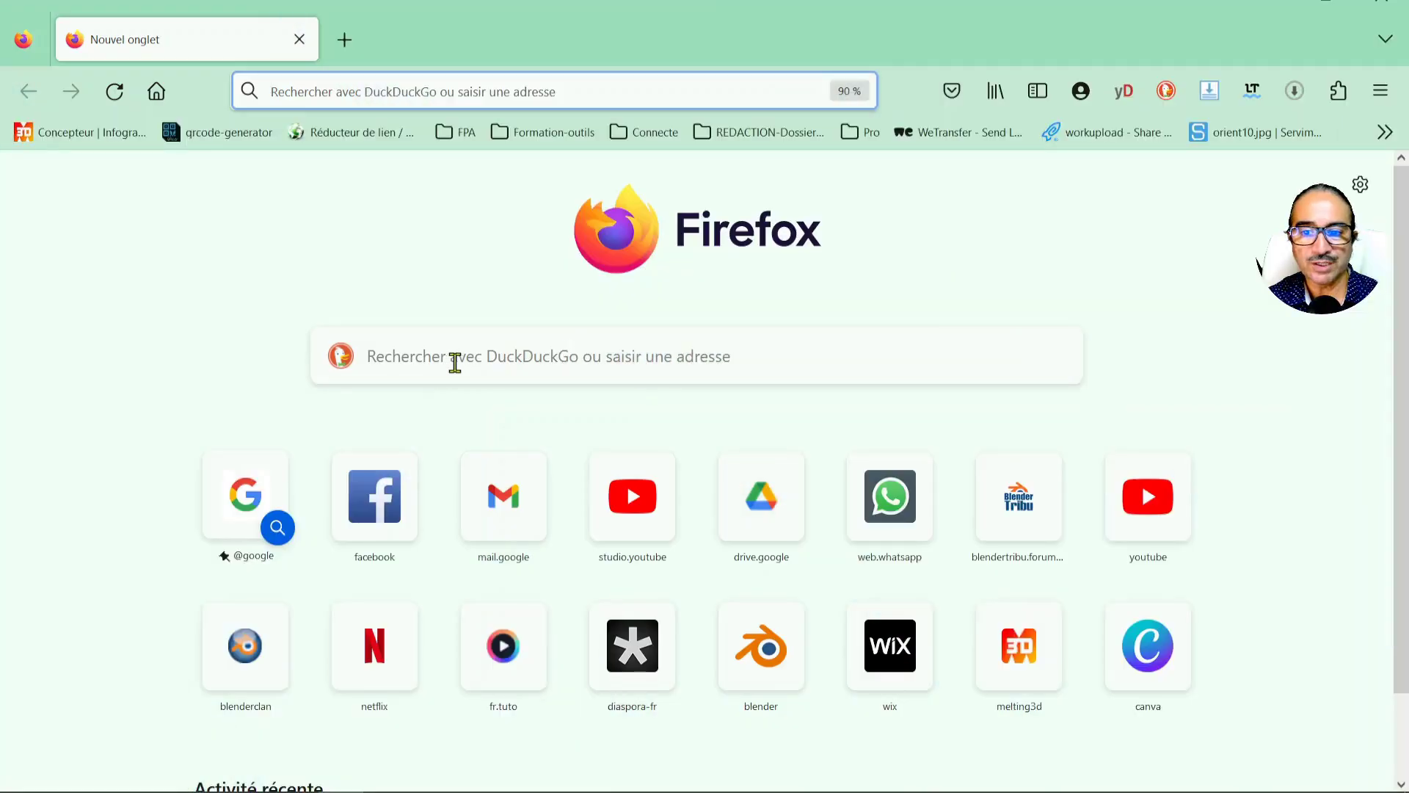
- Switch to Firefox, search DuckDuckGo images for "reference run cylce dog", and browse the results
{"action": "left_click", "coordinate": [456, 364]}
{"action": "type", "text": "referen"}
{"action": "left_click", "coordinate": [389, 192]}
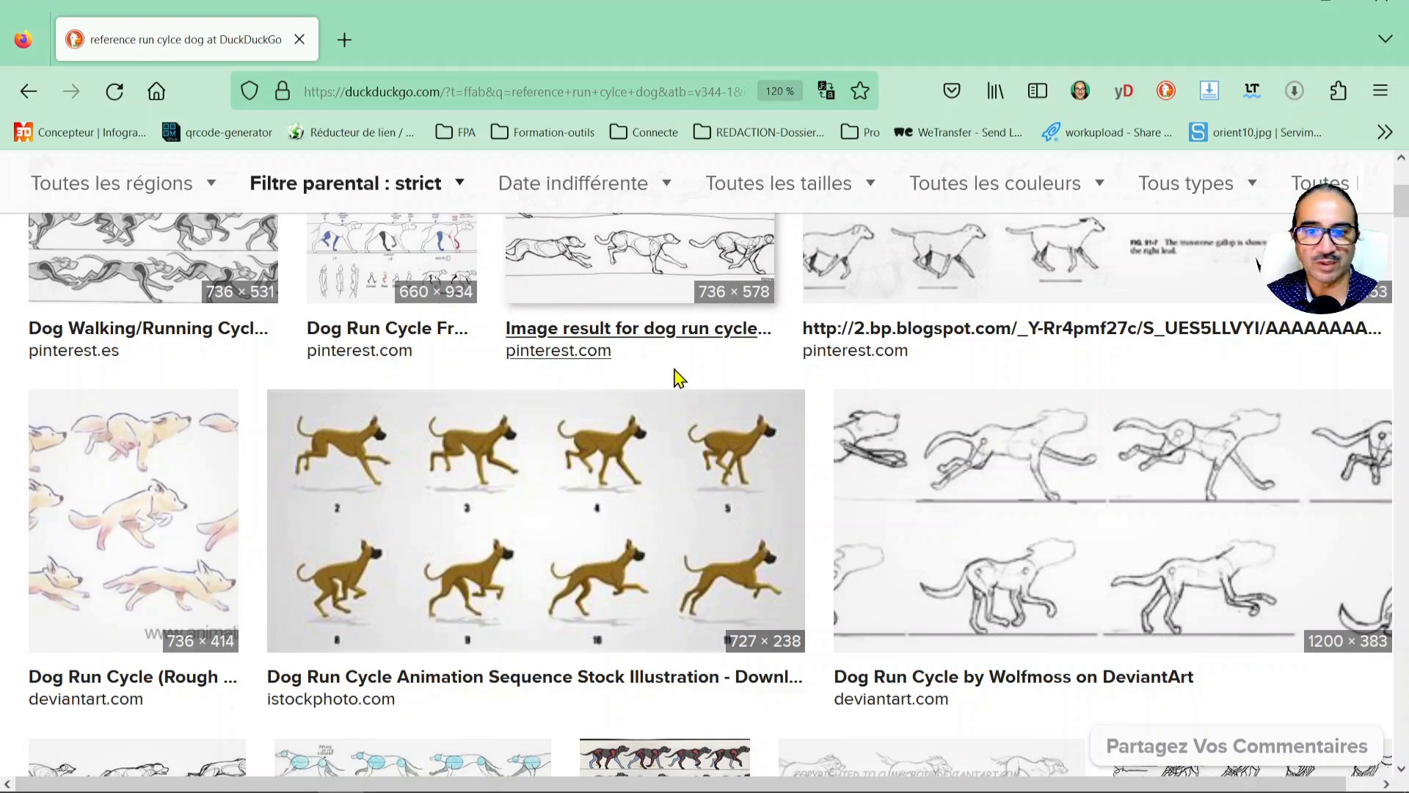
{"action": "scroll", "coordinate": [623, 472], "scroll_direction": "down", "scroll_amount": 2}
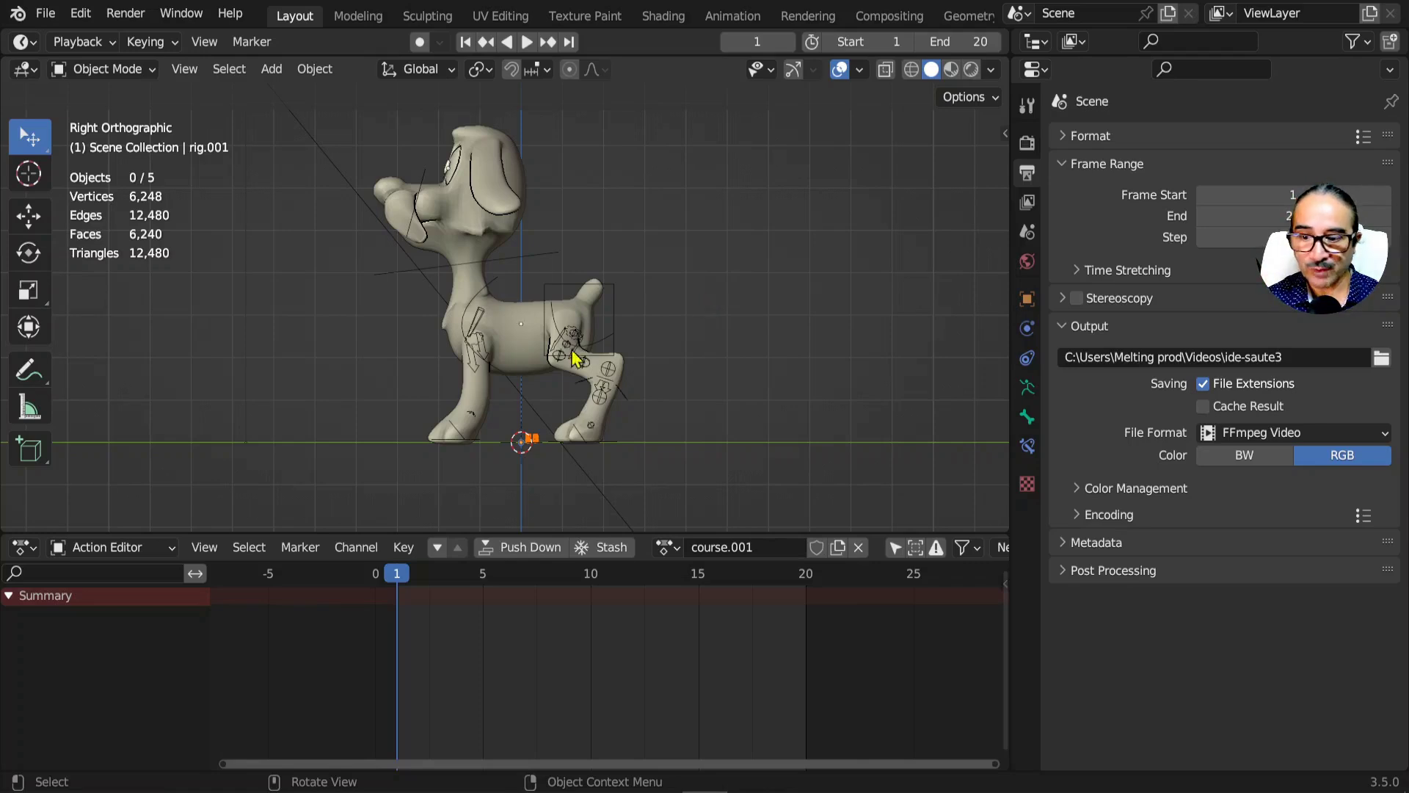
- Back in Blender, add iderun.png from the Downloads folder as a reference image, hiding folders in the file browser
{"action": "key", "text": "shift+a"}
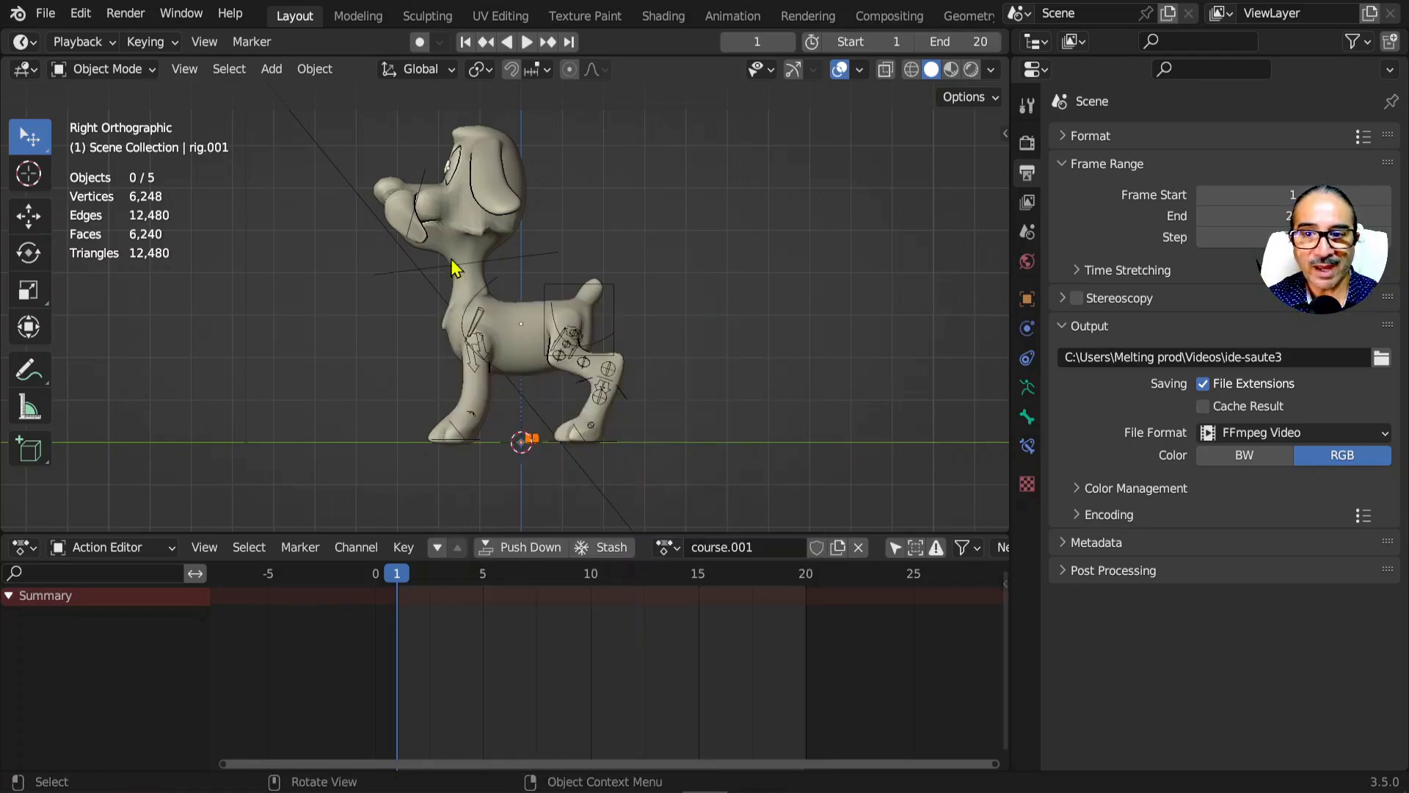
{"action": "key", "text": "shift+a"}
{"action": "mouse_move", "coordinate": [502, 594]}
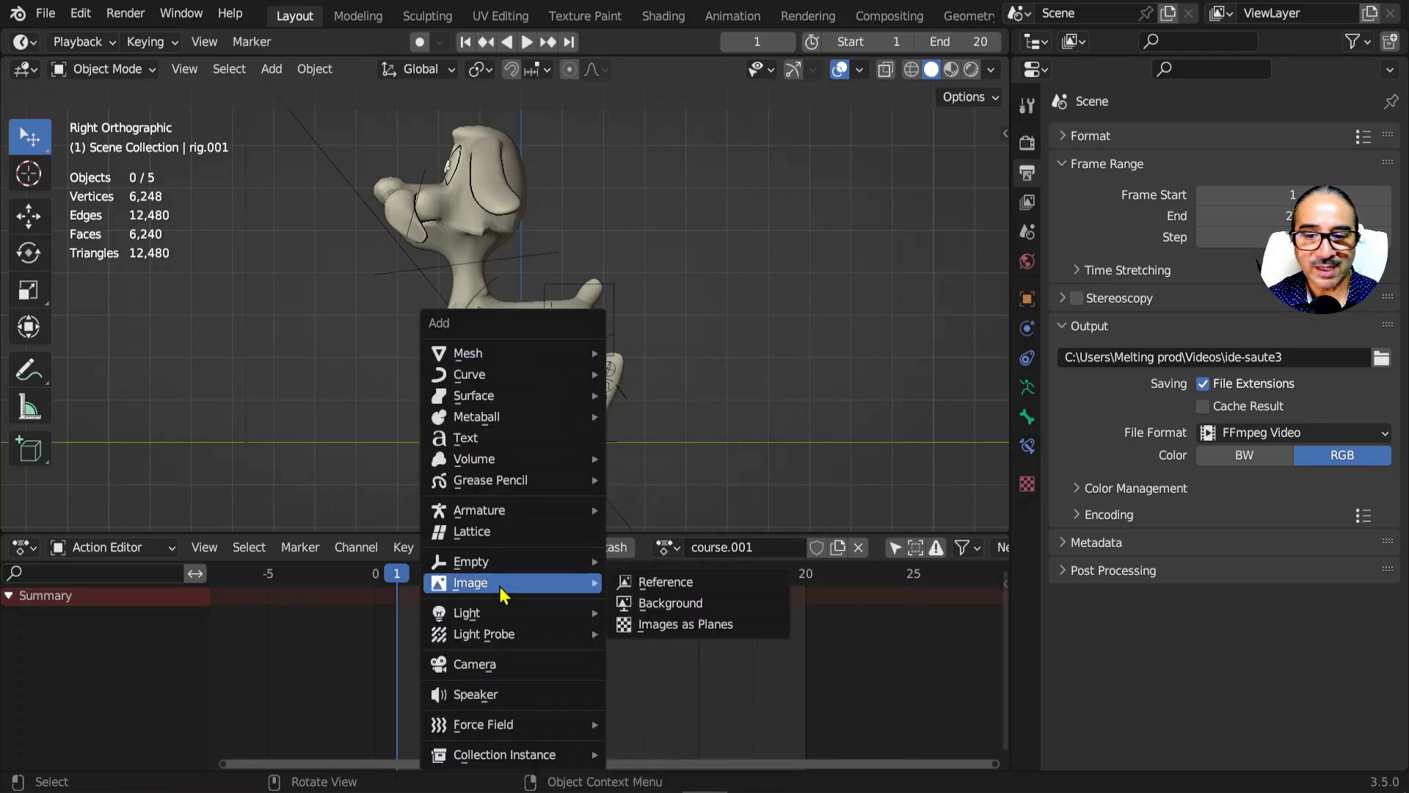
{"action": "left_click", "coordinate": [665, 582]}
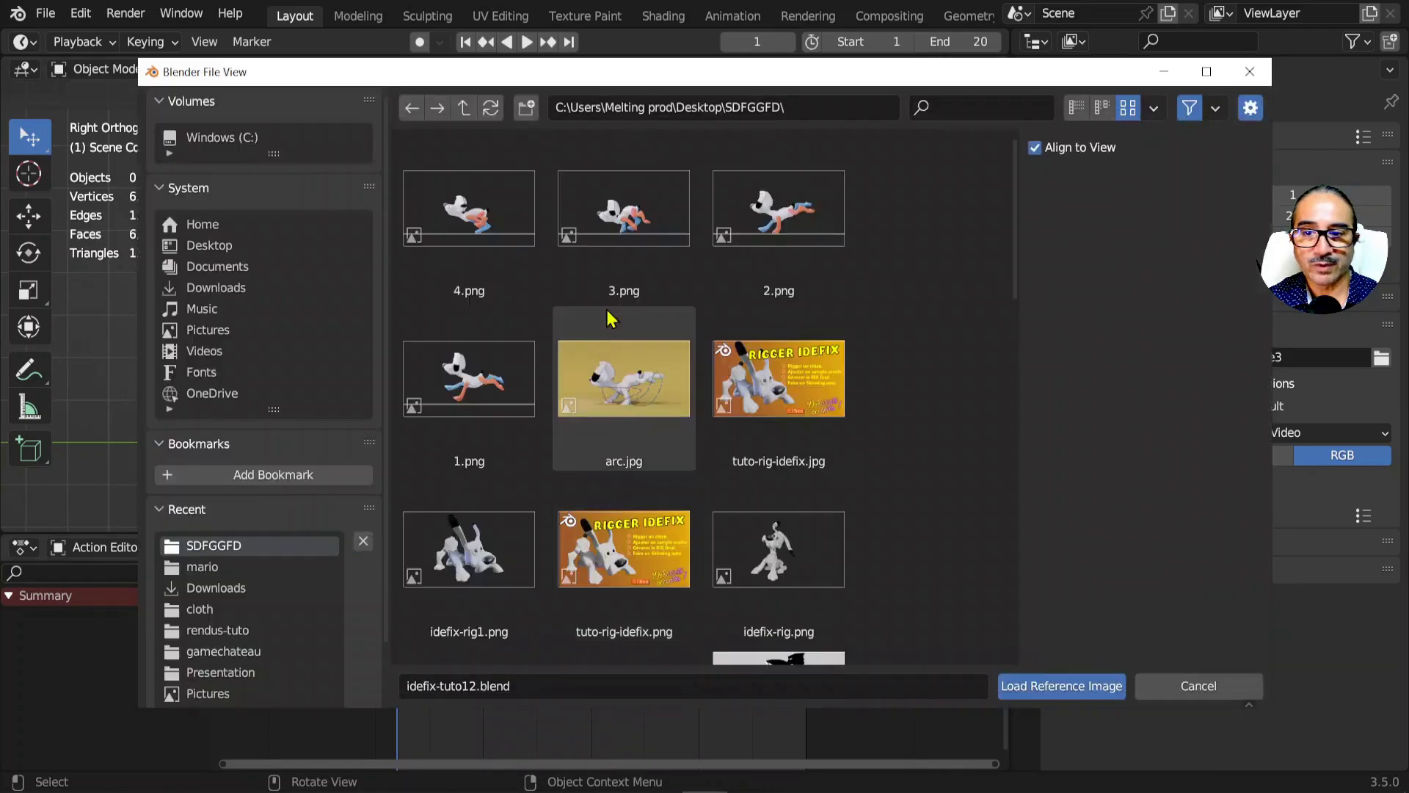
{"action": "left_click", "coordinate": [237, 288]}
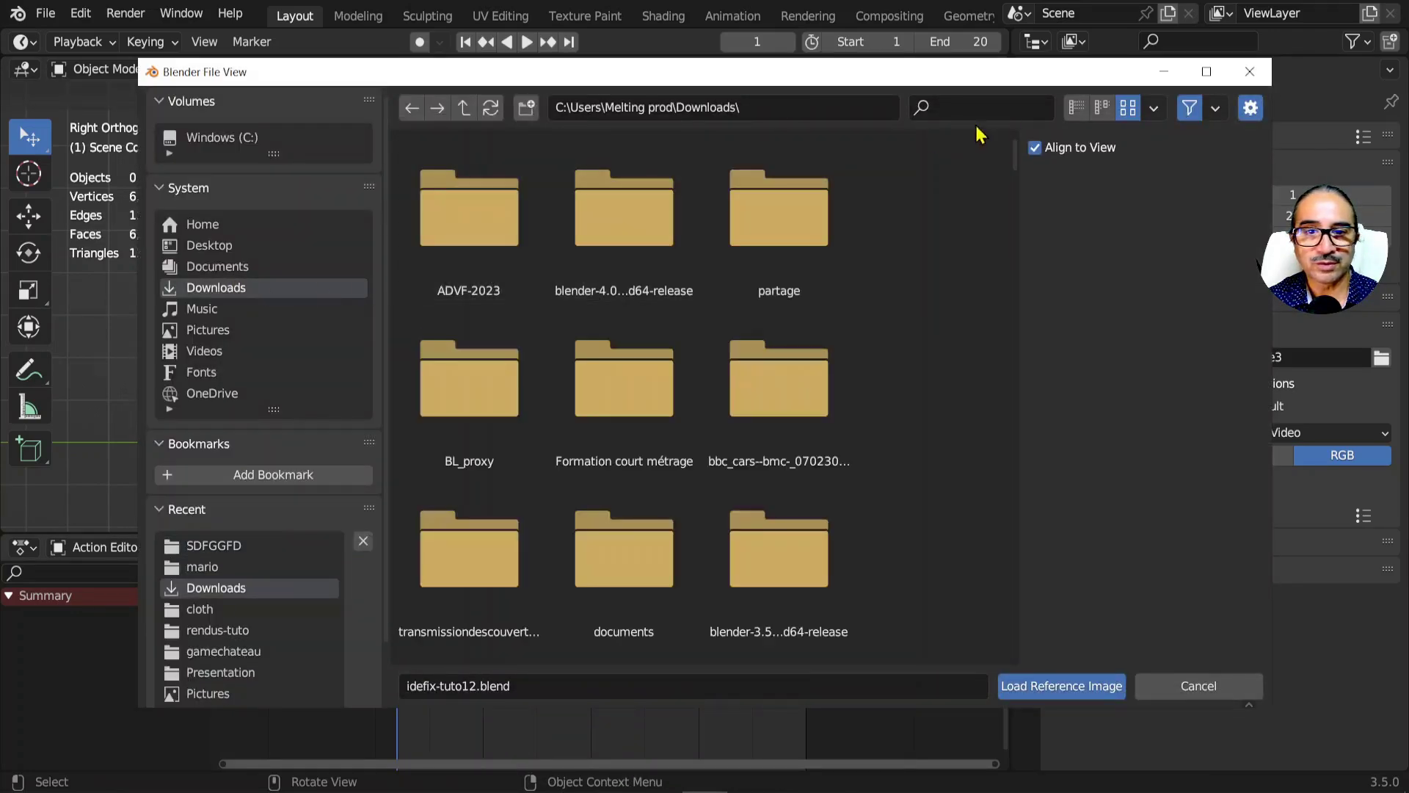
{"action": "left_click", "coordinate": [1215, 111]}
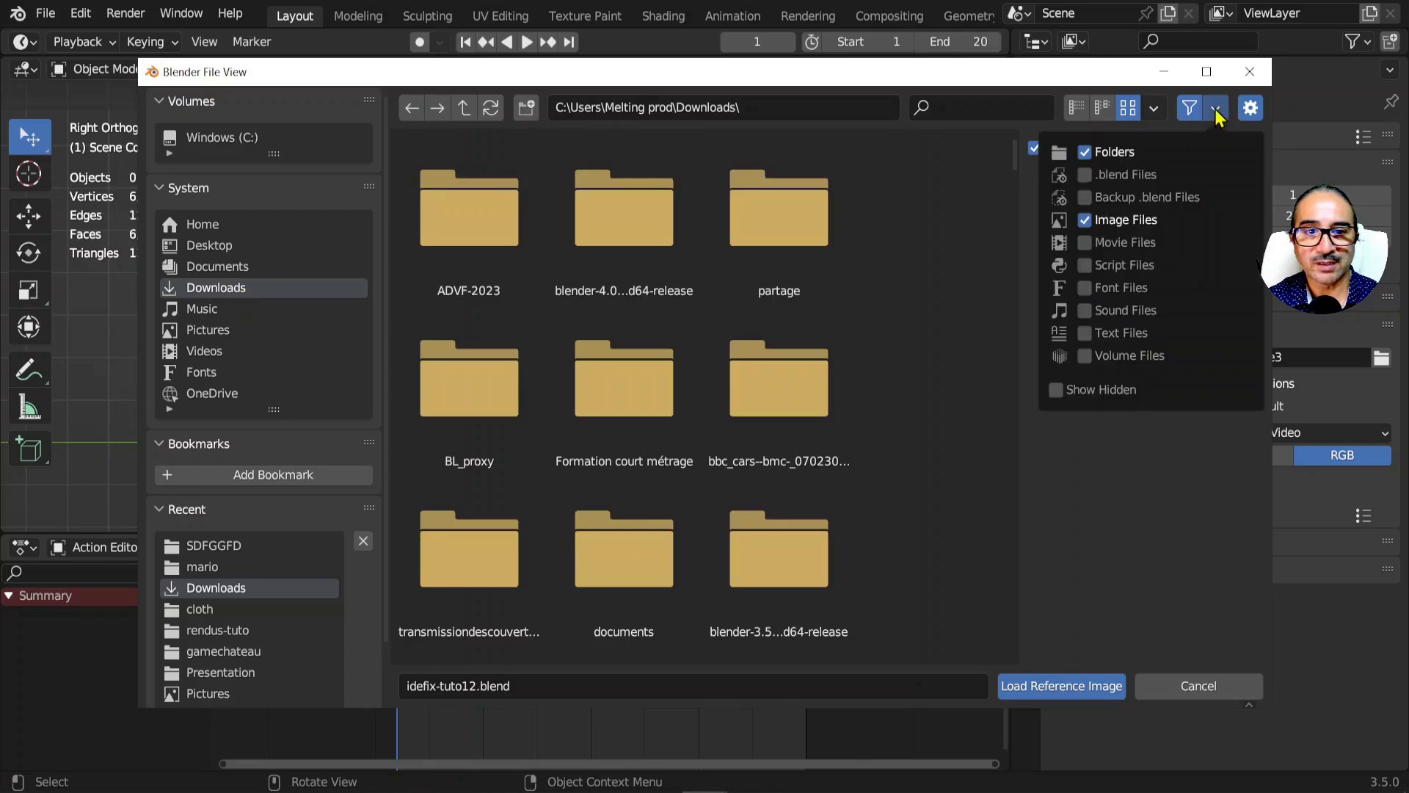
{"action": "left_click", "coordinate": [1101, 154]}
{"action": "left_click", "coordinate": [414, 210]}
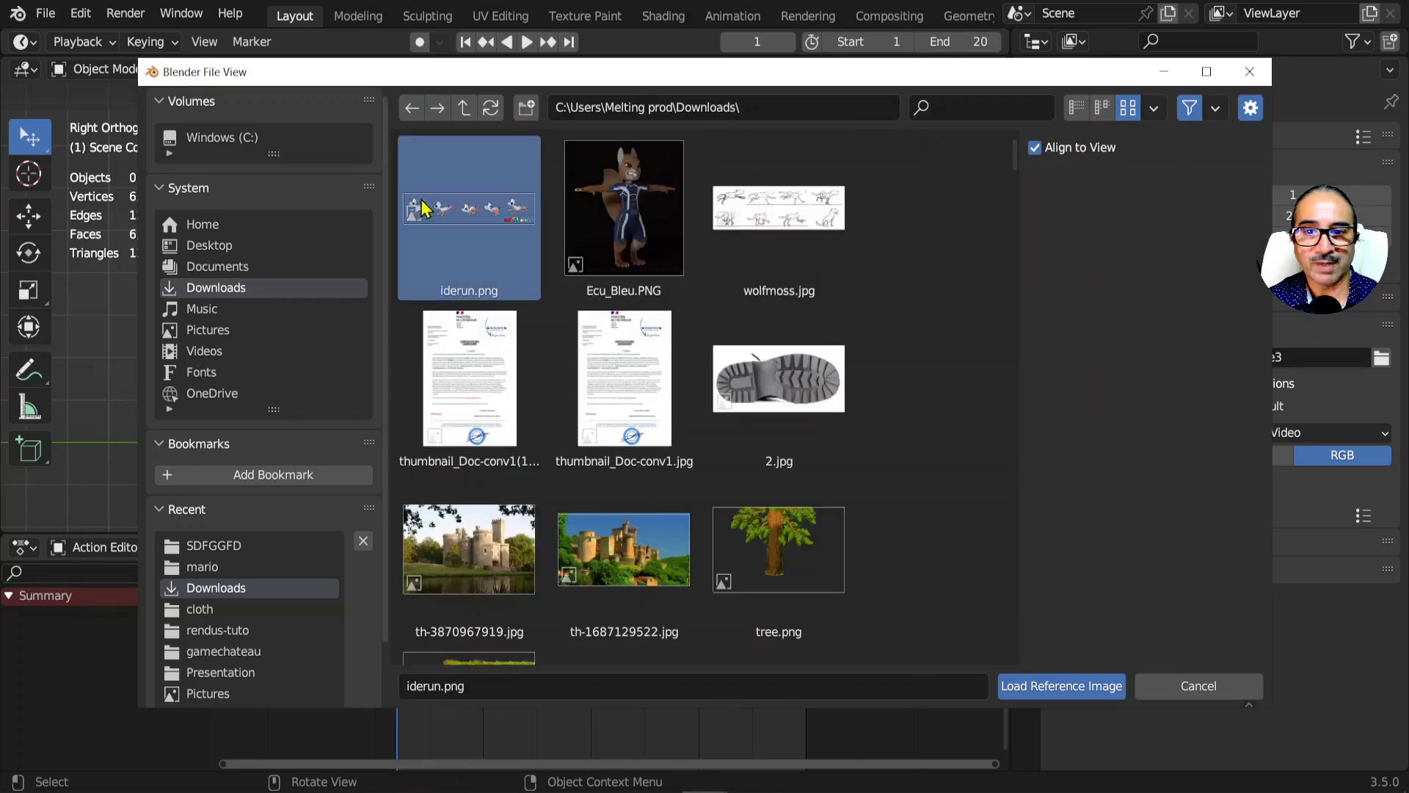
{"action": "left_click", "coordinate": [1073, 686]}
- Examine the running dog poses on the reference image up close and its placement relative to the dog model
{"action": "scroll", "coordinate": [682, 436], "scroll_direction": "down", "scroll_amount": 6}
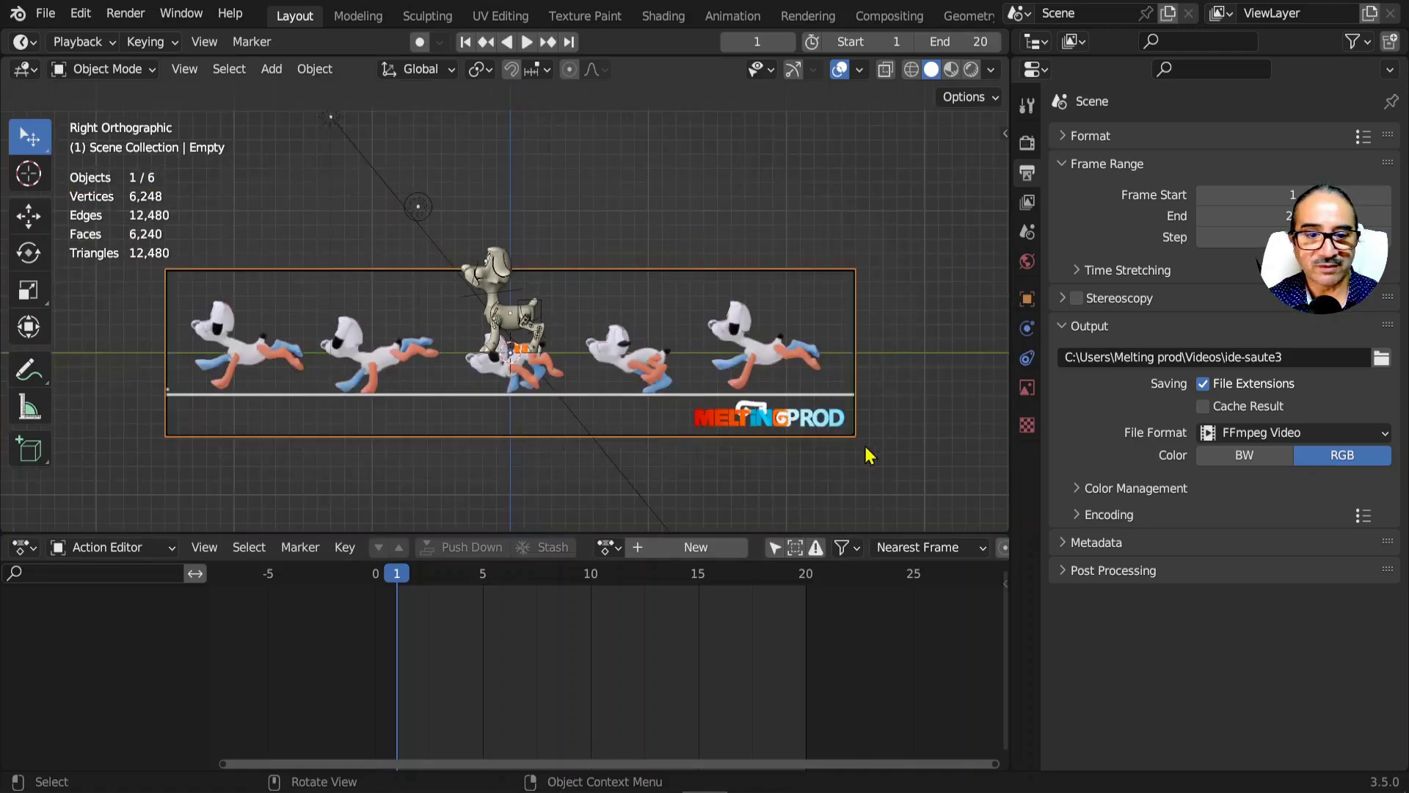
{"action": "scroll", "coordinate": [629, 450], "scroll_direction": "up", "scroll_amount": 3}
{"action": "middle_click_drag", "start_coordinate": [425, 478], "coordinate": [806, 424], "text": "shift"}
{"action": "scroll", "coordinate": [591, 400], "scroll_direction": "up", "scroll_amount": 4}
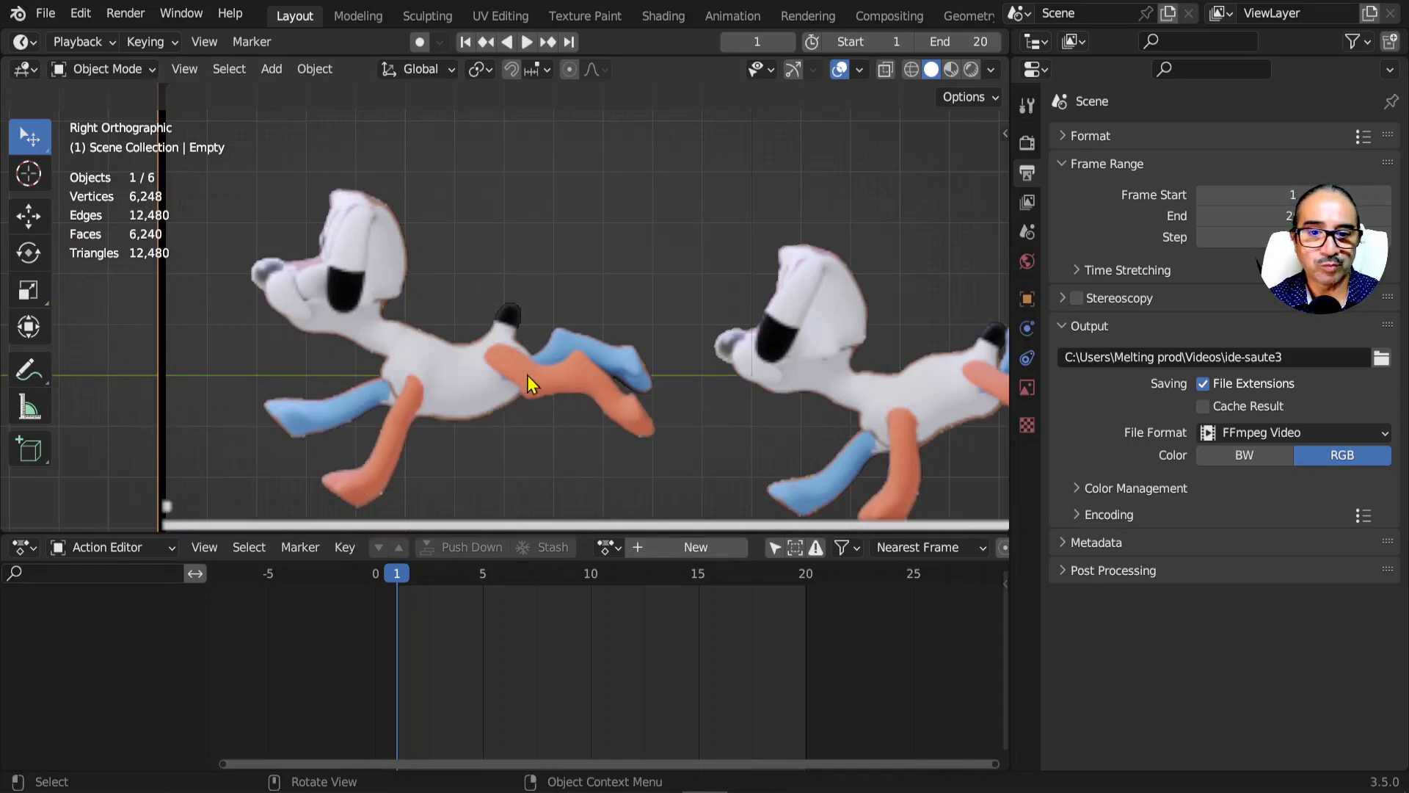
{"action": "scroll", "coordinate": [593, 396], "scroll_direction": "down", "scroll_amount": 2}
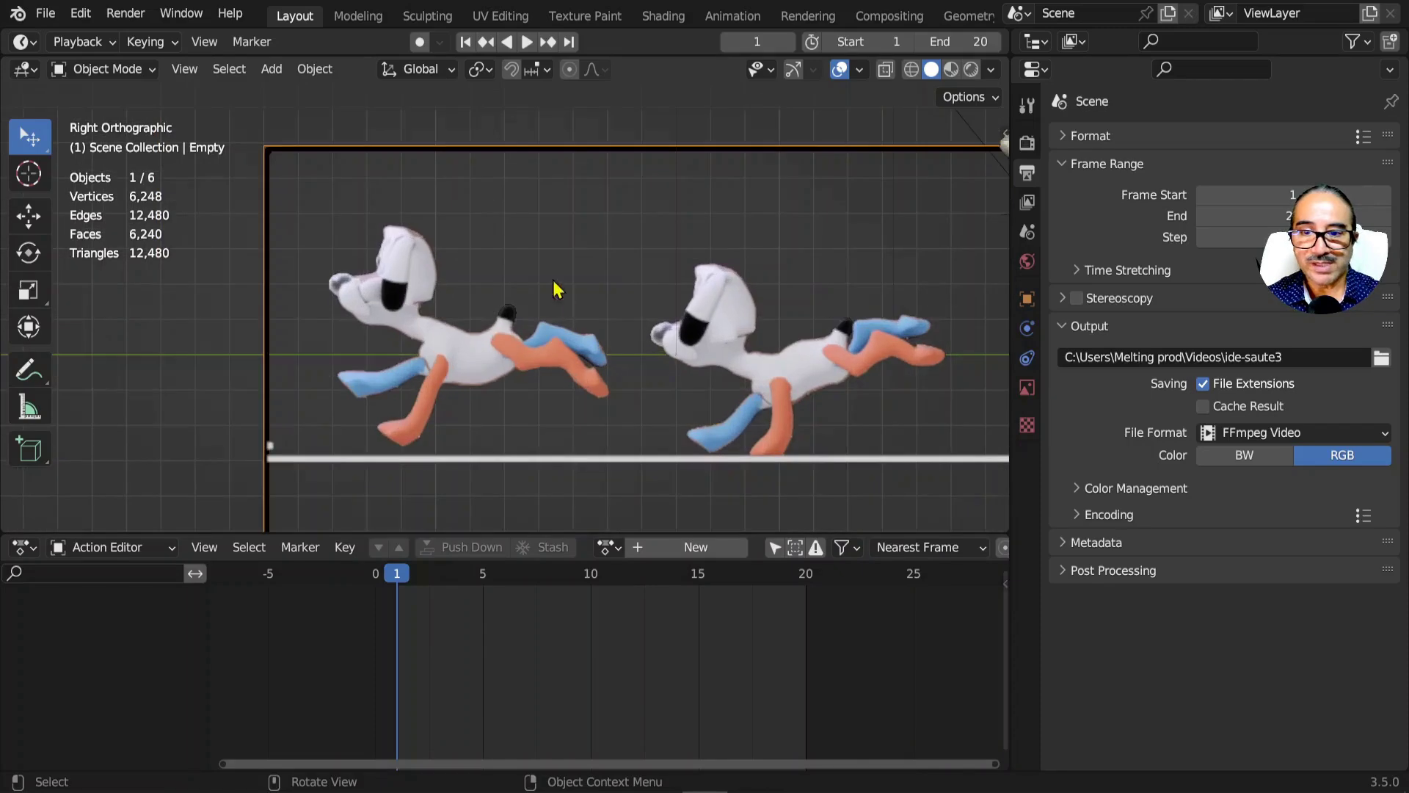
{"action": "mouse_move", "coordinate": [584, 405]}
{"action": "middle_mouse_down"}
{"action": "mouse_move", "coordinate": [619, 424]}
{"action": "mouse_move", "coordinate": [720, 419]}
{"action": "mouse_move", "coordinate": [576, 406]}
{"action": "middle_mouse_up"}
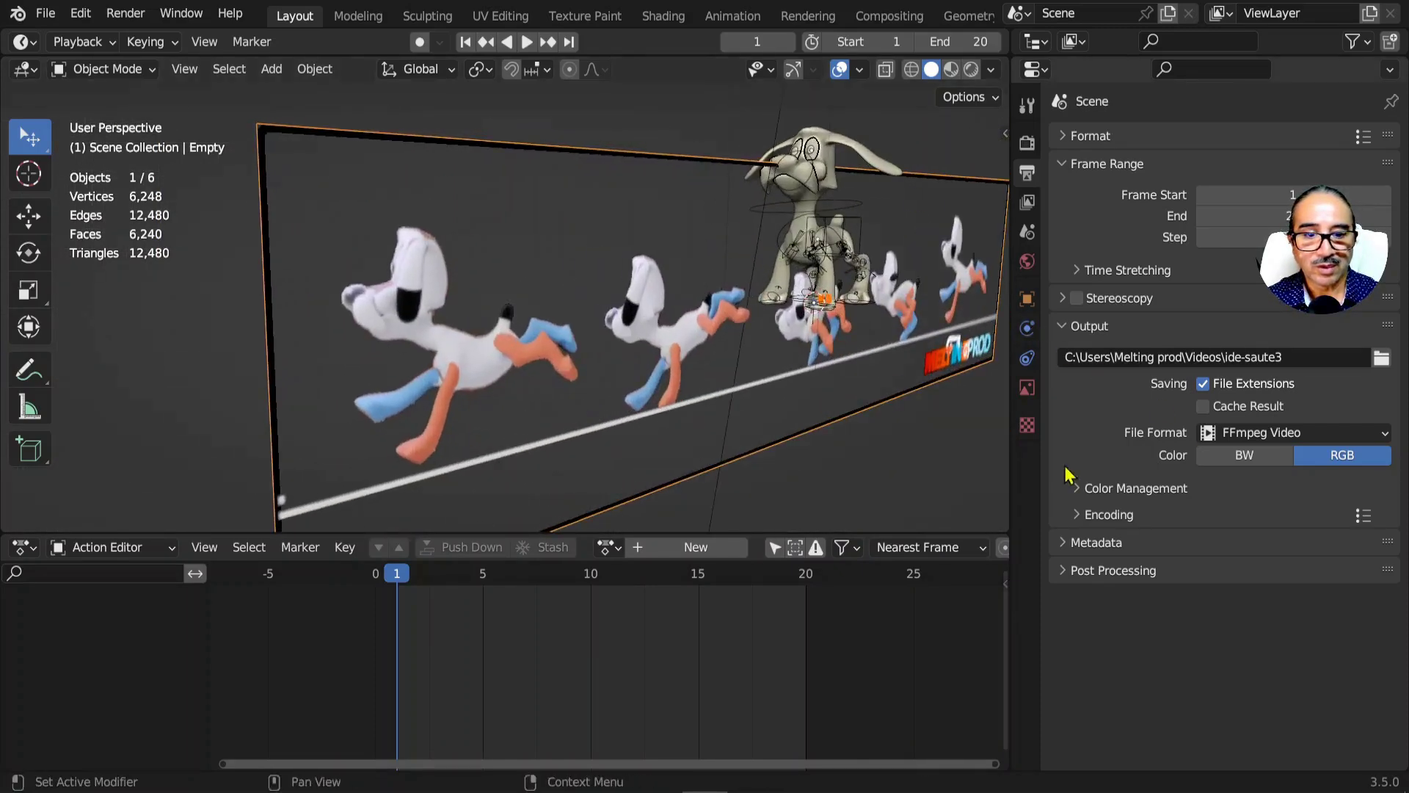
- Enable opacity for the iderun.png reference image and lower it to about 0.287
{"action": "left_click", "coordinate": [1027, 388]}
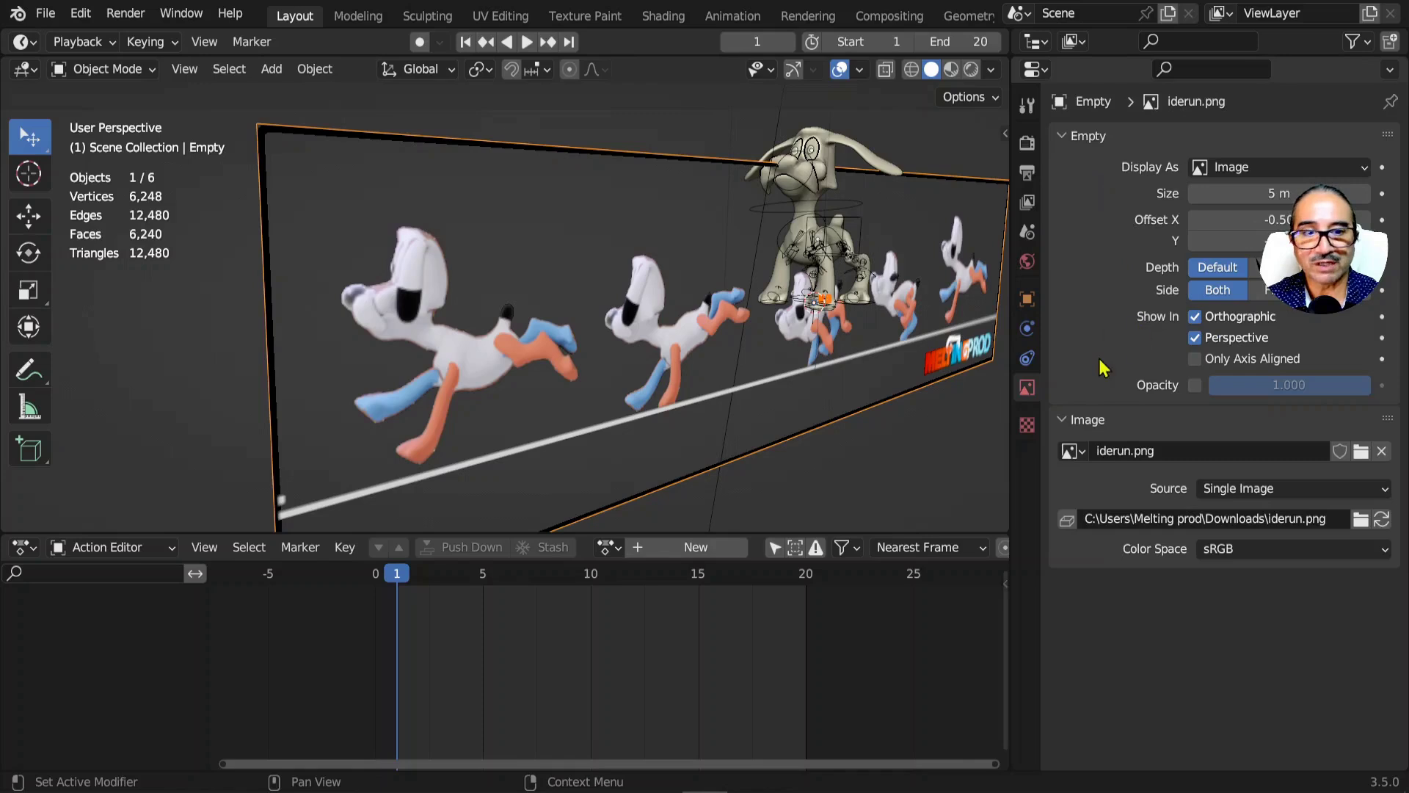
{"action": "left_click", "coordinate": [1196, 386]}
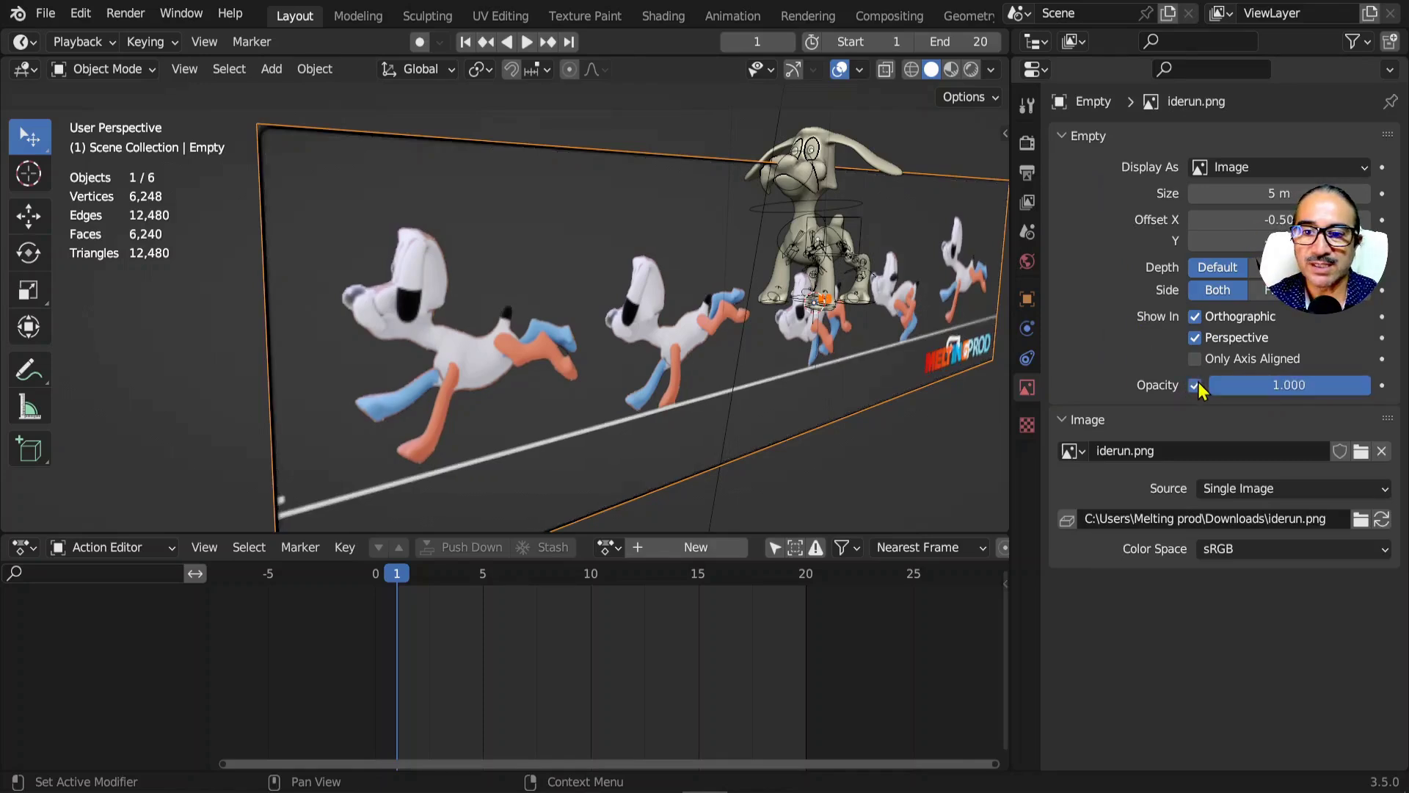
{"action": "left_click_drag", "start_coordinate": [1346, 393], "coordinate": [1256, 390]}
- Move the reference image about 0.35 m in the negative global X direction, clear of the dog model
{"action": "middle_click_drag", "start_coordinate": [861, 316], "coordinate": [681, 378]}
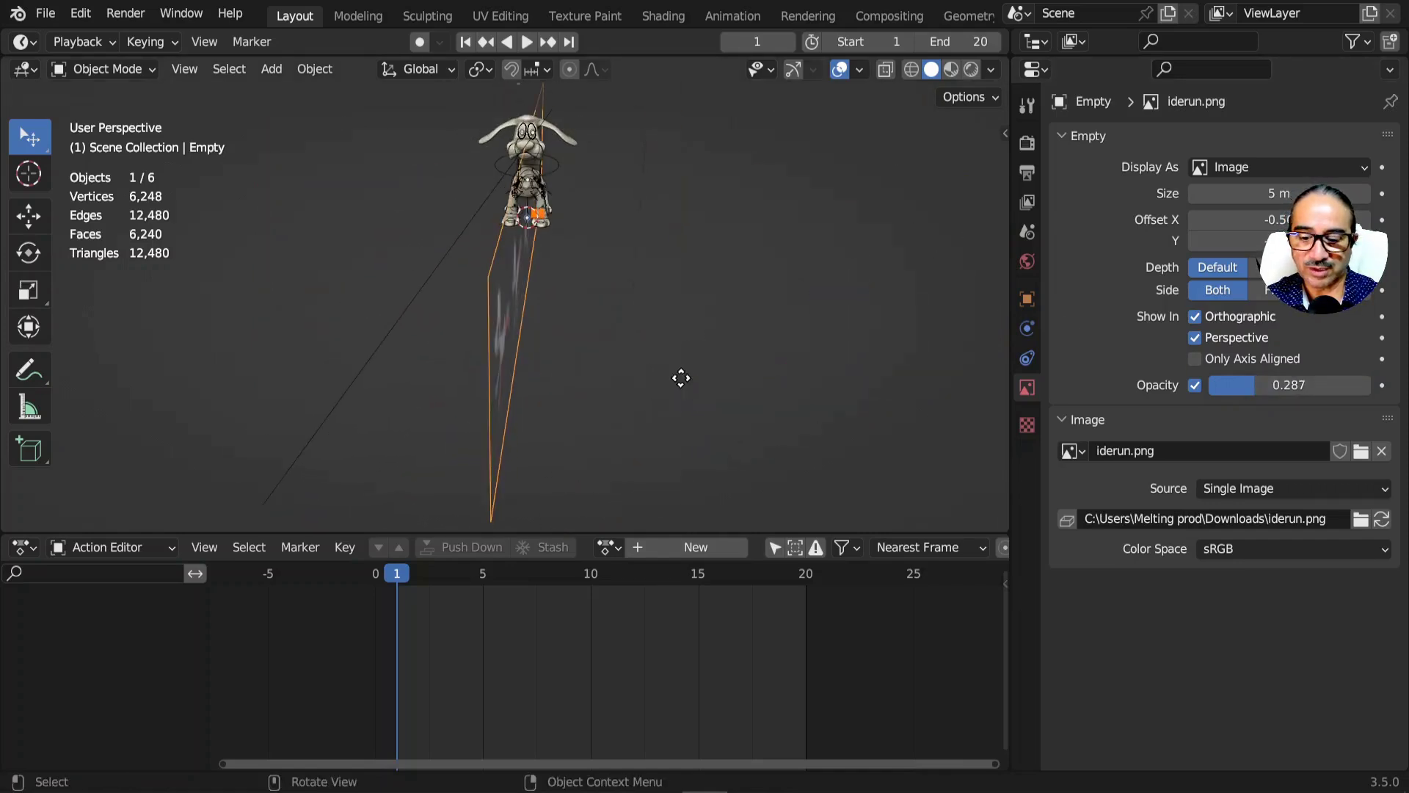
{"action": "key", "text": "g"}
{"action": "key", "text": "x"}
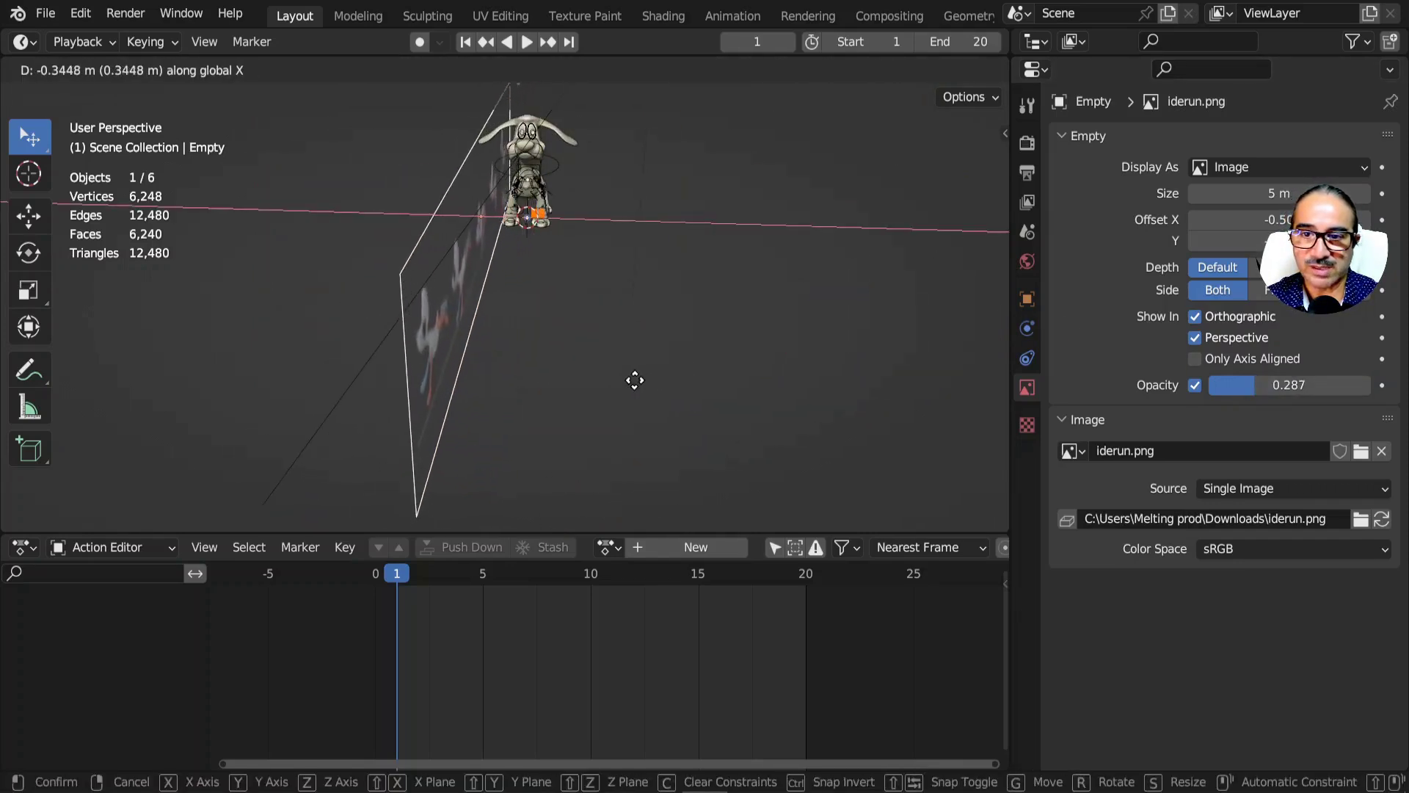
{"action": "left_click", "coordinate": [630, 383]}
- In the right orthographic view, move the reference image so its first running pose overlaps the dog model
{"action": "middle_click_drag", "start_coordinate": [630, 384], "coordinate": [468, 195]}
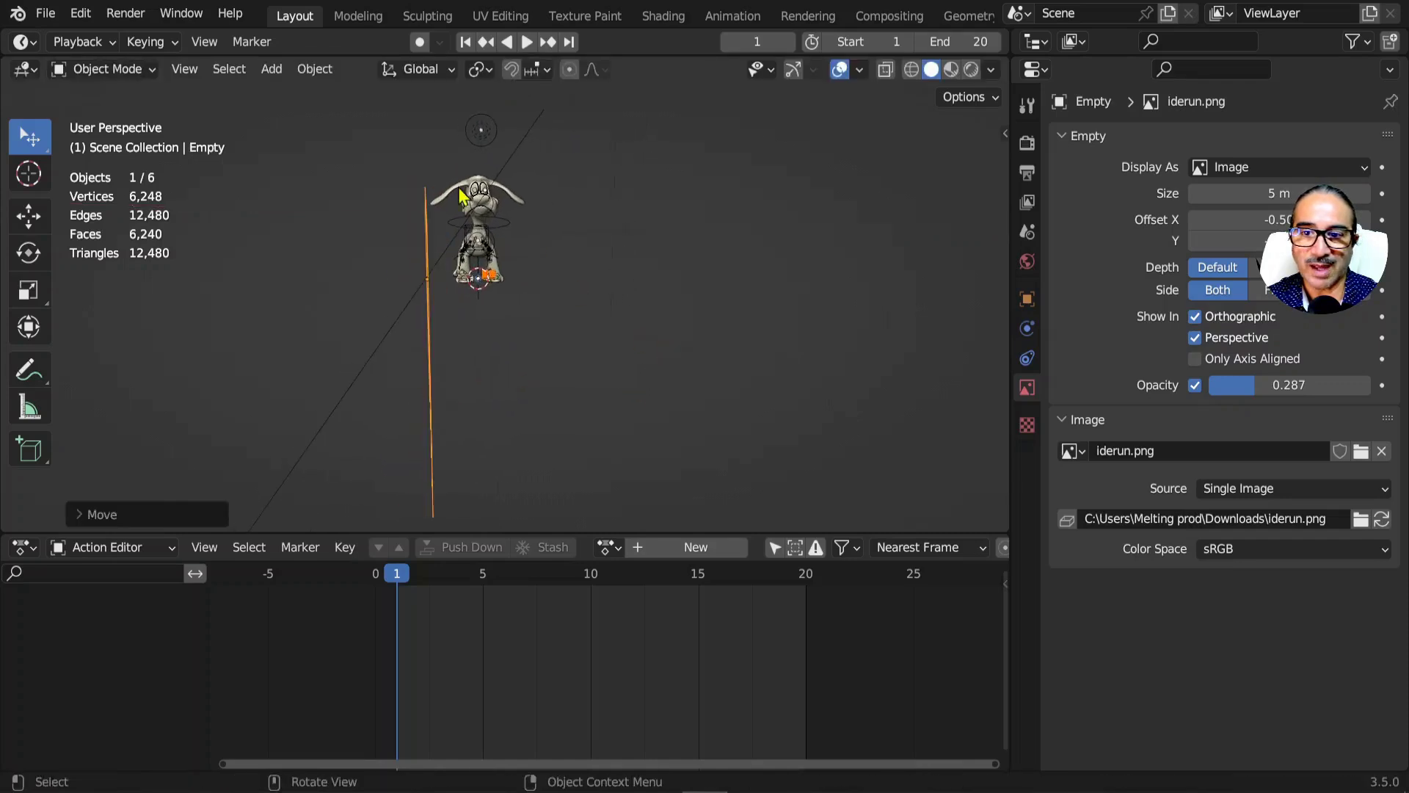
{"action": "key", "text": "KP_3"}
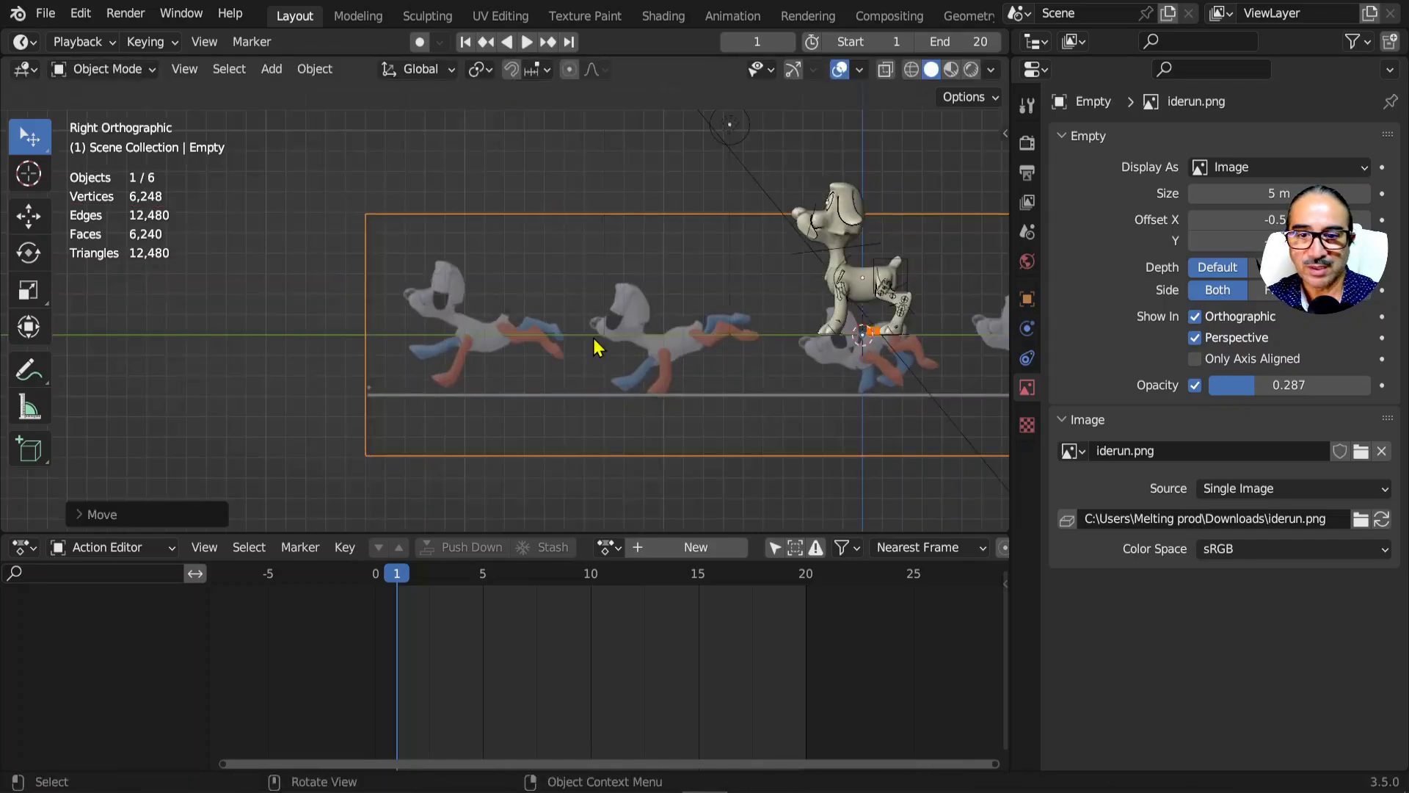
{"action": "middle_click_drag", "start_coordinate": [731, 453], "coordinate": [520, 440], "text": "shift"}
{"action": "scroll", "coordinate": [624, 451], "scroll_direction": "up", "scroll_amount": 1}
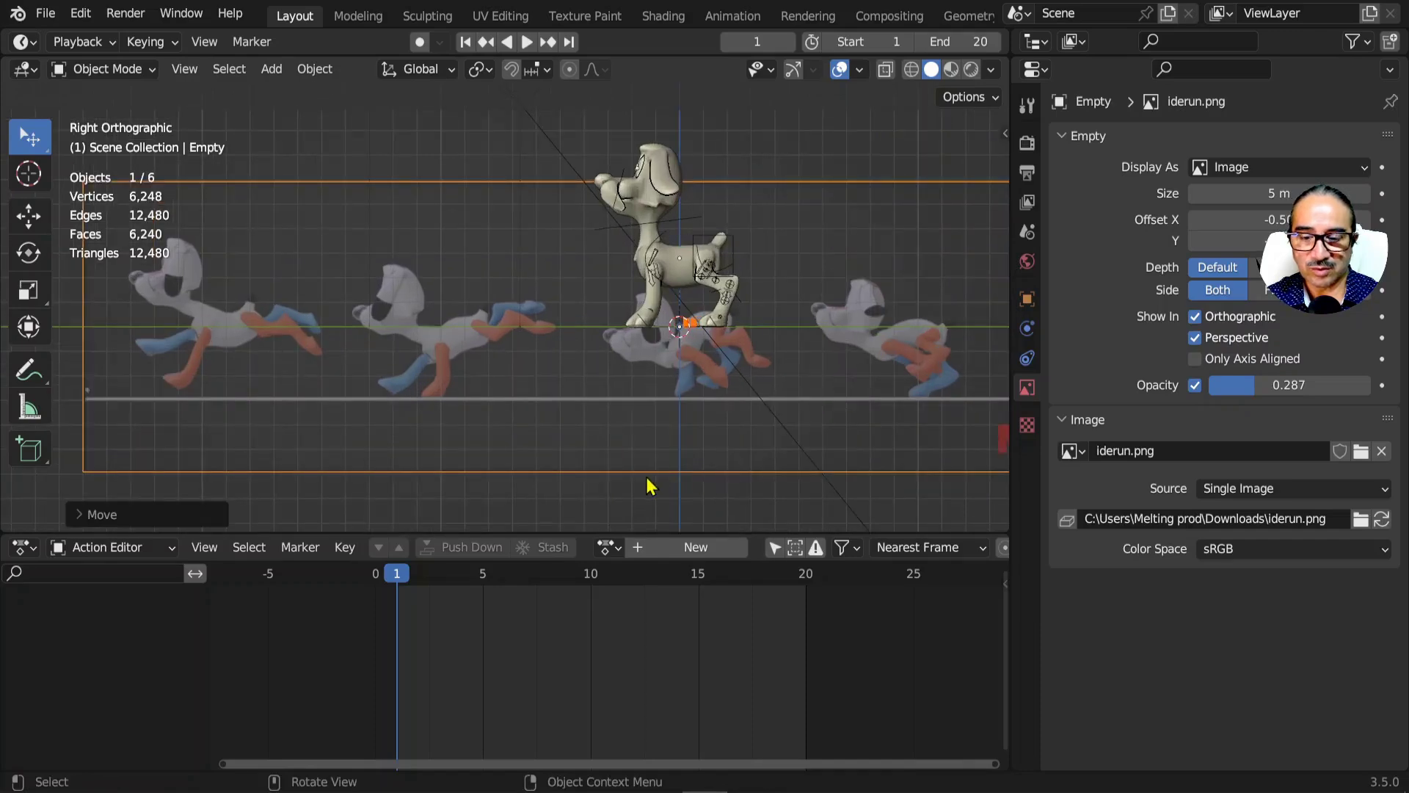
{"action": "key", "text": "g"}
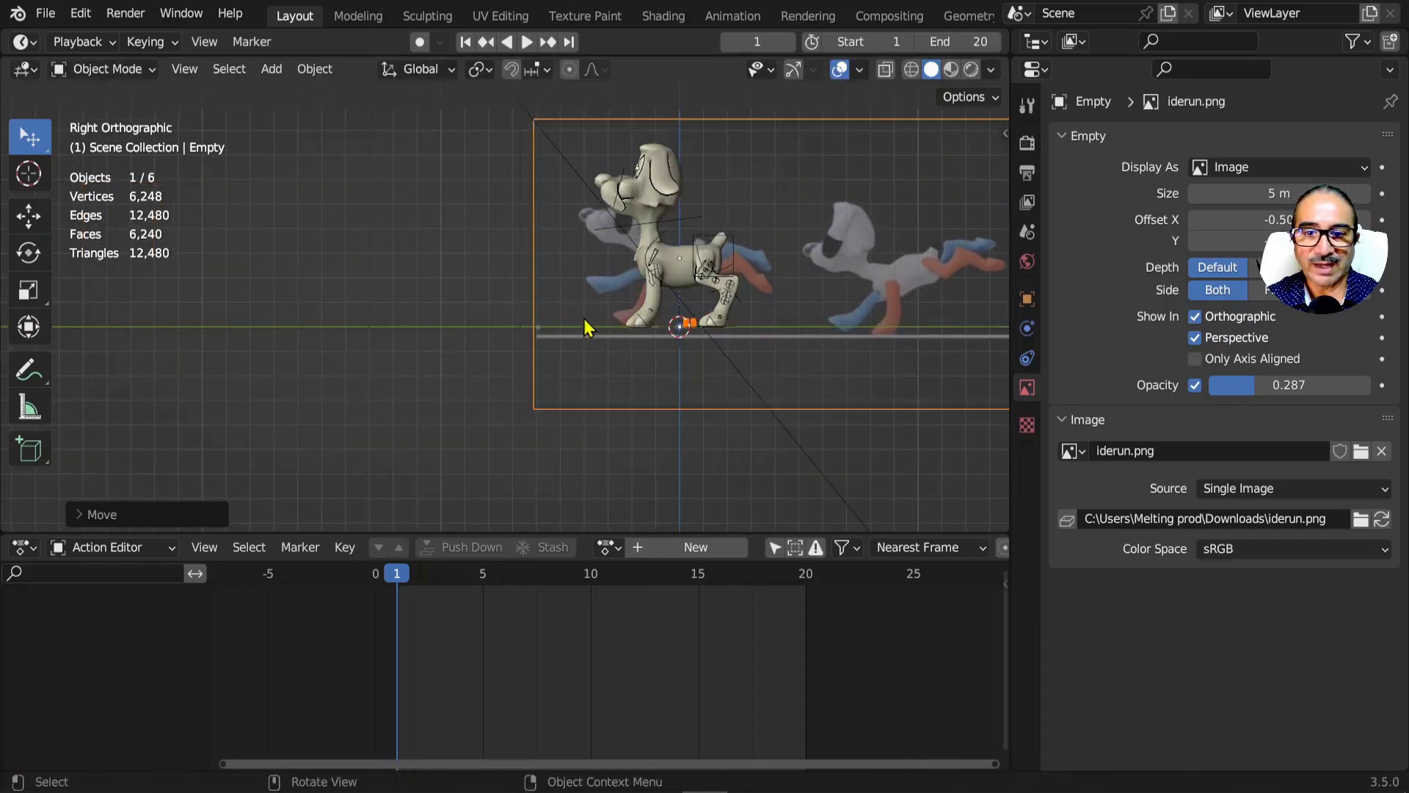
- Set the reference image's depth to Front so it draws over the dog, keeping the image selected
{"action": "scroll", "coordinate": [554, 324], "scroll_direction": "up", "scroll_amount": 3}
{"action": "middle_click_drag", "start_coordinate": [670, 252], "coordinate": [325, 331], "text": "shift"}
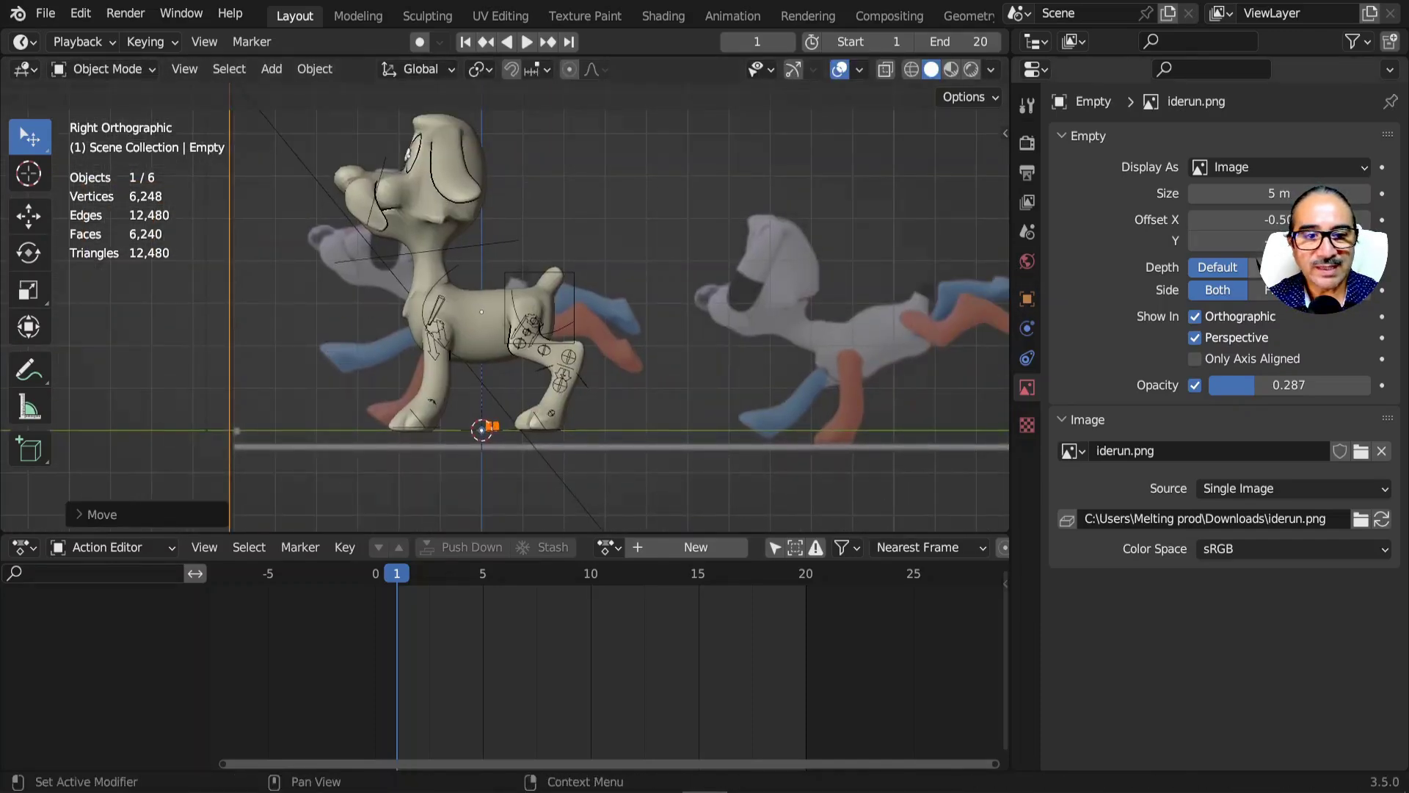
{"action": "left_click", "coordinate": [1279, 268]}
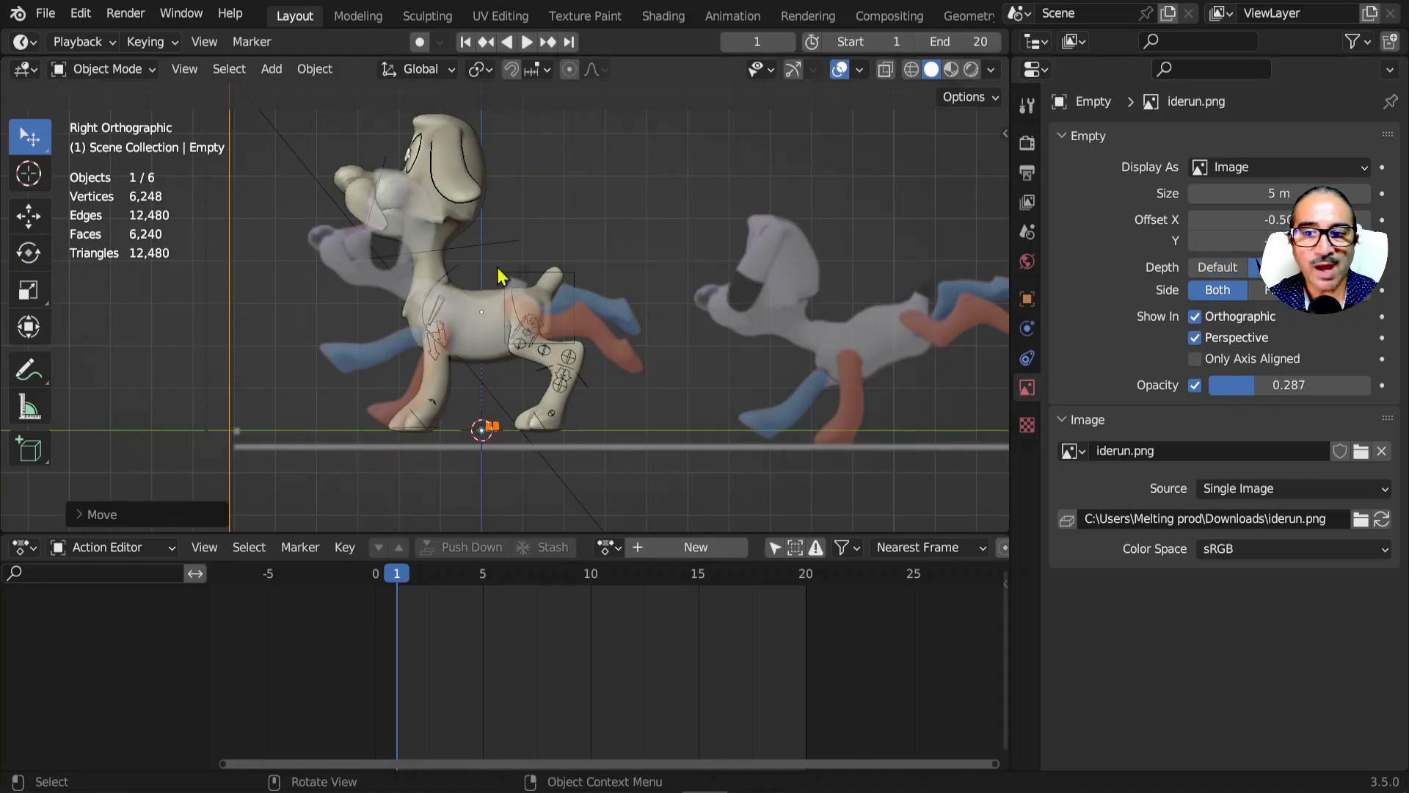
{"action": "middle_click_drag", "start_coordinate": [321, 375], "coordinate": [424, 409]}
{"action": "left_click", "coordinate": [442, 397]}
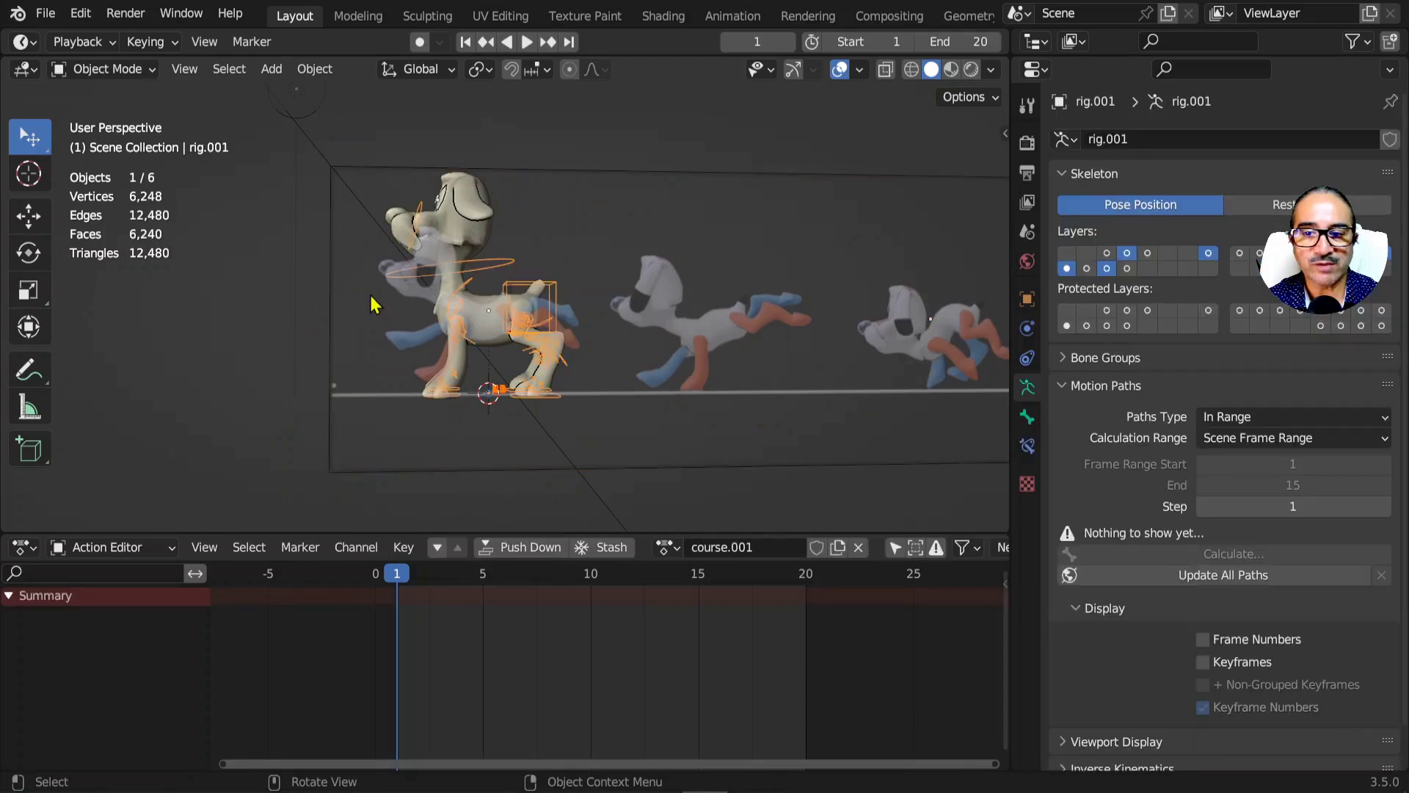
{"action": "left_click", "coordinate": [408, 349]}
{"action": "middle_click_drag", "start_coordinate": [598, 408], "coordinate": [627, 282]}
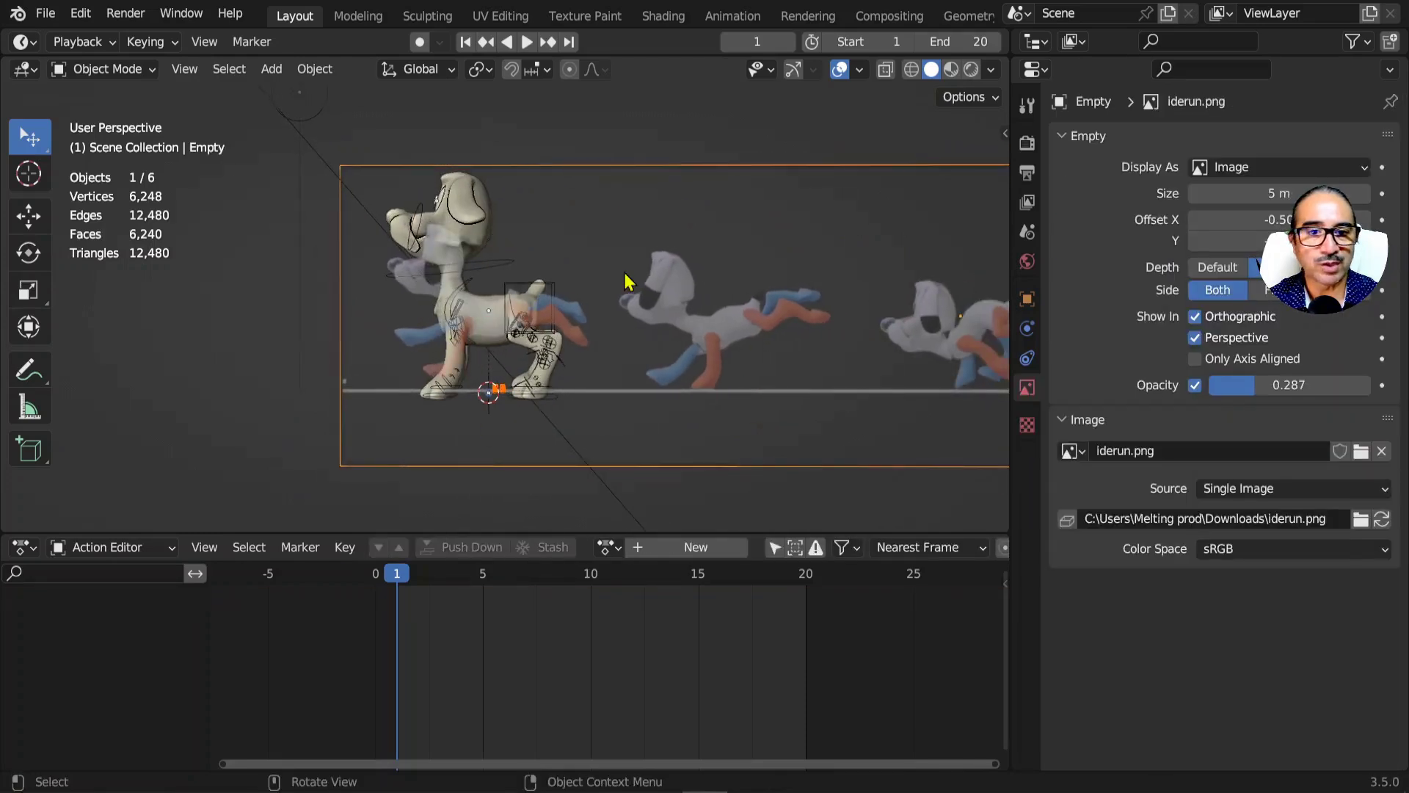
- Scale up the reference image, reposition its first pose over the dog, and set its opacity to 0.368
{"action": "mouse_move", "coordinate": [1101, 60]}
{"action": "left_mouse_down"}
{"action": "mouse_move", "coordinate": [1101, 290]}
{"action": "mouse_move", "coordinate": [1101, 62]}
{"action": "left_mouse_up"}
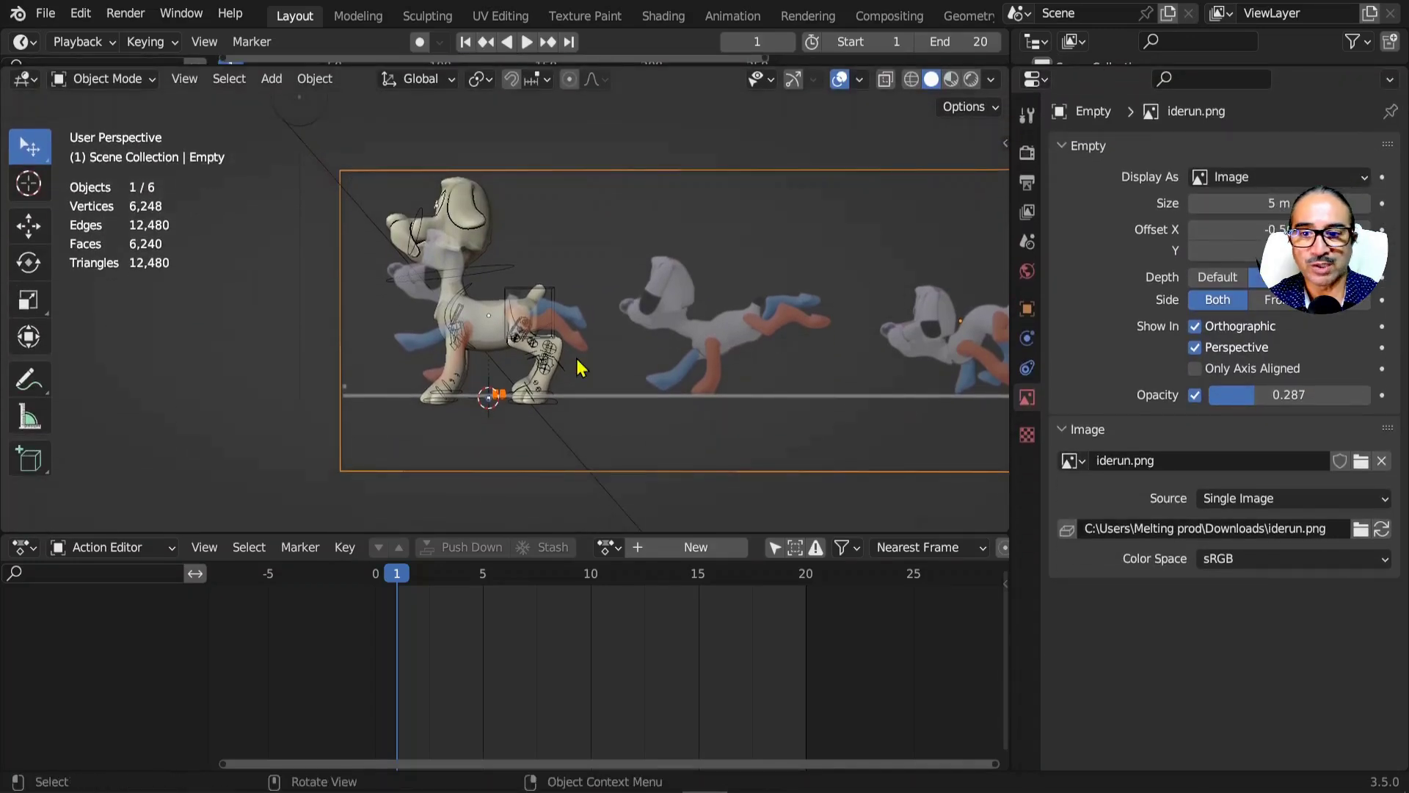
{"action": "scroll", "coordinate": [622, 349], "scroll_direction": "up", "scroll_amount": 2}
{"action": "key", "text": "s"}
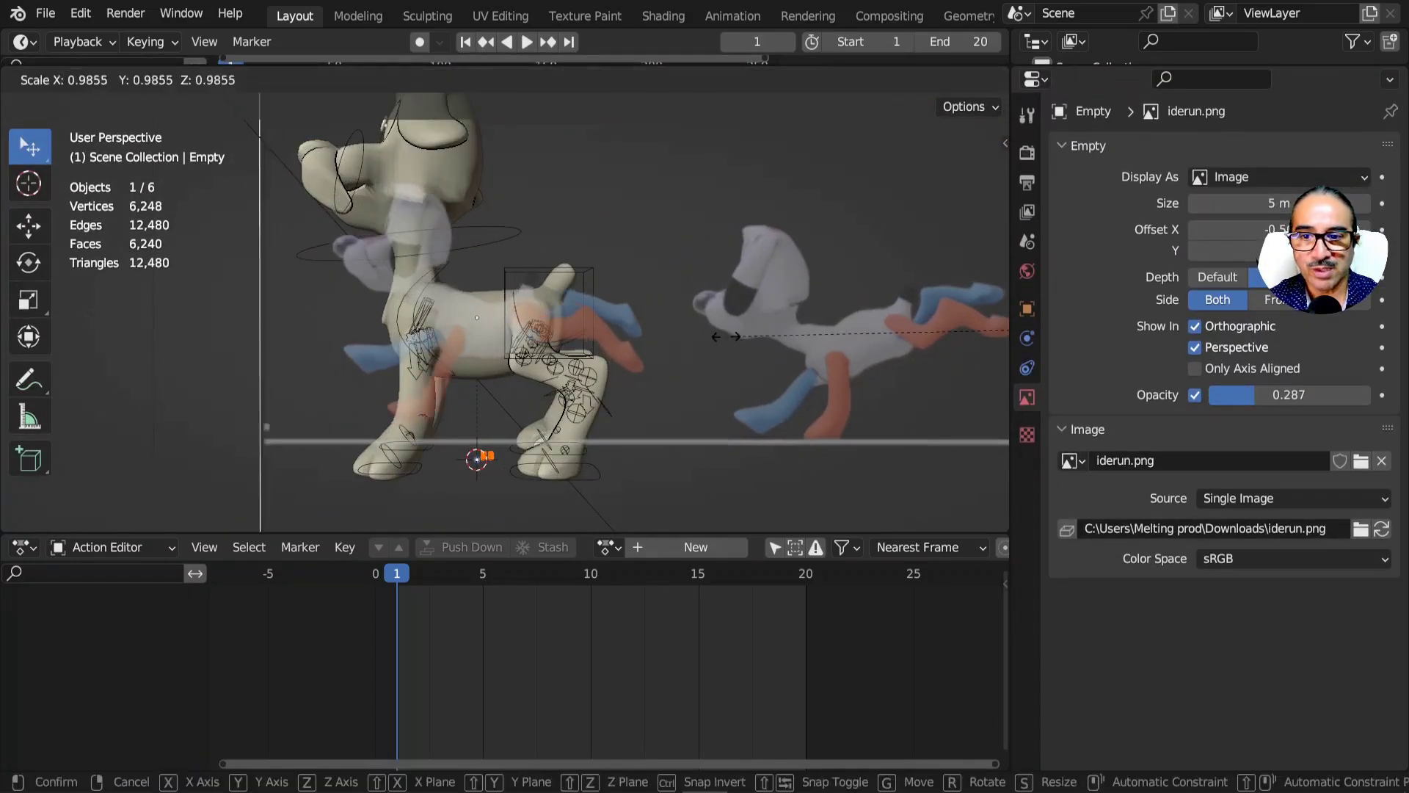
{"action": "left_click", "coordinate": [736, 381]}
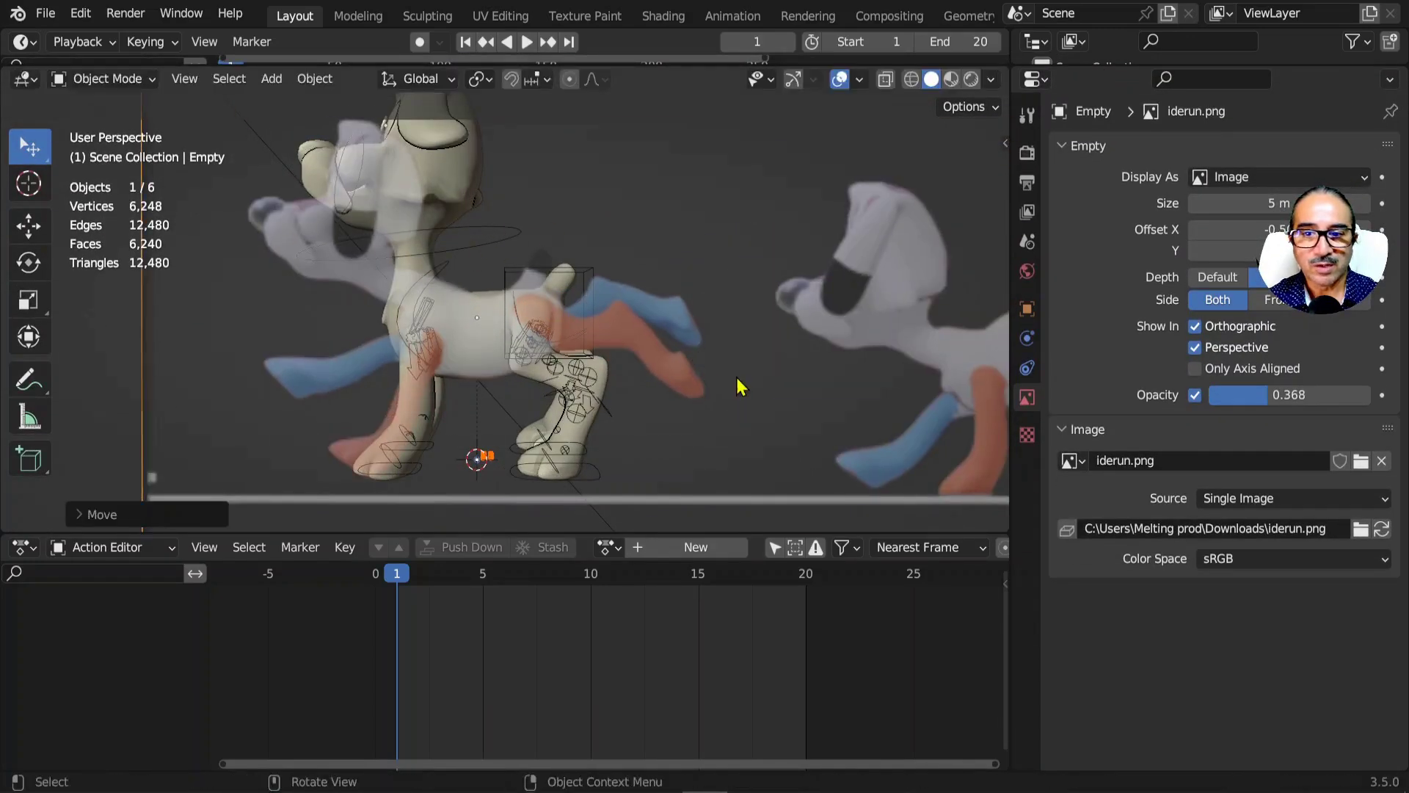
- Restrict the reference image to axis-aligned views only and return to the right orthographic view
{"action": "left_click", "coordinate": [1195, 369]}
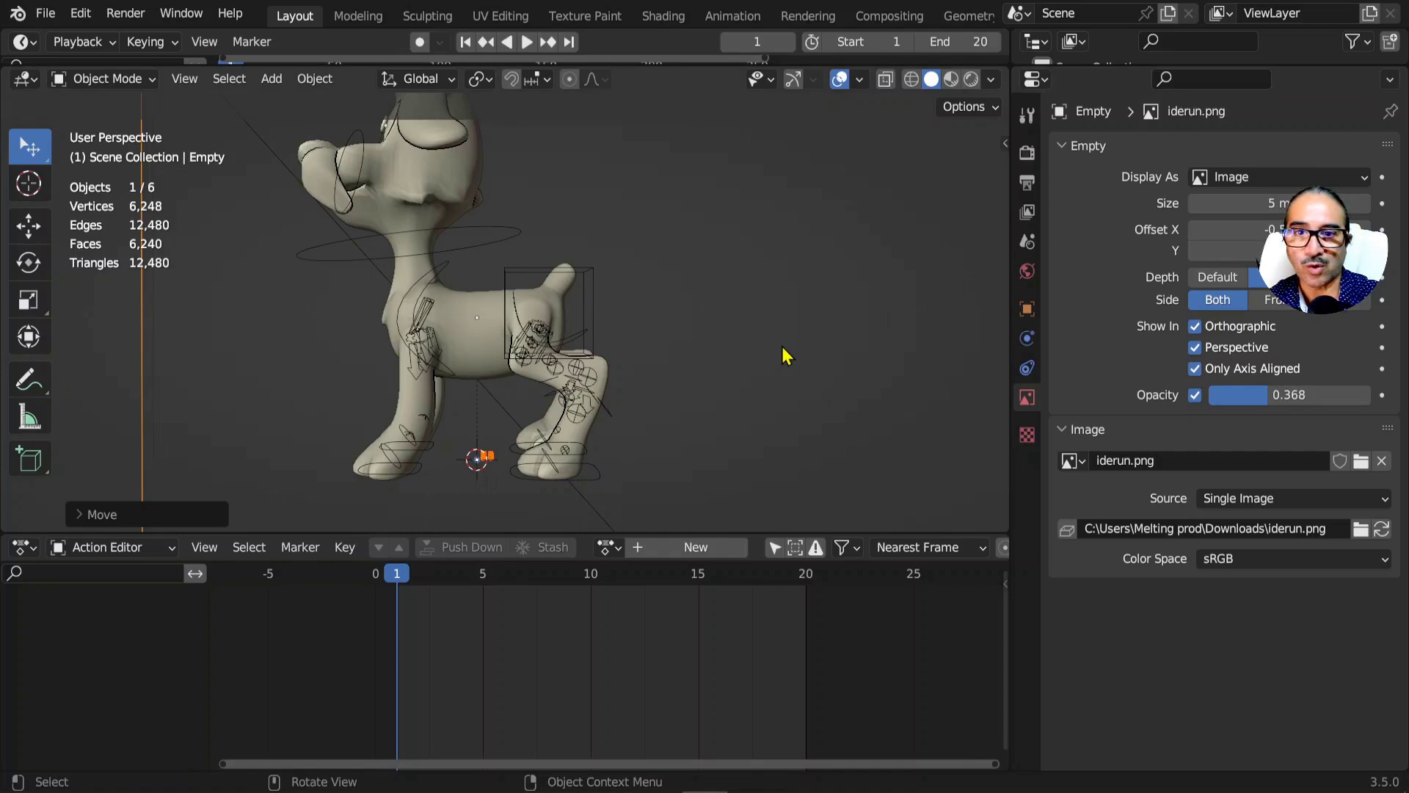
{"action": "key", "text": "KP_3"}
{"action": "scroll", "coordinate": [786, 356], "scroll_direction": "down", "scroll_amount": 2}
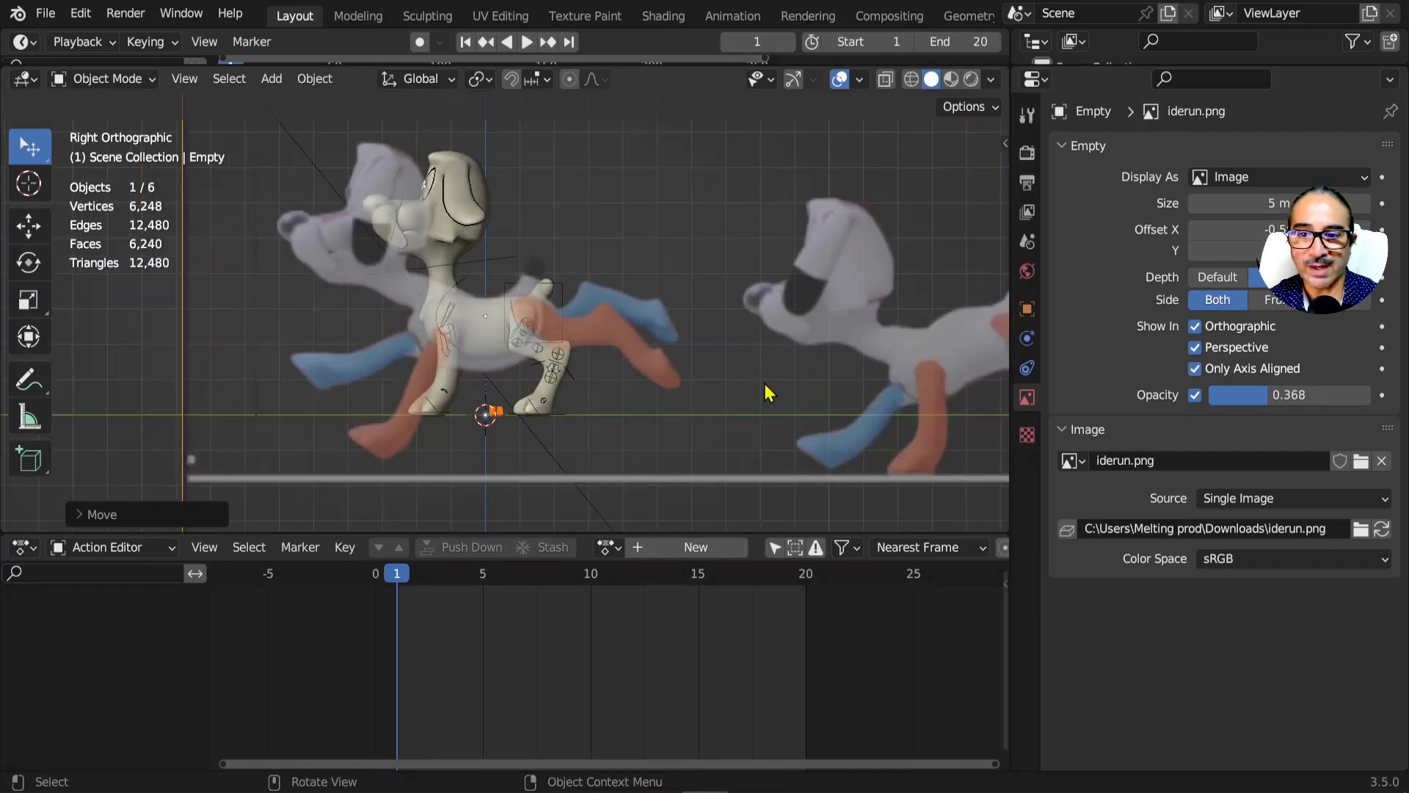
- Alternately scale and move the reference image until its first running dog matches the model's size and position
{"action": "key", "text": "s"}
{"action": "left_click", "coordinate": [805, 377]}
{"action": "key", "text": "g"}
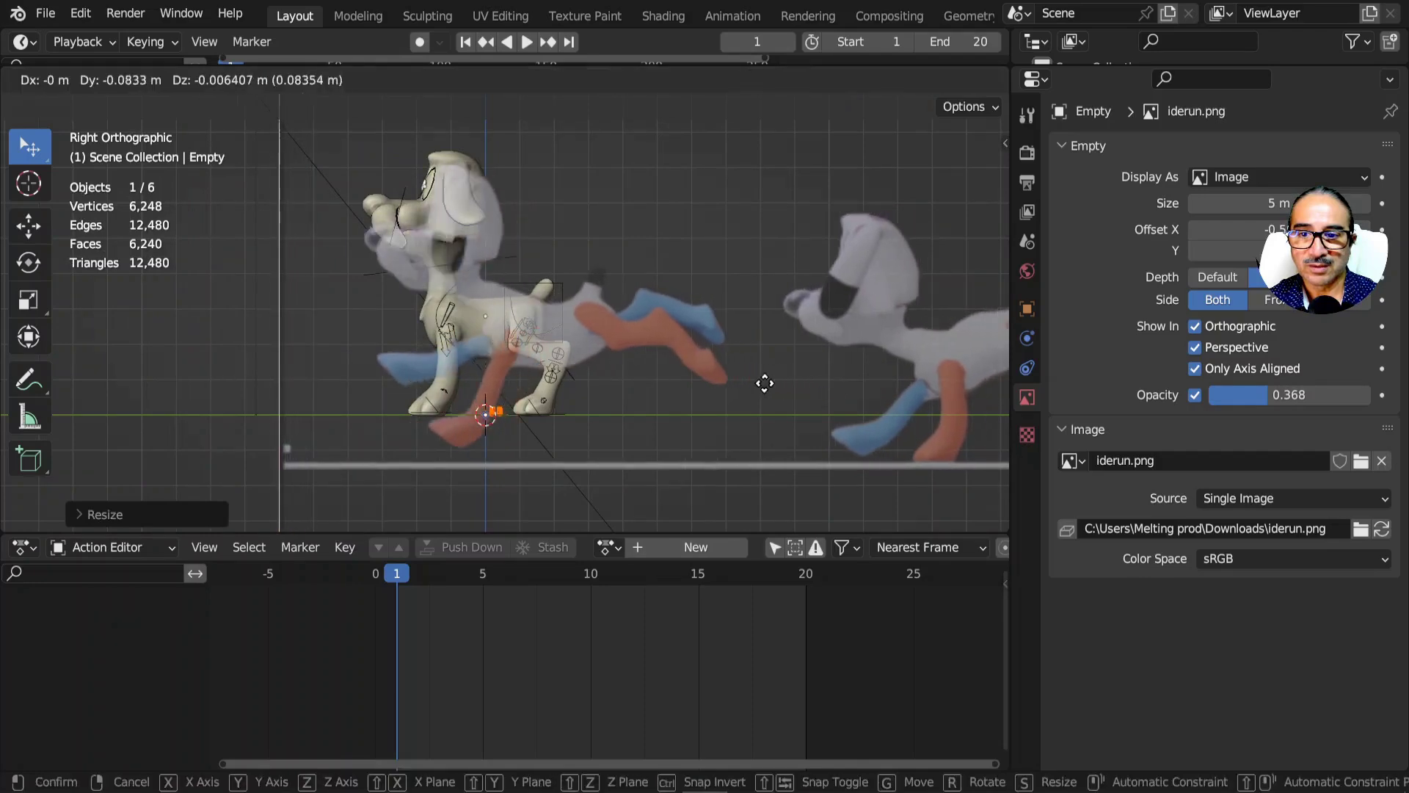
{"action": "left_click", "coordinate": [708, 378]}
{"action": "key", "text": "s"}
{"action": "left_click", "coordinate": [732, 373]}
{"action": "key", "text": "g"}
{"action": "left_click", "coordinate": [708, 373]}
{"action": "key", "text": "s"}
{"action": "left_click", "coordinate": [730, 367]}
{"action": "key", "text": "g"}
{"action": "left_click", "coordinate": [526, 406]}
- With auto keying on at frame 0, raise the reference image so its ground line meets the dog's feet
{"action": "middle_click_drag", "start_coordinate": [525, 405], "coordinate": [683, 428]}
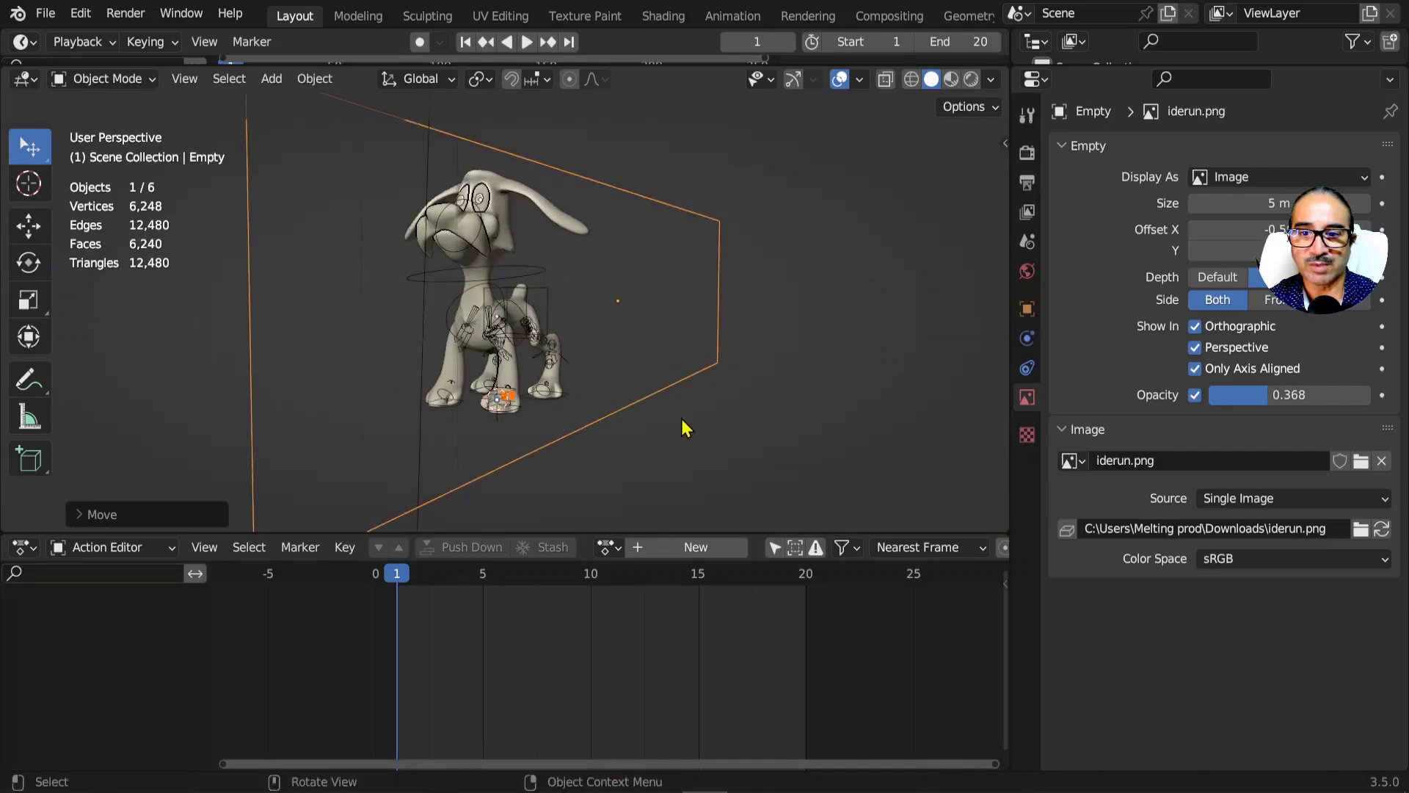
{"action": "key", "text": "KP_3"}
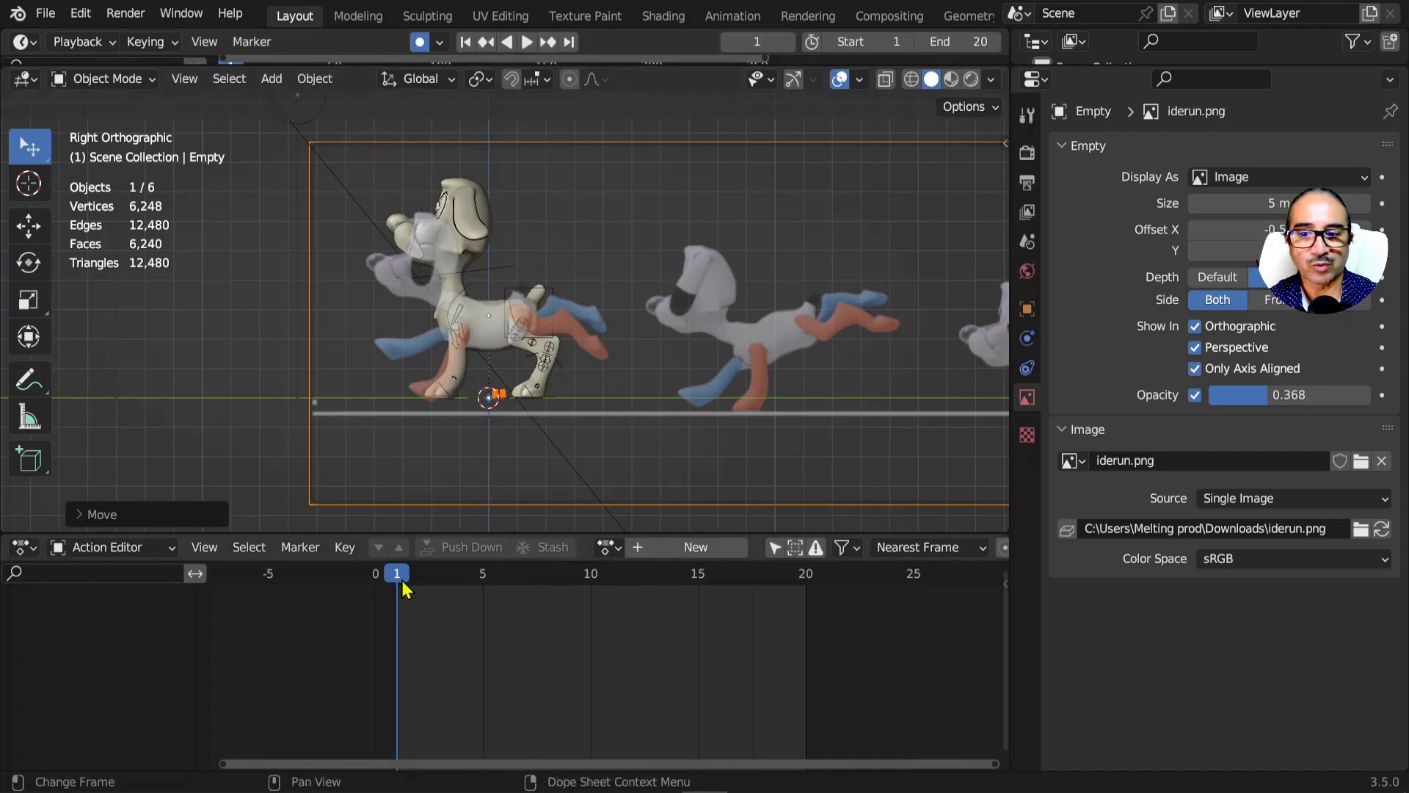
{"action": "left_click_drag", "start_coordinate": [393, 577], "coordinate": [377, 577]}
{"action": "scroll", "coordinate": [540, 459], "scroll_direction": "up", "scroll_amount": 2}
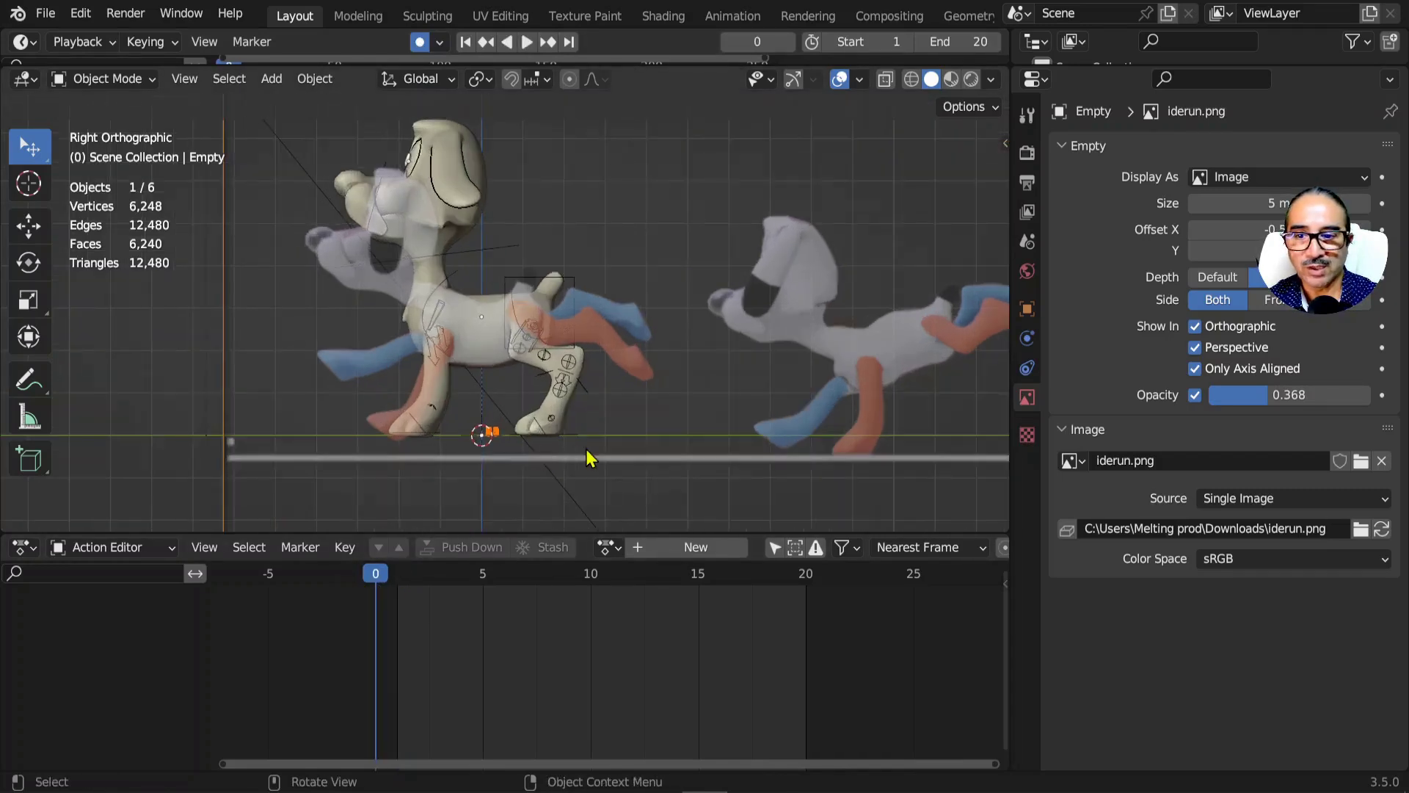
{"action": "key", "text": "g"}
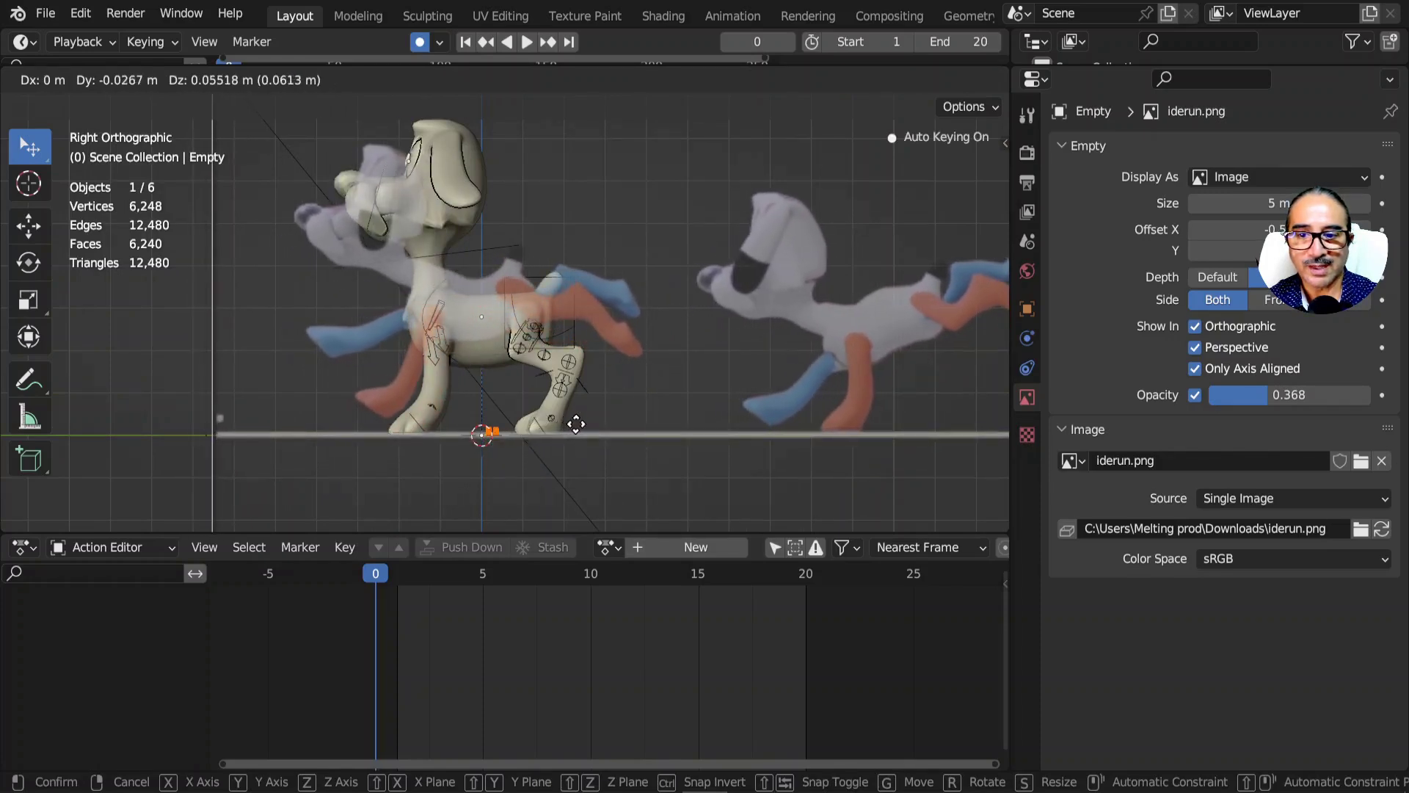
{"action": "left_click", "coordinate": [589, 424]}
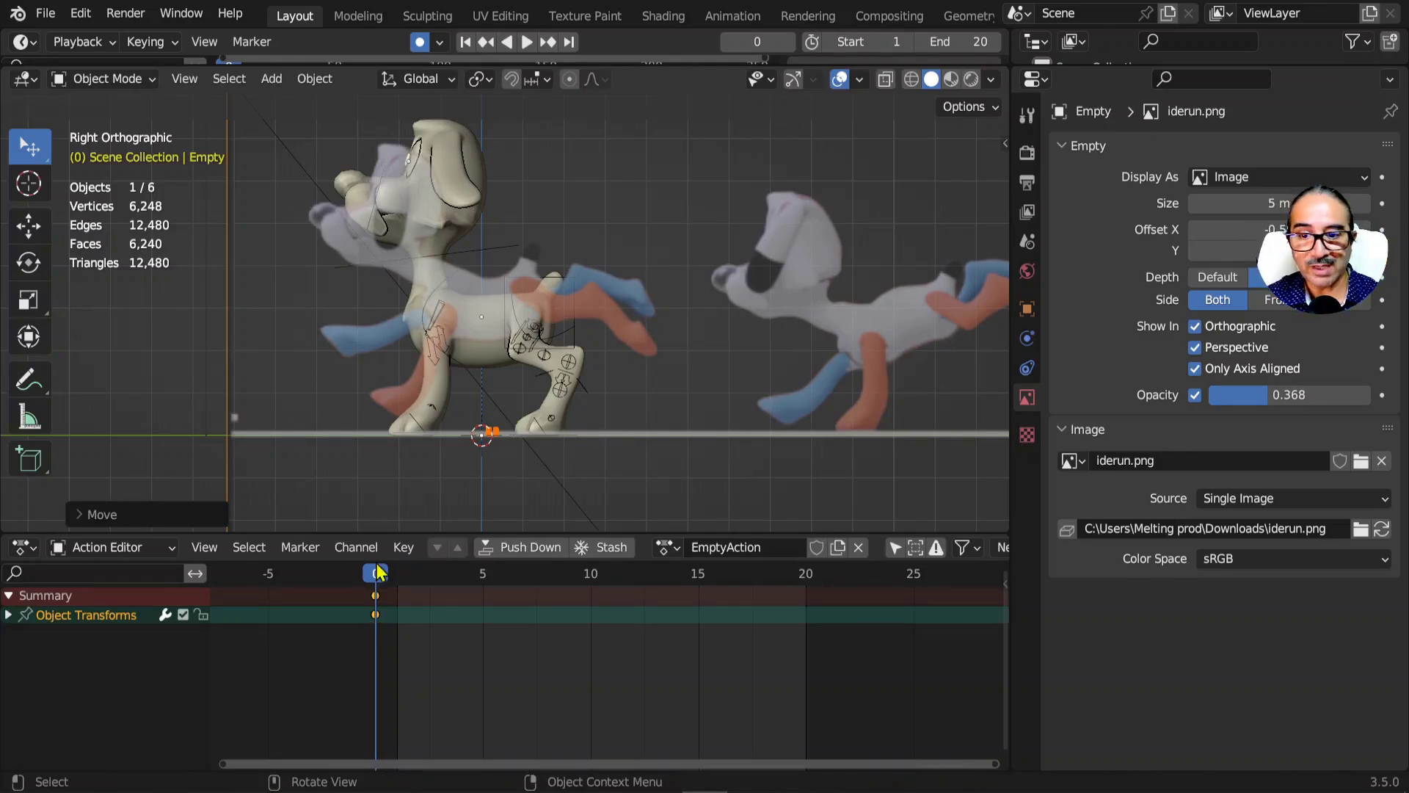
- At frame 5, shift the reference image along global Y so the second running pose lines up with the dog
{"action": "left_click_drag", "start_coordinate": [375, 575], "coordinate": [483, 595]}
{"action": "key", "text": "g"}
{"action": "key", "text": "y"}
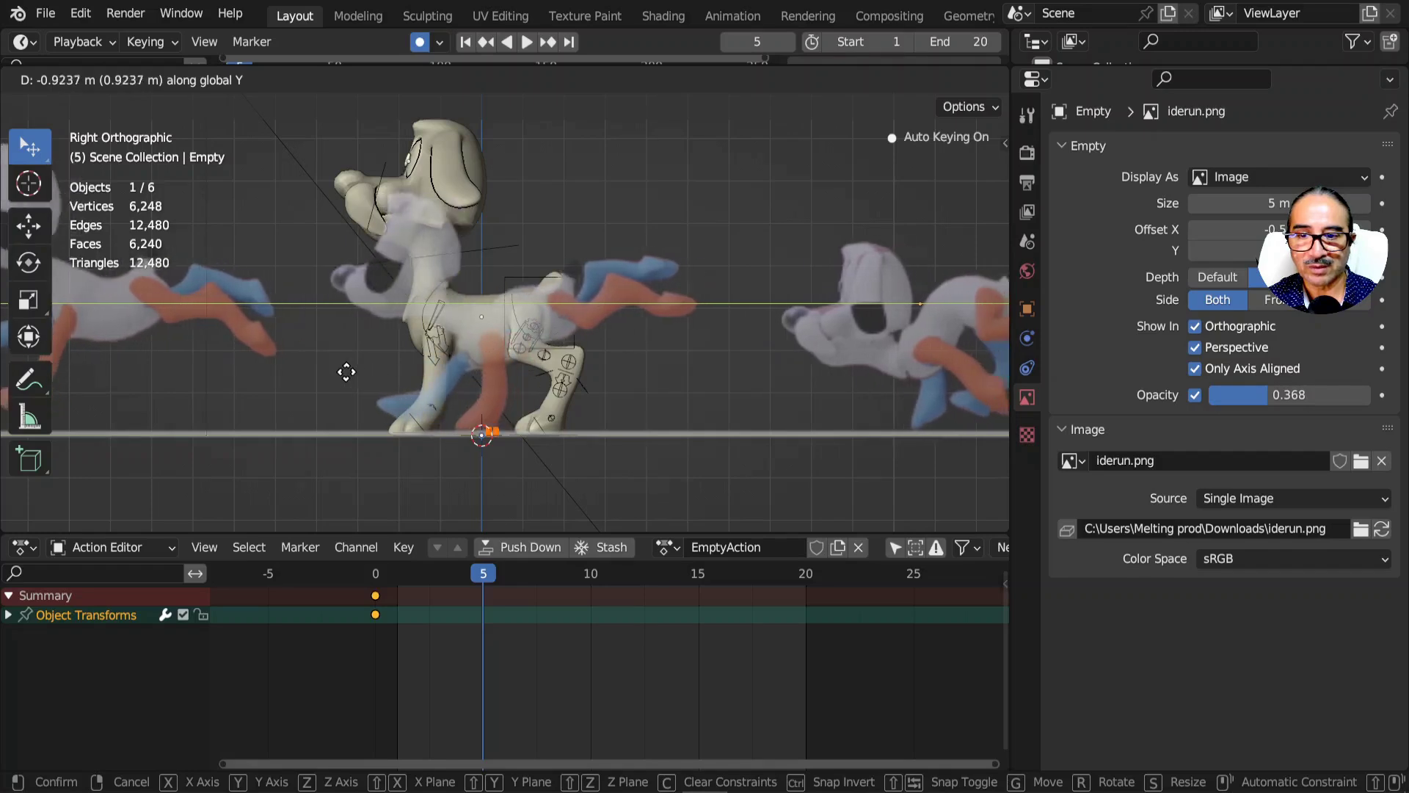
{"action": "left_click", "coordinate": [321, 376]}
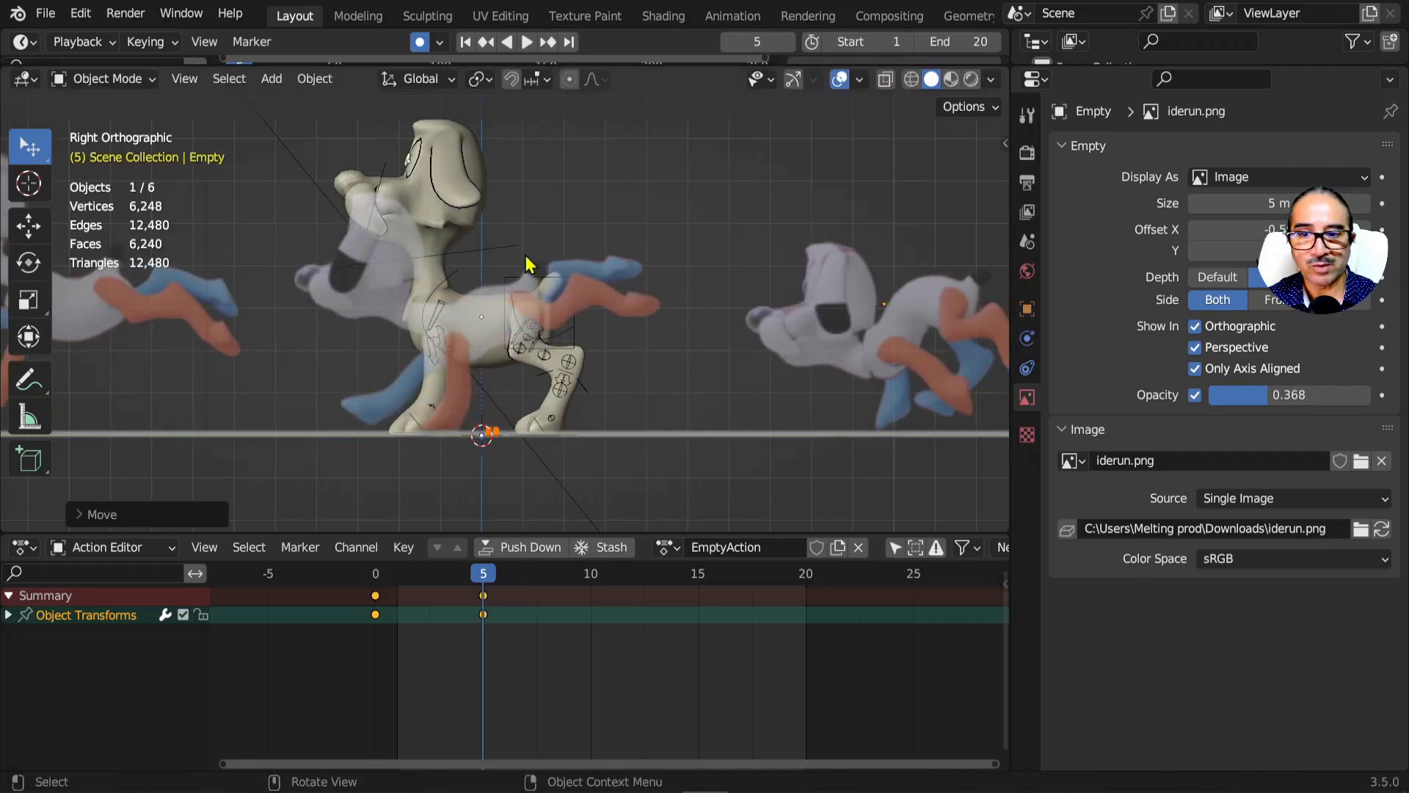
- At frame 10, shift the reference image along global Y so the third running pose lines up with the dog
{"action": "left_click", "coordinate": [591, 575]}
{"action": "key", "text": "g"}
{"action": "key", "text": "y"}
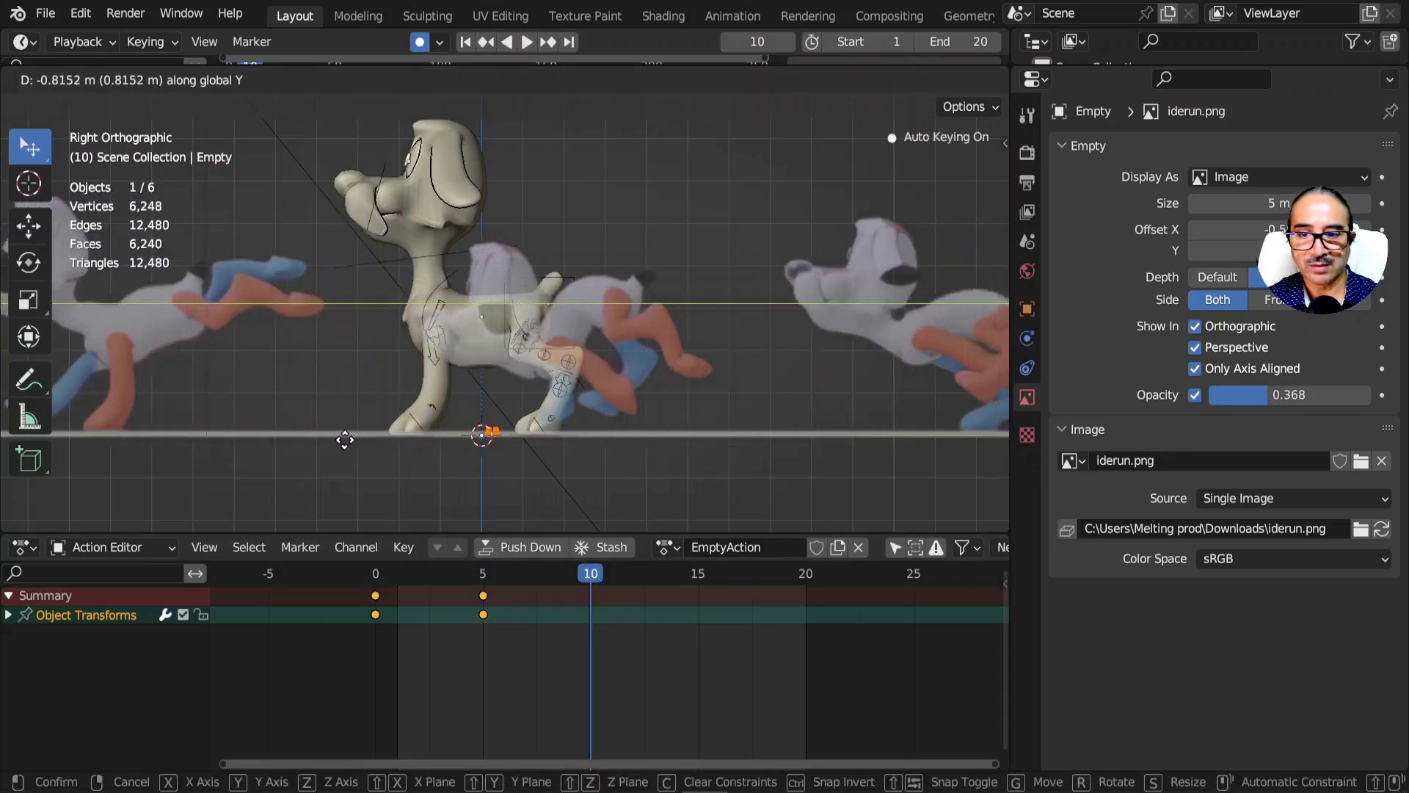
{"action": "left_click", "coordinate": [251, 450]}
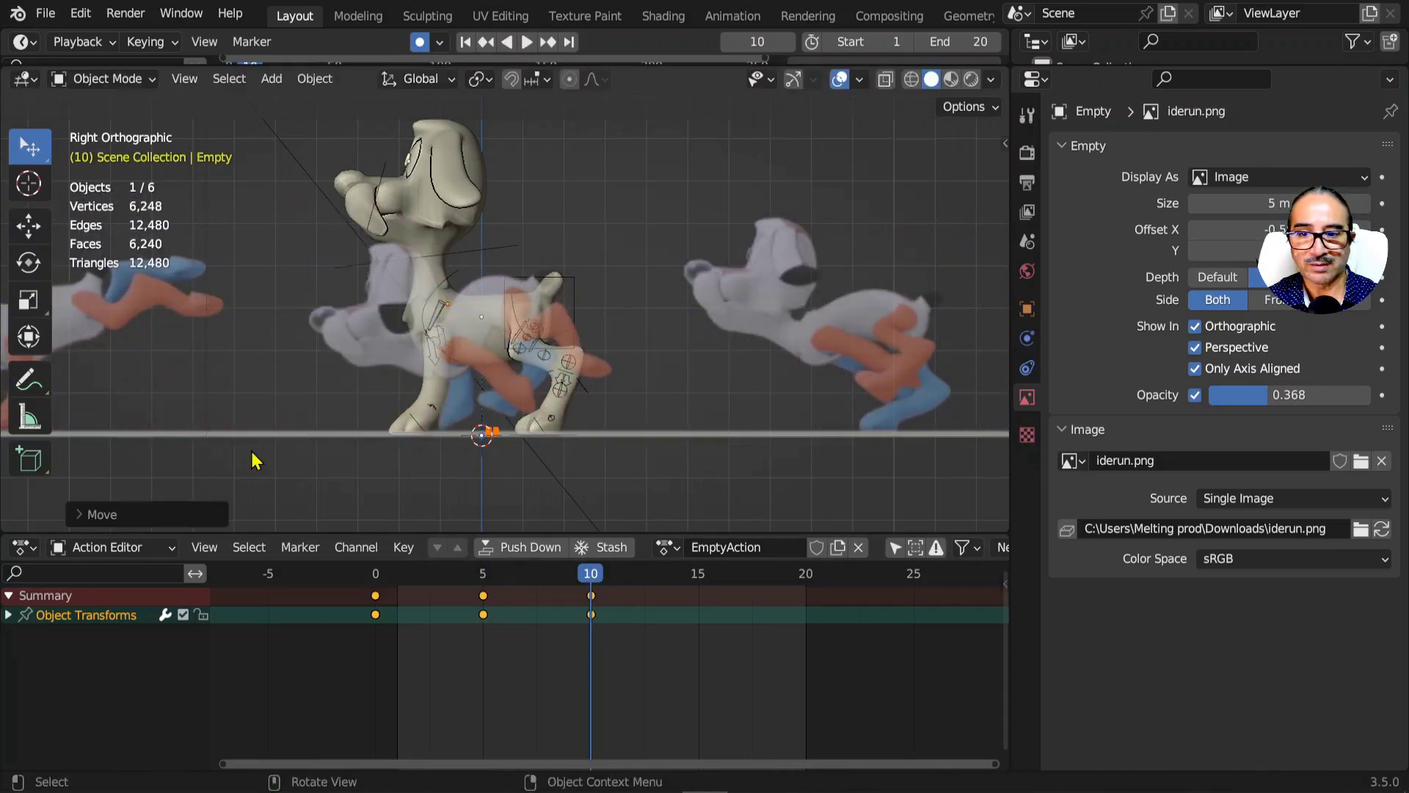
- At frame 15, shift the reference image along global Y so the fourth running pose lines up with the dog
{"action": "left_click", "coordinate": [697, 574]}
{"action": "key", "text": "g"}
{"action": "key", "text": "y"}
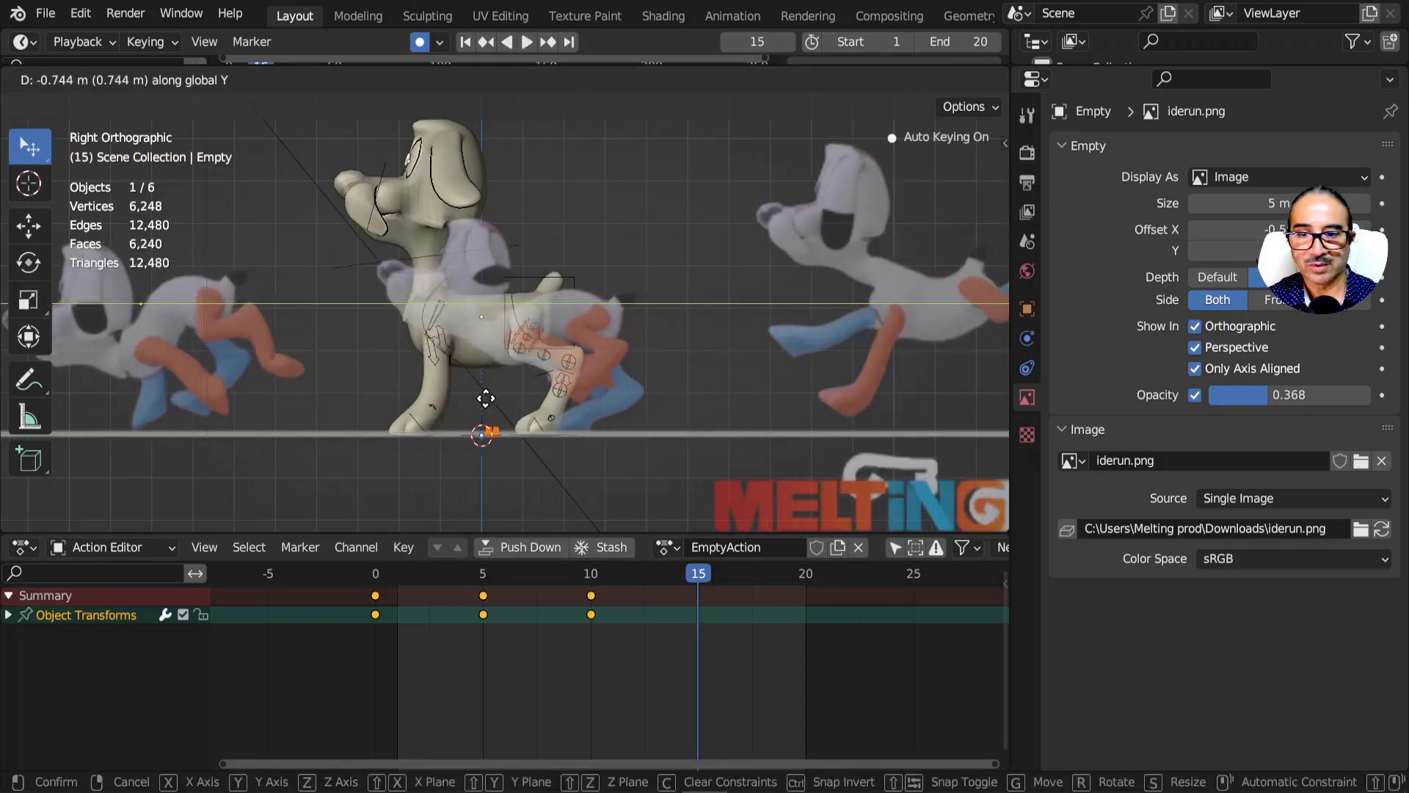
{"action": "left_click", "coordinate": [414, 406]}
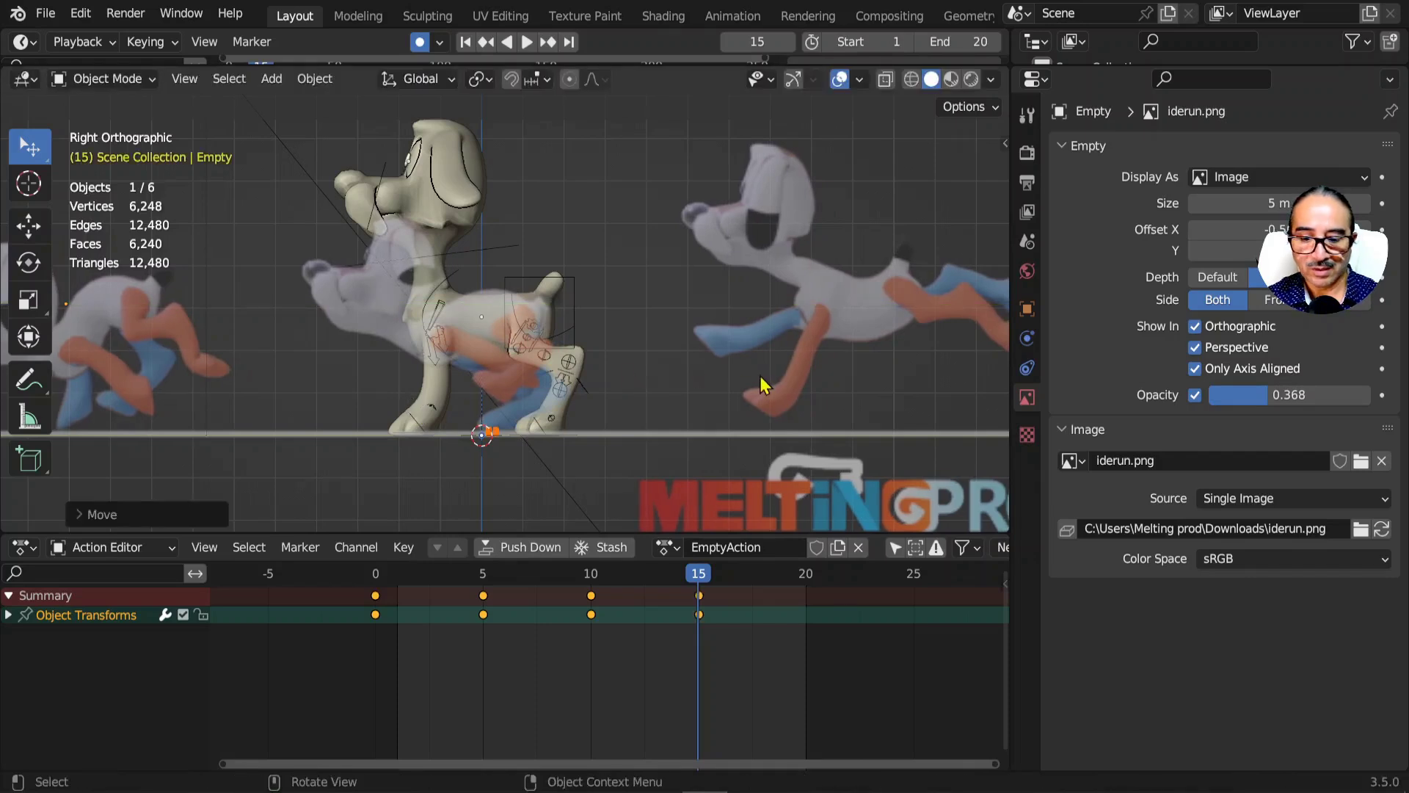
- At frame 20, shift the reference image along global Y so the last running pose lines up with the dog
{"action": "scroll", "coordinate": [763, 385], "scroll_direction": "down", "scroll_amount": 1}
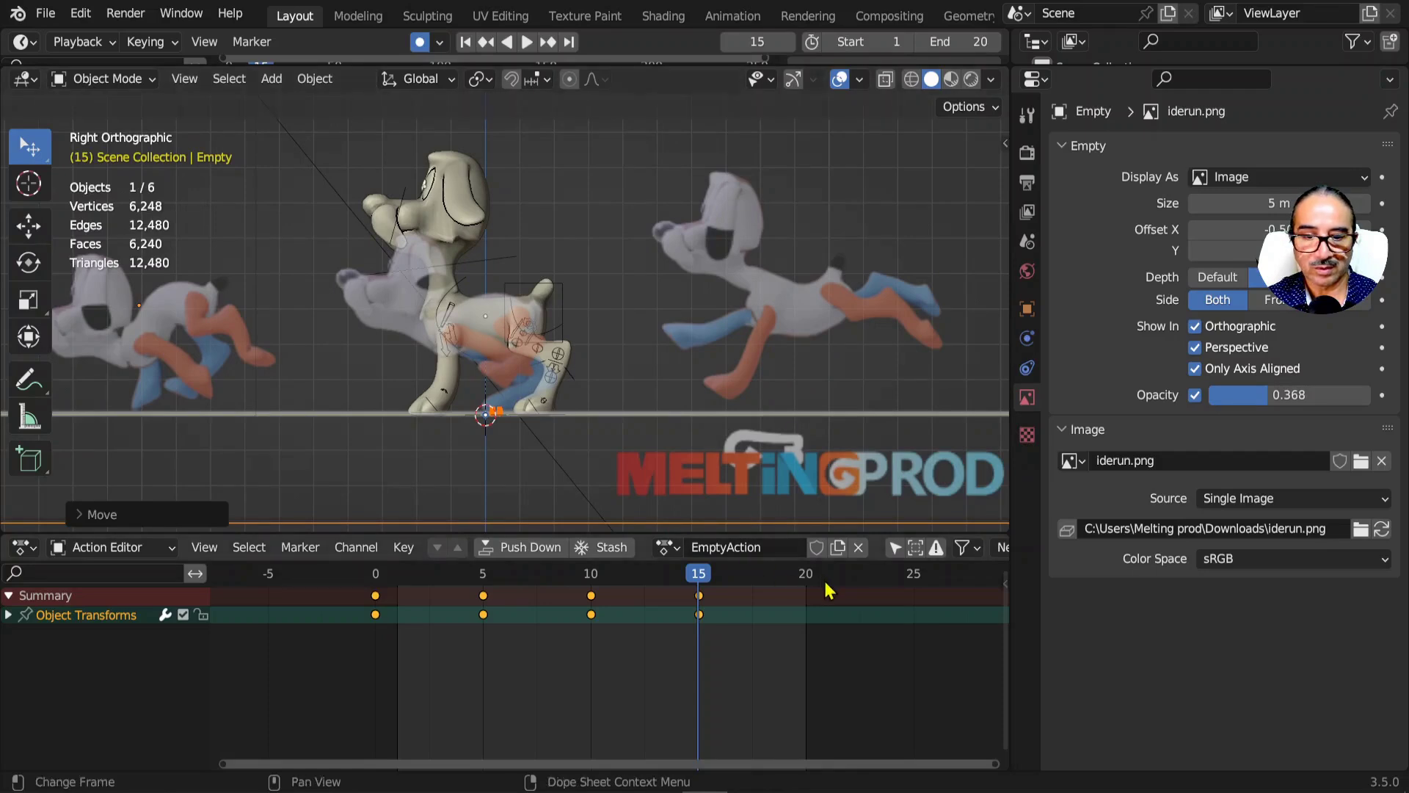
{"action": "left_click", "coordinate": [802, 582]}
{"action": "key", "text": "g"}
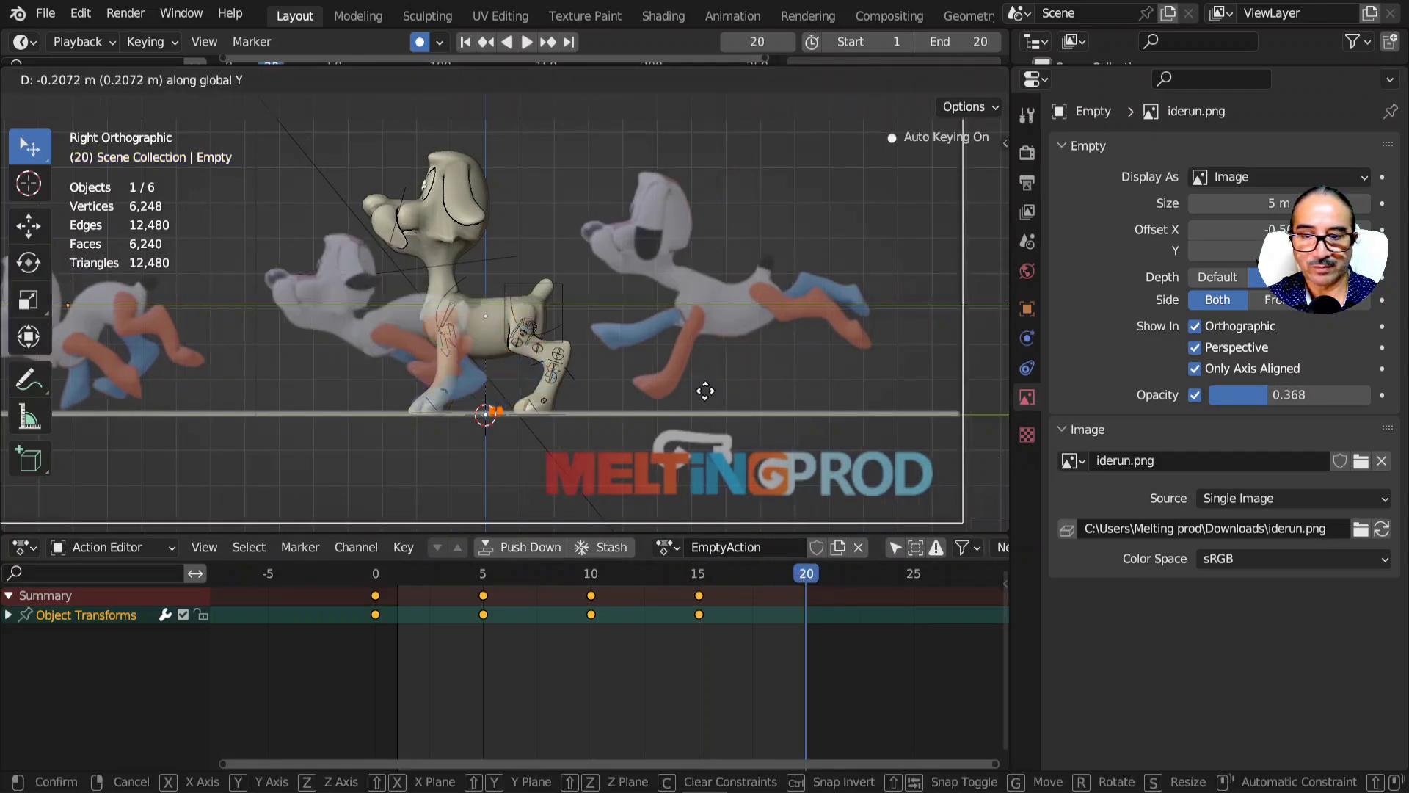
{"action": "left_click", "coordinate": [495, 442]}
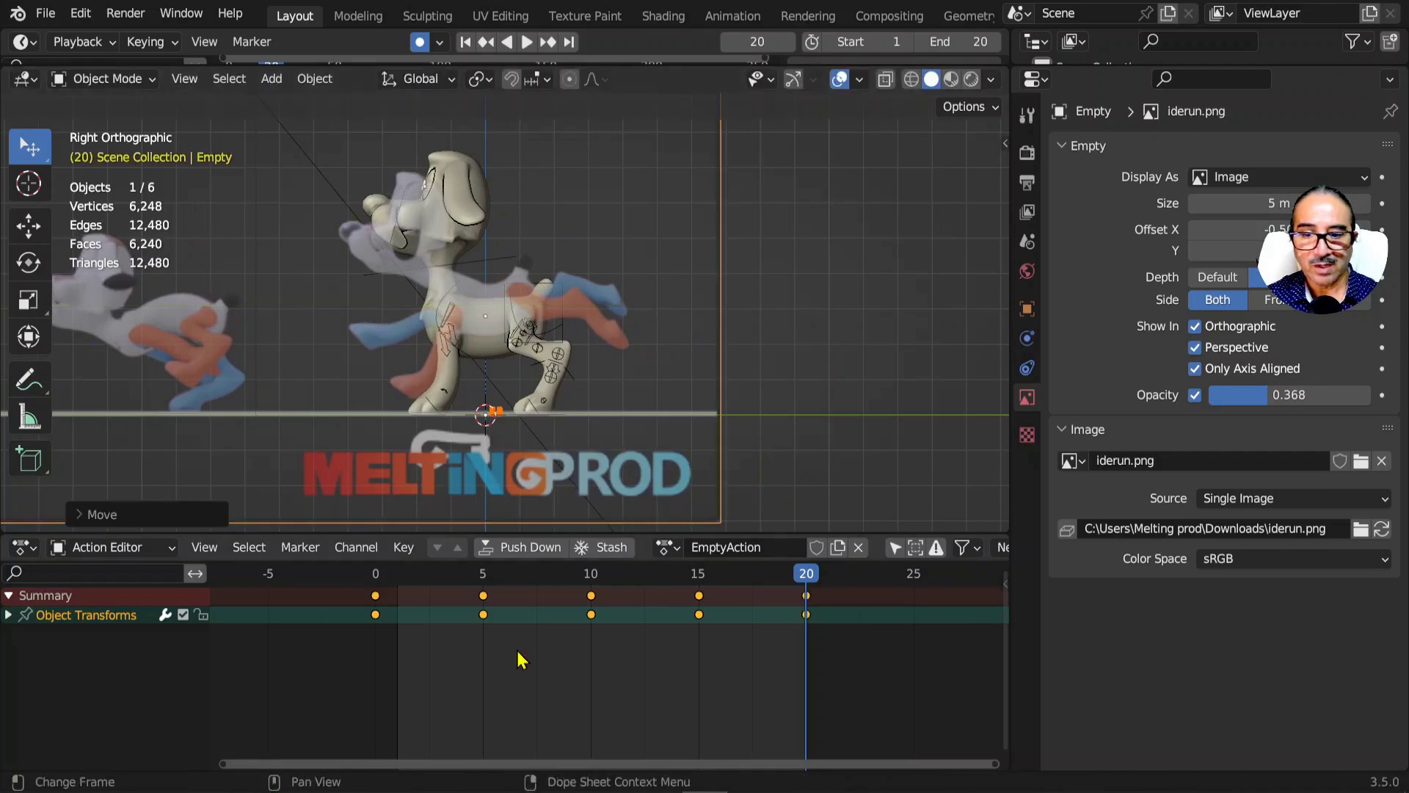
- Play back the reference image's animation from the start in an angled view and stop it
{"action": "scroll", "coordinate": [604, 499], "scroll_direction": "down", "scroll_amount": 2}
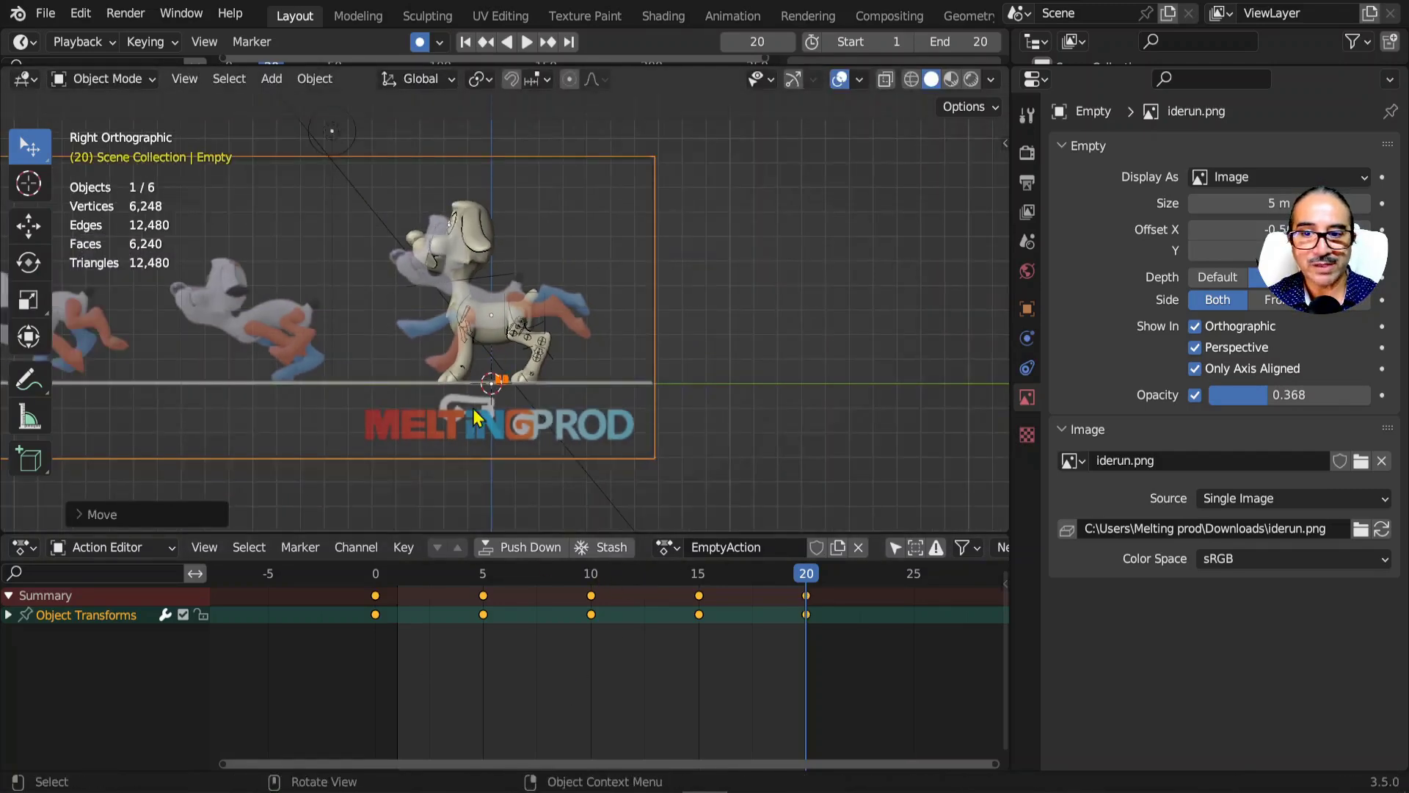
{"action": "scroll", "coordinate": [580, 376], "scroll_direction": "down", "scroll_amount": 1}
{"action": "middle_click_drag", "start_coordinate": [486, 403], "coordinate": [676, 384], "text": "shift"}
{"action": "middle_click_drag", "start_coordinate": [616, 253], "coordinate": [677, 297]}
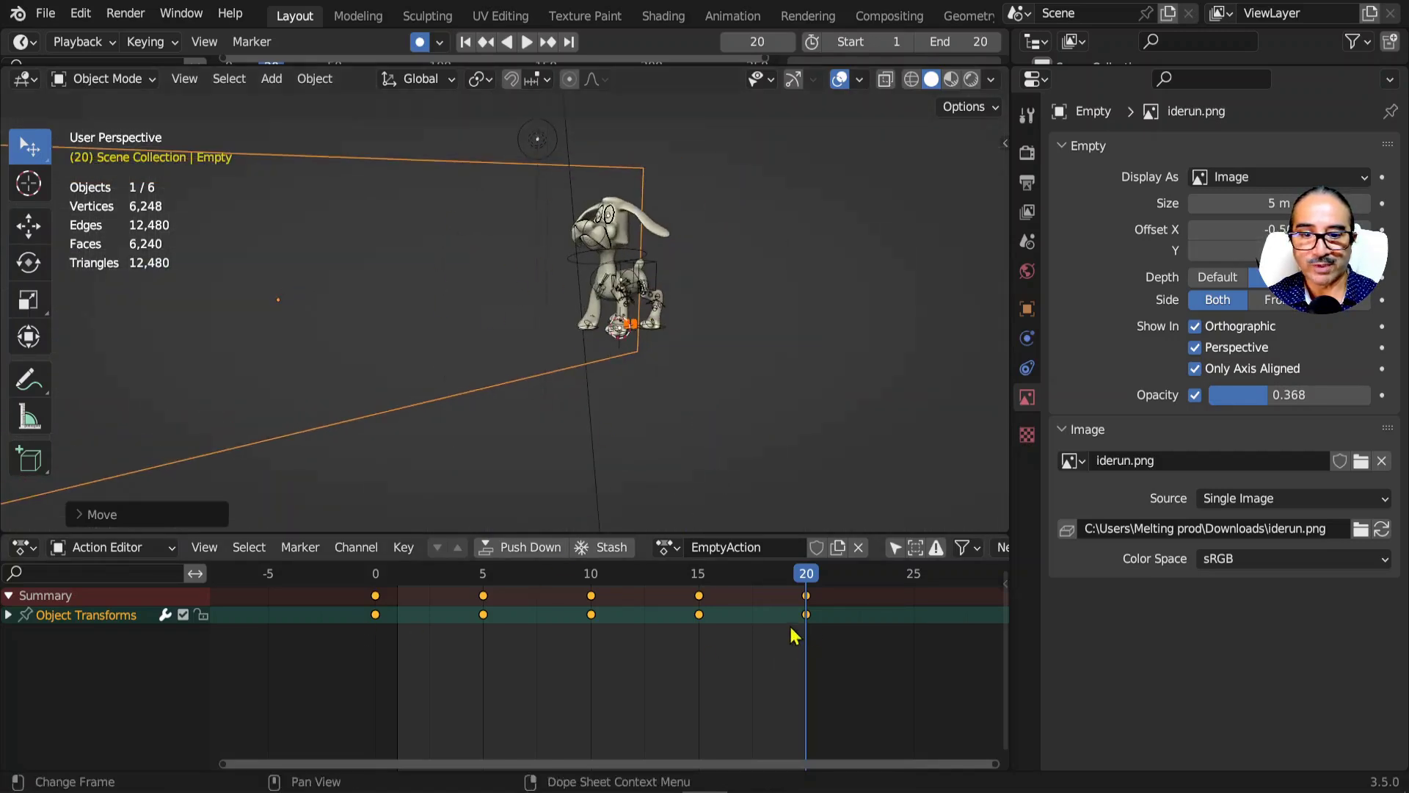
{"action": "left_click_drag", "start_coordinate": [373, 589], "coordinate": [346, 570]}
{"action": "middle_click_drag", "start_coordinate": [711, 368], "coordinate": [662, 385]}
{"action": "key", "text": "space"}
{"action": "key", "text": "space"}
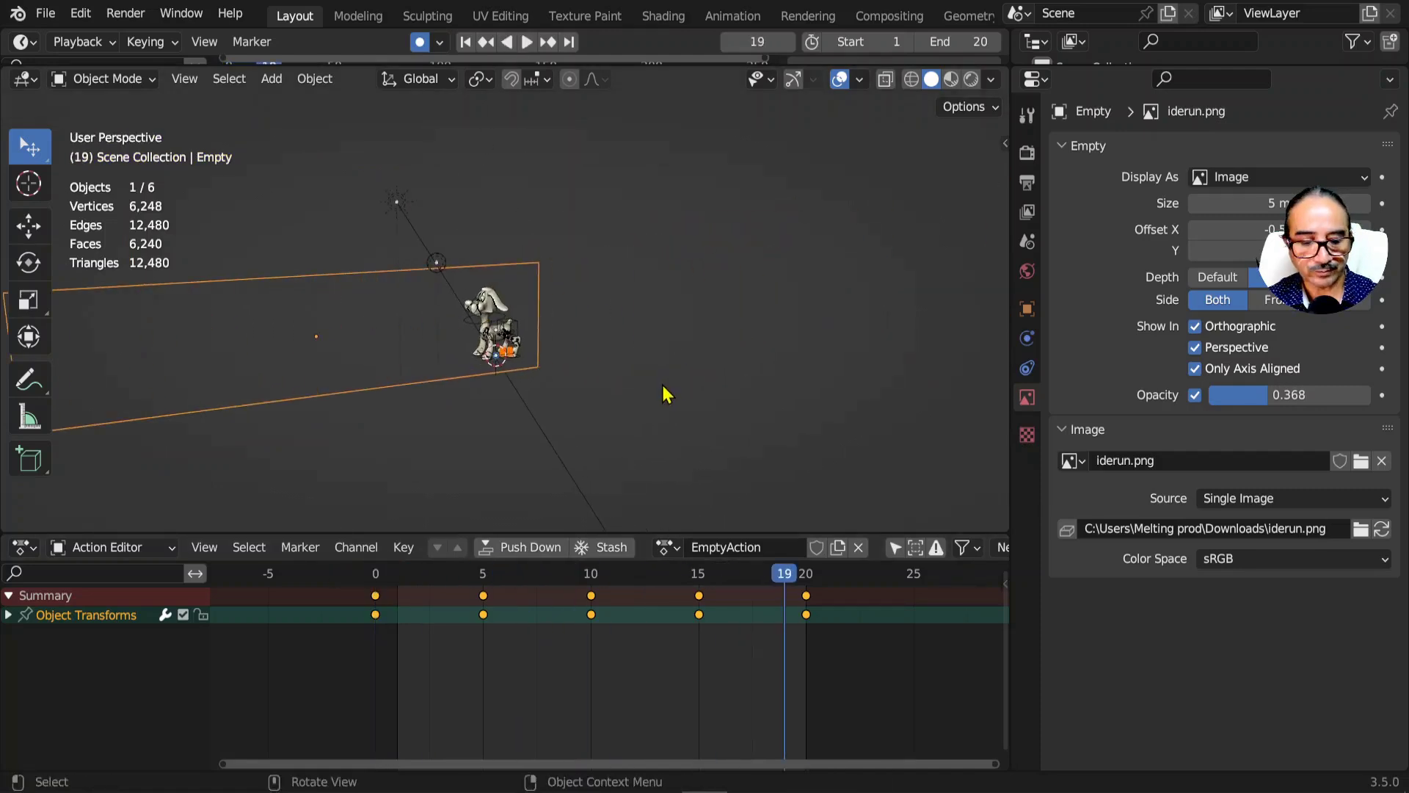
- Play the animation briefly in the right view and set the reference image's keyframes to Constant interpolation
{"action": "key", "text": "KP_3"}
{"action": "key", "text": "space"}
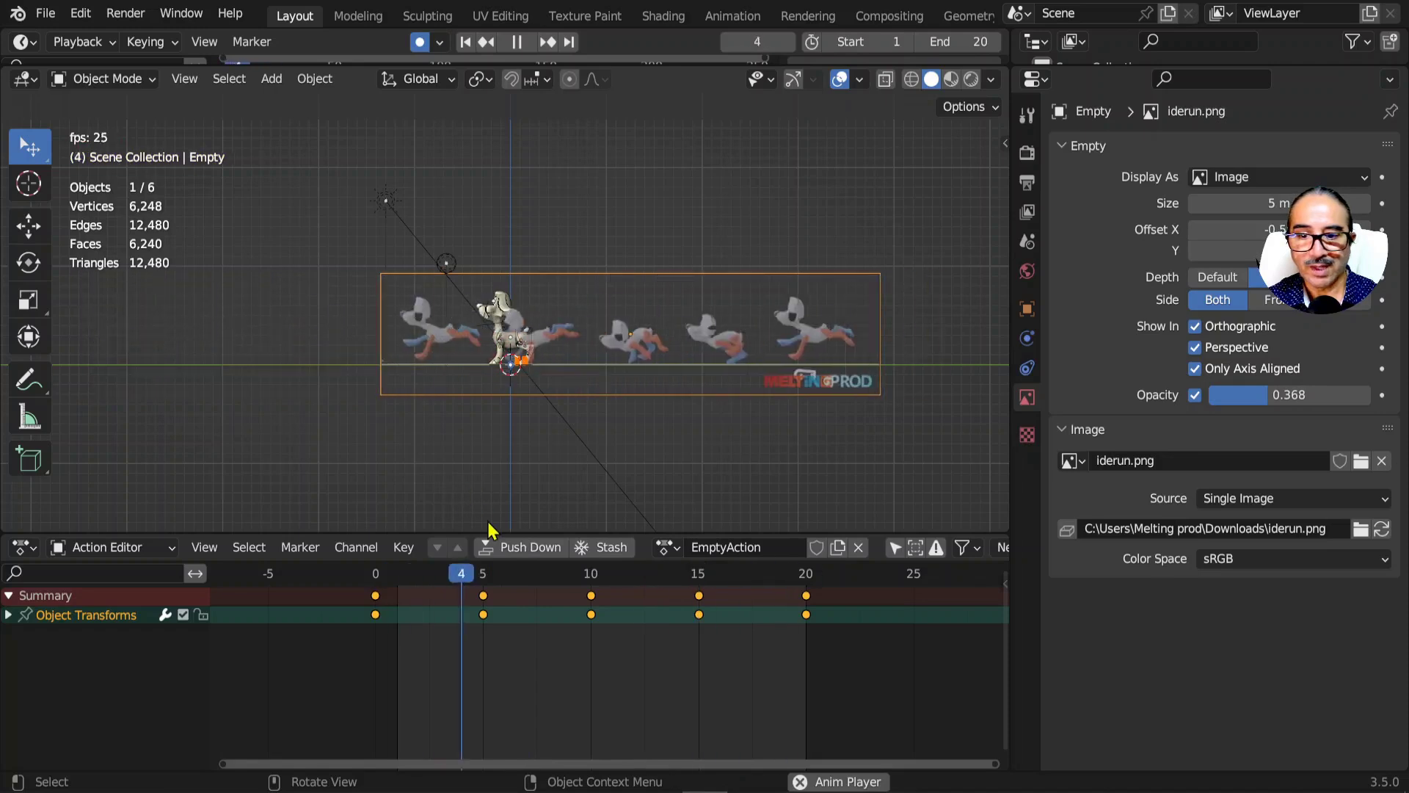
{"action": "key", "text": "space"}
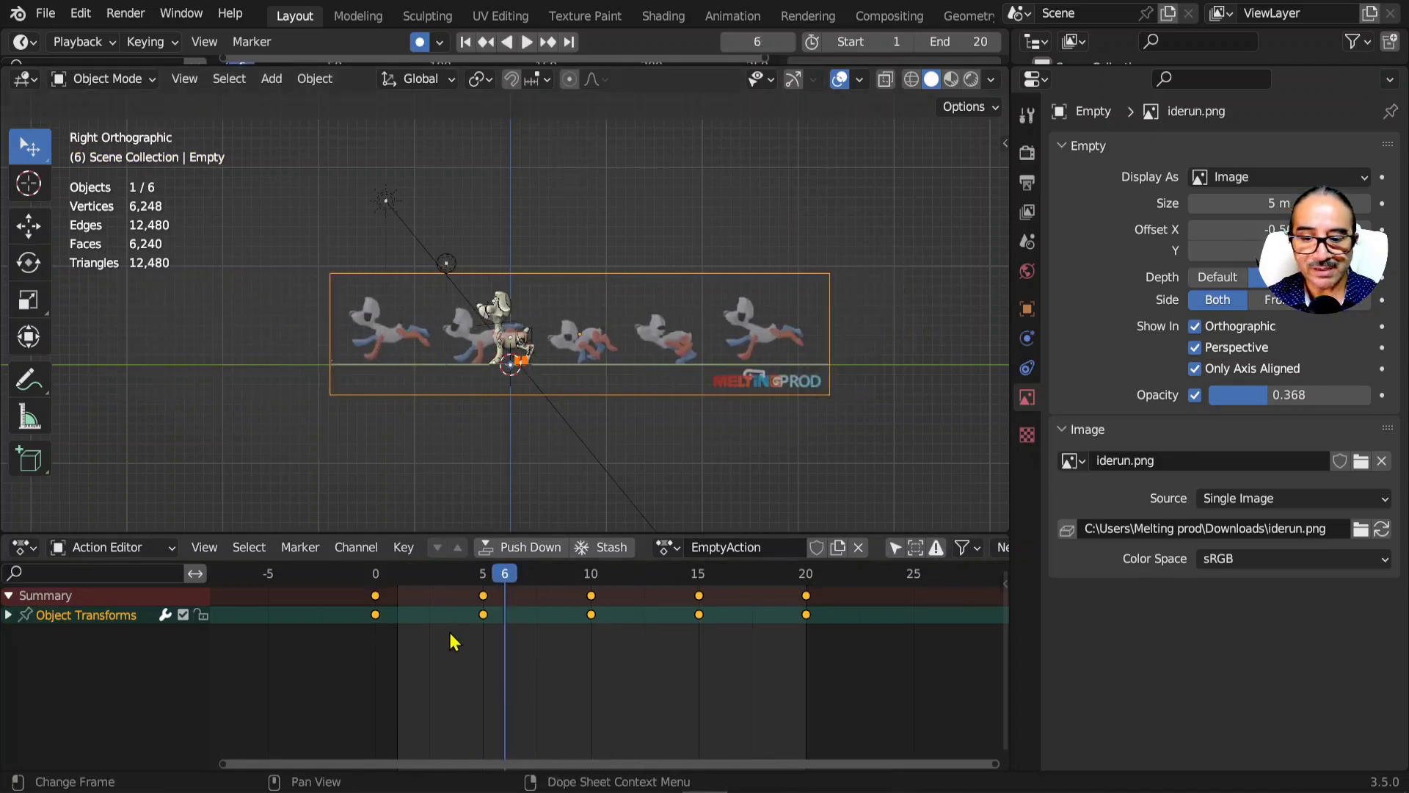
{"action": "key", "text": "t"}
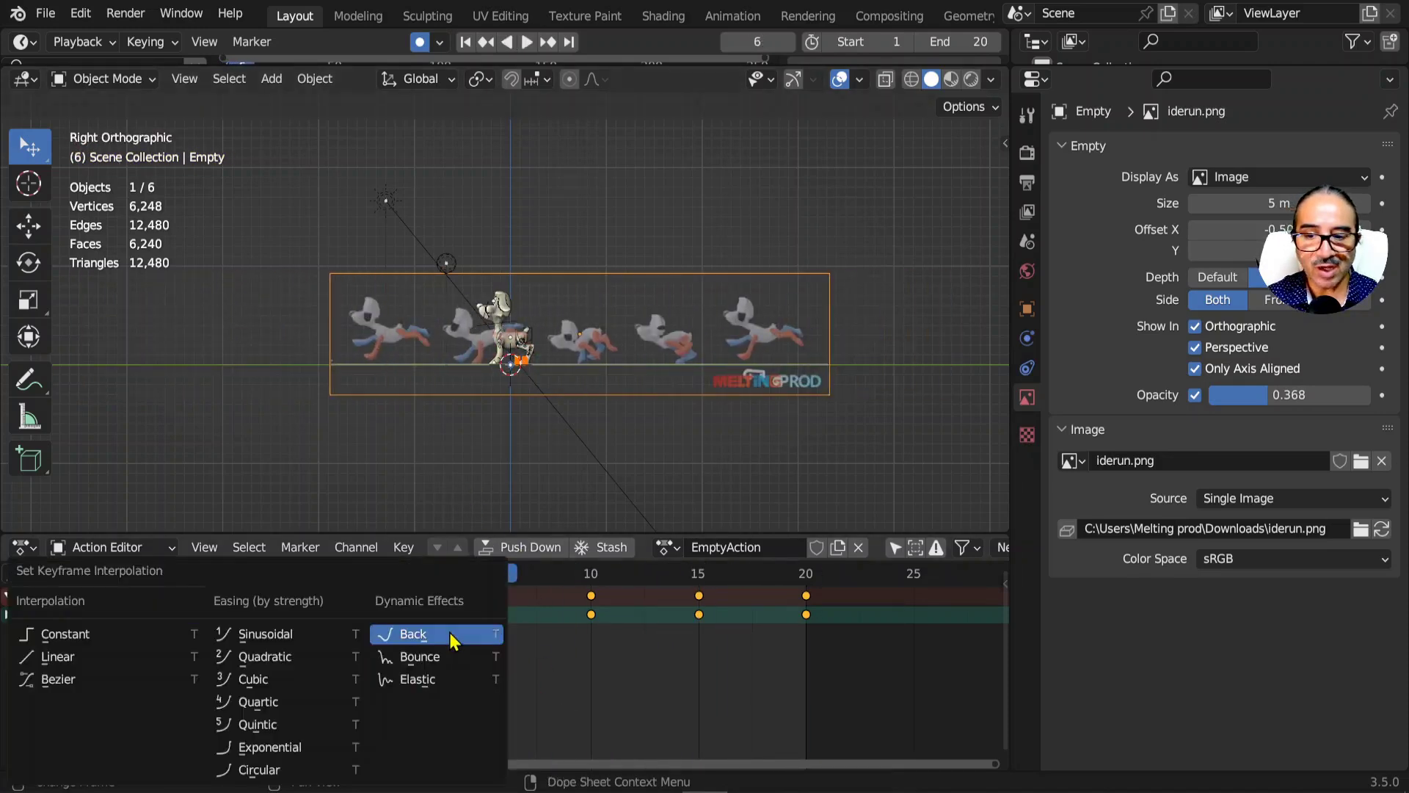
{"action": "left_click", "coordinate": [93, 636]}
- Scrub through and play back the stepped reference image in the right view, examining it closely around the dog
{"action": "left_click_drag", "start_coordinate": [358, 583], "coordinate": [654, 587]}
{"action": "key", "text": "space"}
{"action": "scroll", "coordinate": [597, 408], "scroll_direction": "up", "scroll_amount": 10}
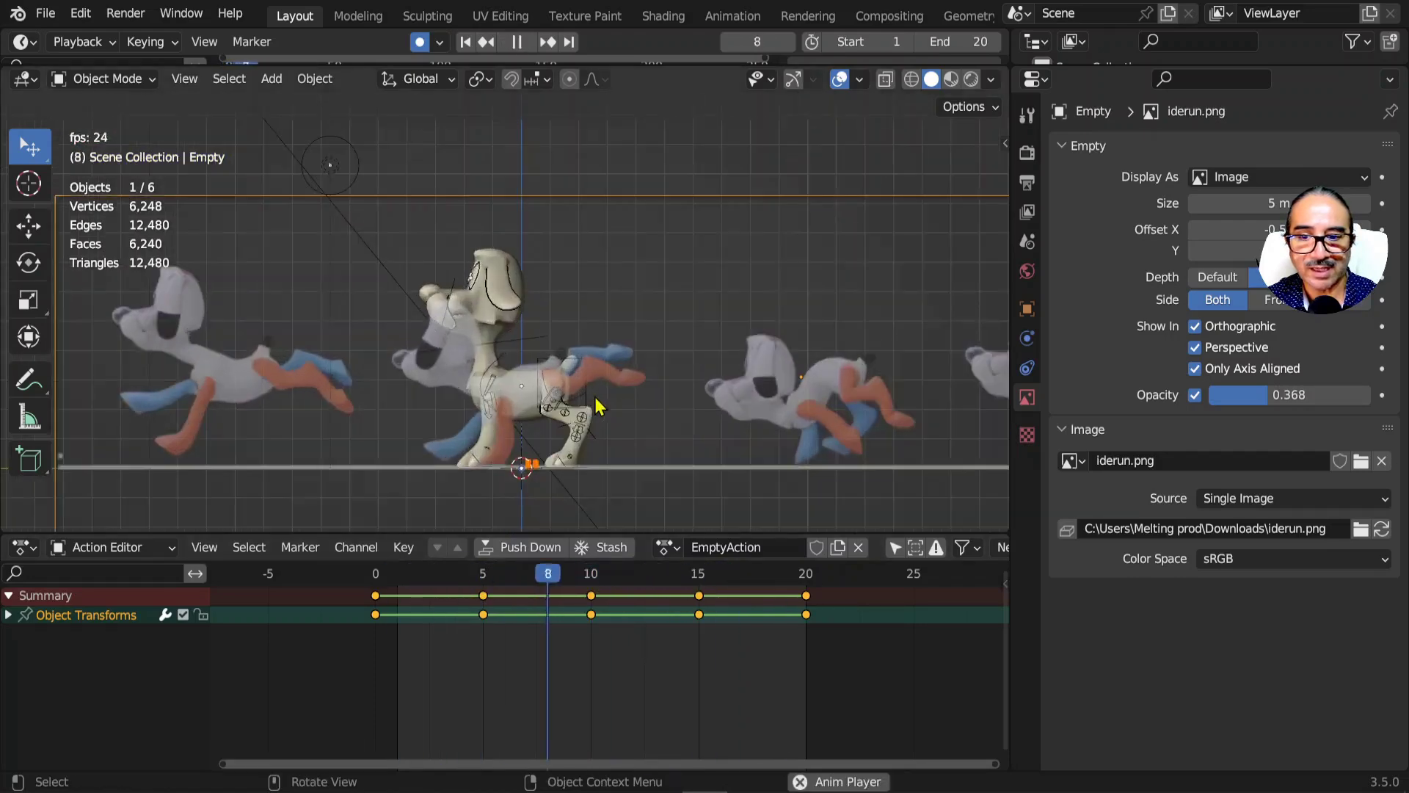
{"action": "scroll", "coordinate": [638, 278], "scroll_direction": "down", "scroll_amount": 2}
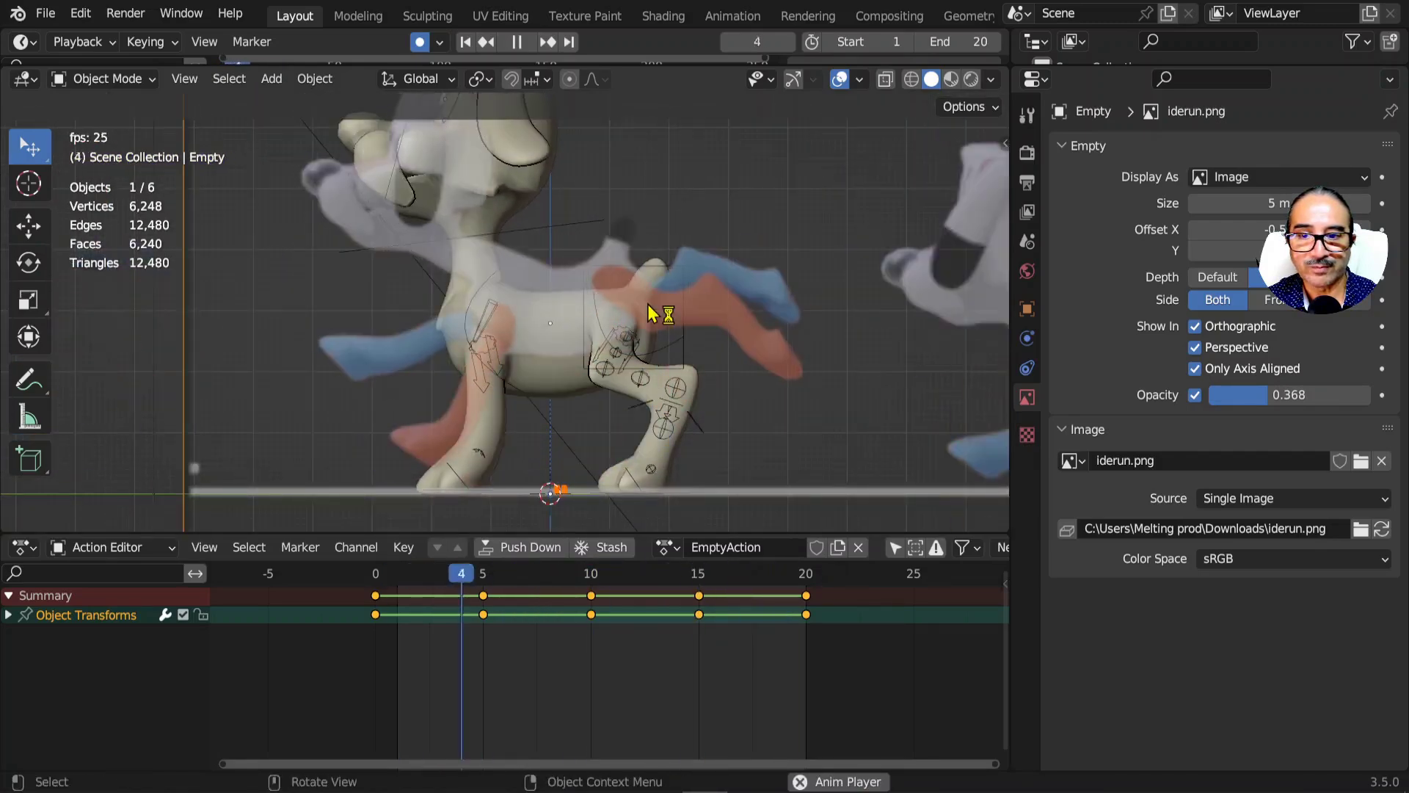
{"action": "key", "text": "space"}
- Return to frame 0, select the dog's rig and switch it to Pose Mode
{"action": "left_click", "coordinate": [363, 582]}
{"action": "scroll", "coordinate": [527, 327], "scroll_direction": "down", "scroll_amount": 3}
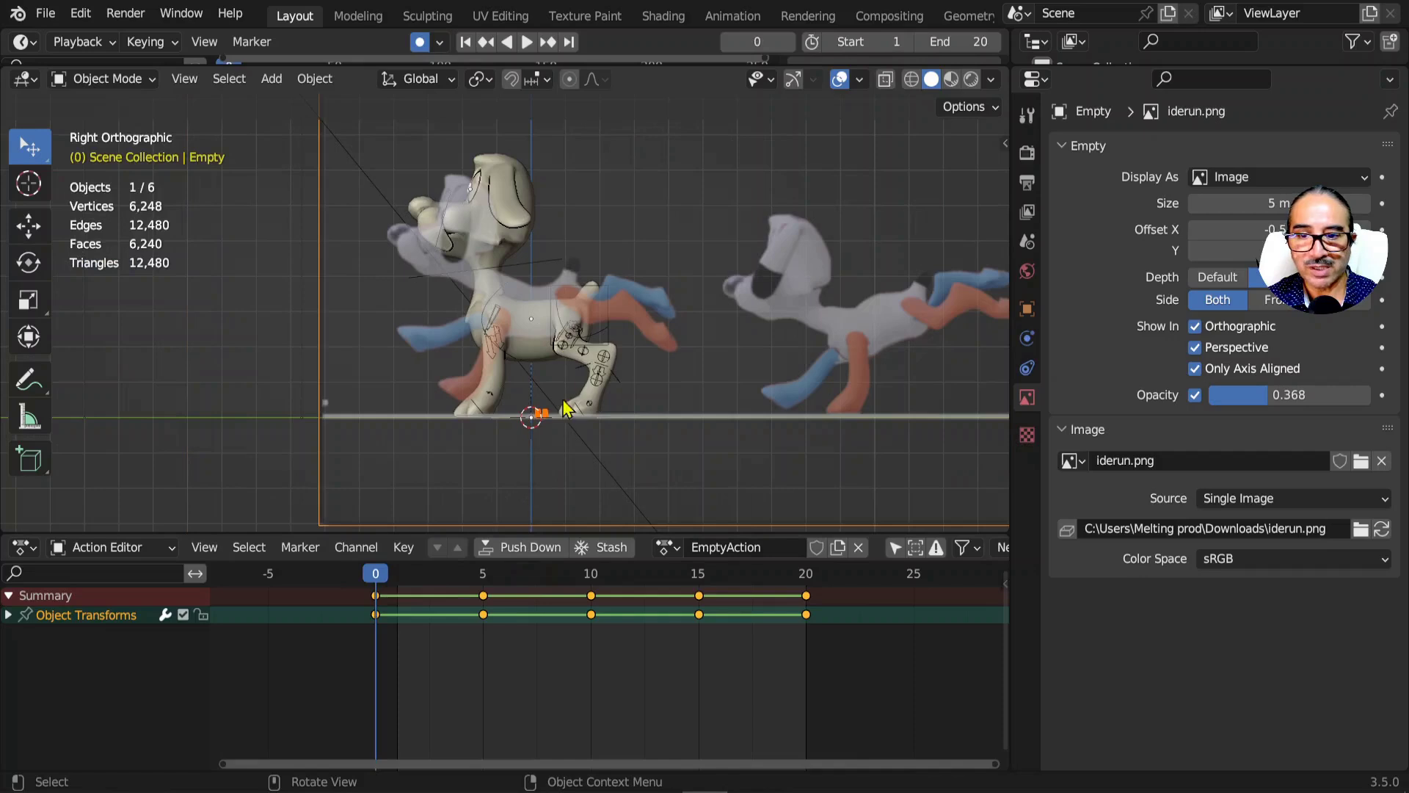
{"action": "left_click", "coordinate": [477, 411]}
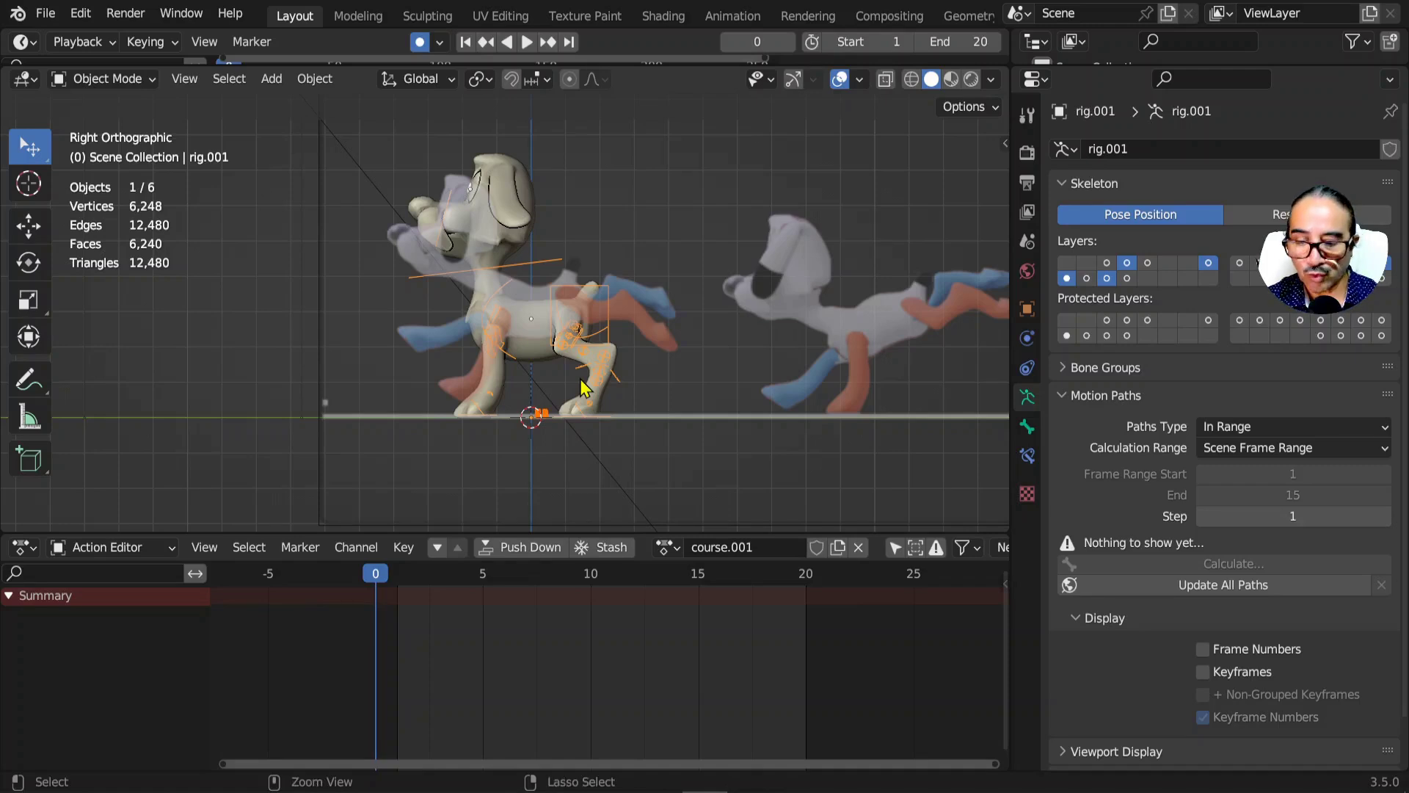
{"action": "key", "text": "ctrl+Tab"}
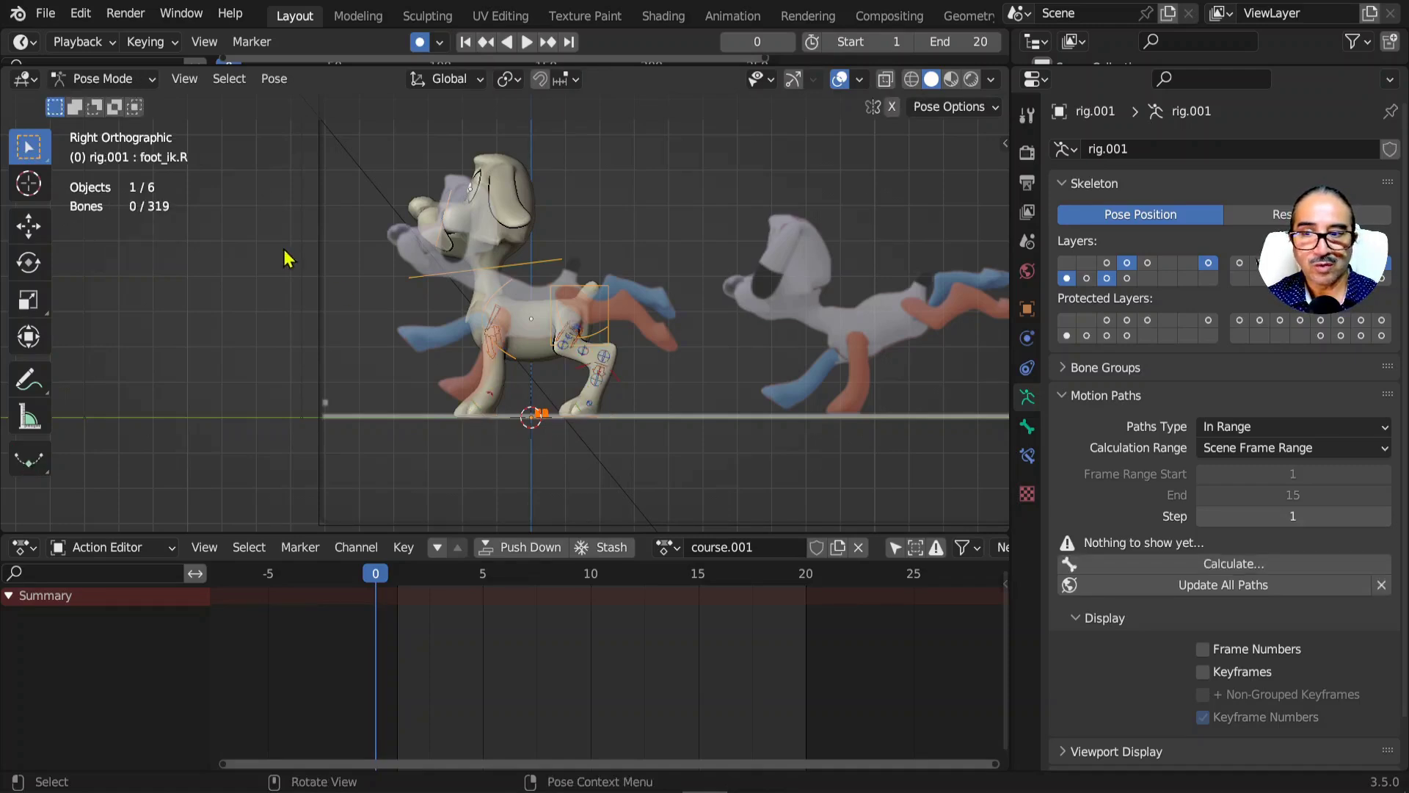
{"action": "left_click", "coordinate": [124, 81]}
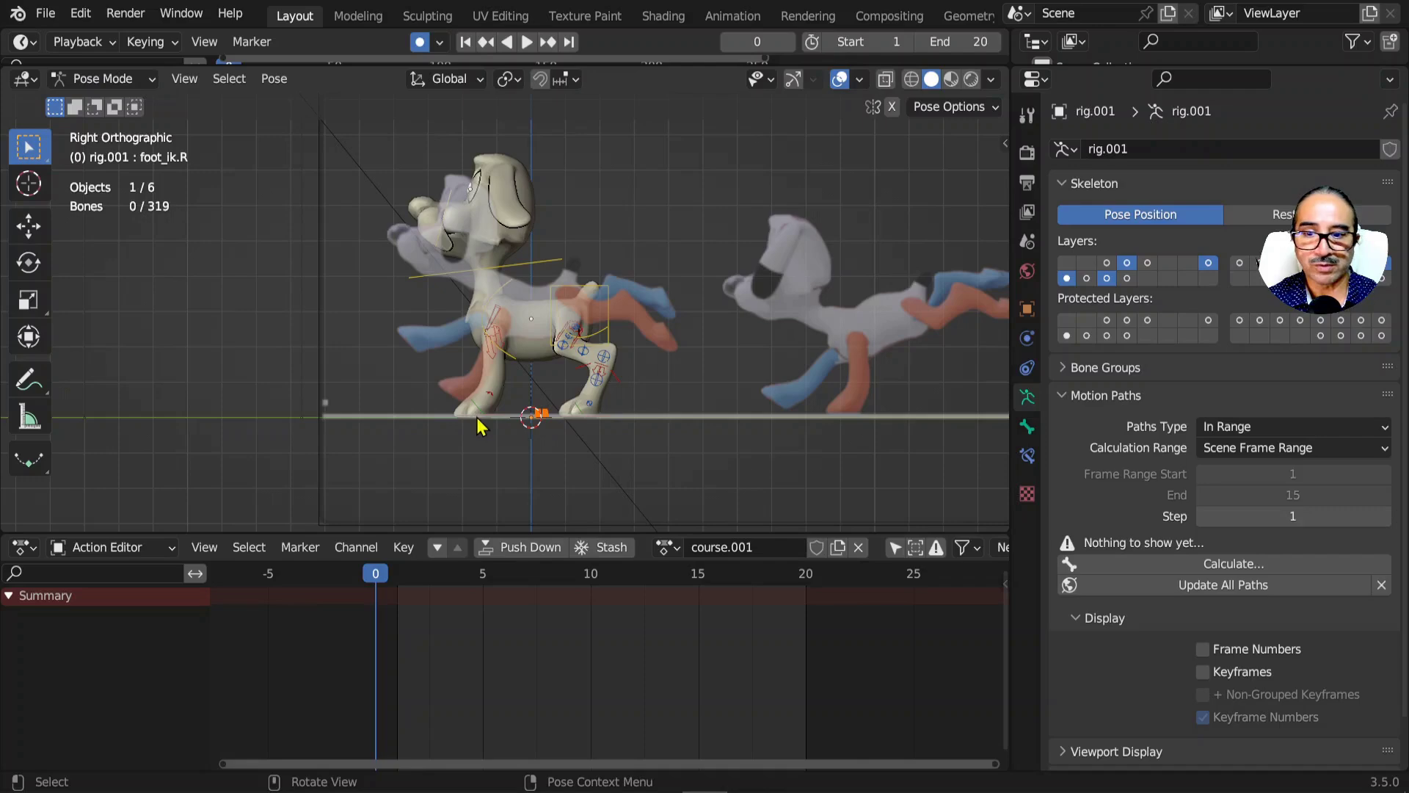
- Select the IK foot controls of all four of the dog's paws
{"action": "left_click", "coordinate": [516, 437]}
{"action": "key", "text": "g"}
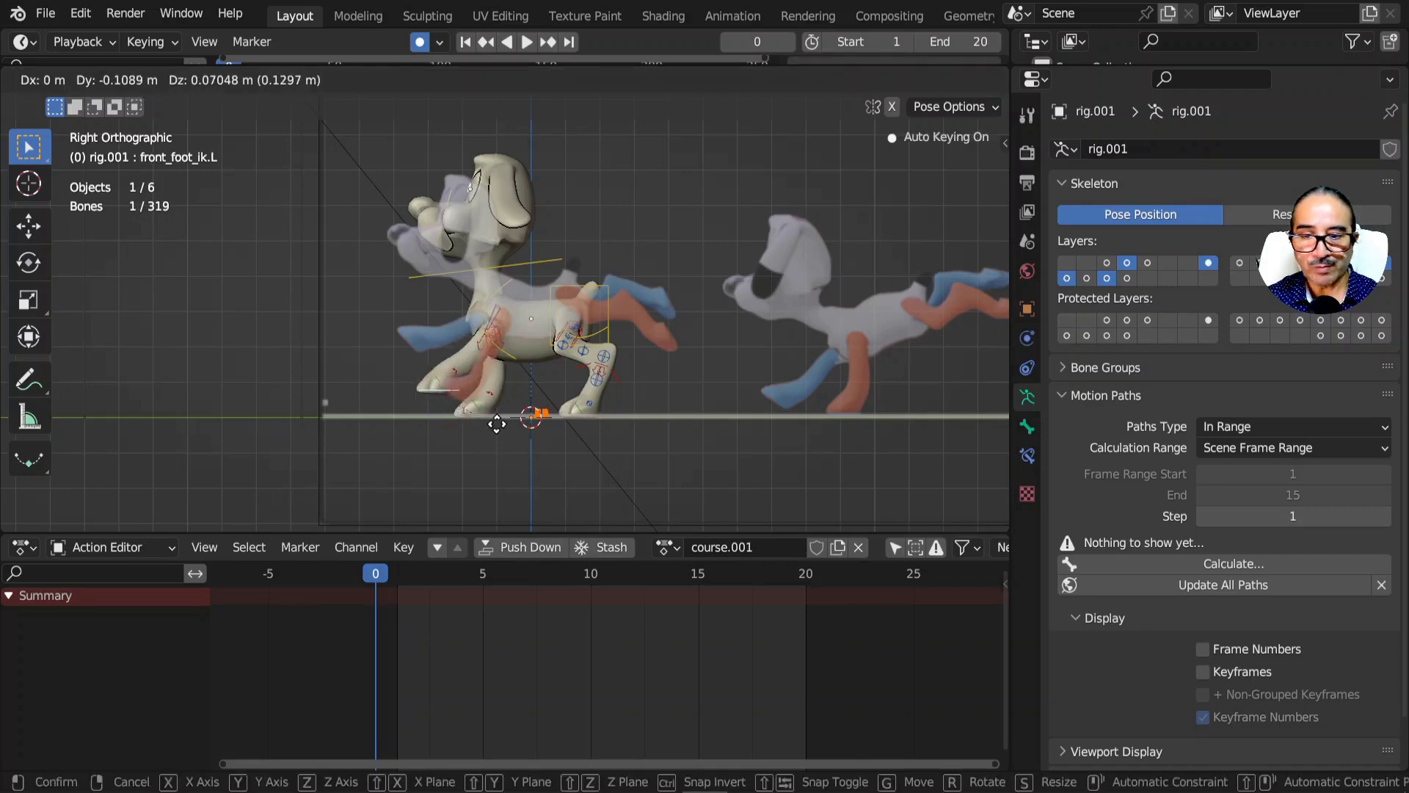
{"action": "right_click", "coordinate": [517, 423]}
{"action": "middle_click_drag", "start_coordinate": [517, 426], "coordinate": [692, 440]}
{"action": "scroll", "coordinate": [477, 474], "scroll_direction": "up", "scroll_amount": 3}
{"action": "middle_click_drag", "start_coordinate": [453, 481], "coordinate": [654, 431], "text": "shift"}
{"action": "middle_click_drag", "start_coordinate": [654, 431], "coordinate": [526, 425]}
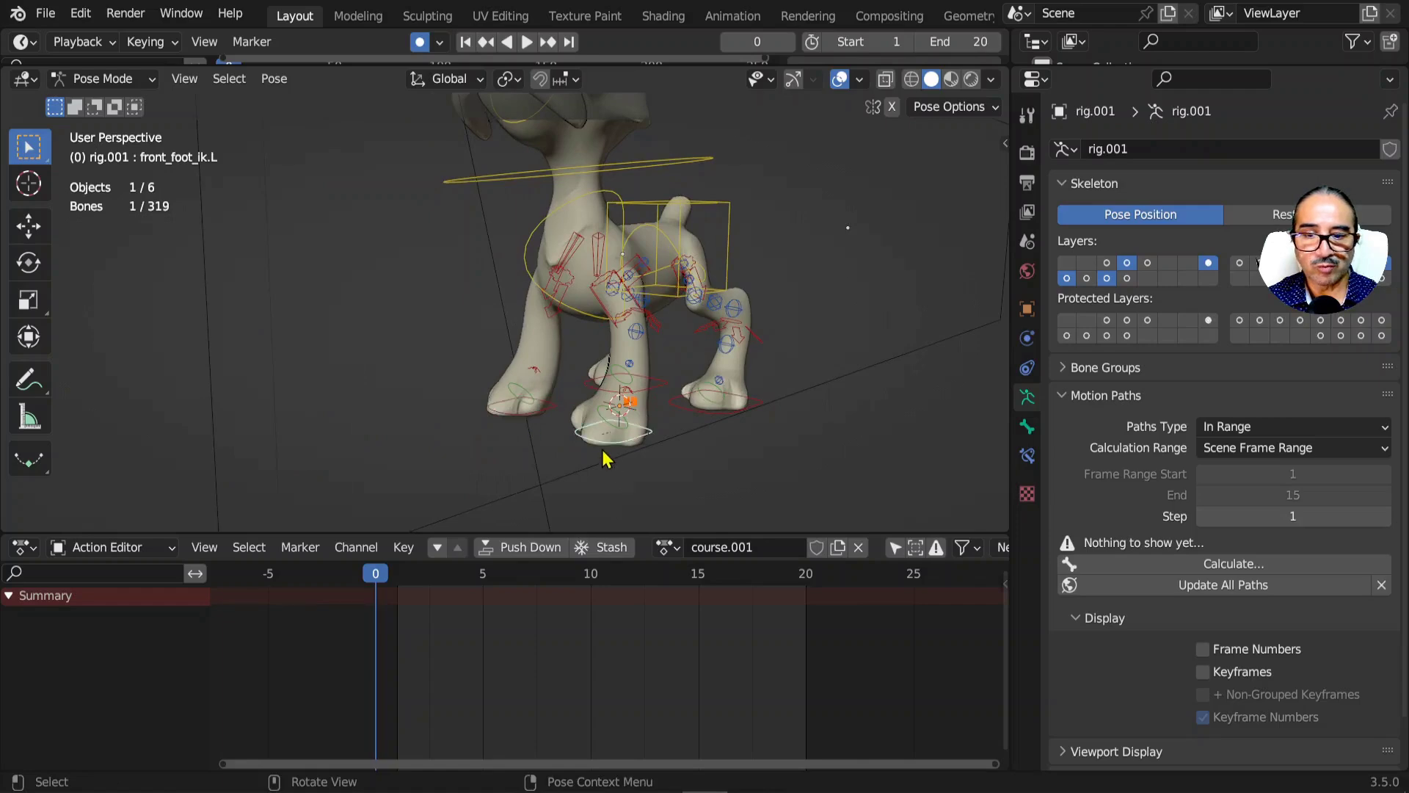
{"action": "left_click", "coordinate": [524, 408], "text": "shift"}
{"action": "left_click", "coordinate": [706, 415], "text": "shift"}
{"action": "left_click", "coordinate": [659, 396], "text": "shift"}
- Add the box-shaped control around the hips and the ring-shaped neck control to the selection
{"action": "middle_click_drag", "start_coordinate": [659, 400], "coordinate": [683, 442]}
{"action": "left_click", "coordinate": [800, 213], "text": "shift"}
{"action": "middle_click_drag", "start_coordinate": [802, 220], "coordinate": [672, 233]}
{"action": "left_click", "coordinate": [637, 206], "text": "shift"}
{"action": "middle_click_drag", "start_coordinate": [608, 323], "coordinate": [645, 367]}
- Show the Rig Layers visibility options for the dog's rig and collapse the Transform section
{"action": "key", "text": "n"}
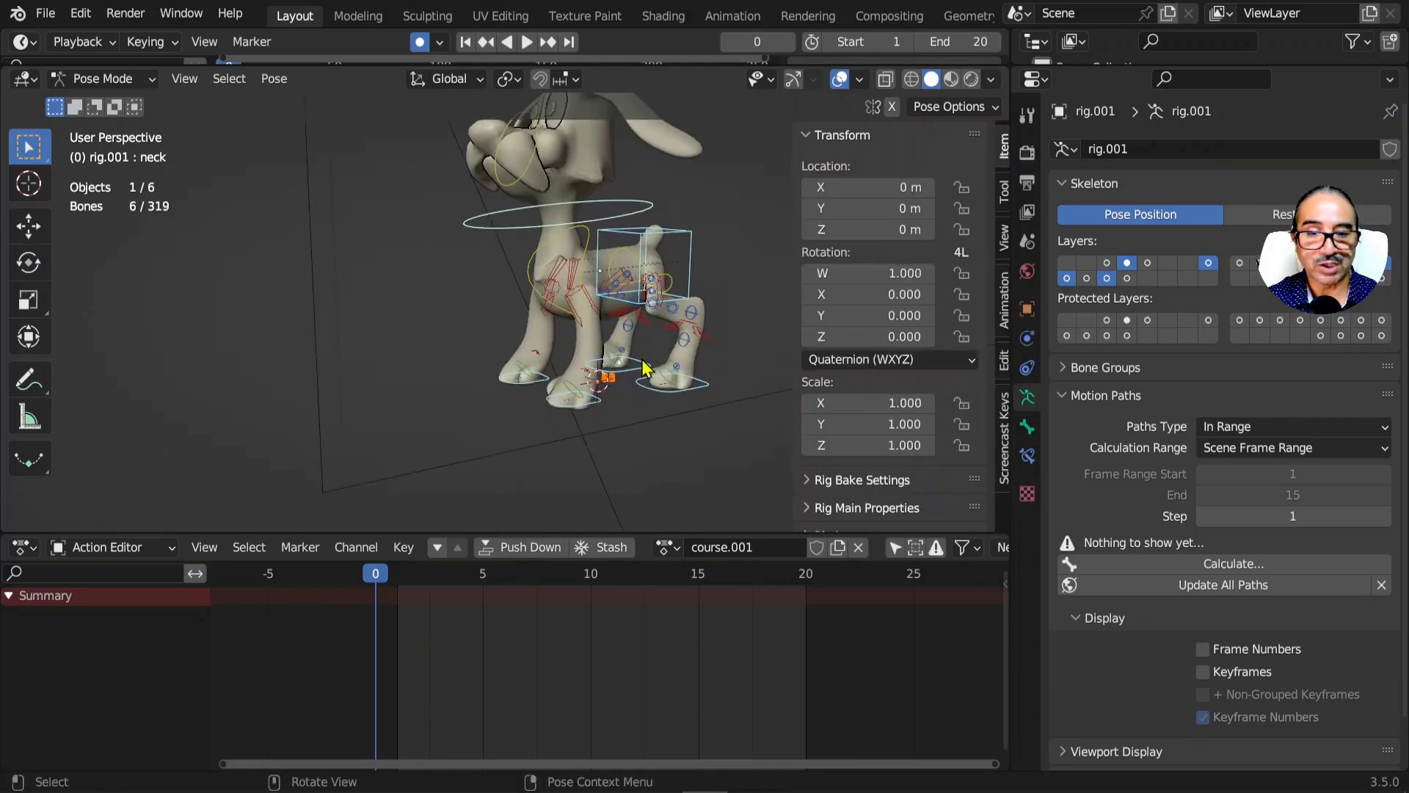
{"action": "left_click", "coordinate": [808, 136]}
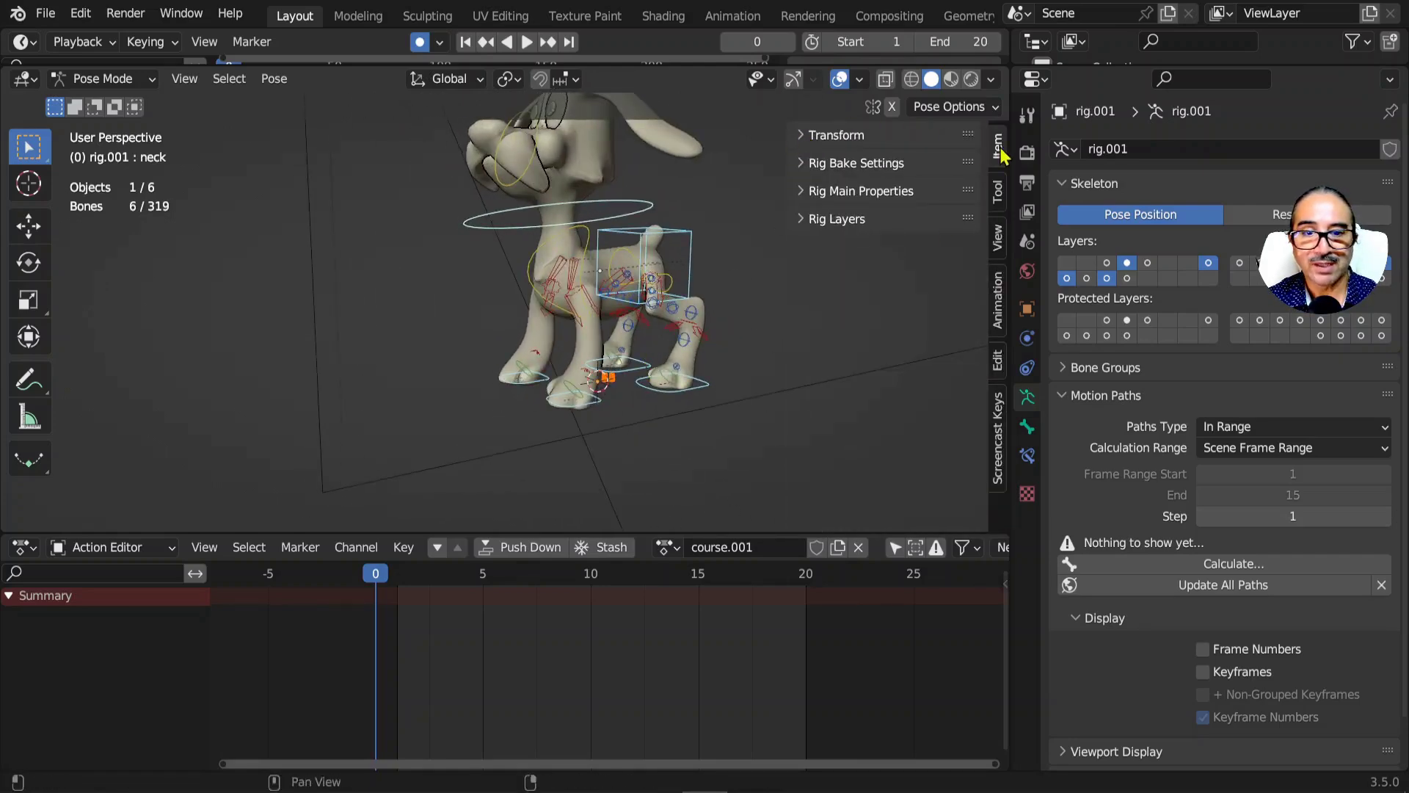
{"action": "left_click", "coordinate": [806, 220]}
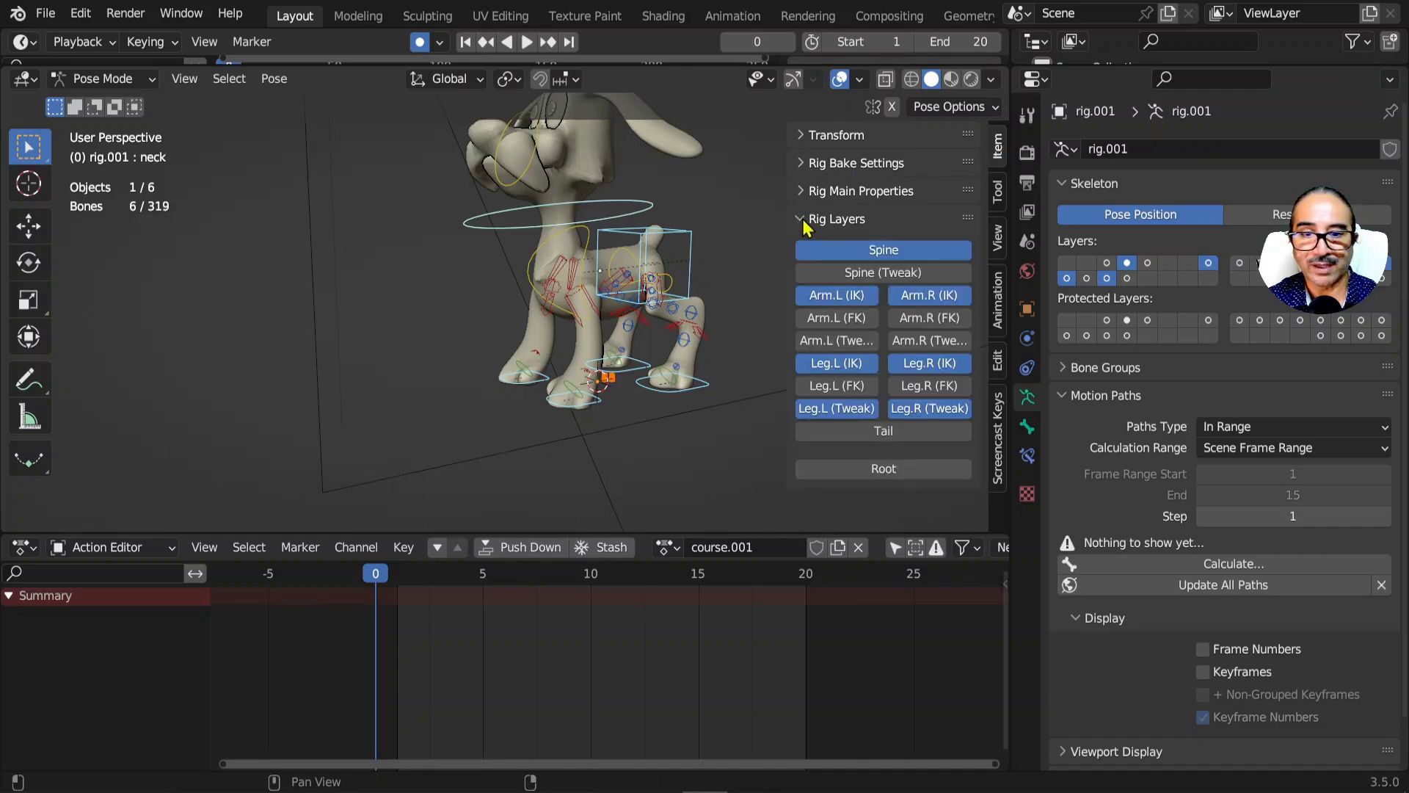
{"action": "middle_click_drag", "start_coordinate": [639, 306], "coordinate": [829, 292]}
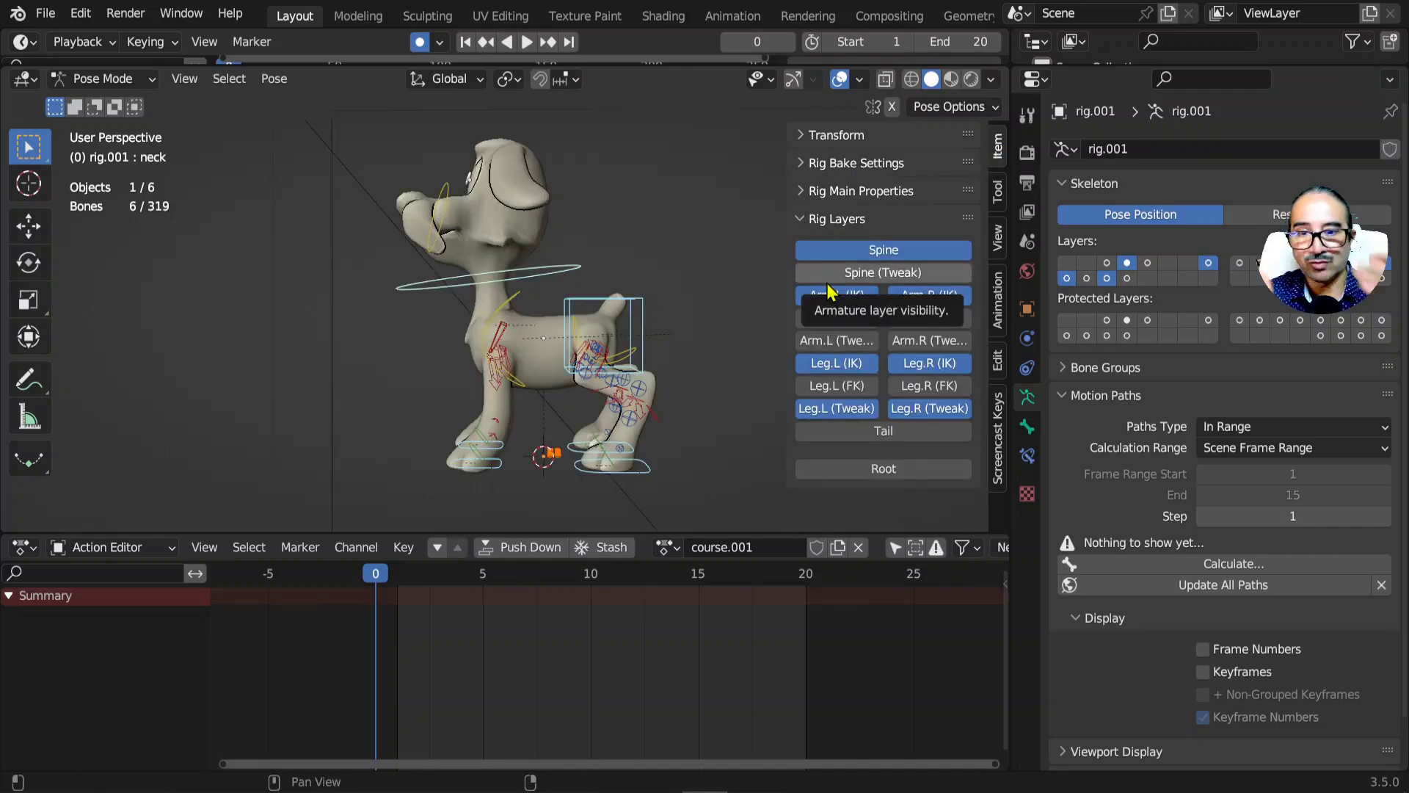
- Pin the Rig Layers section and move it above the other sections
{"action": "right_click", "coordinate": [968, 223]}
{"action": "left_click", "coordinate": [839, 218]}
{"action": "left_click_drag", "start_coordinate": [962, 222], "coordinate": [955, 167]}
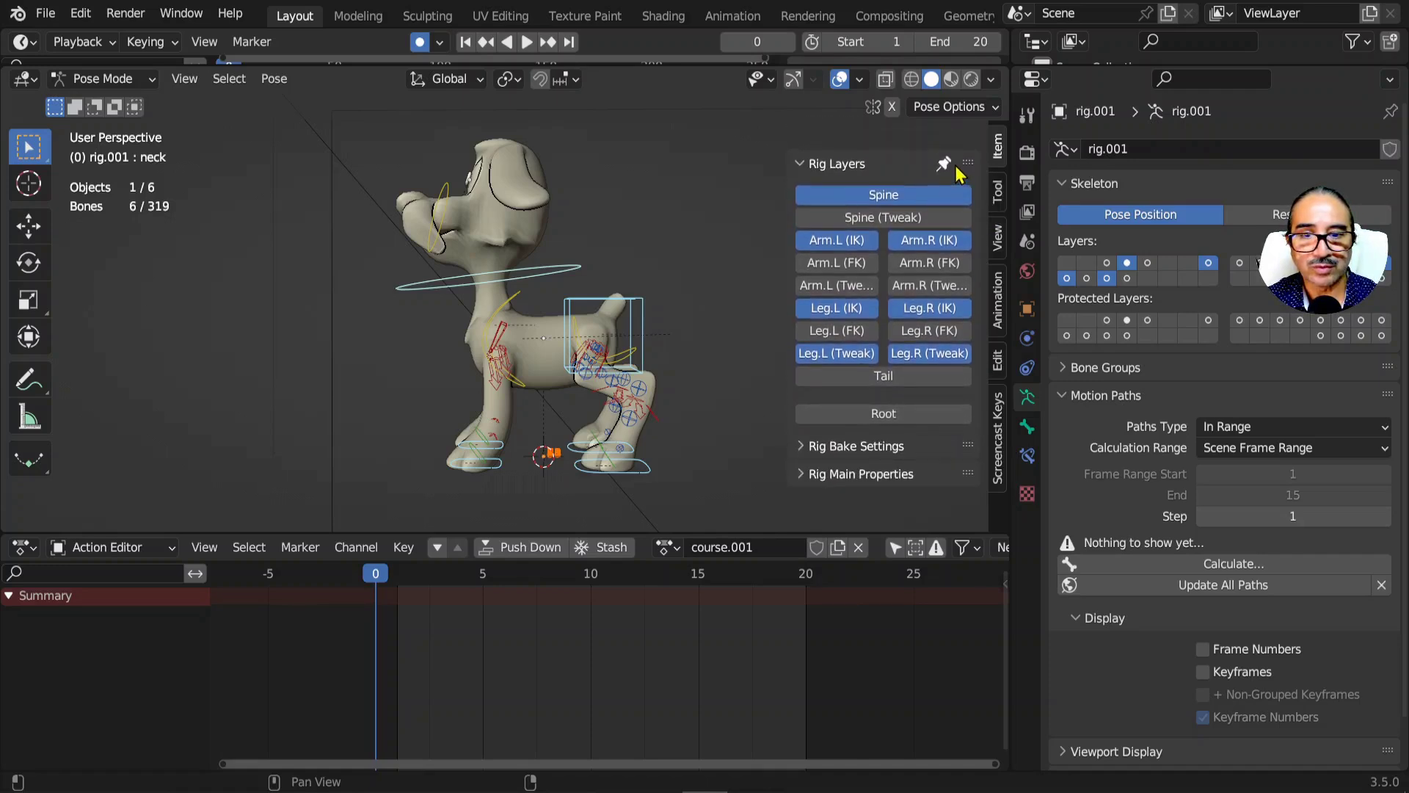
{"action": "right_click", "coordinate": [923, 138]}
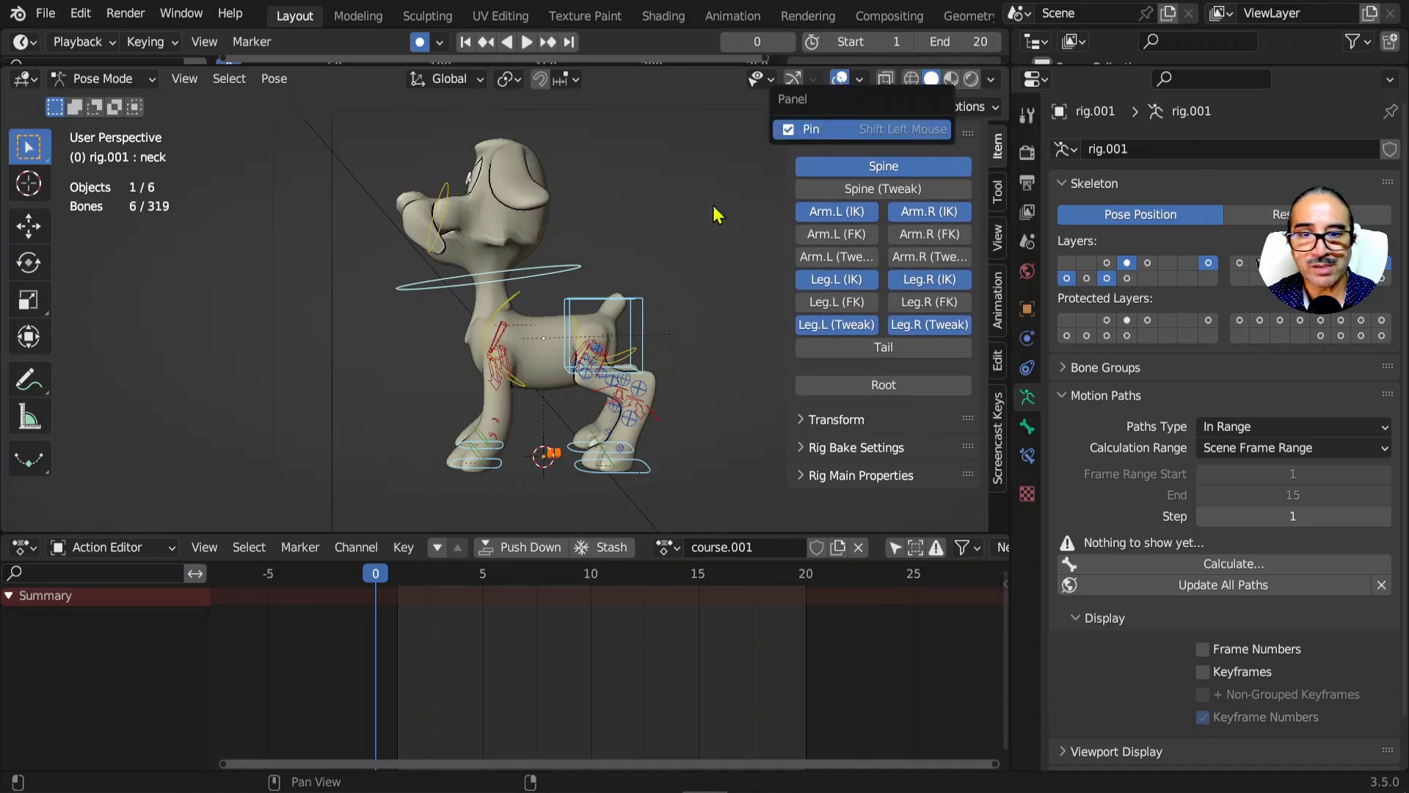
{"action": "key", "text": "Escape"}
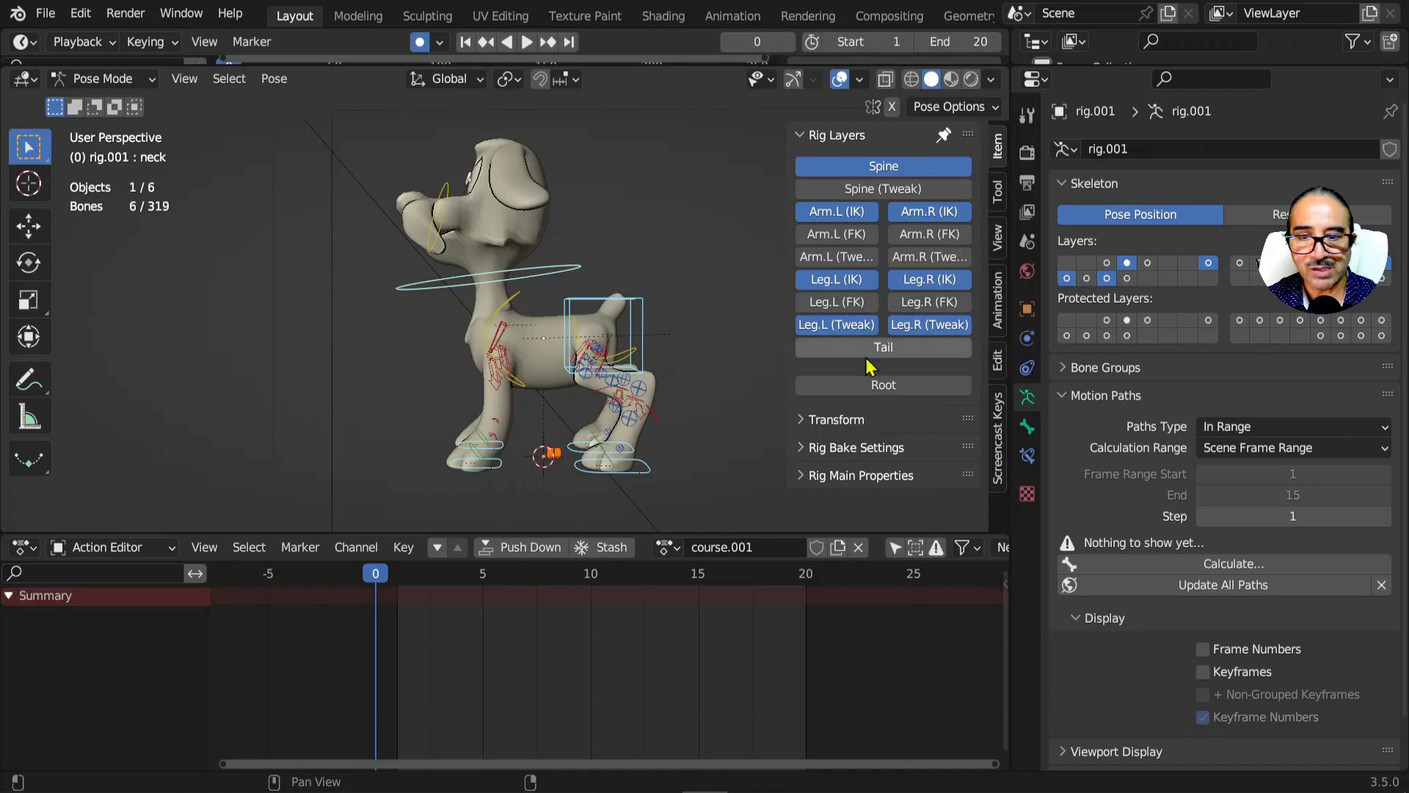
- Hide the Leg.L (Tweak) and Leg.R (Tweak) layers and every remaining control except the feet, hip box and neck ring
{"action": "left_click", "coordinate": [859, 329]}
{"action": "left_click", "coordinate": [929, 328]}
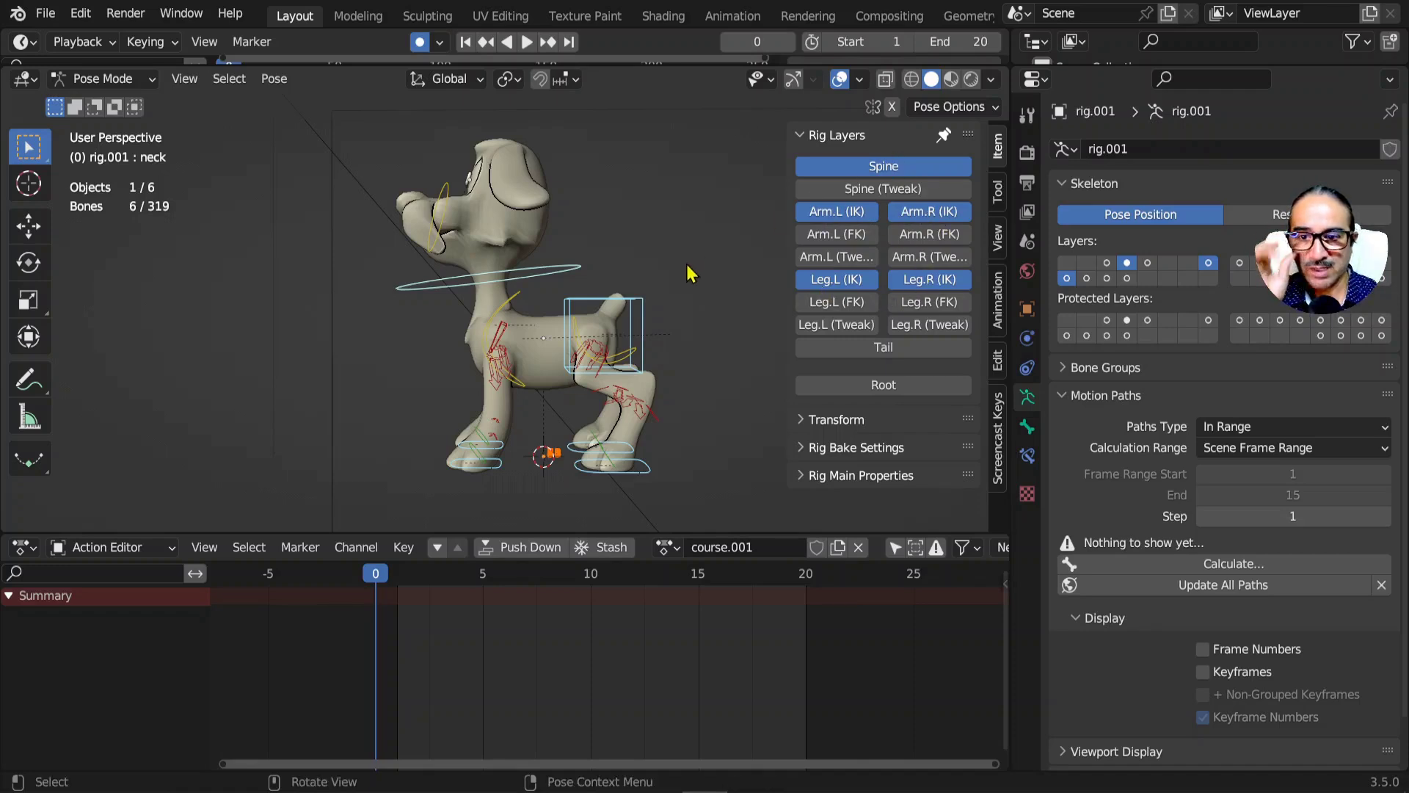
{"action": "key", "text": "a"}
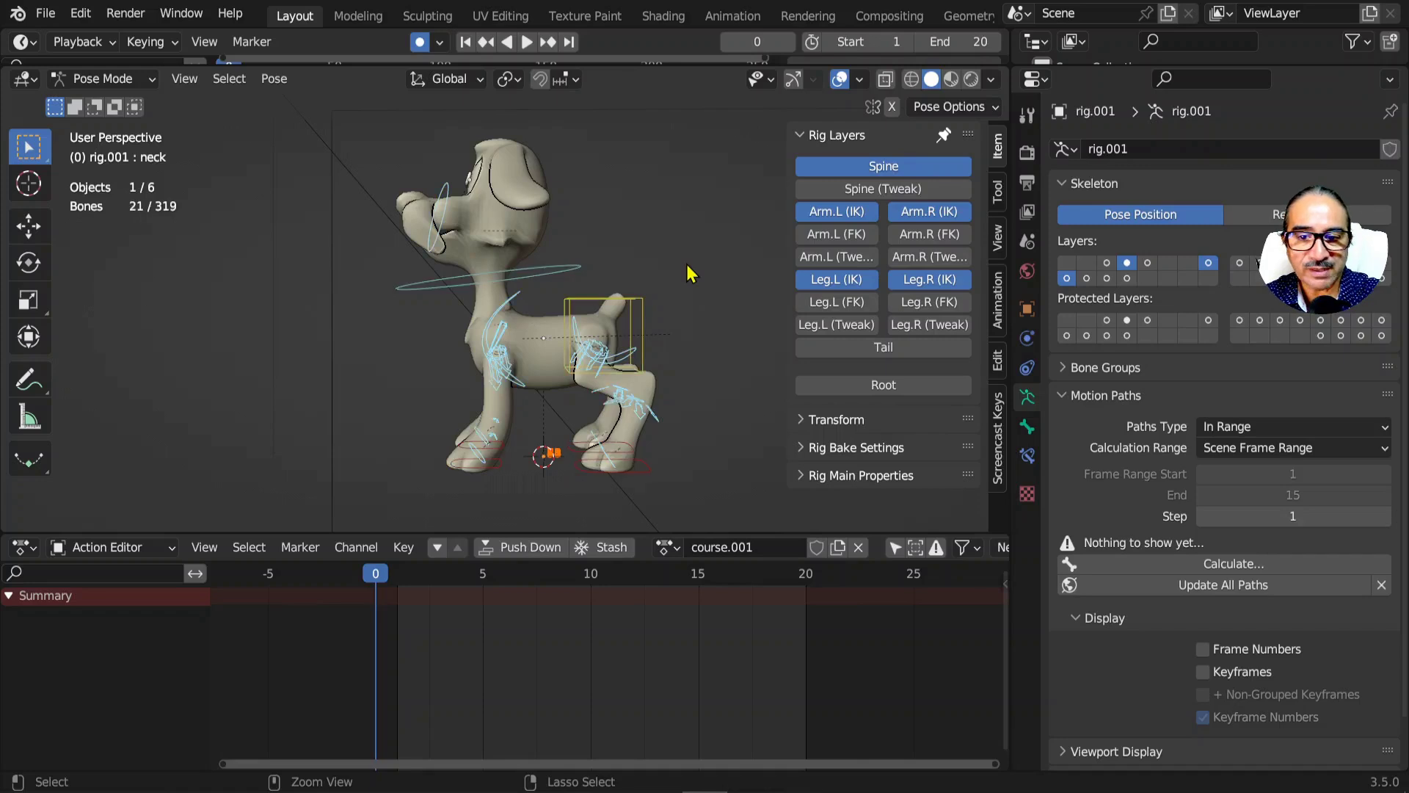
{"action": "key", "text": "h"}
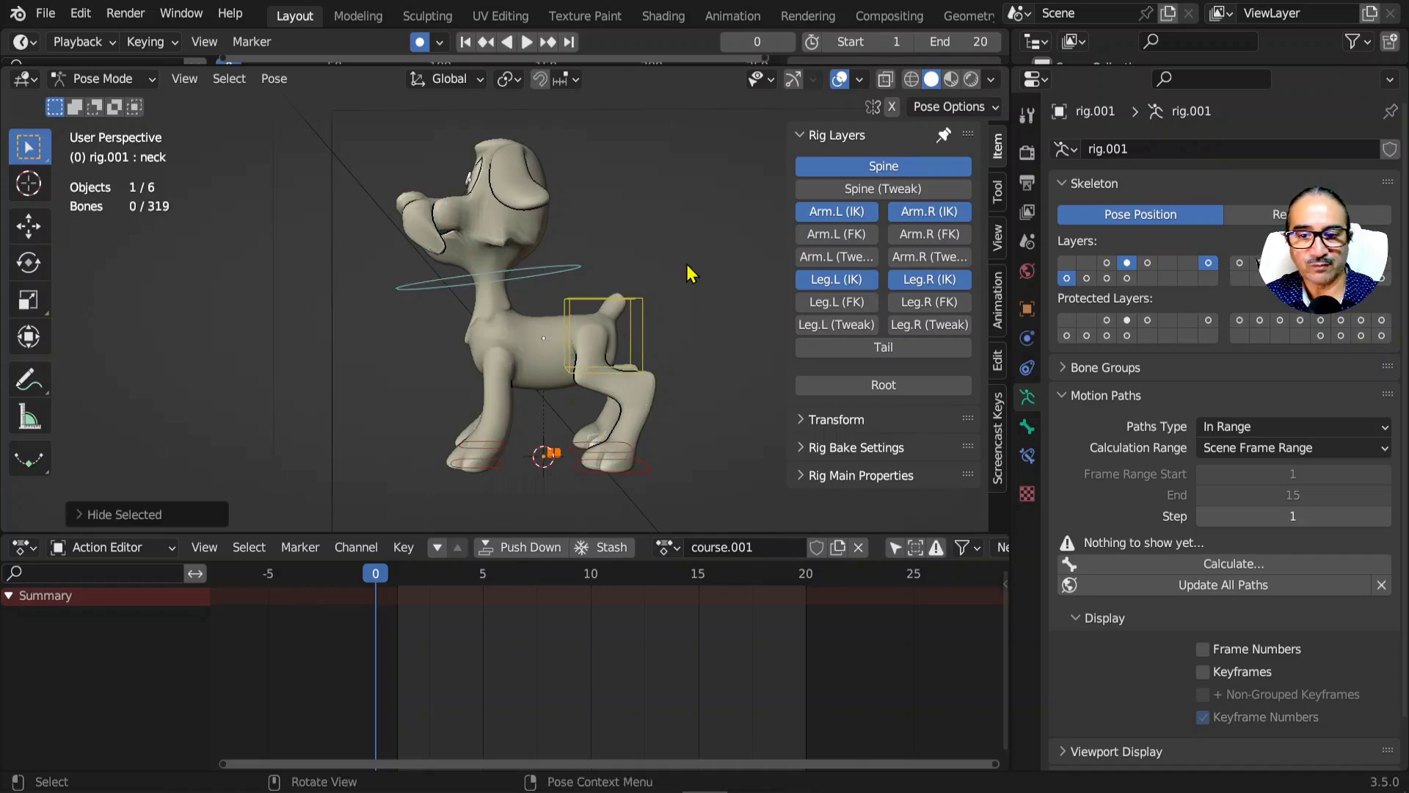
{"action": "middle_click_drag", "start_coordinate": [582, 345], "coordinate": [527, 433]}
{"action": "left_click", "coordinate": [497, 471]}
{"action": "key", "text": "KP_3"}
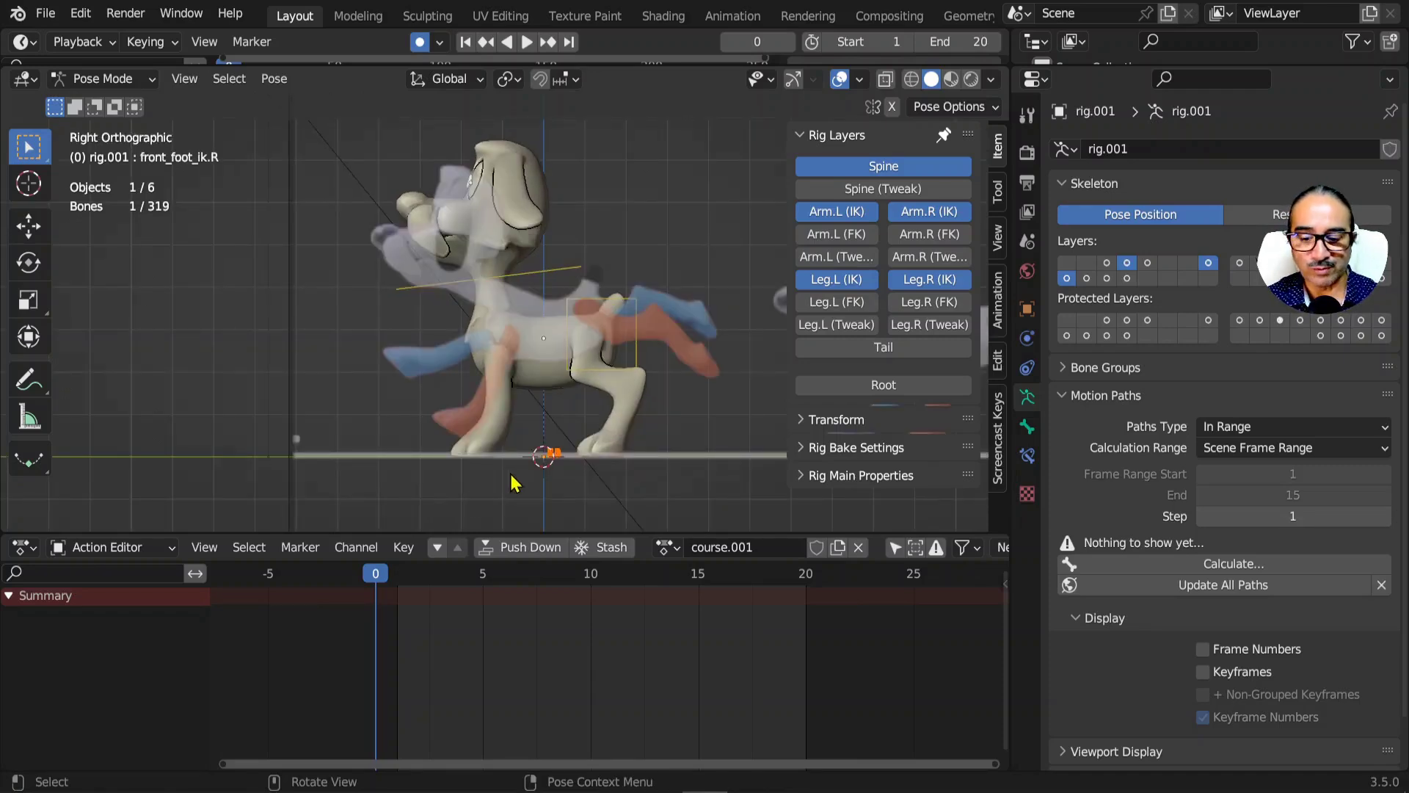
{"action": "key", "text": "g"}
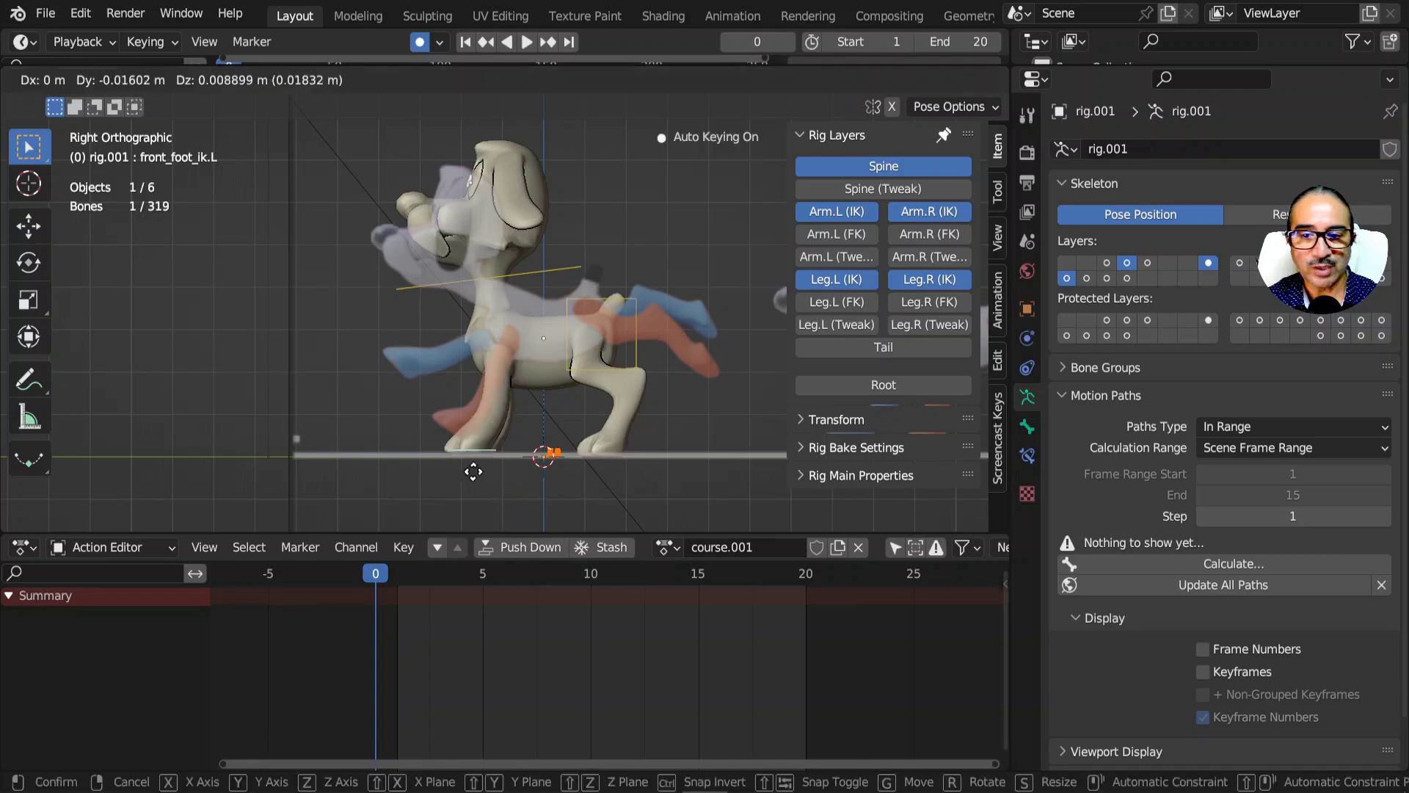
{"action": "key", "text": "Escape"}
{"action": "left_click", "coordinate": [491, 472]}
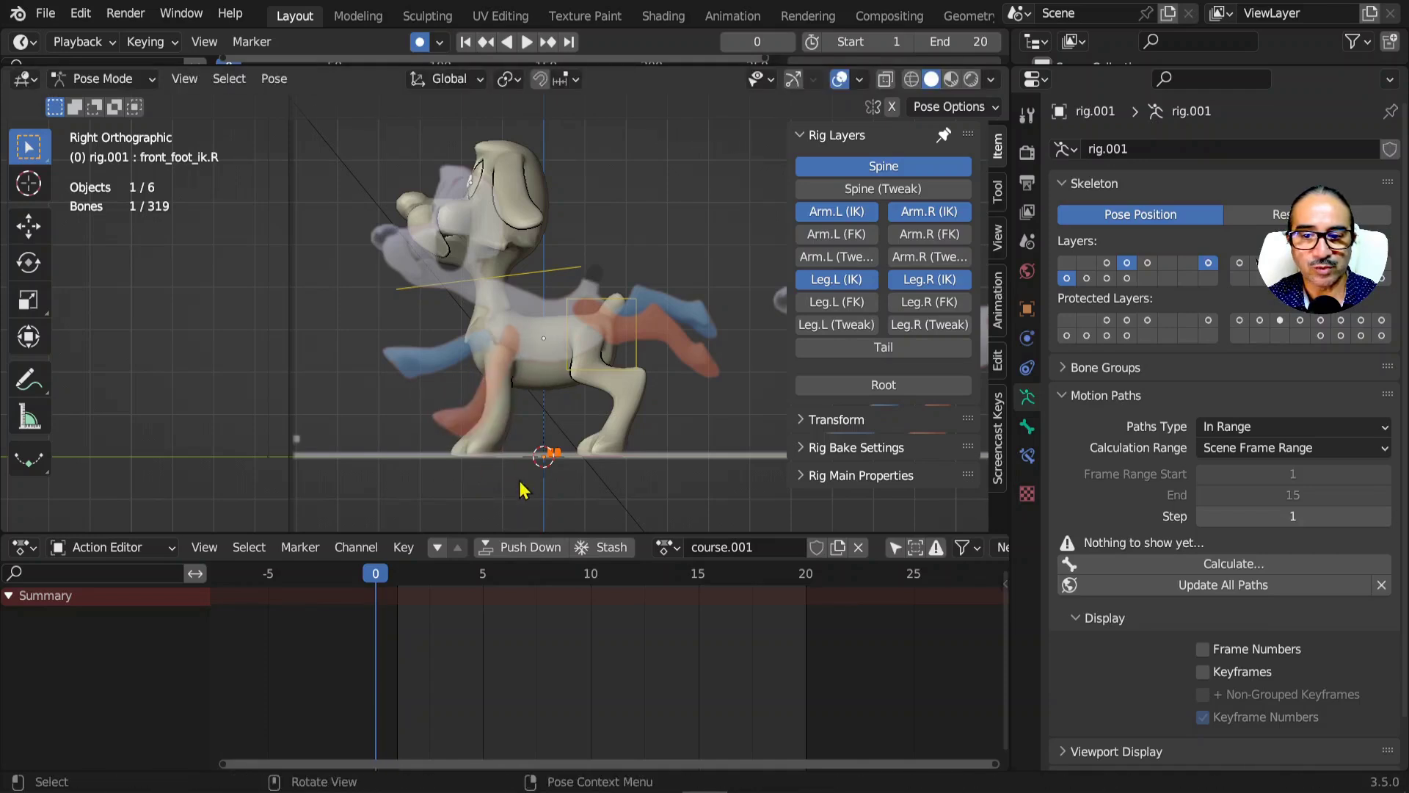
{"action": "key", "text": "g"}
{"action": "key", "text": "Escape"}
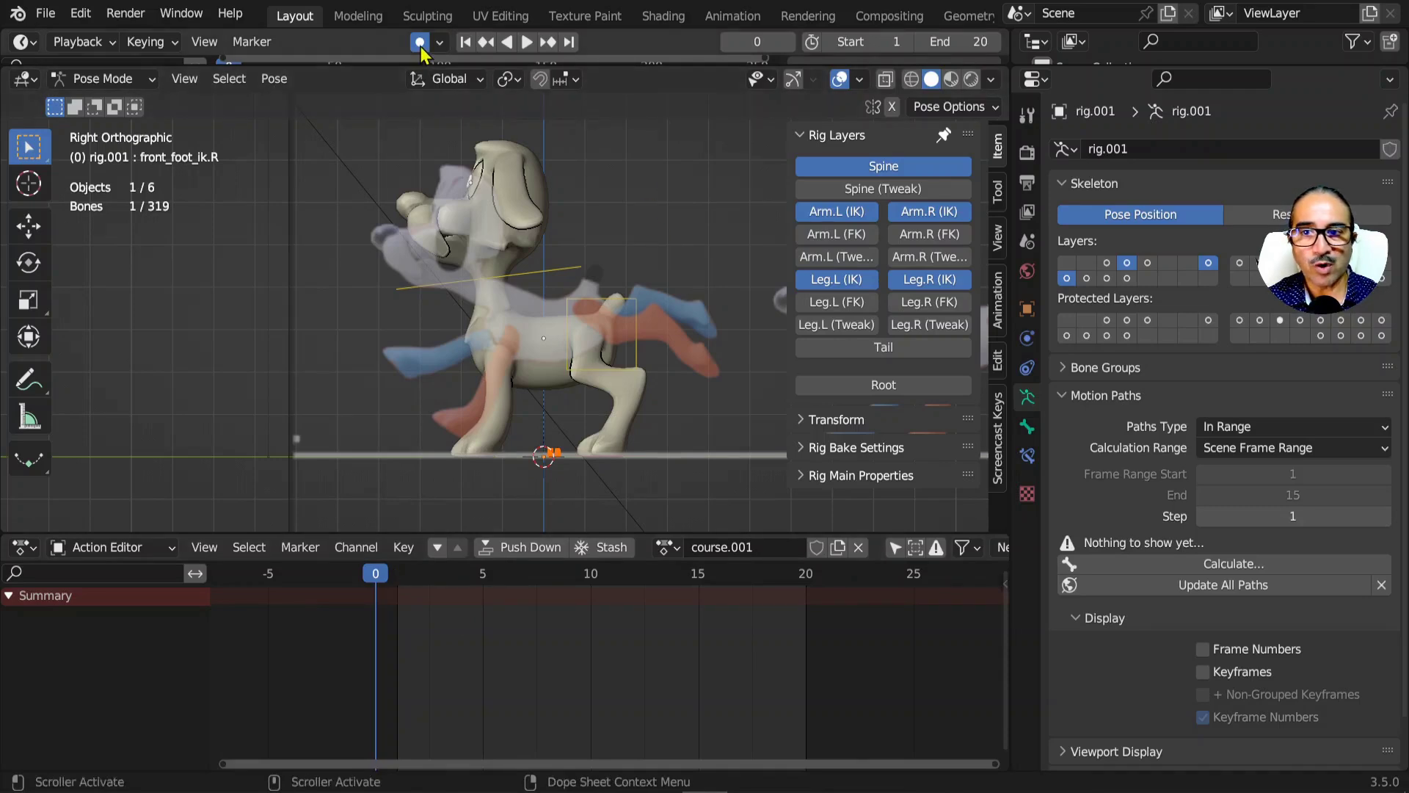
- At frame 0, try rotating and moving the right front foot onto the reference's red front leg
{"action": "key", "text": "r"}
{"action": "left_click", "coordinate": [630, 444]}
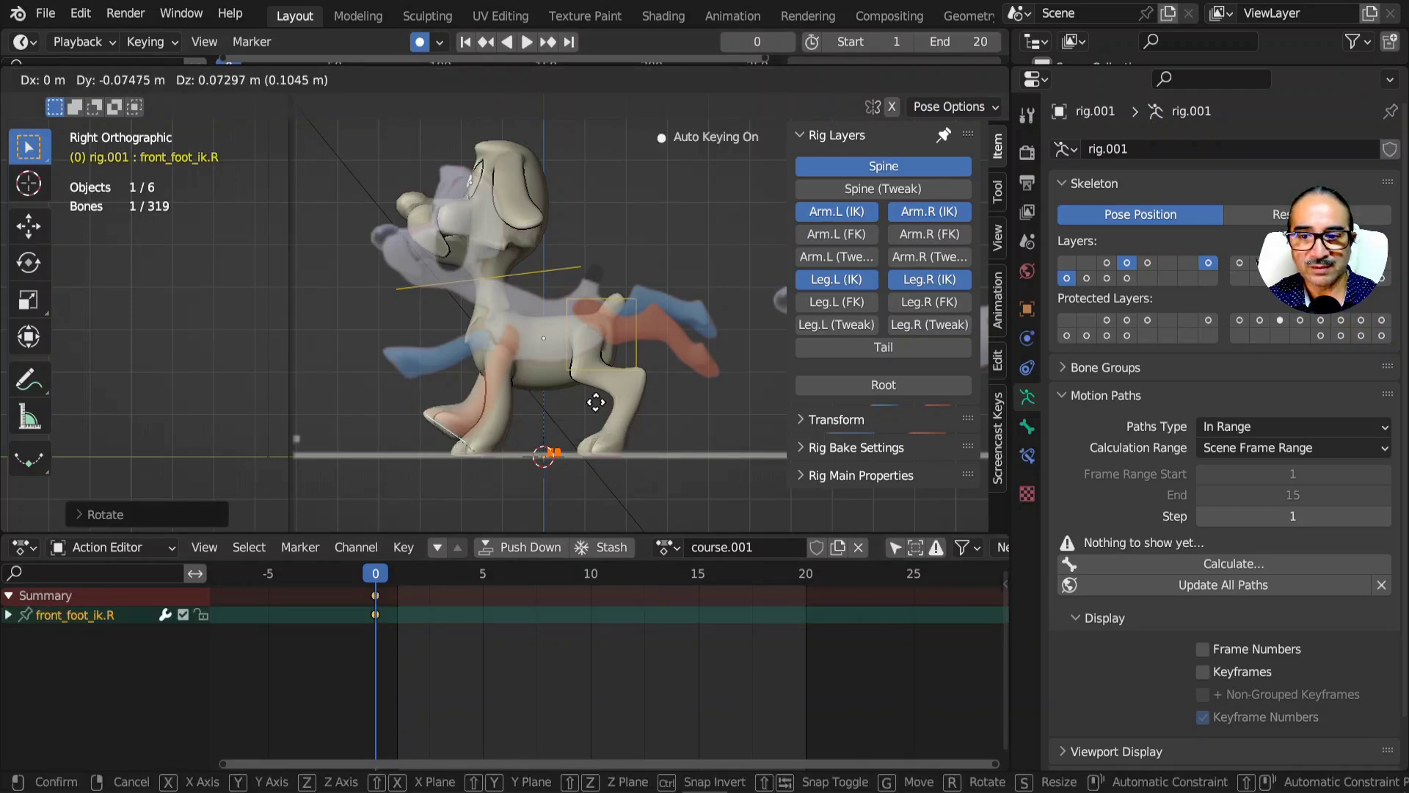
{"action": "left_click", "coordinate": [492, 460]}
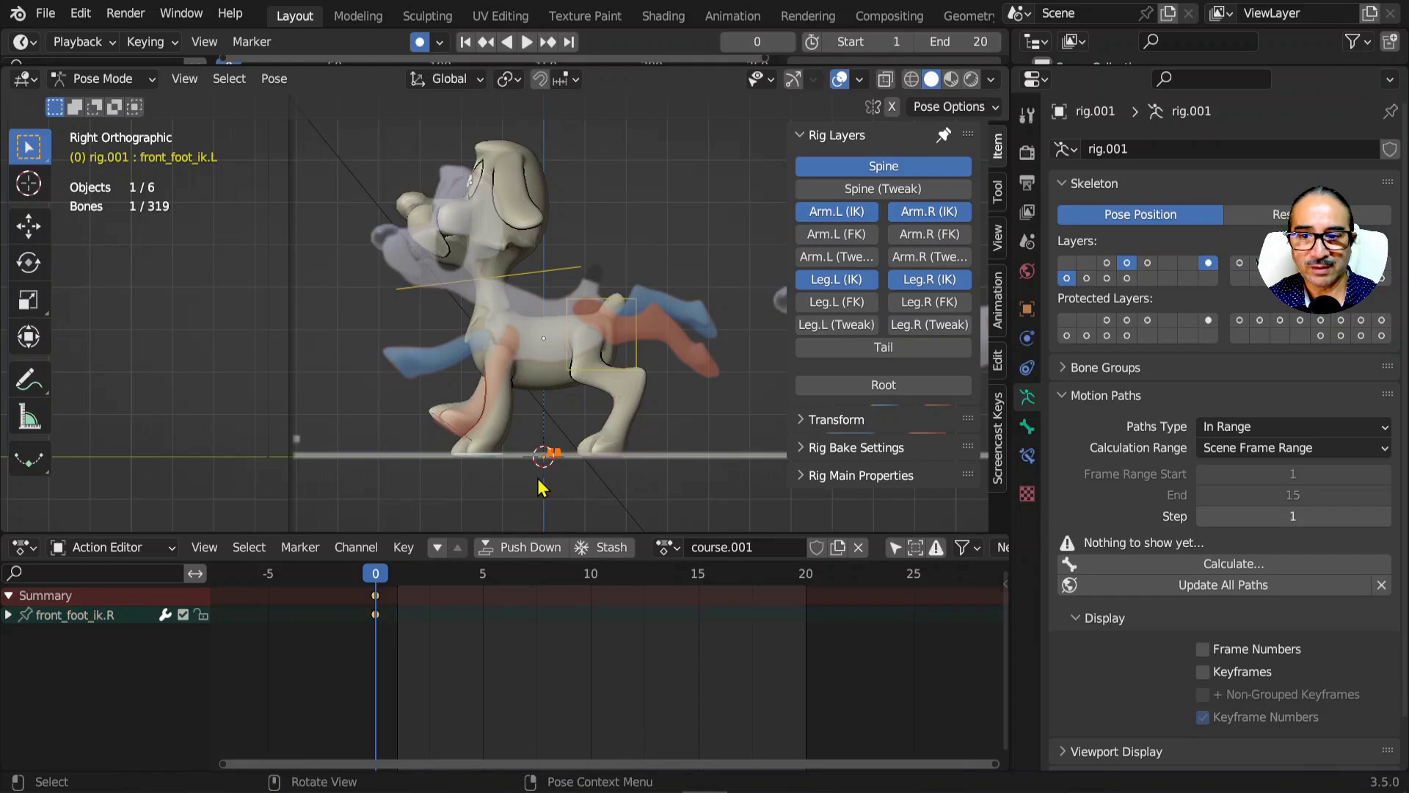
{"action": "mouse_move", "coordinate": [442, 451]}
{"action": "middle_mouse_down"}
{"action": "mouse_move", "coordinate": [474, 458]}
{"action": "mouse_move", "coordinate": [458, 453]}
{"action": "middle_mouse_up"}
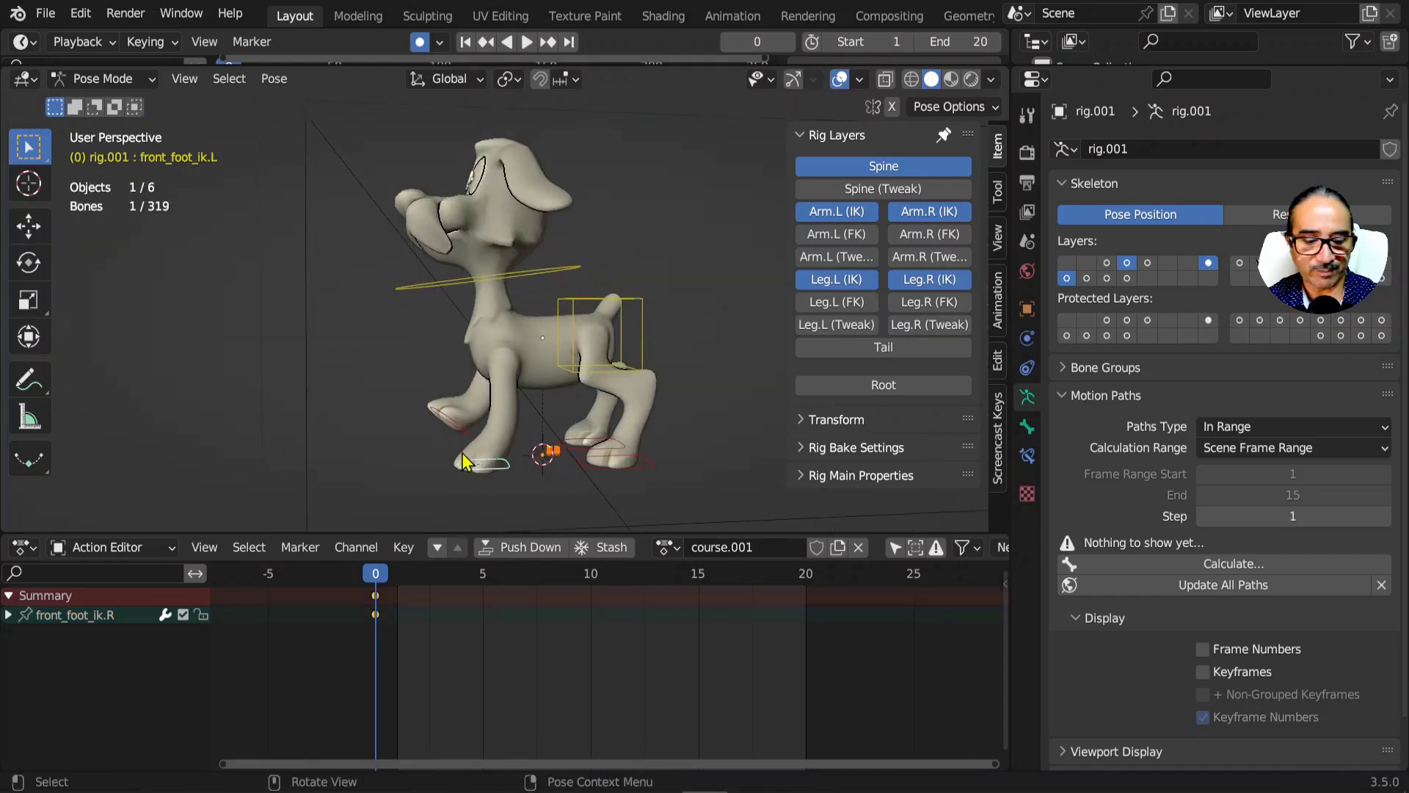
{"action": "key", "text": "KP_3"}
- Move and rotate the right front foot back down to its standing position on the ground
{"action": "left_click", "coordinate": [443, 449]}
{"action": "key", "text": "g"}
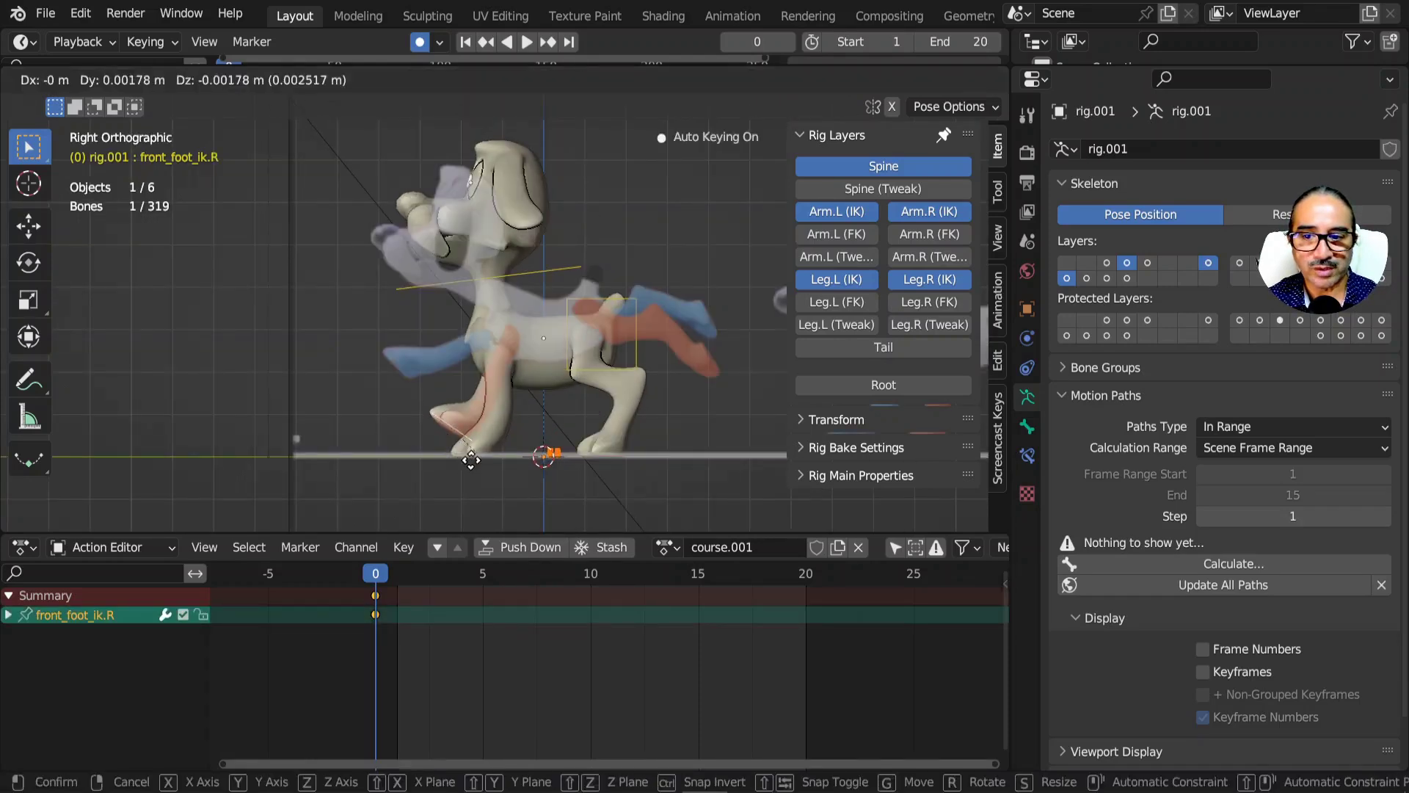
{"action": "left_click", "coordinate": [482, 474]}
{"action": "key", "text": "r"}
{"action": "left_click", "coordinate": [584, 442]}
{"action": "key", "text": "g"}
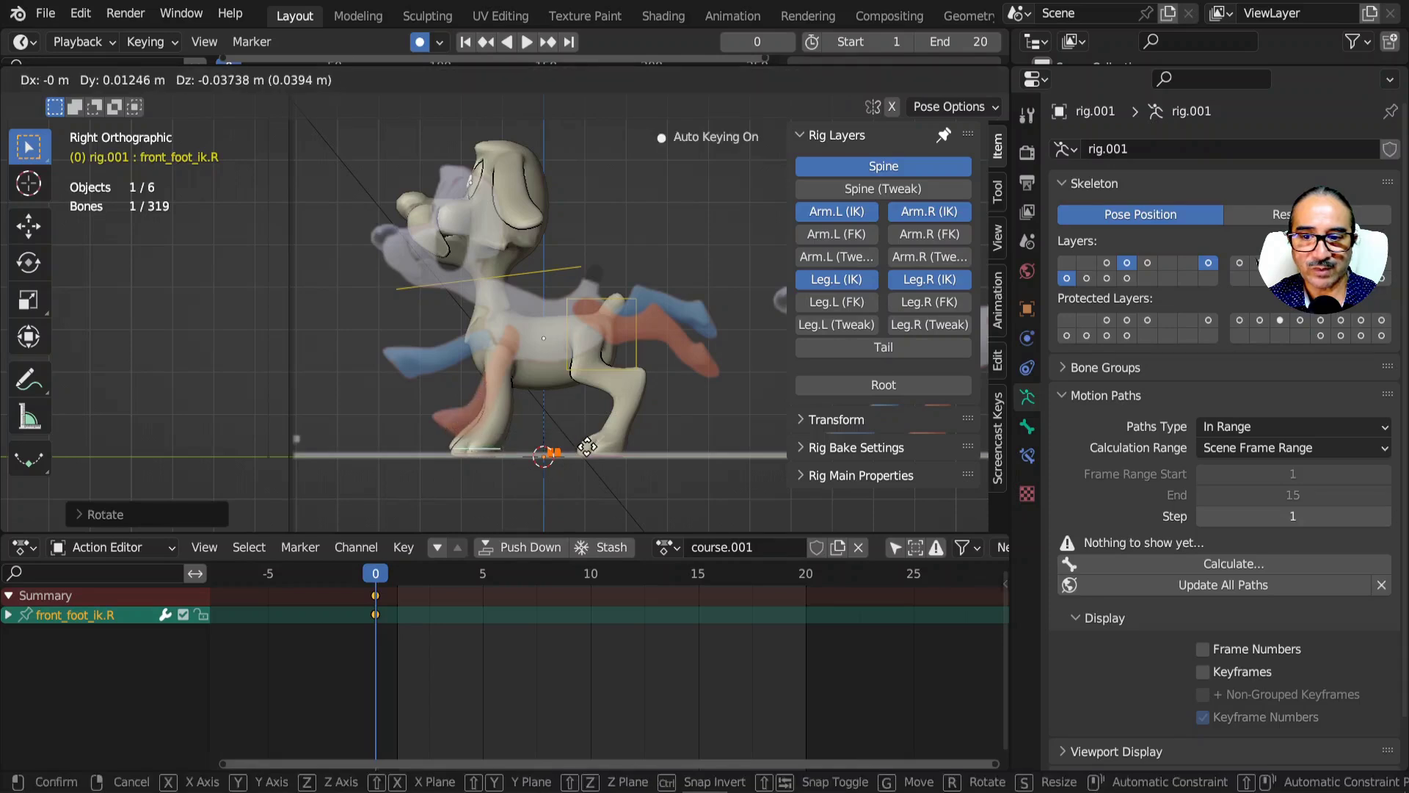
{"action": "left_click", "coordinate": [589, 449]}
- At frame 0, move and rotate the right front foot forward to match the reference's outstretched blue front leg
{"action": "left_click", "coordinate": [480, 450]}
{"action": "middle_click_drag", "start_coordinate": [503, 440], "coordinate": [461, 408], "text": "shift"}
{"action": "middle_click_drag", "start_coordinate": [461, 408], "coordinate": [494, 399], "text": "ctrl"}
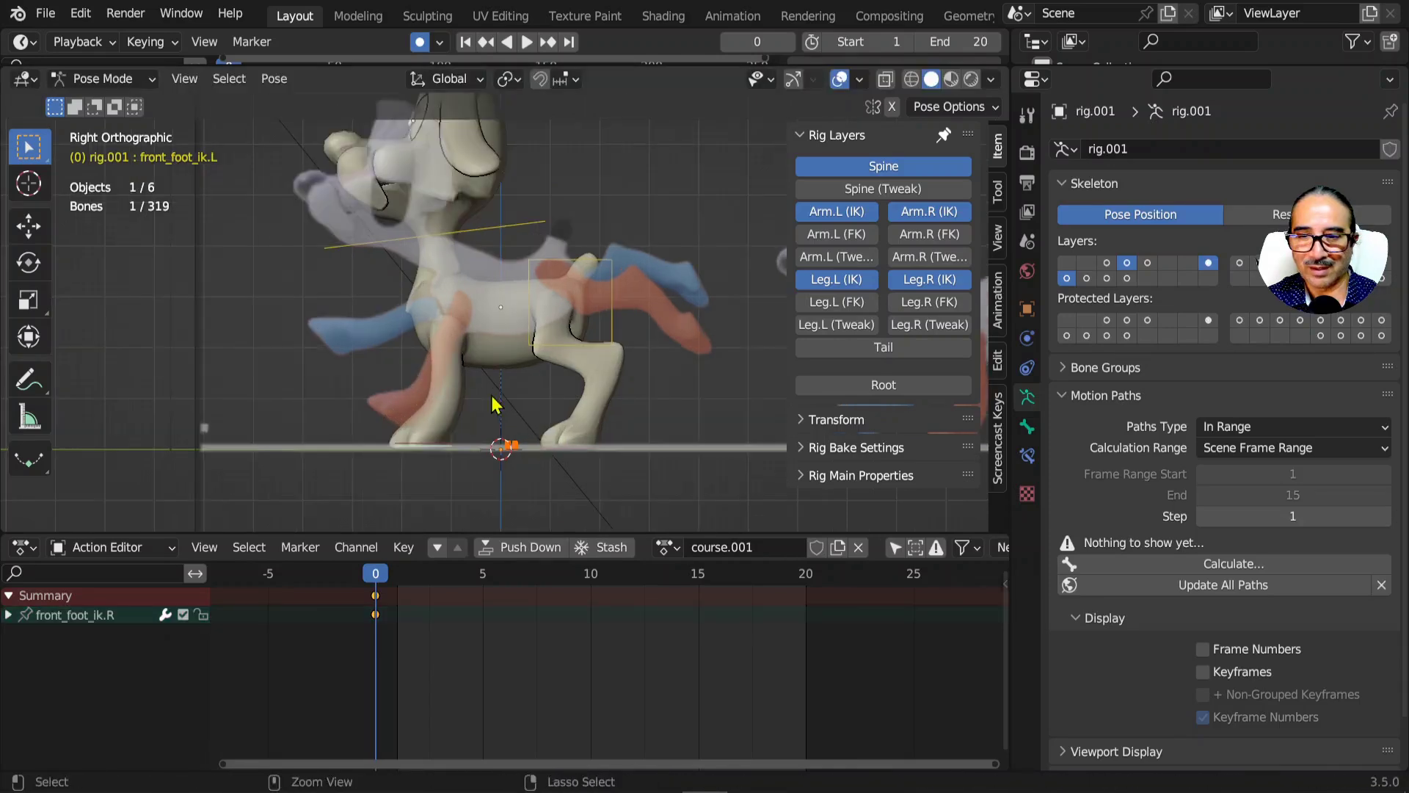
{"action": "left_click", "coordinate": [429, 449]}
{"action": "key", "text": "g"}
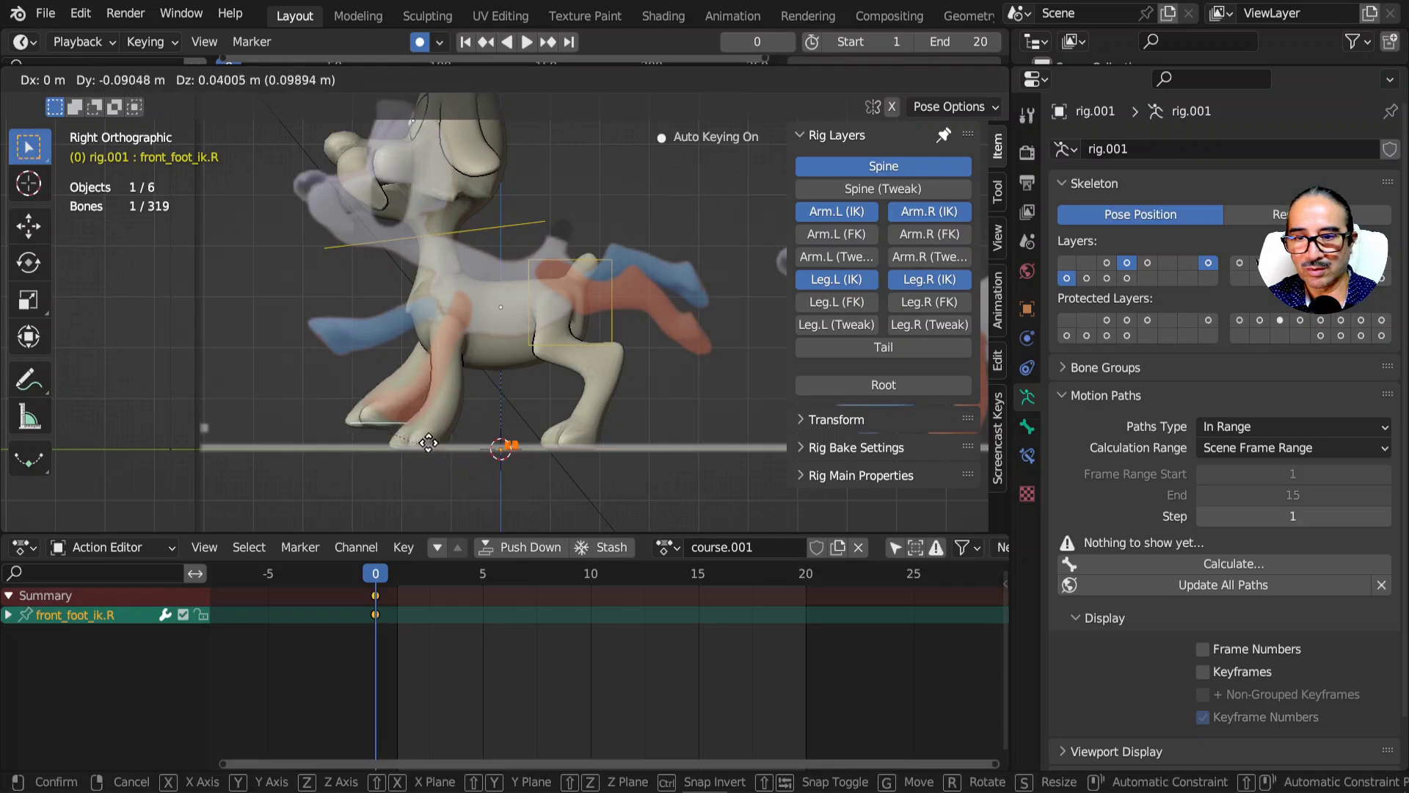
{"action": "left_click", "coordinate": [352, 358]}
{"action": "key", "text": "r"}
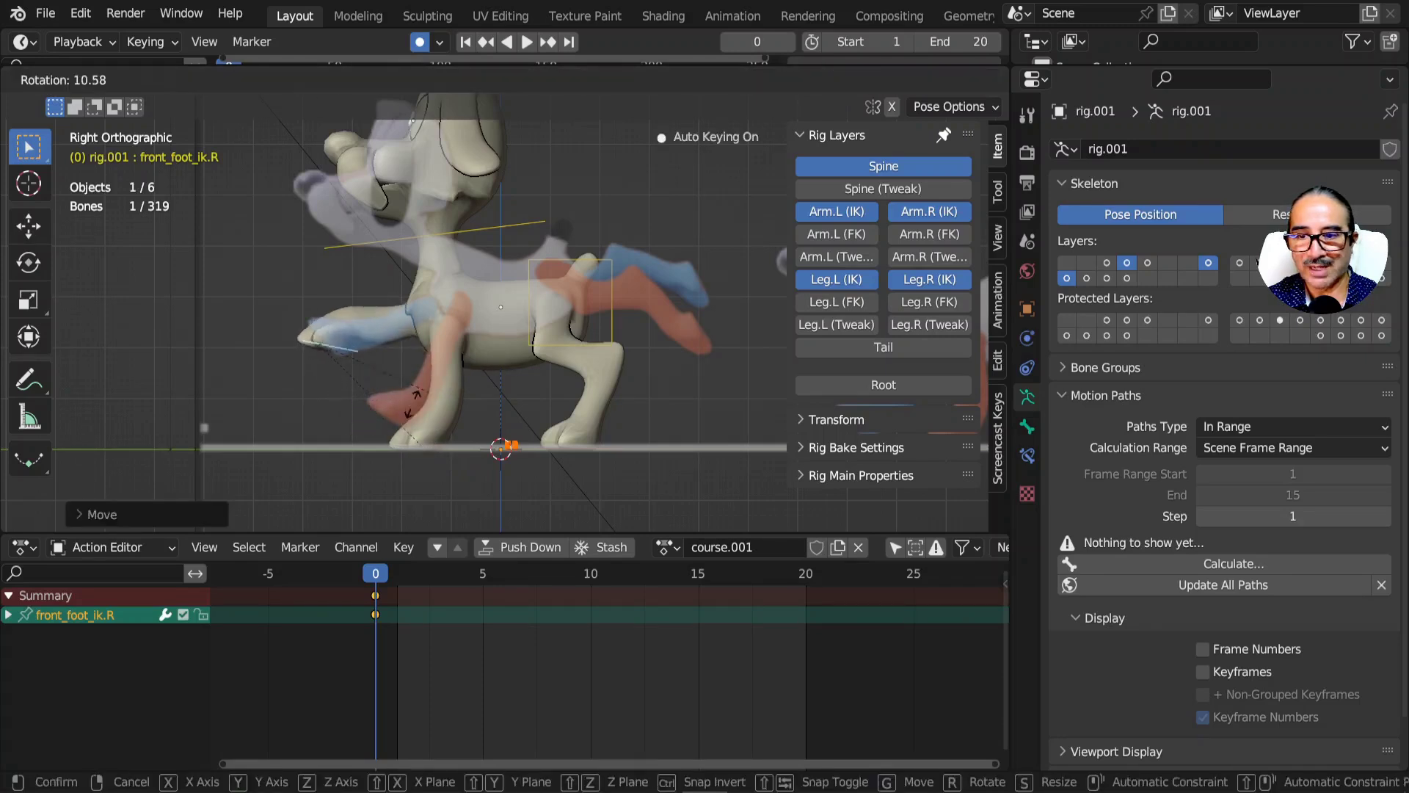
{"action": "left_click", "coordinate": [341, 395]}
{"action": "key", "text": "g"}
{"action": "left_click", "coordinate": [341, 395]}
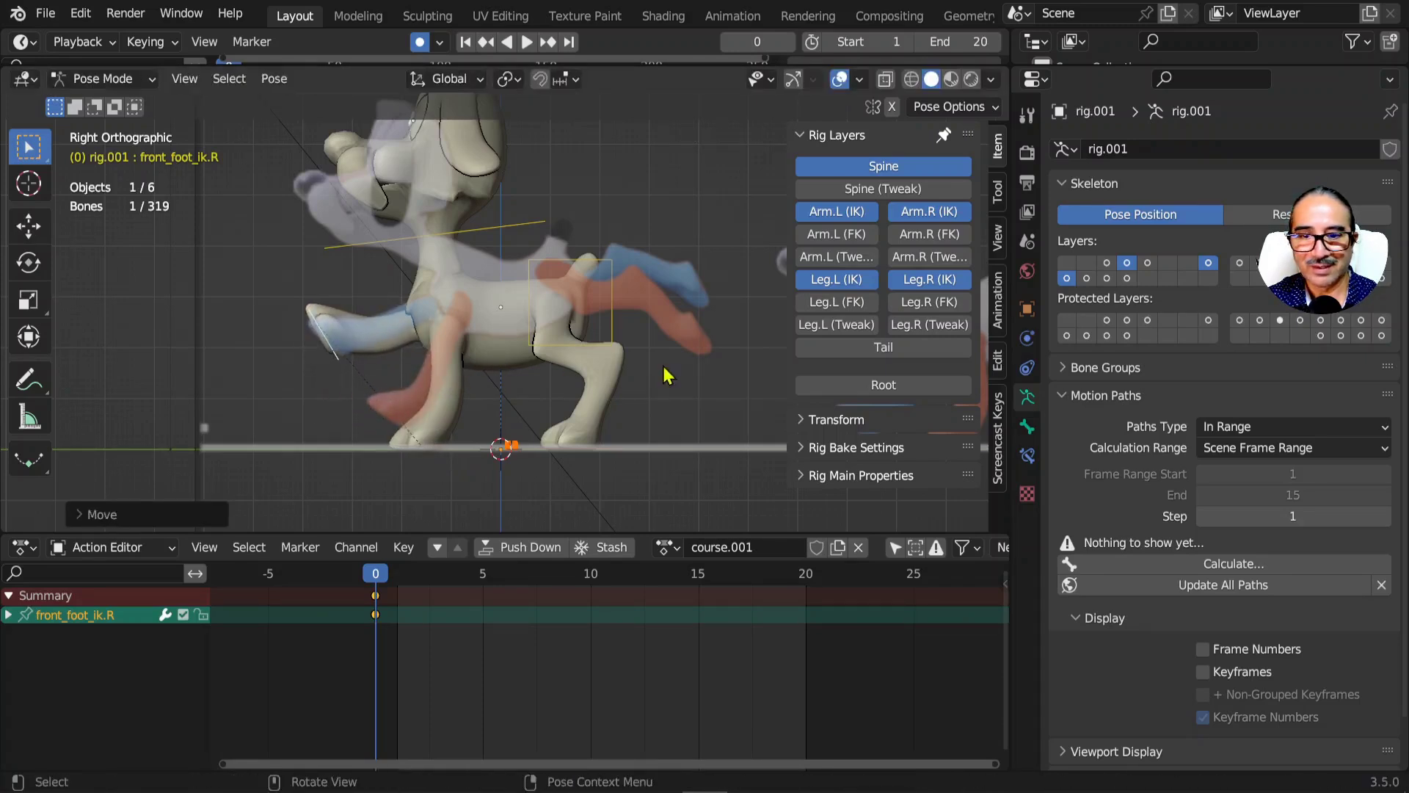
- At frame 0, move and rotate the left hind foot back to match the reference's red hind leg
{"action": "left_click", "coordinate": [564, 451]}
{"action": "key", "text": "g"}
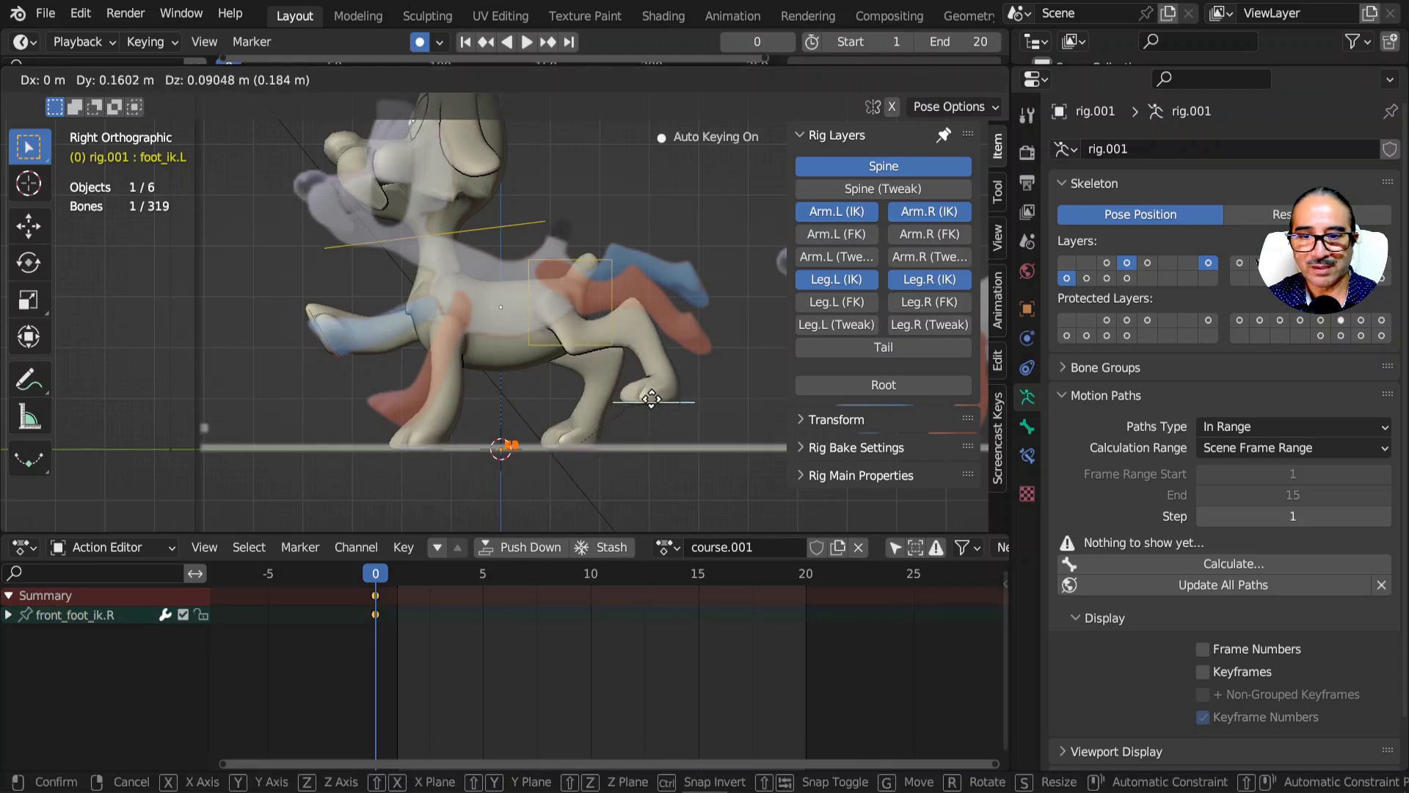
{"action": "left_click", "coordinate": [670, 353]}
{"action": "key", "text": "r"}
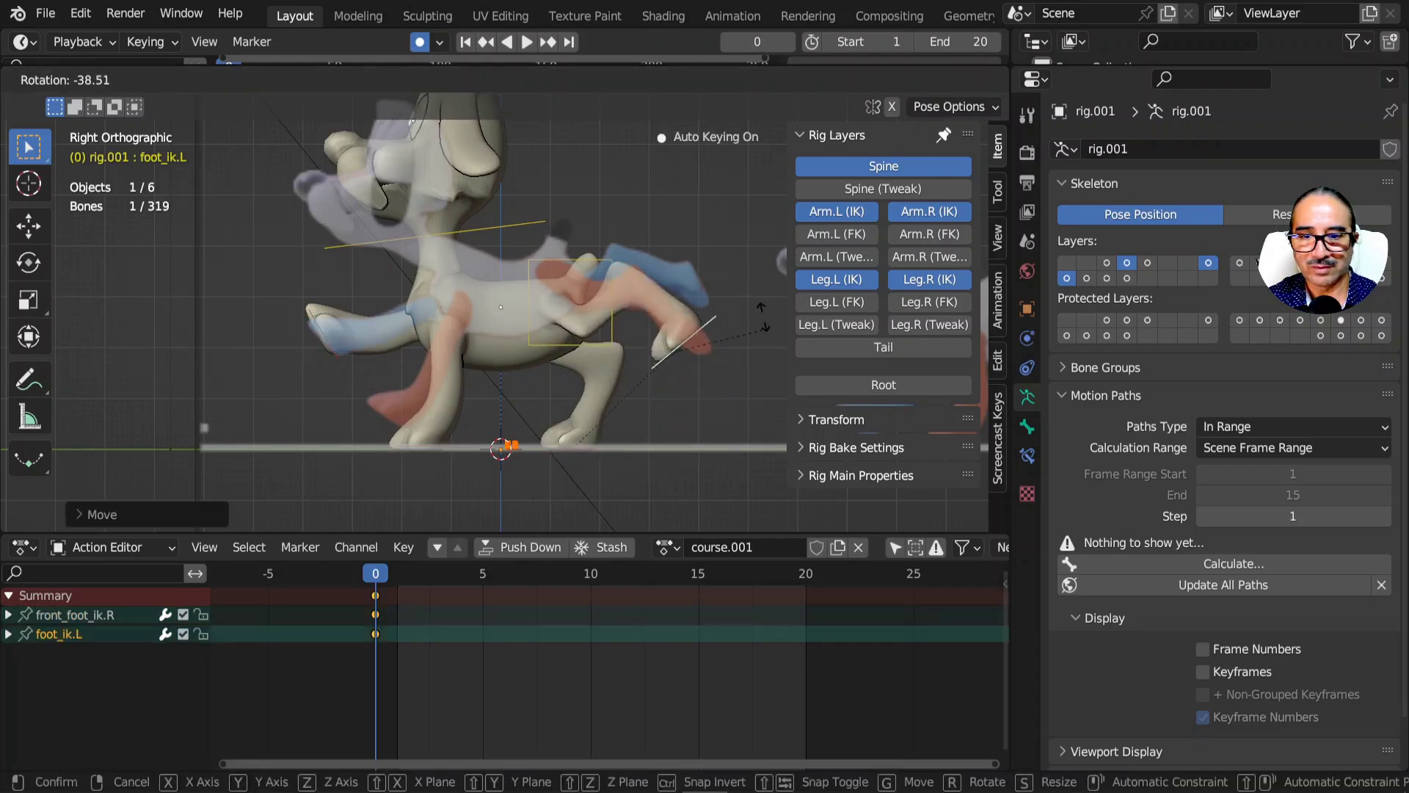
{"action": "left_click", "coordinate": [696, 293]}
{"action": "key", "text": "g"}
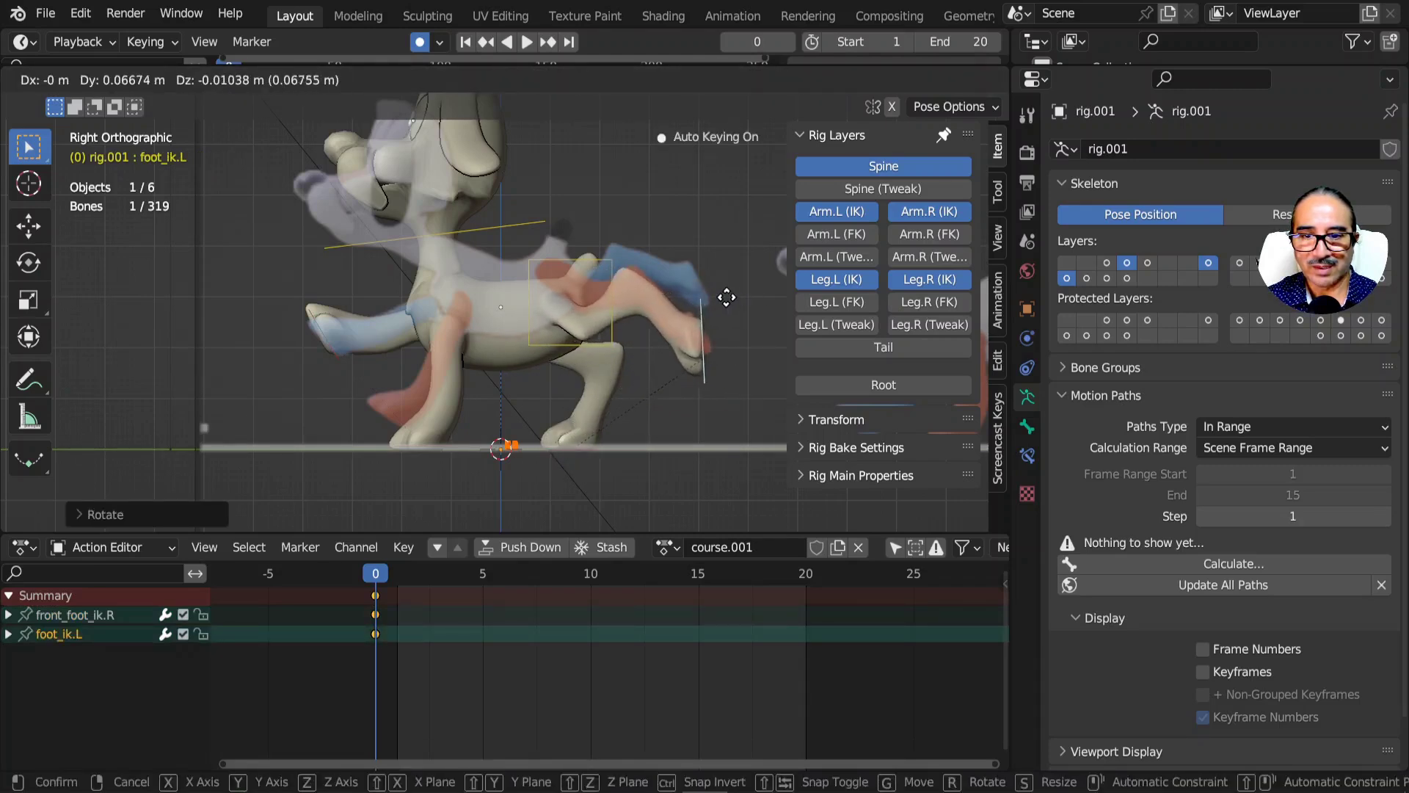
{"action": "left_click", "coordinate": [724, 298]}
- At frame 0, move and rotate the right hind foot back to match the reference's blue hind leg
{"action": "left_click", "coordinate": [564, 457]}
{"action": "key", "text": "g"}
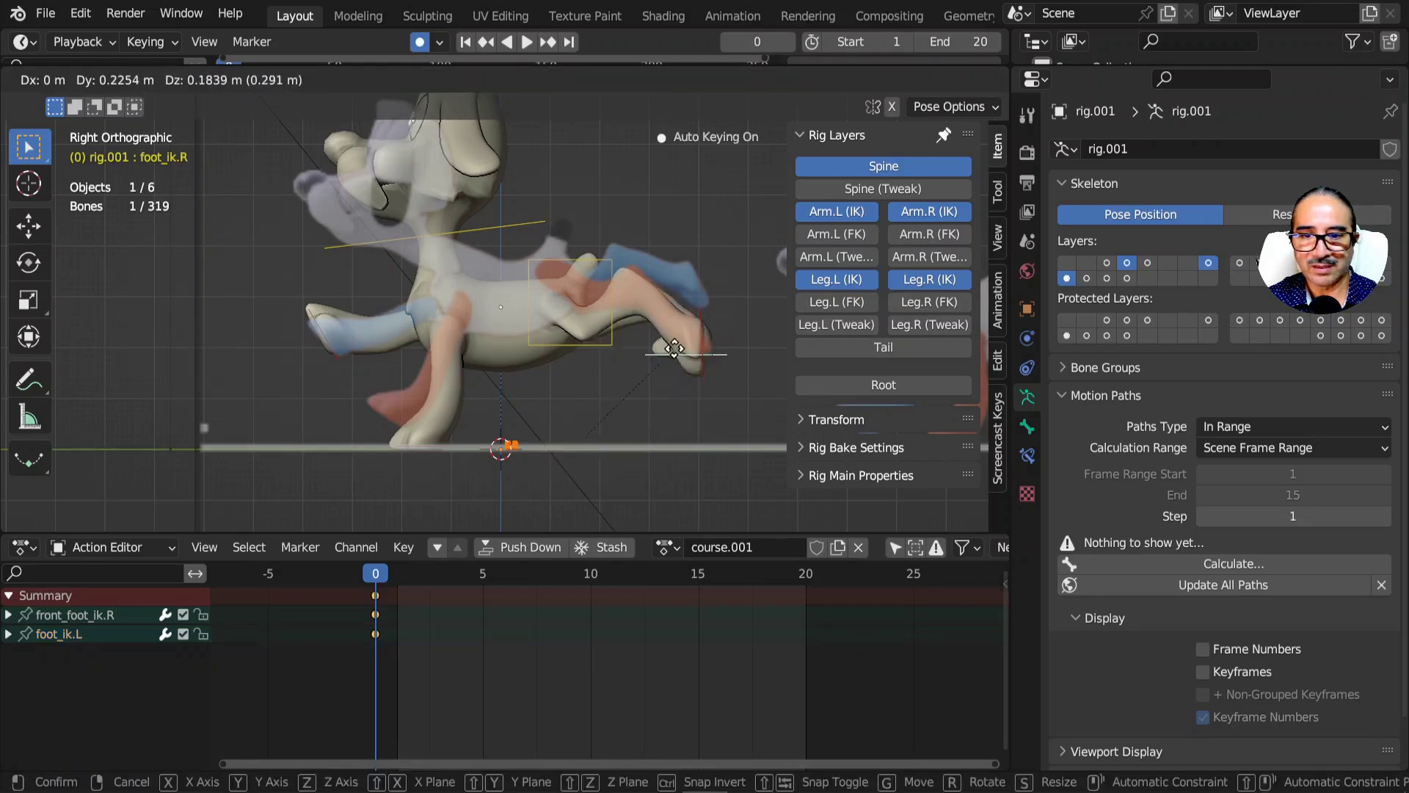
{"action": "left_click", "coordinate": [664, 309]}
{"action": "key", "text": "r"}
{"action": "left_click", "coordinate": [697, 297]}
{"action": "key", "text": "g"}
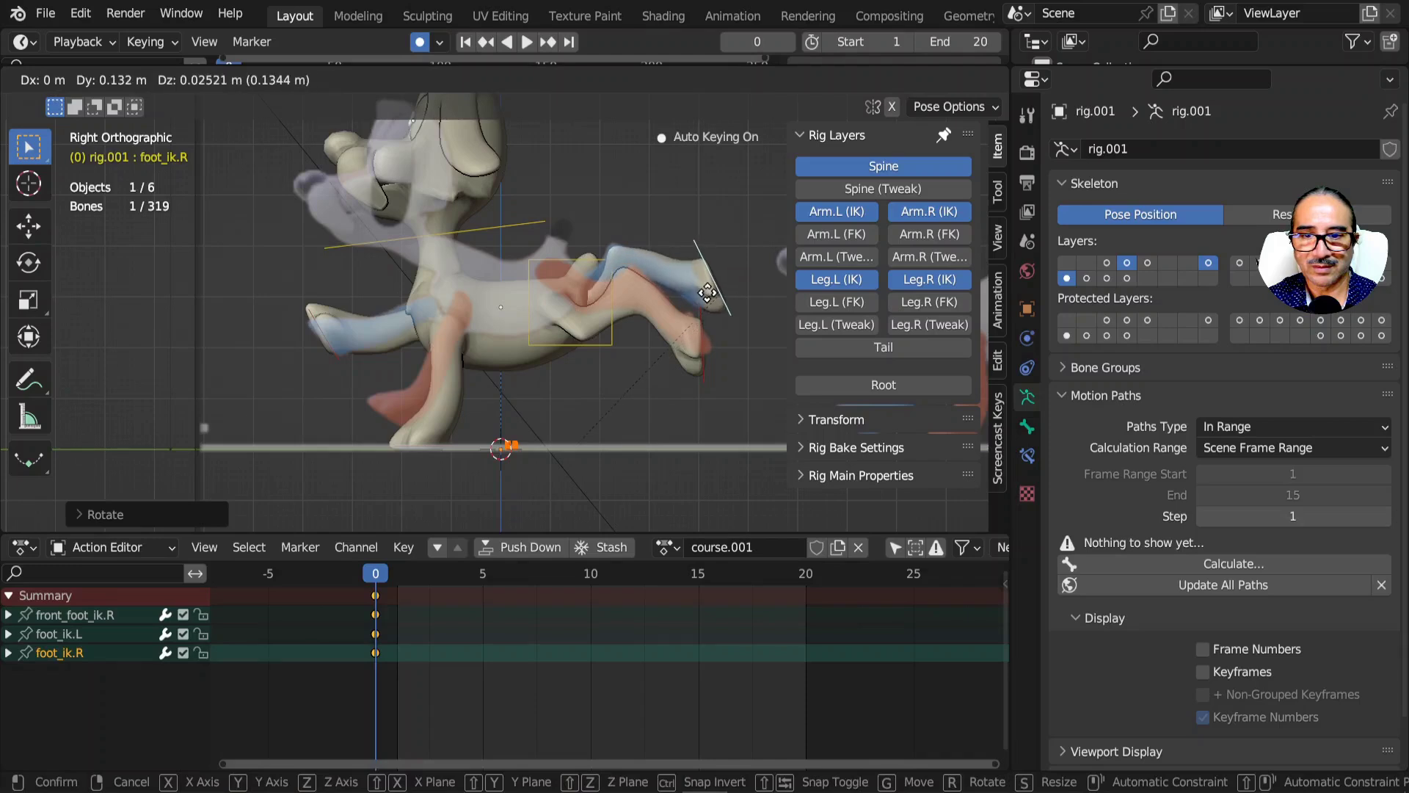
{"action": "left_click", "coordinate": [707, 292]}
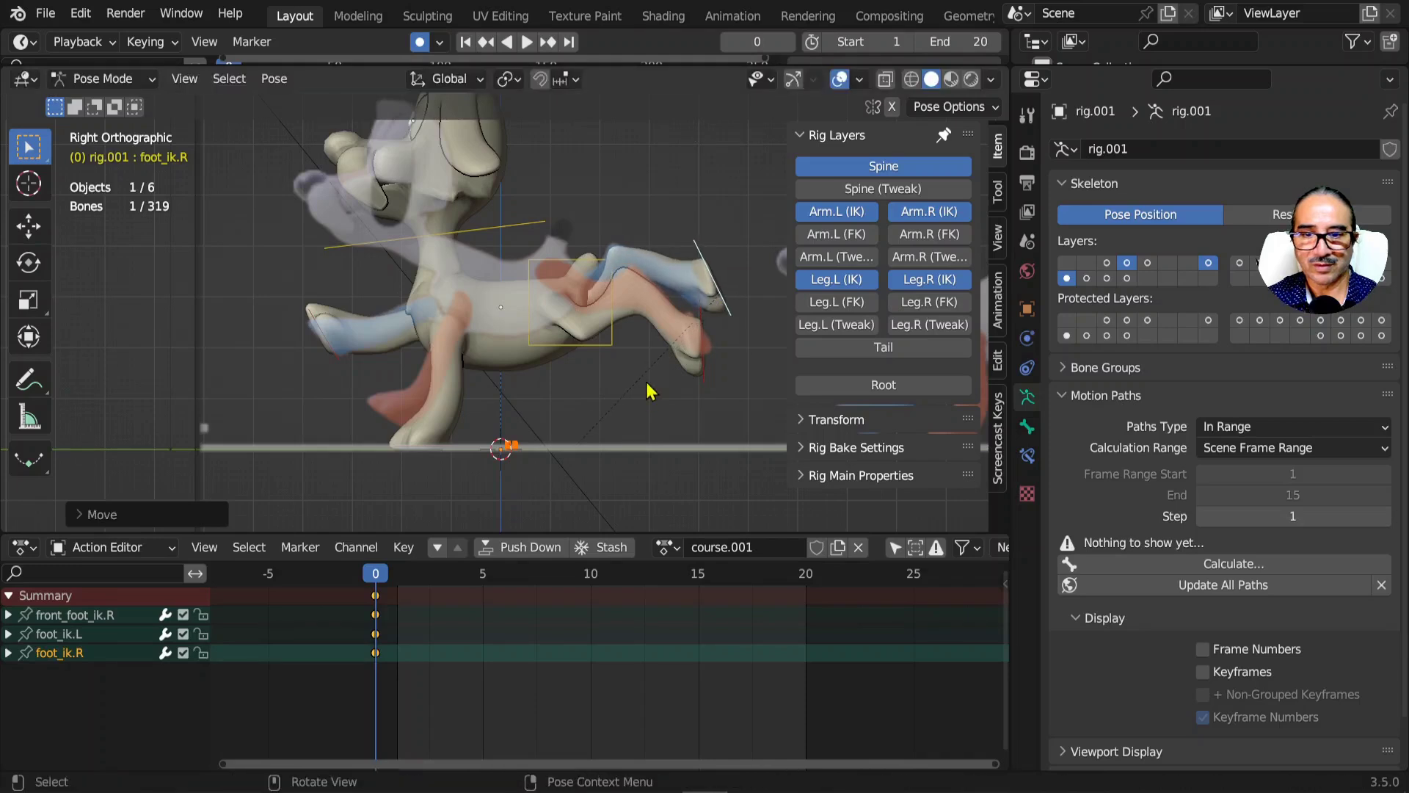
- At frame 0, rotate the neck ring forward and raise the hip box to line up with the reference body
{"action": "left_click", "coordinate": [497, 240]}
{"action": "key", "text": "r"}
{"action": "left_click", "coordinate": [557, 281]}
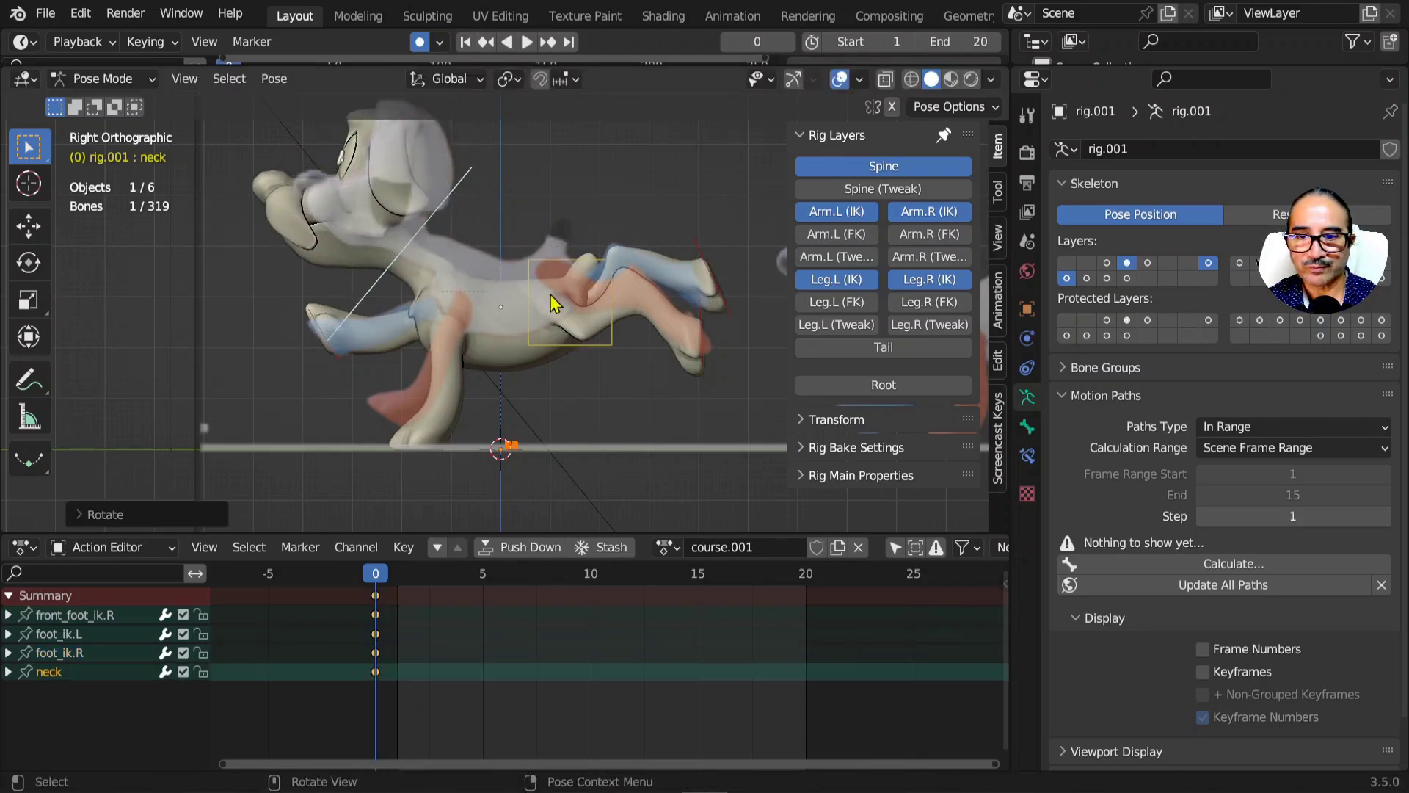
{"action": "left_click", "coordinate": [578, 354]}
{"action": "key", "text": "g"}
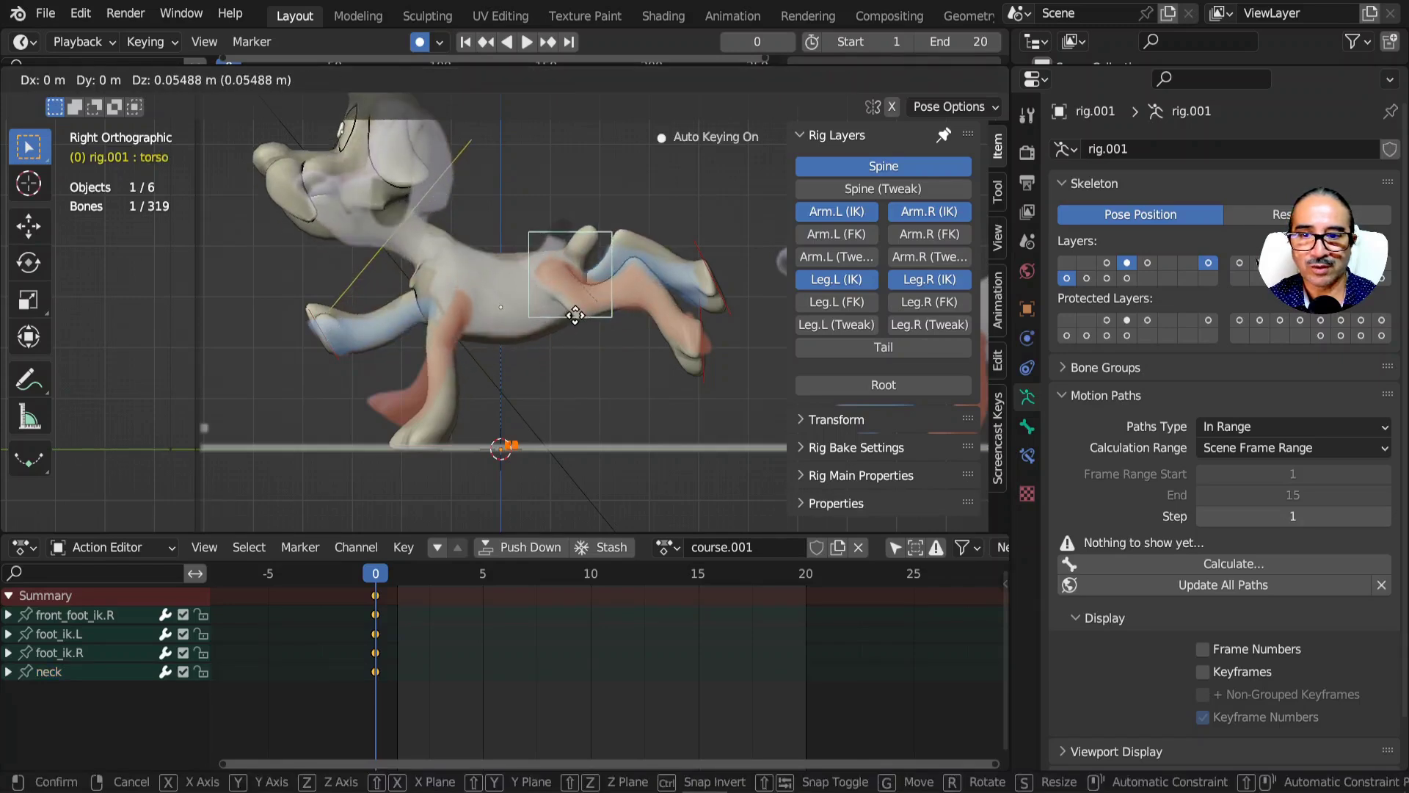
{"action": "left_click", "coordinate": [577, 318]}
- Refine the neck ring's rotation at frame 0 to tilt the head slightly back up
{"action": "left_click", "coordinate": [556, 250]}
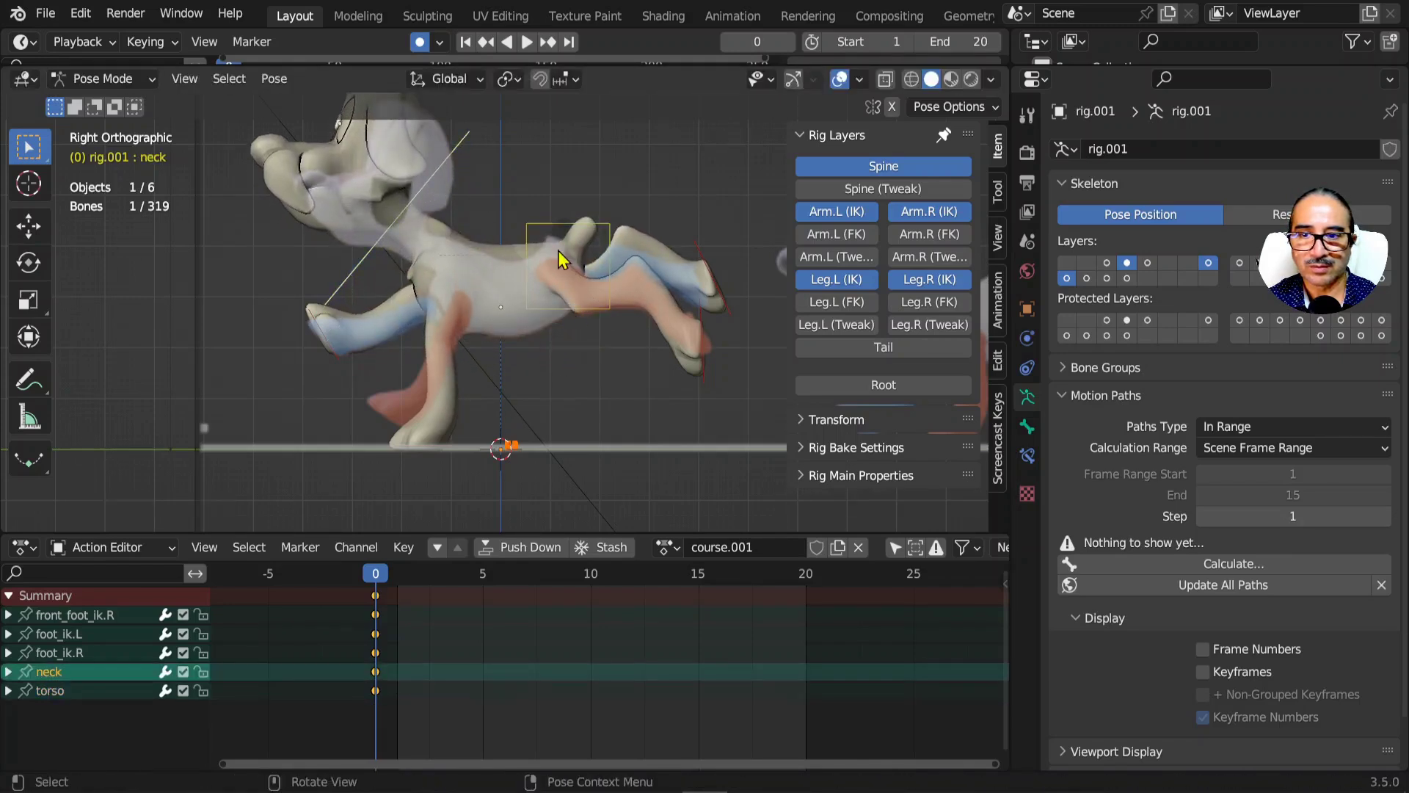
{"action": "key", "text": "r"}
{"action": "left_click", "coordinate": [550, 225]}
{"action": "key", "text": "g"}
{"action": "right_click", "coordinate": [532, 237]}
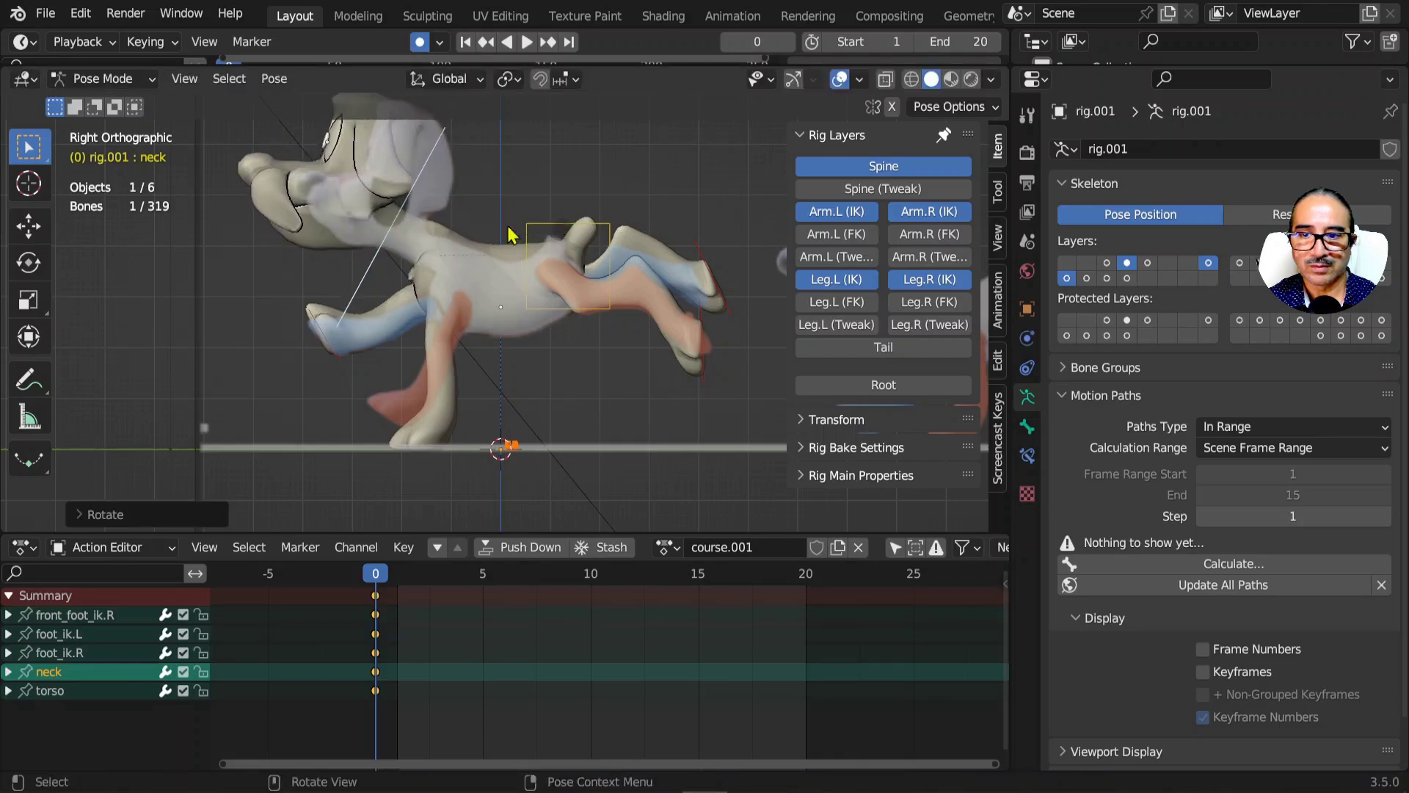
- Fine-tune the right front foot's position and rotation at frame 0 against the reference's outstretched blue front leg
{"action": "scroll", "coordinate": [450, 287], "scroll_direction": "down", "scroll_amount": 1}
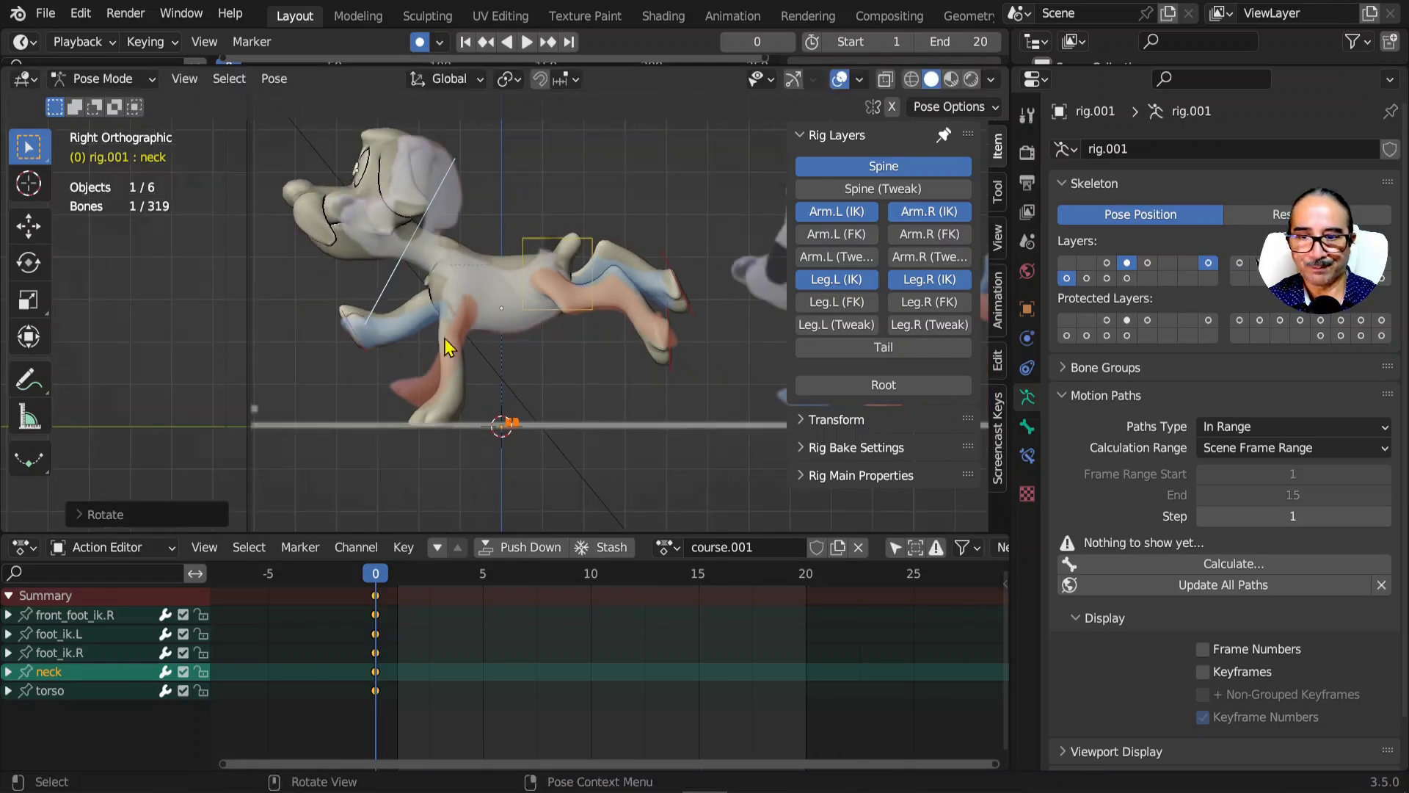
{"action": "left_click", "coordinate": [354, 344]}
{"action": "key", "text": "g"}
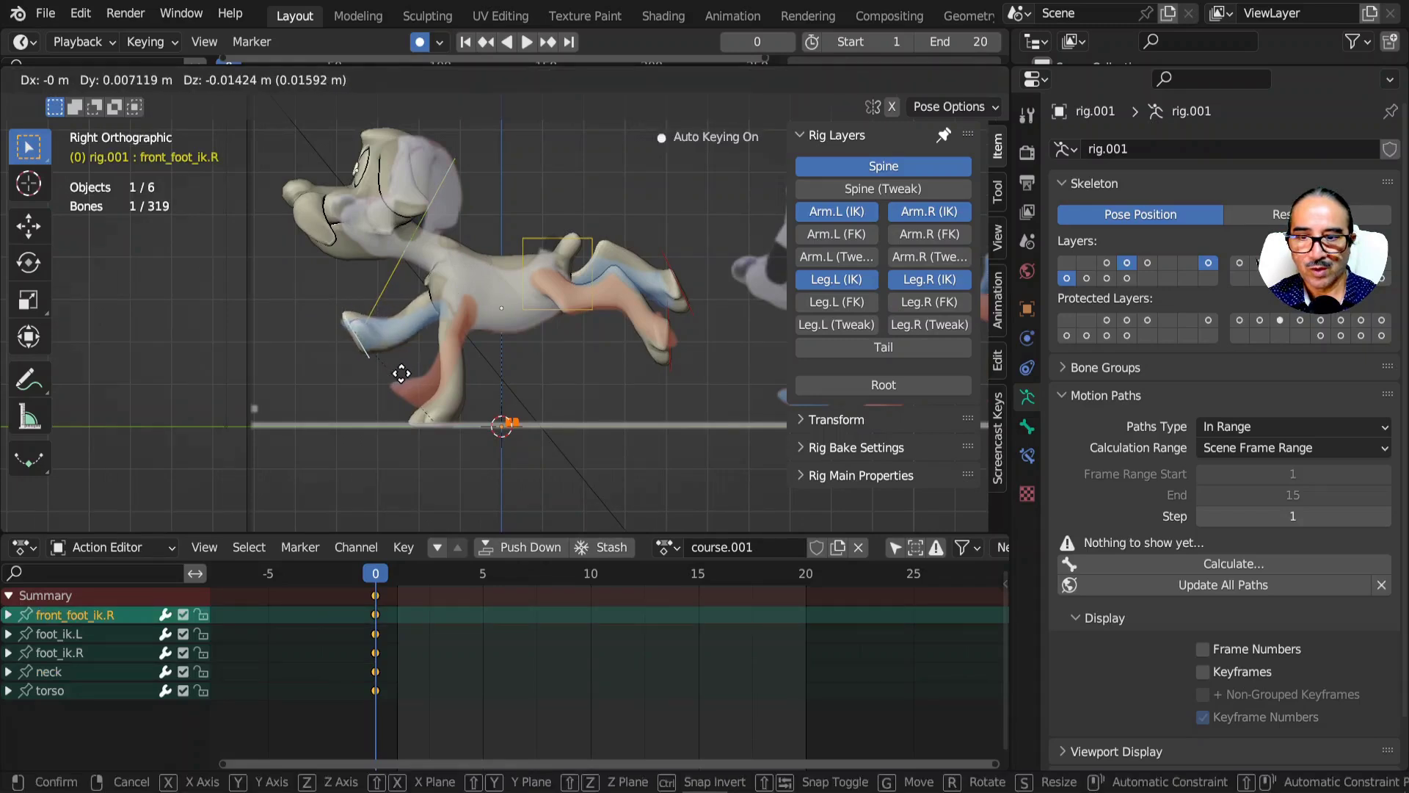
{"action": "left_click", "coordinate": [404, 373]}
{"action": "key", "text": "r"}
{"action": "left_click", "coordinate": [424, 378]}
{"action": "key", "text": "g"}
{"action": "left_click", "coordinate": [422, 378]}
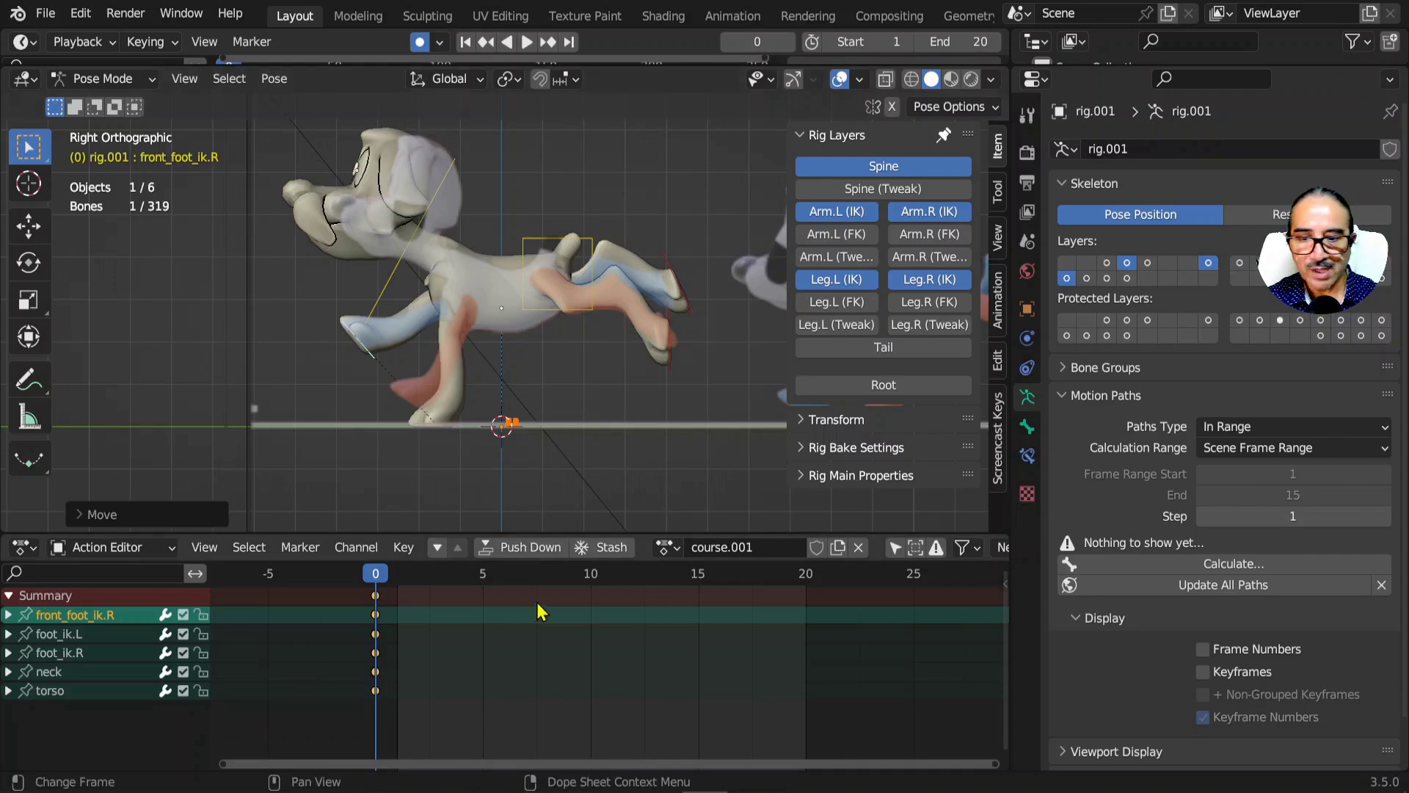
- At frame 5, move and rotate the right front foot down onto the reference's blue front leg near the ground
{"action": "left_click", "coordinate": [483, 576]}
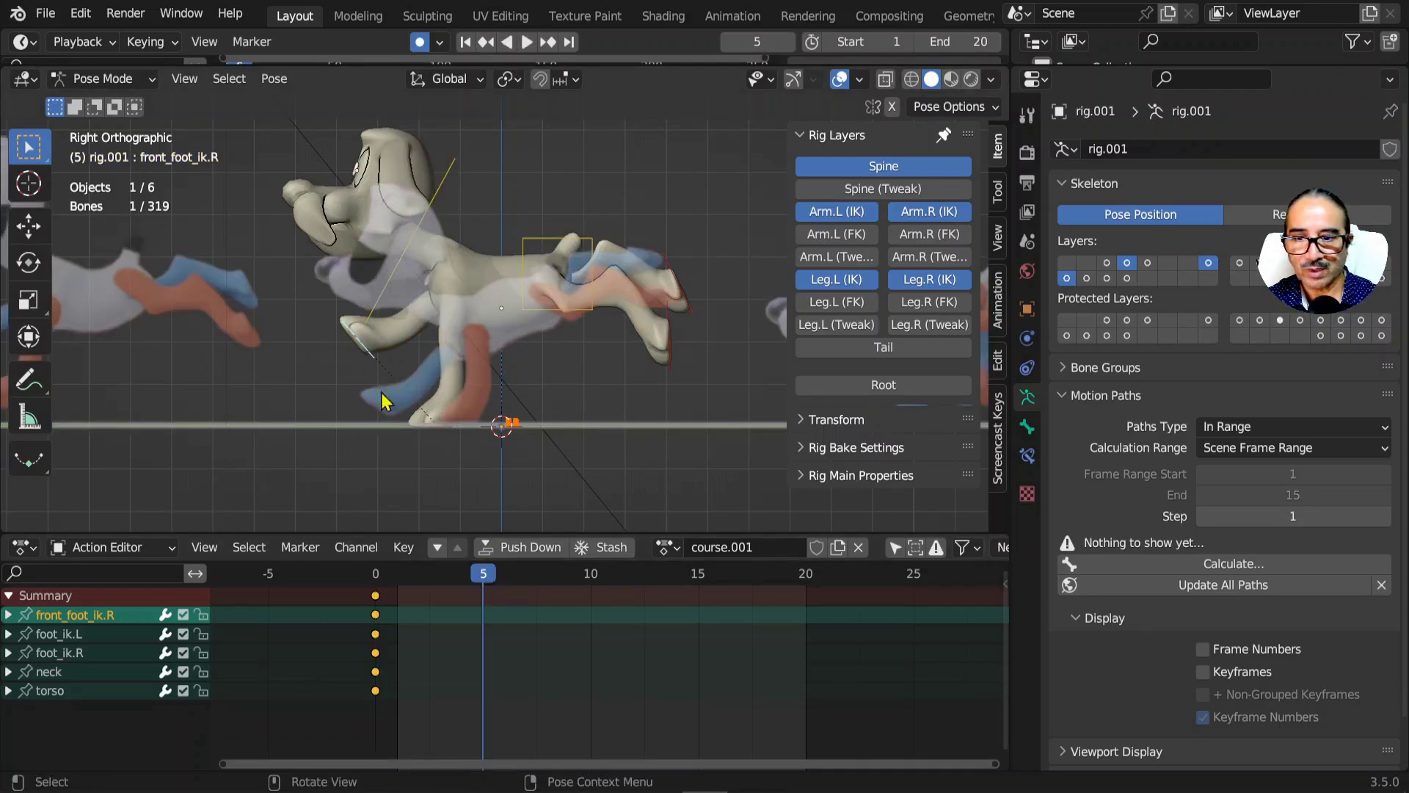
{"action": "key", "text": "g"}
{"action": "left_click", "coordinate": [440, 497]}
{"action": "key", "text": "r"}
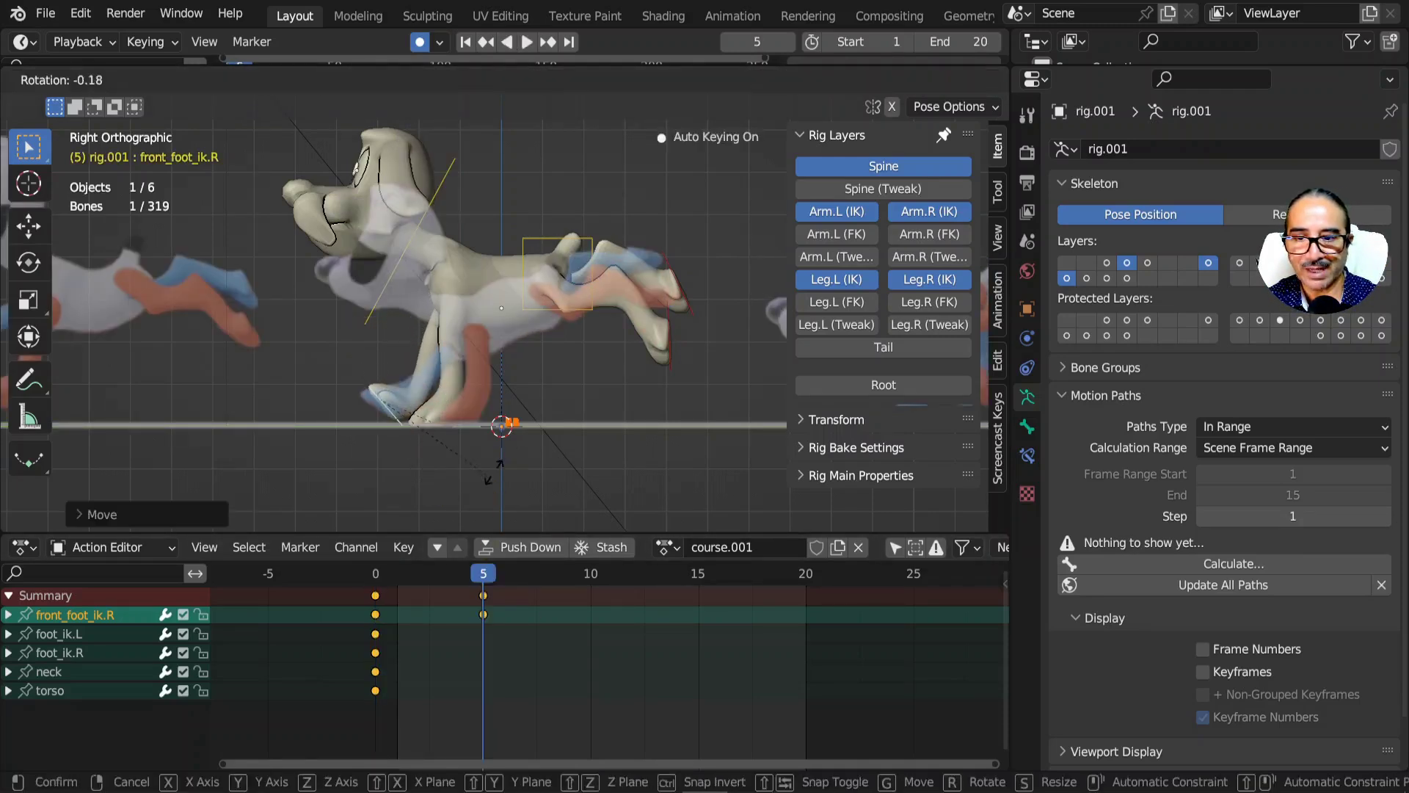
{"action": "left_click", "coordinate": [499, 442]}
{"action": "key", "text": "g"}
{"action": "left_click", "coordinate": [499, 445]}
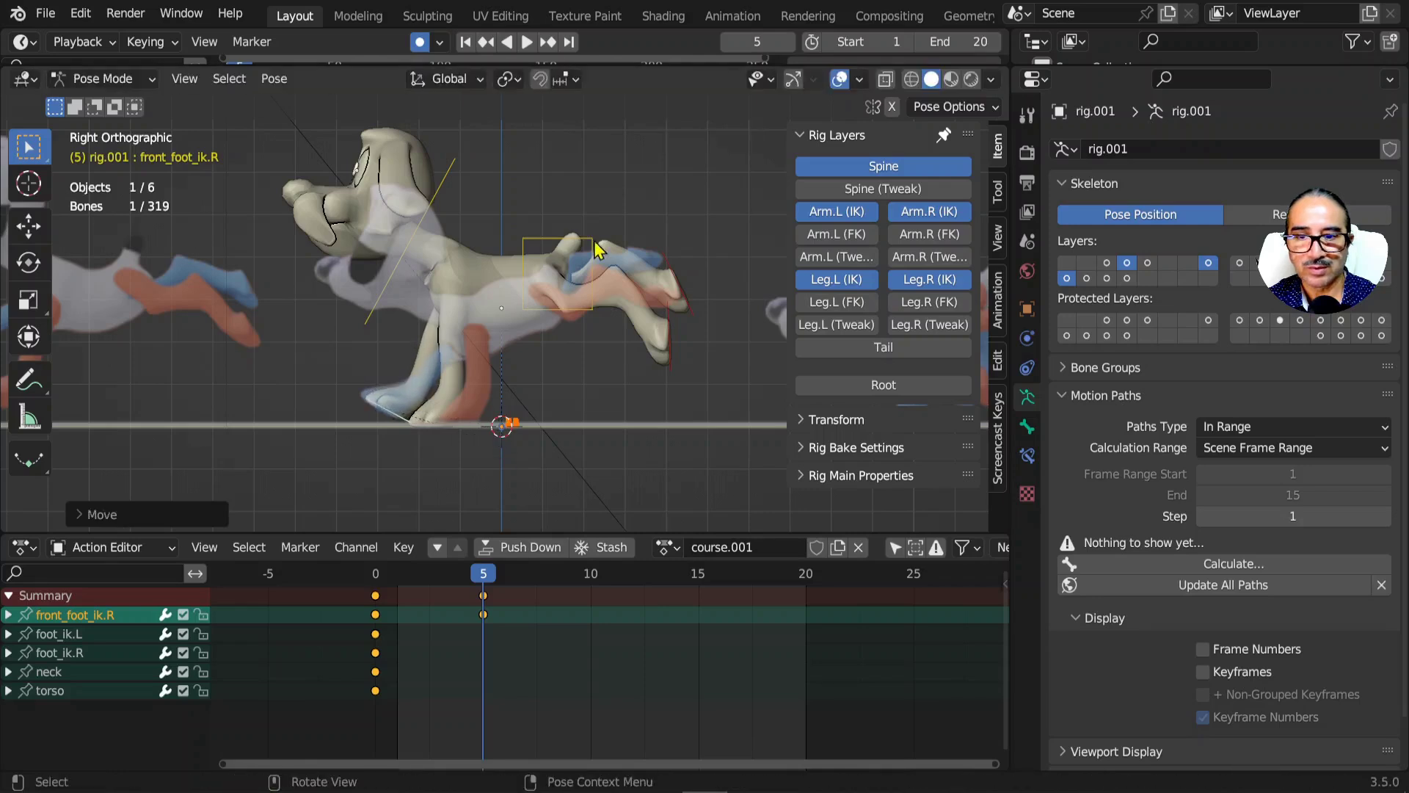
- At frame 5, lower the hip box along the global Z axis to the reference's body height
{"action": "left_click", "coordinate": [588, 254]}
{"action": "key", "text": "g"}
{"action": "key", "text": "z"}
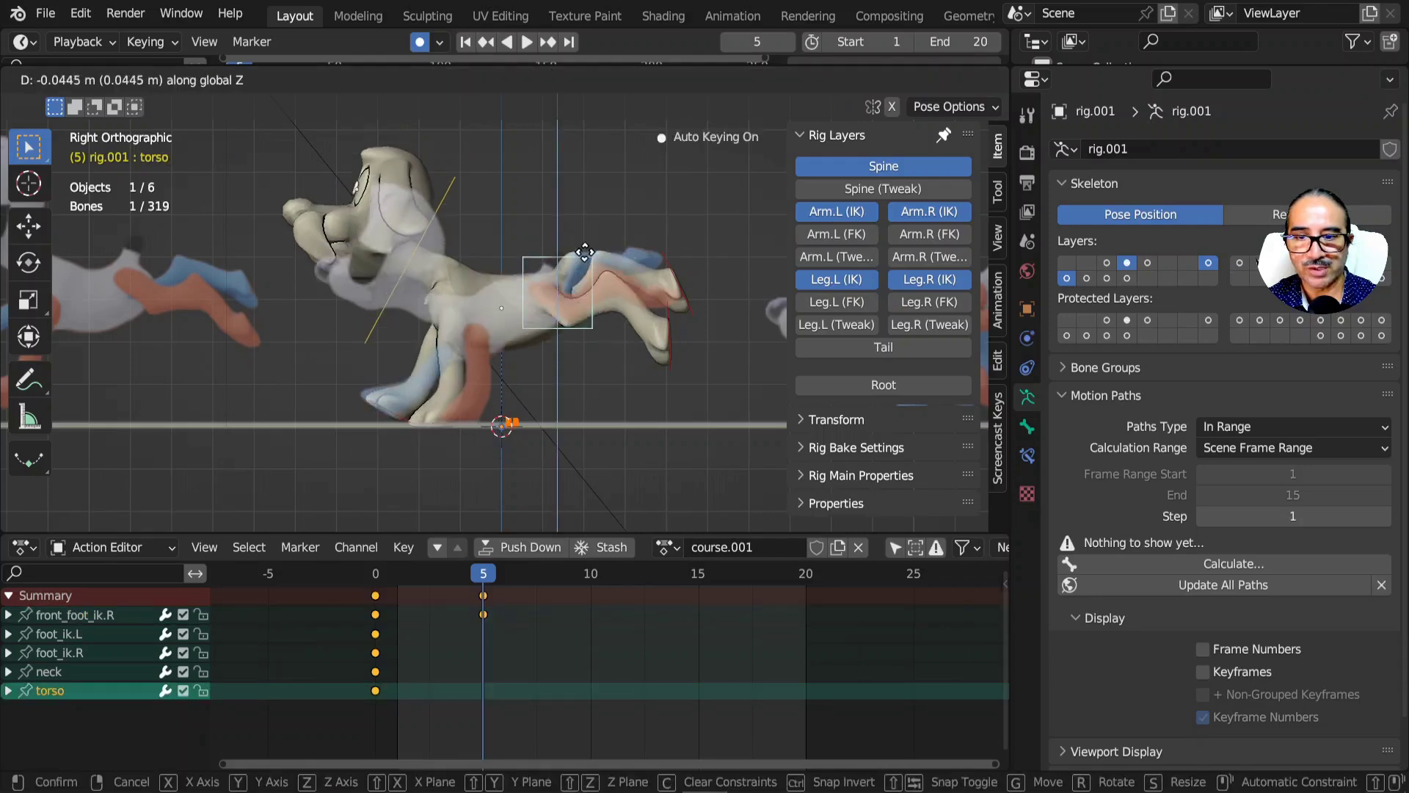
{"action": "left_click", "coordinate": [586, 271]}
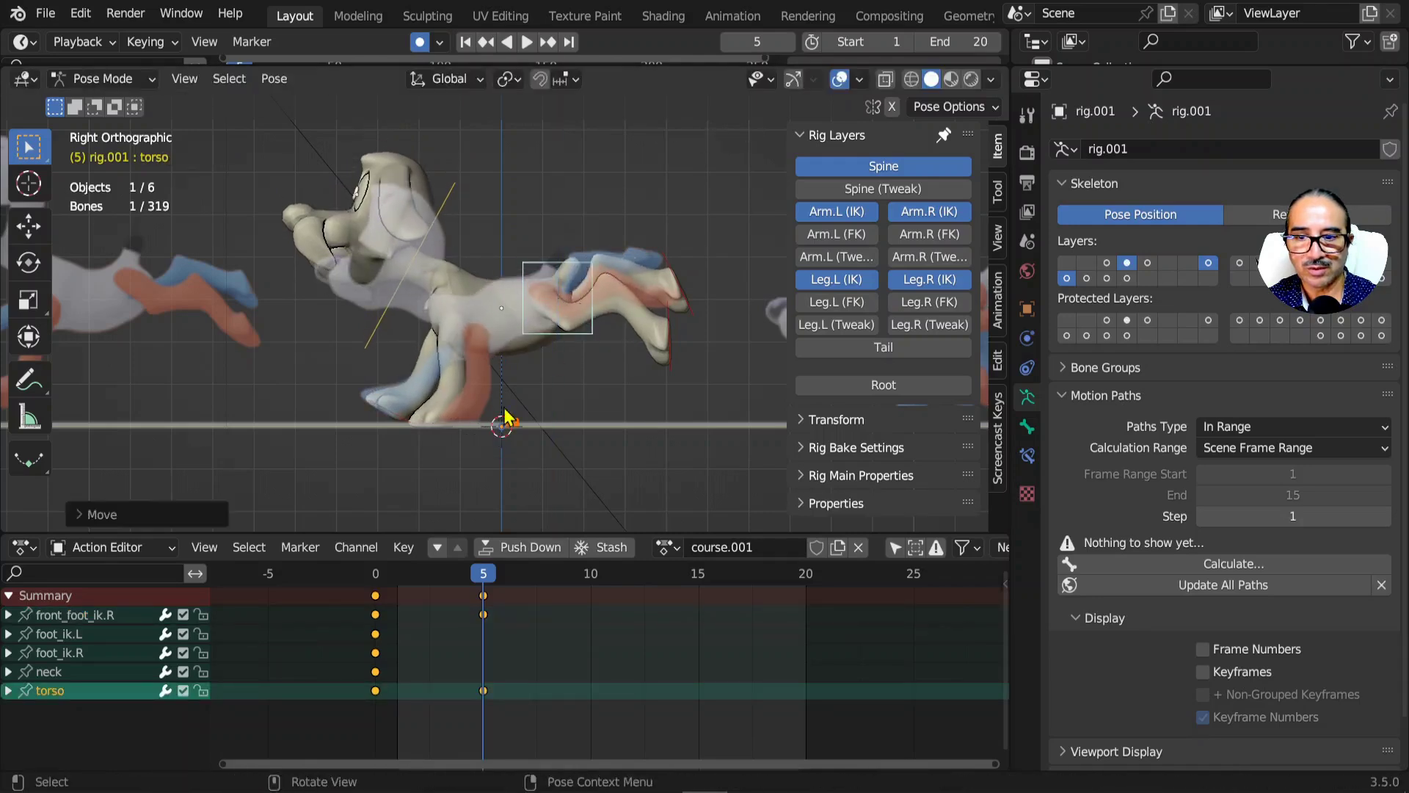
- Nudge the hip box at frame 0 against the reference body, and return to frame 5
{"action": "left_click", "coordinate": [478, 435]}
{"action": "scroll", "coordinate": [484, 441], "scroll_direction": "up", "scroll_amount": 2}
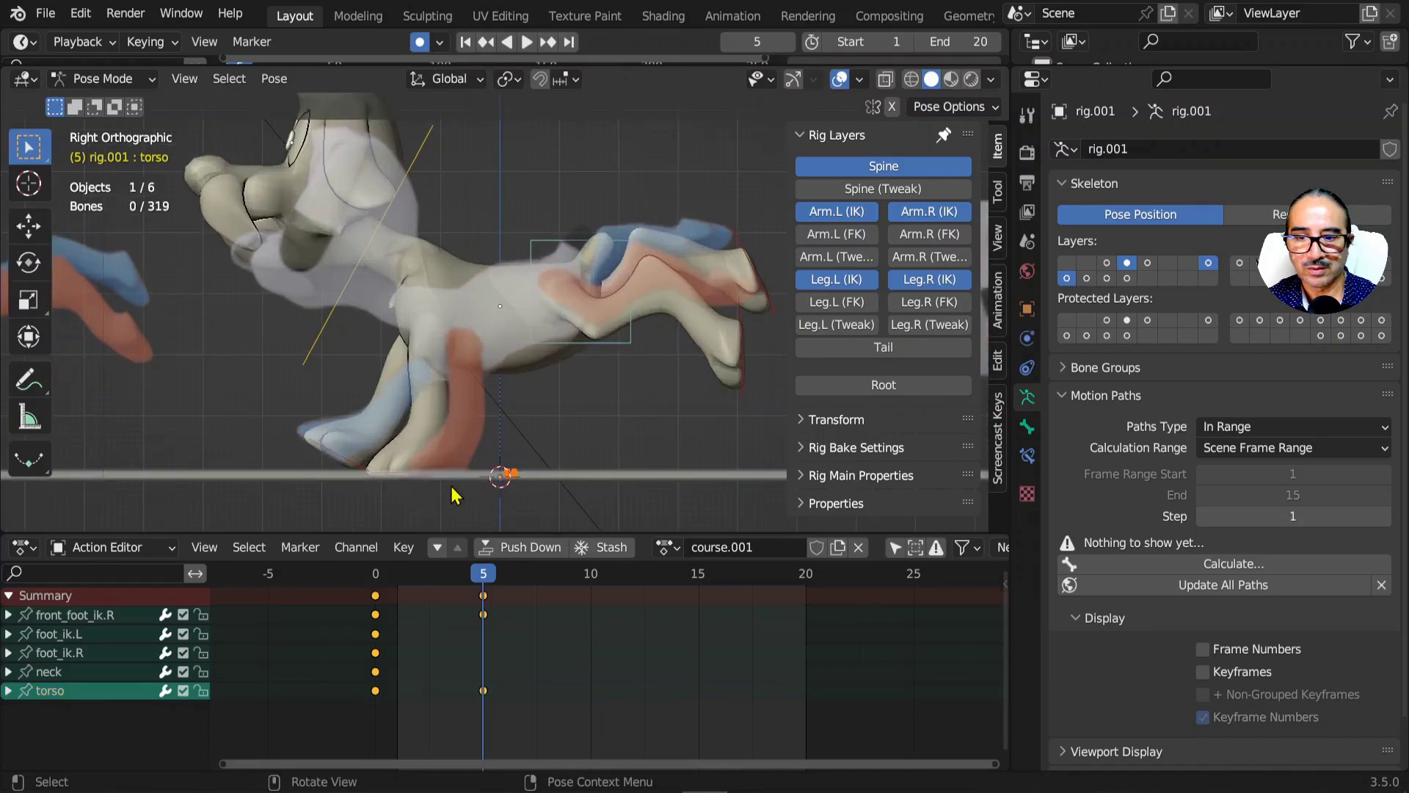
{"action": "scroll", "coordinate": [586, 332], "scroll_direction": "down", "scroll_amount": 2}
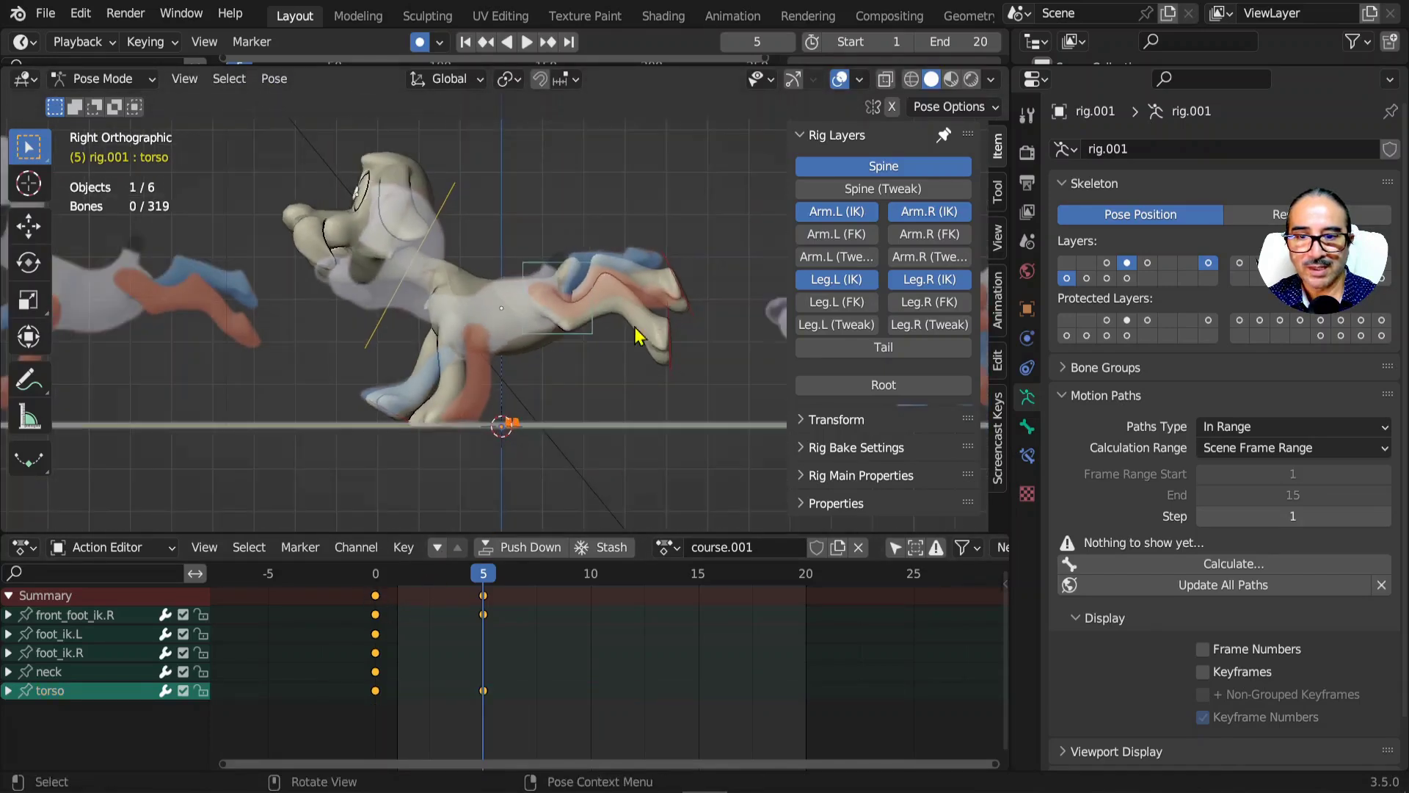
{"action": "left_click", "coordinate": [579, 332]}
{"action": "key", "text": "Down"}
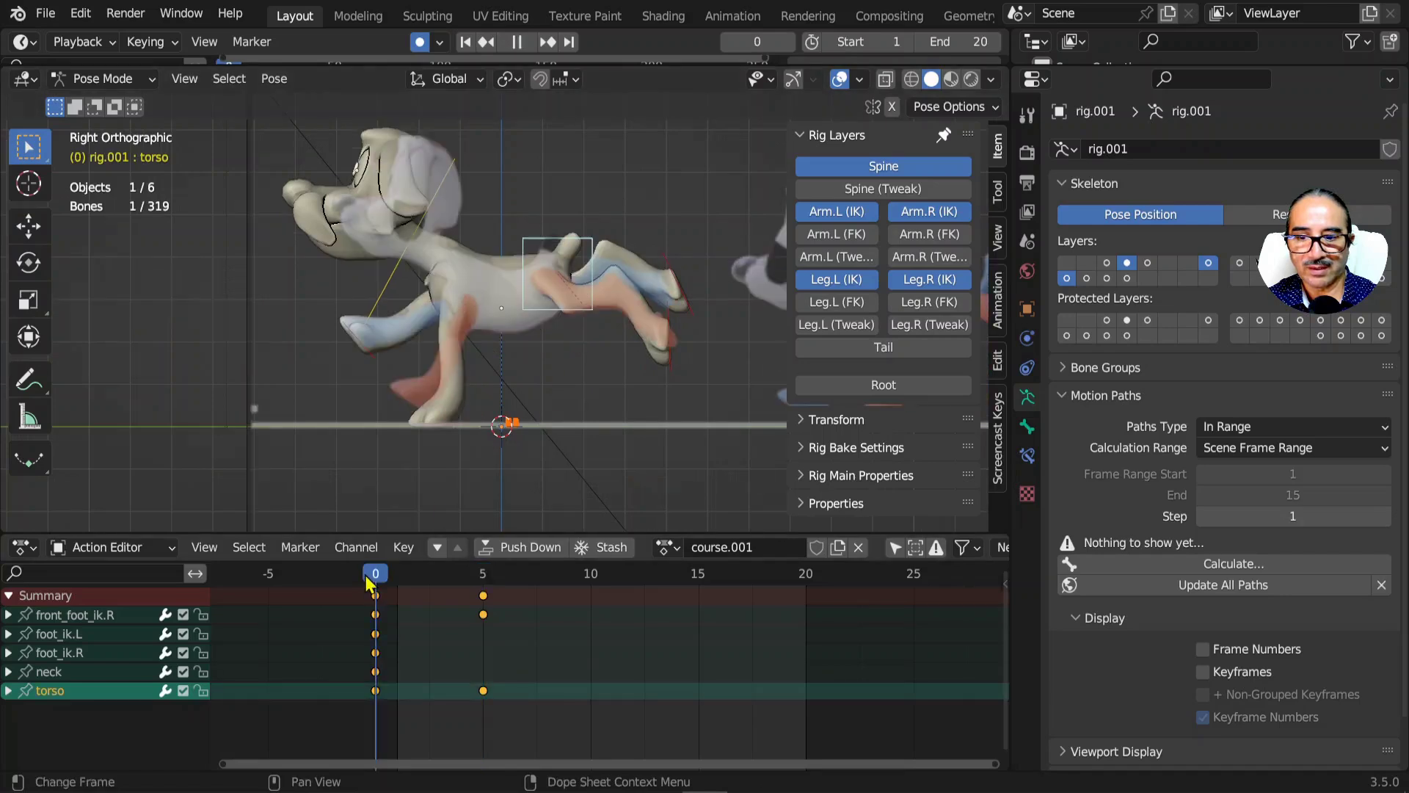
{"action": "key", "text": "g"}
{"action": "left_click", "coordinate": [576, 339]}
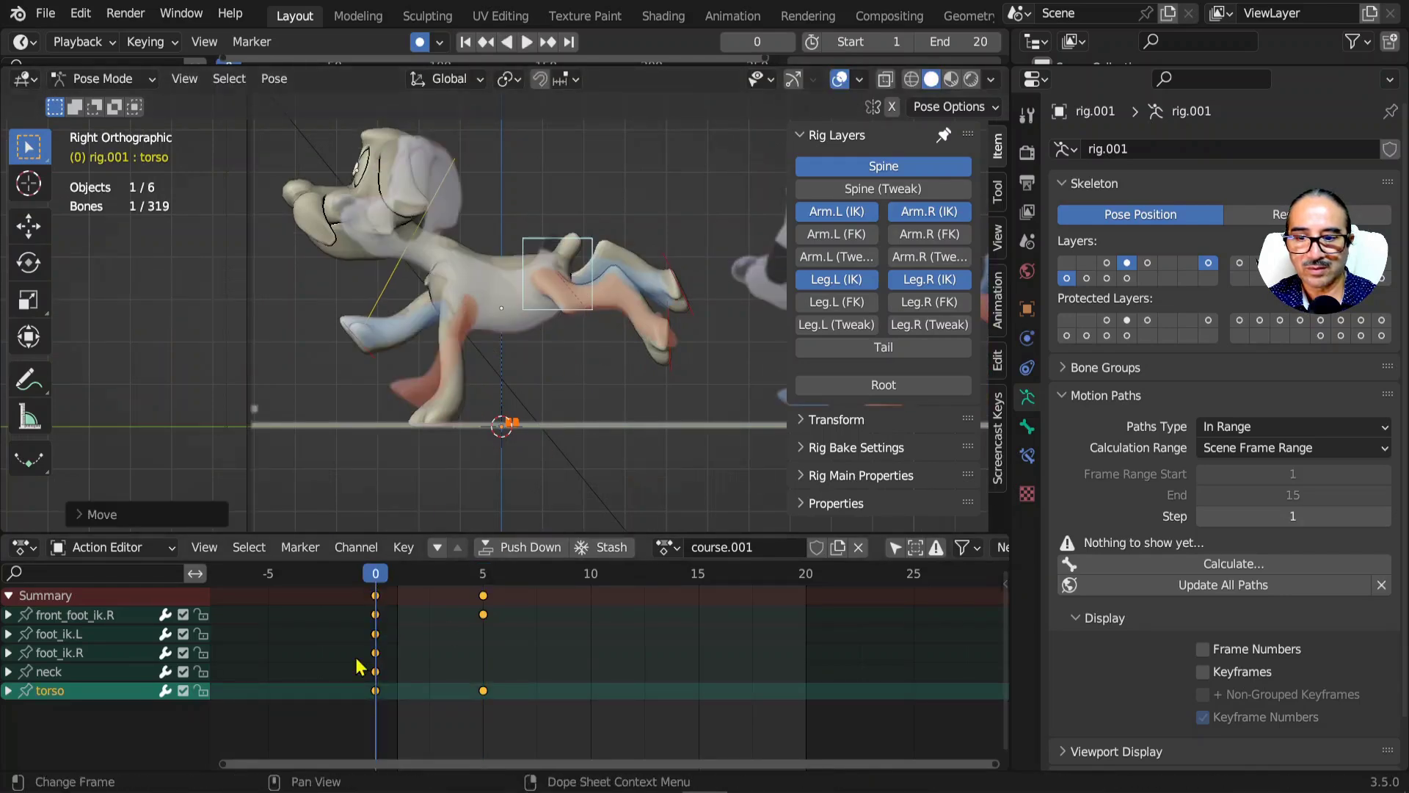
{"action": "left_click", "coordinate": [483, 587]}
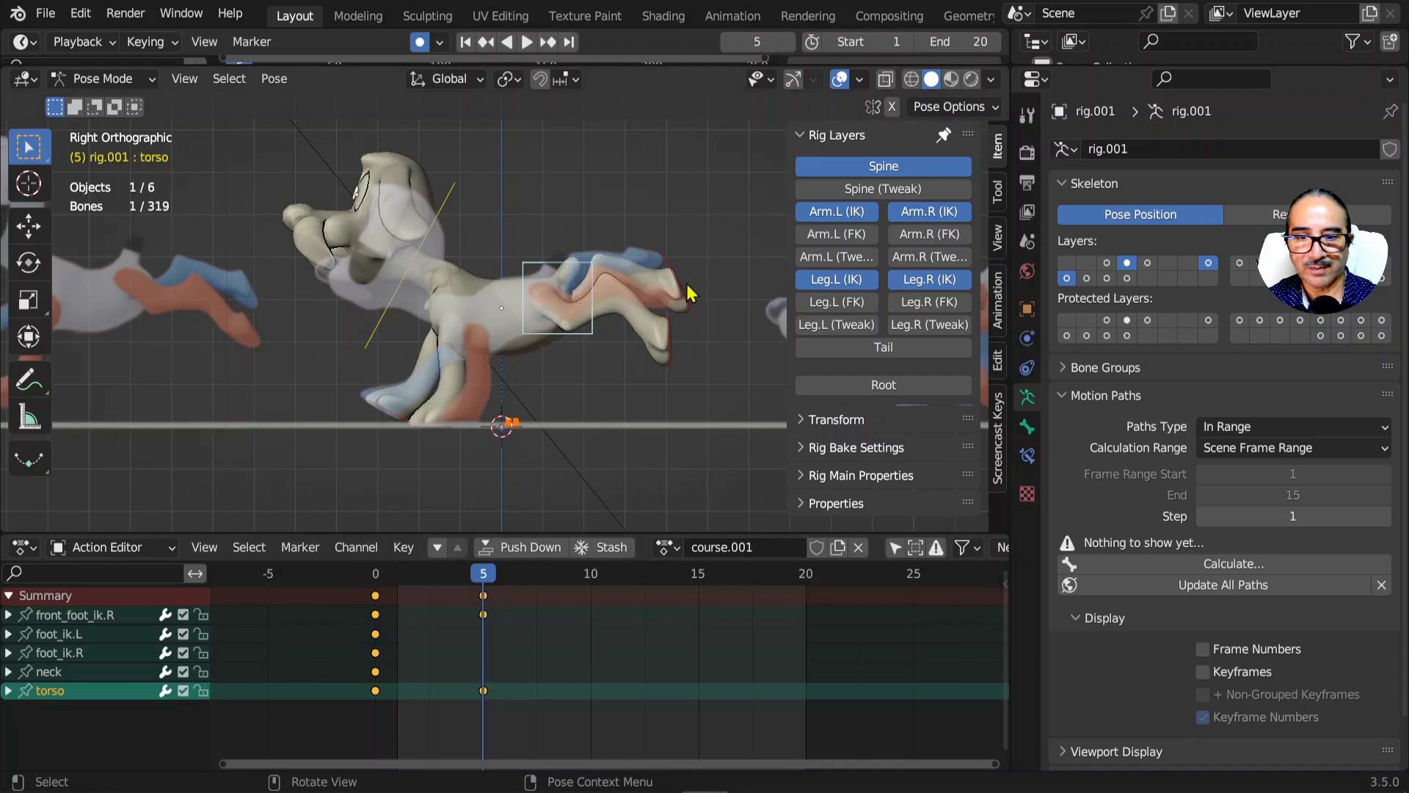
- Select the right hind foot and limit the Action Editor to the channels of selected bones
{"action": "left_click", "coordinate": [690, 315]}
{"action": "scroll", "coordinate": [834, 552], "scroll_direction": "down", "scroll_amount": 2}
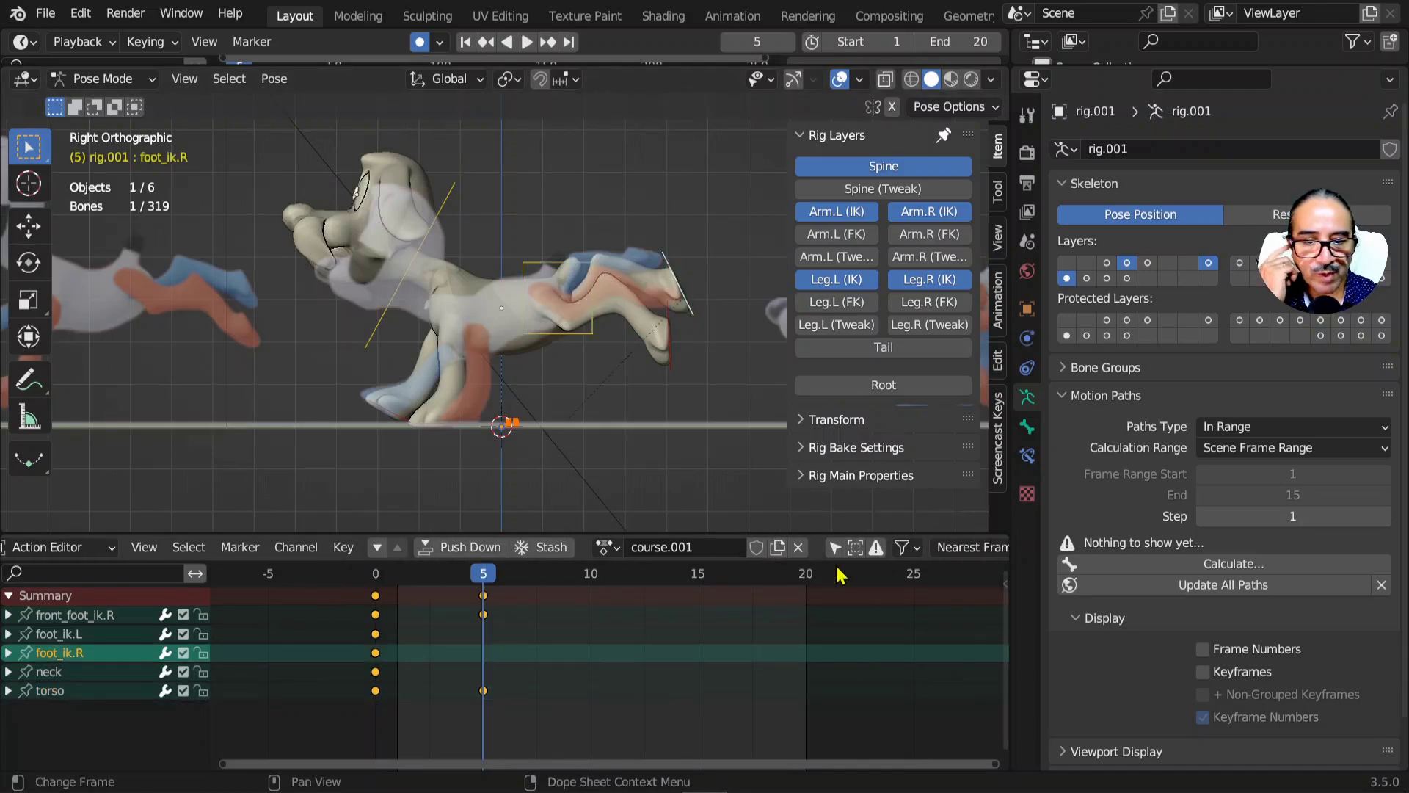
{"action": "left_click", "coordinate": [836, 549]}
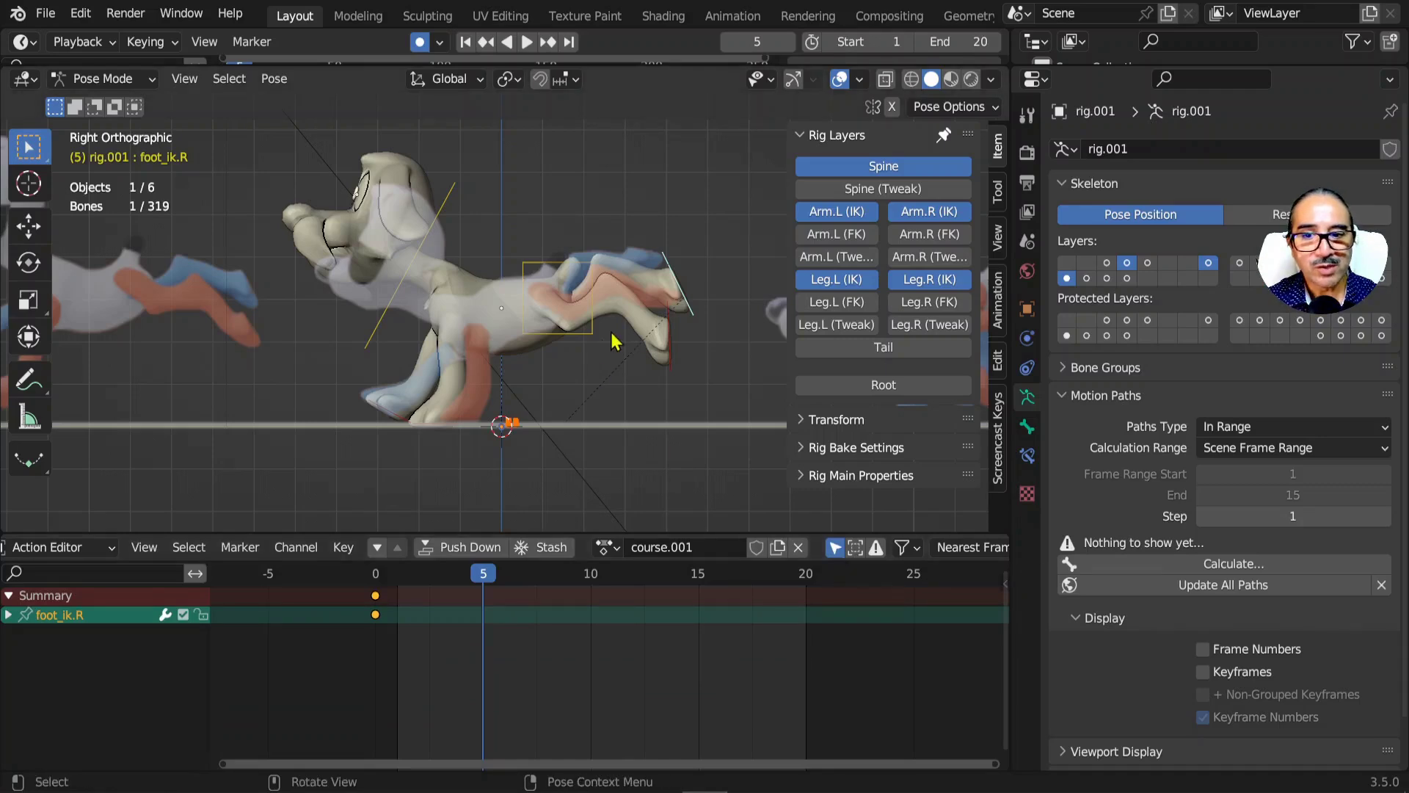
- At frame 5, move the left hind foot slightly forward and down
{"action": "key", "text": "g"}
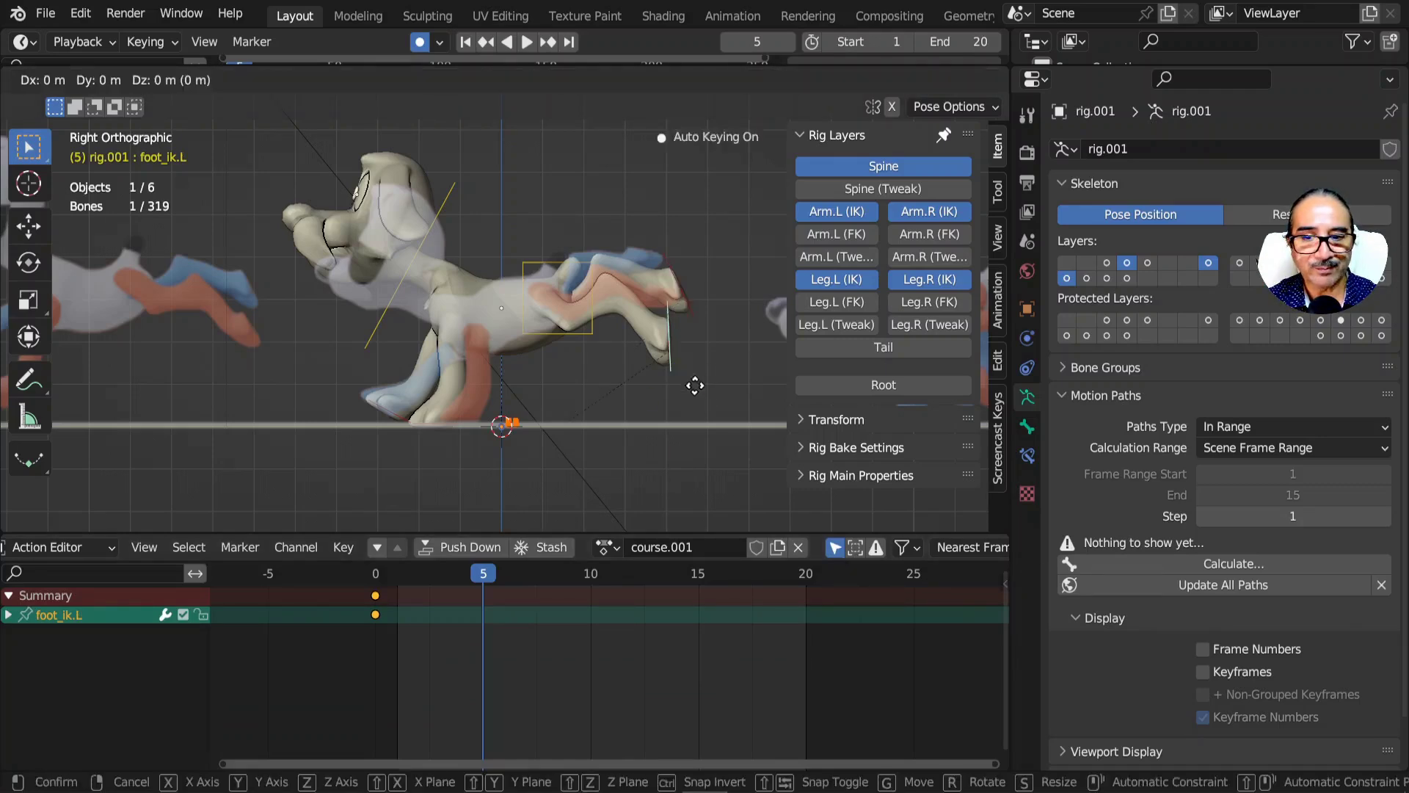
{"action": "left_click", "coordinate": [692, 394]}
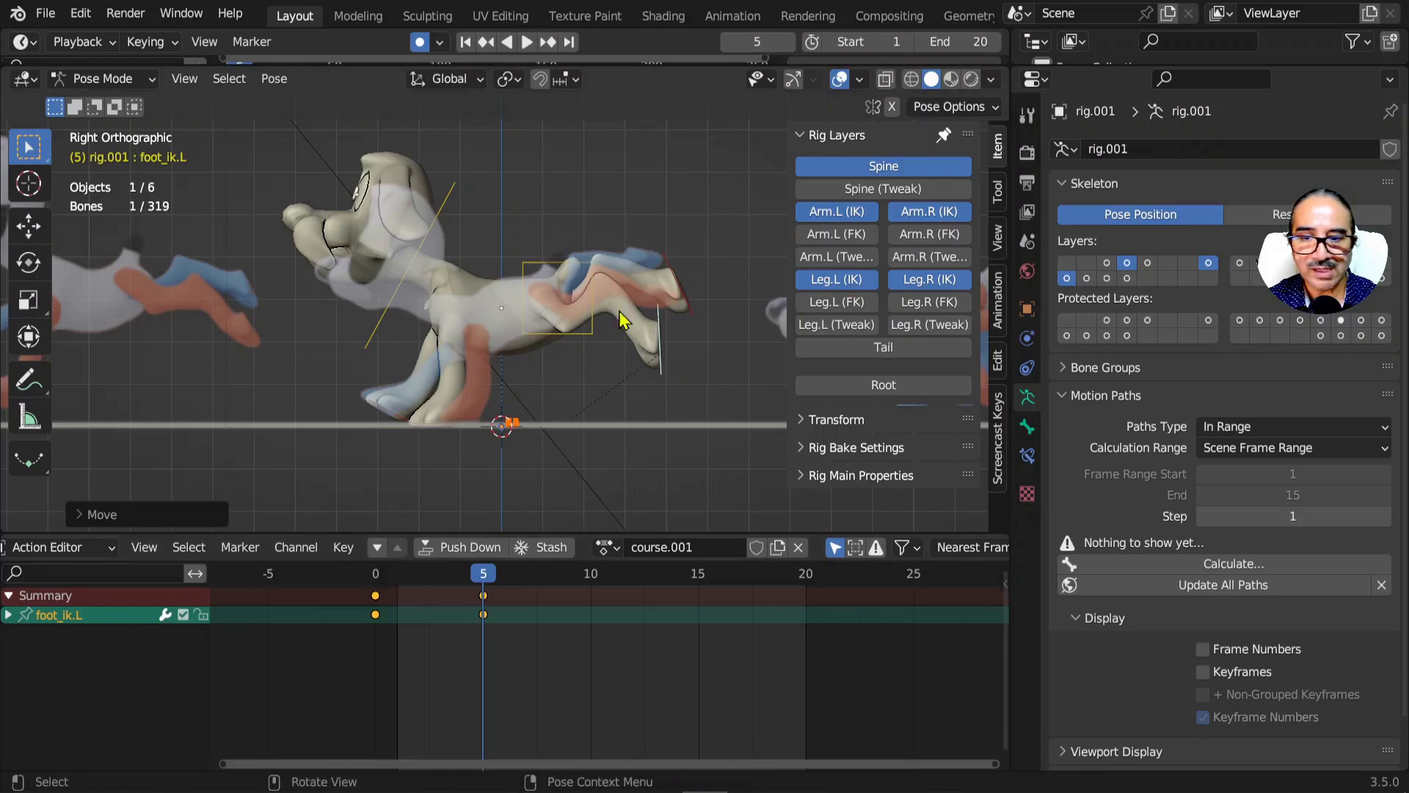
{"action": "left_click", "coordinate": [675, 288]}
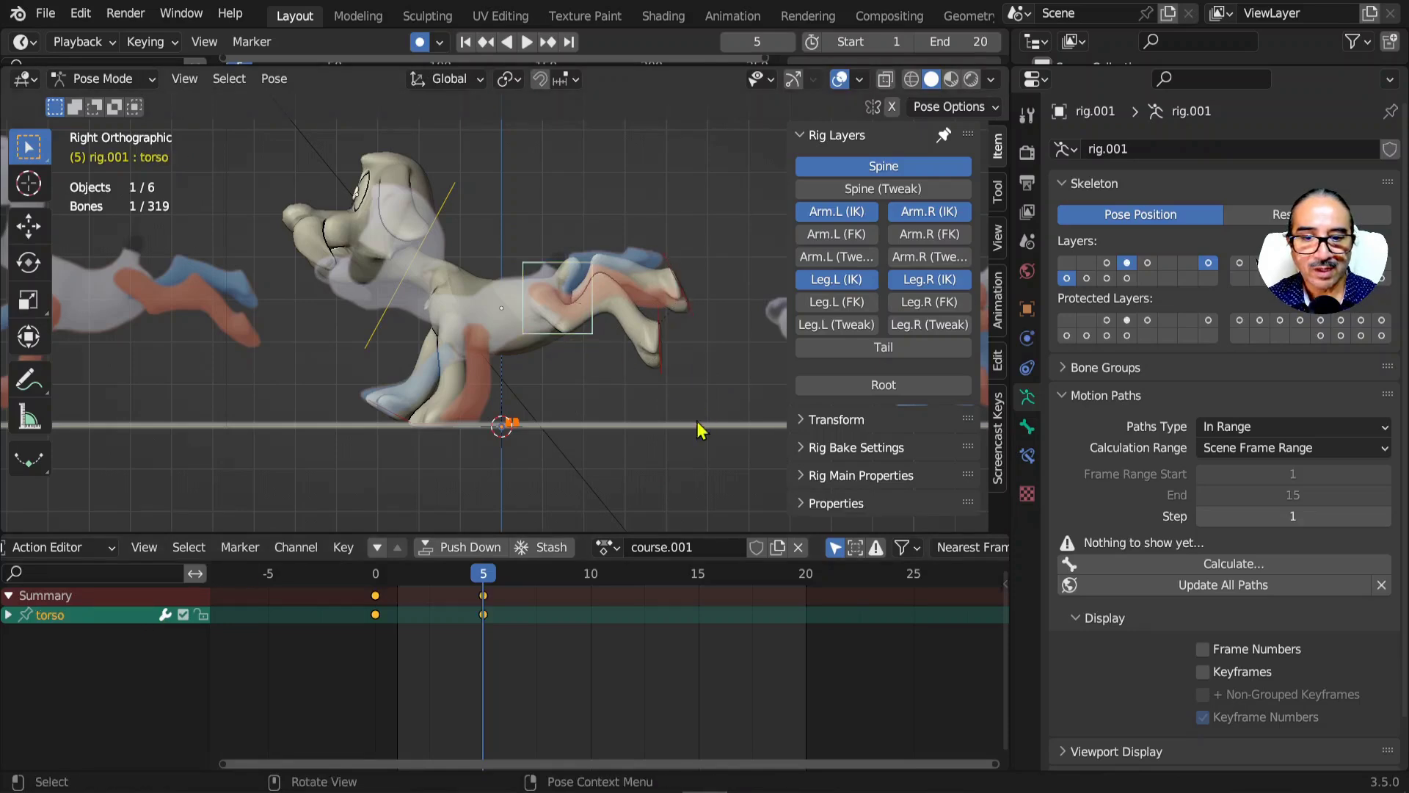
- Show the channels of all keyed controls again and select the neck and right hind foot through their channel names
{"action": "key", "text": "a"}
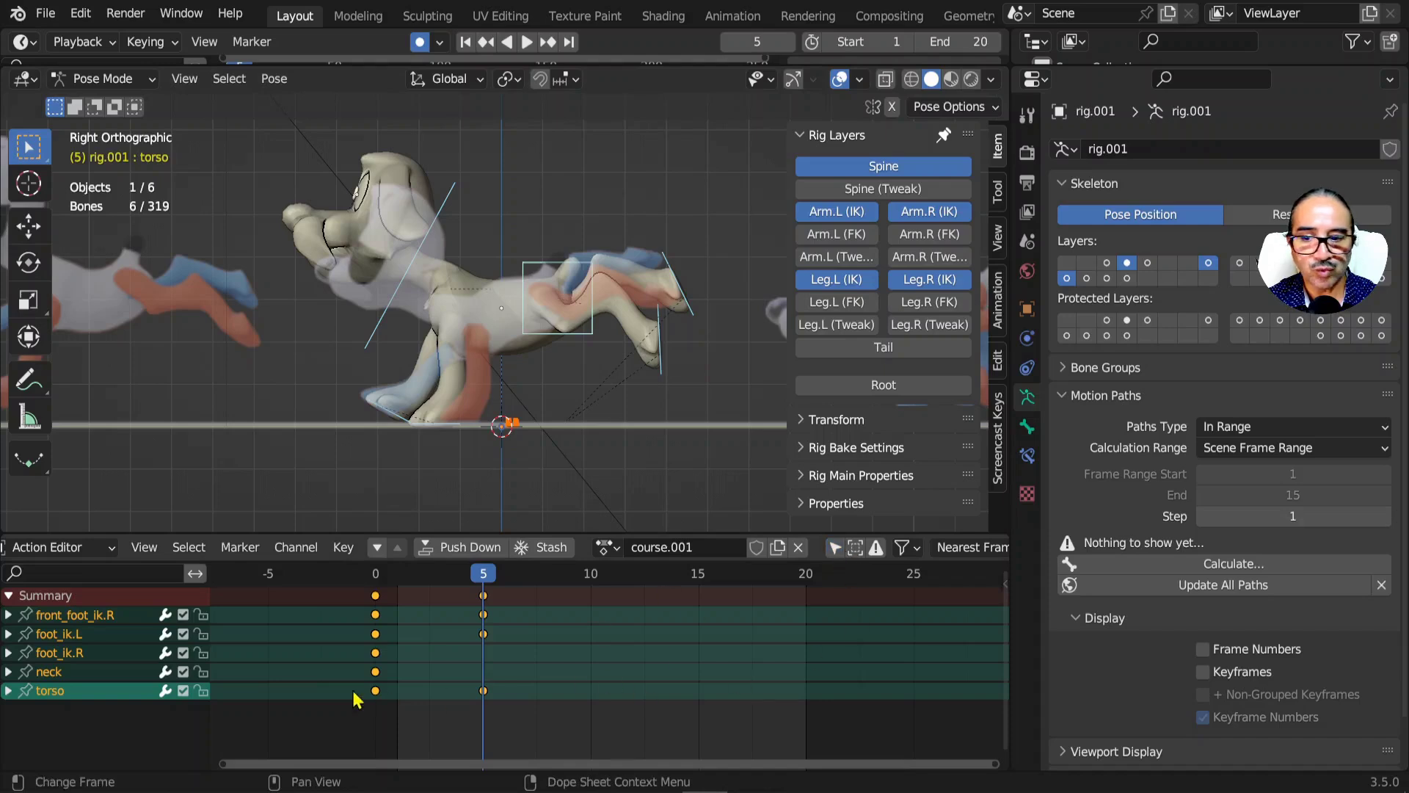
{"action": "left_click", "coordinate": [94, 675]}
{"action": "left_click", "coordinate": [88, 653]}
{"action": "left_click", "coordinate": [86, 674]}
{"action": "left_click", "coordinate": [103, 652]}
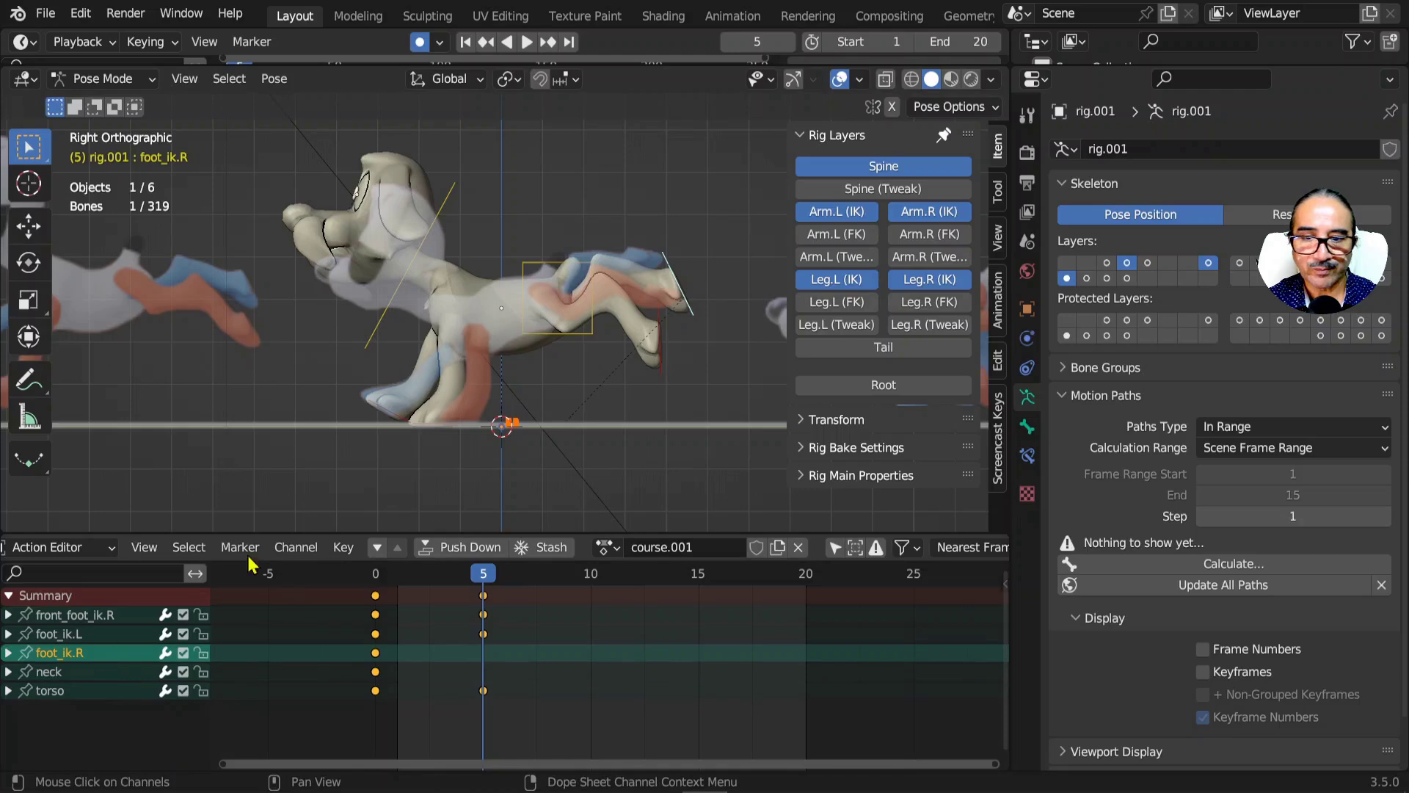
{"action": "left_click", "coordinate": [107, 674]}
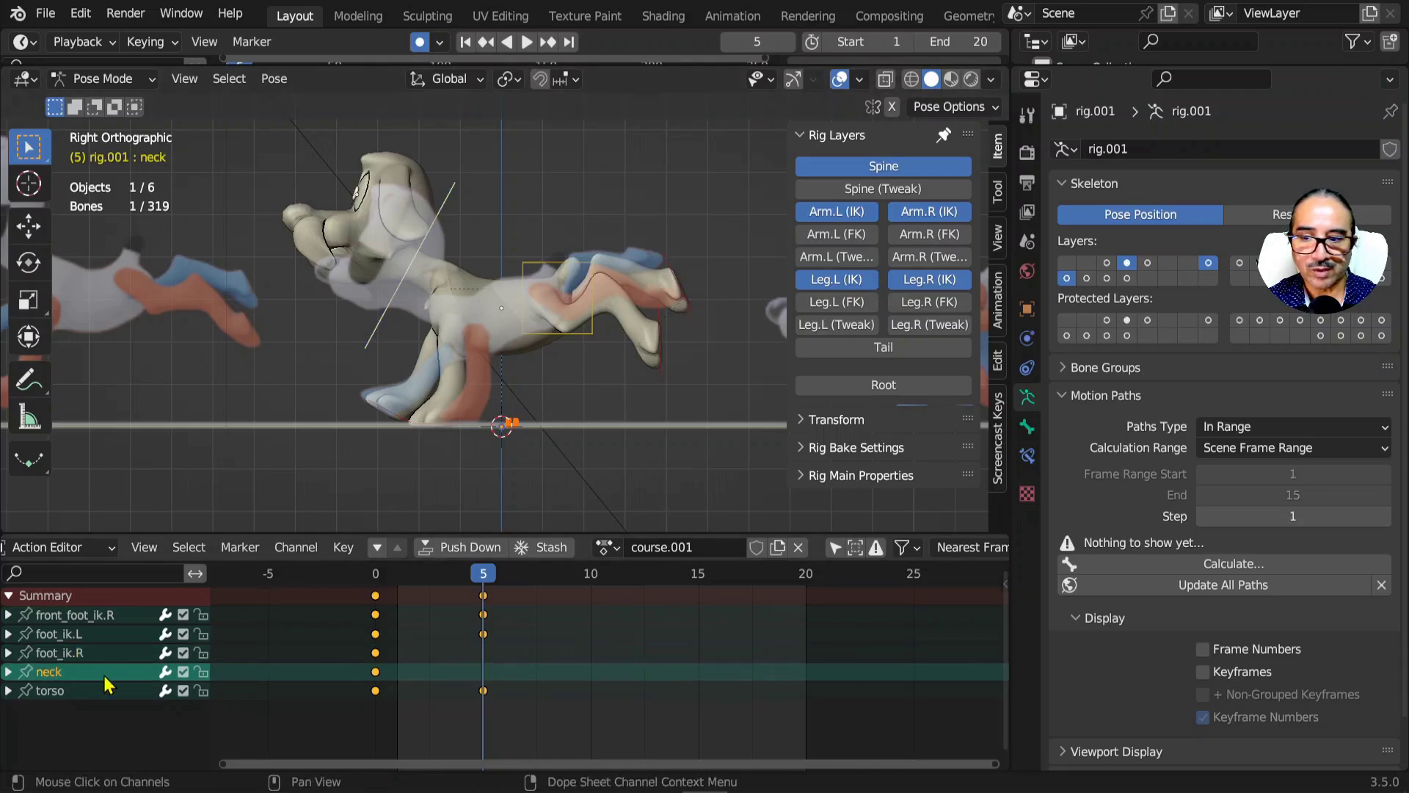
- At frame 5, move the right hind foot up onto the reference's blue hind leg
{"action": "left_click", "coordinate": [88, 652]}
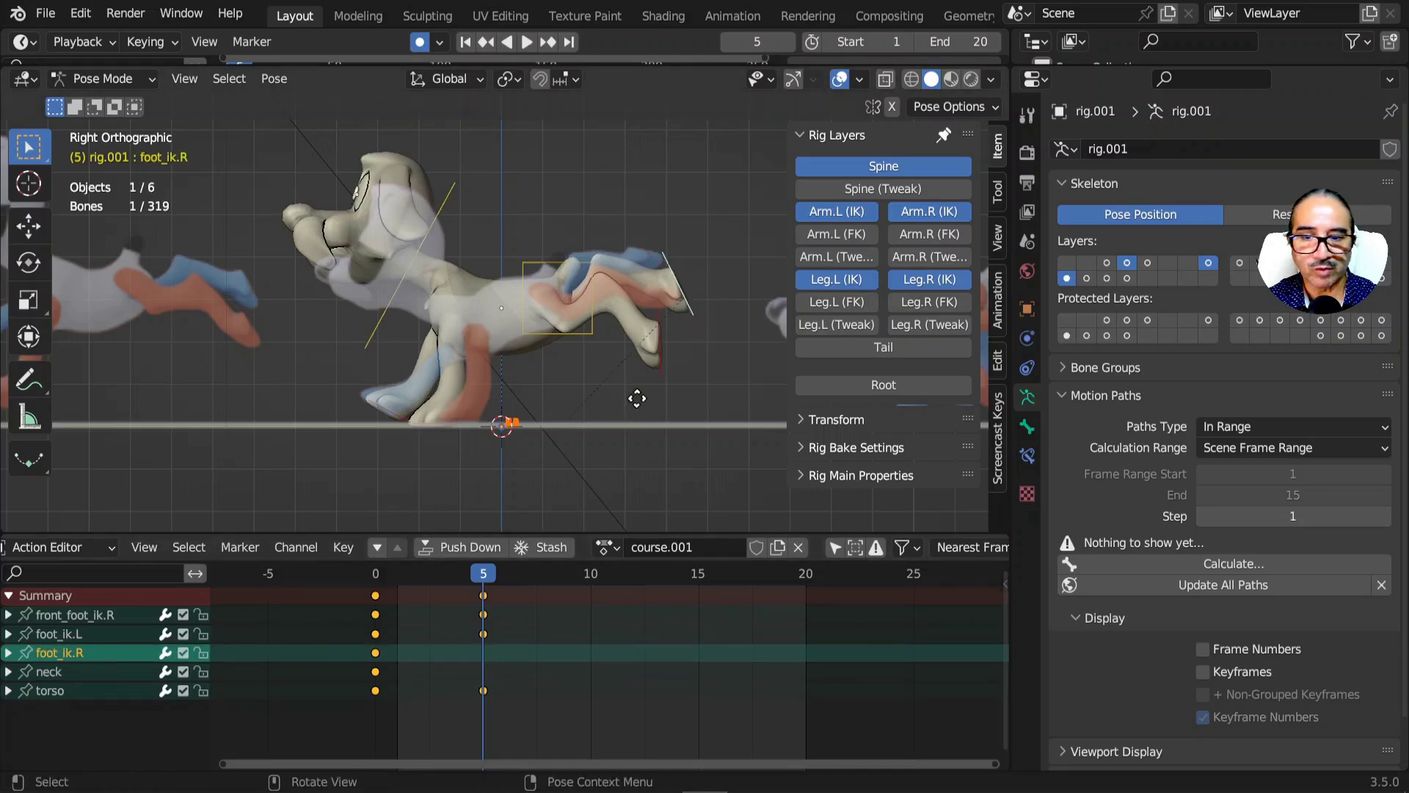
{"action": "key", "text": "g"}
{"action": "left_click", "coordinate": [623, 380]}
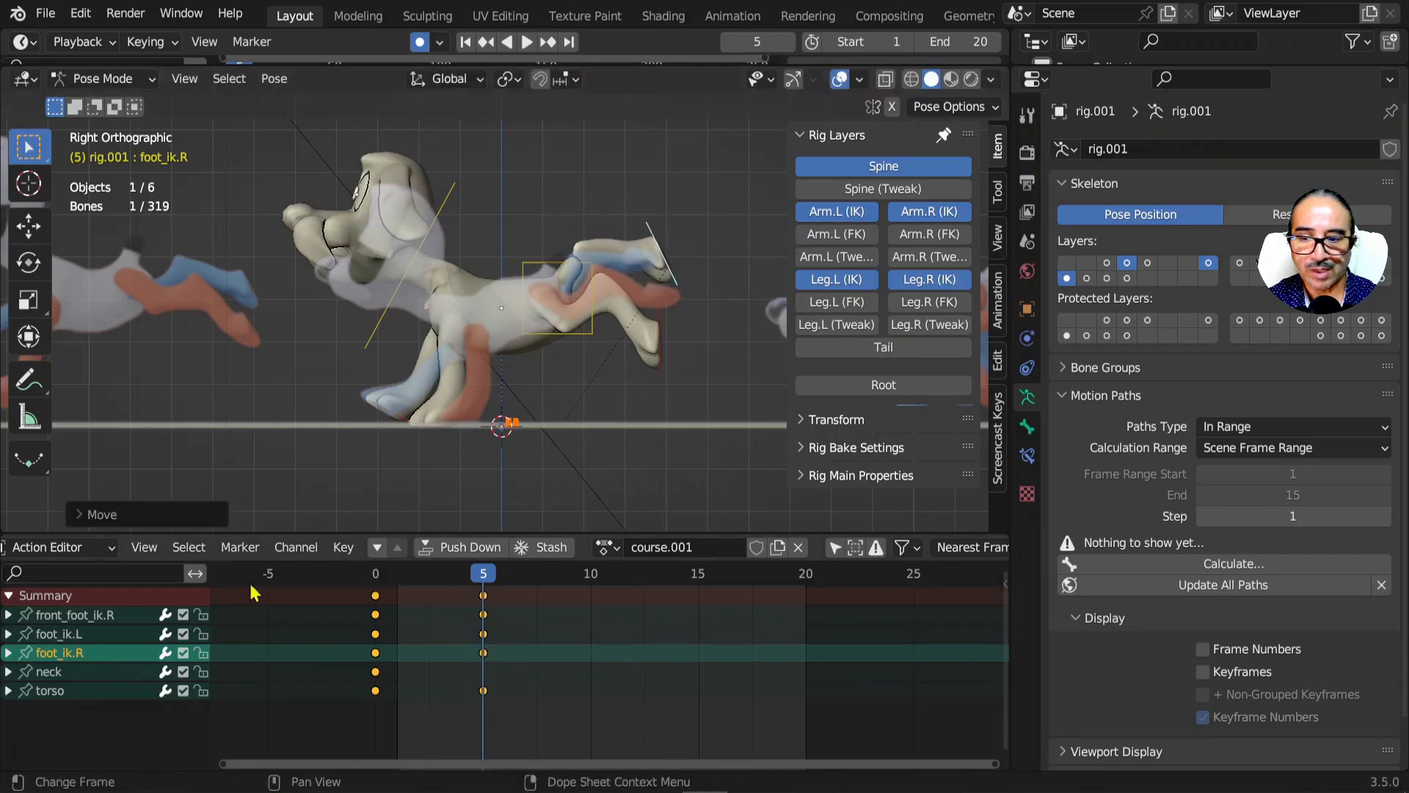
- At frame 5, lower the neck ring and rotate it slightly to match the reference's neck and head
{"action": "left_click", "coordinate": [103, 673]}
{"action": "key", "text": "g"}
{"action": "right_click", "coordinate": [652, 396]}
{"action": "key", "text": "g"}
{"action": "left_click", "coordinate": [665, 417]}
{"action": "key", "text": "r"}
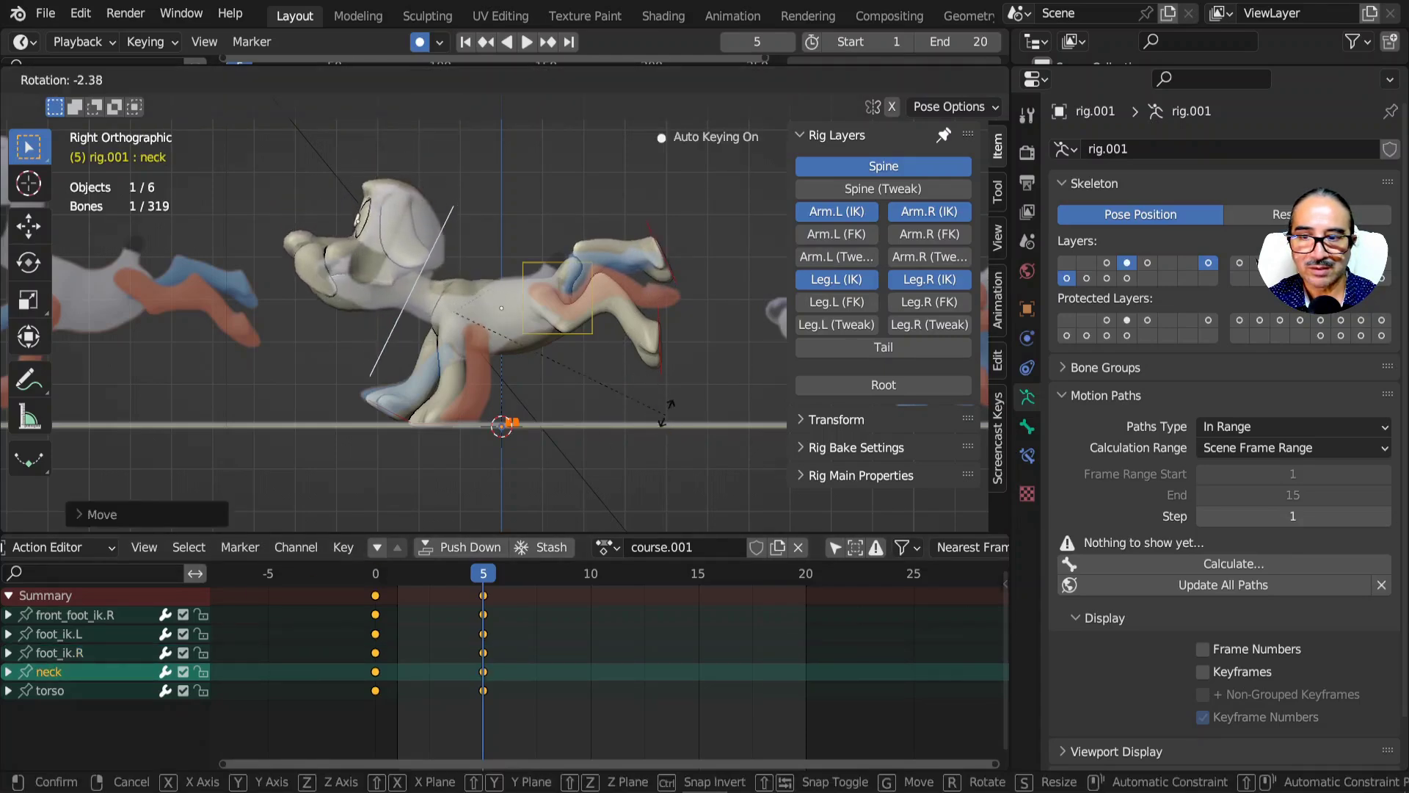
{"action": "left_click", "coordinate": [670, 408]}
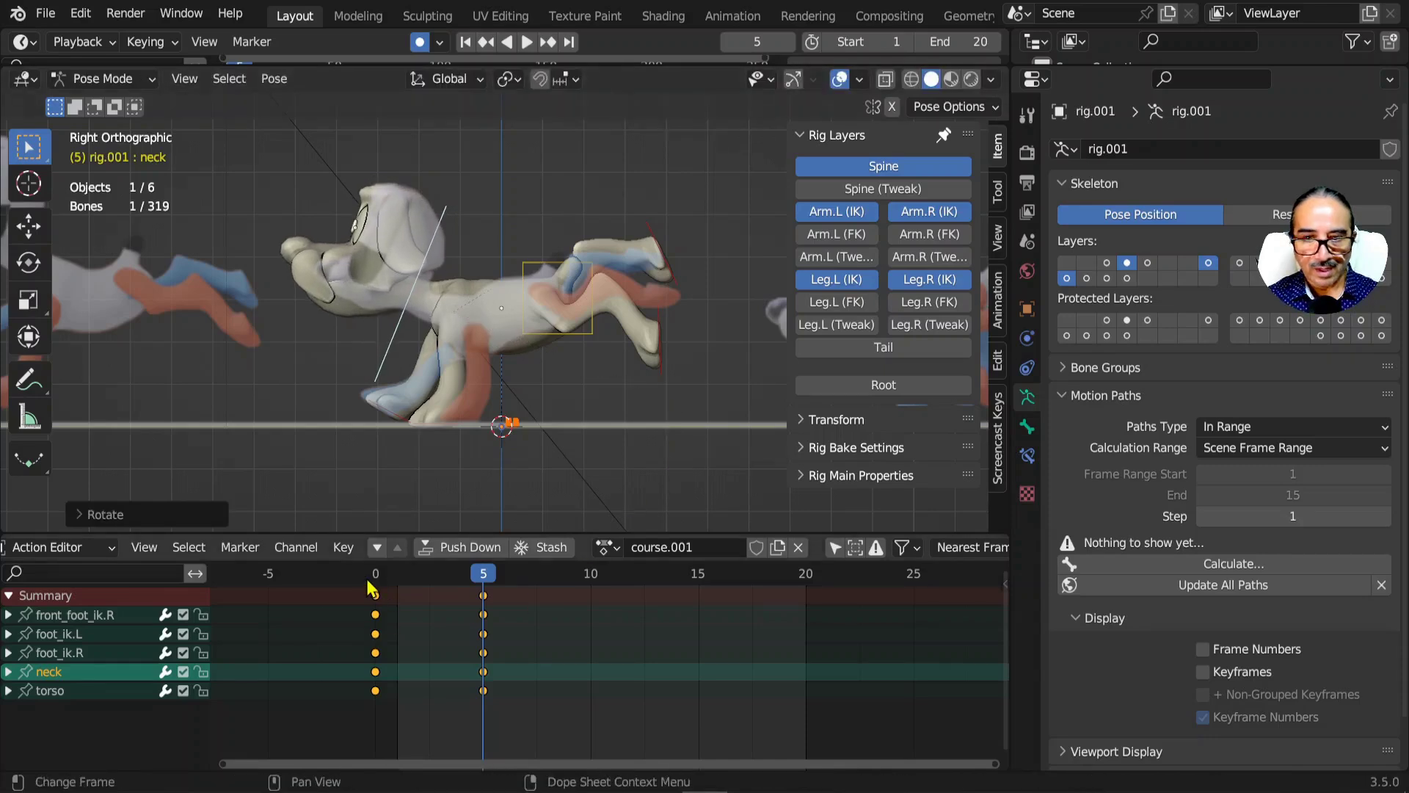
{"action": "left_click", "coordinate": [835, 548]}
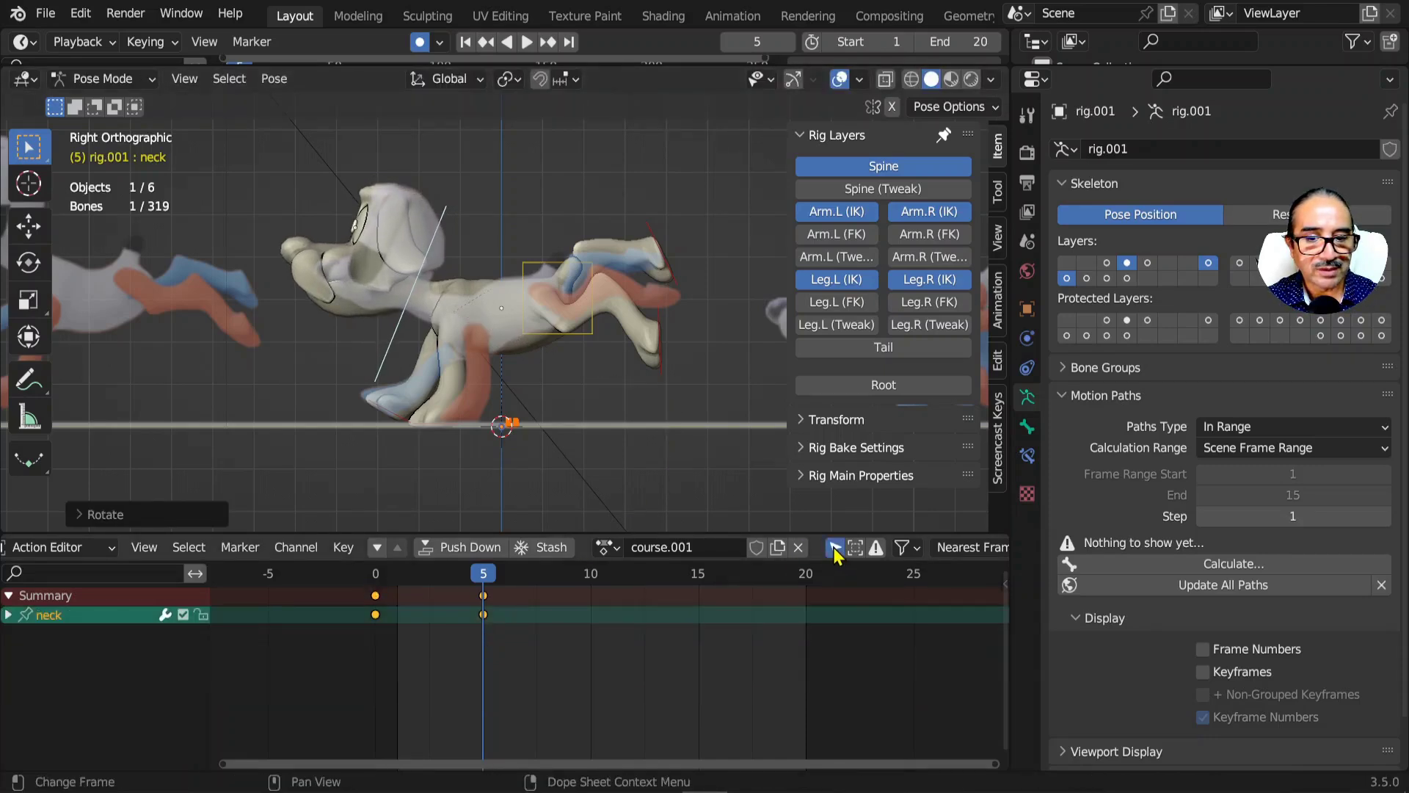
{"action": "left_click", "coordinate": [590, 343]}
{"action": "key", "text": "g"}
{"action": "right_click", "coordinate": [540, 361]}
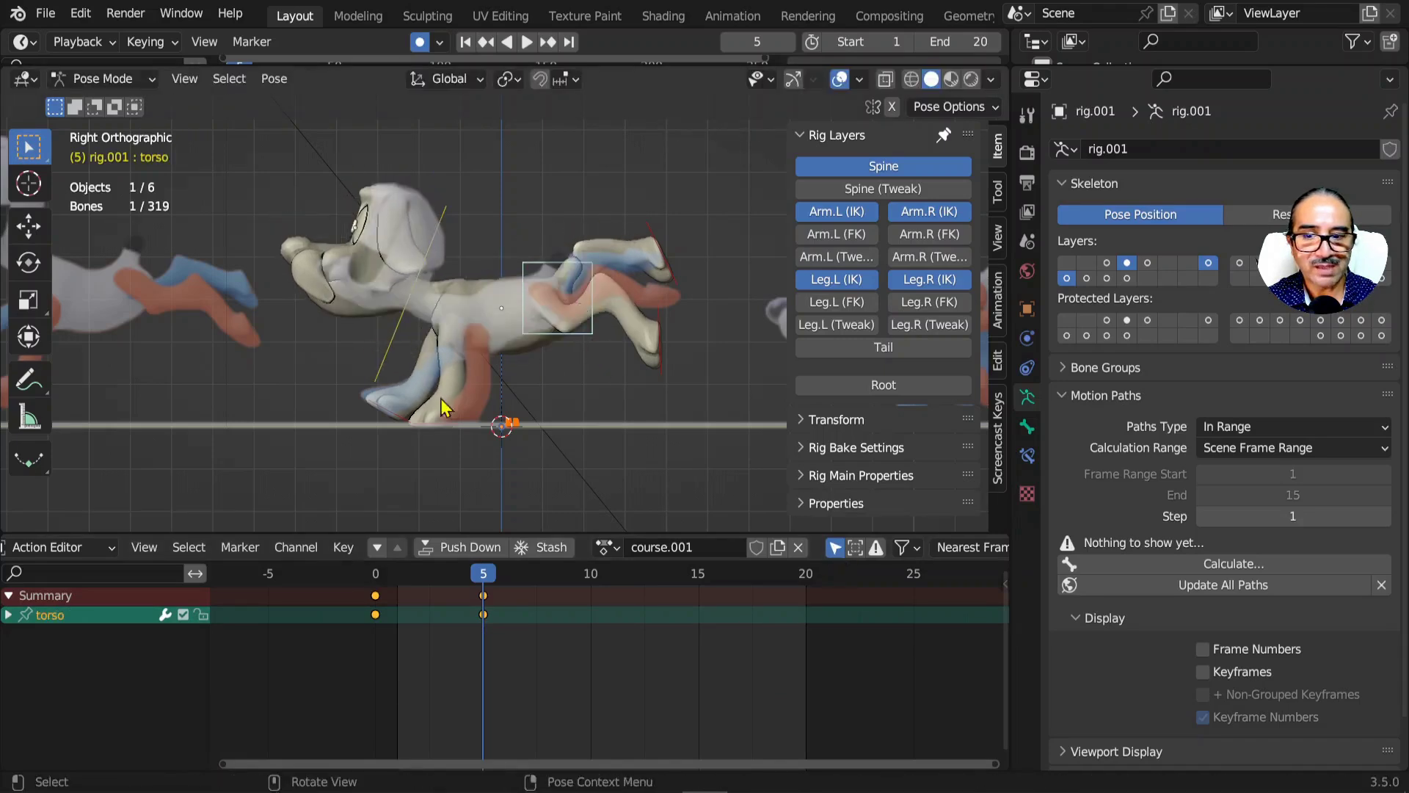
{"action": "left_click", "coordinate": [834, 549]}
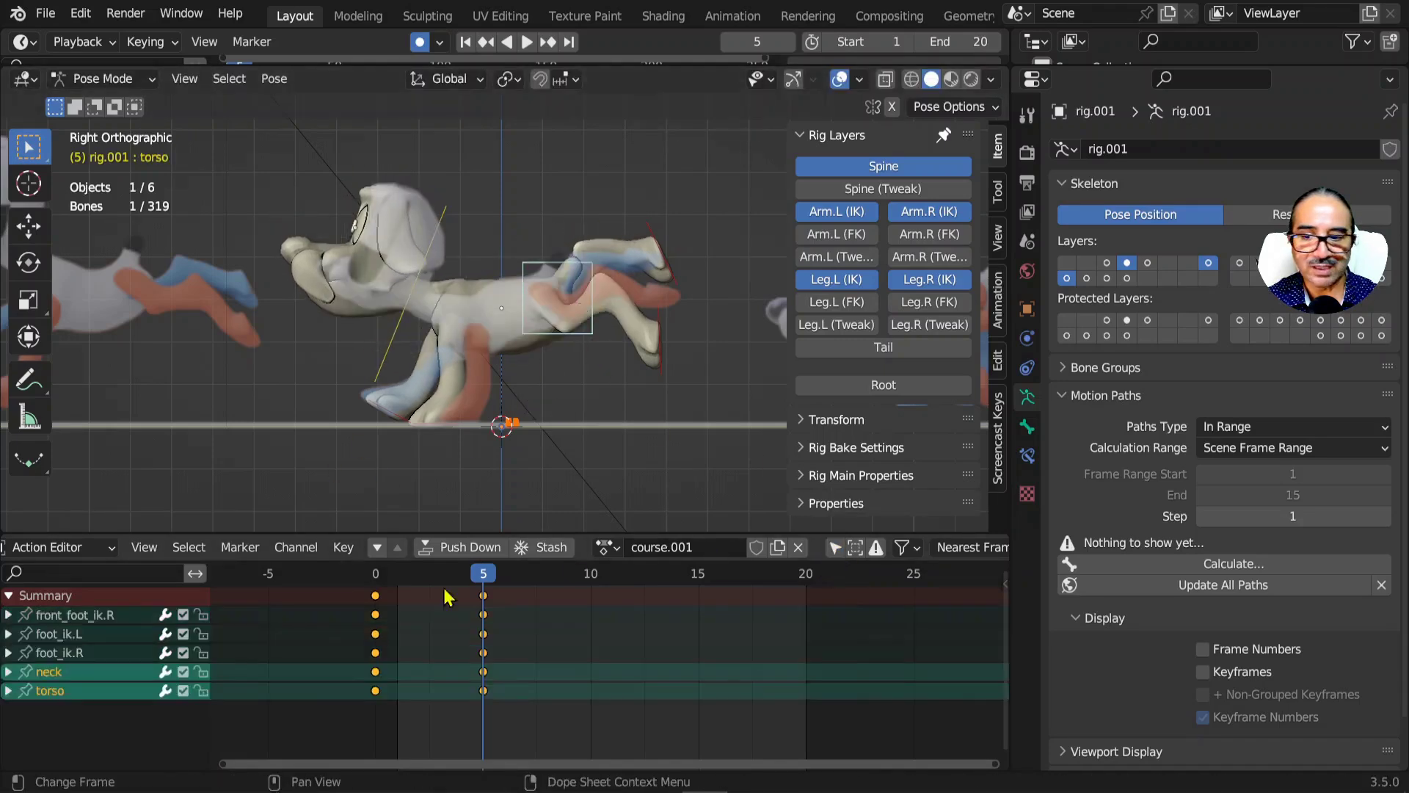
- At frame 5, move and slightly rotate the right front foot to match the reference's blue front paw
{"action": "left_click", "coordinate": [56, 652]}
{"action": "left_click", "coordinate": [56, 634]}
{"action": "left_click", "coordinate": [56, 615]}
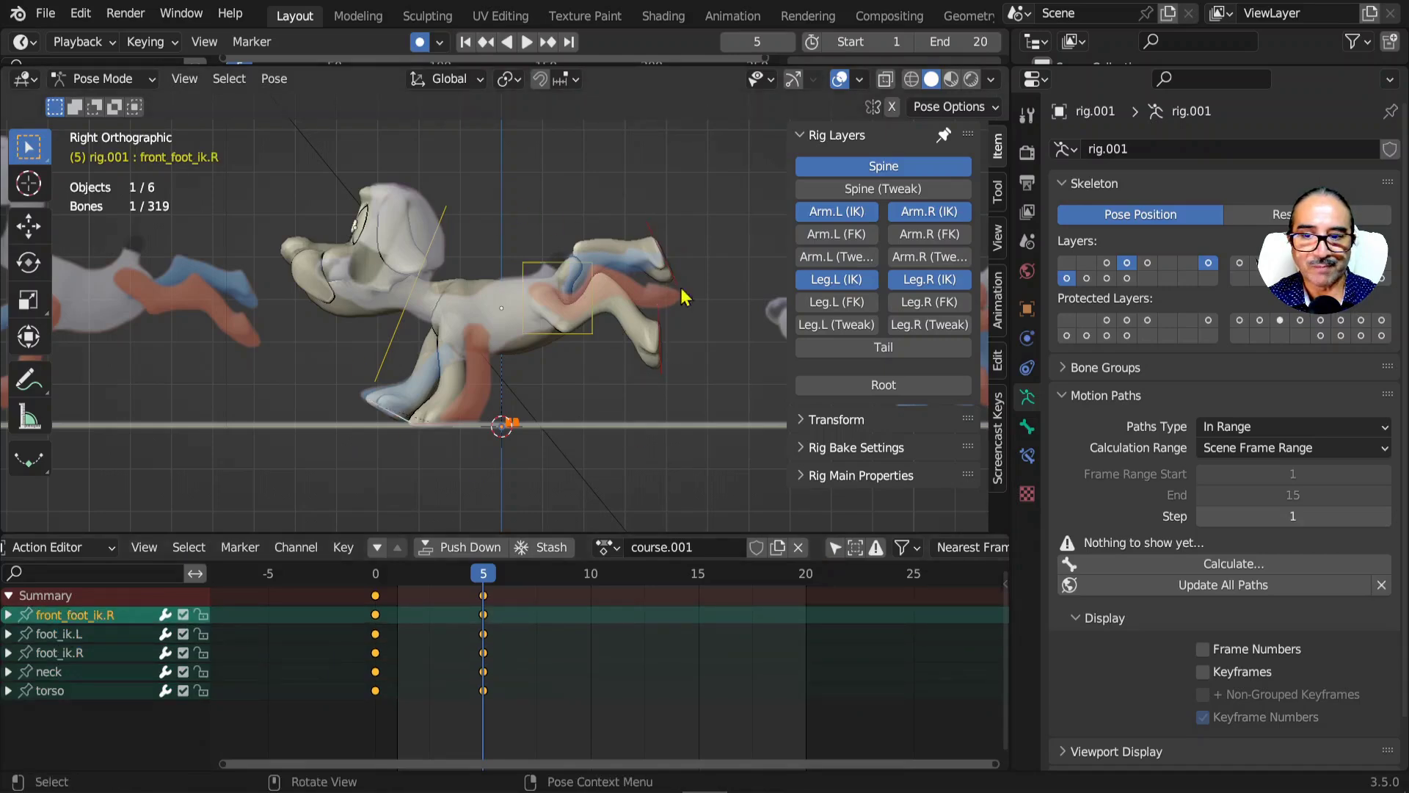
{"action": "key", "text": "g"}
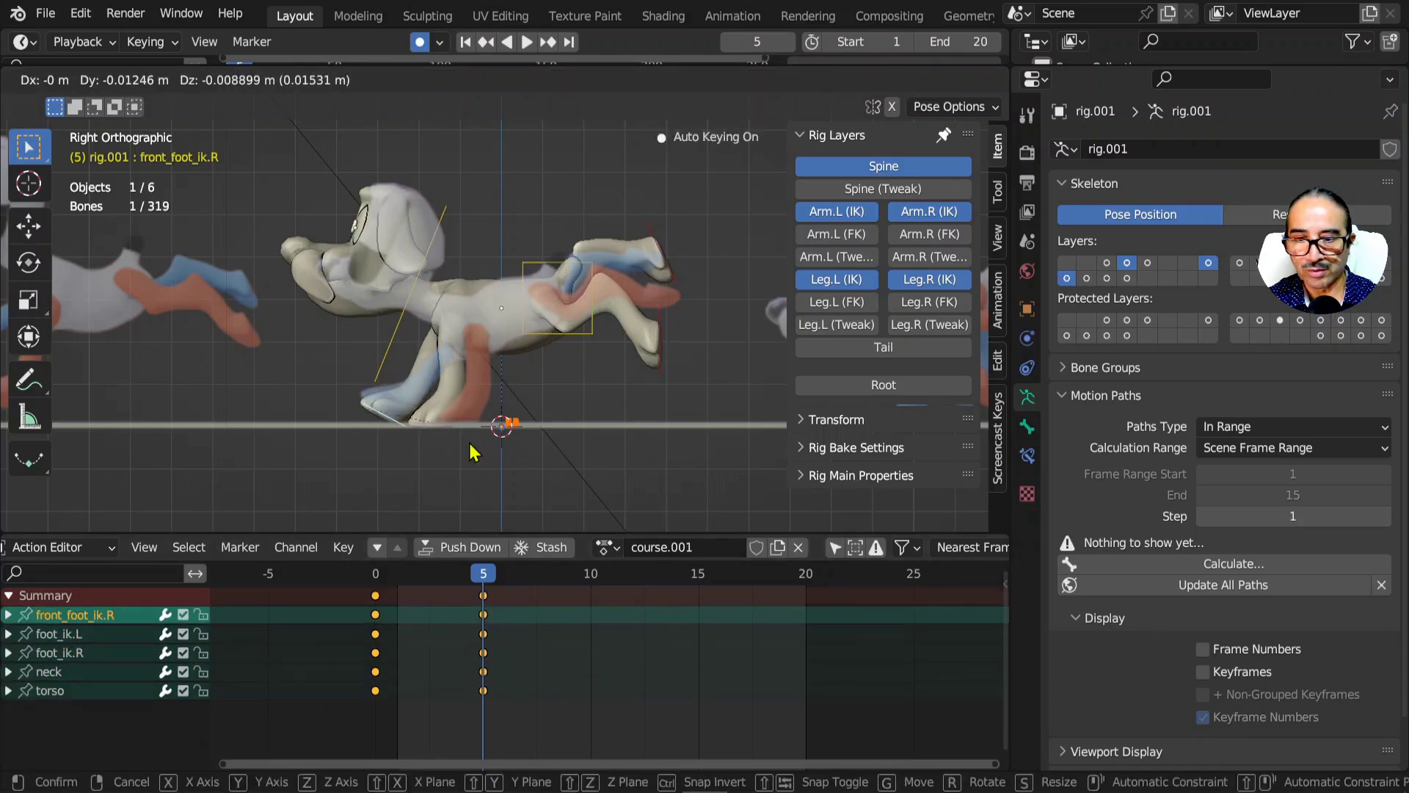
{"action": "left_click", "coordinate": [474, 441]}
{"action": "key", "text": "r"}
{"action": "left_click", "coordinate": [507, 459]}
{"action": "key", "text": "g"}
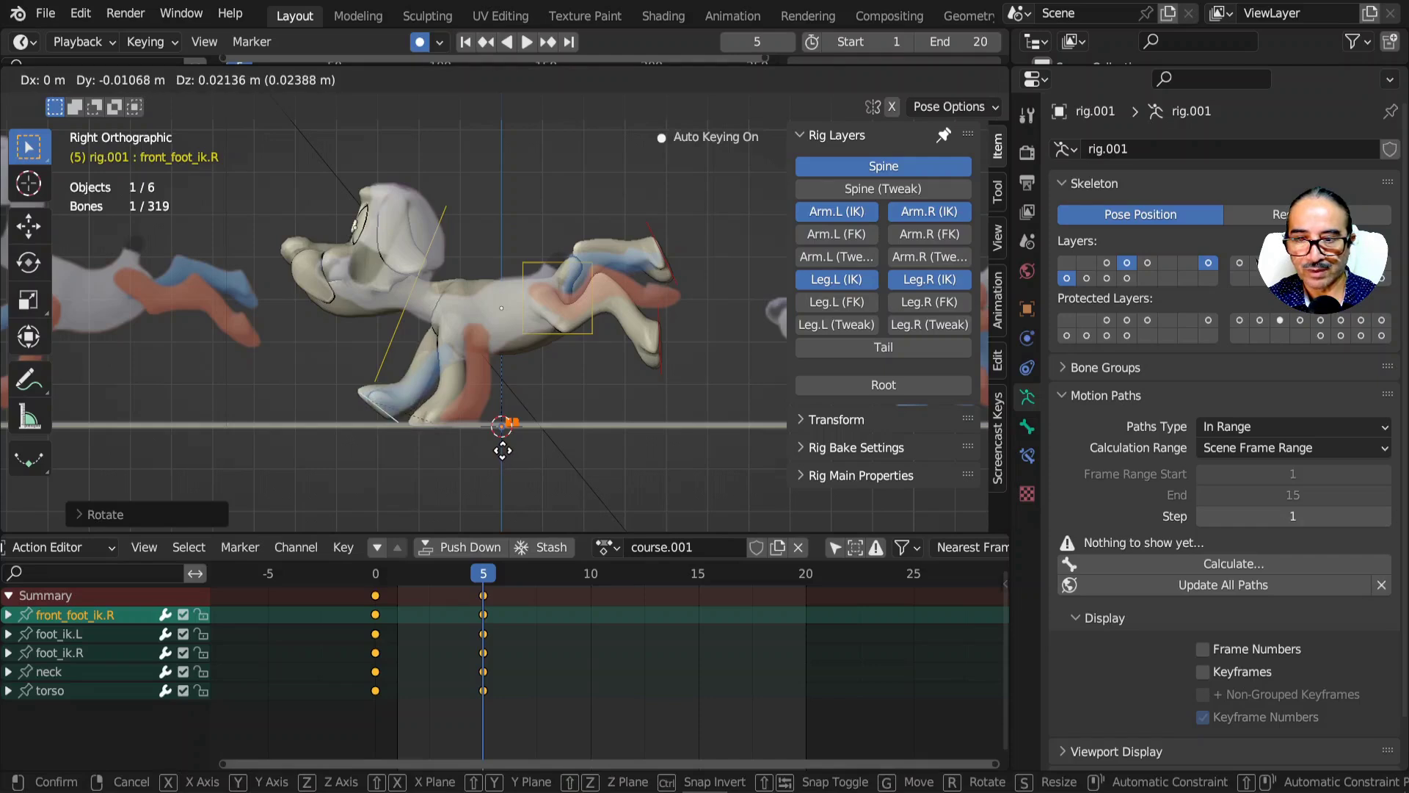
{"action": "left_click", "coordinate": [503, 451]}
- Go to frame 10 and swing the left front foot back with a rotation toward the reference's red foreleg
{"action": "left_click", "coordinate": [66, 633]}
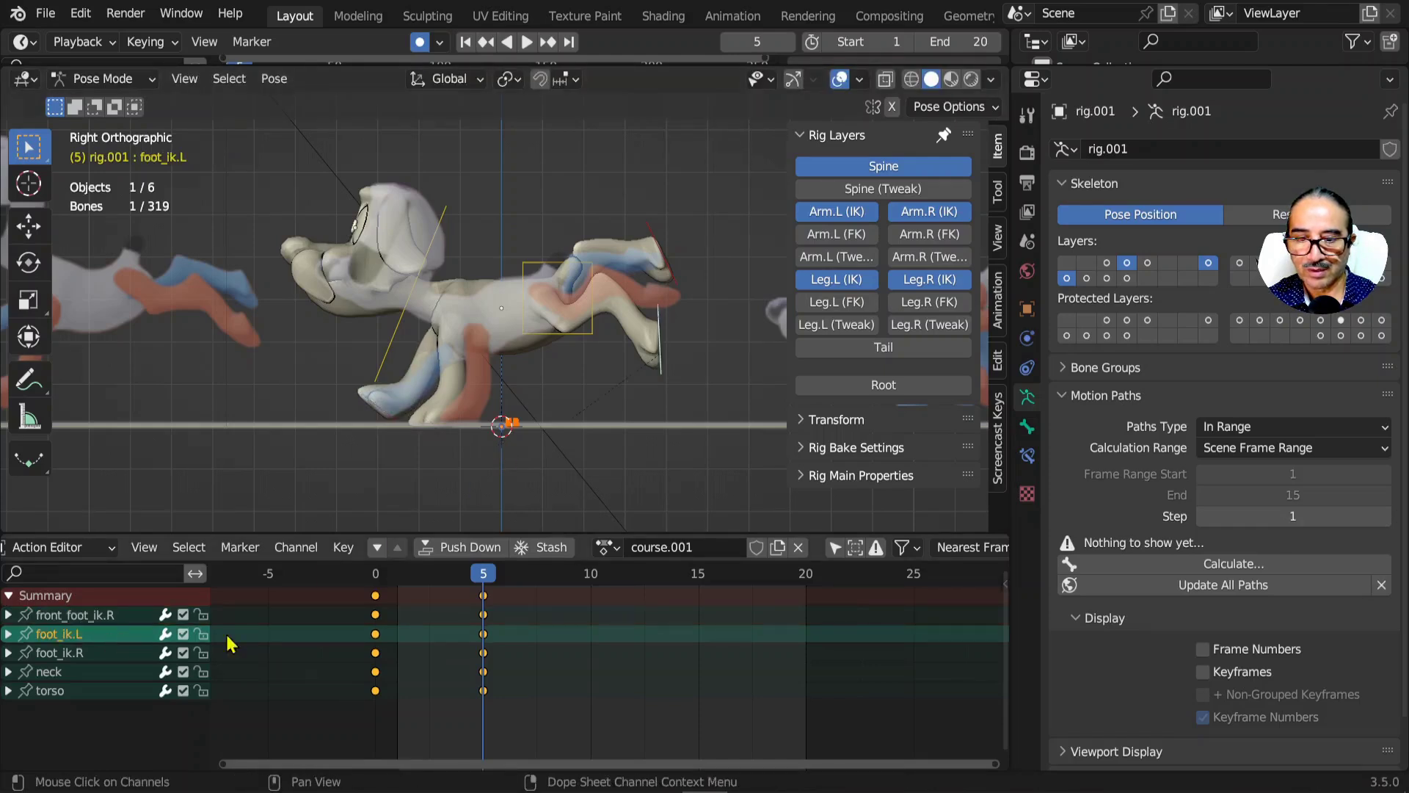
{"action": "left_click", "coordinate": [585, 579]}
{"action": "key", "text": "space"}
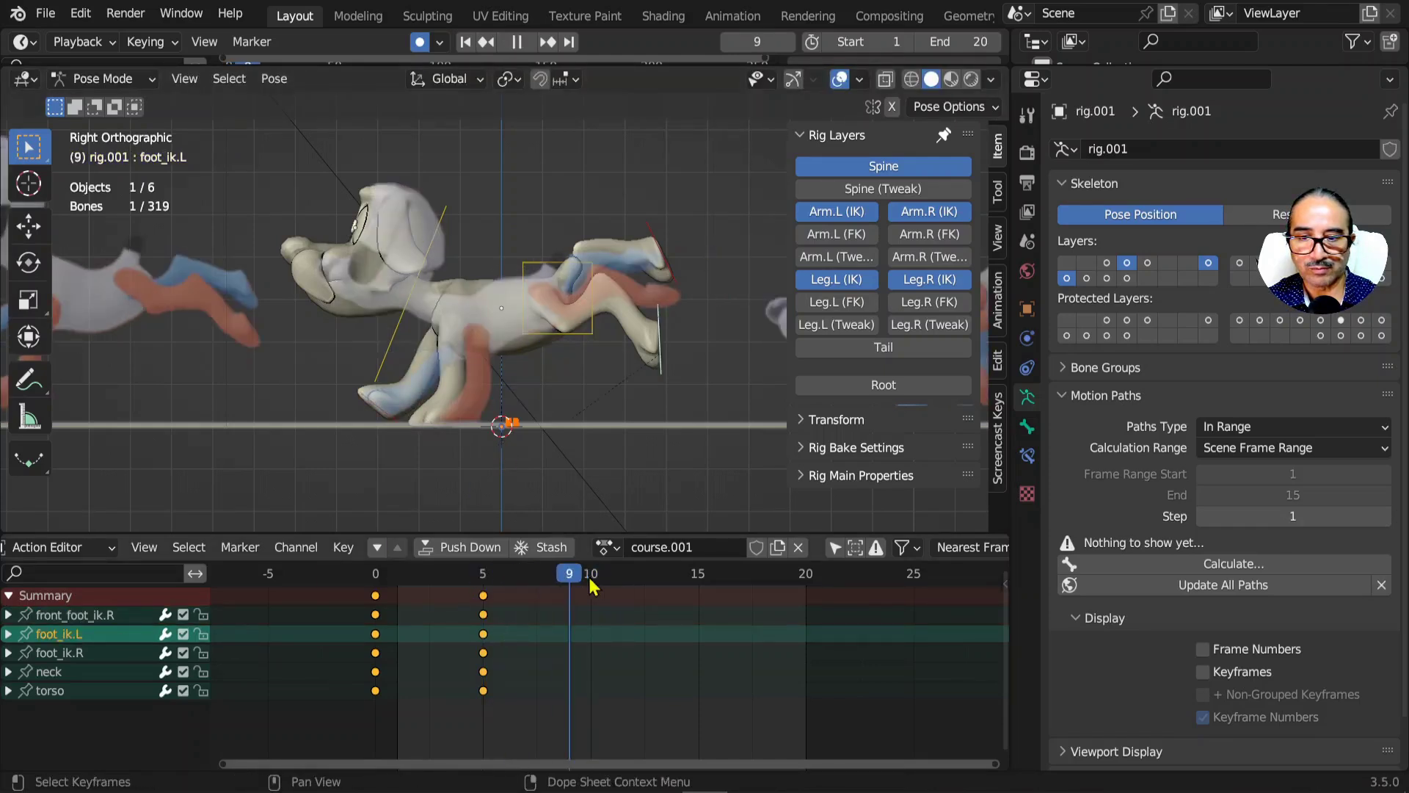
{"action": "key", "text": "Escape"}
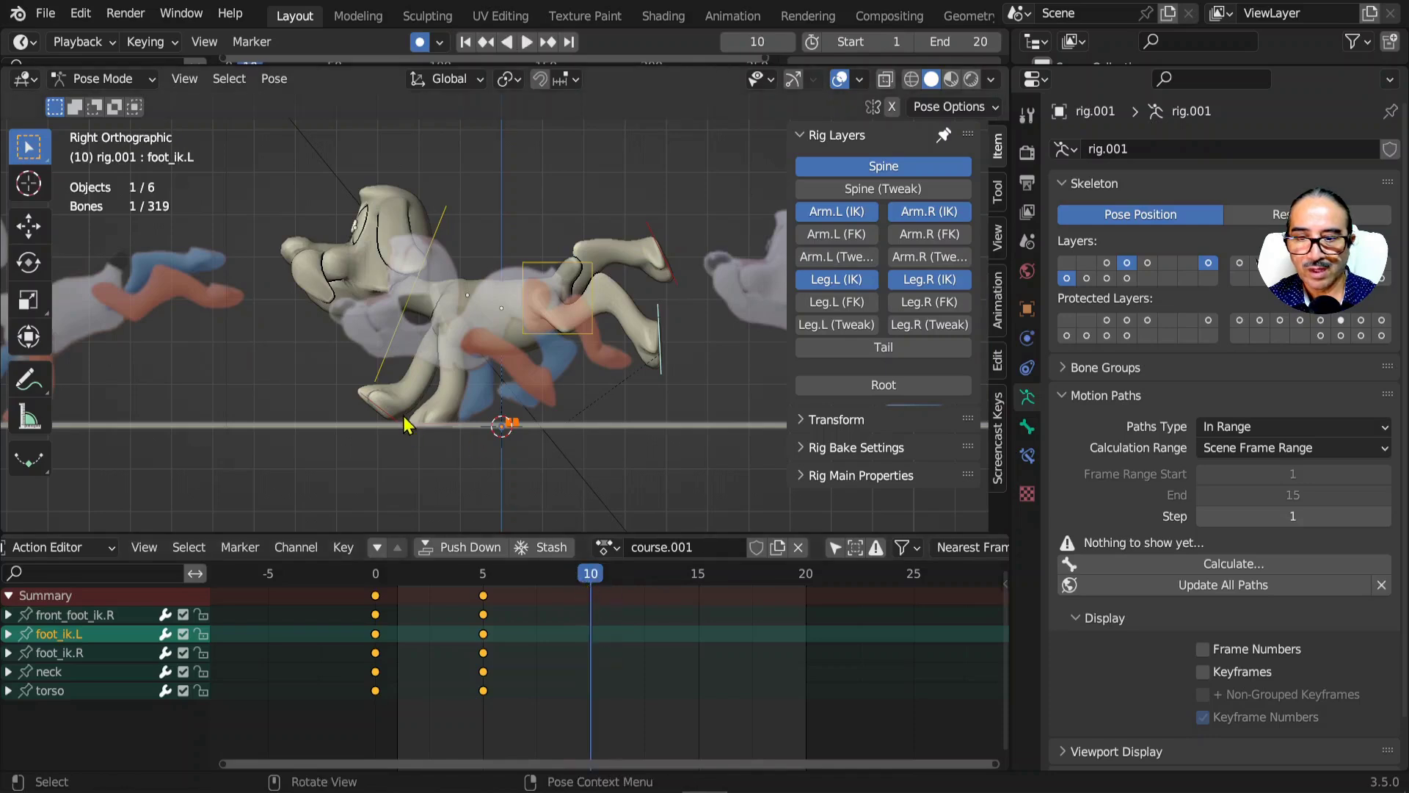
{"action": "left_click", "coordinate": [450, 434]}
{"action": "key", "text": "g"}
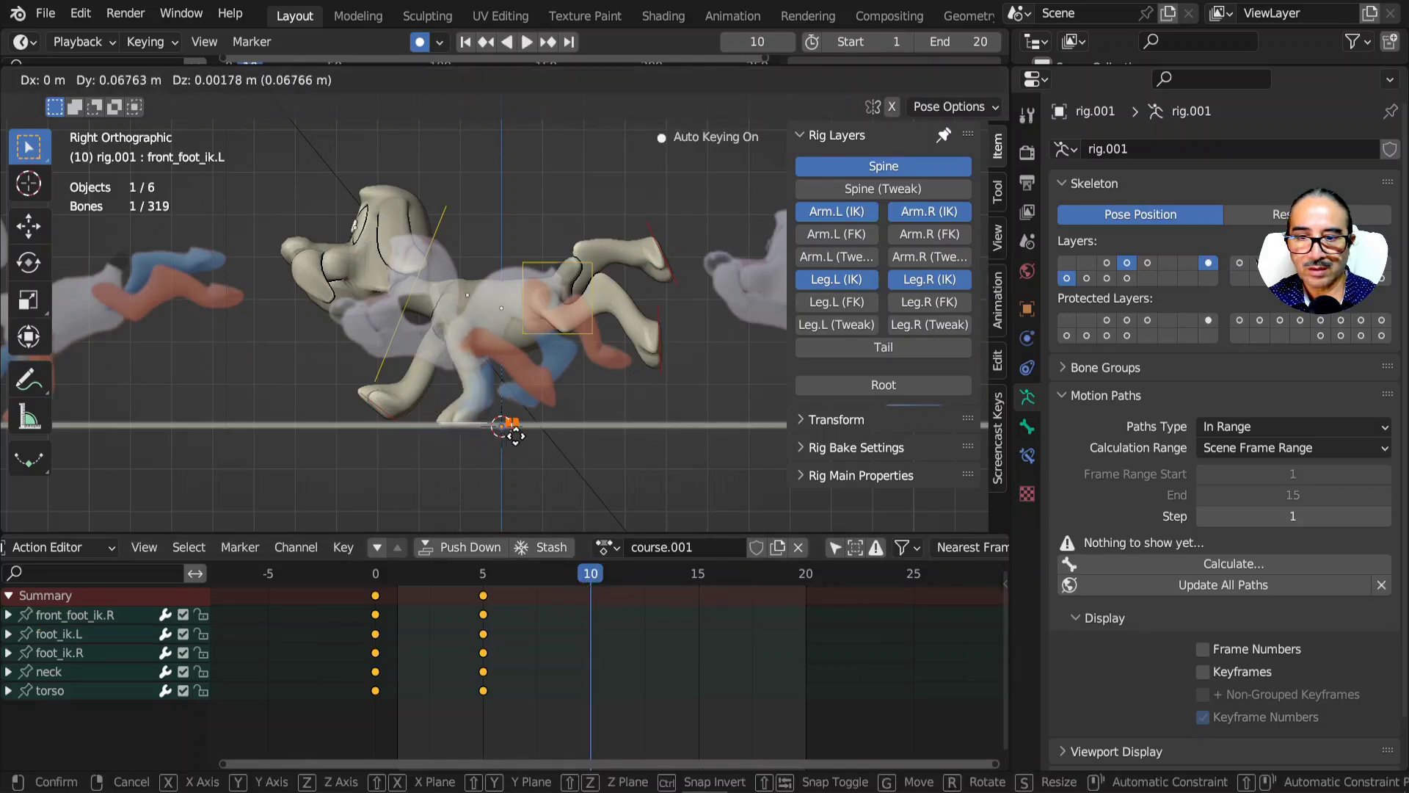
{"action": "left_click", "coordinate": [572, 432]}
{"action": "key", "text": "r"}
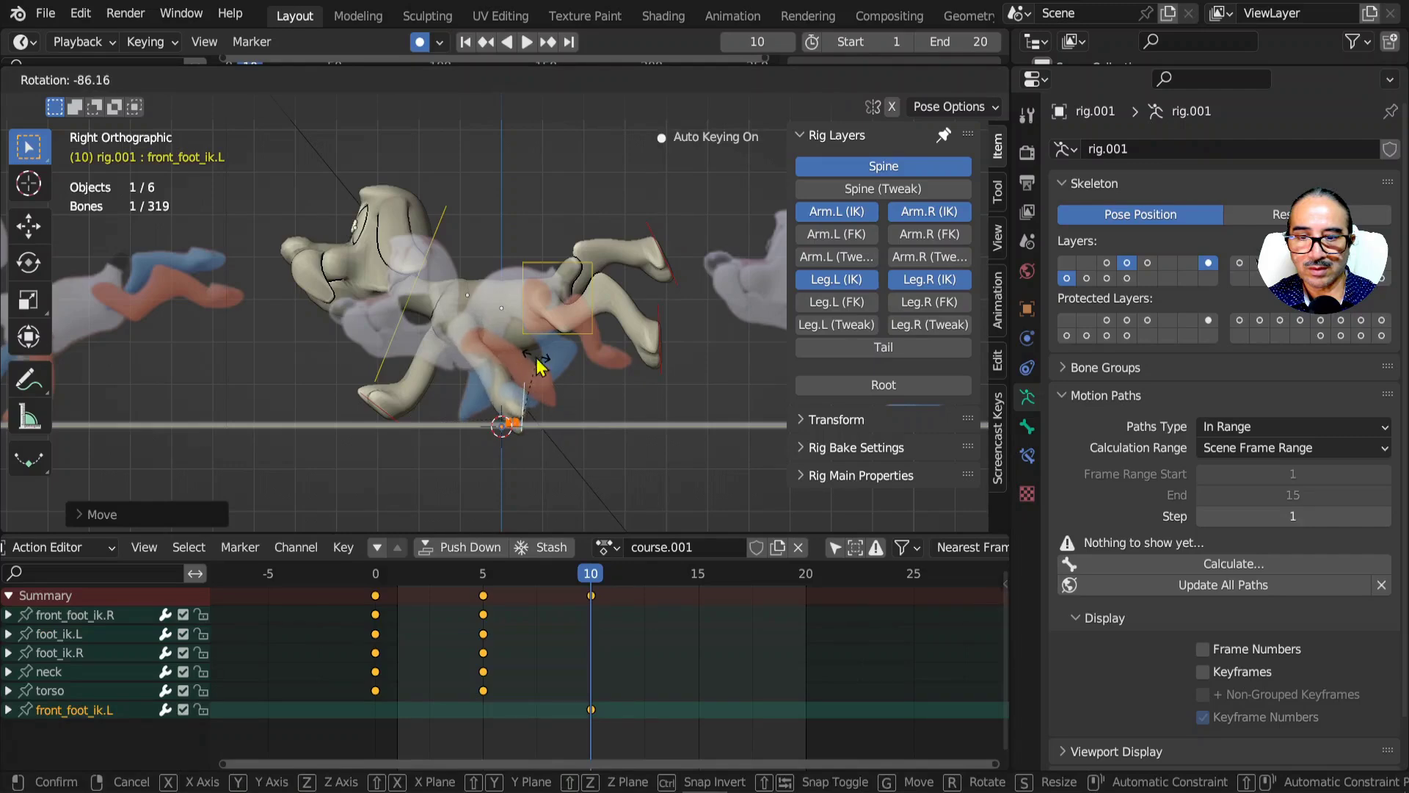
{"action": "left_click", "coordinate": [631, 452]}
- At frame 10, fine-tune the left front foot's position and rotation on the reference's red foreleg
{"action": "key", "text": "g"}
{"action": "left_click", "coordinate": [646, 453]}
{"action": "key", "text": "r"}
{"action": "left_click", "coordinate": [649, 440]}
{"action": "key", "text": "g"}
{"action": "left_click", "coordinate": [646, 440]}
- At frame 10, move the right front foot back along the ground and rotate it onto the reference's blue foreleg
{"action": "left_click", "coordinate": [390, 428]}
{"action": "key", "text": "r"}
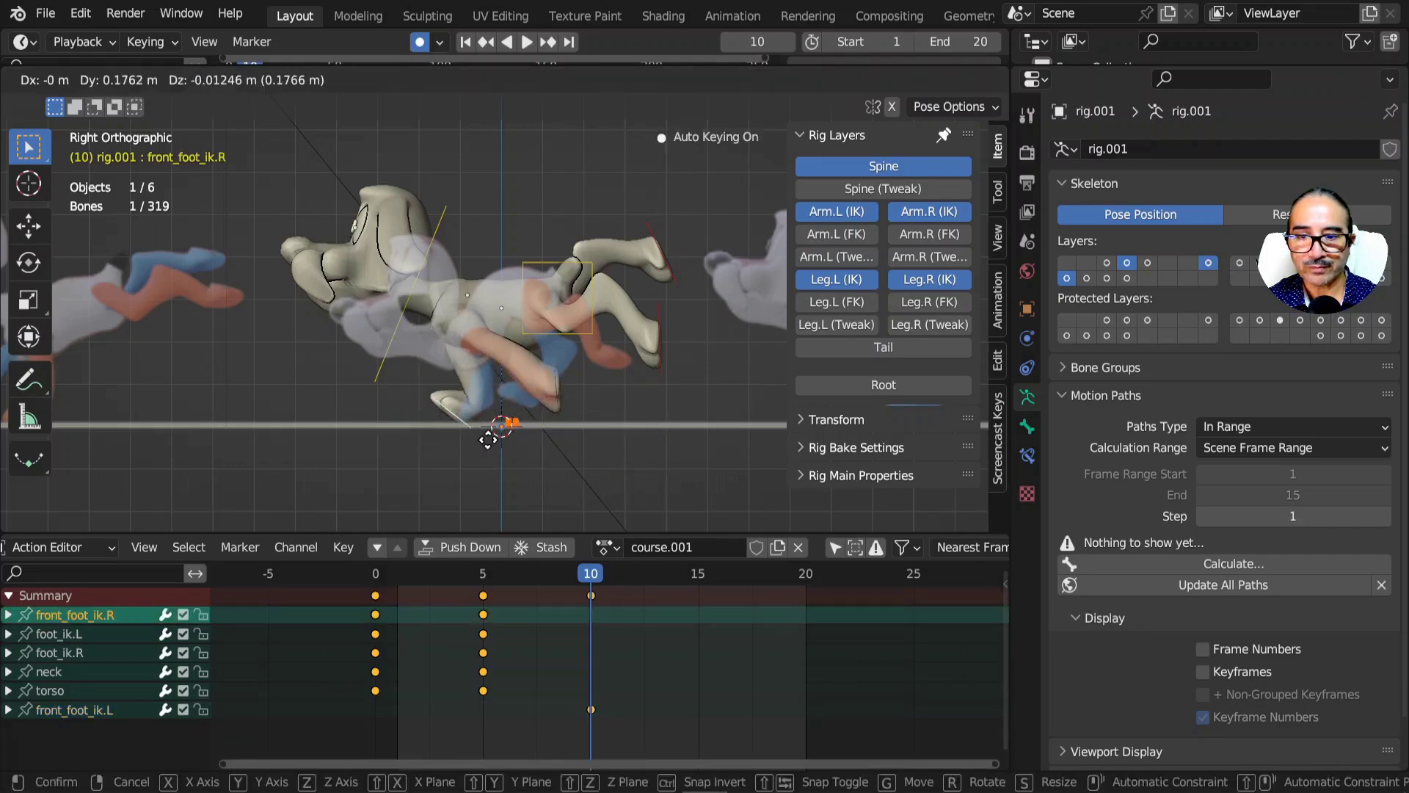
{"action": "right_click", "coordinate": [543, 418]}
{"action": "key", "text": "r"}
{"action": "left_click", "coordinate": [544, 434]}
{"action": "key", "text": "g"}
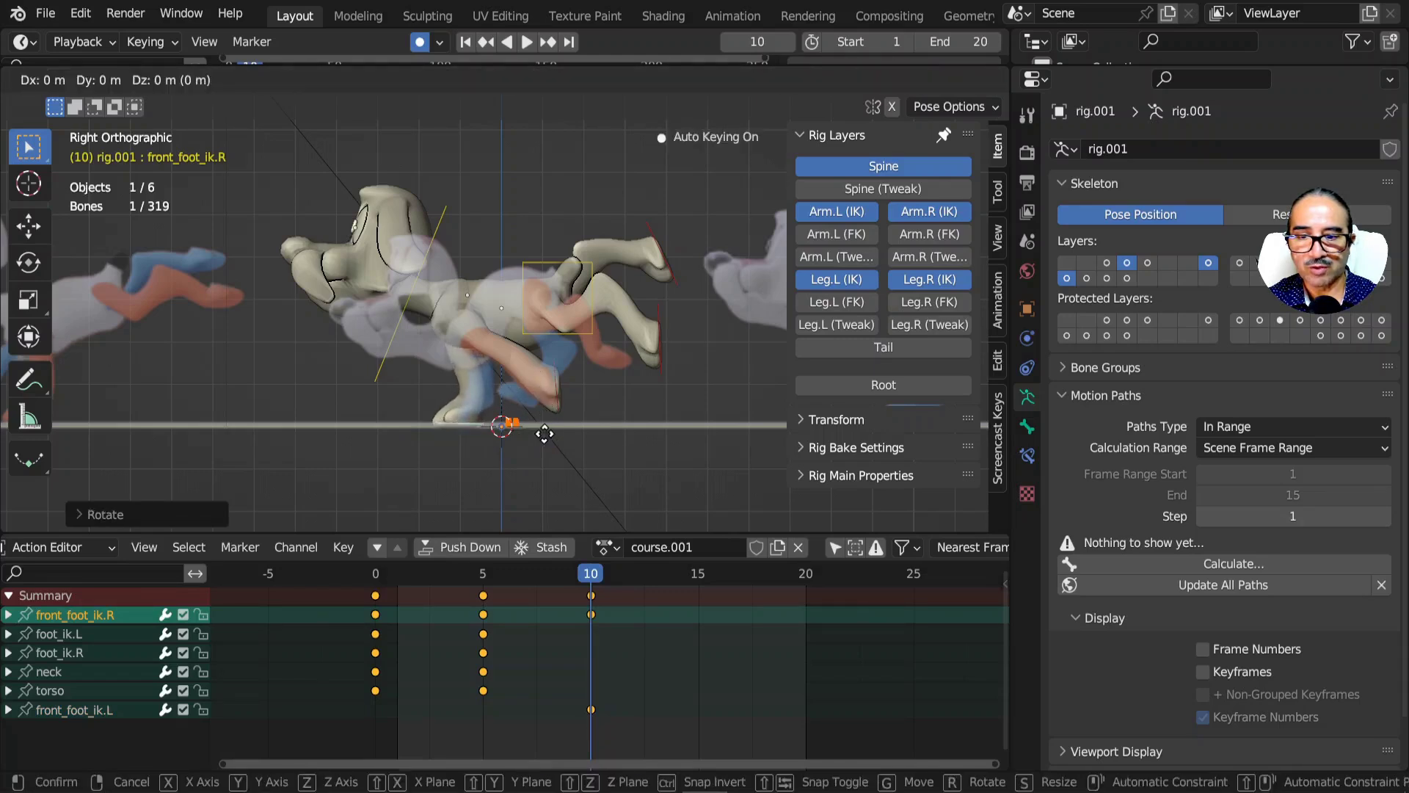
{"action": "left_click", "coordinate": [554, 436]}
{"action": "key", "text": "r"}
{"action": "left_click", "coordinate": [558, 434]}
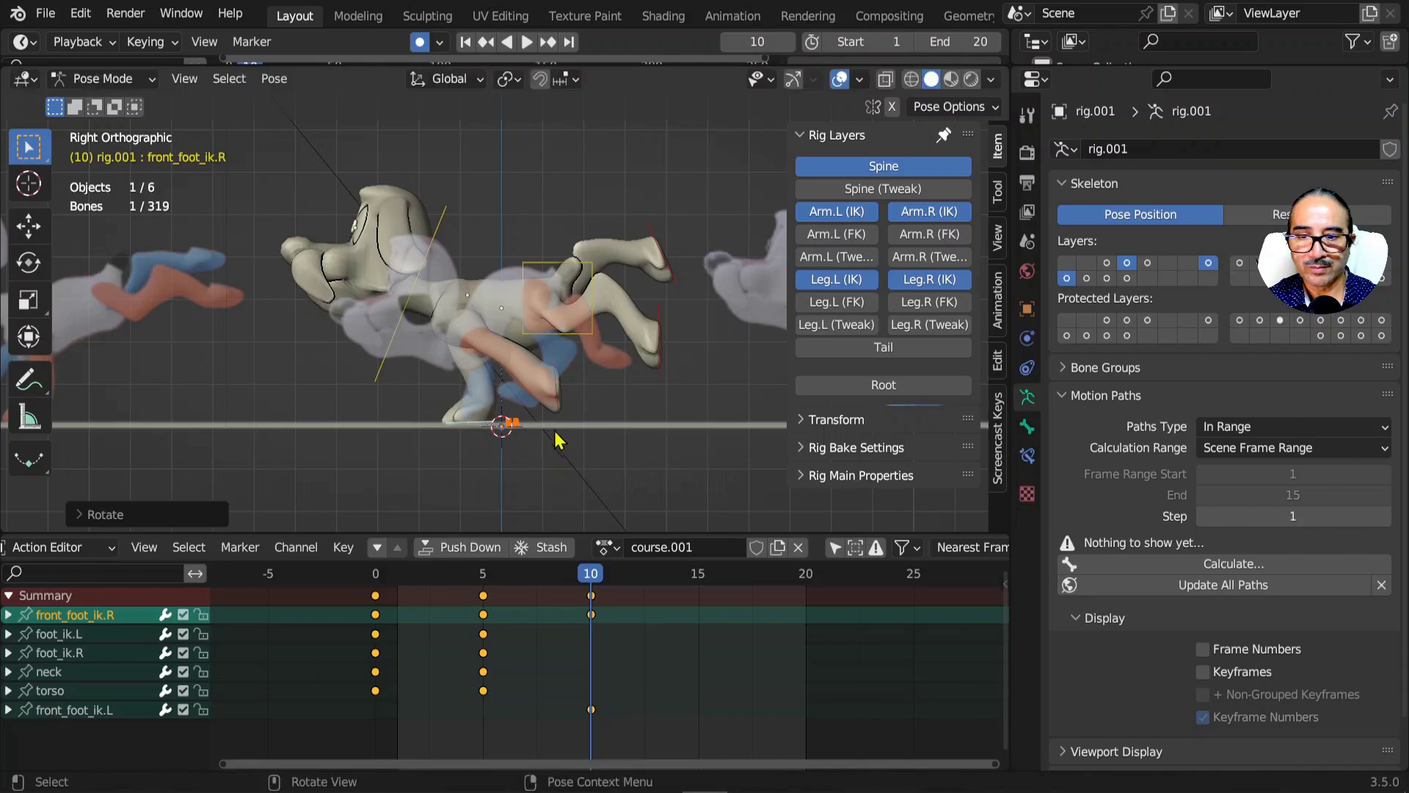
- At frame 10, move the left hind foot forward and down and rotate it to follow the reference's red hind leg
{"action": "left_click", "coordinate": [665, 352]}
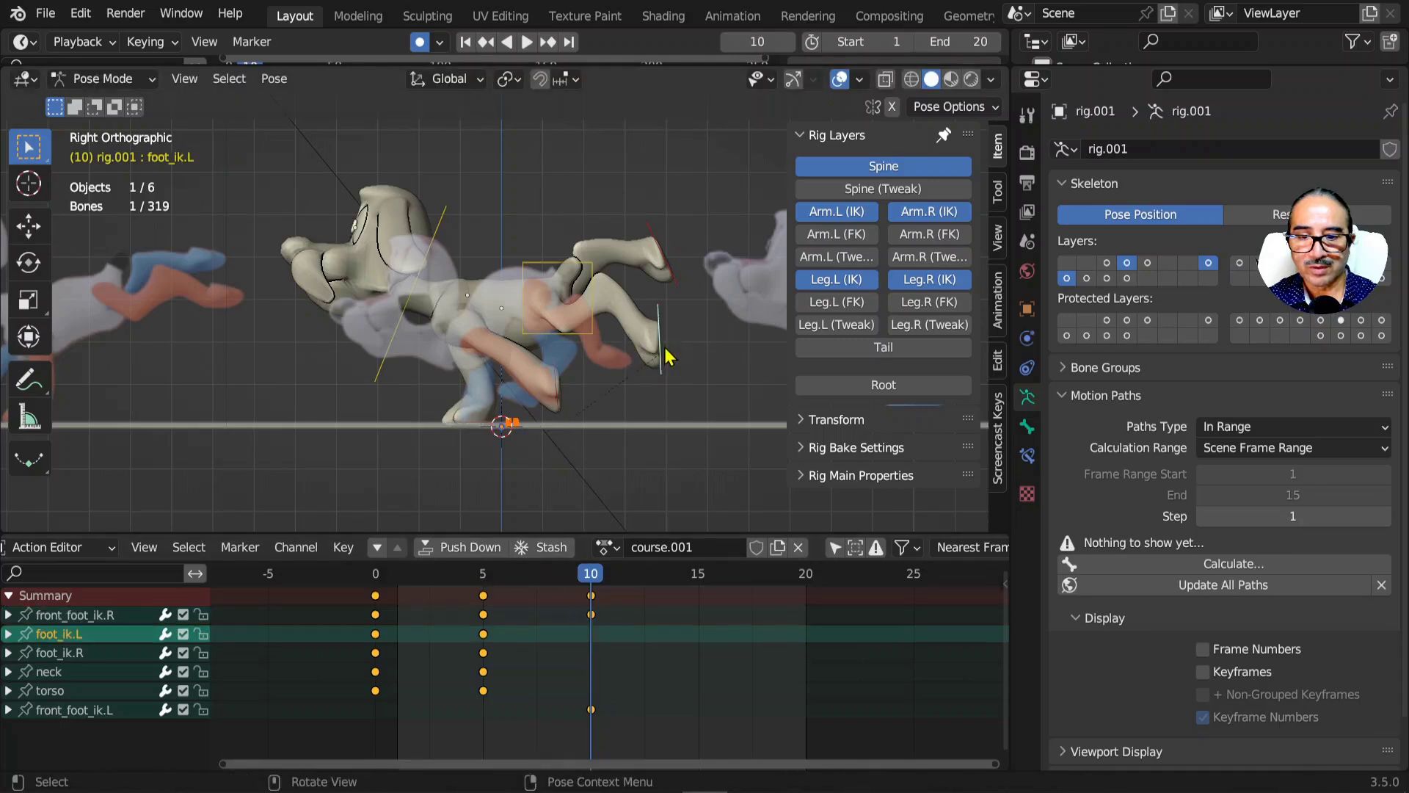
{"action": "key", "text": "g"}
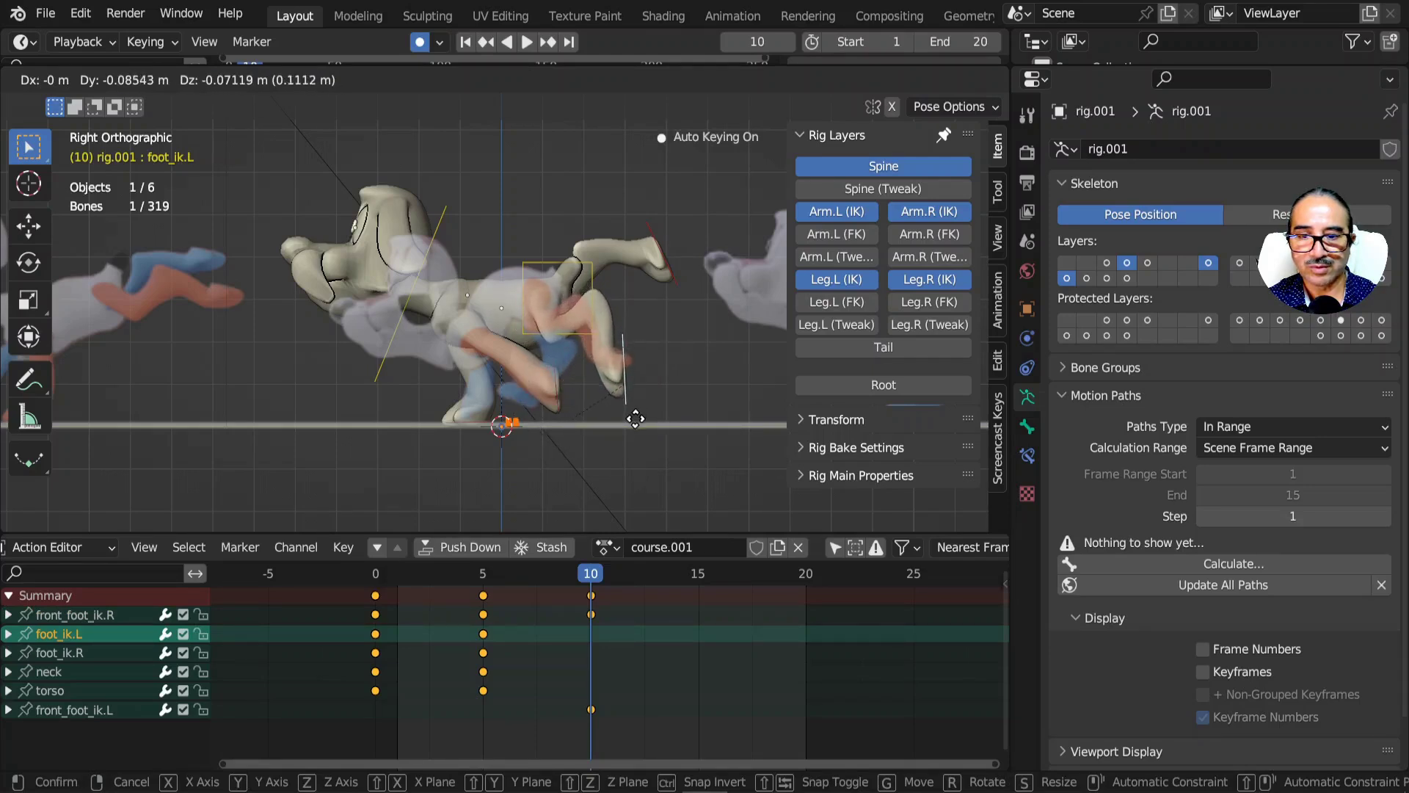
{"action": "left_click", "coordinate": [650, 420]}
{"action": "key", "text": "r"}
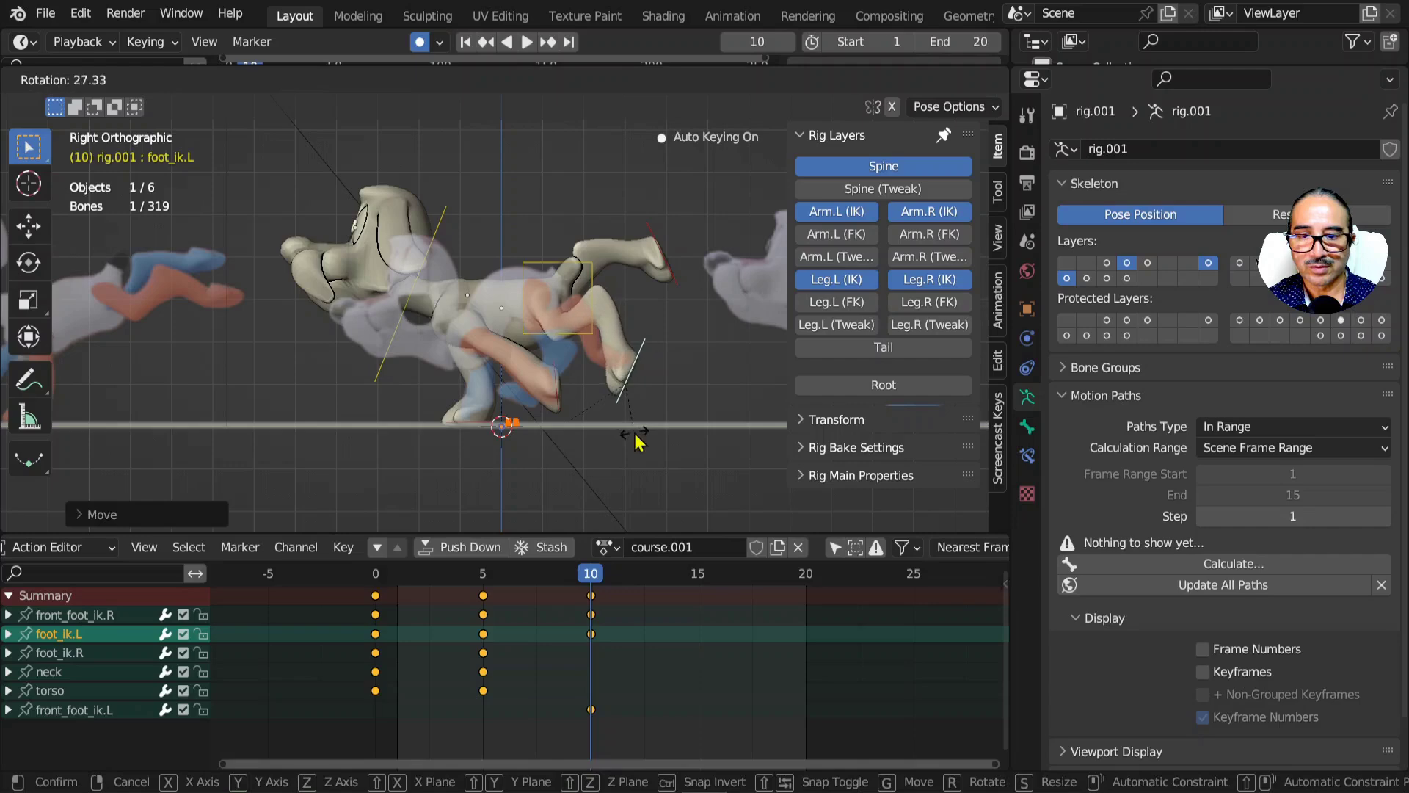
{"action": "left_click", "coordinate": [631, 439]}
{"action": "key", "text": "g"}
{"action": "left_click", "coordinate": [605, 424]}
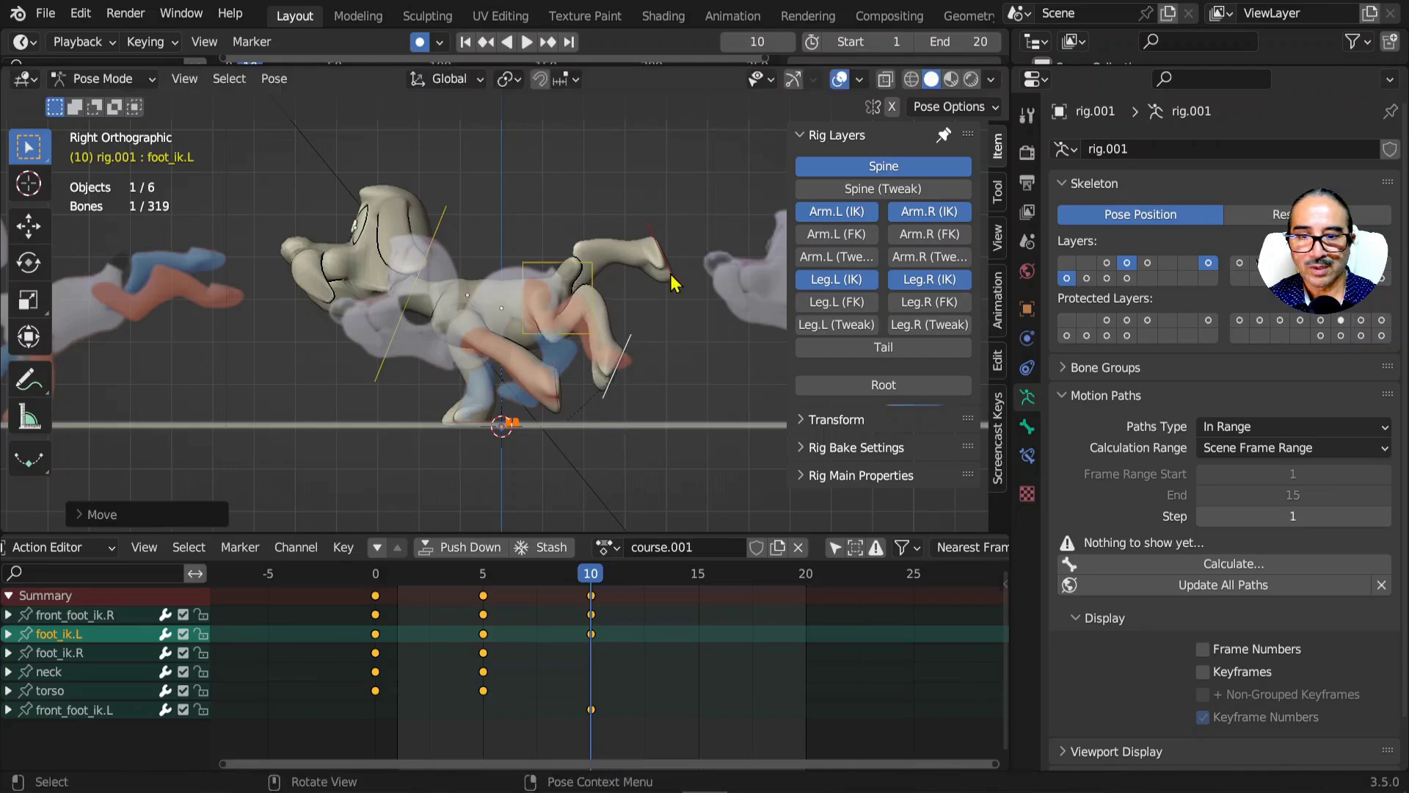
- At frame 10, bring the right hind foot forward under the body and rotate it onto the reference's blue hind leg
{"action": "left_click", "coordinate": [674, 282]}
{"action": "key", "text": "g"}
{"action": "key", "text": "r"}
{"action": "left_click", "coordinate": [596, 354]}
{"action": "key", "text": "g"}
{"action": "left_click", "coordinate": [511, 426]}
{"action": "key", "text": "g"}
{"action": "left_click", "coordinate": [575, 446]}
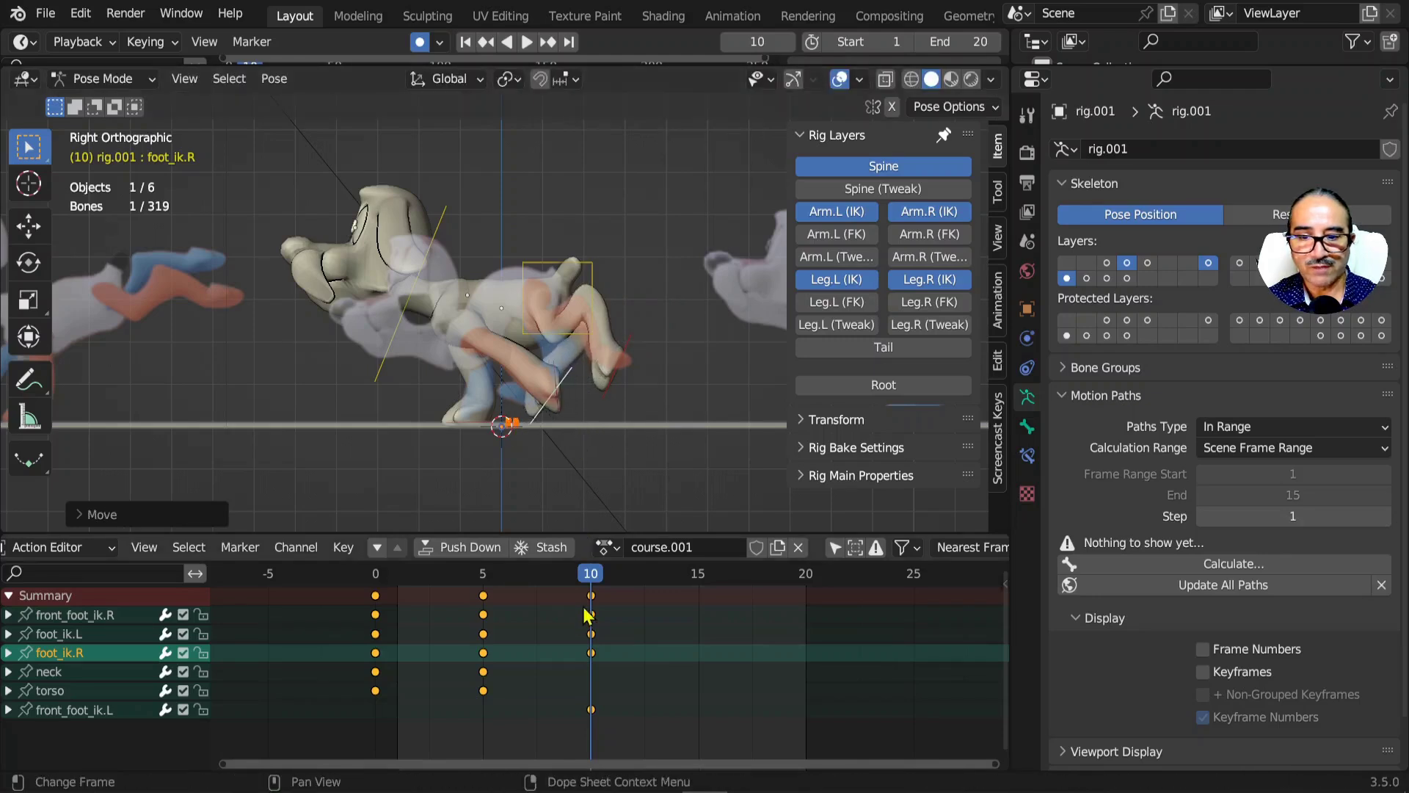
{"action": "key", "text": "g"}
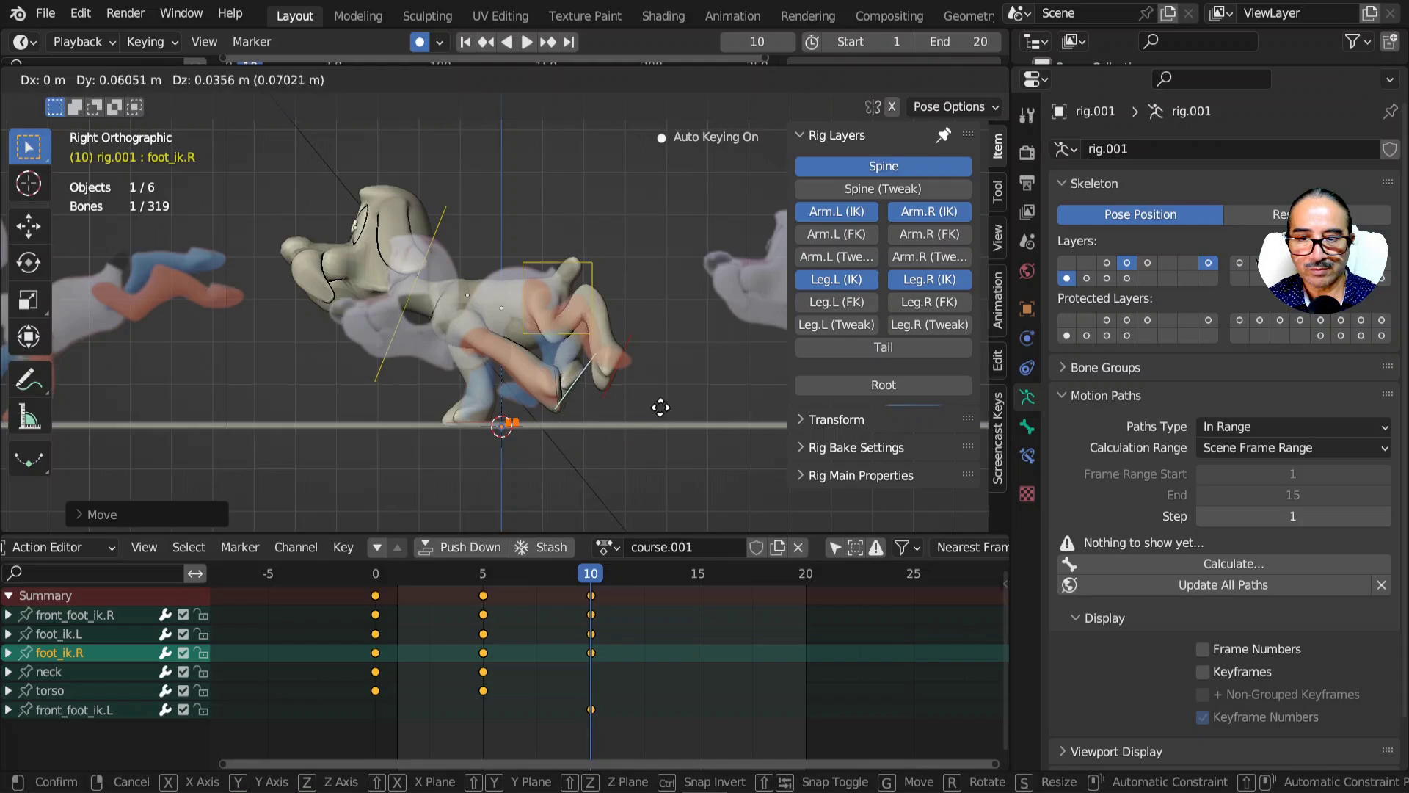
{"action": "left_click", "coordinate": [619, 442]}
- At frame 10, move the left front foot slightly forward and up
{"action": "left_click", "coordinate": [74, 709]}
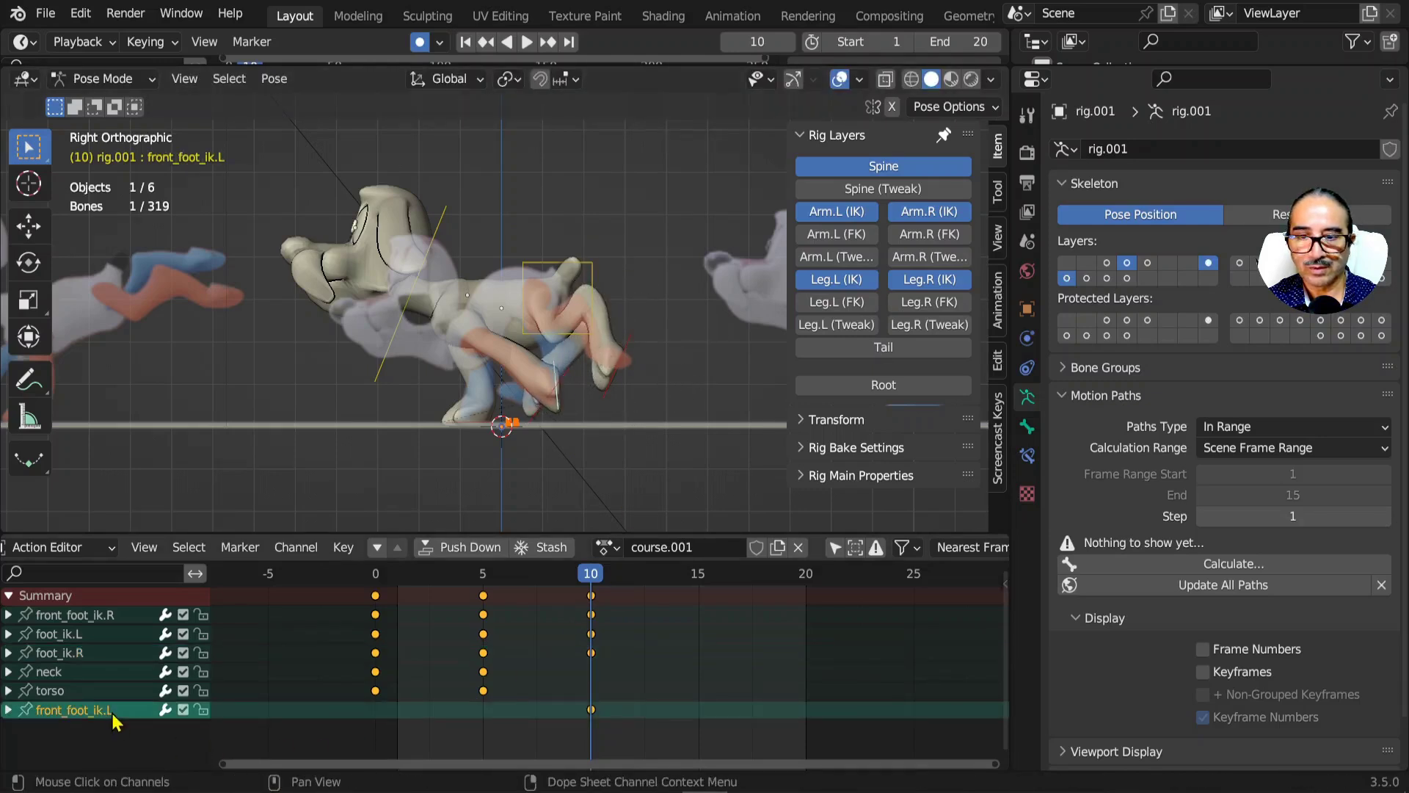
{"action": "key", "text": "g"}
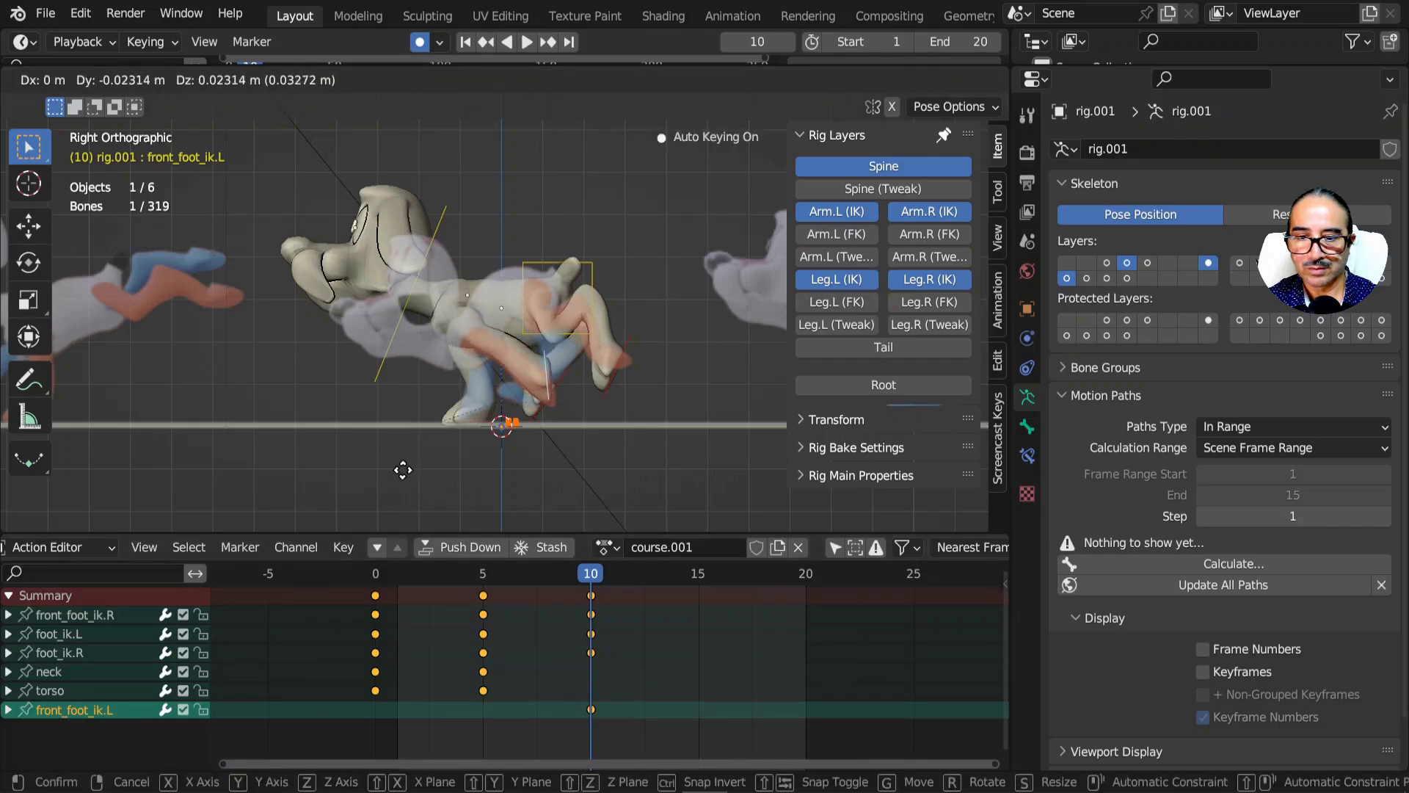
{"action": "left_click", "coordinate": [410, 480]}
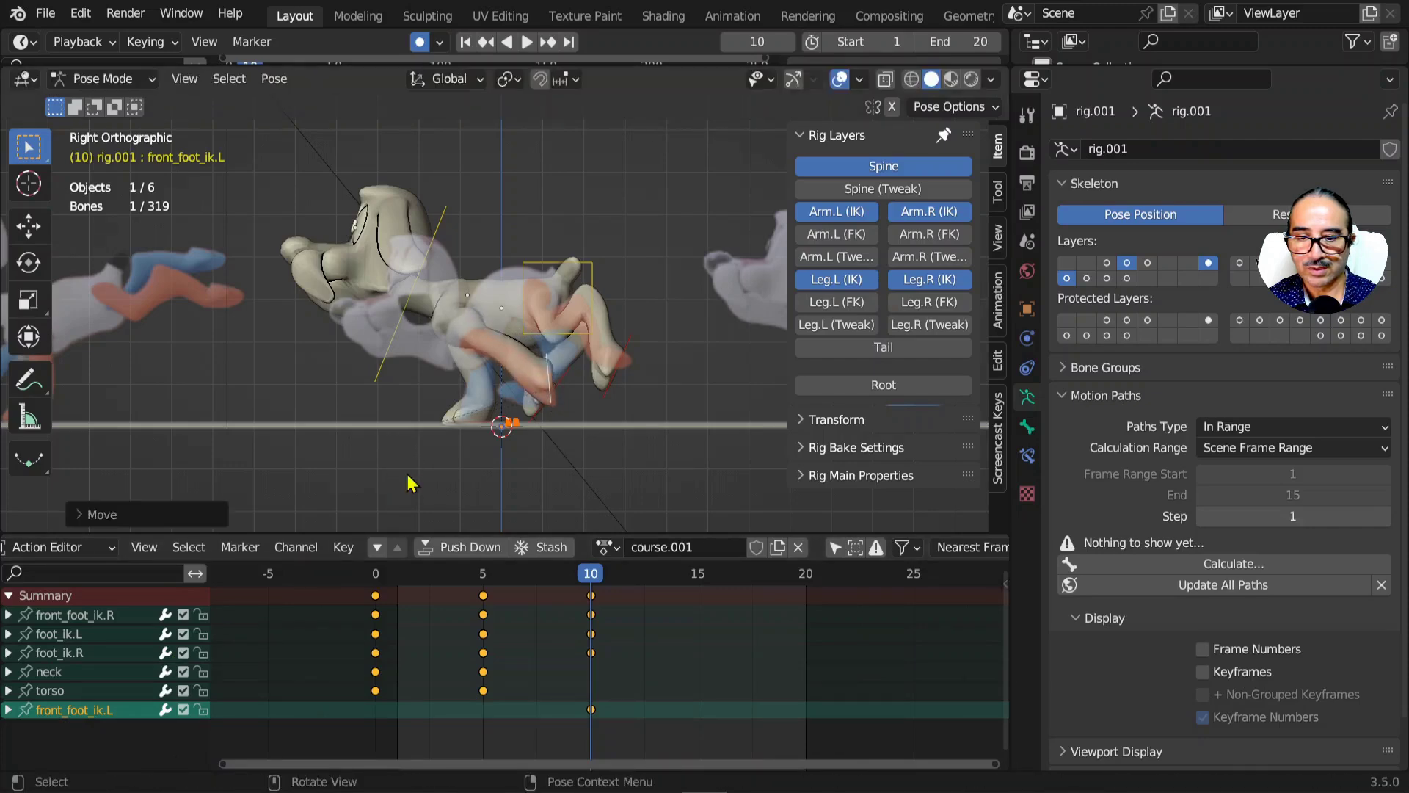
- Go to frame 0, move the left front foot forward to the reference's red front paw and rotate it
{"action": "left_click", "coordinate": [375, 580]}
{"action": "key", "text": "g"}
{"action": "left_click", "coordinate": [467, 438]}
{"action": "key", "text": "g"}
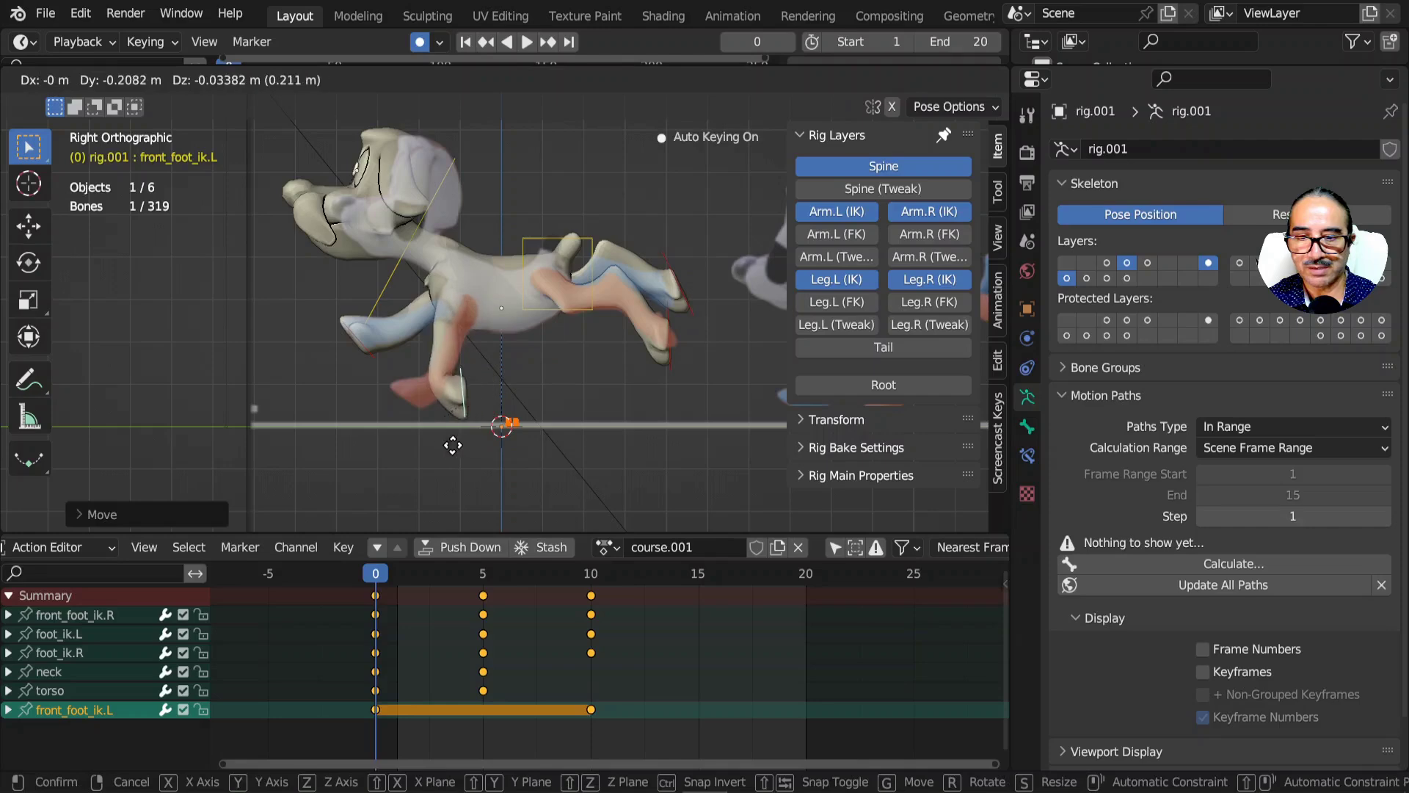
{"action": "left_click", "coordinate": [455, 446]}
{"action": "key", "text": "r"}
{"action": "left_click", "coordinate": [400, 440]}
- At frame 0, refine the left front foot's position and rotation until it matches the reference's red front paw
{"action": "key", "text": "g"}
{"action": "left_click", "coordinate": [402, 443]}
{"action": "key", "text": "r"}
{"action": "left_click", "coordinate": [457, 476]}
{"action": "key", "text": "g"}
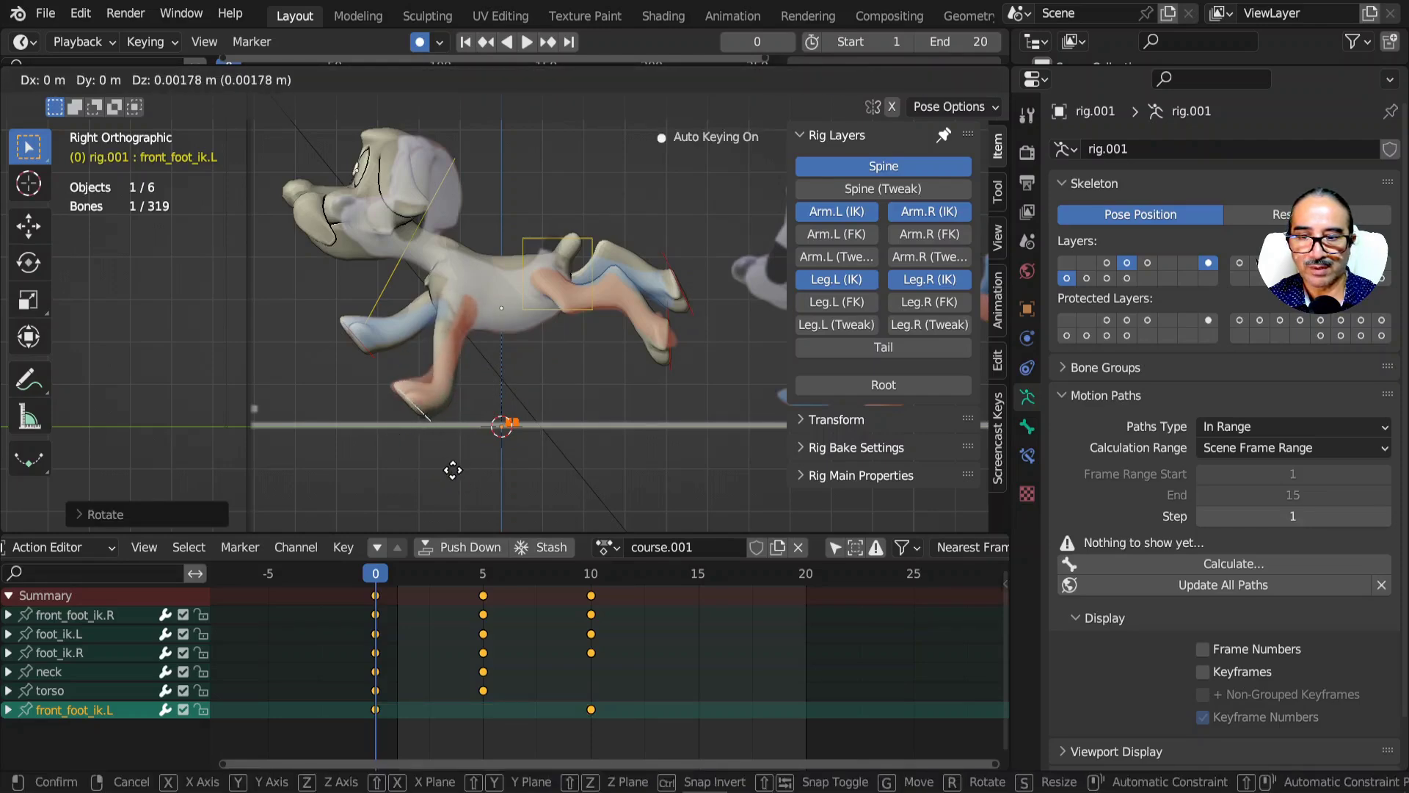
{"action": "left_click", "coordinate": [450, 459]}
{"action": "key", "text": "r"}
{"action": "left_click", "coordinate": [493, 414]}
{"action": "key", "text": "g"}
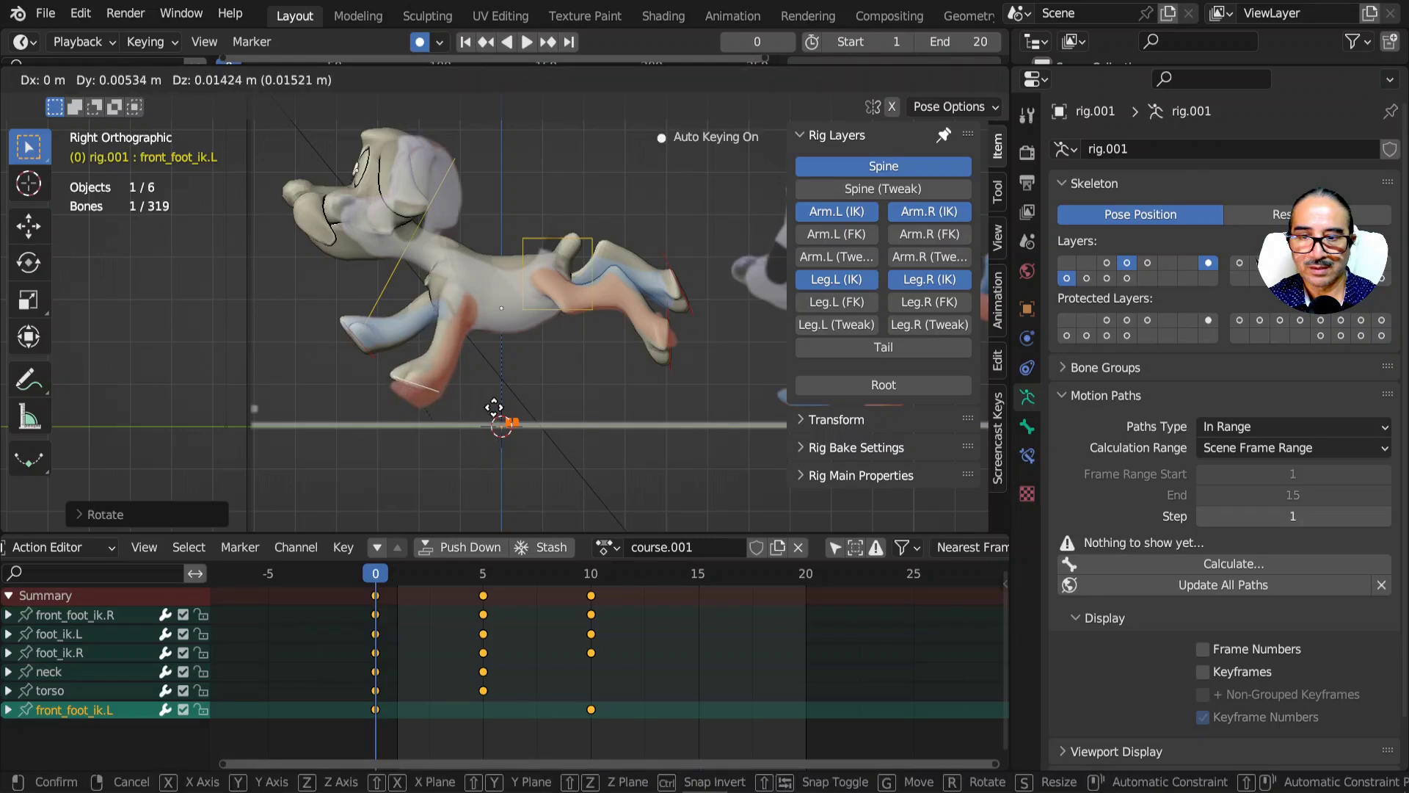
{"action": "left_click", "coordinate": [493, 419]}
- At frame 5, rotate and move the left front foot onto the reference's red foreleg
{"action": "left_click", "coordinate": [473, 567]}
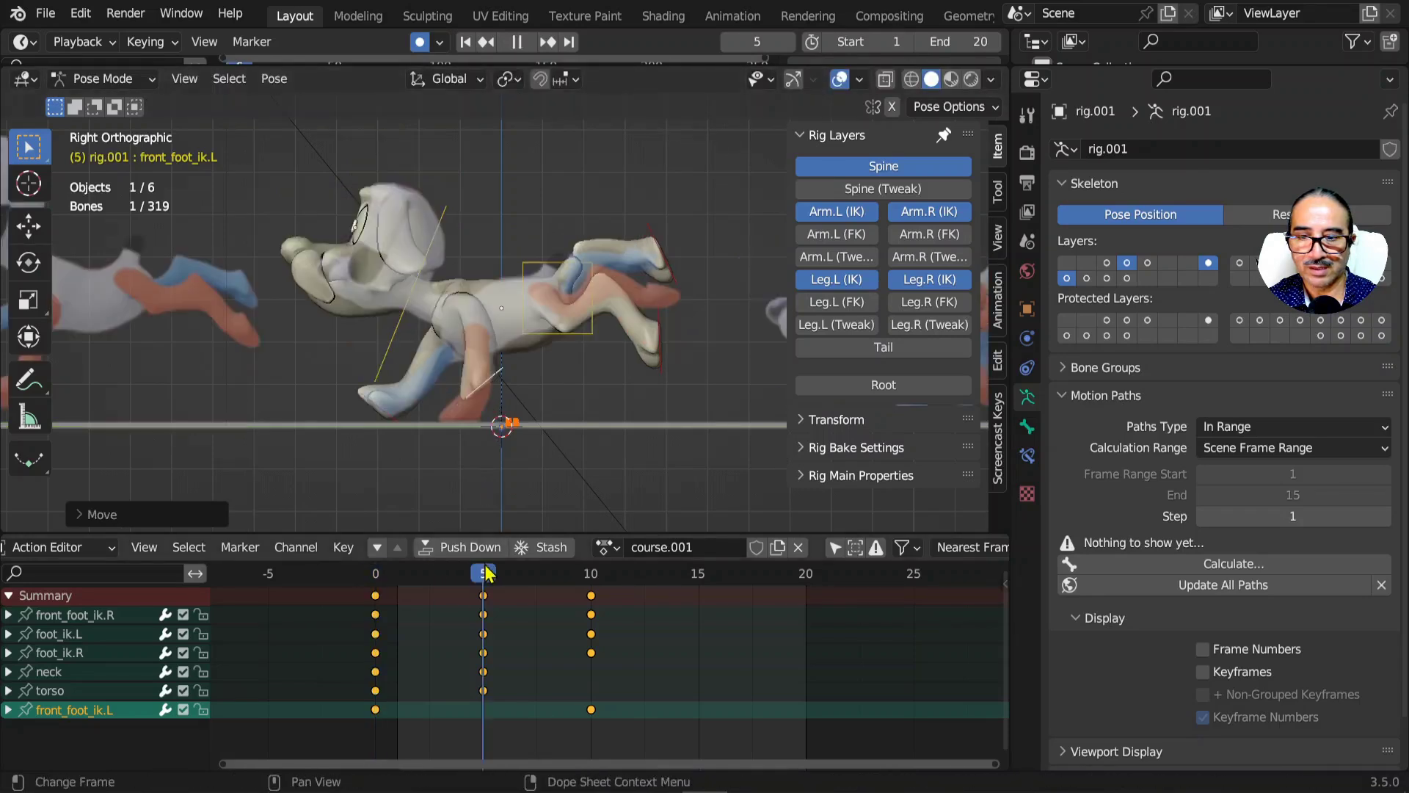
{"action": "key", "text": "r"}
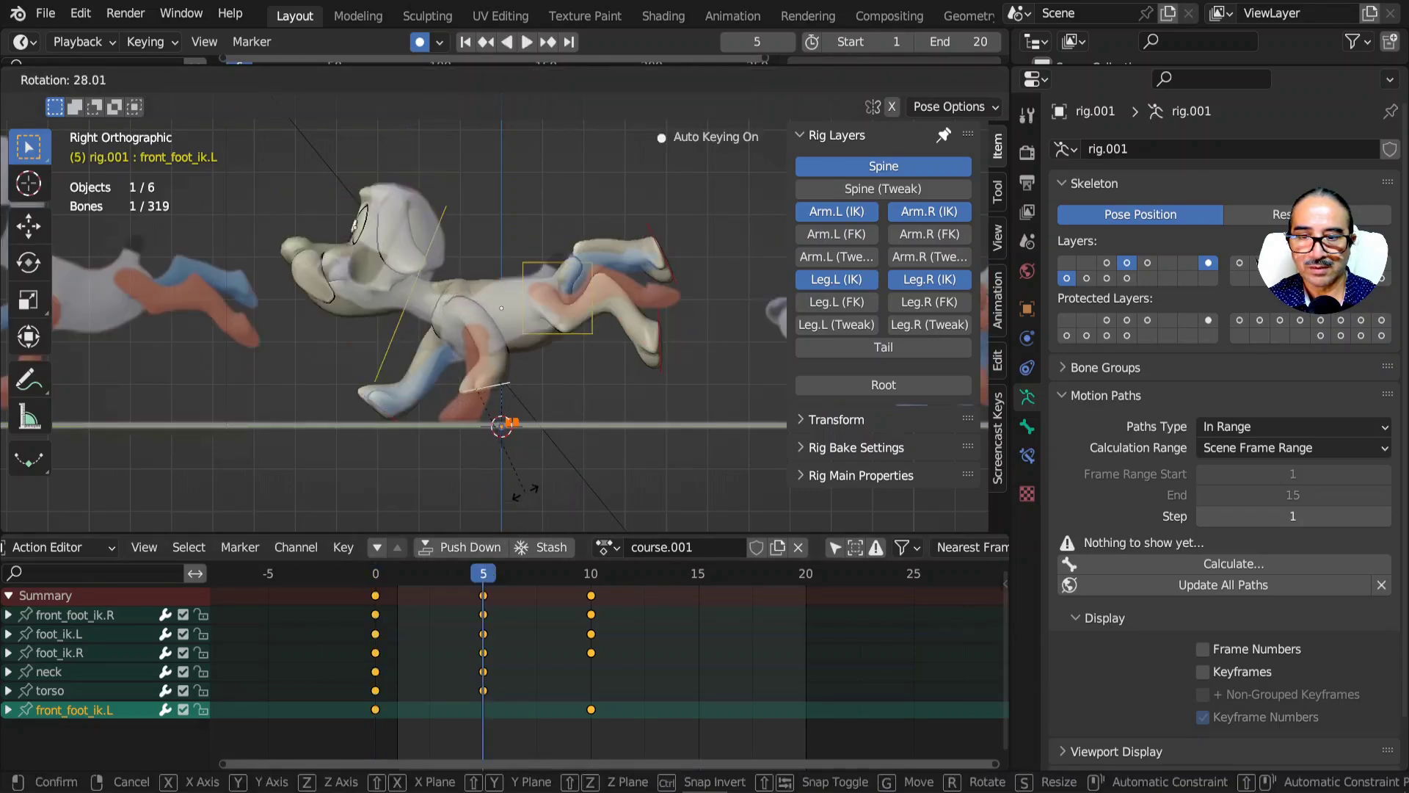
{"action": "left_click", "coordinate": [500, 520]}
{"action": "key", "text": "g"}
{"action": "left_click", "coordinate": [500, 524]}
{"action": "key", "text": "r"}
{"action": "left_click", "coordinate": [565, 502]}
{"action": "key", "text": "r"}
{"action": "left_click", "coordinate": [576, 497]}
{"action": "key", "text": "g"}
{"action": "right_click", "coordinate": [575, 494]}
- Review the left front foot's motion from frame 0 and stop at frame 10
{"action": "left_click", "coordinate": [375, 573]}
{"action": "key", "text": "space"}
{"action": "left_click_drag", "start_coordinate": [582, 564], "coordinate": [591, 566]}
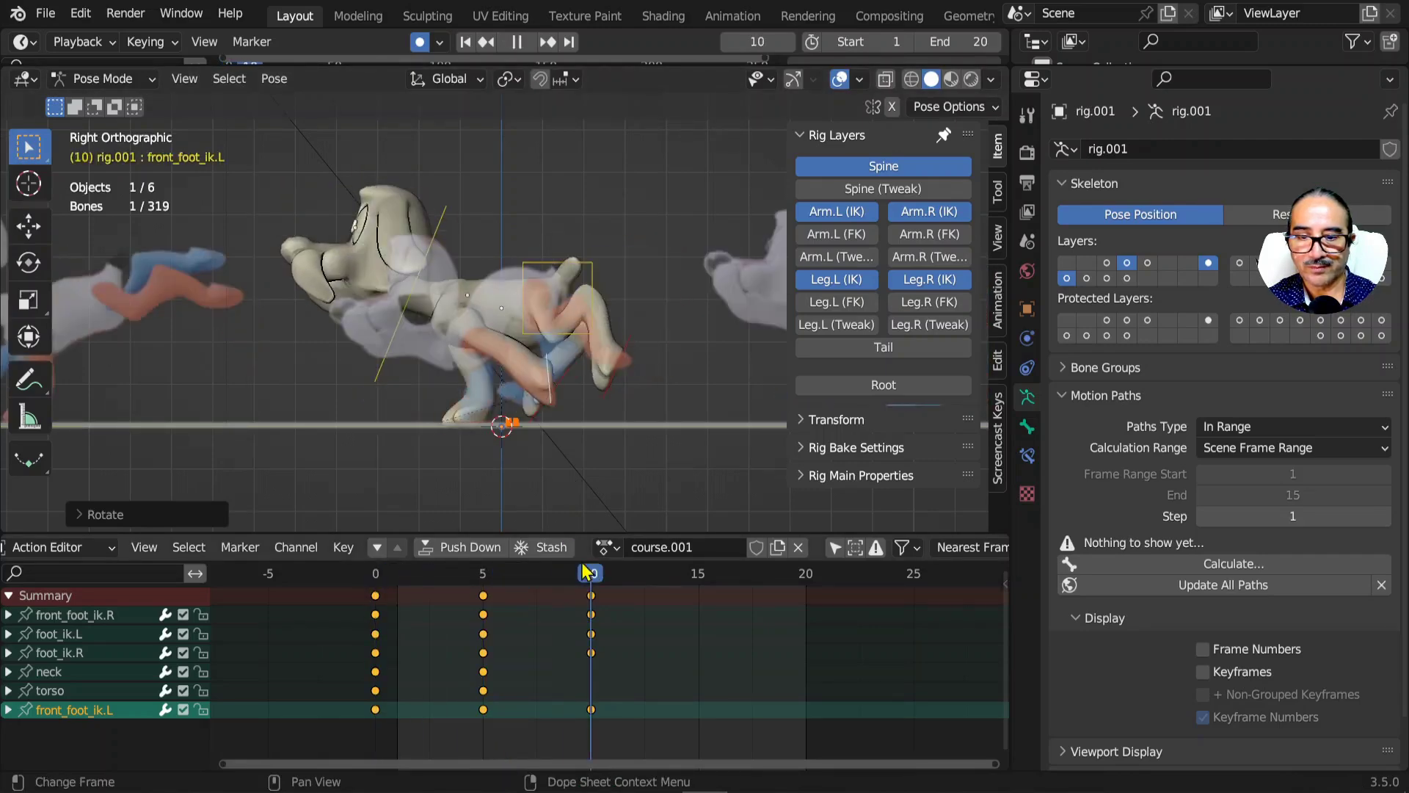
{"action": "key", "text": "g"}
{"action": "right_click", "coordinate": [635, 453]}
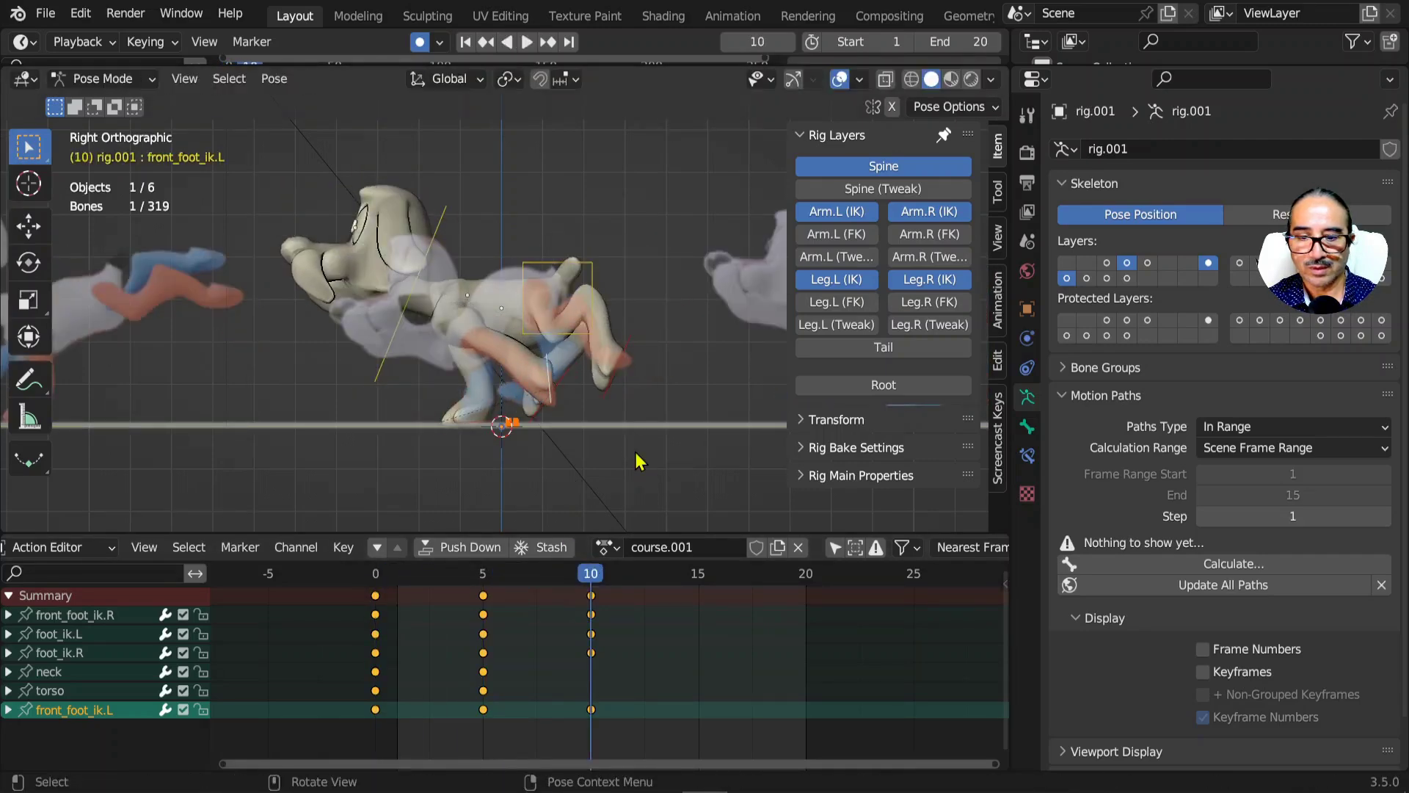
- At frame 10, move the torso control slightly back toward the tail
{"action": "left_click", "coordinate": [52, 691]}
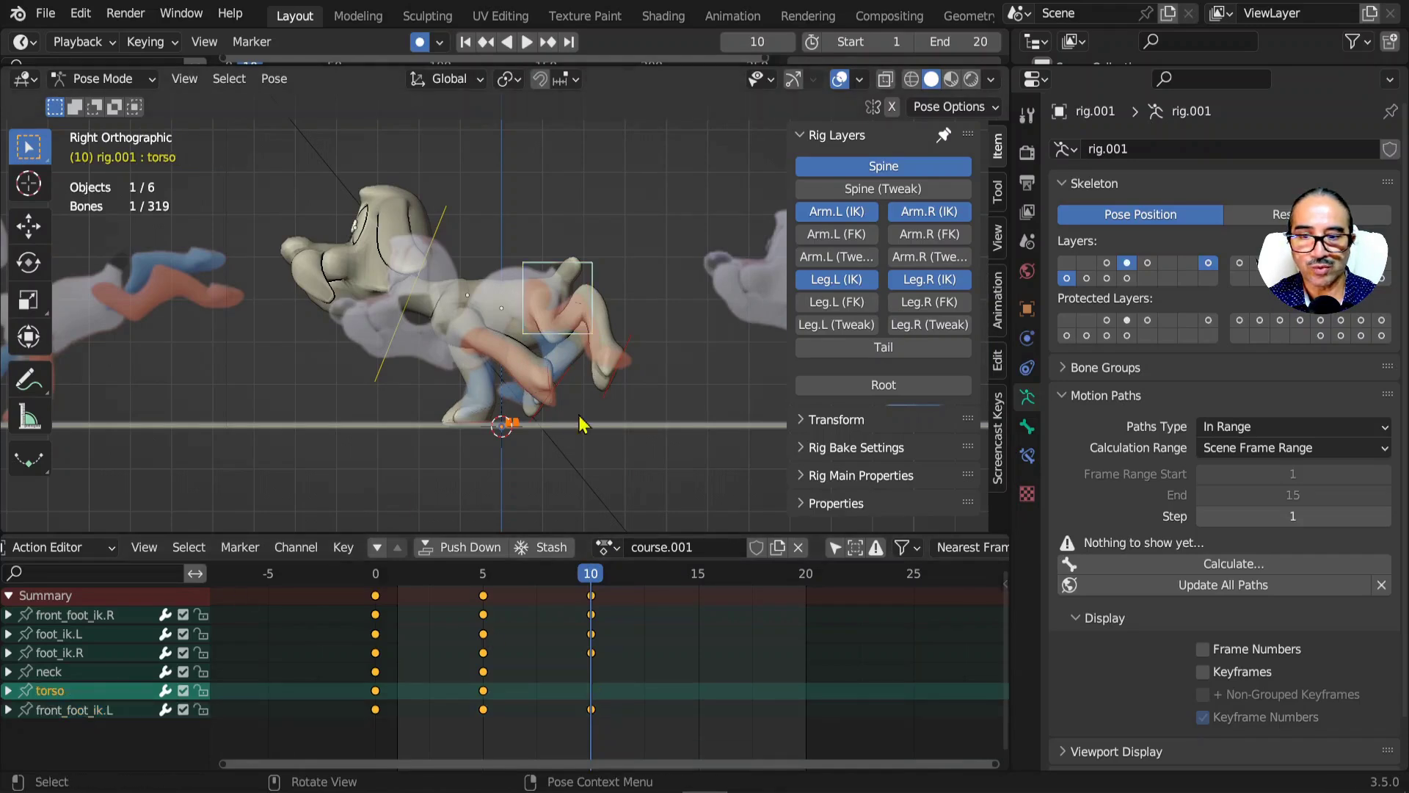
{"action": "key", "text": "g"}
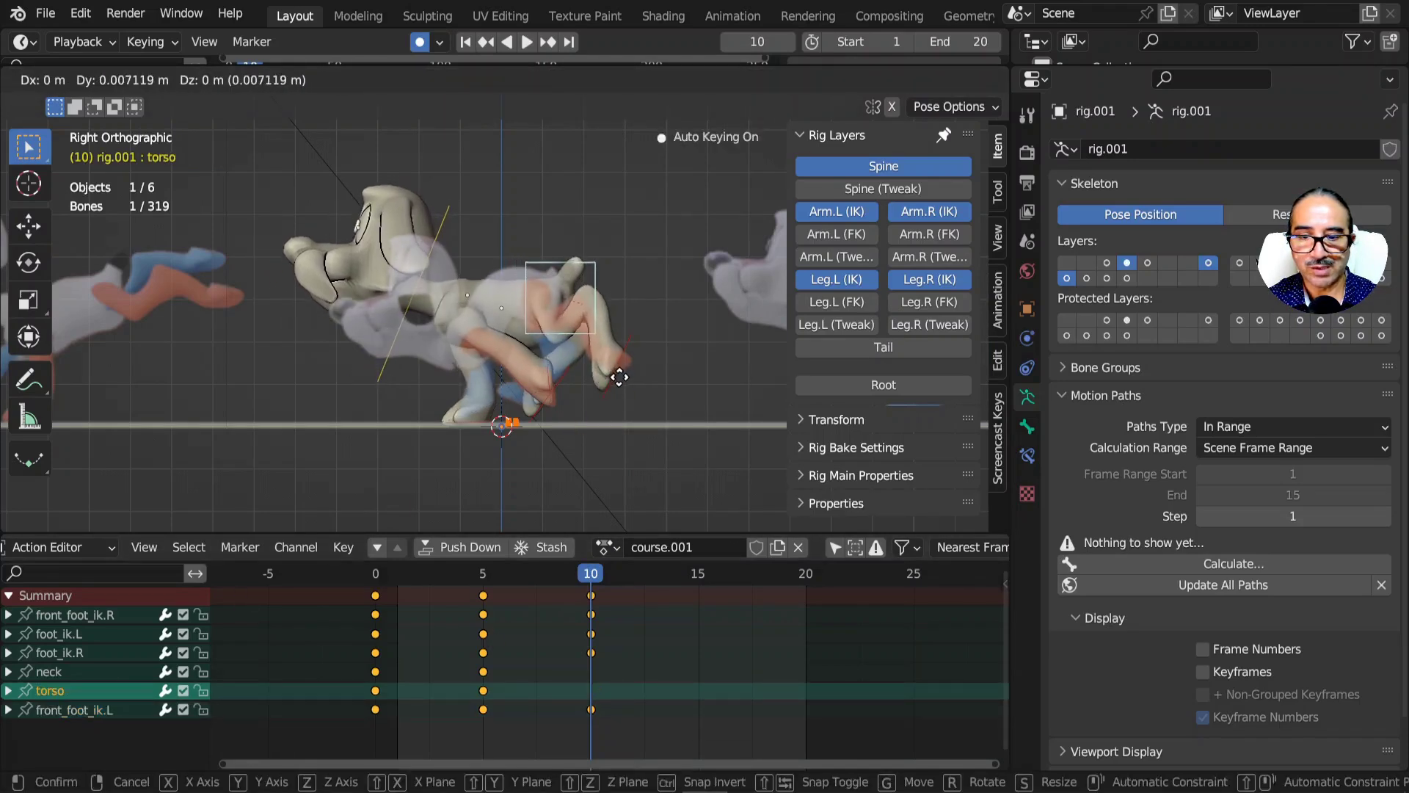
{"action": "left_click", "coordinate": [620, 378]}
- At frame 10, rotate the neck control to lower the head toward the reference
{"action": "left_click", "coordinate": [52, 672]}
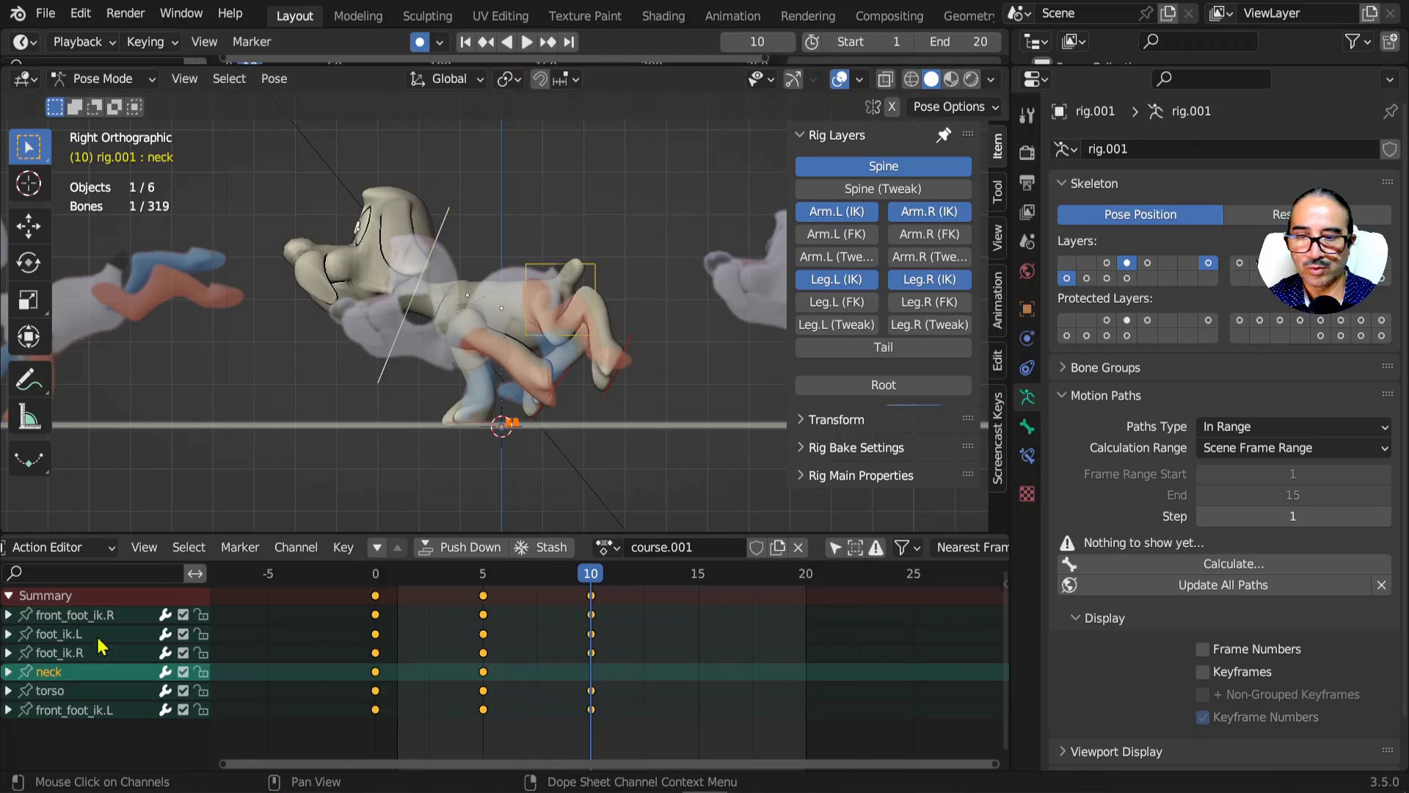
{"action": "key", "text": "r"}
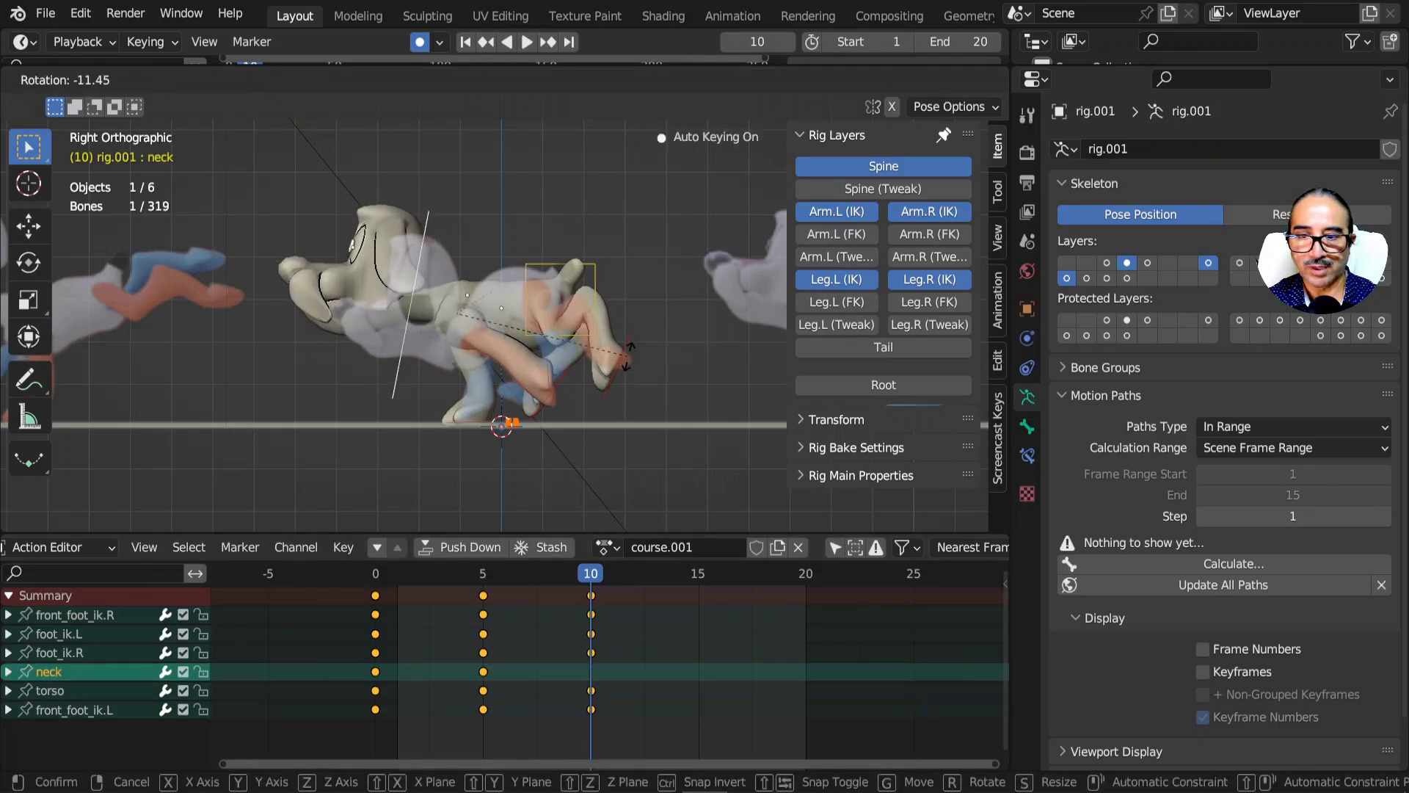
{"action": "left_click", "coordinate": [629, 380]}
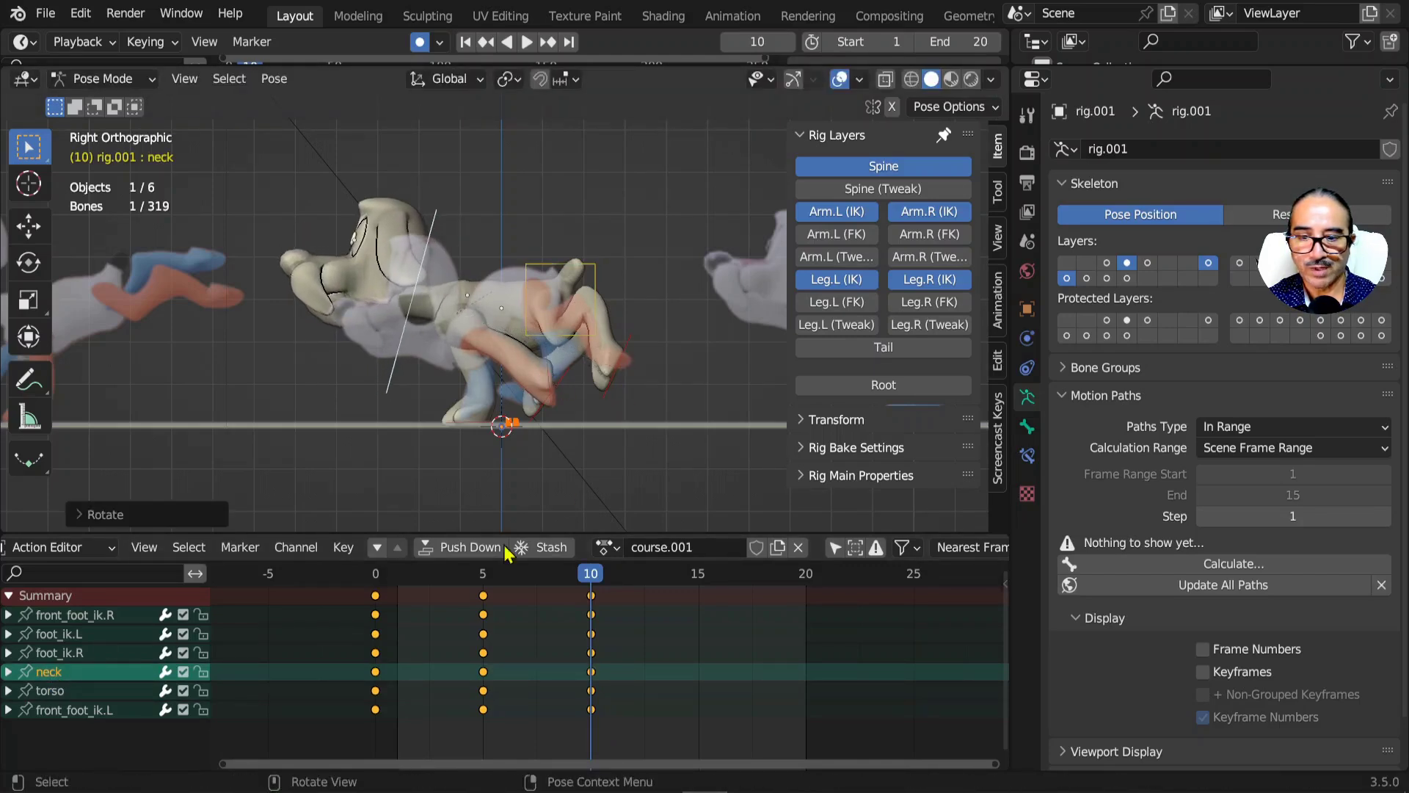
- Play back the run animation, check the motion around frame 10 and stop at frame 15
{"action": "key", "text": "space"}
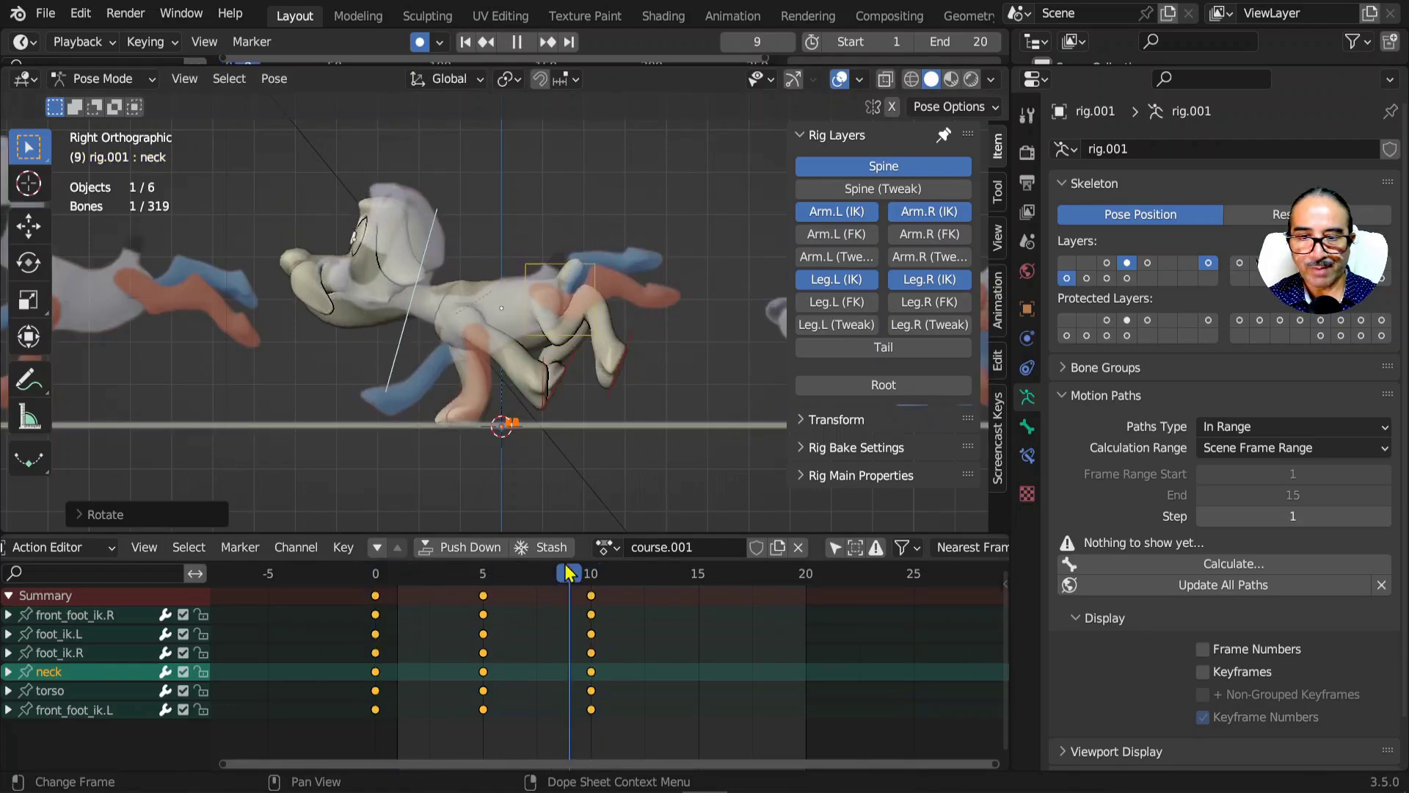
{"action": "mouse_move", "coordinate": [579, 565]}
{"action": "left_mouse_down"}
{"action": "mouse_move", "coordinate": [590, 568]}
{"action": "mouse_move", "coordinate": [338, 570]}
{"action": "mouse_move", "coordinate": [590, 565]}
{"action": "left_mouse_up"}
{"action": "left_click_drag", "start_coordinate": [559, 571], "coordinate": [701, 576]}
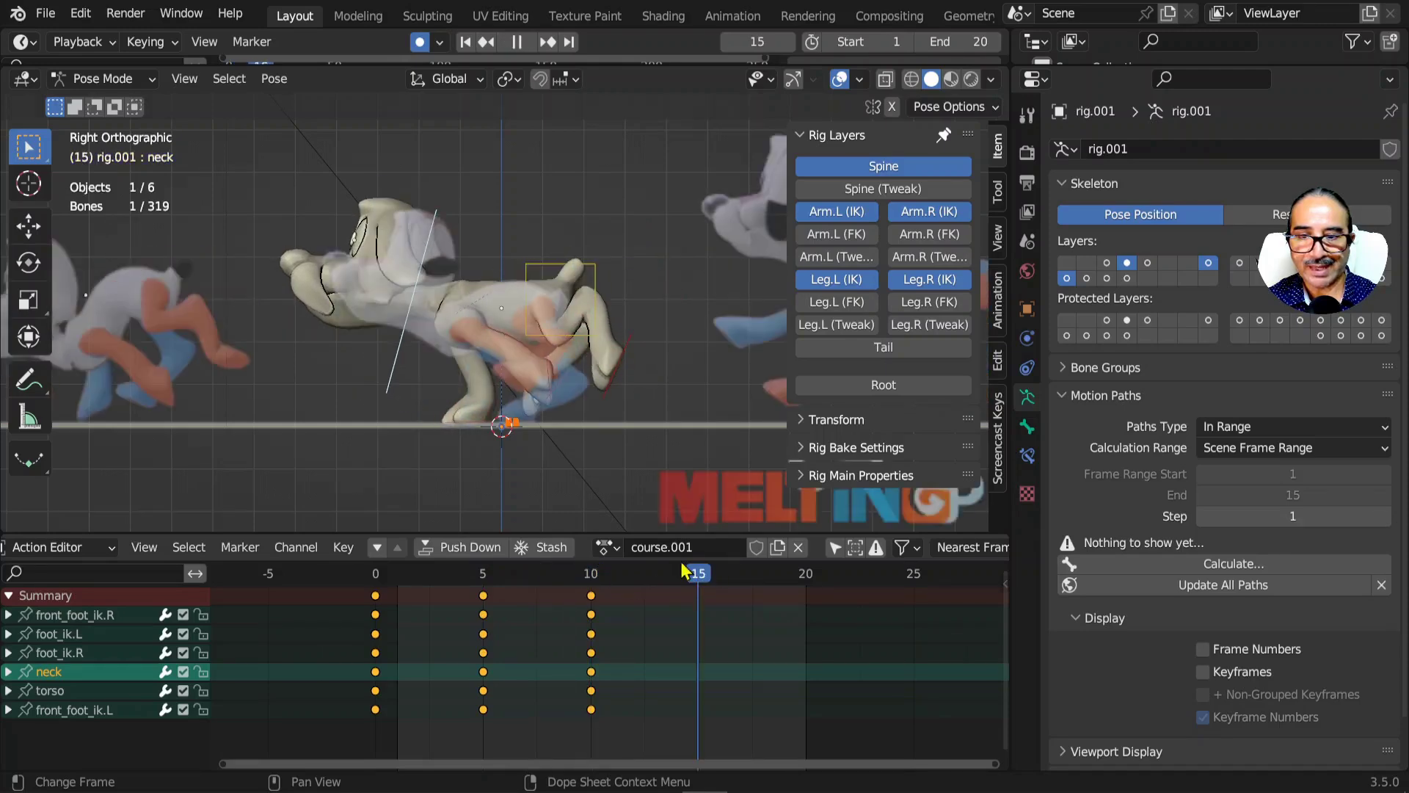
- At frame 15, move the left front foot sideways toward the body's centre line in front view
{"action": "left_click", "coordinate": [552, 405]}
{"action": "key", "text": "g"}
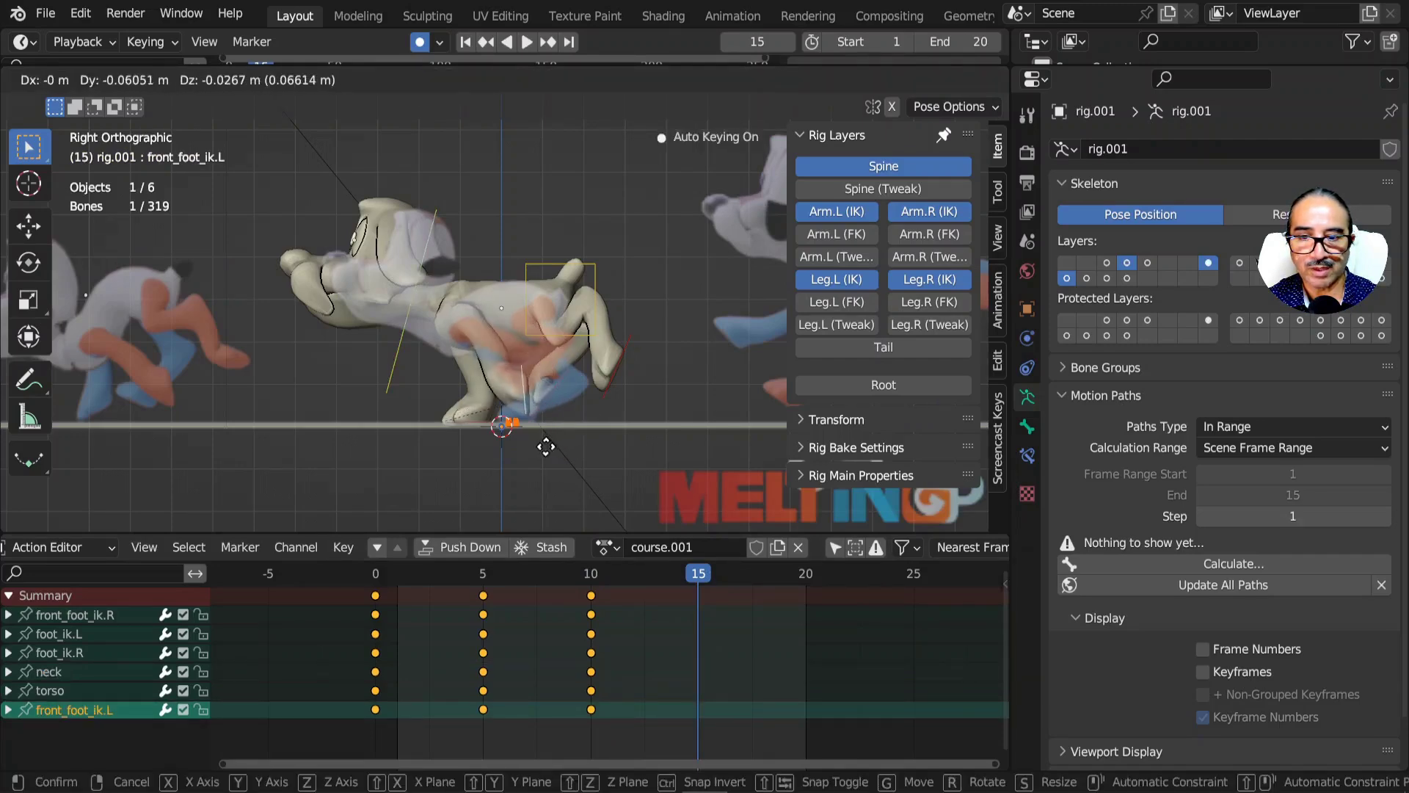
{"action": "left_click", "coordinate": [558, 437]}
{"action": "middle_click_drag", "start_coordinate": [576, 431], "coordinate": [399, 456]}
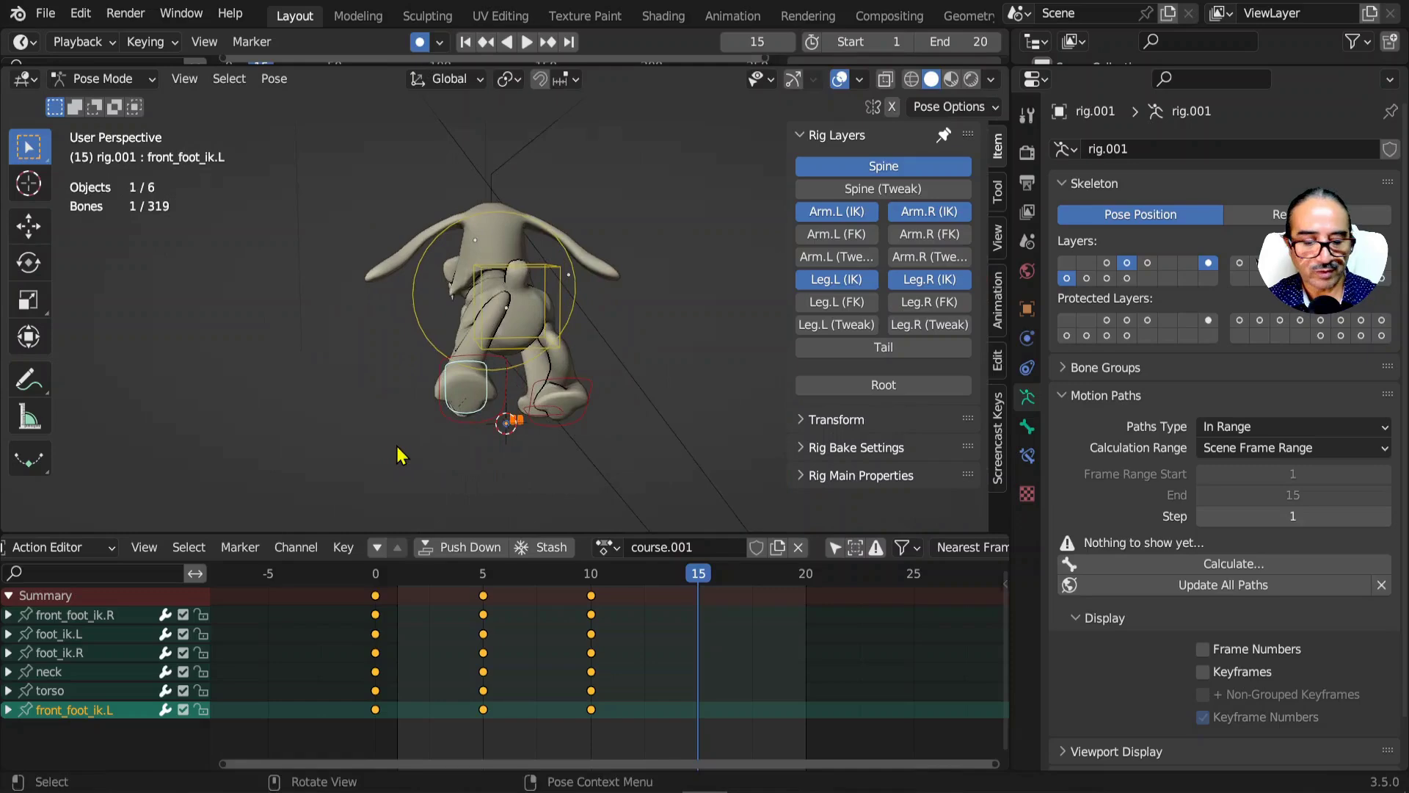
{"action": "key", "text": "KP_3"}
{"action": "key", "text": "KP_1"}
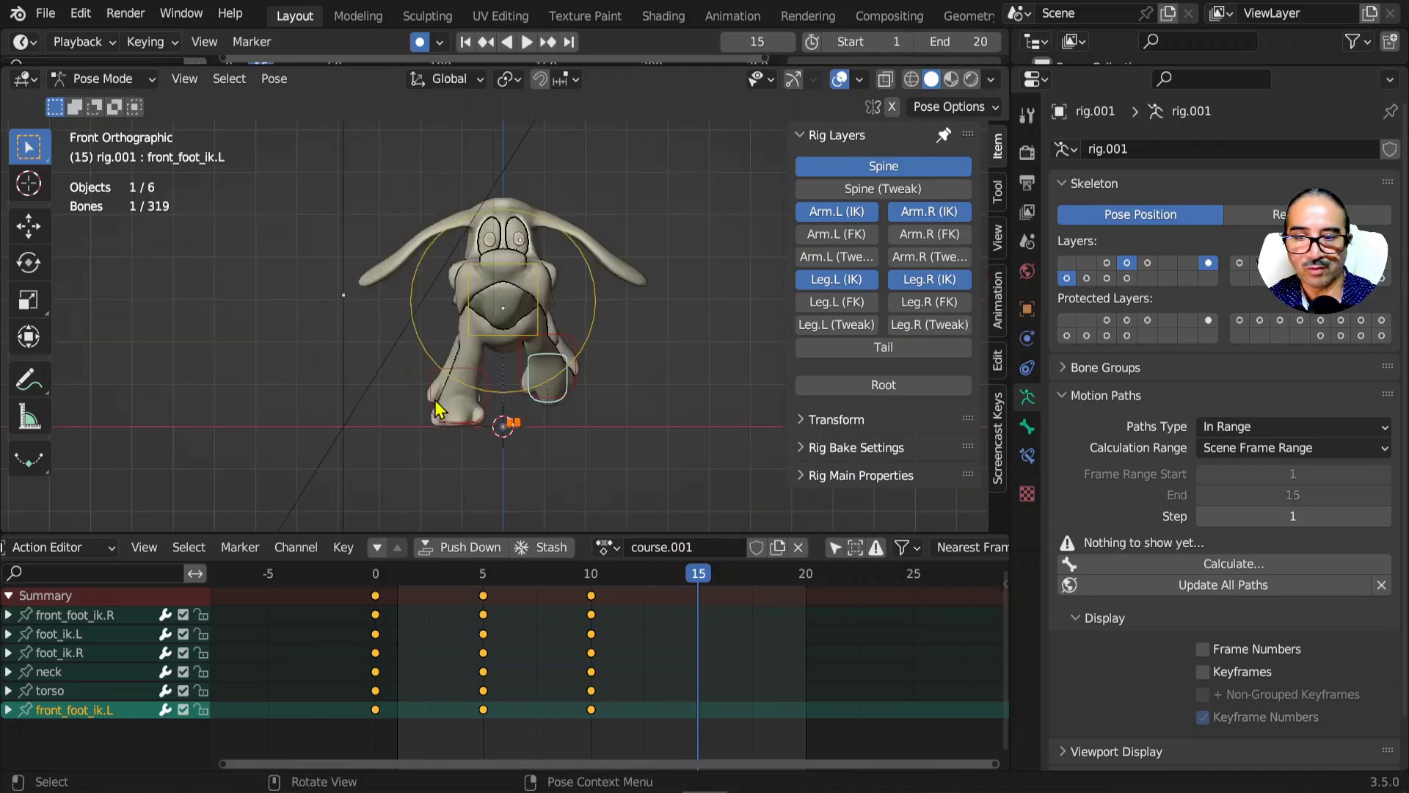
{"action": "key", "text": "g"}
{"action": "left_click", "coordinate": [513, 413]}
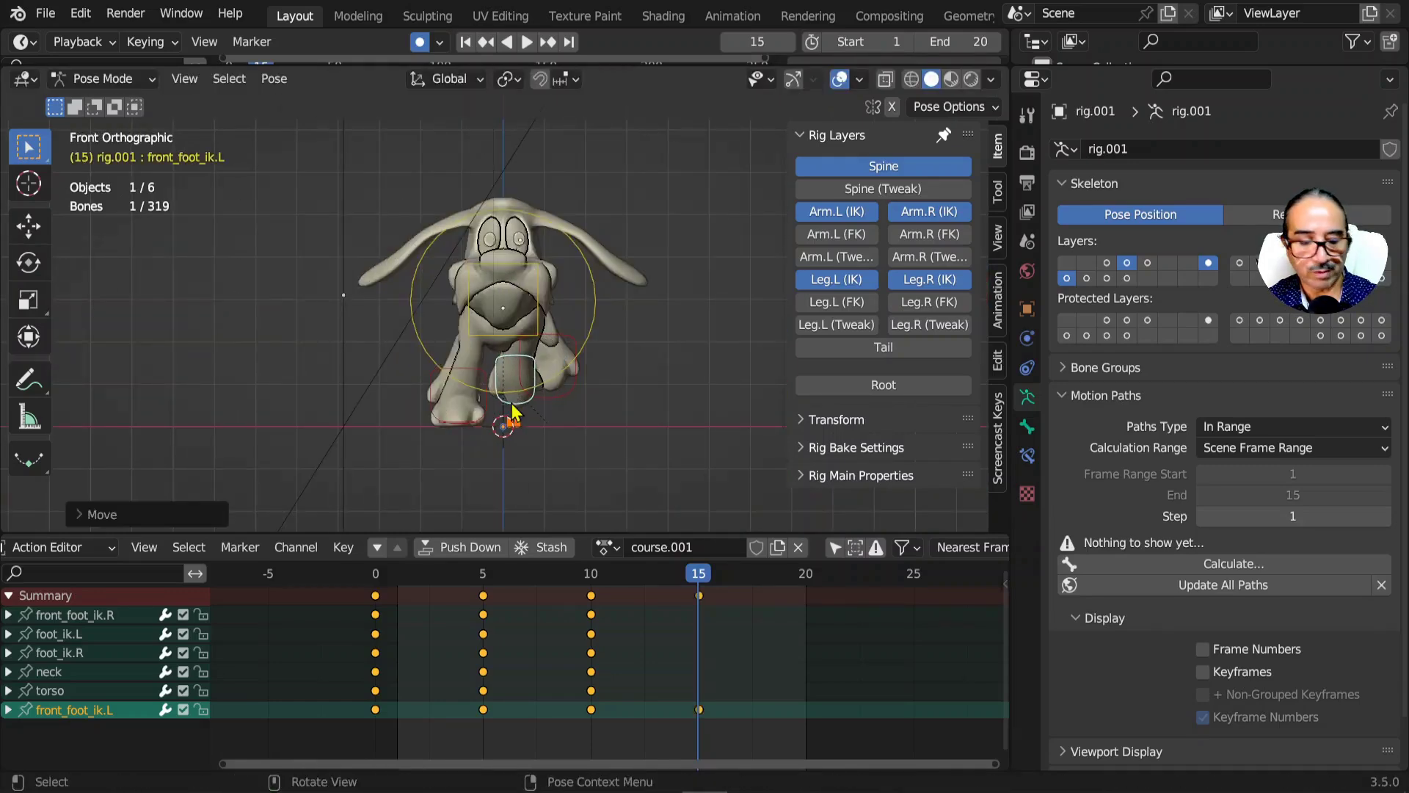
- At frame 15, move and rotate the left hind foot forward onto the reference's red hind leg in side view
{"action": "key", "text": "KP_3"}
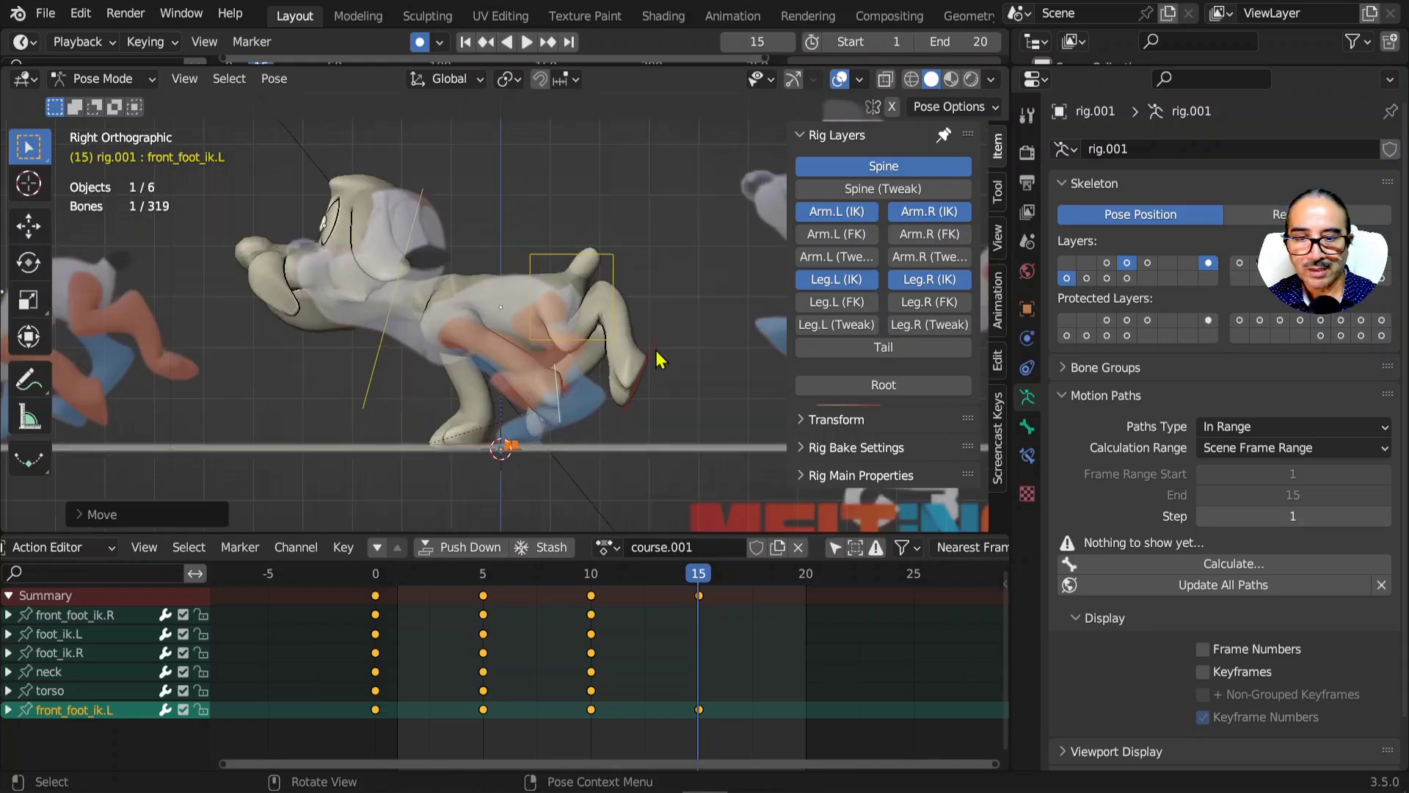
{"action": "left_click", "coordinate": [655, 350]}
{"action": "key", "text": "g"}
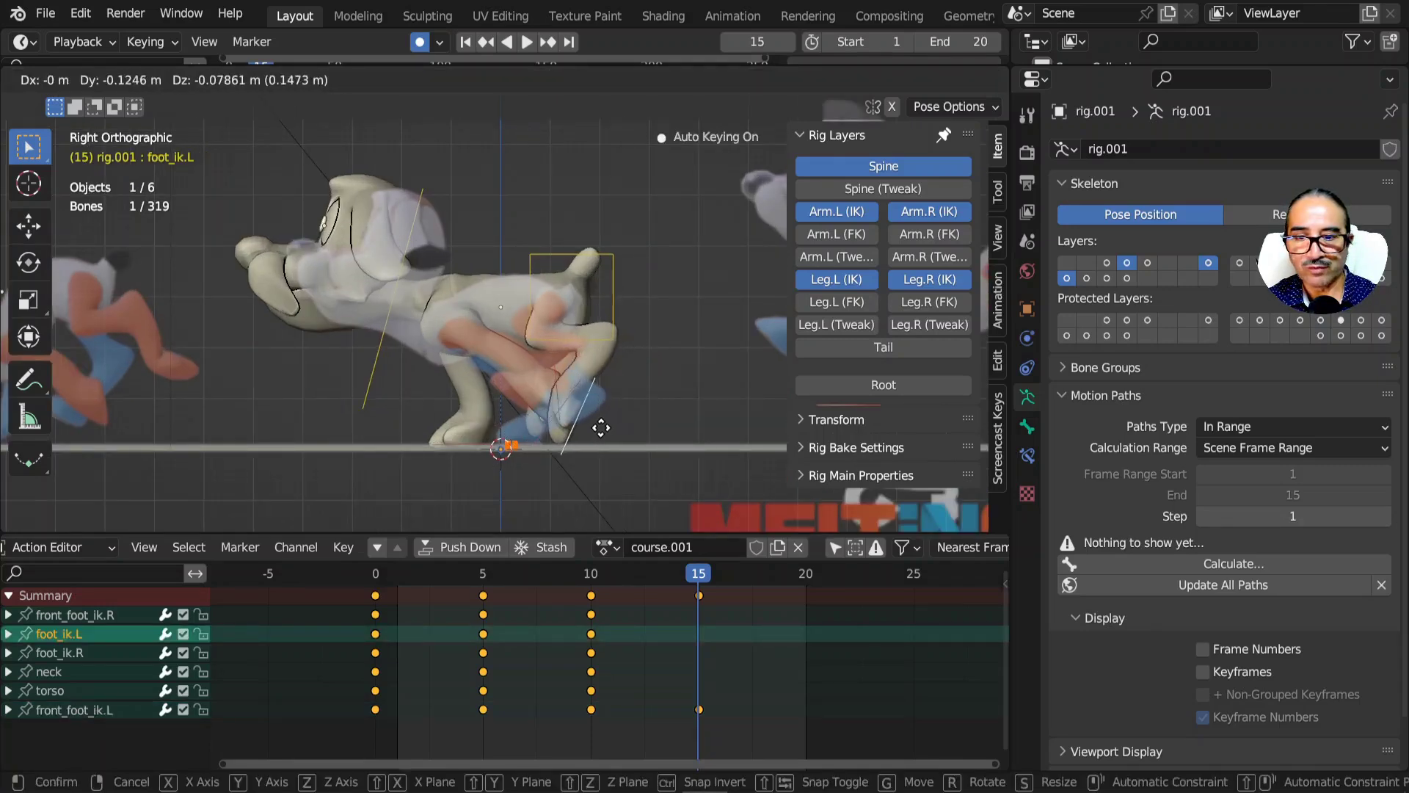
{"action": "left_click", "coordinate": [544, 418]}
{"action": "key", "text": "r"}
{"action": "left_click", "coordinate": [554, 447]}
{"action": "key", "text": "g"}
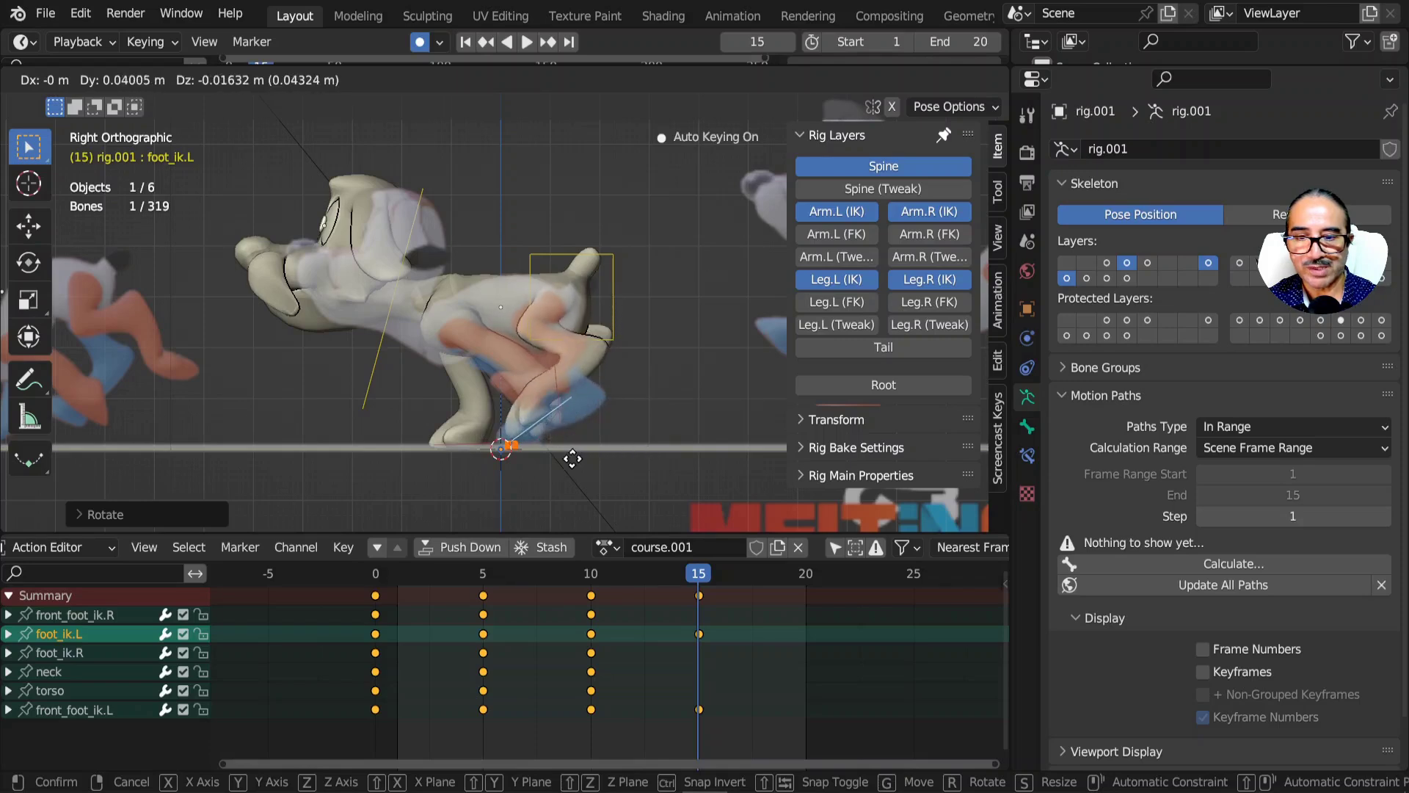
{"action": "left_click", "coordinate": [544, 447]}
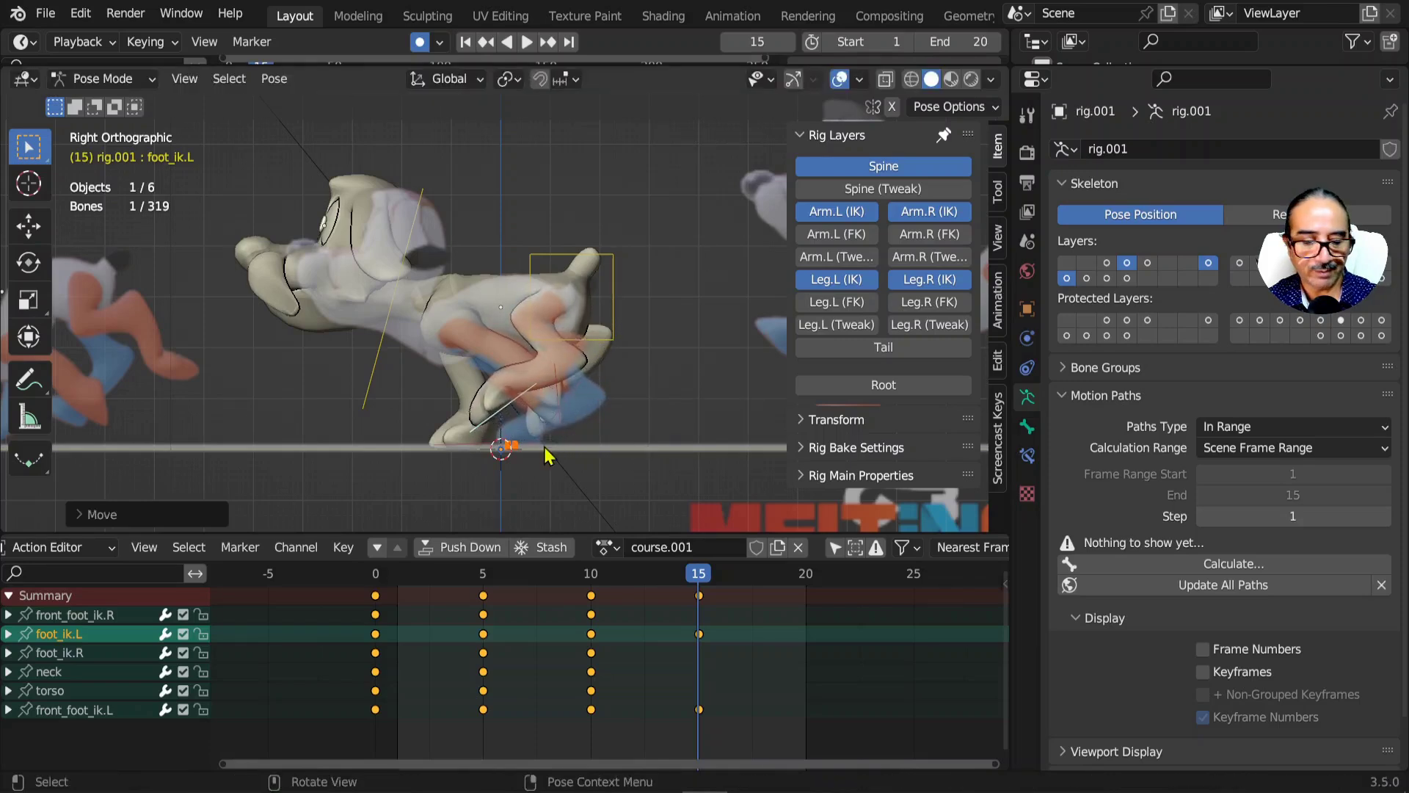
- In back view at frame 15, shift the left hind foot sideways and tilt it with a trackball rotation
{"action": "key", "text": "ctrl+KP_3"}
{"action": "key", "text": "ctrl+KP_1"}
{"action": "key", "text": "g"}
{"action": "left_click", "coordinate": [681, 422]}
{"action": "key", "text": "r"}
{"action": "key", "text": "r"}
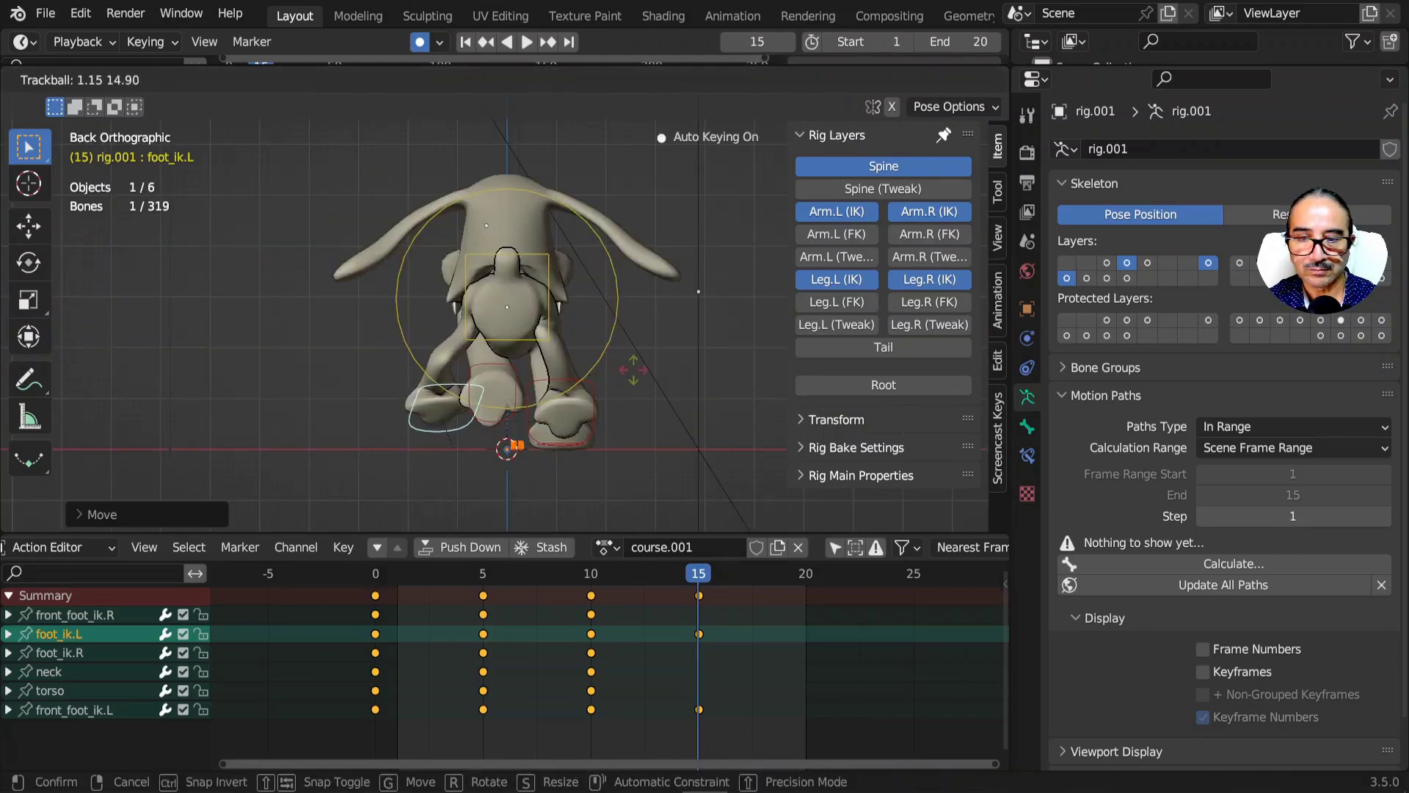
{"action": "left_click", "coordinate": [628, 385]}
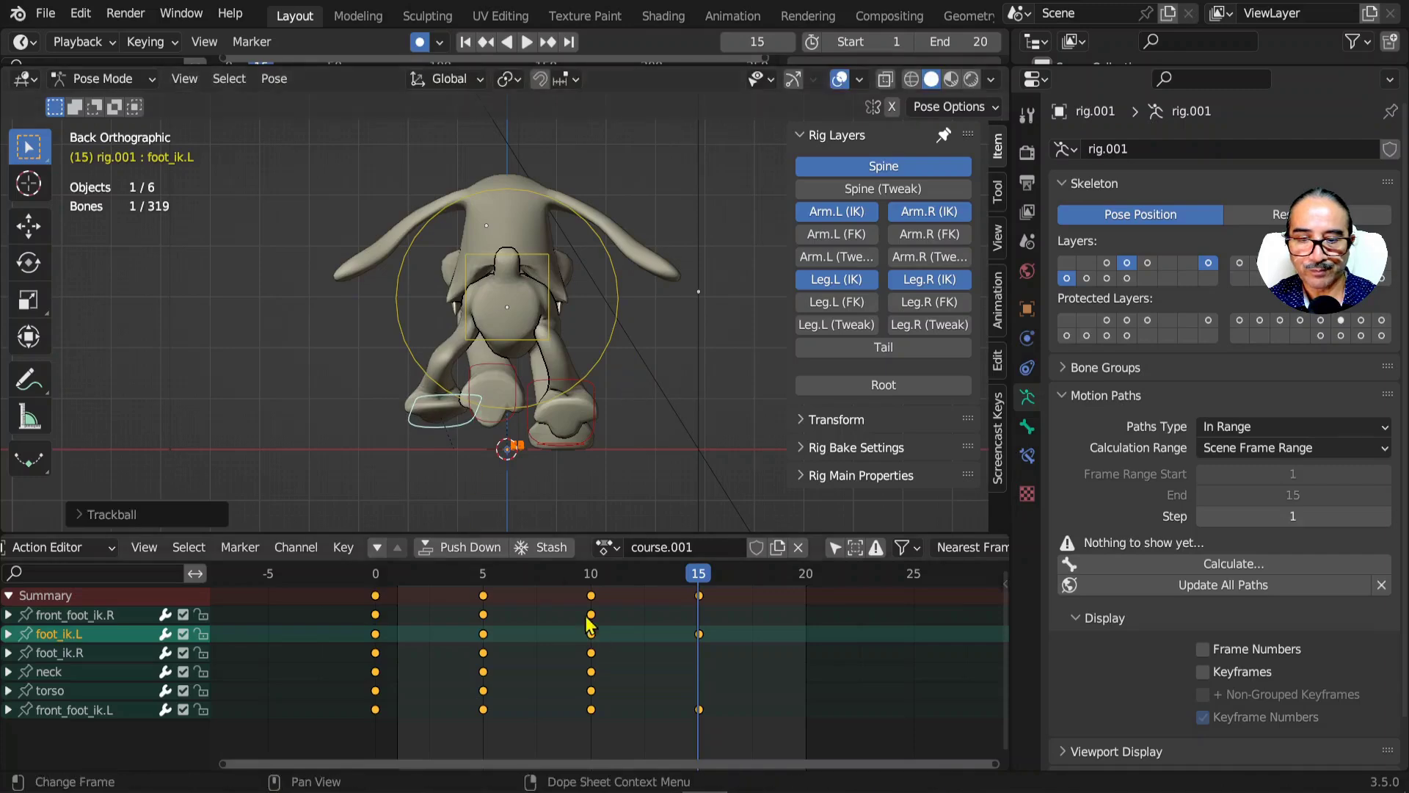
- At frame 15, clear the right hind foot's rotation and move it to the ground on the reference's blue hind foot
{"action": "left_click", "coordinate": [82, 652]}
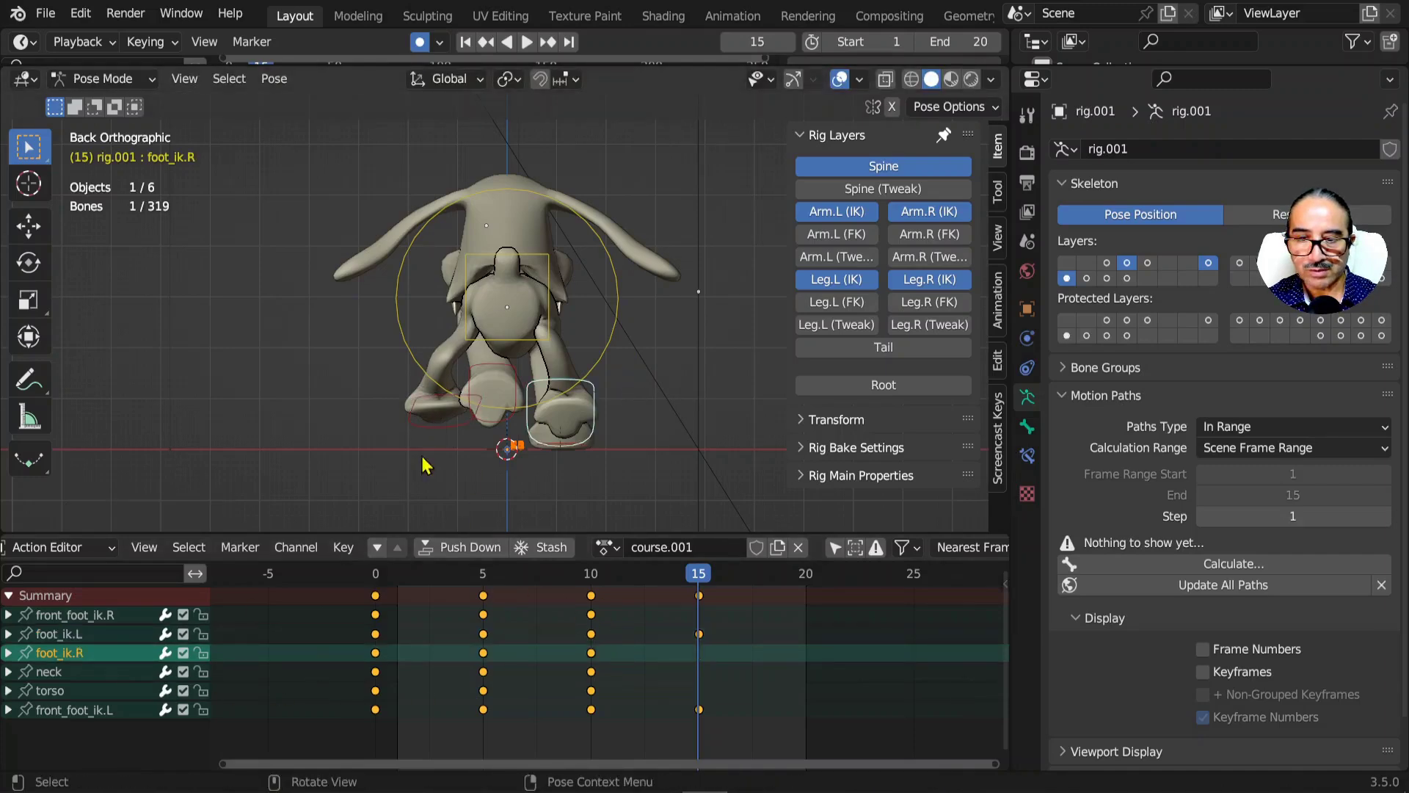
{"action": "key", "text": "KP_1"}
{"action": "key", "text": "KP_3"}
{"action": "key", "text": "r"}
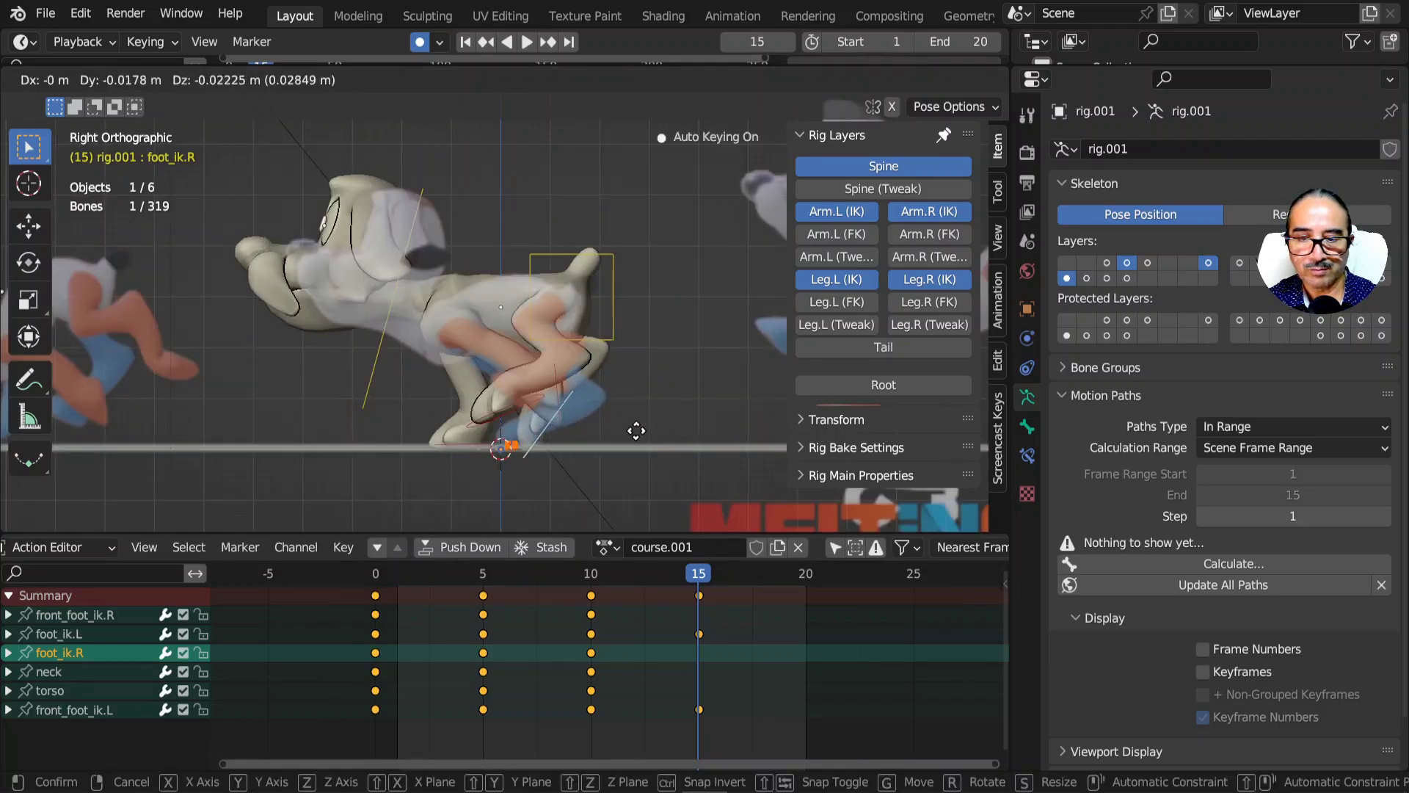
{"action": "key", "text": "Escape"}
{"action": "key", "text": "alt+r"}
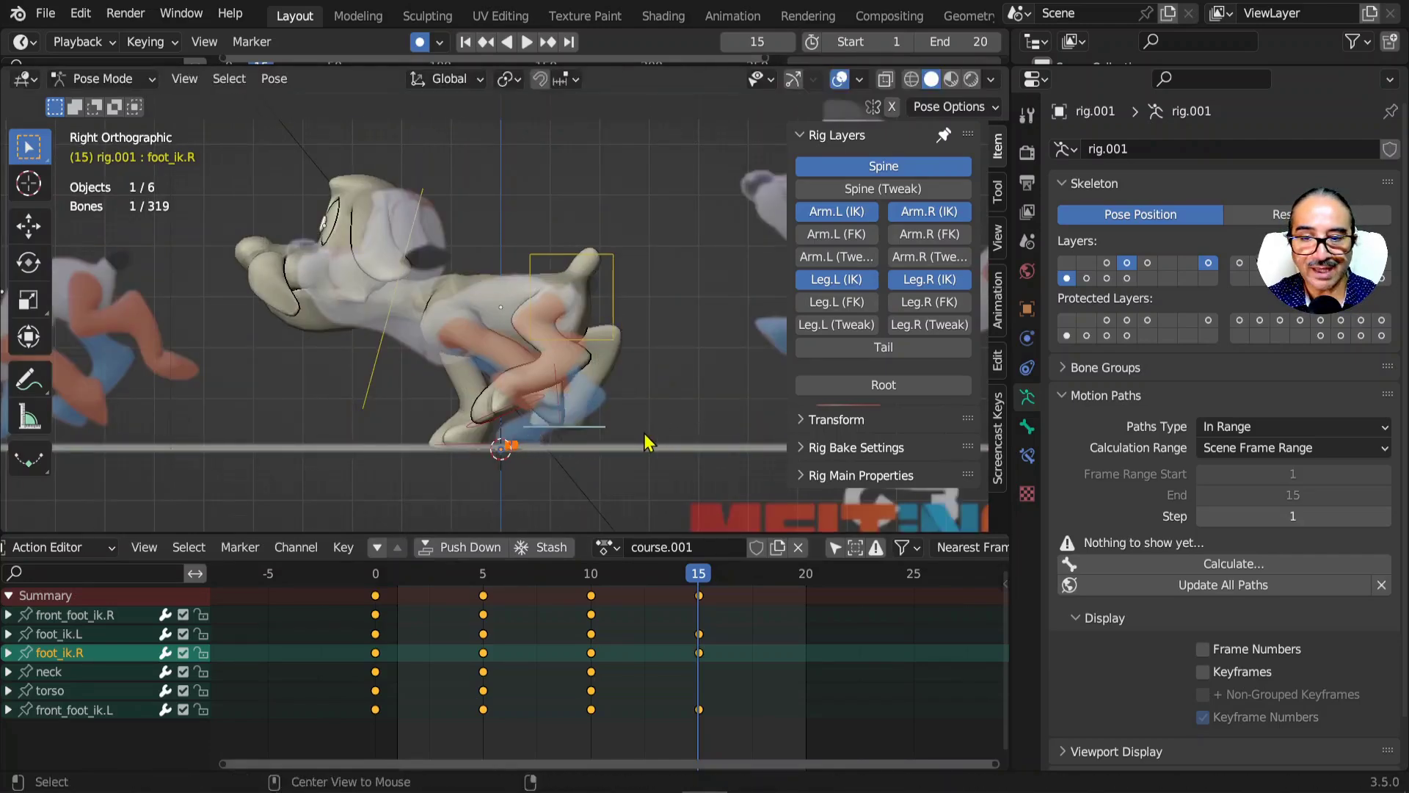
{"action": "key", "text": "g"}
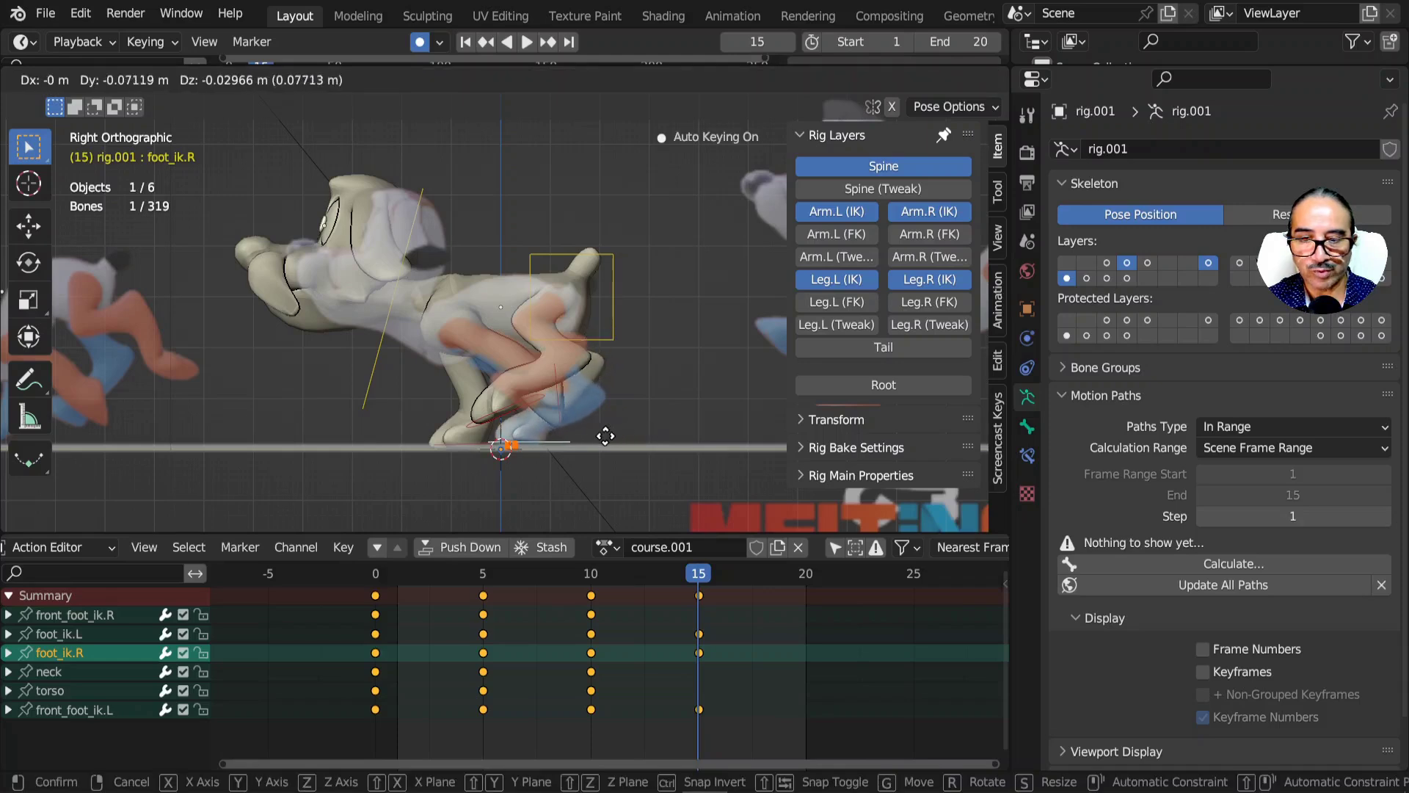
{"action": "left_click", "coordinate": [606, 448]}
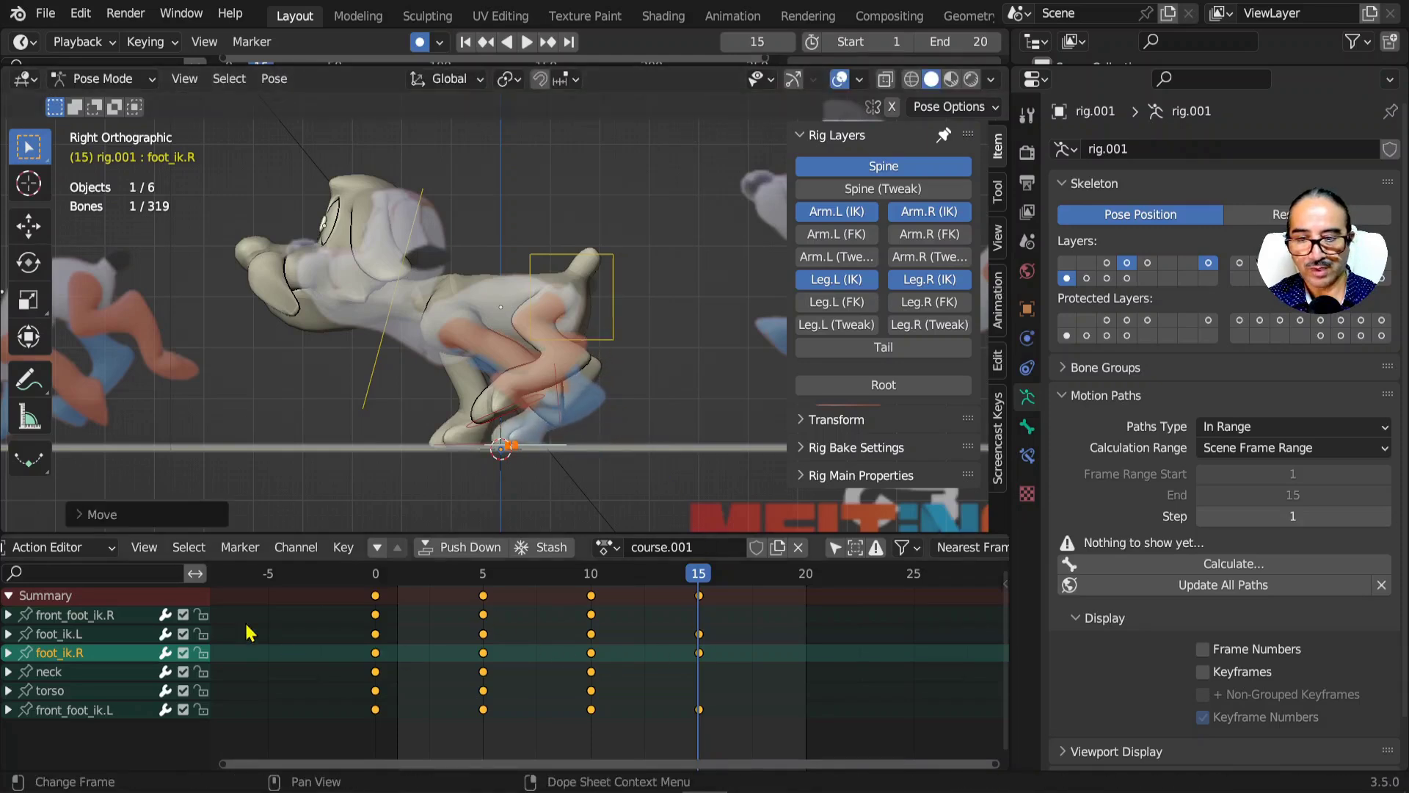
- At frame 15, move and rotate the right front foot back under the belly toward the reference's blue foreleg
{"action": "left_click", "coordinate": [59, 634]}
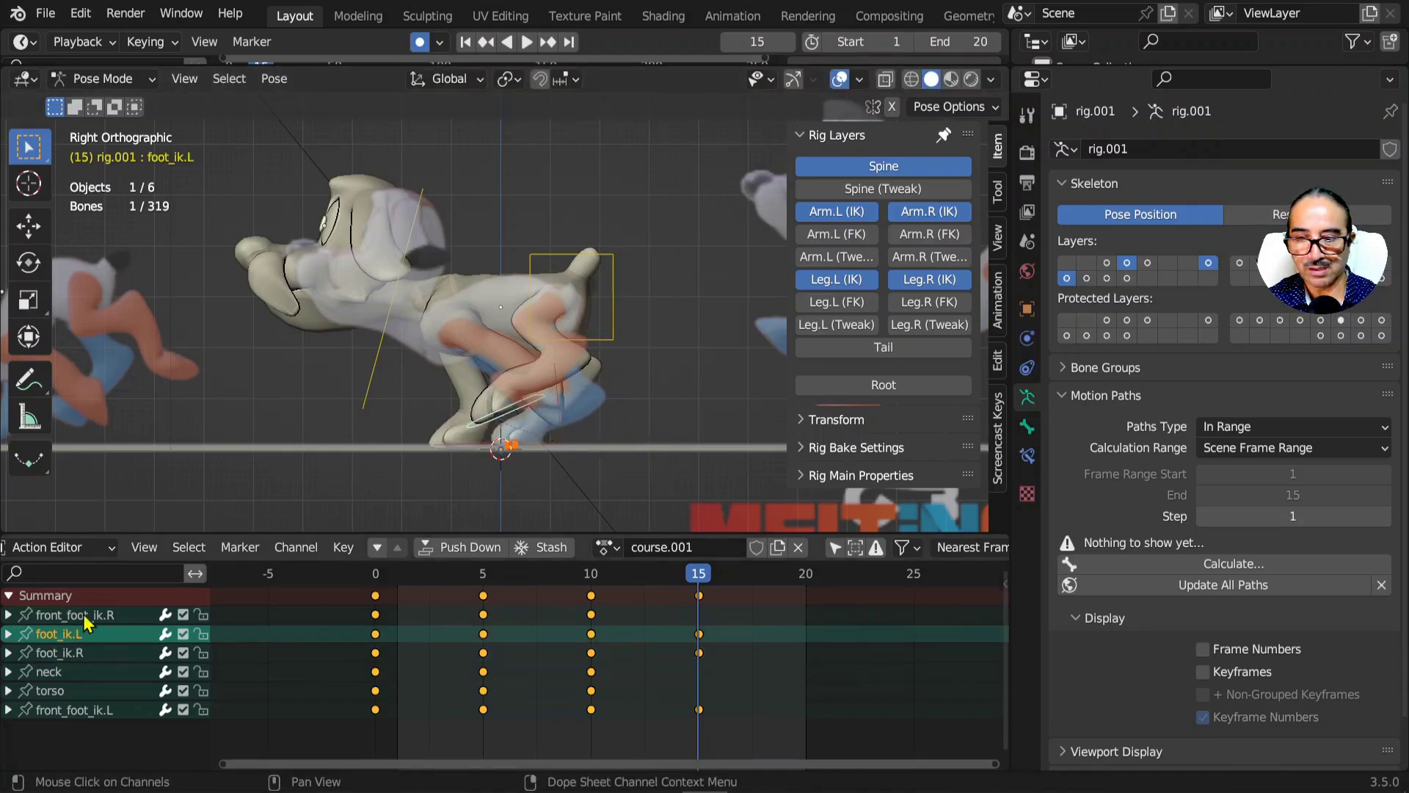
{"action": "left_click", "coordinate": [80, 616]}
{"action": "key", "text": "g"}
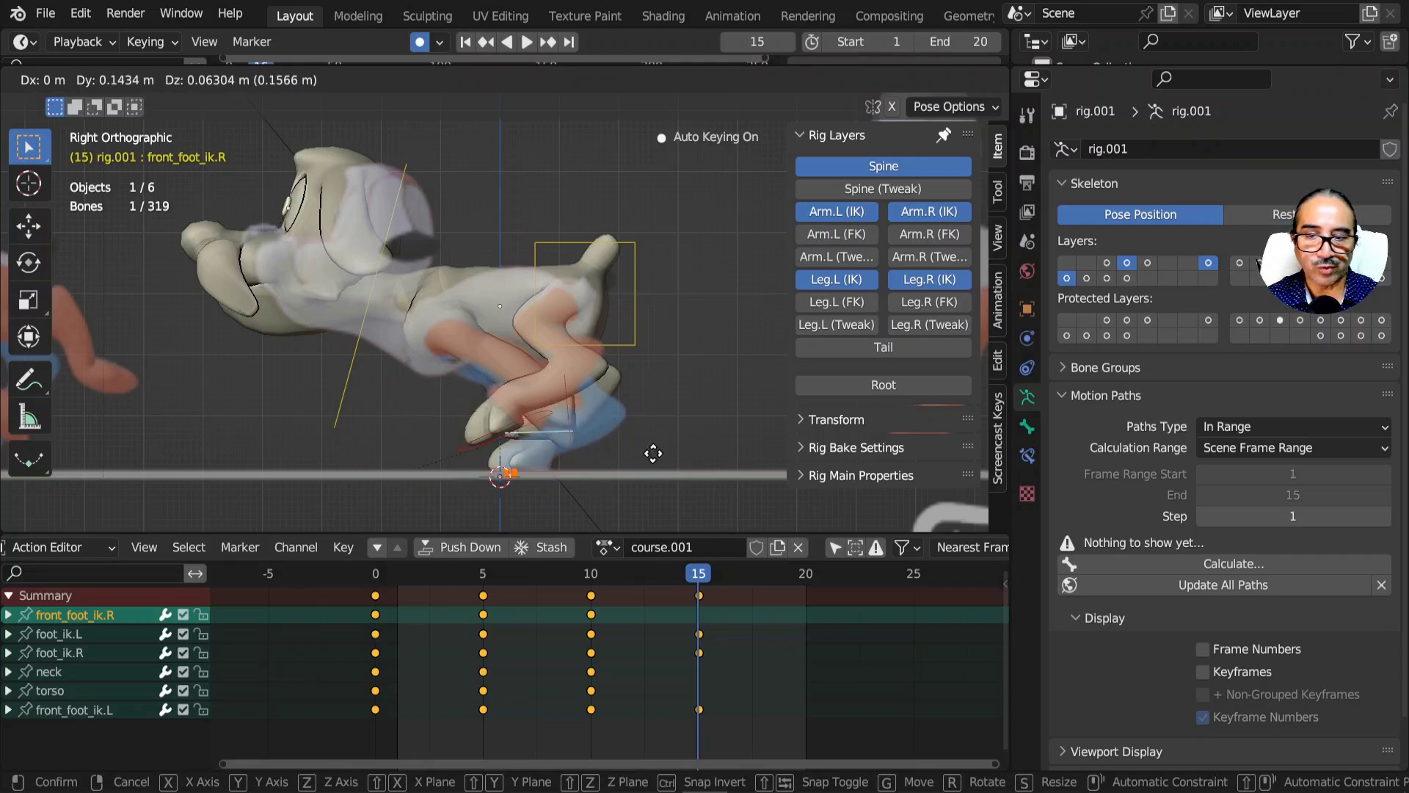
{"action": "left_click", "coordinate": [697, 460]}
{"action": "key", "text": "r"}
{"action": "left_click", "coordinate": [628, 356]}
{"action": "key", "text": "g"}
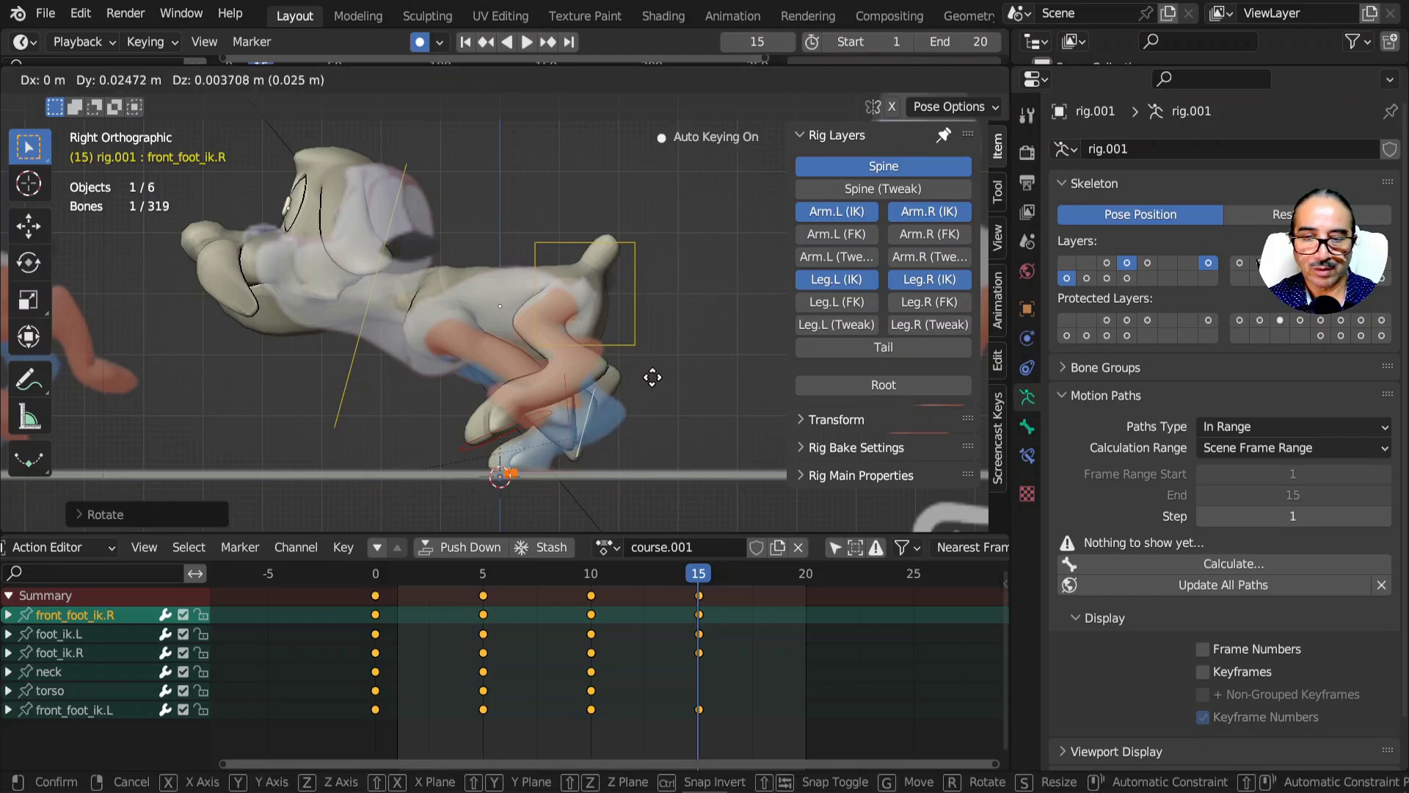
{"action": "left_click", "coordinate": [664, 382]}
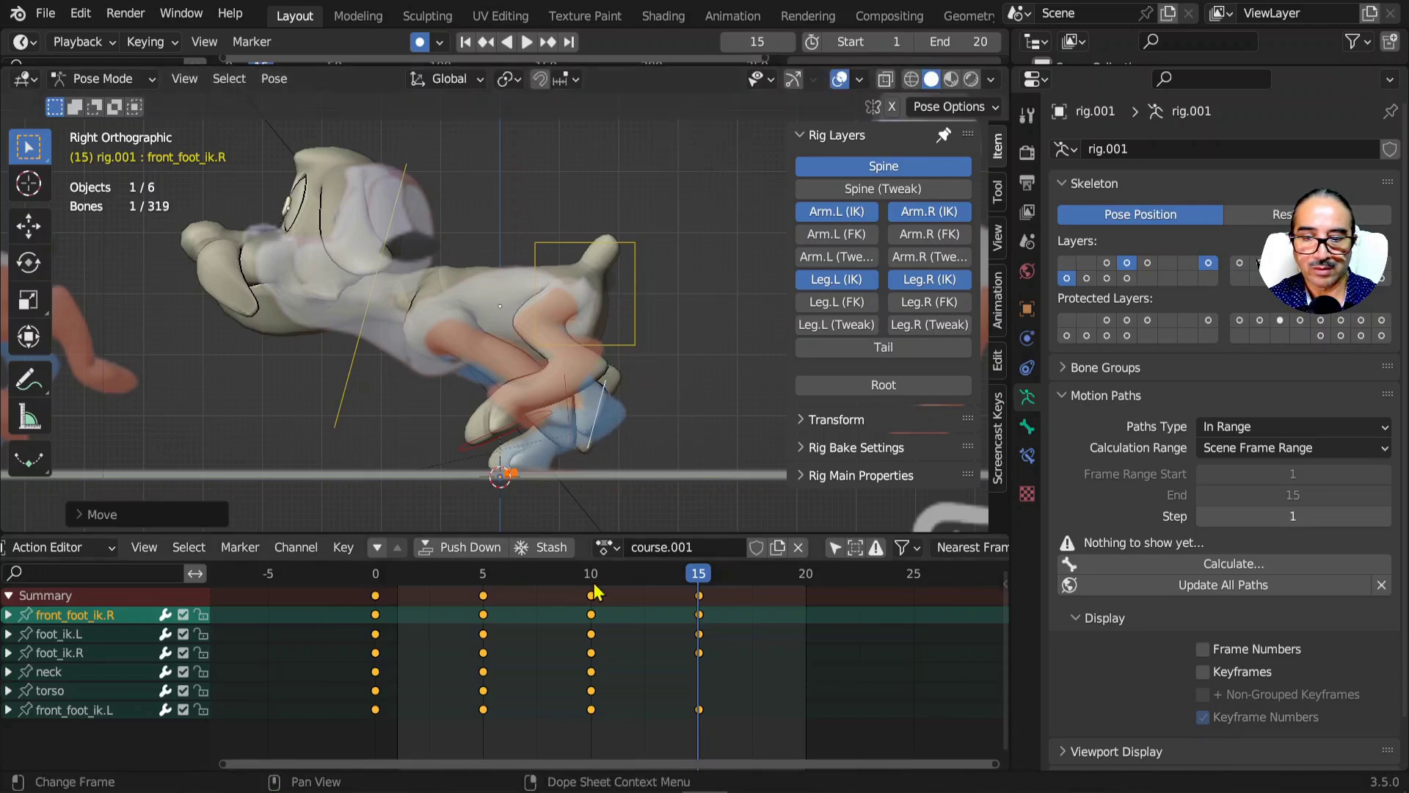
- At frame 15, nudge the right front foot in side view, then shift it outward from the right hind foot in back view
{"action": "key", "text": "space"}
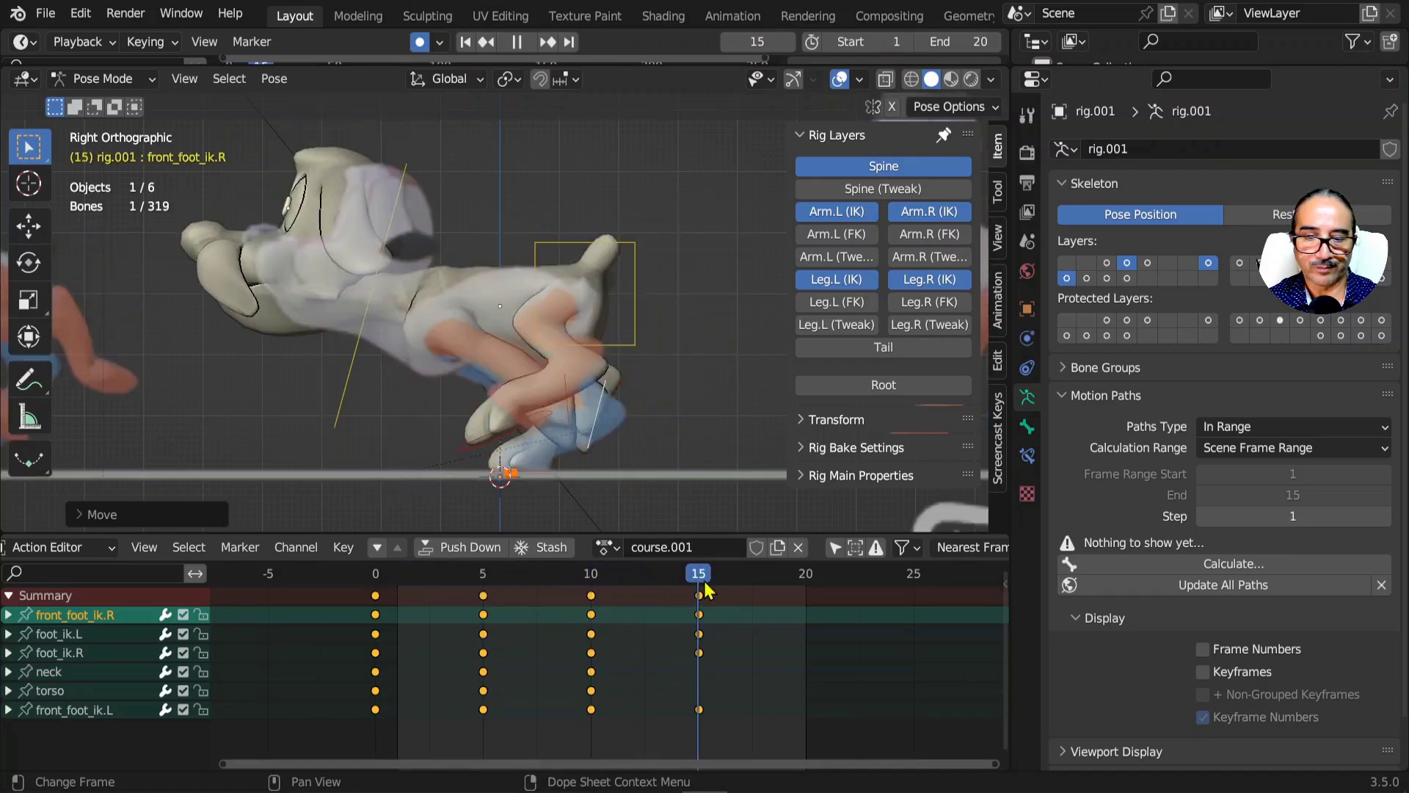
{"action": "key", "text": "g"}
{"action": "left_click", "coordinate": [655, 411]}
{"action": "middle_click_drag", "start_coordinate": [656, 419], "coordinate": [457, 394]}
{"action": "key", "text": "KP_3"}
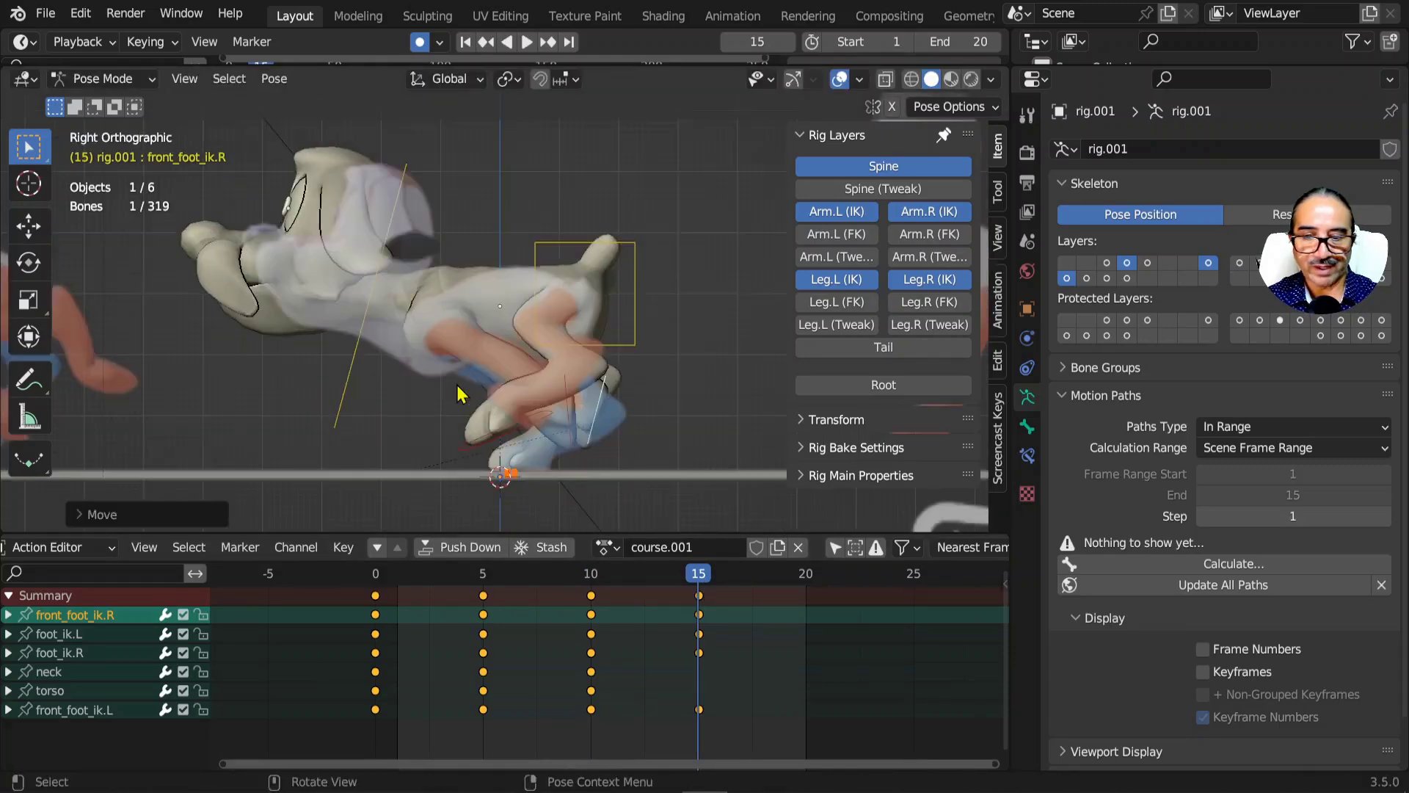
{"action": "key", "text": "ctrl+KP_1"}
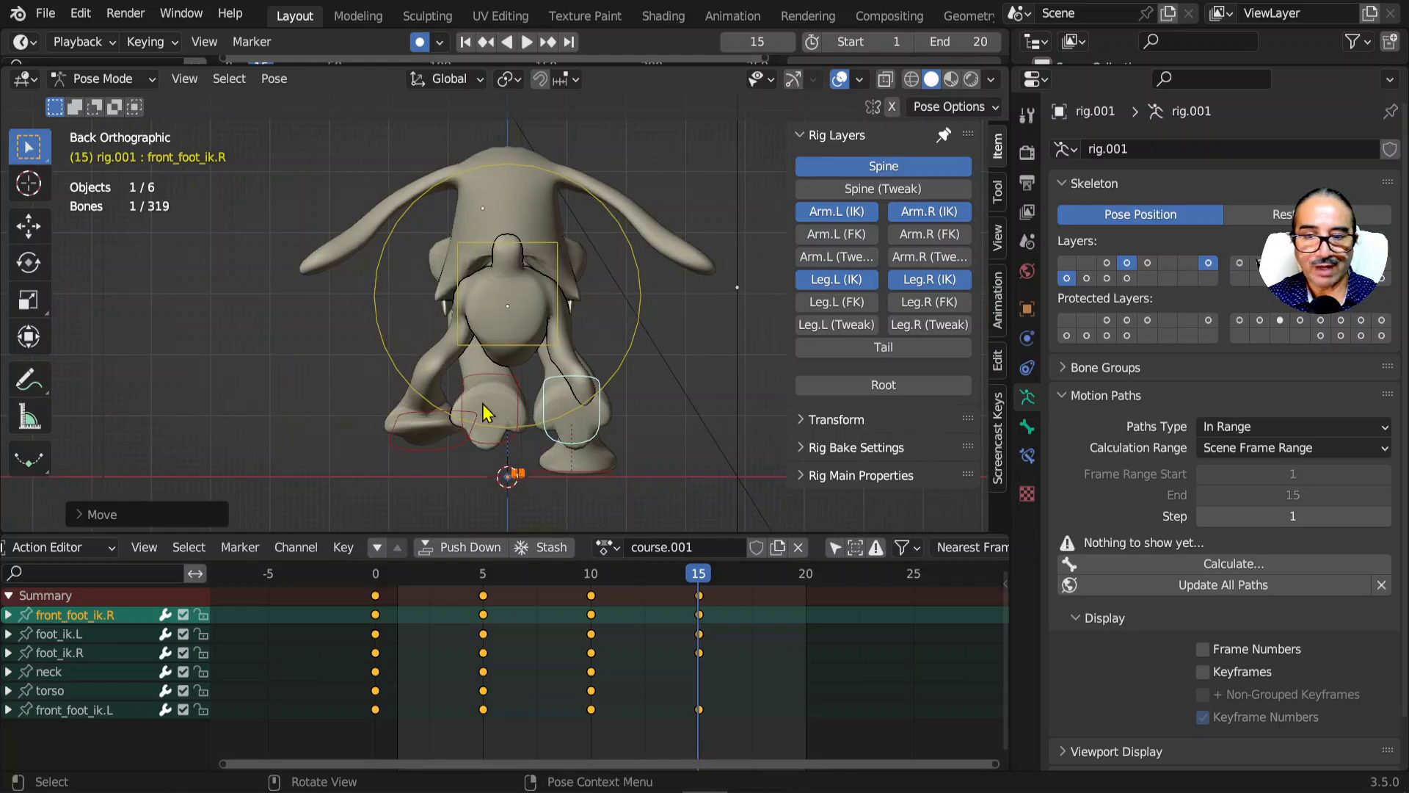
{"action": "key", "text": "g"}
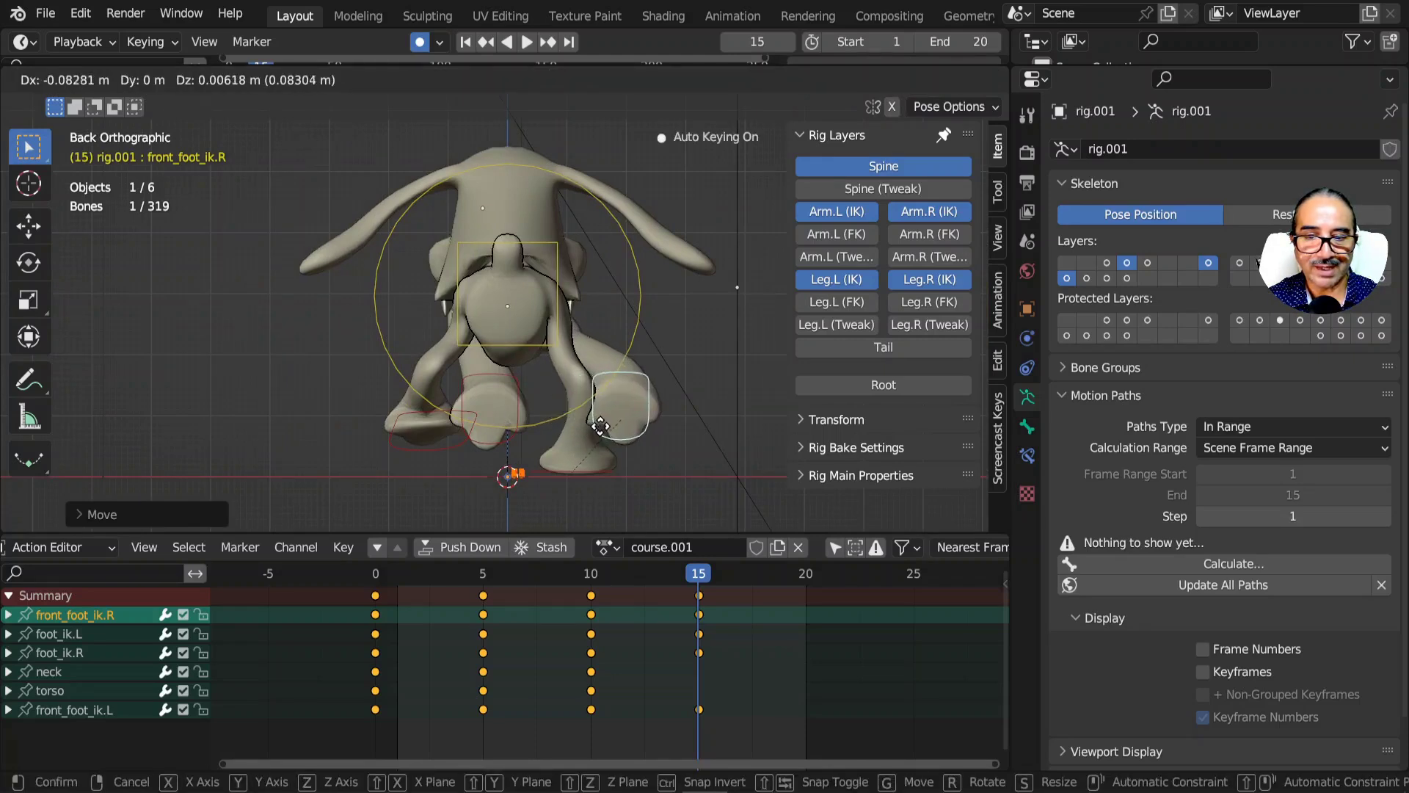
{"action": "left_click", "coordinate": [608, 431]}
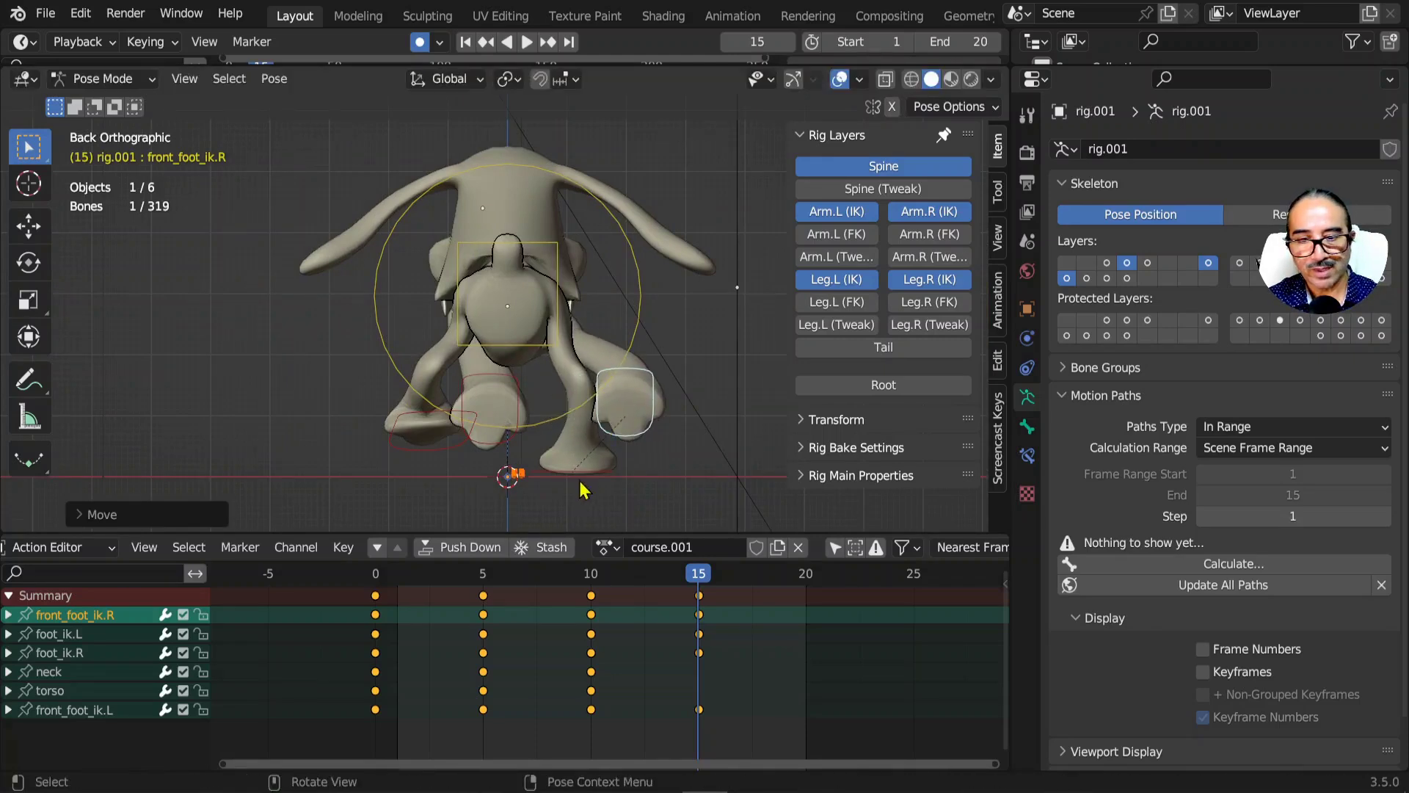
- At frame 15, move the right hind foot inward toward the body's centre line in back view
{"action": "left_click", "coordinate": [584, 488]}
{"action": "key", "text": "g"}
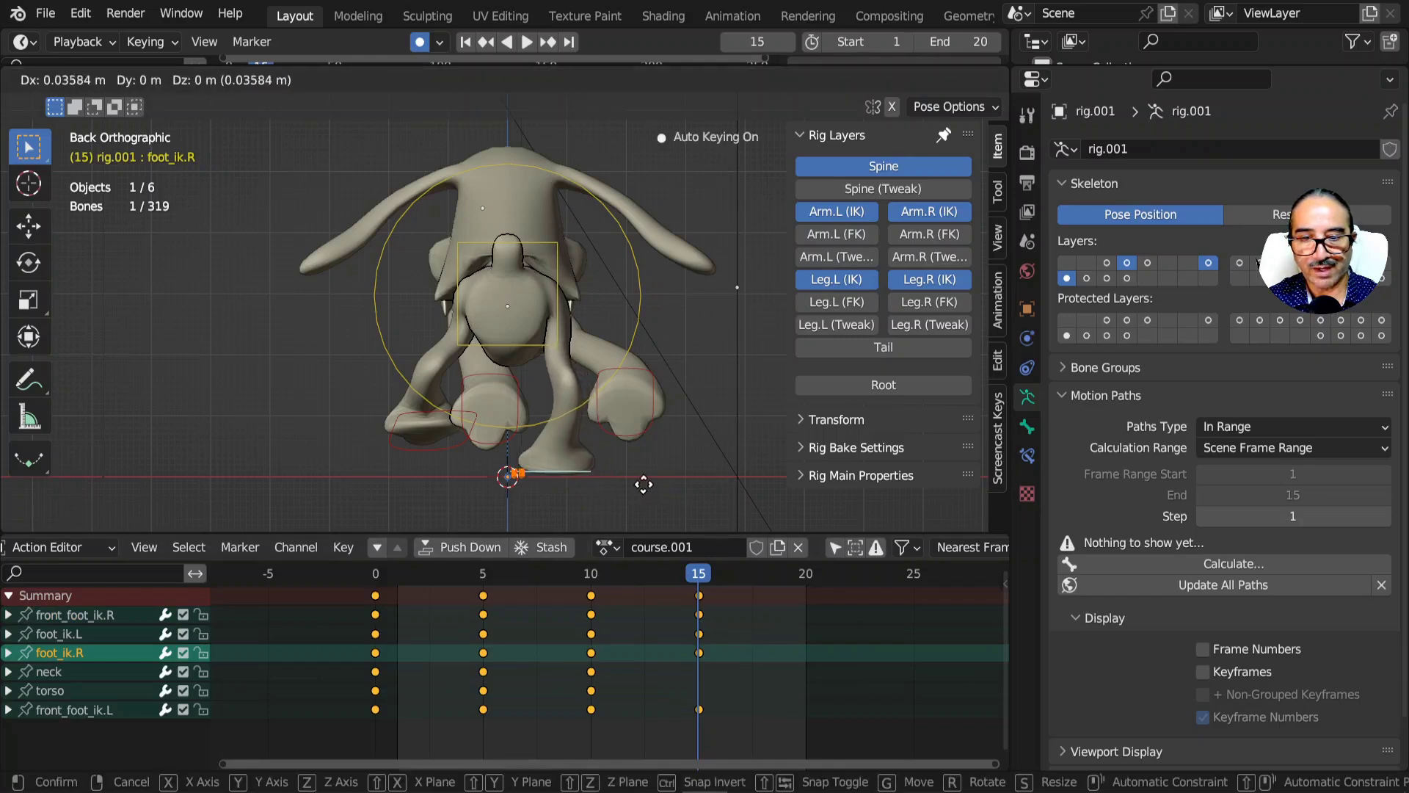
{"action": "left_click", "coordinate": [644, 491]}
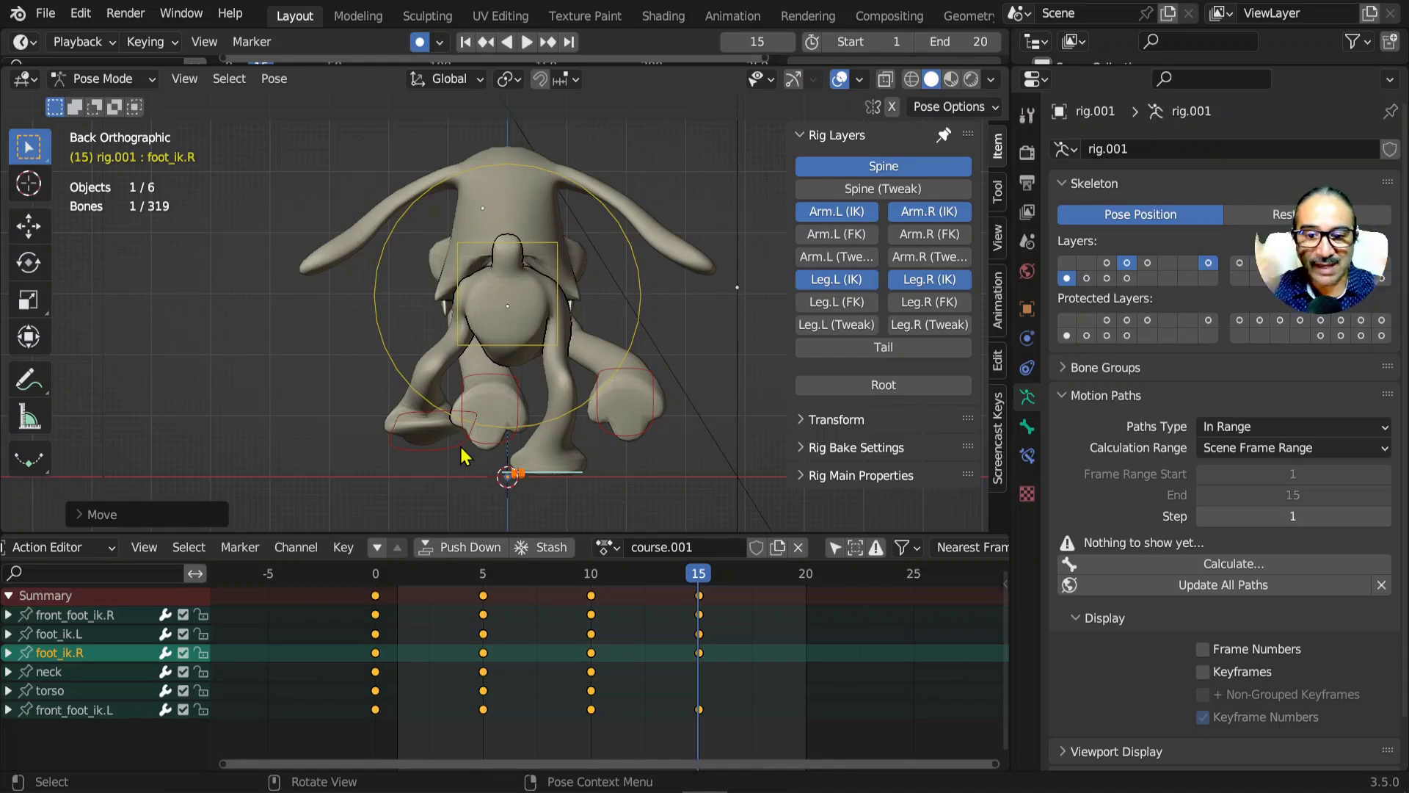
- At frame 15, rotate the neck control in side view to raise the head
{"action": "left_click", "coordinate": [125, 673]}
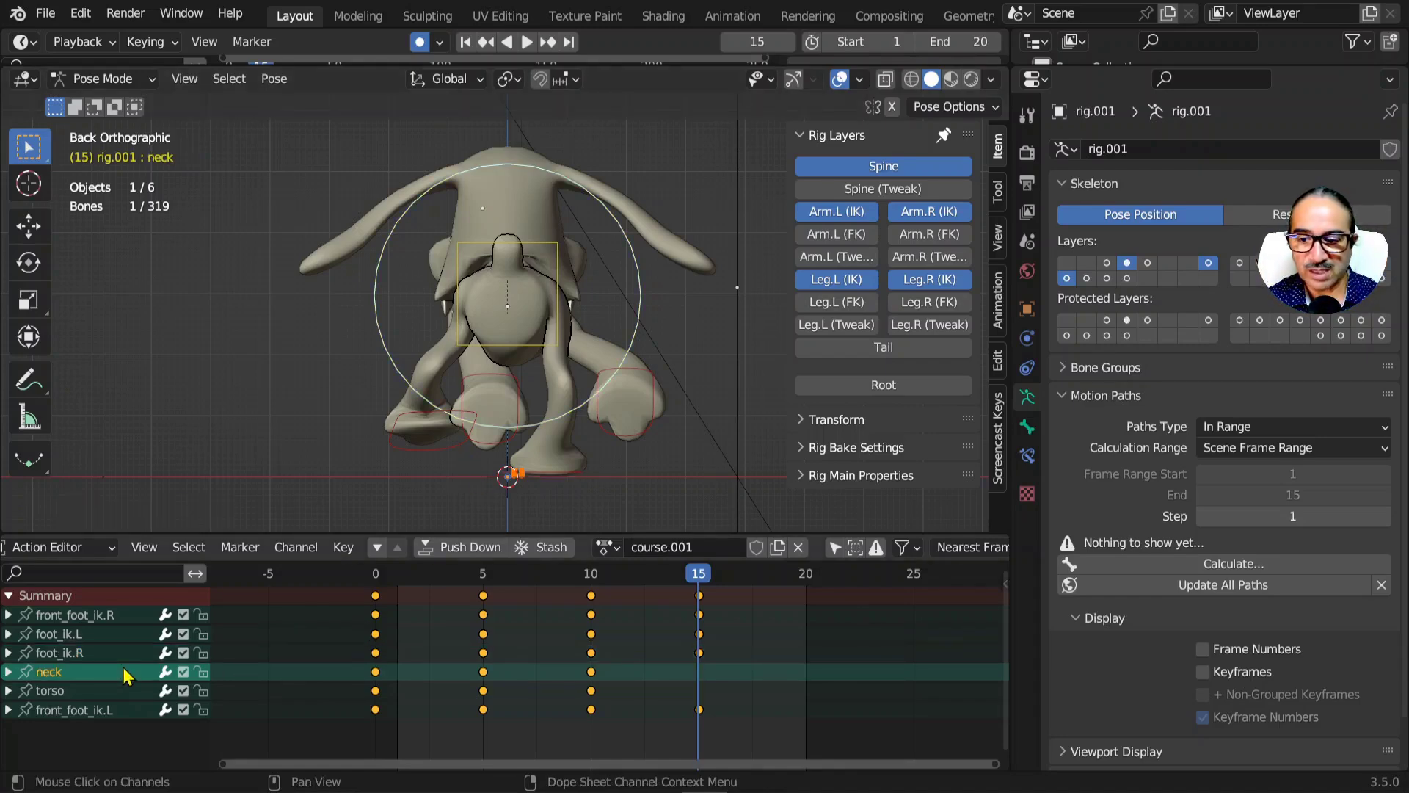
{"action": "key", "text": "KP_1"}
{"action": "key", "text": "KP_3"}
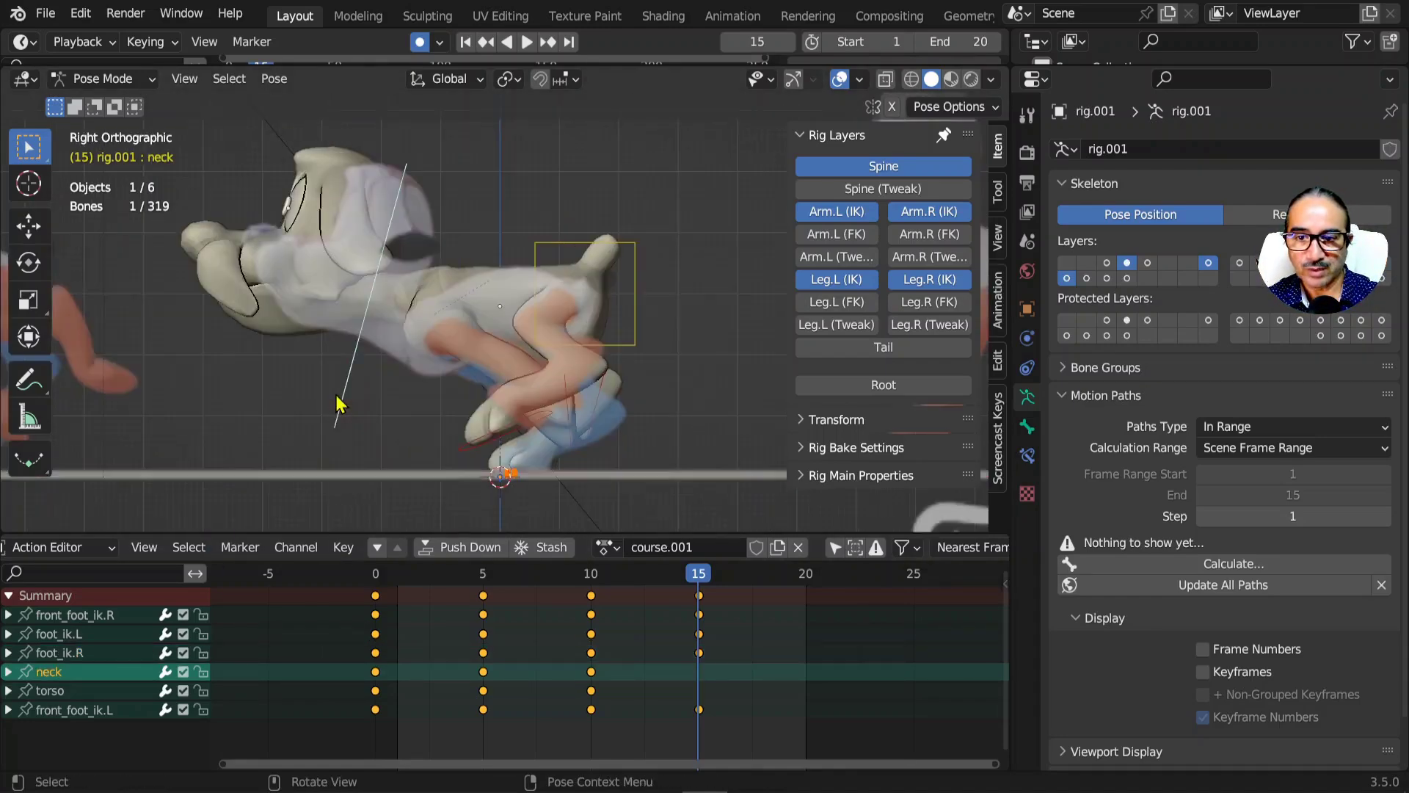
{"action": "key", "text": "r"}
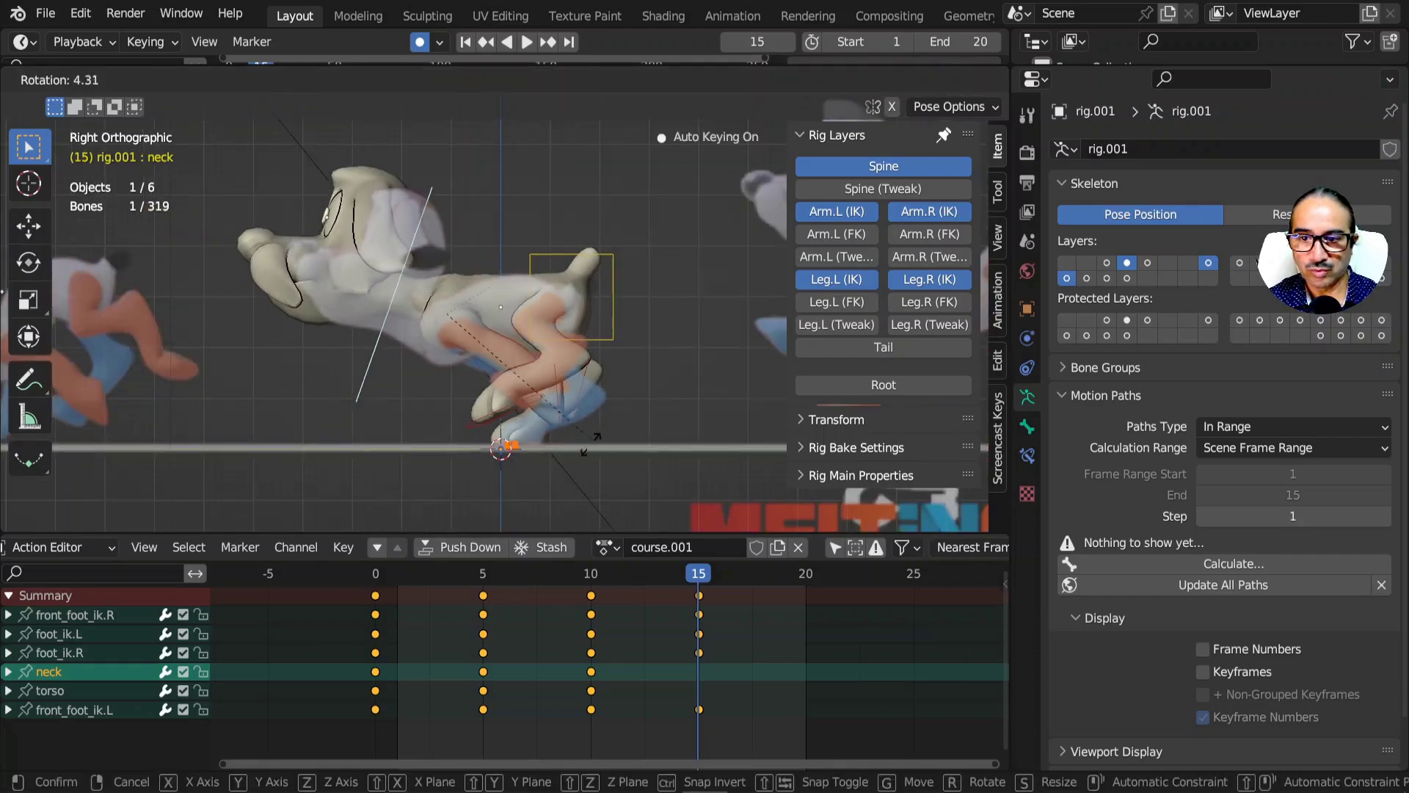
{"action": "left_click", "coordinate": [547, 481]}
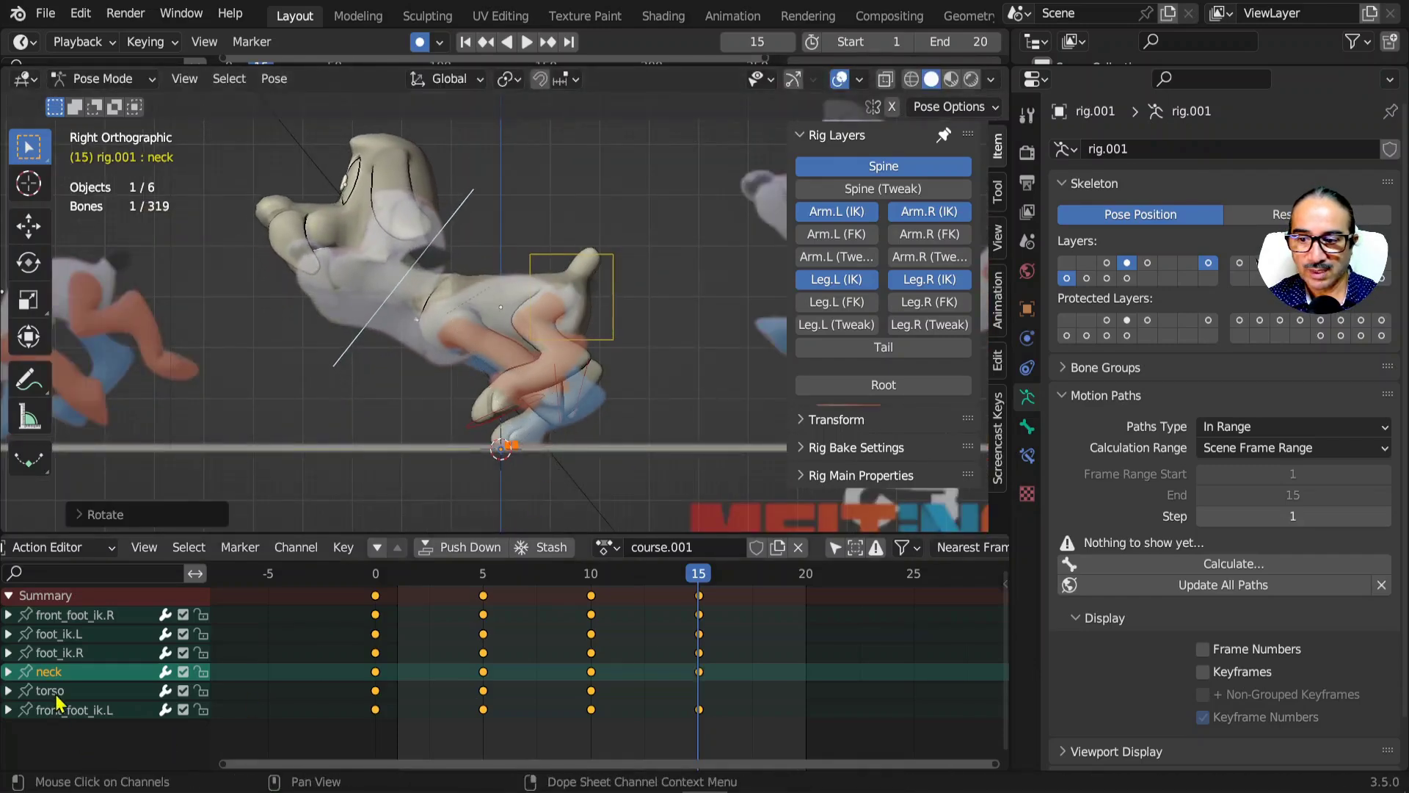
- At frame 15, nudge the torso control very slightly to key its position
{"action": "left_click", "coordinate": [506, 433]}
{"action": "key", "text": "g"}
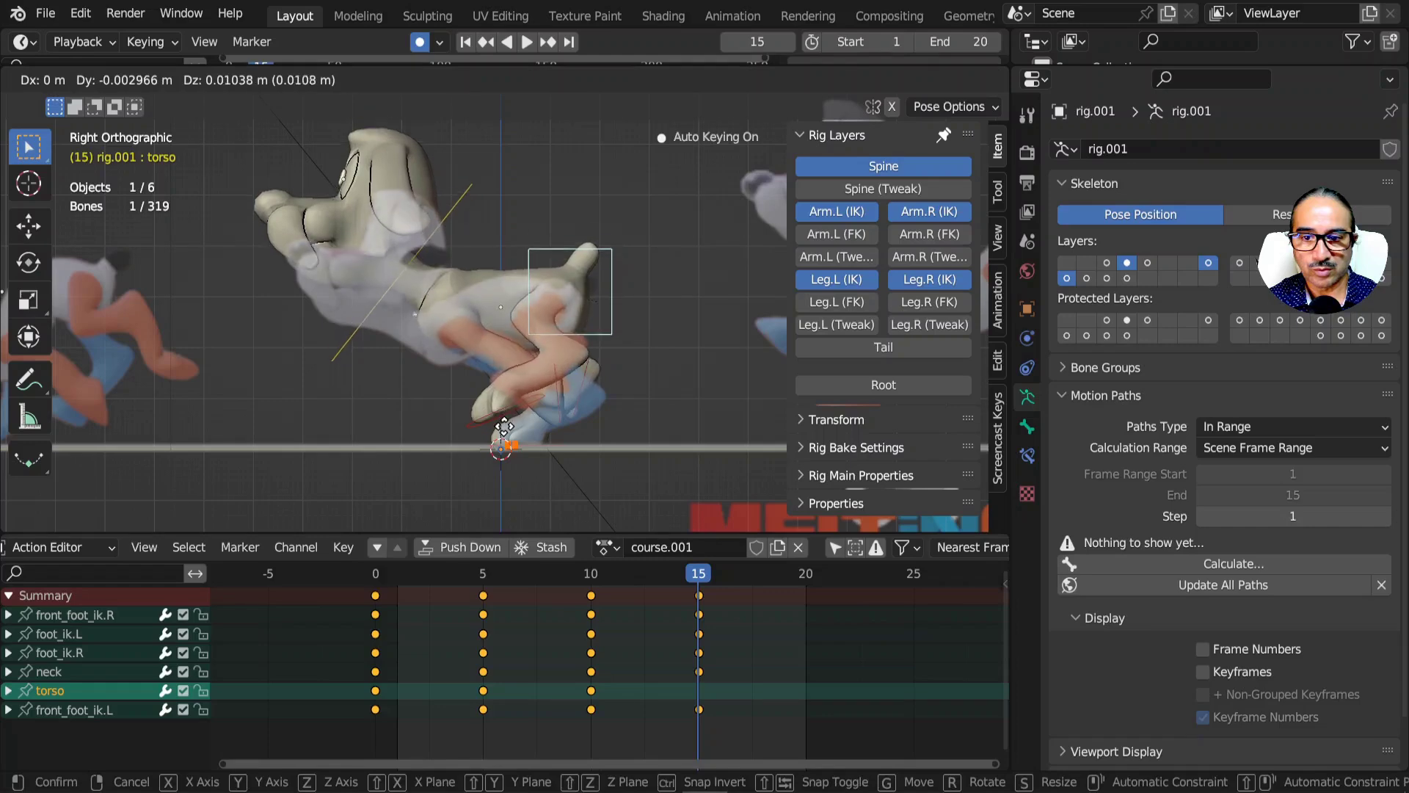
{"action": "left_click", "coordinate": [506, 426]}
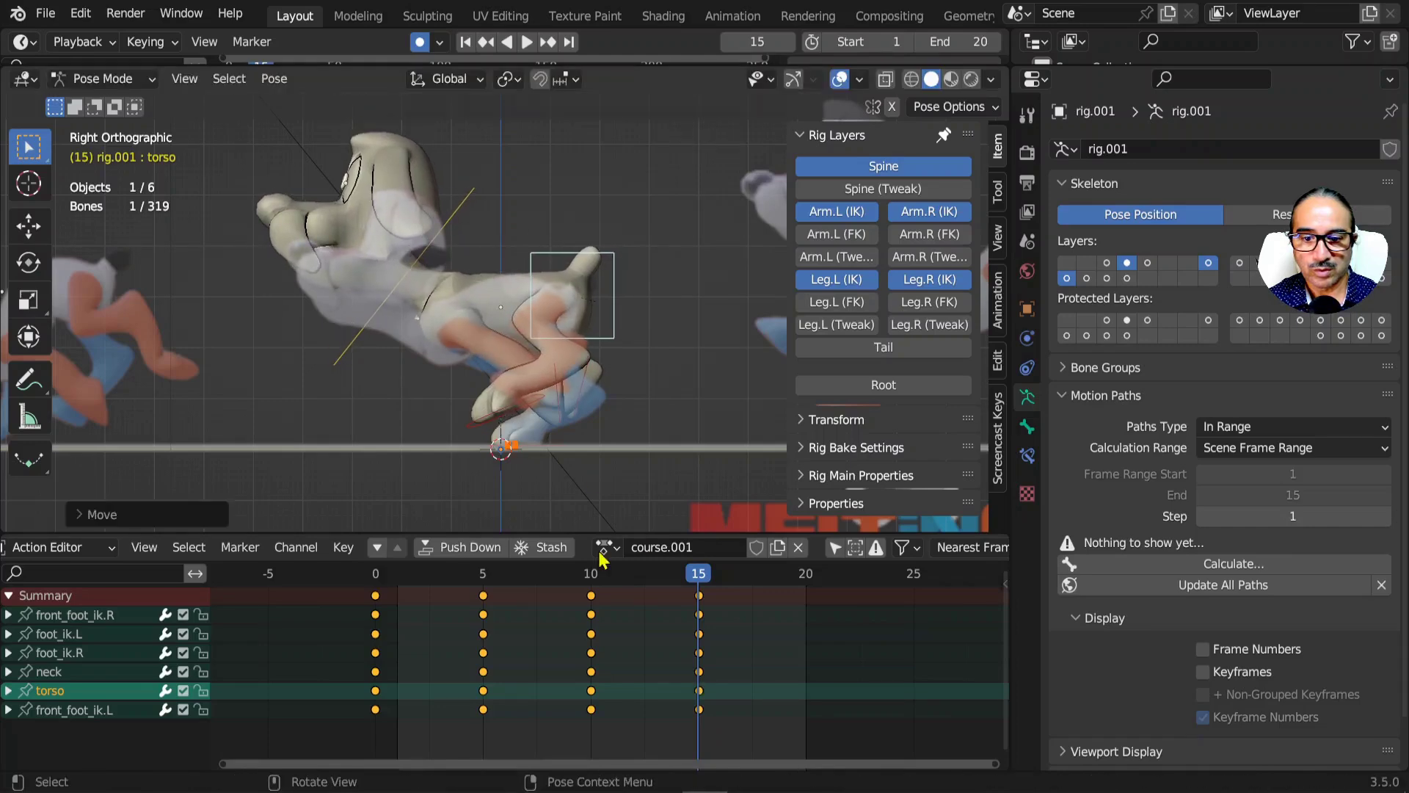
- Duplicate all of the rig's keyframes from frame 0 to frame 20 to close the run loop
{"action": "left_click", "coordinate": [376, 580]}
{"action": "key", "text": "space"}
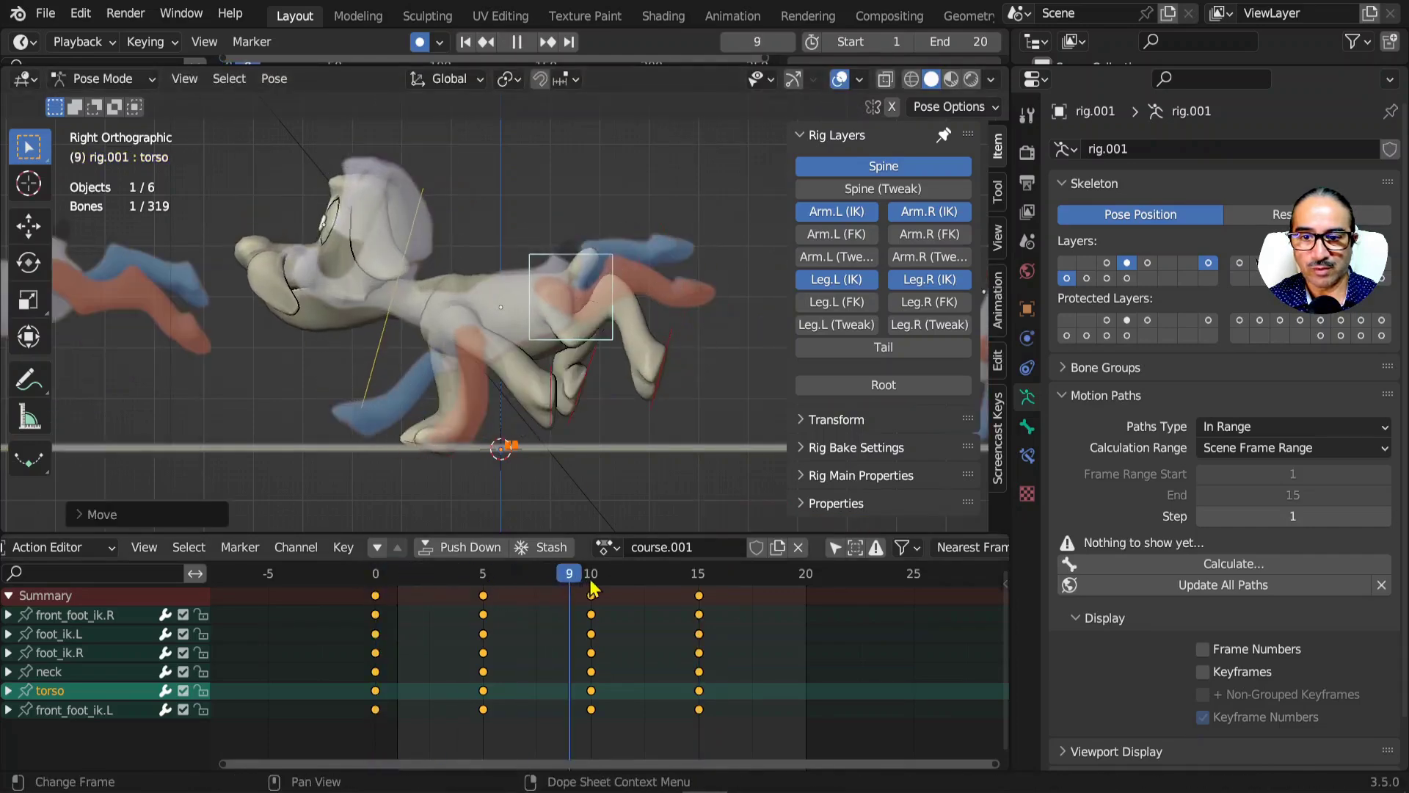
{"action": "key", "text": "space"}
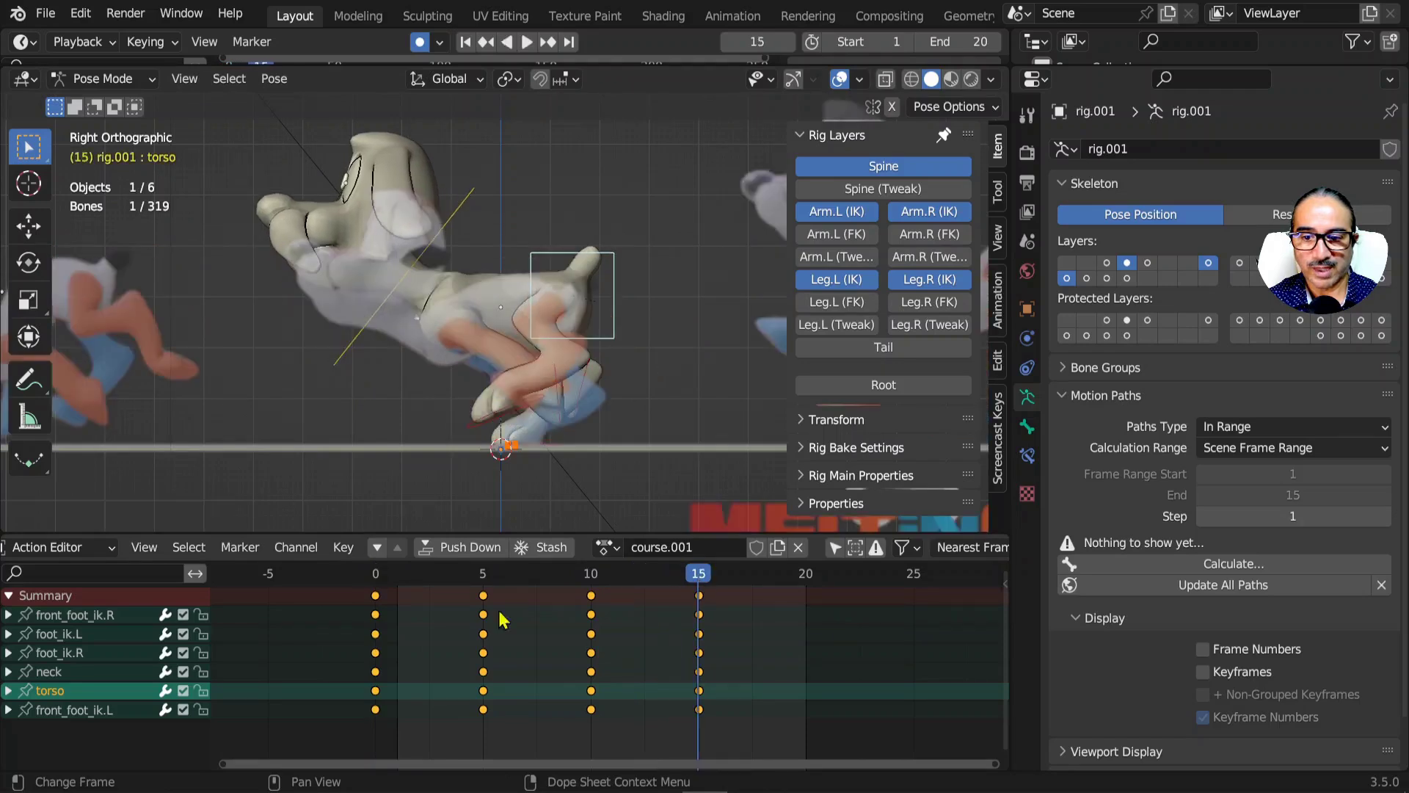
{"action": "left_click", "coordinate": [376, 580]}
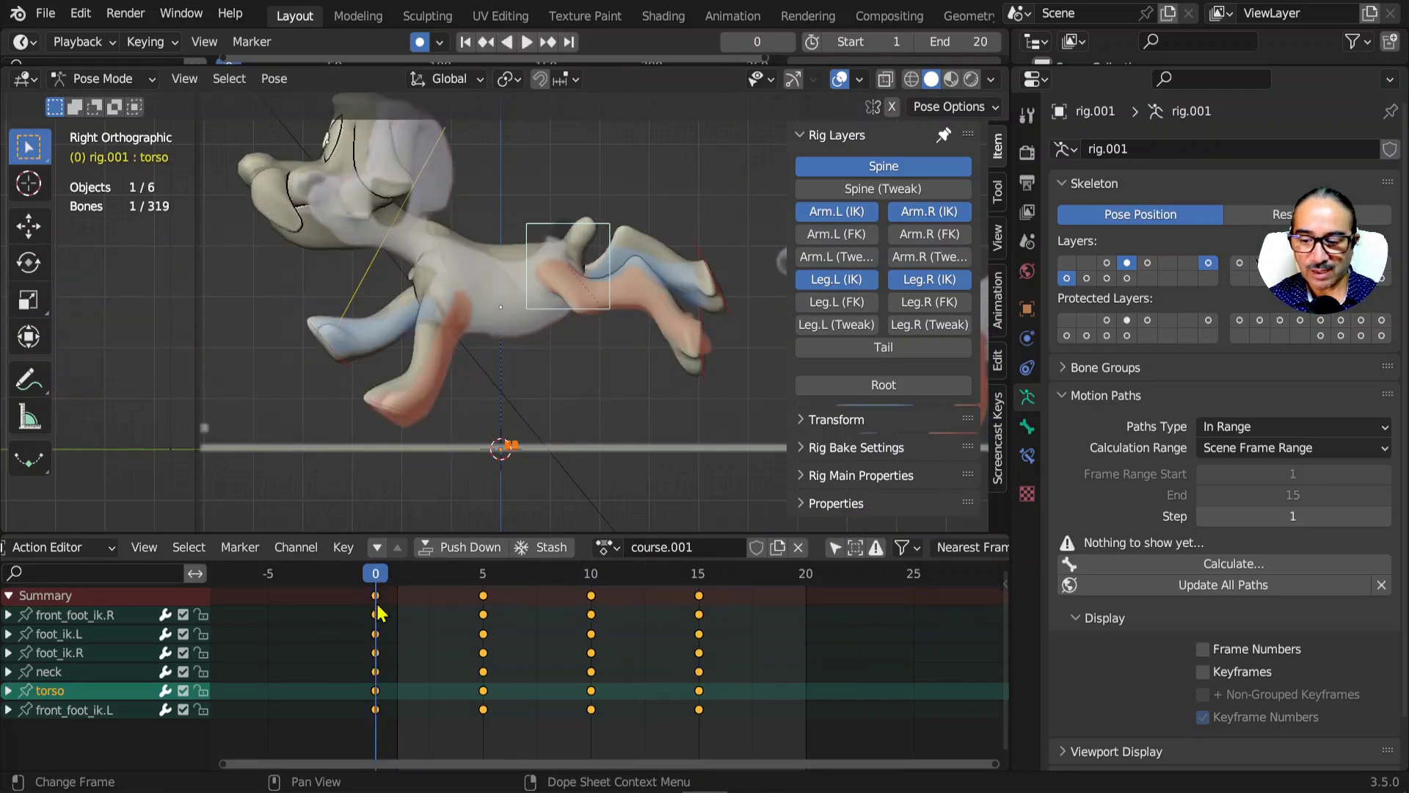
{"action": "left_click", "coordinate": [399, 636]}
{"action": "key", "text": "g"}
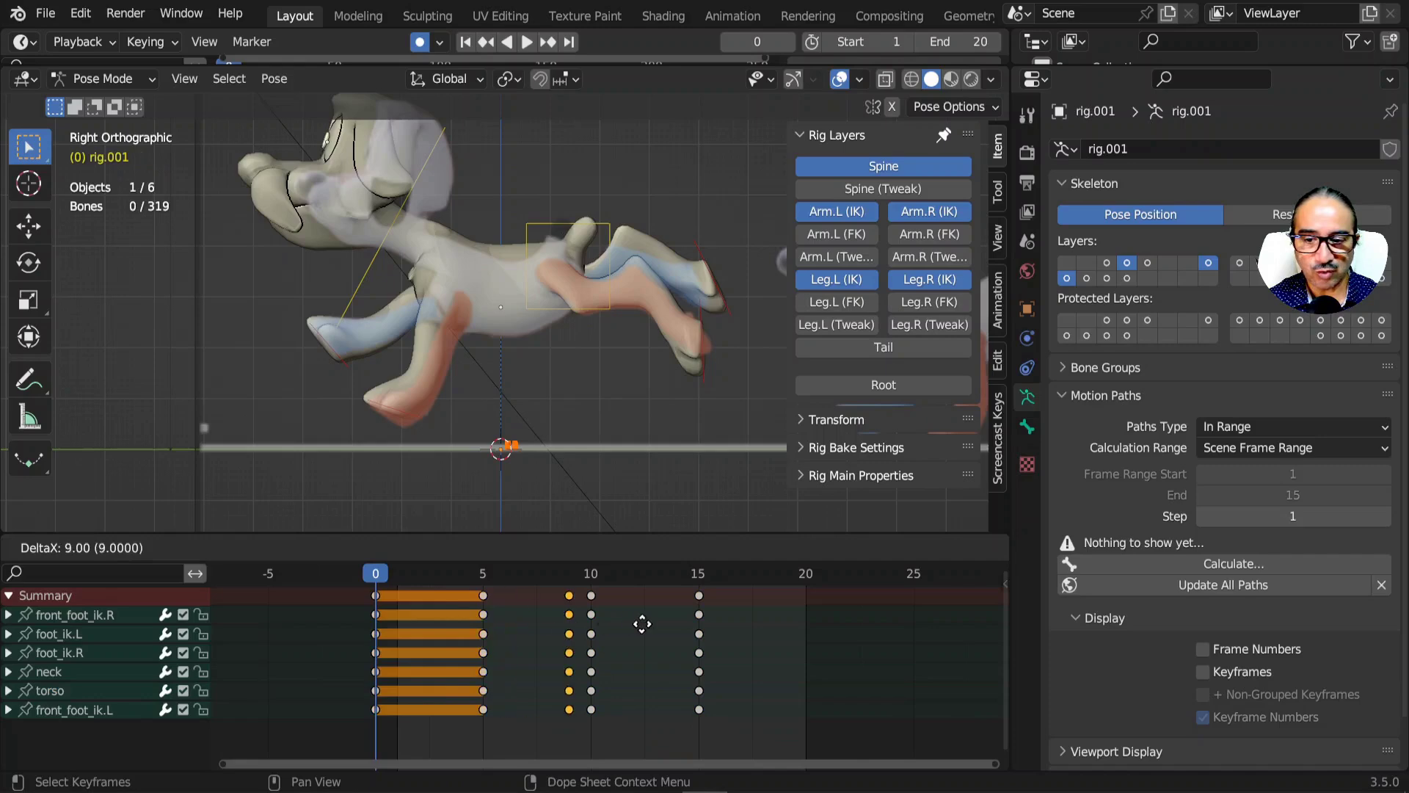
{"action": "left_click", "coordinate": [825, 621]}
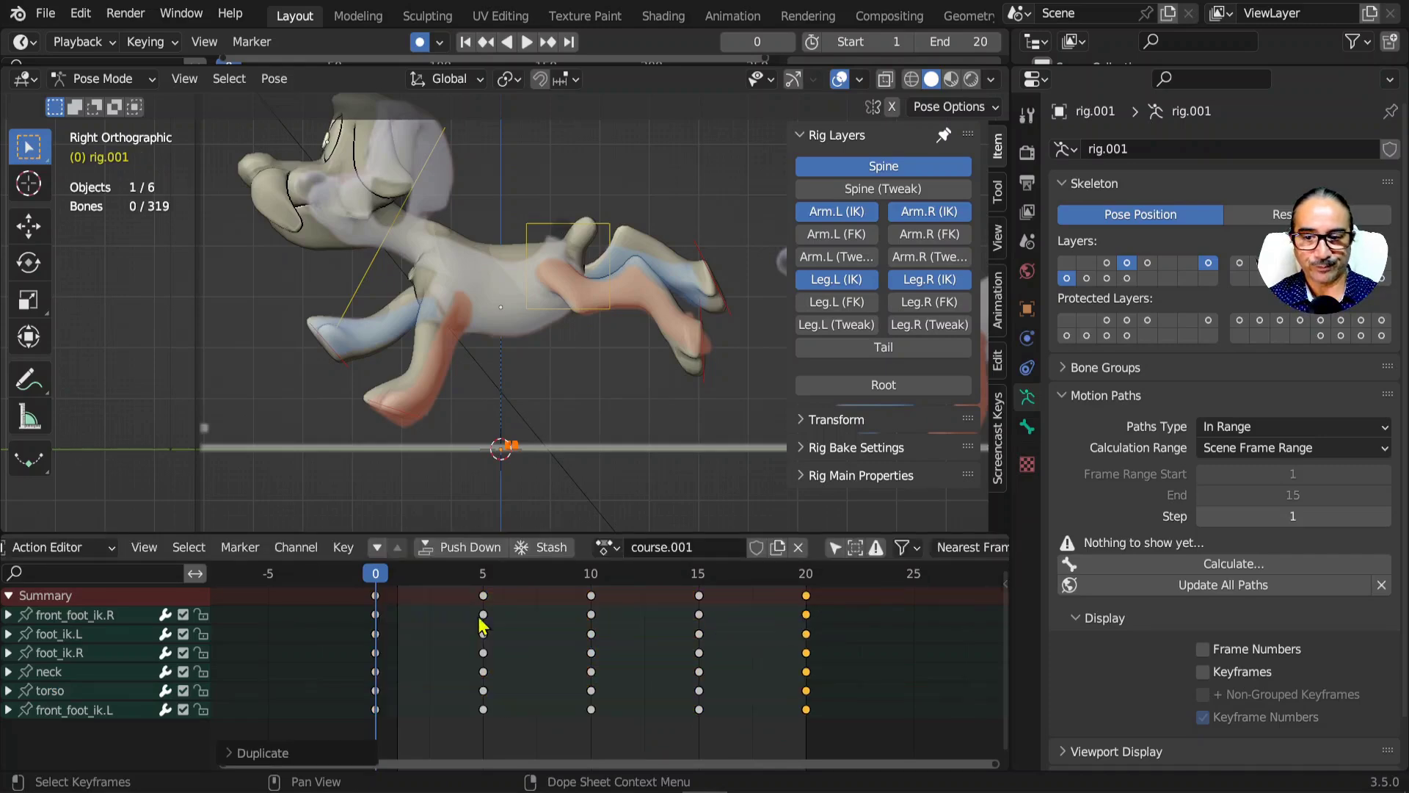
- Play back the looping run cycle and examine the dog's motion from several angles in perspective view
{"action": "key", "text": "Home"}
{"action": "scroll", "coordinate": [534, 433], "scroll_direction": "down", "scroll_amount": 2}
{"action": "middle_click_drag", "start_coordinate": [725, 234], "coordinate": [620, 393]}
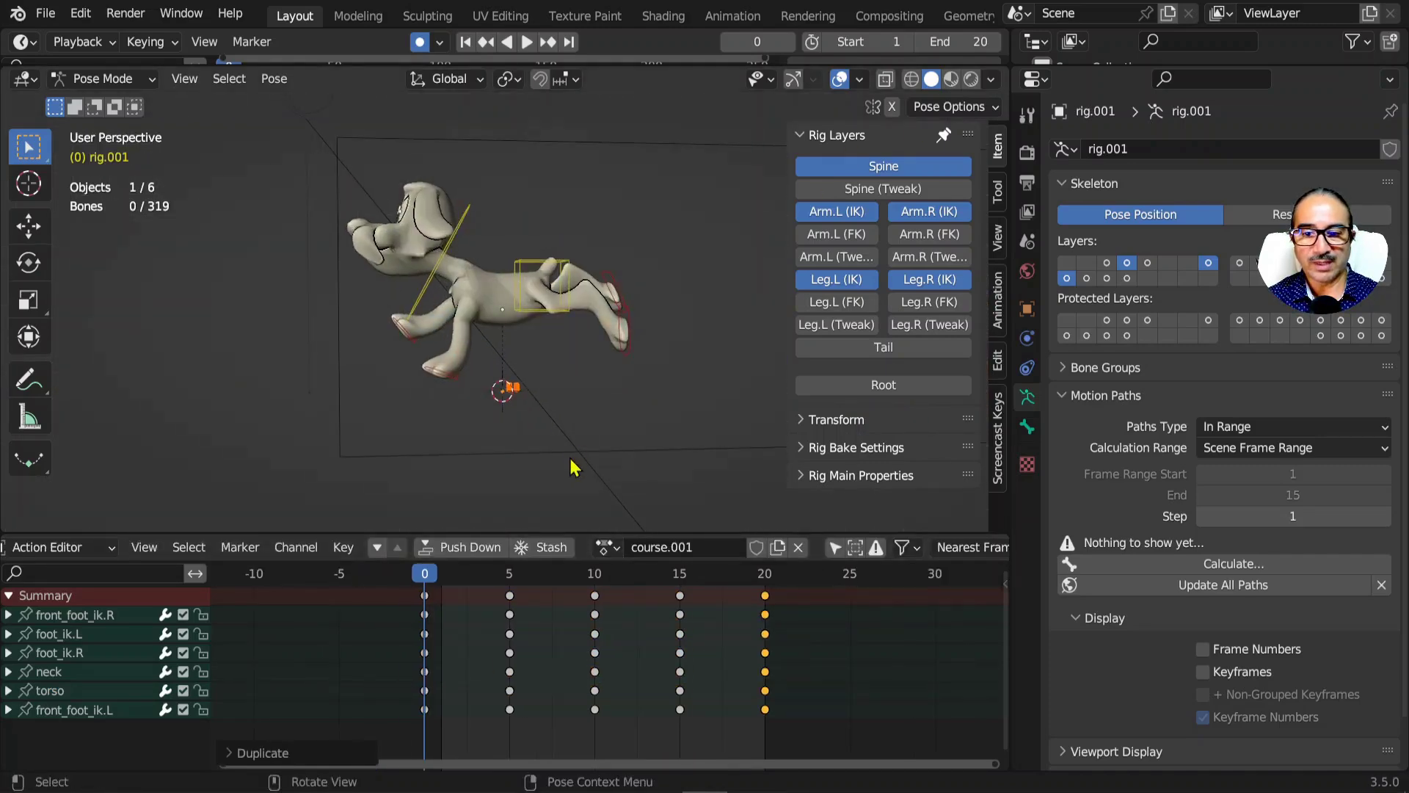
{"action": "key", "text": "space"}
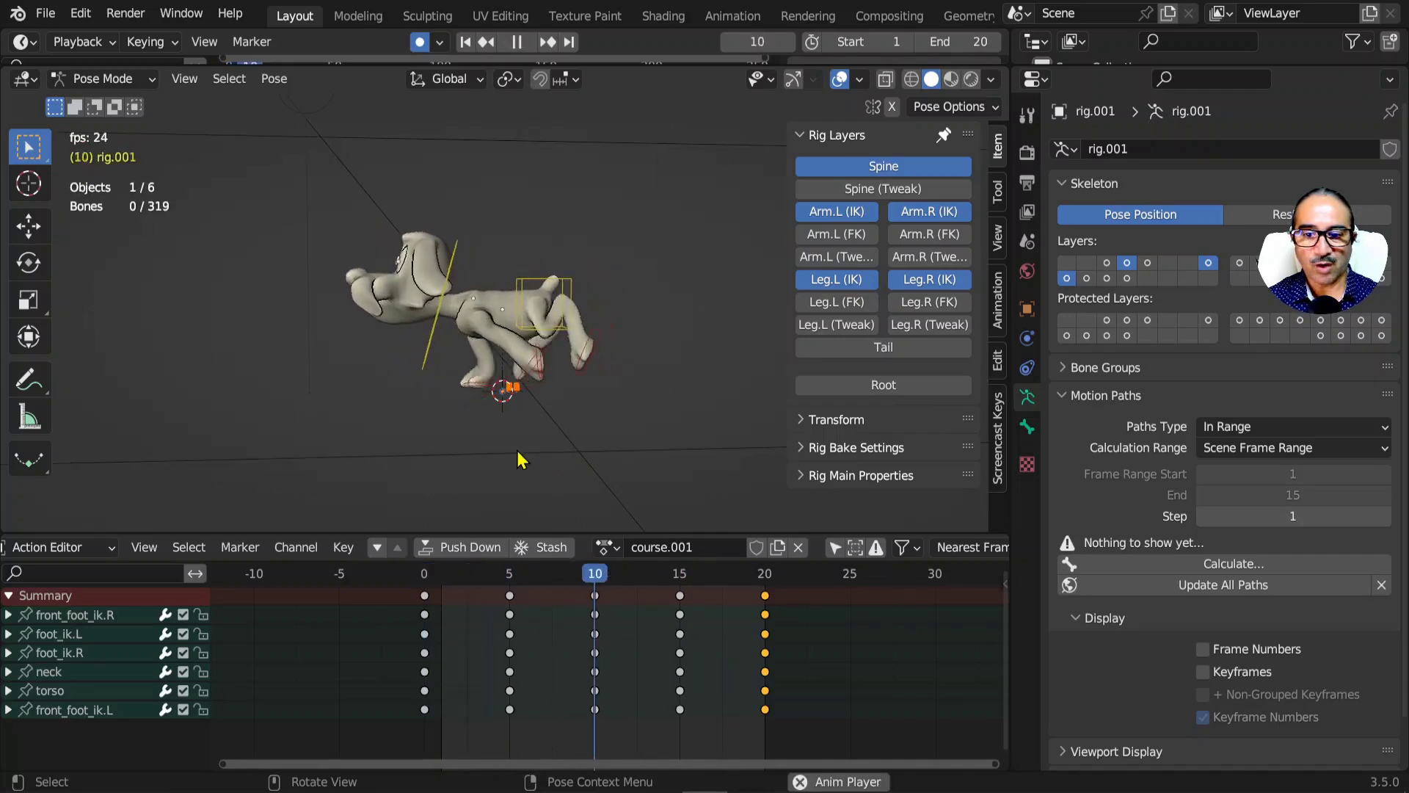
{"action": "mouse_move", "coordinate": [617, 431]}
{"action": "middle_mouse_down"}
{"action": "mouse_move", "coordinate": [546, 424]}
{"action": "mouse_move", "coordinate": [600, 439]}
{"action": "middle_mouse_up"}
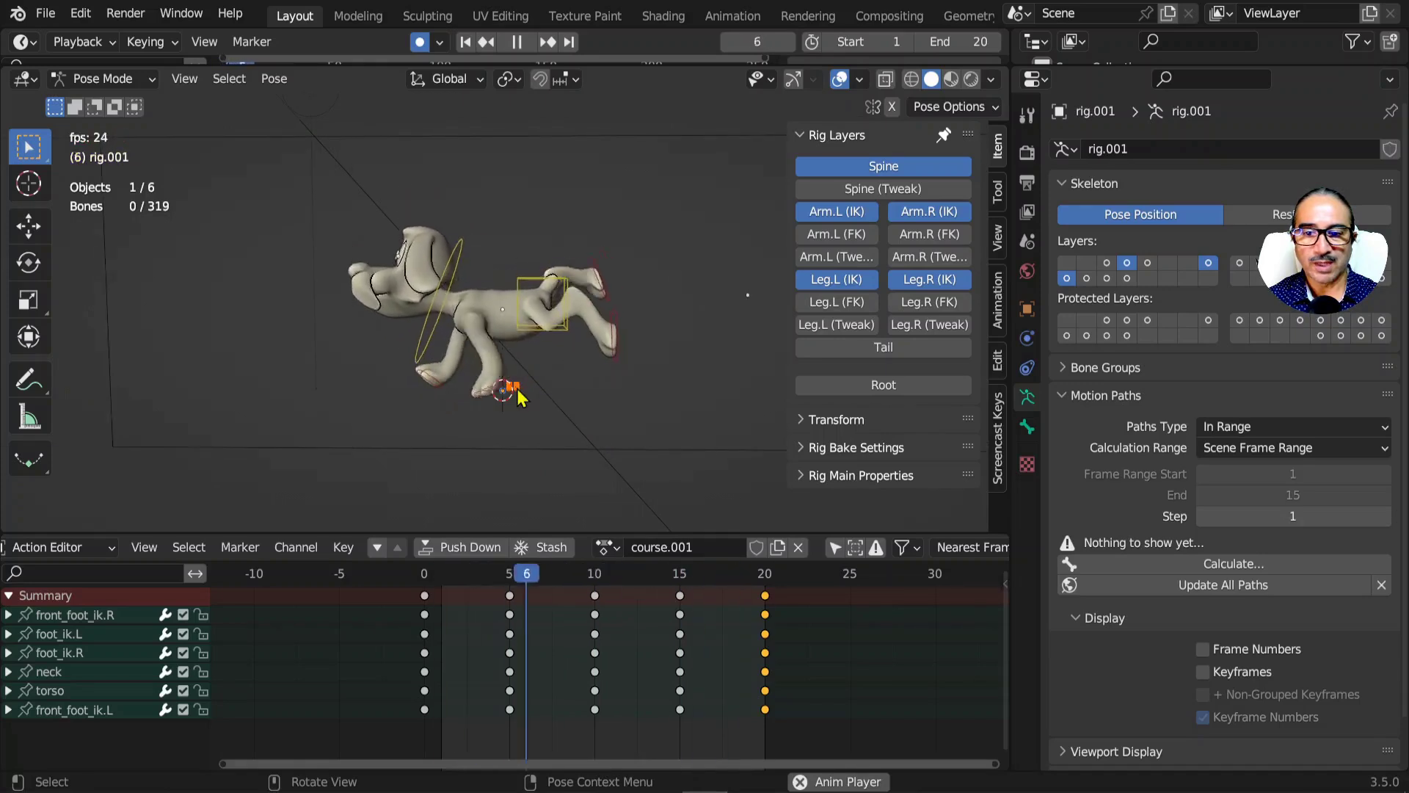
{"action": "middle_click_drag", "start_coordinate": [600, 439], "coordinate": [602, 391]}
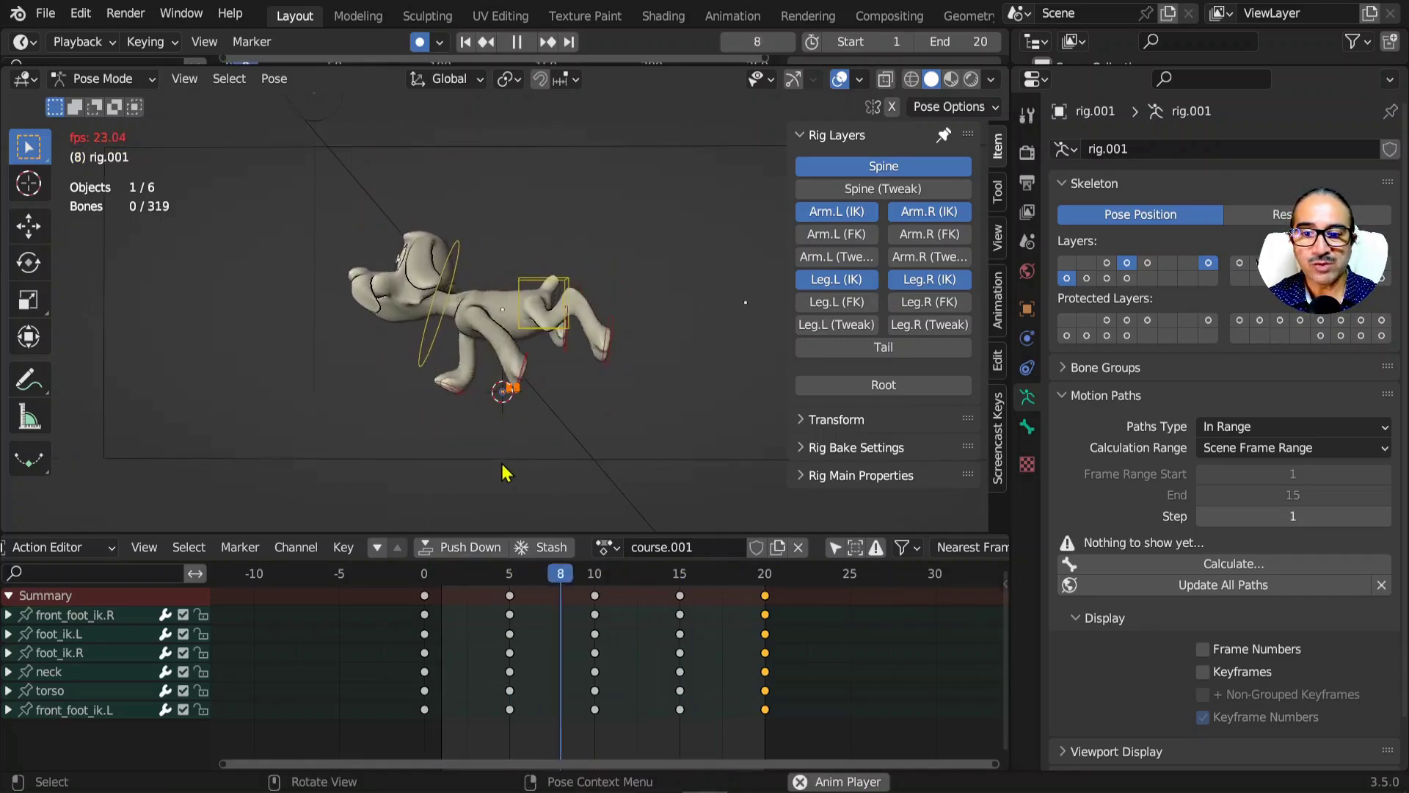
{"action": "key", "text": "space"}
- Hide the iderun.png reference image empty, then return the dog rig to Pose Mode in right side view
{"action": "key", "text": "ctrl+Tab"}
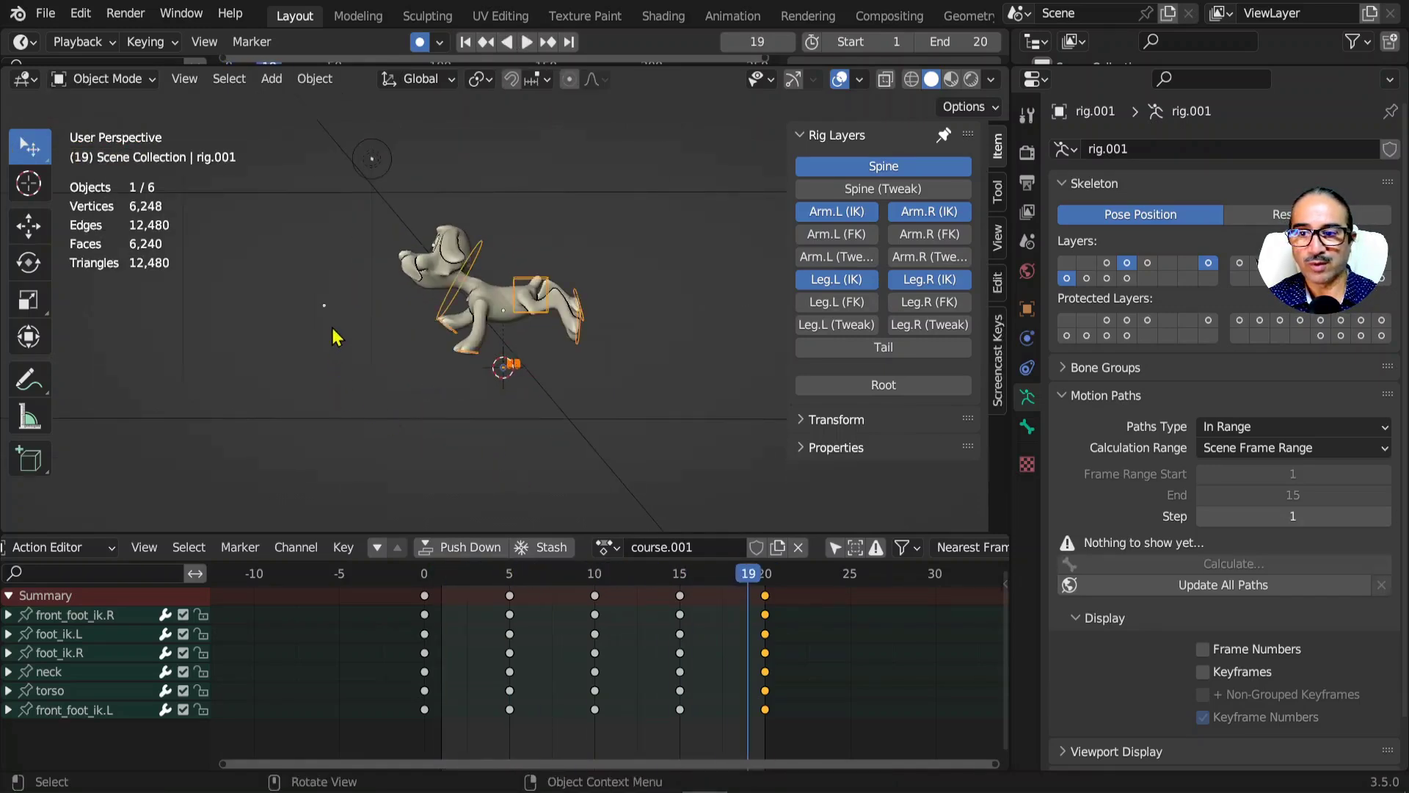
{"action": "left_click", "coordinate": [337, 228]}
{"action": "middle_click_drag", "start_coordinate": [427, 323], "coordinate": [440, 323]}
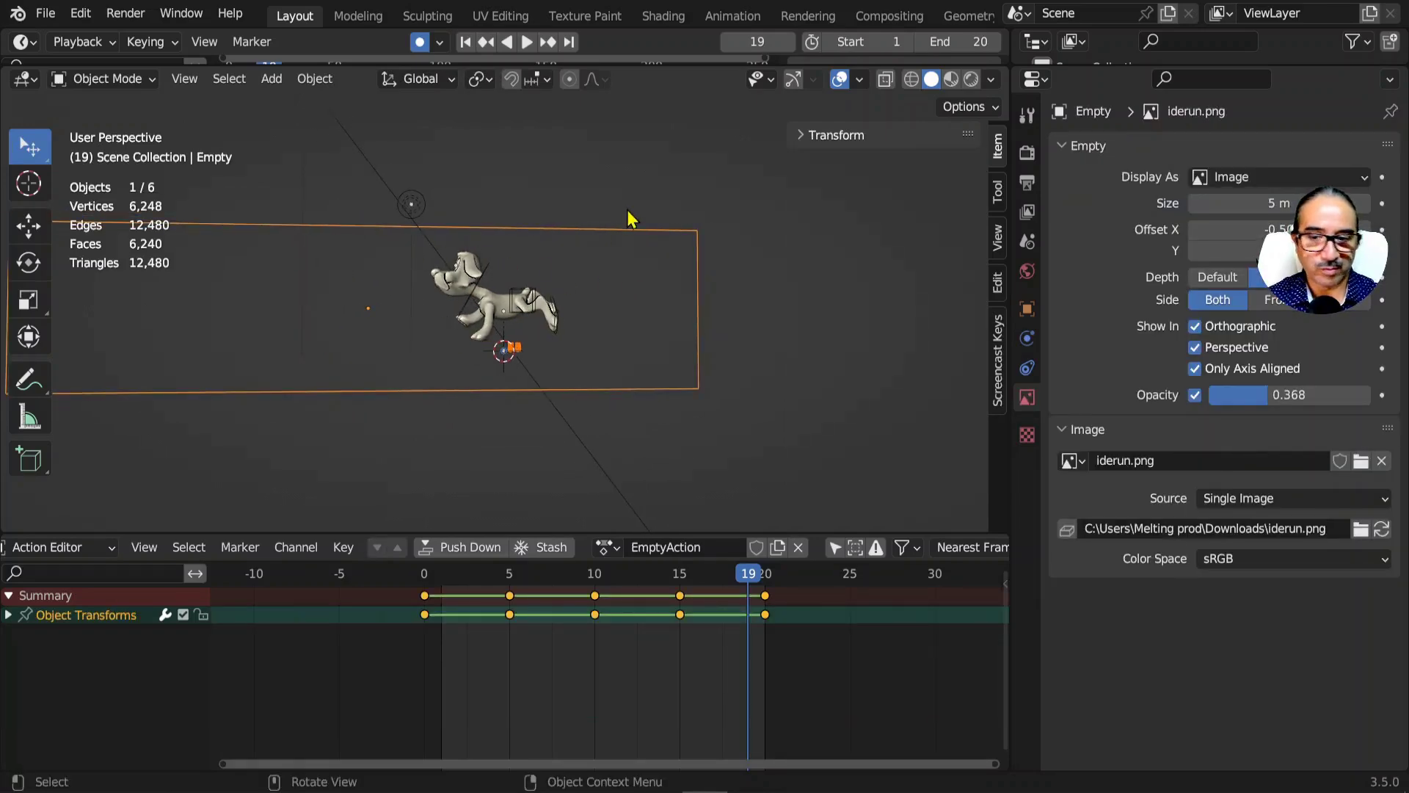
{"action": "key", "text": "KP_3"}
{"action": "key", "text": "h"}
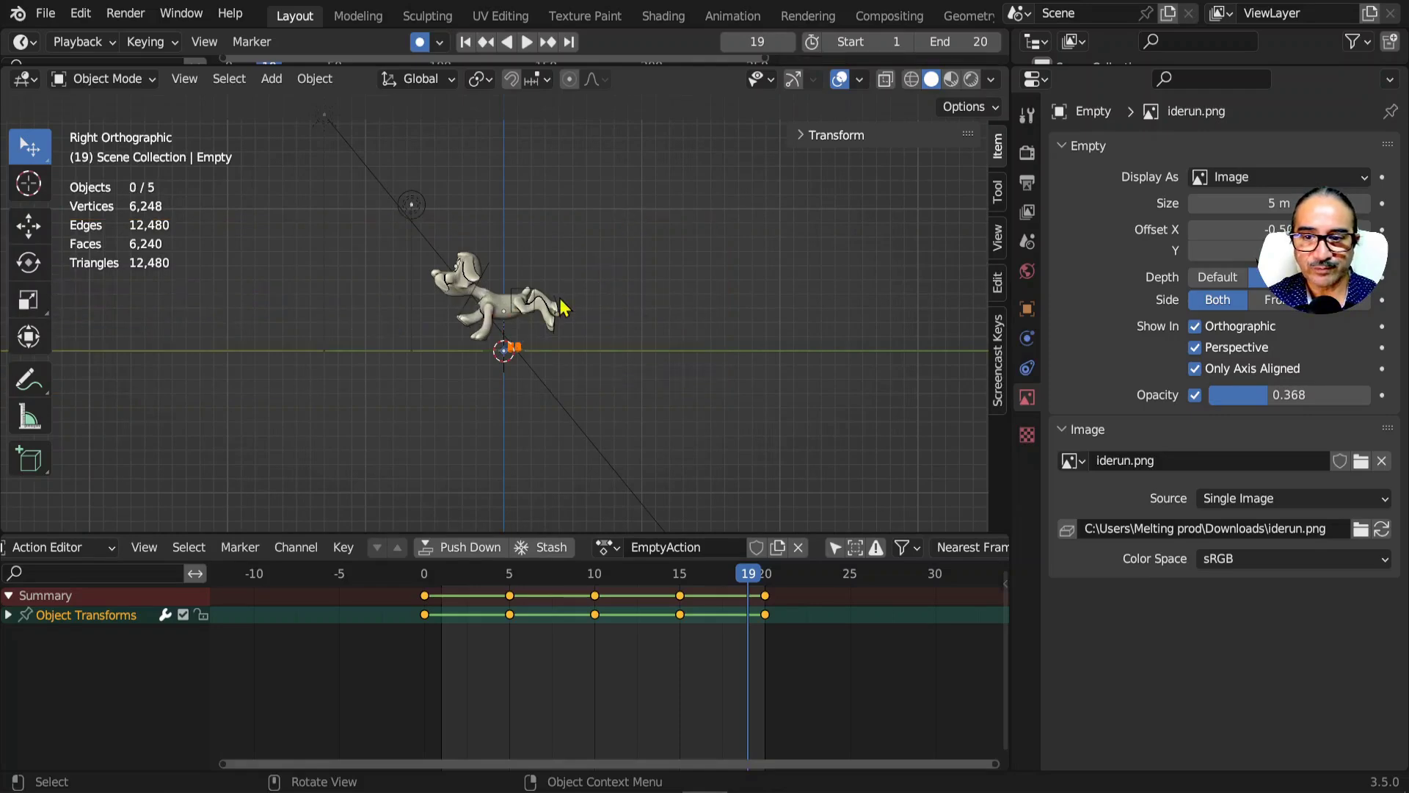
{"action": "scroll", "coordinate": [561, 307], "scroll_direction": "up", "scroll_amount": 5}
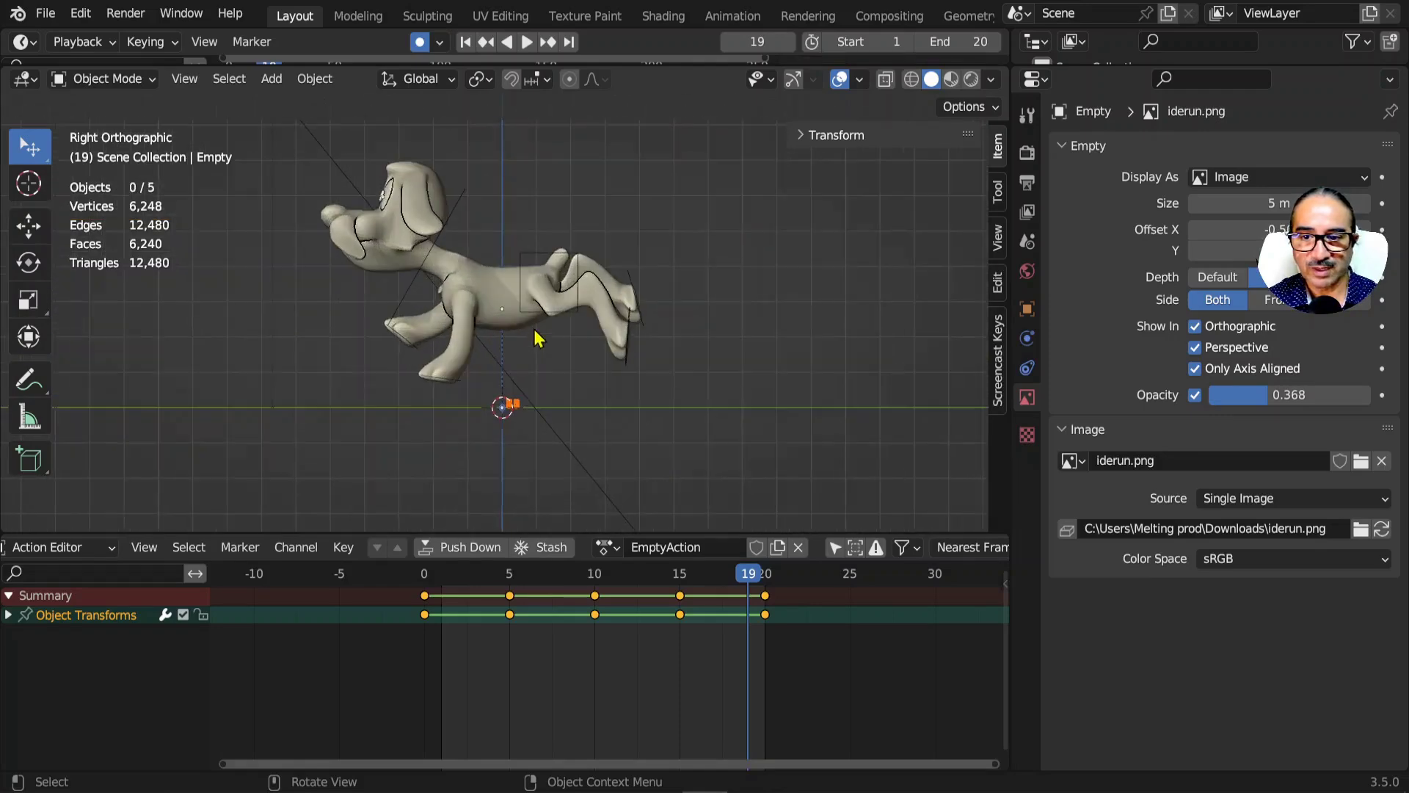
{"action": "left_click", "coordinate": [415, 298]}
{"action": "key", "text": "ctrl+Tab"}
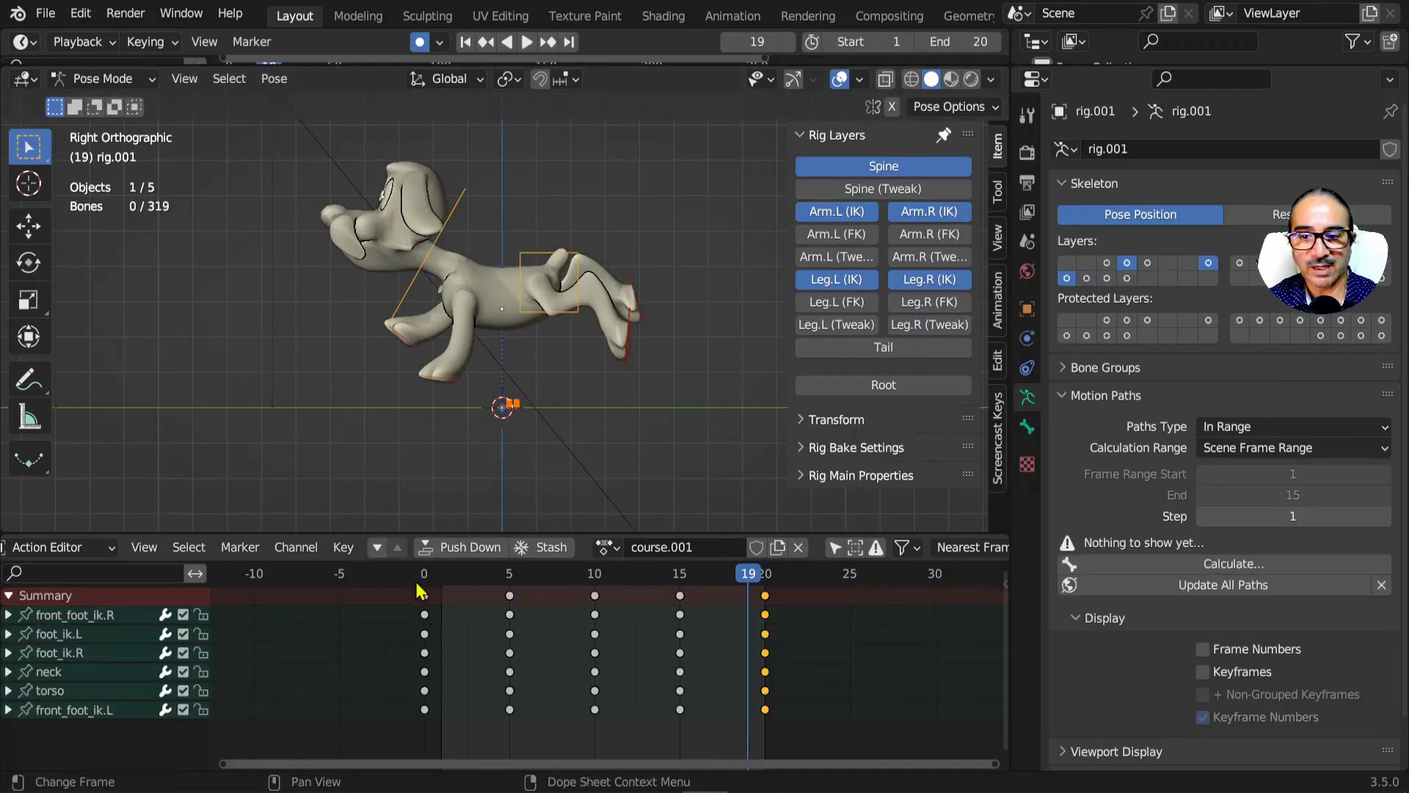
- Review the run cycle in side view and collapse the Summary channel to show only the combined keyframes
{"action": "key", "text": "space"}
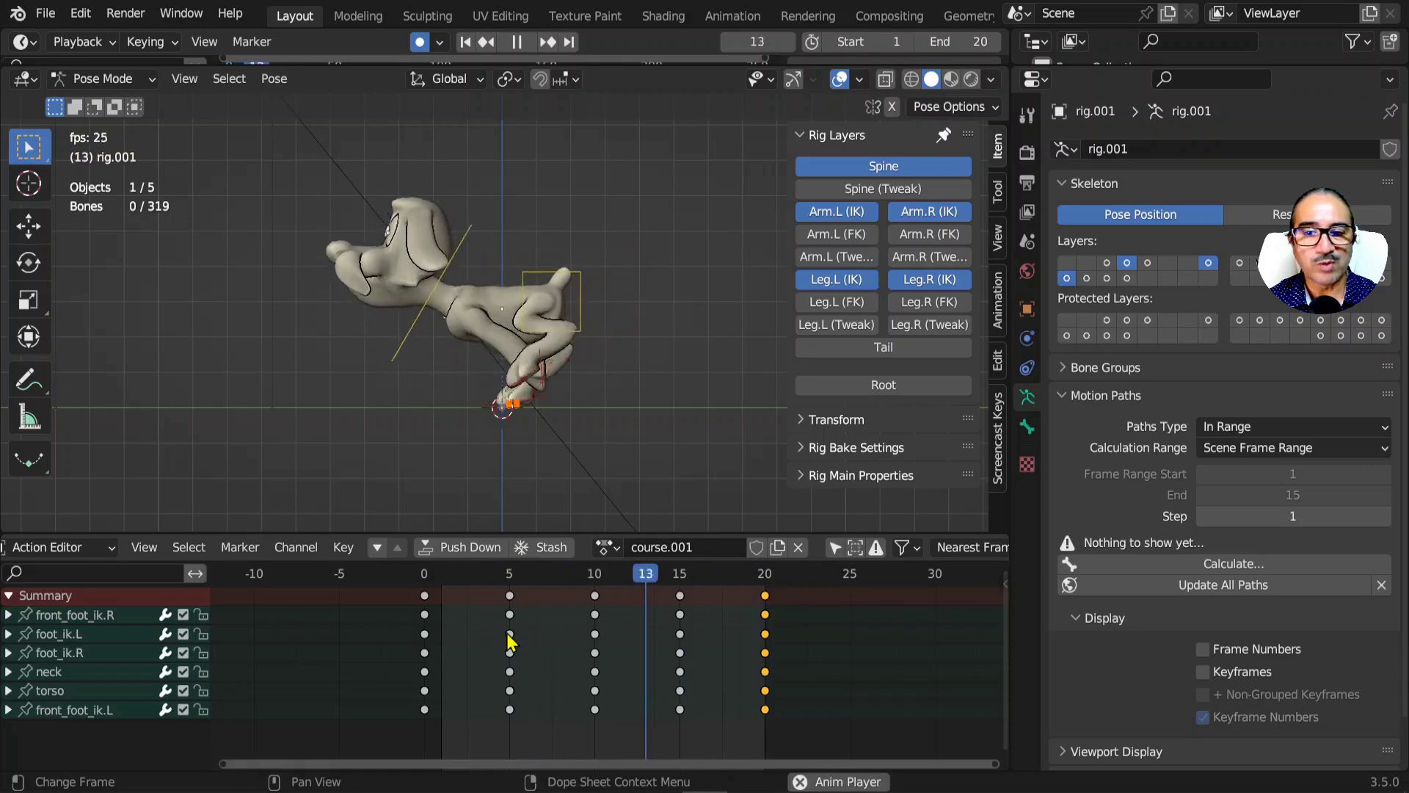
{"action": "key", "text": "space"}
{"action": "left_click", "coordinate": [415, 578]}
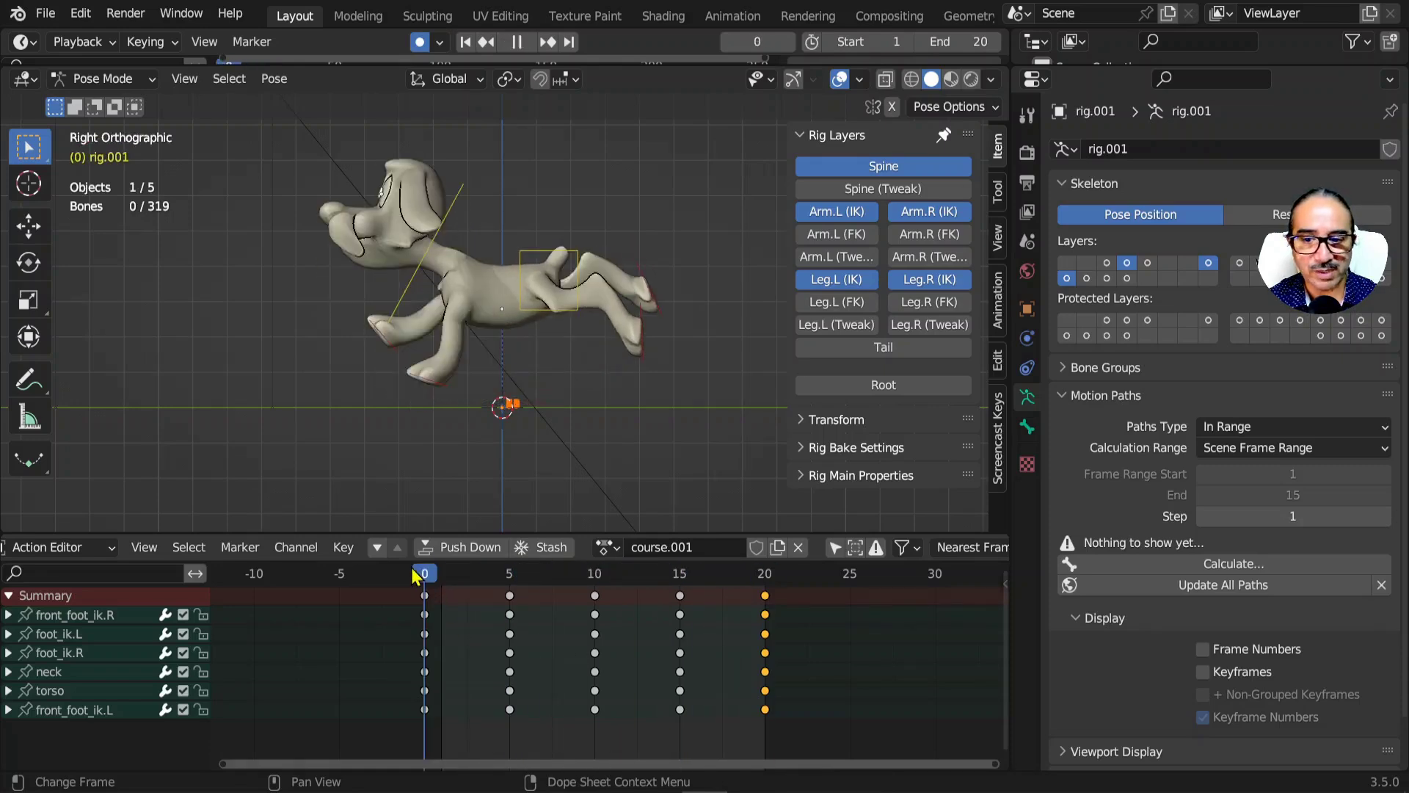
{"action": "left_click", "coordinate": [512, 580]}
{"action": "left_click", "coordinate": [594, 588]}
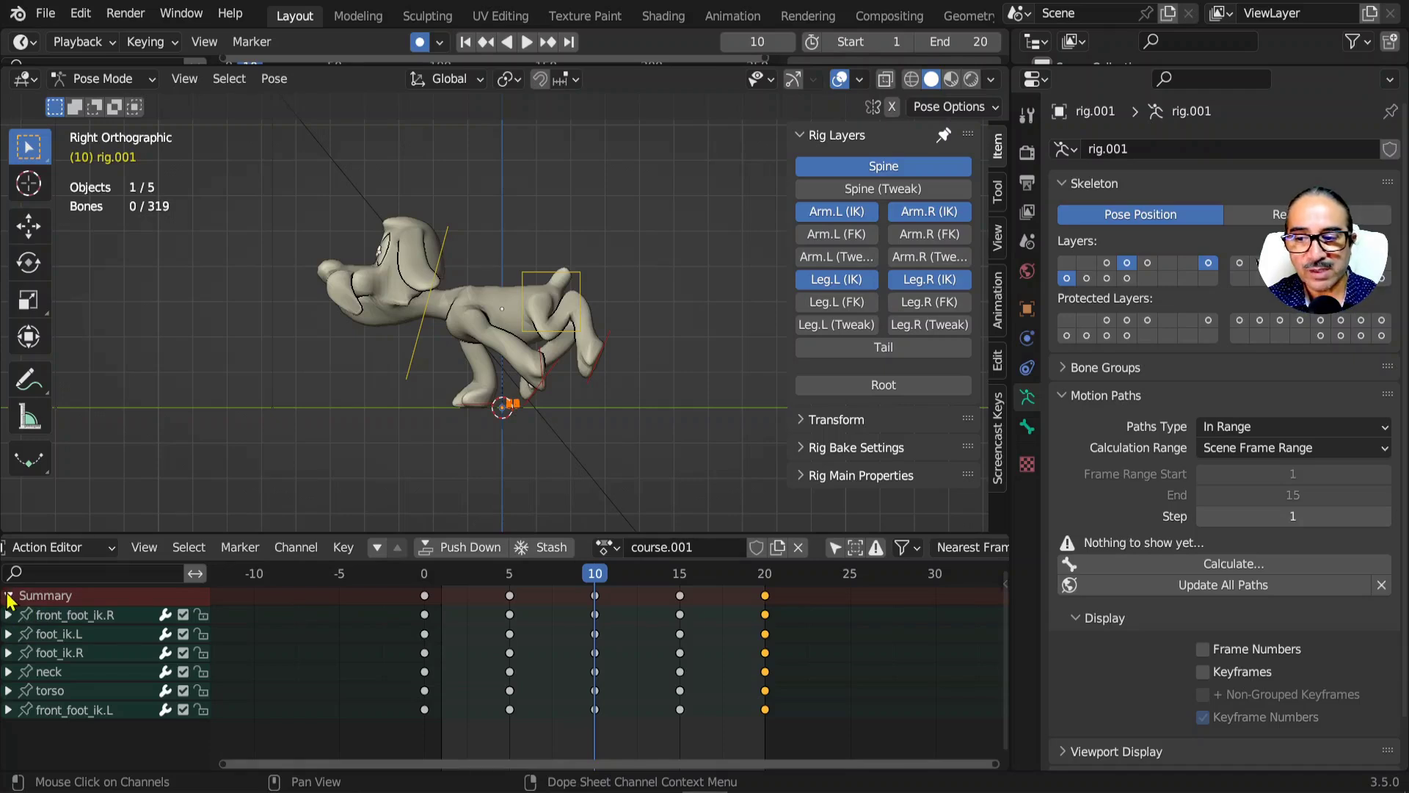
{"action": "left_click", "coordinate": [9, 596]}
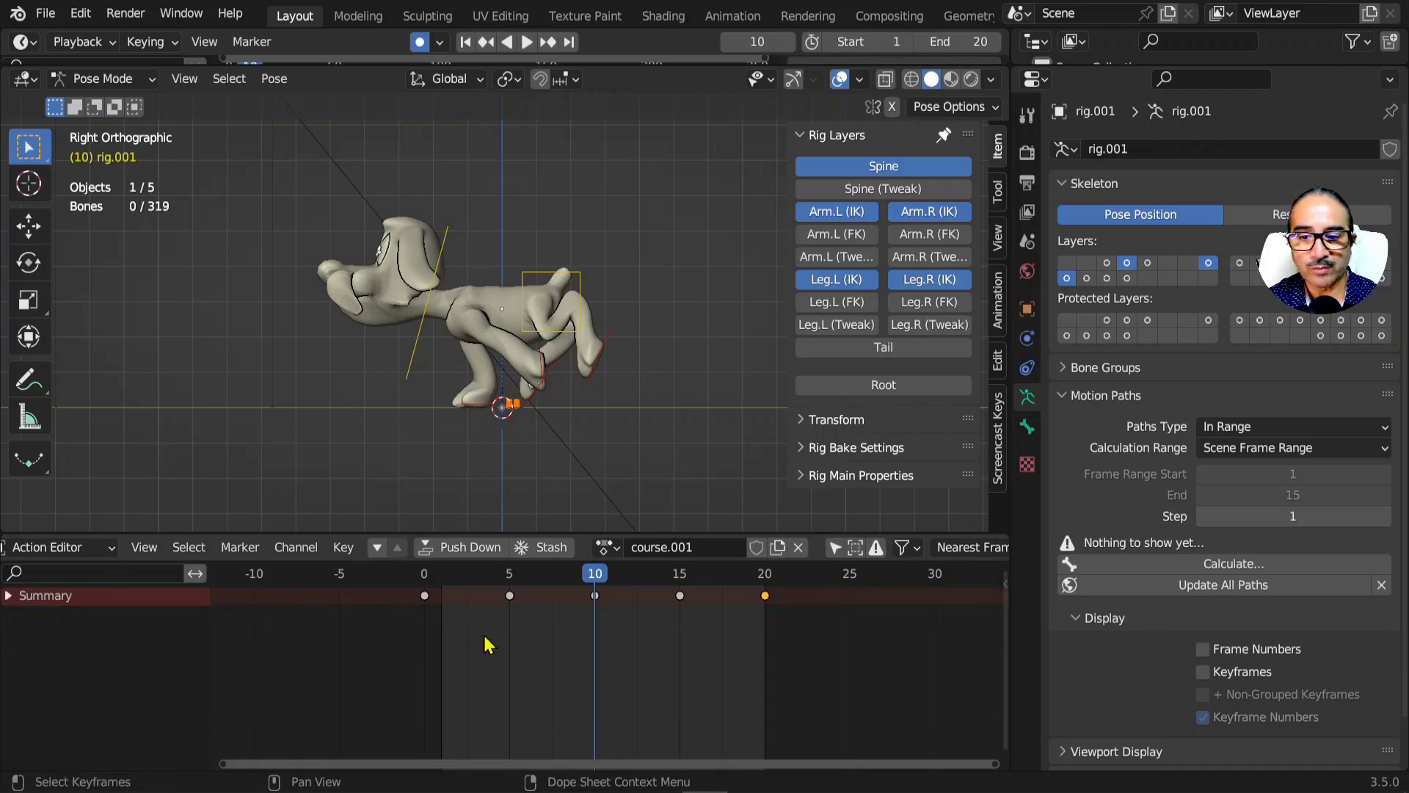
{"action": "scroll", "coordinate": [237, 615], "scroll_direction": "down", "scroll_amount": 3}
{"action": "left_click", "coordinate": [8, 596]}
{"action": "left_click", "coordinate": [9, 596]}
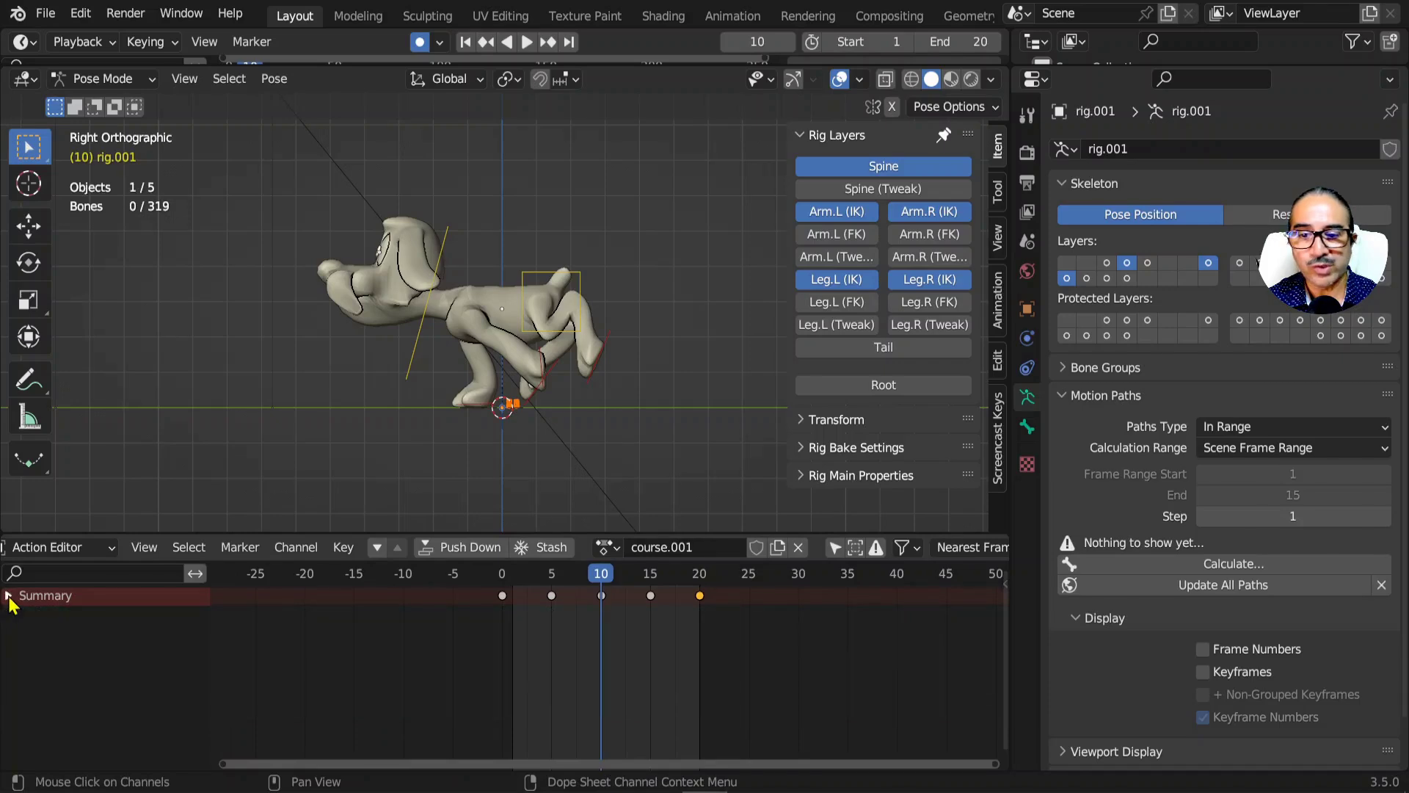
{"action": "scroll", "coordinate": [514, 613], "scroll_direction": "up", "scroll_amount": 2}
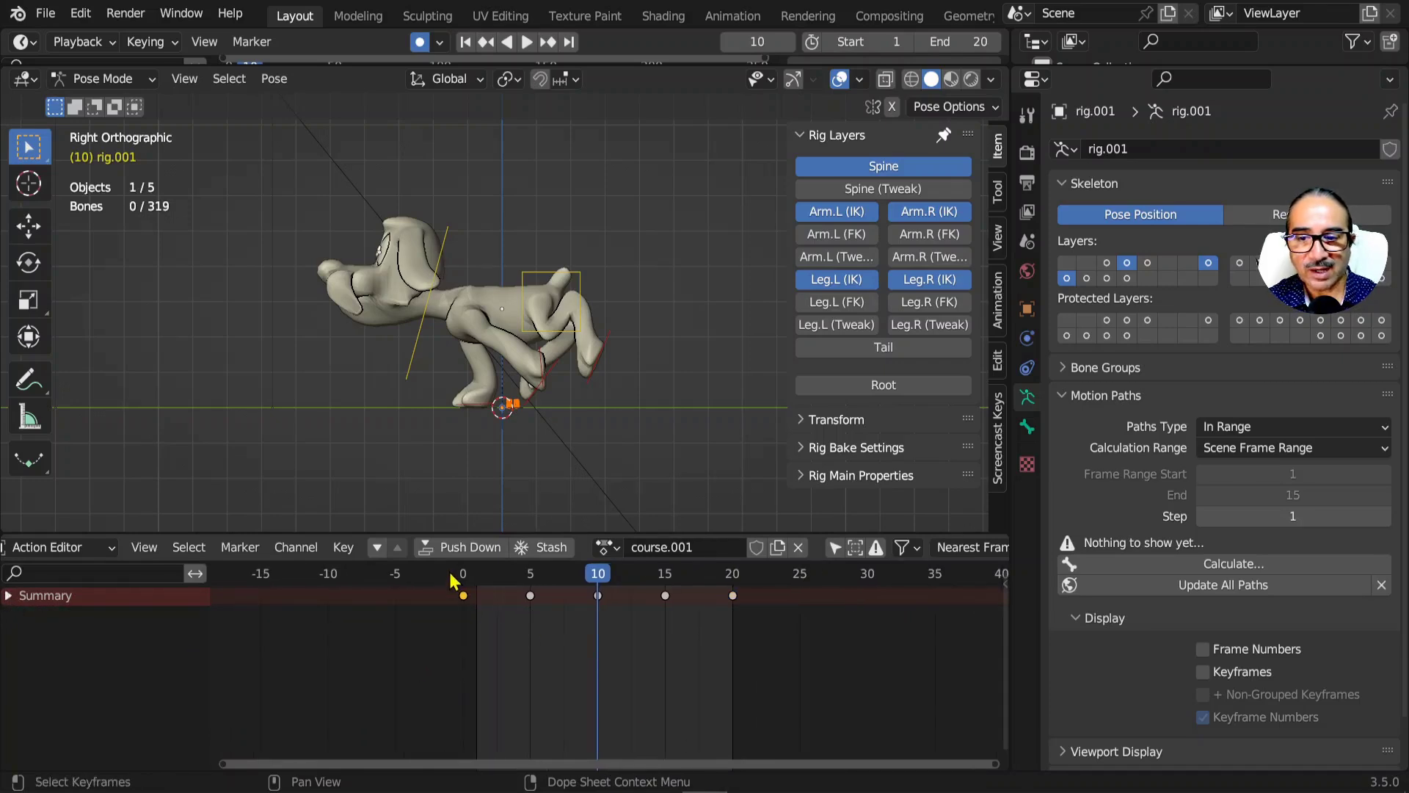
- Move the combined keyframe at frame 5 to frame 3 to speed up the first transition
{"action": "left_click", "coordinate": [456, 579]}
{"action": "left_click_drag", "start_coordinate": [462, 577], "coordinate": [500, 596]}
{"action": "left_click", "coordinate": [530, 596]}
{"action": "key", "text": "g"}
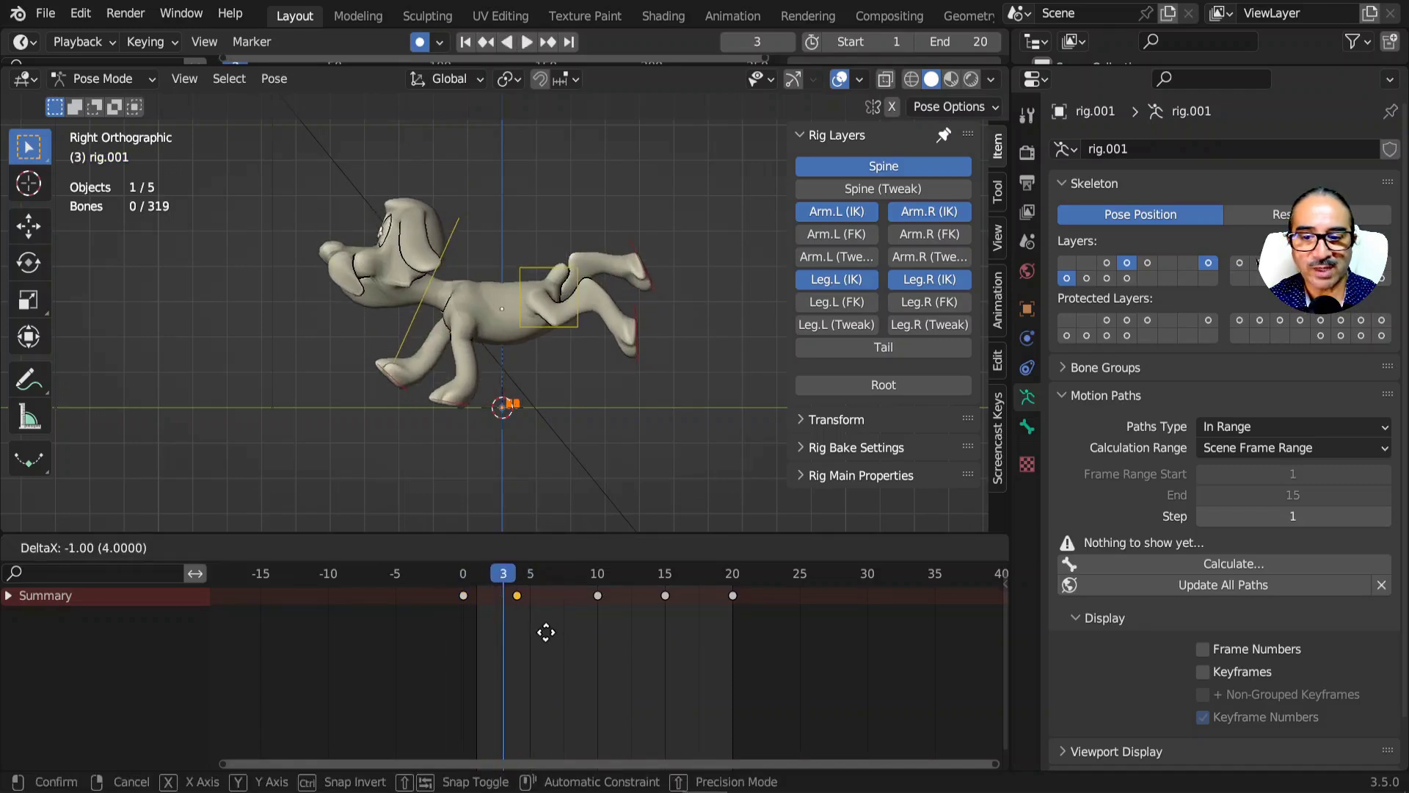
{"action": "left_click", "coordinate": [541, 644]}
- Move the combined keyframe at frame 10 to frame 8
{"action": "left_click_drag", "start_coordinate": [463, 578], "coordinate": [599, 576]}
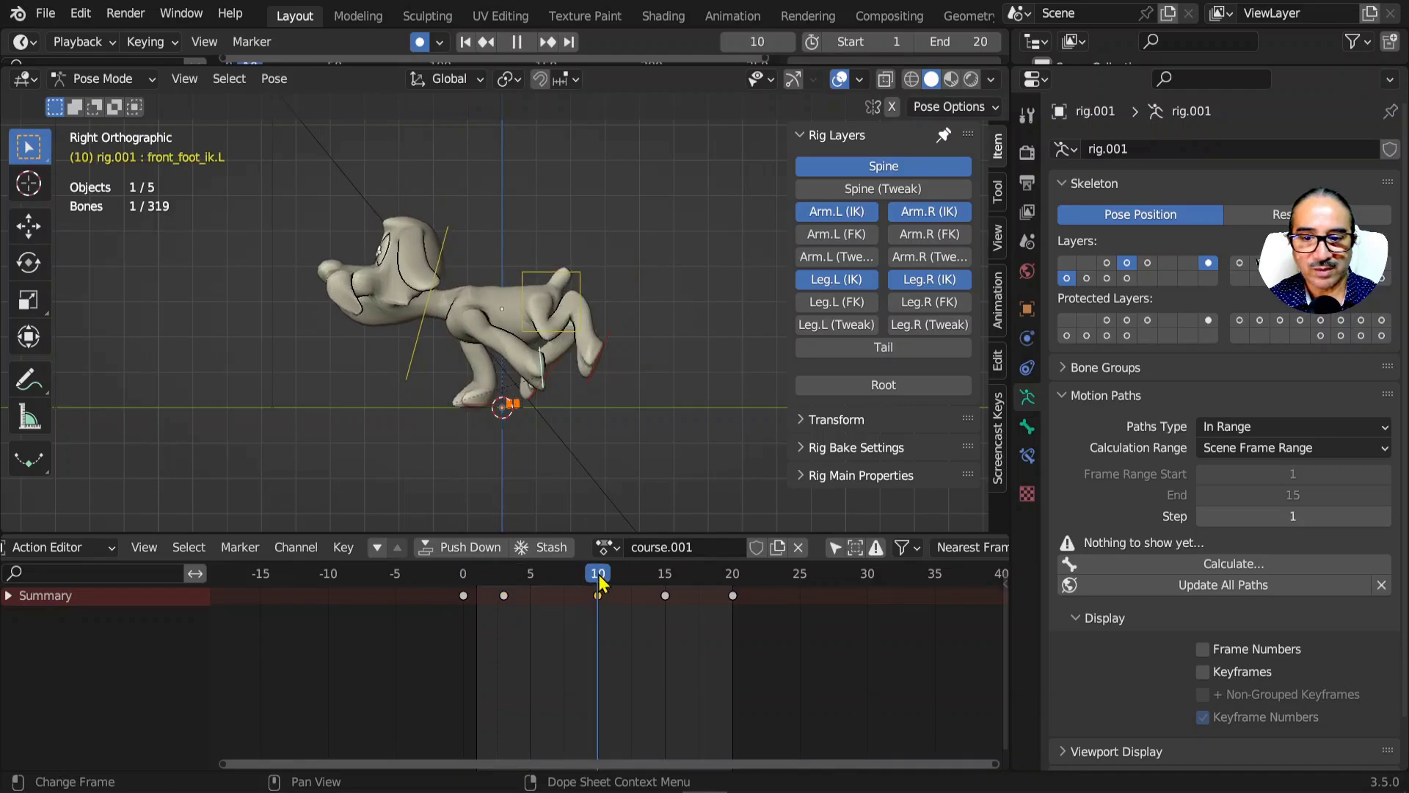
{"action": "key", "text": "g"}
{"action": "left_click", "coordinate": [571, 616]}
- At frame 8, rotate the left front foot control and lower it so its toes meet the ground
{"action": "left_click_drag", "start_coordinate": [464, 578], "coordinate": [571, 583]}
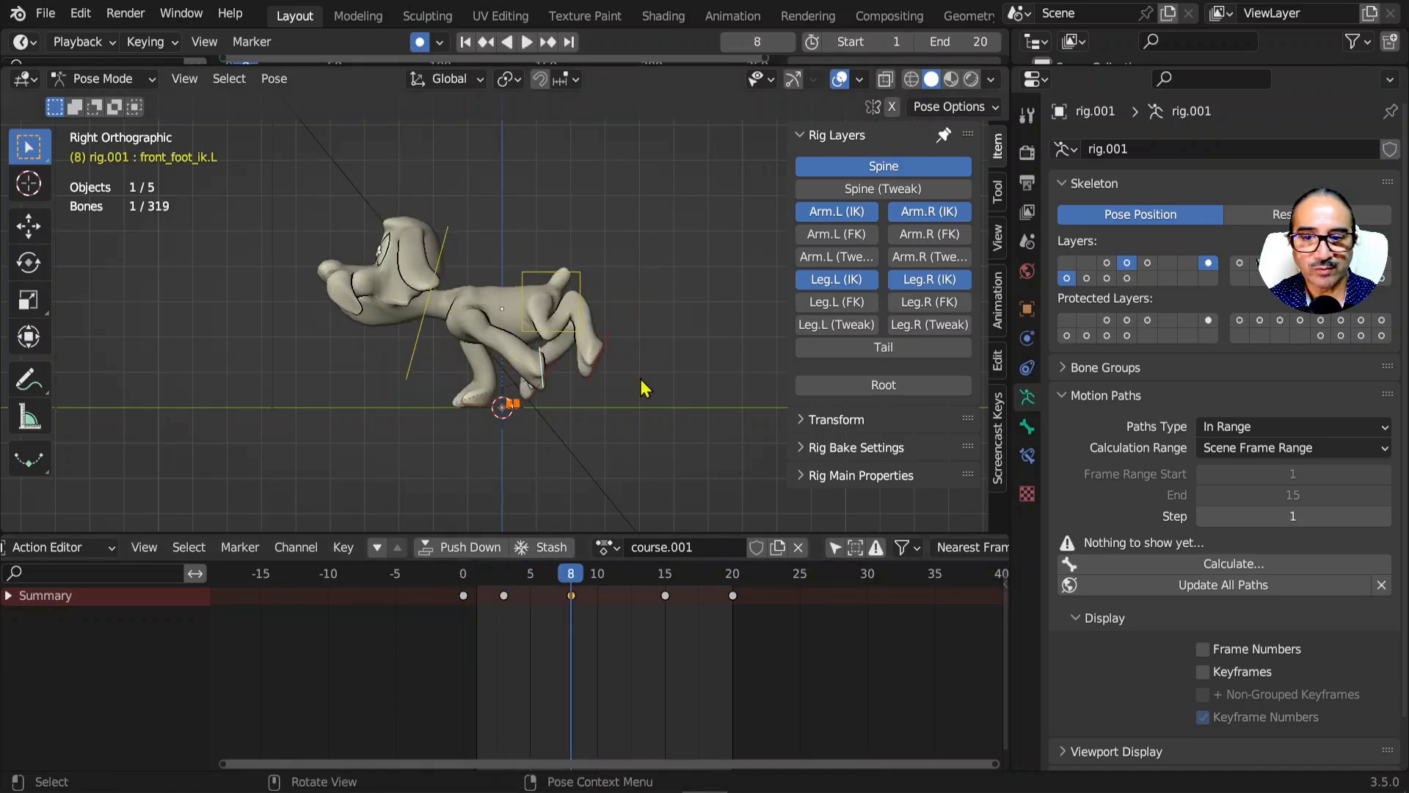
{"action": "key", "text": "r"}
{"action": "left_click", "coordinate": [572, 443]}
{"action": "key", "text": "g"}
{"action": "left_click", "coordinate": [568, 461]}
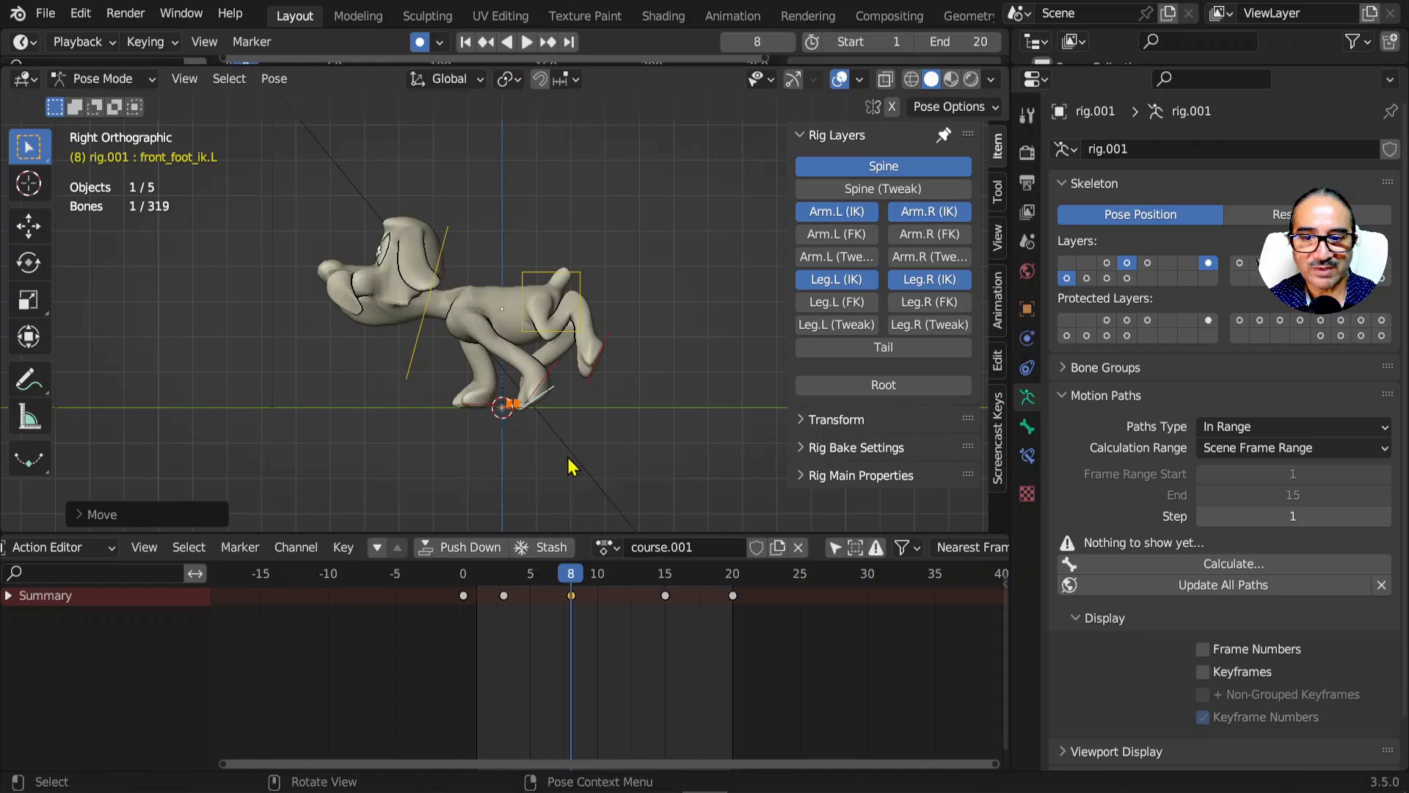
{"action": "scroll", "coordinate": [571, 459], "scroll_direction": "up", "scroll_amount": 2}
{"action": "key", "text": "g"}
{"action": "left_click", "coordinate": [623, 468]}
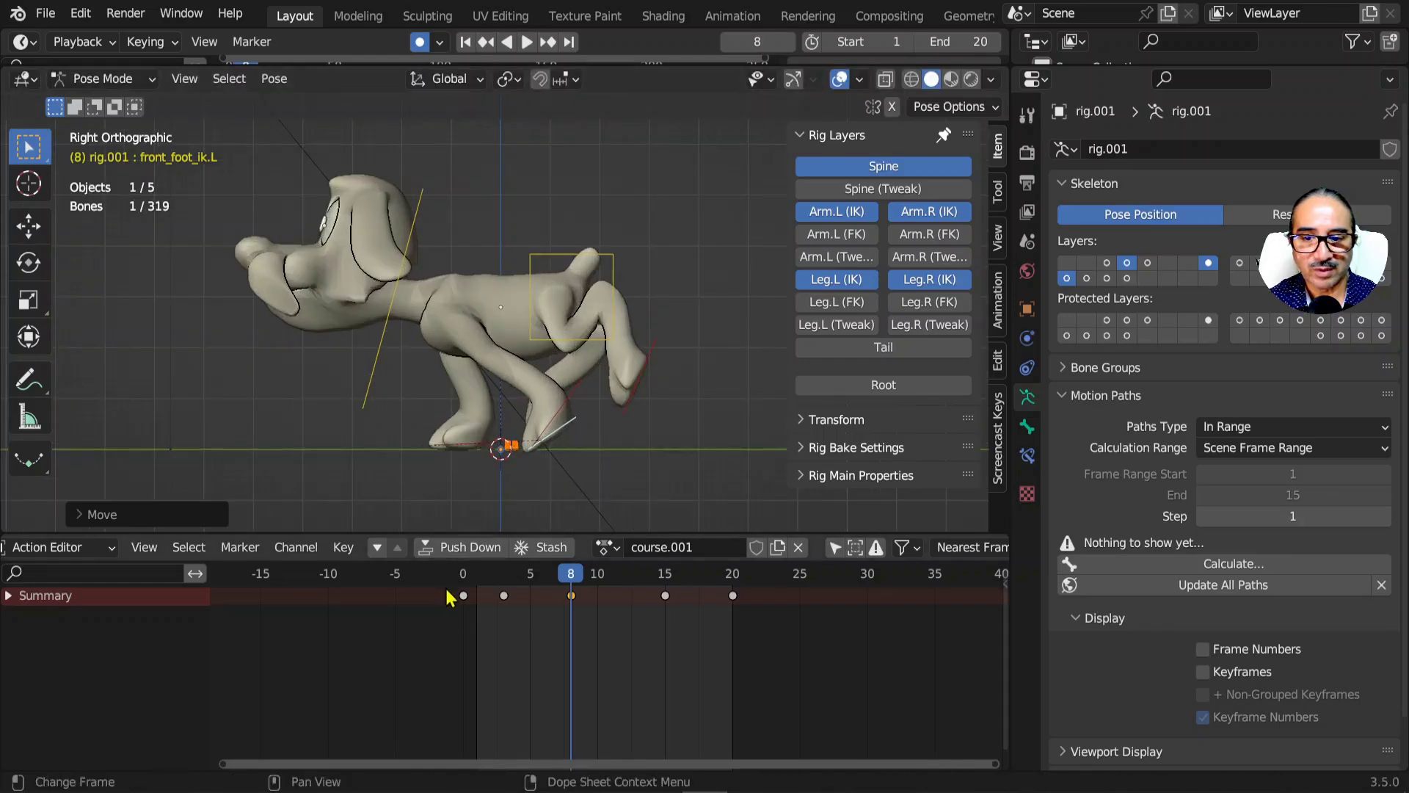
- At frame 15, shift the right hind foot control forward along the Y axis, keeping it on the ground
{"action": "key", "text": "space"}
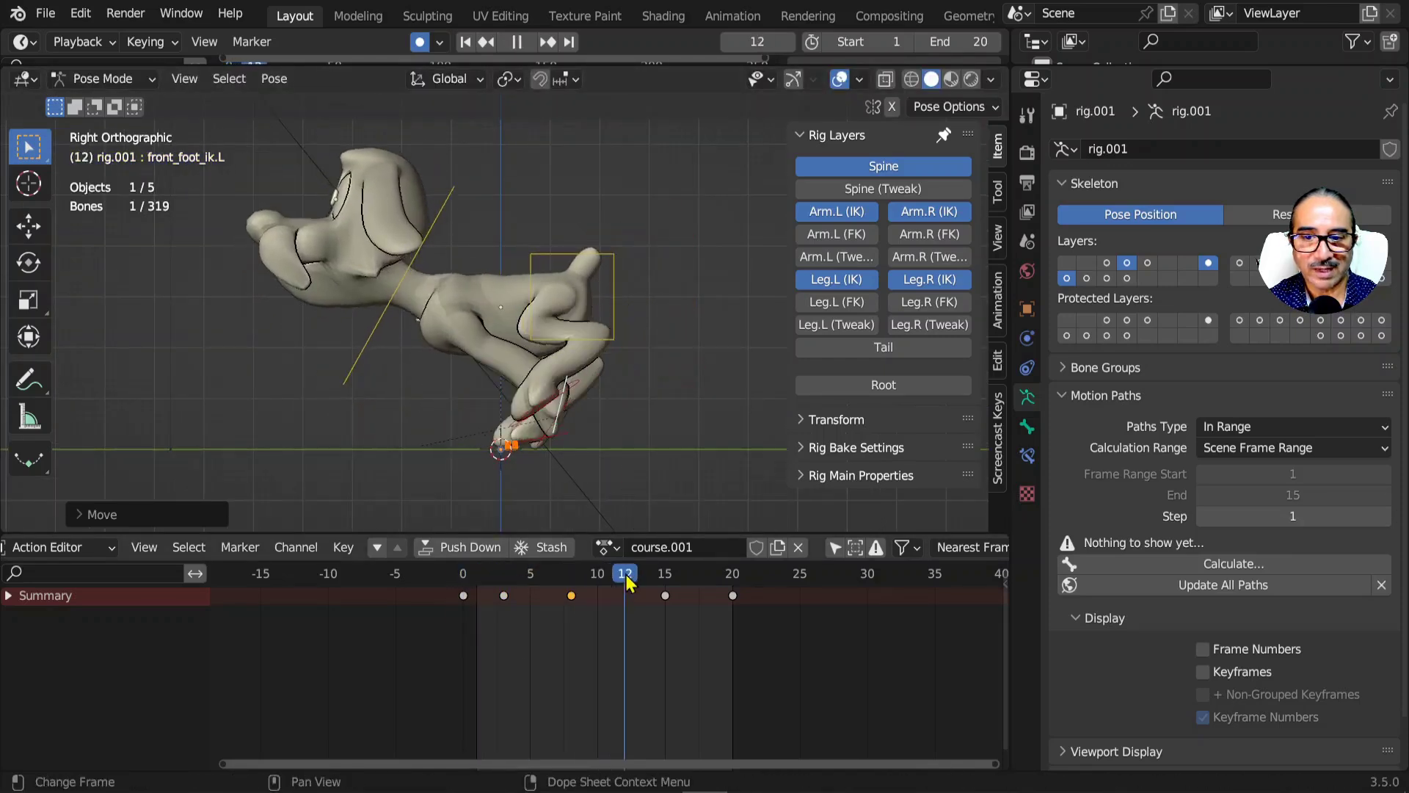
{"action": "left_click_drag", "start_coordinate": [541, 584], "coordinate": [441, 560]}
{"action": "left_click_drag", "start_coordinate": [461, 542], "coordinate": [665, 571]}
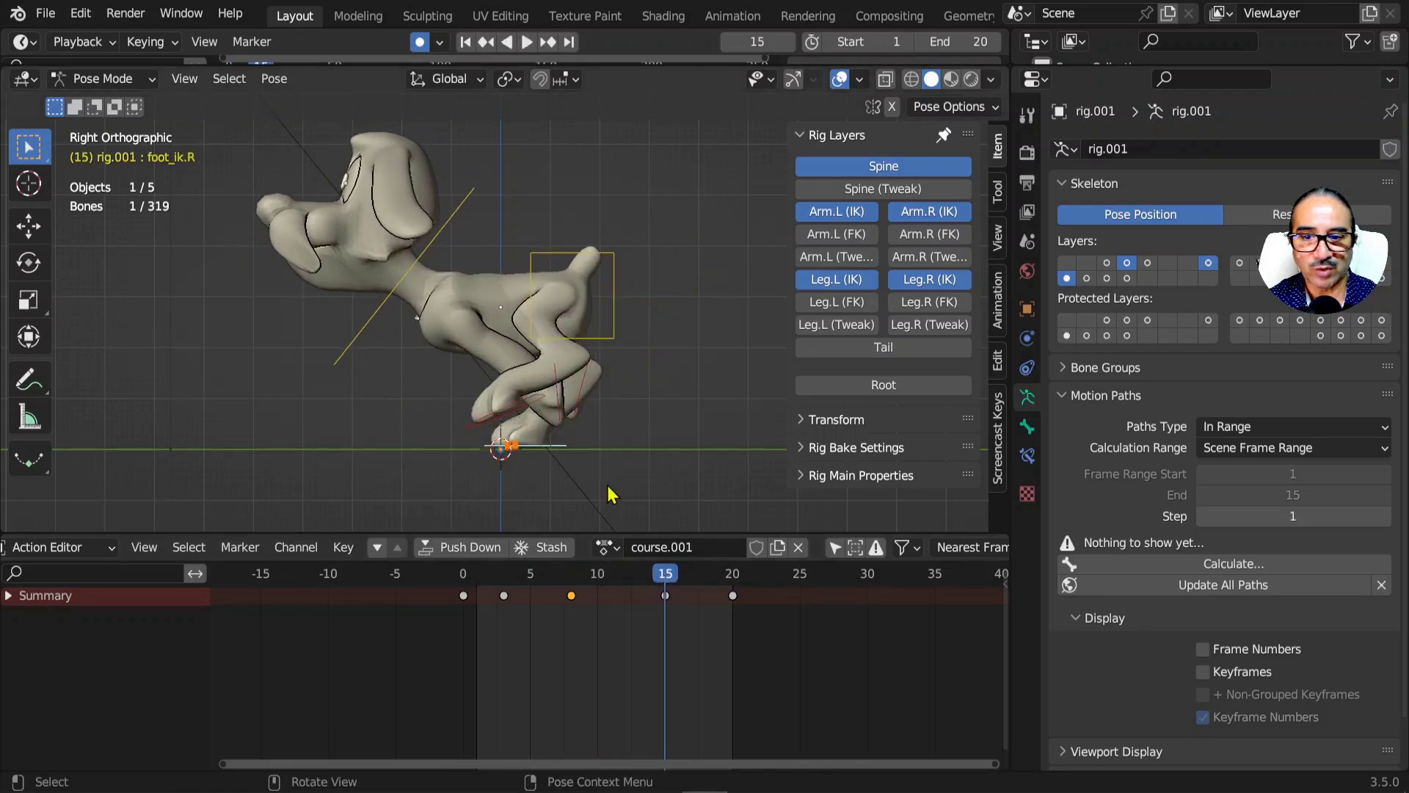
{"action": "key", "text": "g"}
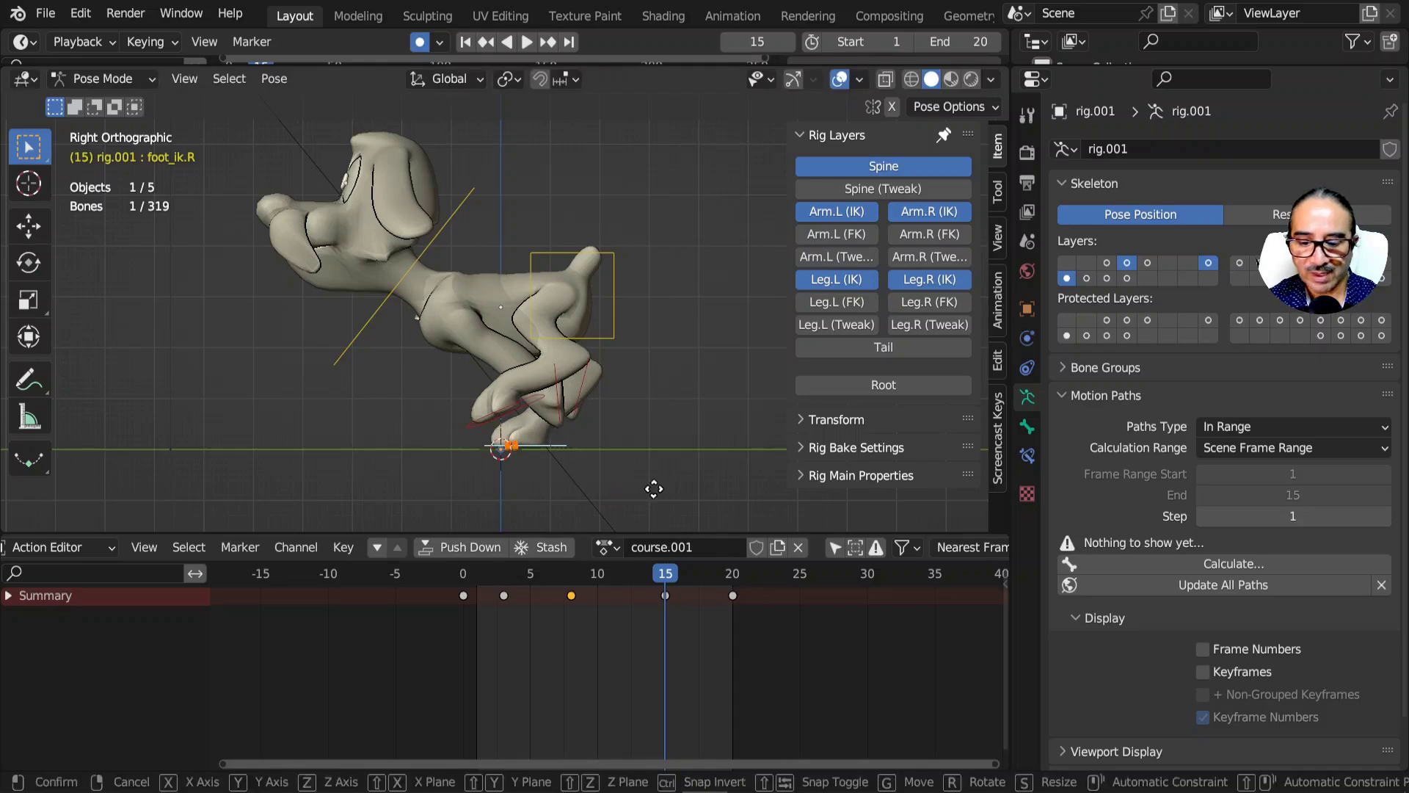
{"action": "key", "text": "y"}
{"action": "left_click", "coordinate": [629, 501]}
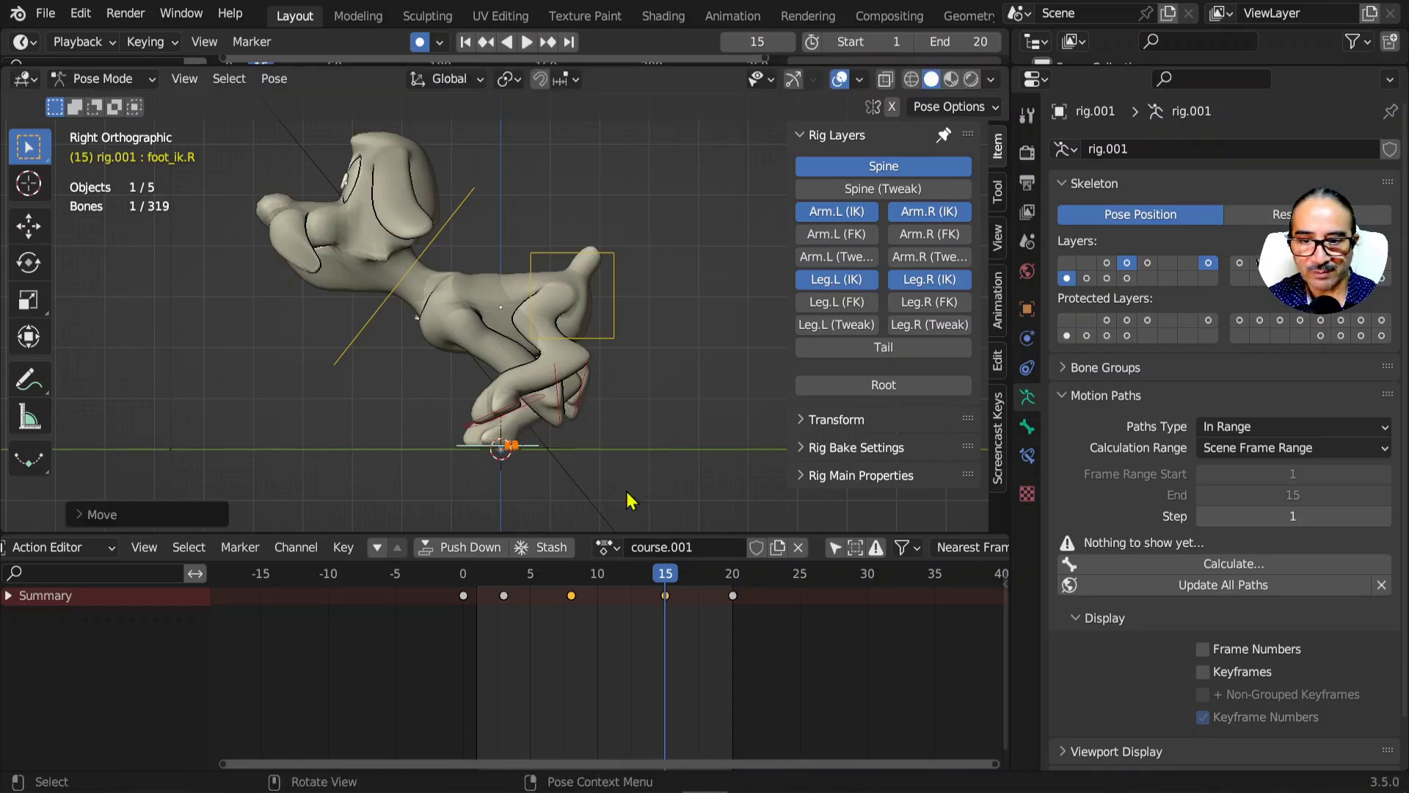
- Move the combined keyframe at frame 15 to frame 13 and scrub the timeline to check the timing
{"action": "left_click", "coordinate": [531, 411]}
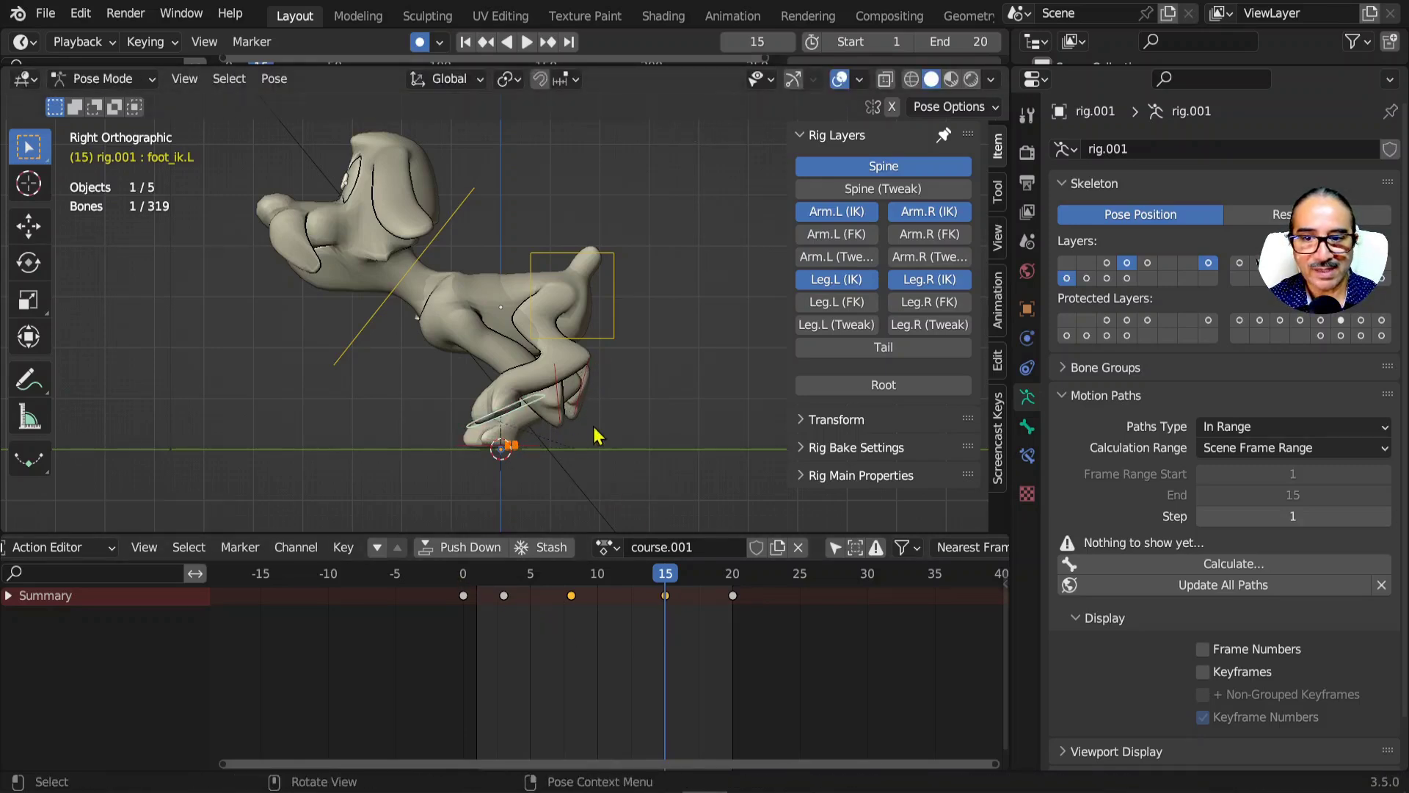
{"action": "key", "text": "space"}
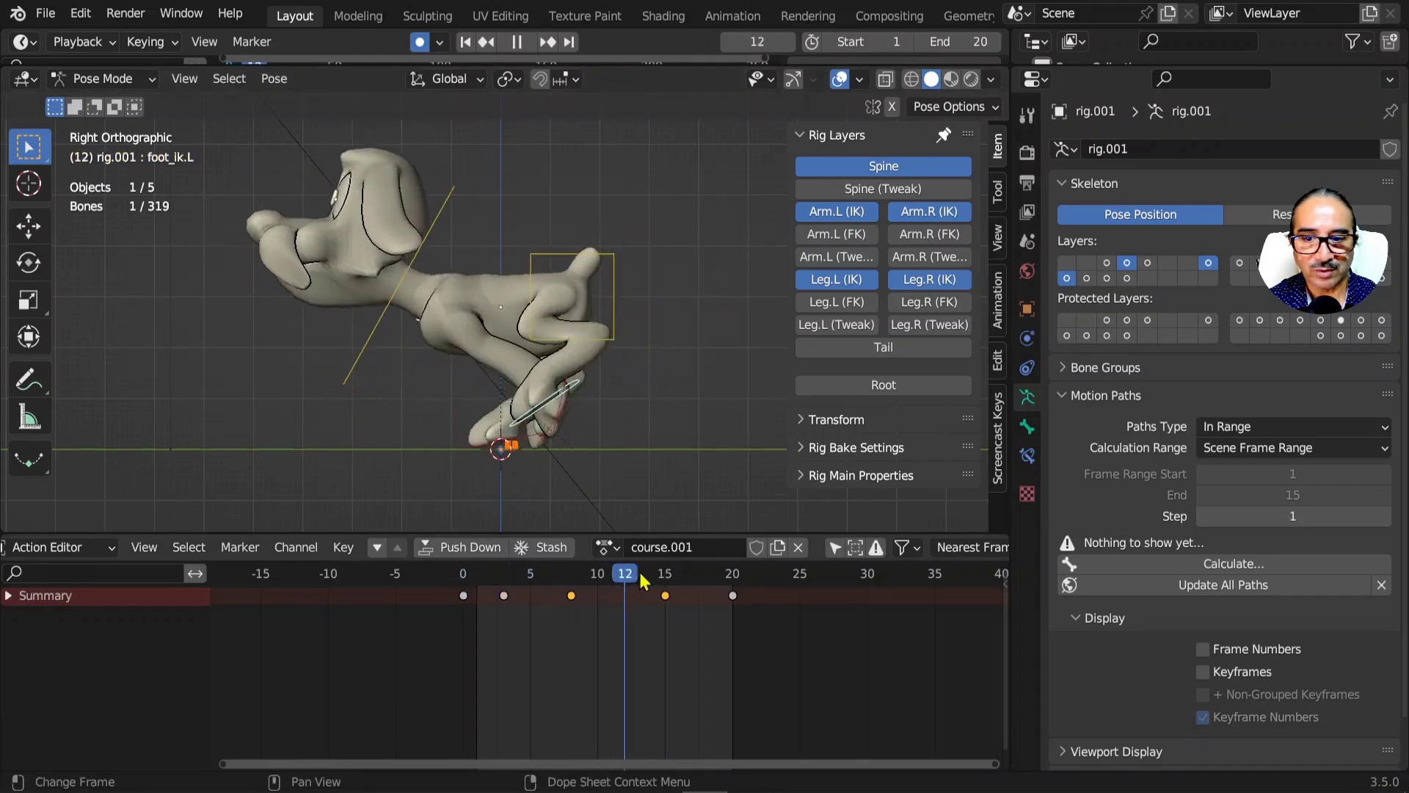
{"action": "mouse_move", "coordinate": [674, 580]}
{"action": "left_mouse_down"}
{"action": "mouse_move", "coordinate": [709, 574]}
{"action": "mouse_move", "coordinate": [613, 582]}
{"action": "mouse_move", "coordinate": [717, 575]}
{"action": "mouse_move", "coordinate": [674, 585]}
{"action": "left_mouse_up"}
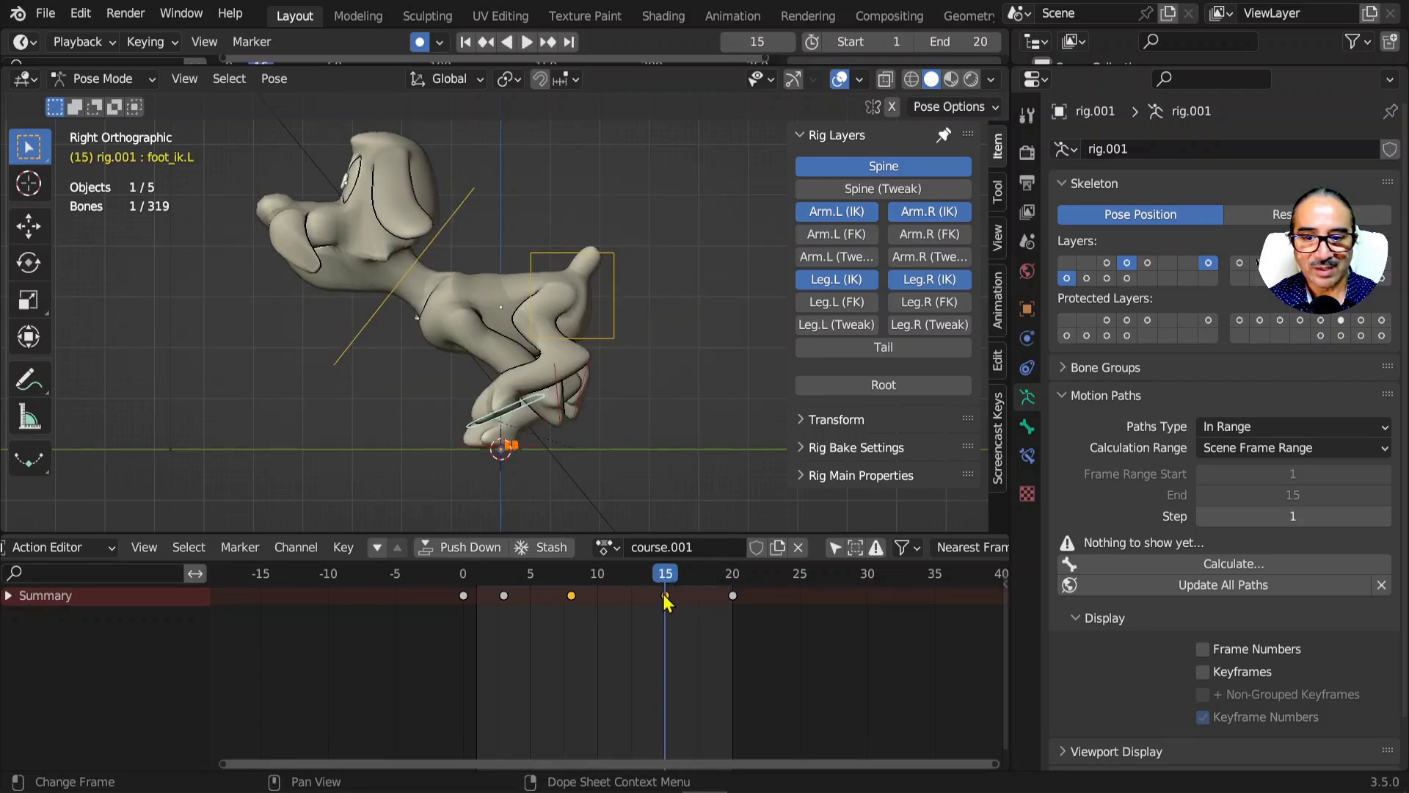
{"action": "key", "text": "g"}
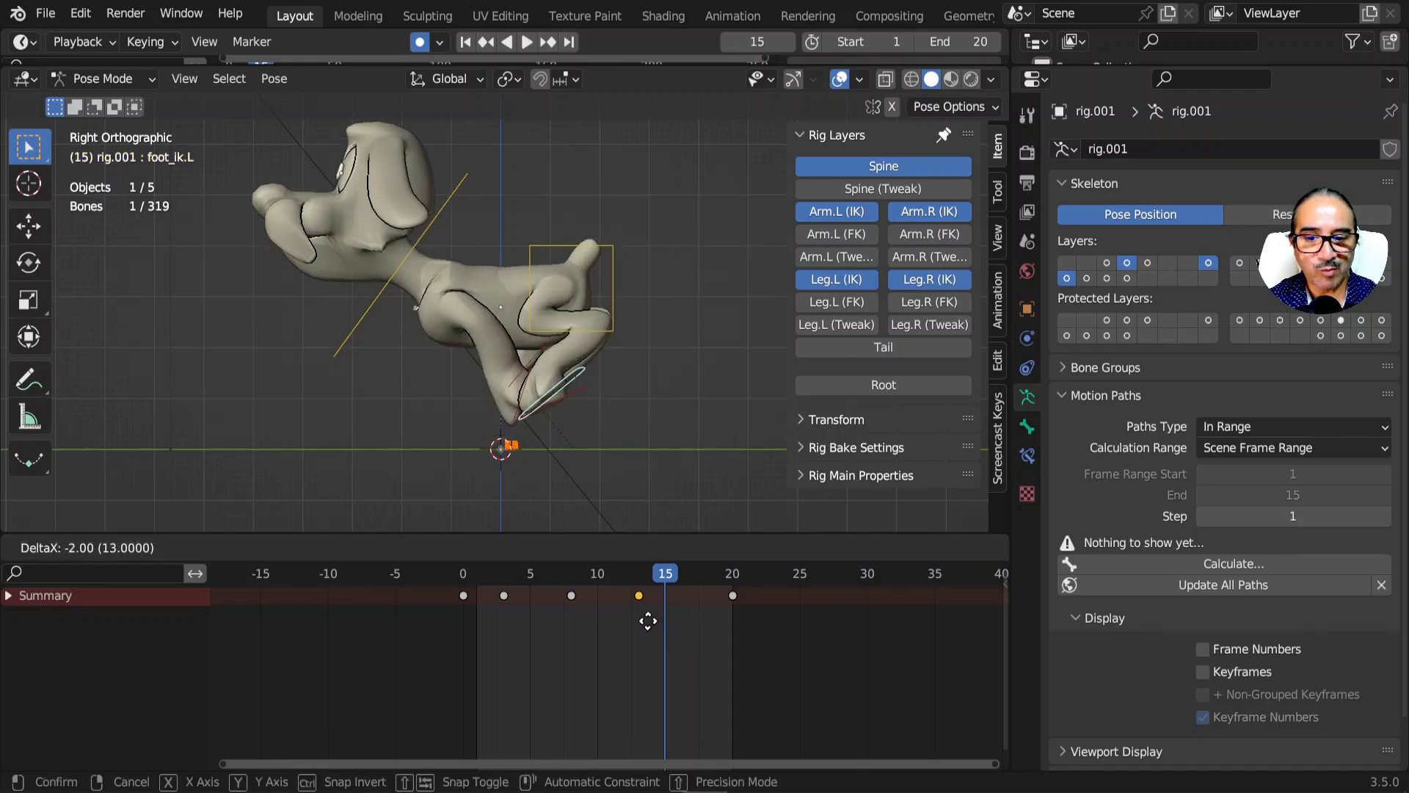
{"action": "left_click", "coordinate": [645, 621]}
{"action": "left_click_drag", "start_coordinate": [449, 584], "coordinate": [665, 579]}
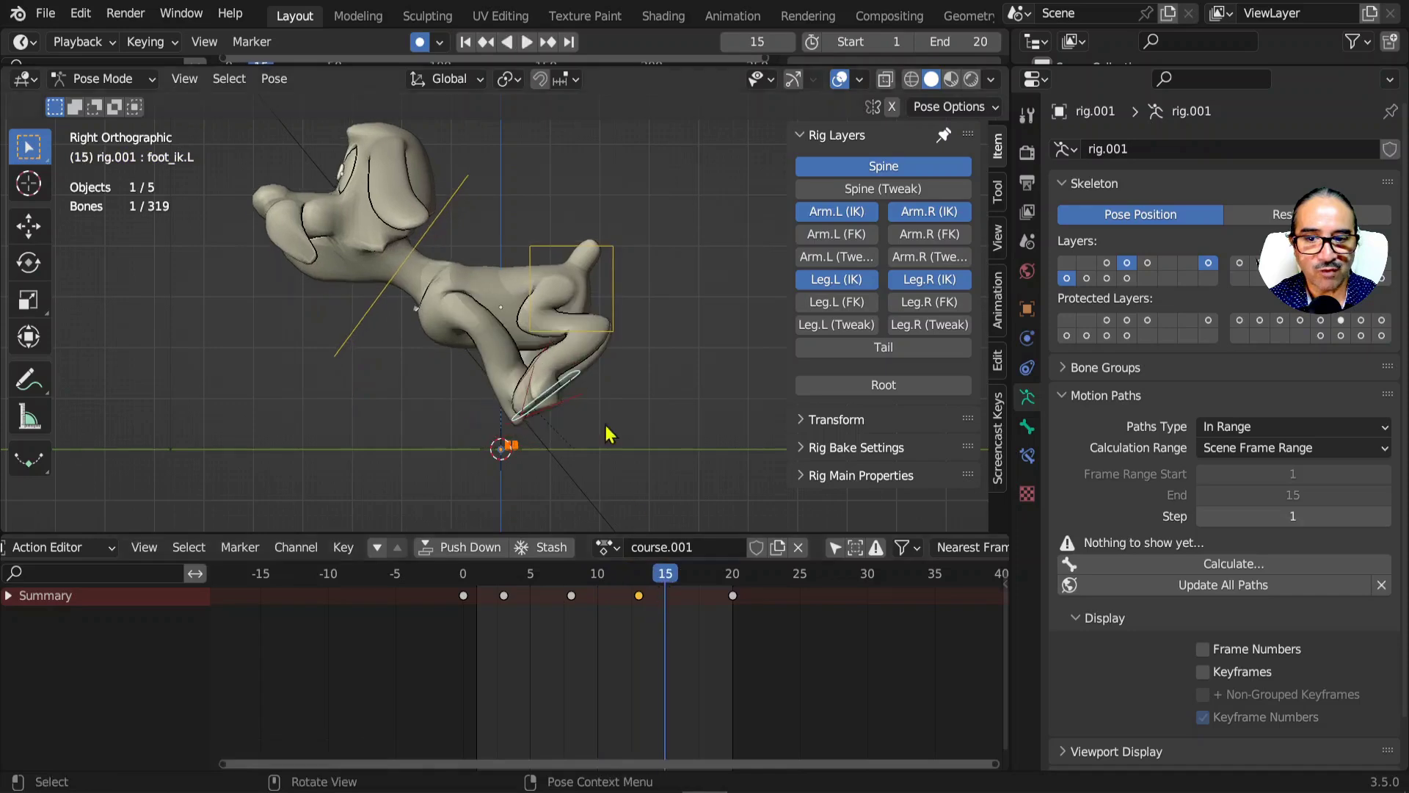
- At frame 17, rotate the foot_ik.L bone level and lower it along global Z by about 0.135 m onto the ground line
{"action": "key", "text": "space"}
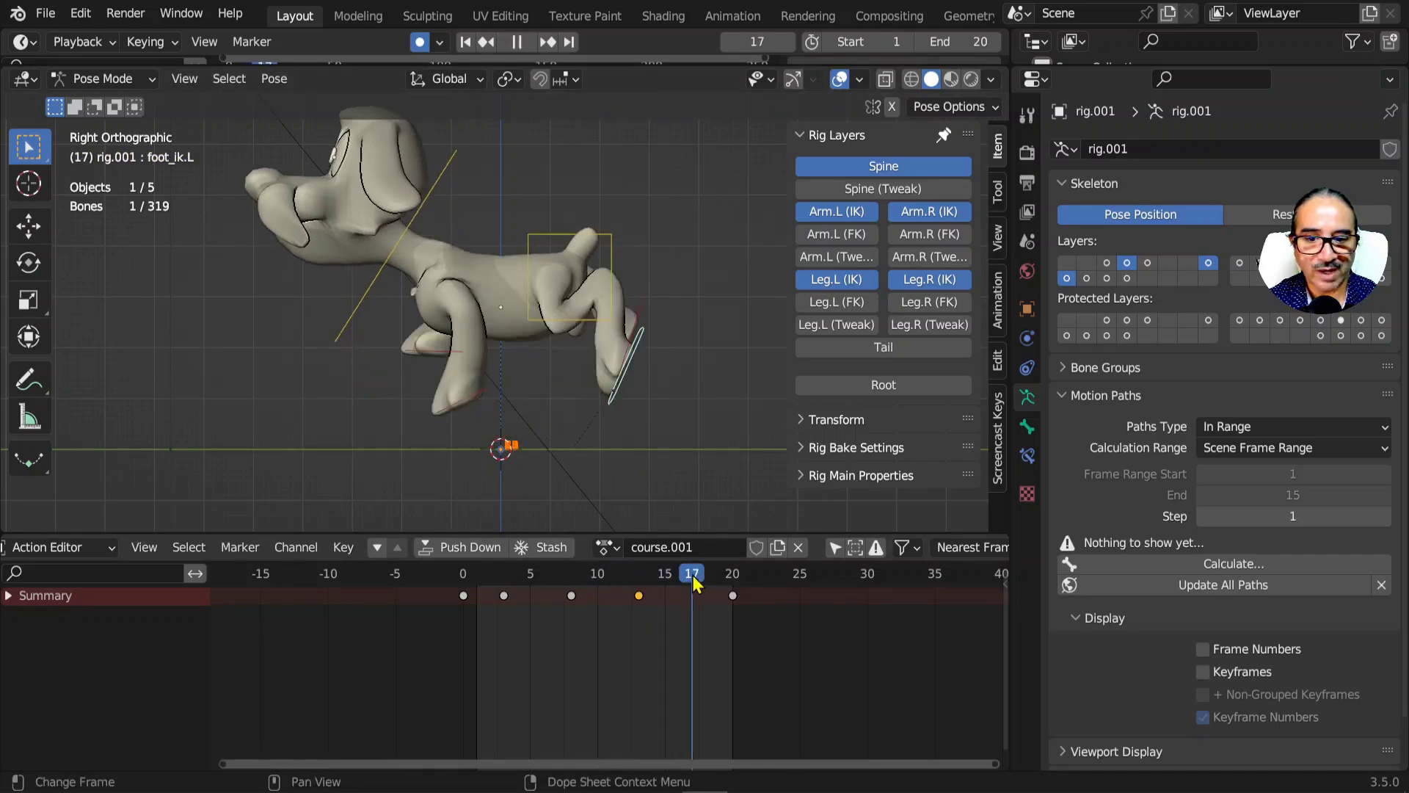
{"action": "key", "text": "r"}
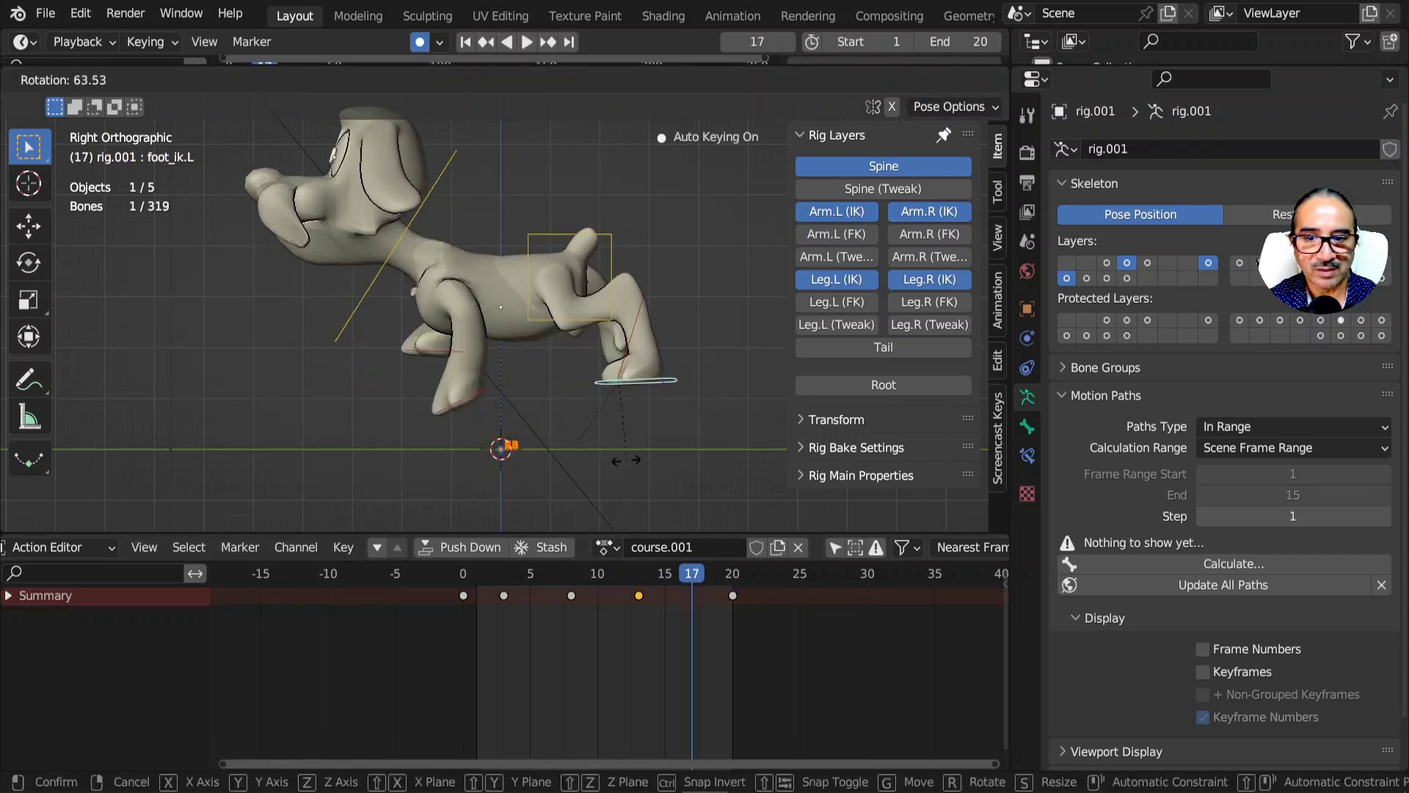
{"action": "left_click", "coordinate": [685, 417]}
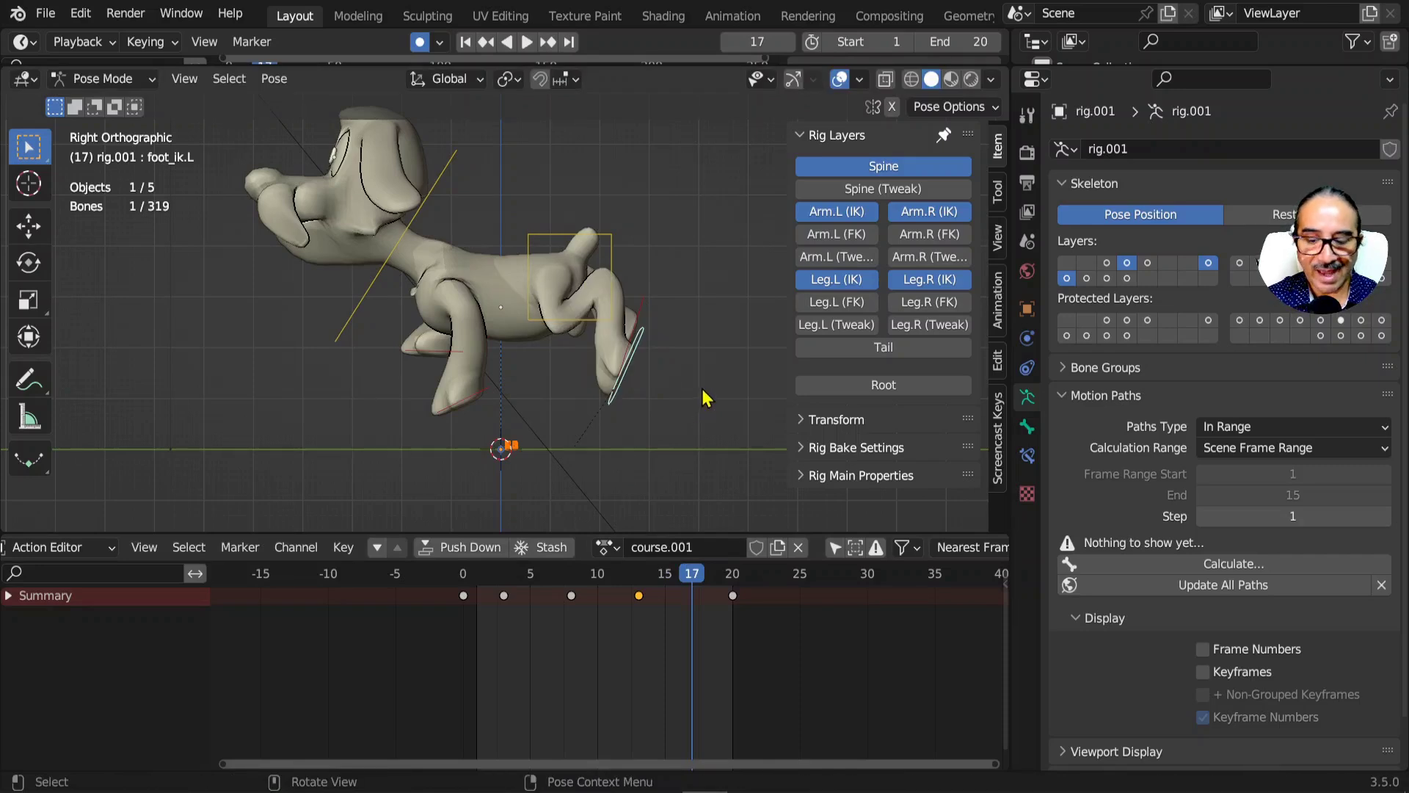
{"action": "key", "text": "g"}
{"action": "key", "text": "z"}
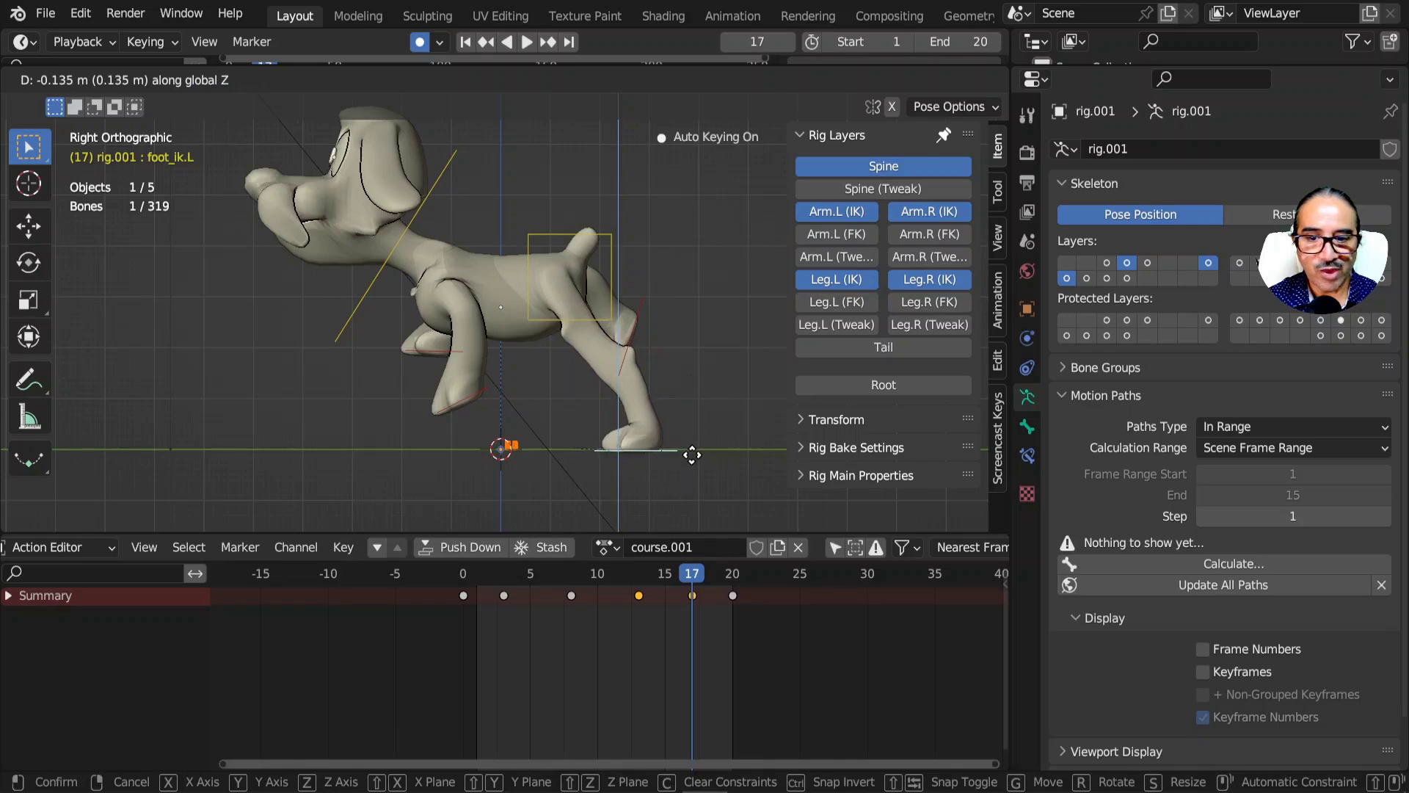
{"action": "left_click", "coordinate": [702, 500]}
- At frame 15, rotate foot_ik.L nearly level and lower it along global Z by about 0.022 m to the ground line
{"action": "key", "text": "space"}
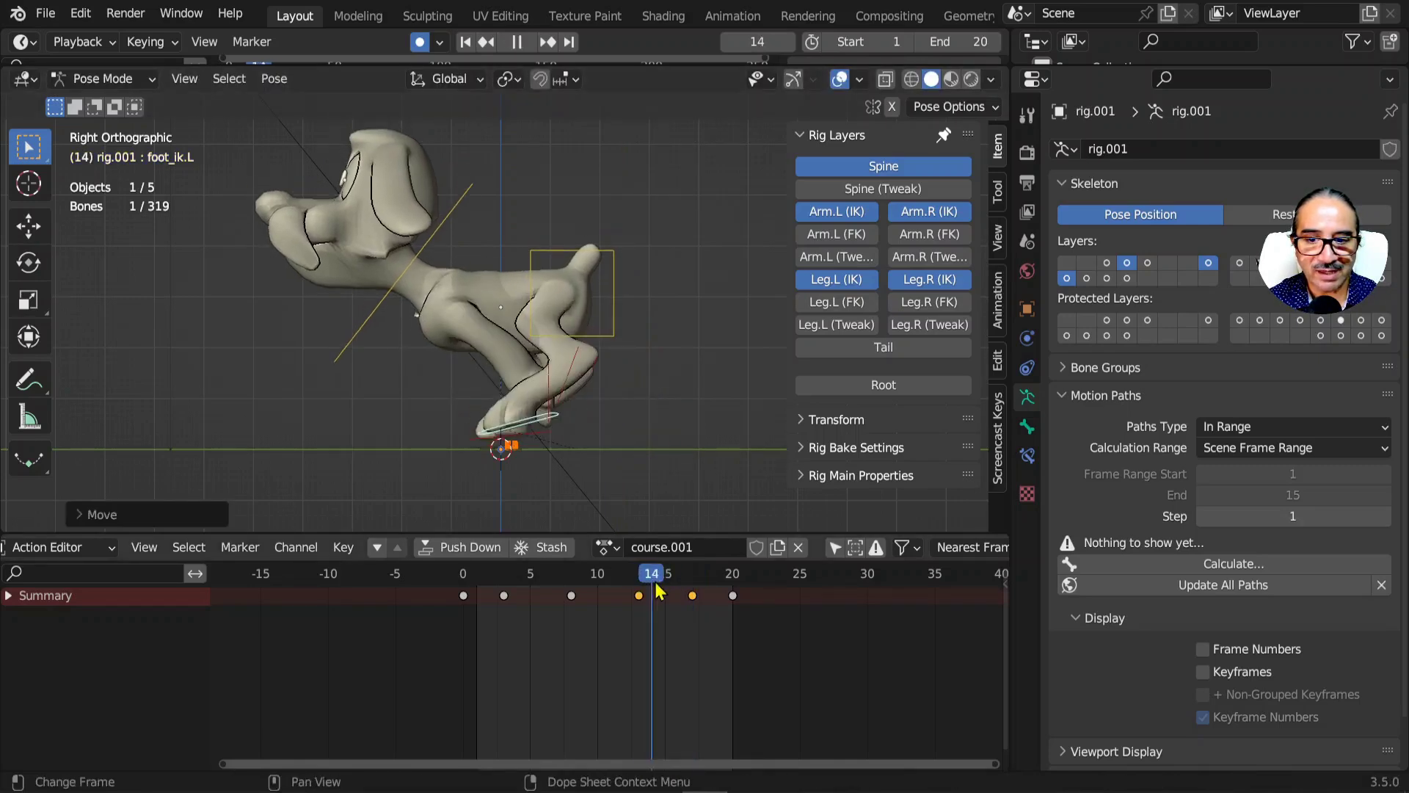
{"action": "mouse_move", "coordinate": [674, 599]}
{"action": "left_mouse_down"}
{"action": "mouse_move", "coordinate": [618, 587]}
{"action": "mouse_move", "coordinate": [654, 605]}
{"action": "mouse_move", "coordinate": [571, 603]}
{"action": "mouse_move", "coordinate": [665, 611]}
{"action": "left_mouse_up"}
{"action": "key", "text": "r"}
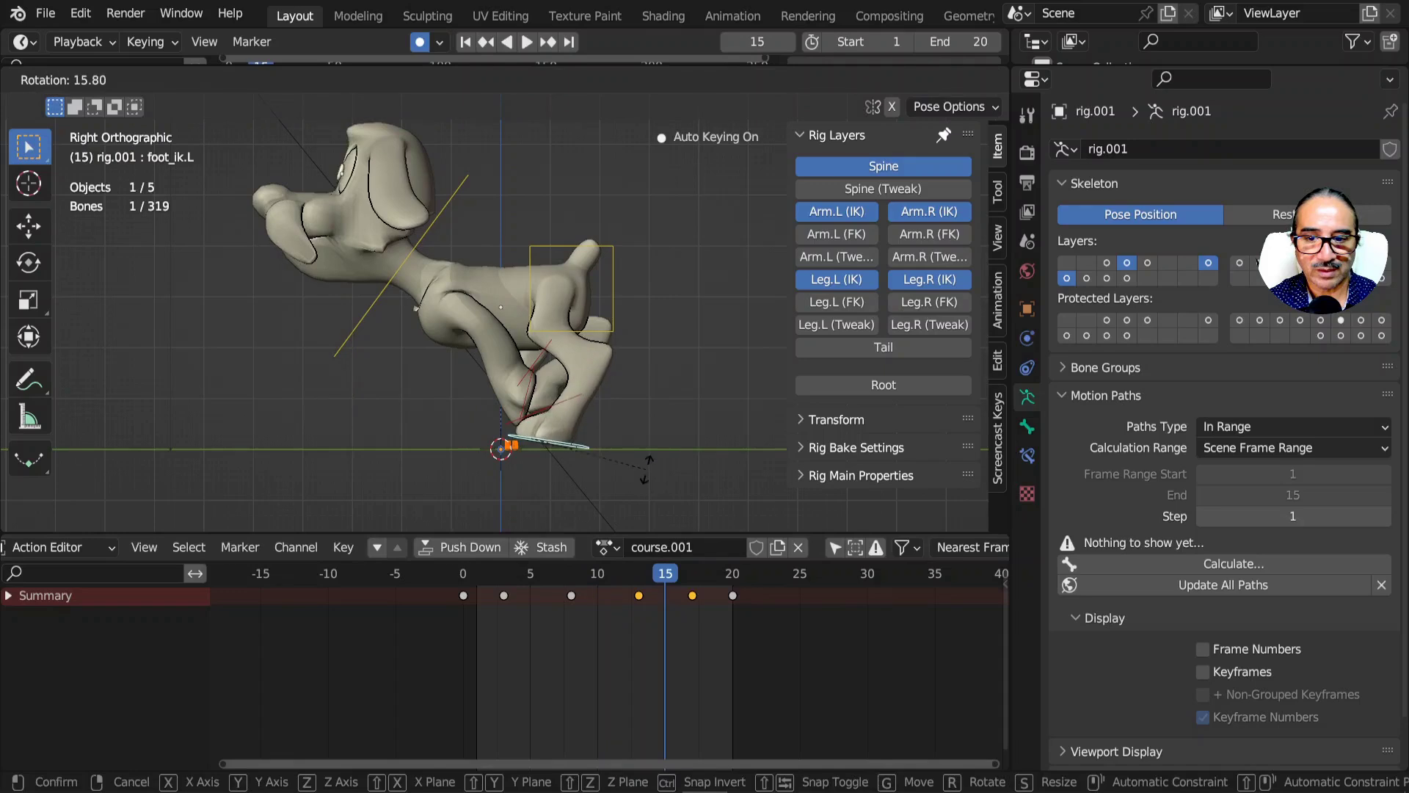
{"action": "left_click", "coordinate": [646, 443]}
{"action": "key", "text": "g"}
{"action": "key", "text": "z"}
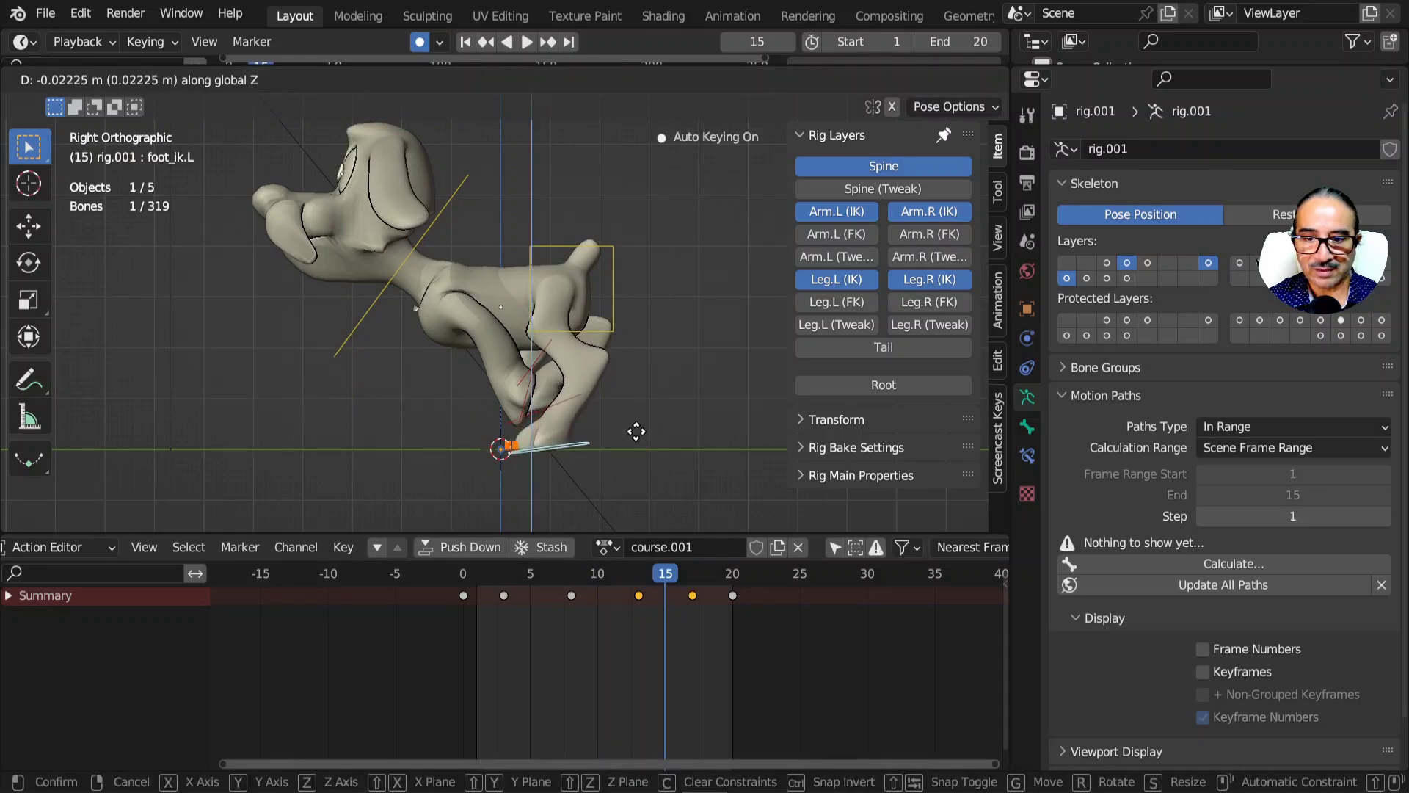
{"action": "left_click", "coordinate": [639, 439]}
- At frame 15, lower foot_ik.R along global Z by about 0.067 m, rotate it nearly level, and fine-tune its Z height
{"action": "mouse_move", "coordinate": [571, 585]}
{"action": "left_mouse_down"}
{"action": "mouse_move", "coordinate": [701, 579]}
{"action": "mouse_move", "coordinate": [558, 581]}
{"action": "left_mouse_up"}
{"action": "left_click_drag", "start_coordinate": [470, 579], "coordinate": [639, 575]}
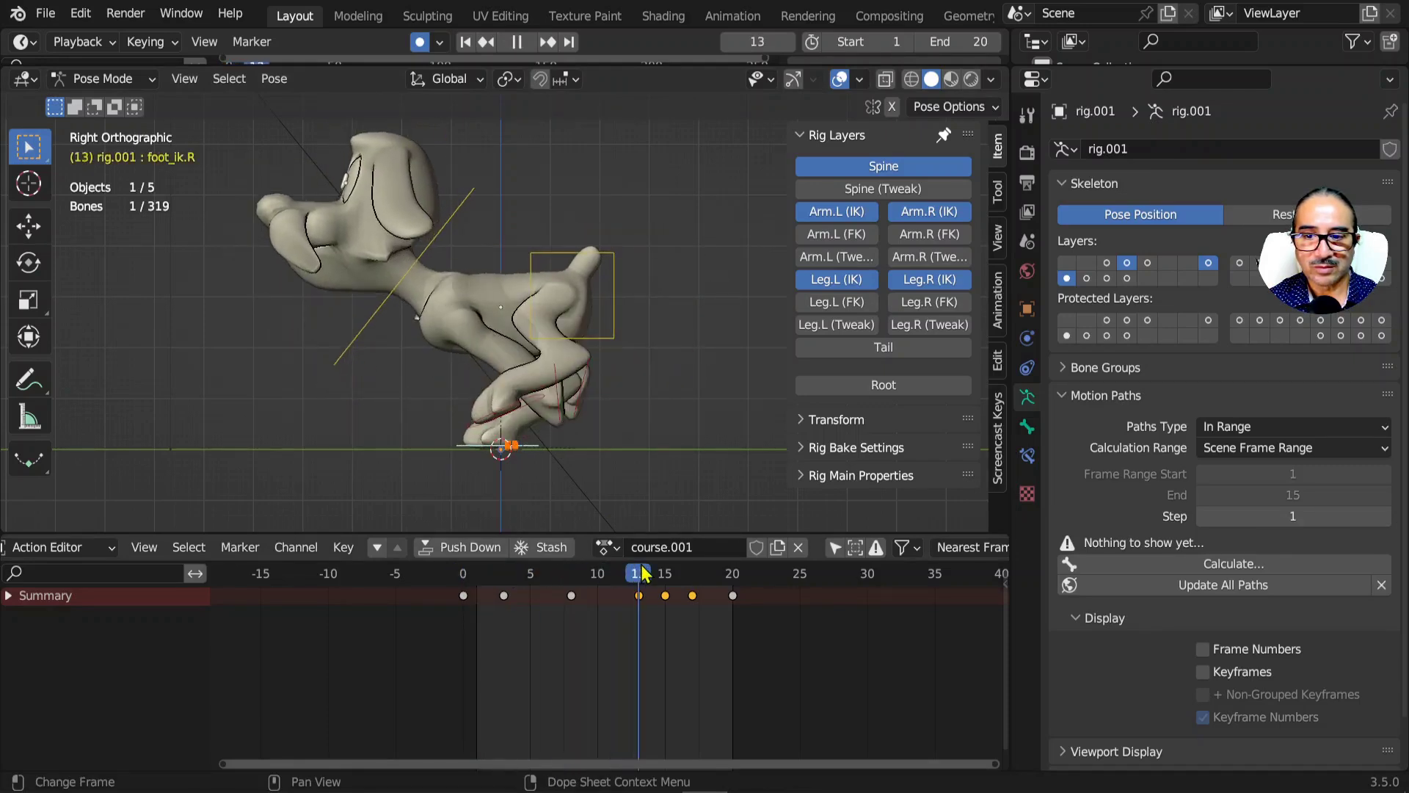
{"action": "left_click_drag", "start_coordinate": [651, 591], "coordinate": [668, 584]}
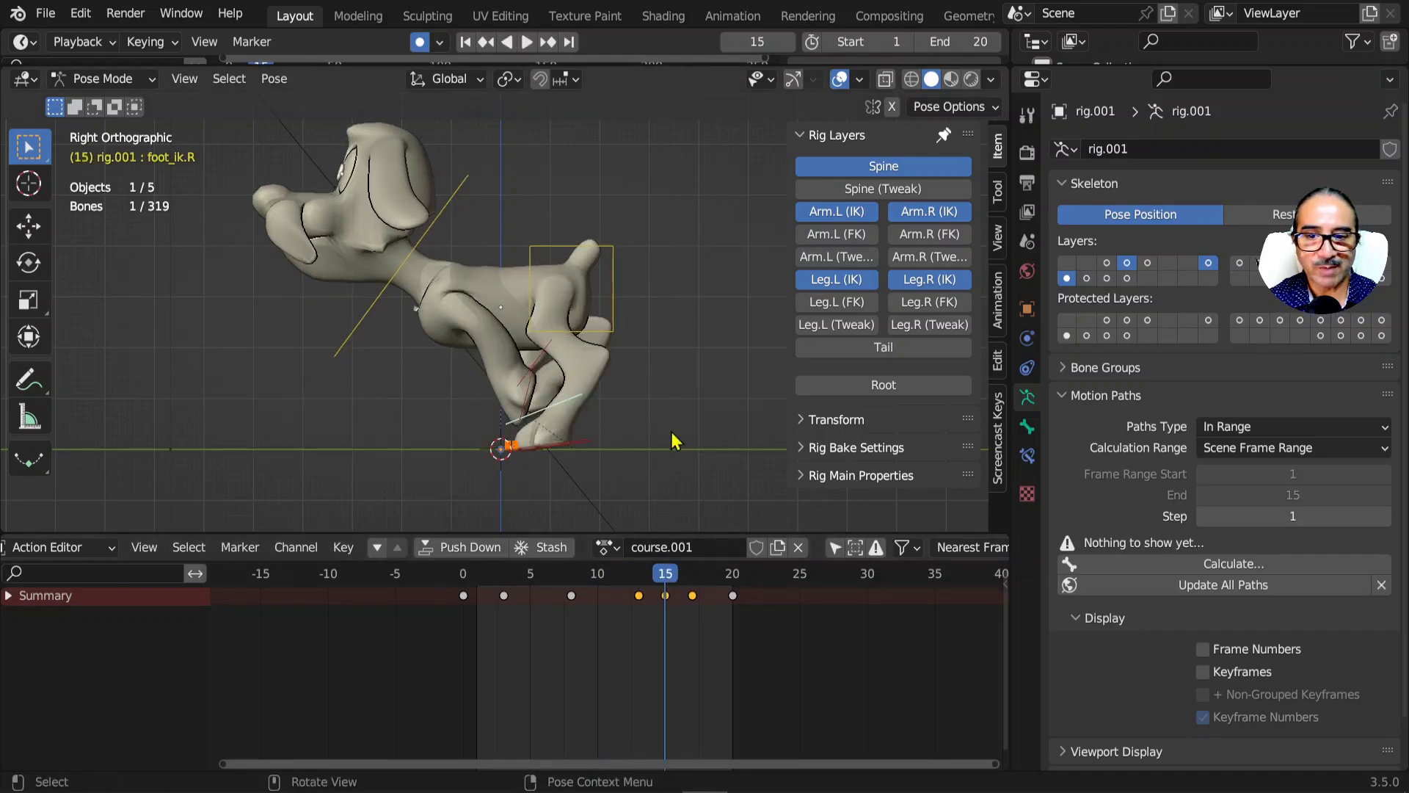
{"action": "key", "text": "g"}
{"action": "key", "text": "z"}
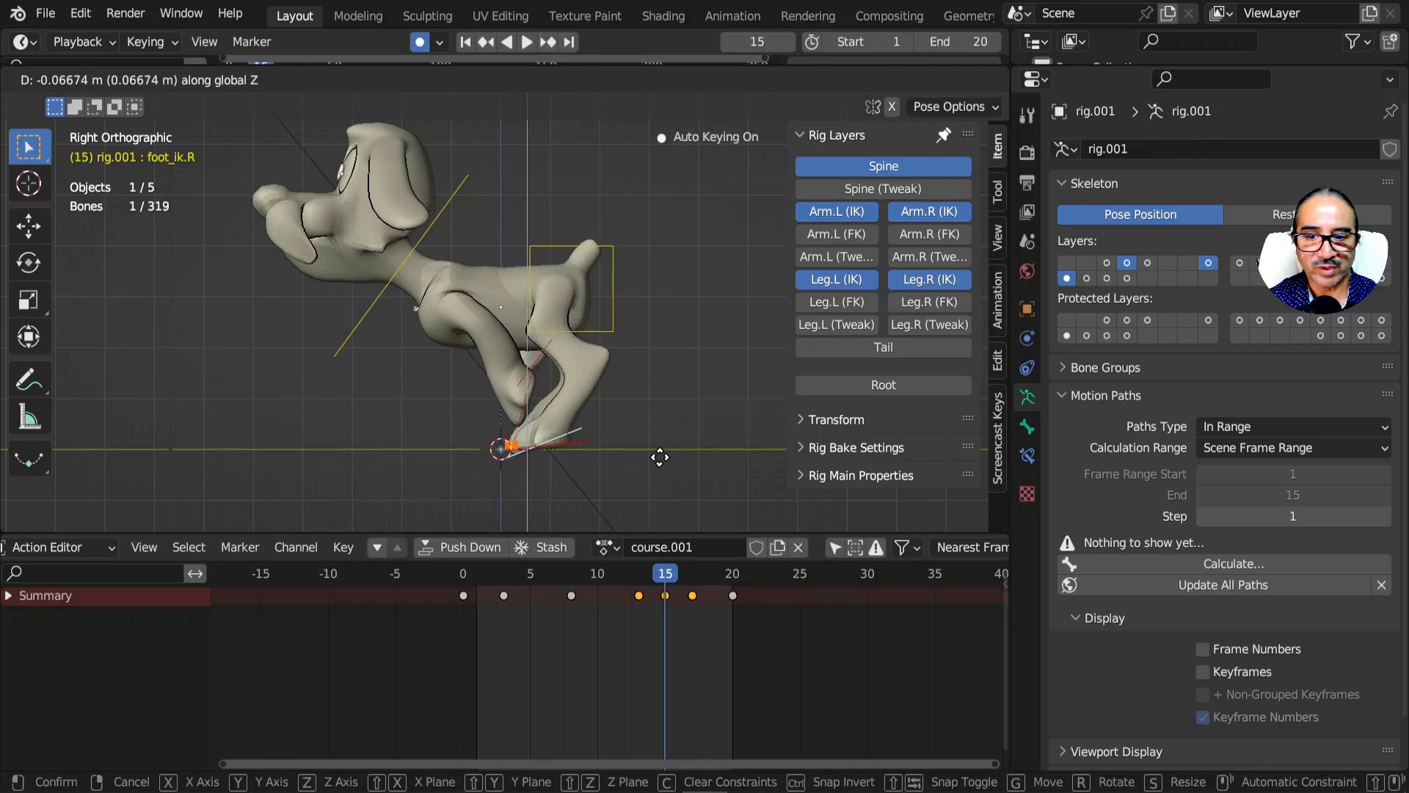
{"action": "left_click", "coordinate": [660, 458]}
{"action": "key", "text": "r"}
{"action": "left_click", "coordinate": [653, 507]}
{"action": "key", "text": "g"}
{"action": "key", "text": "z"}
{"action": "left_click", "coordinate": [652, 501]}
- Play the run cycle from frame 0 to check the adjusted hind feet
{"action": "left_click_drag", "start_coordinate": [616, 591], "coordinate": [470, 596]}
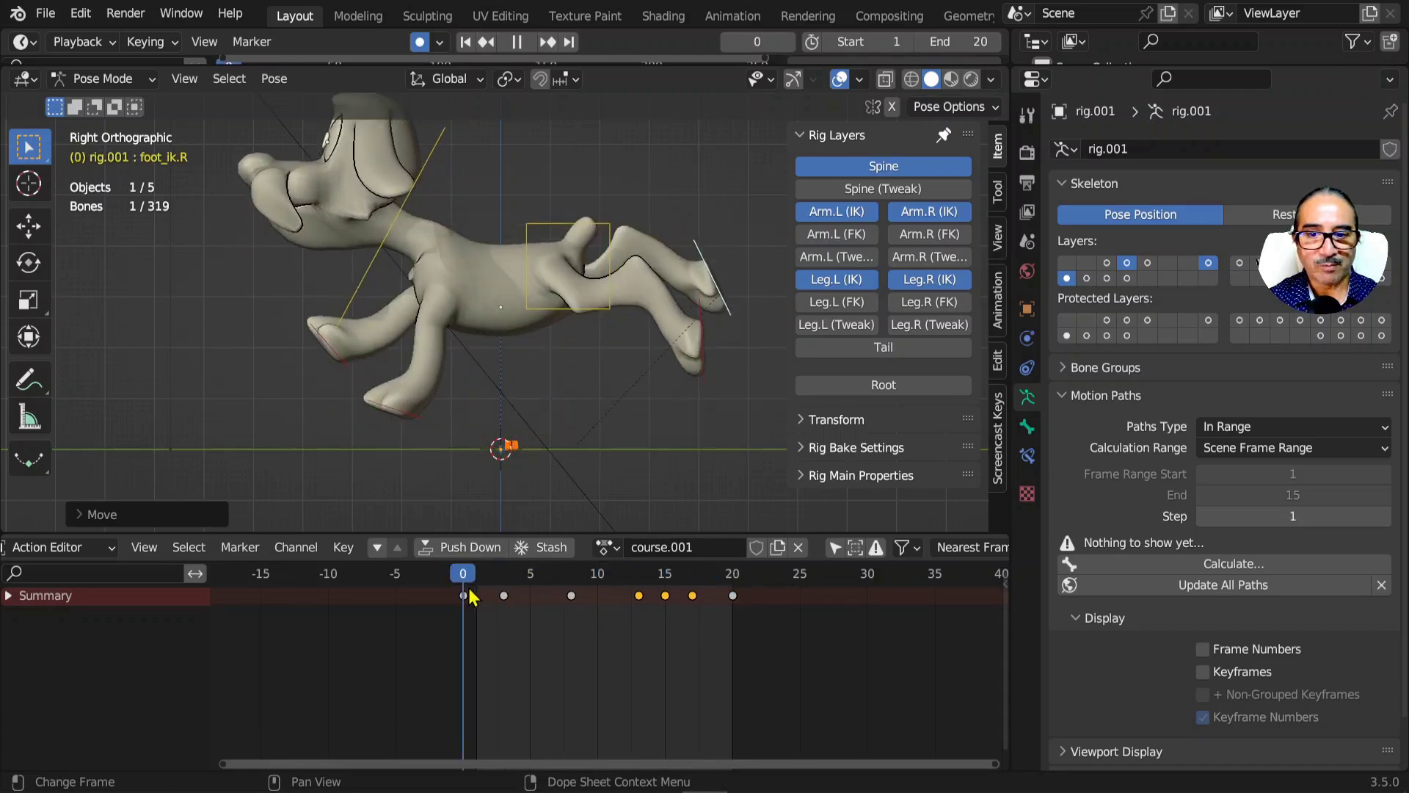
{"action": "key", "text": "space"}
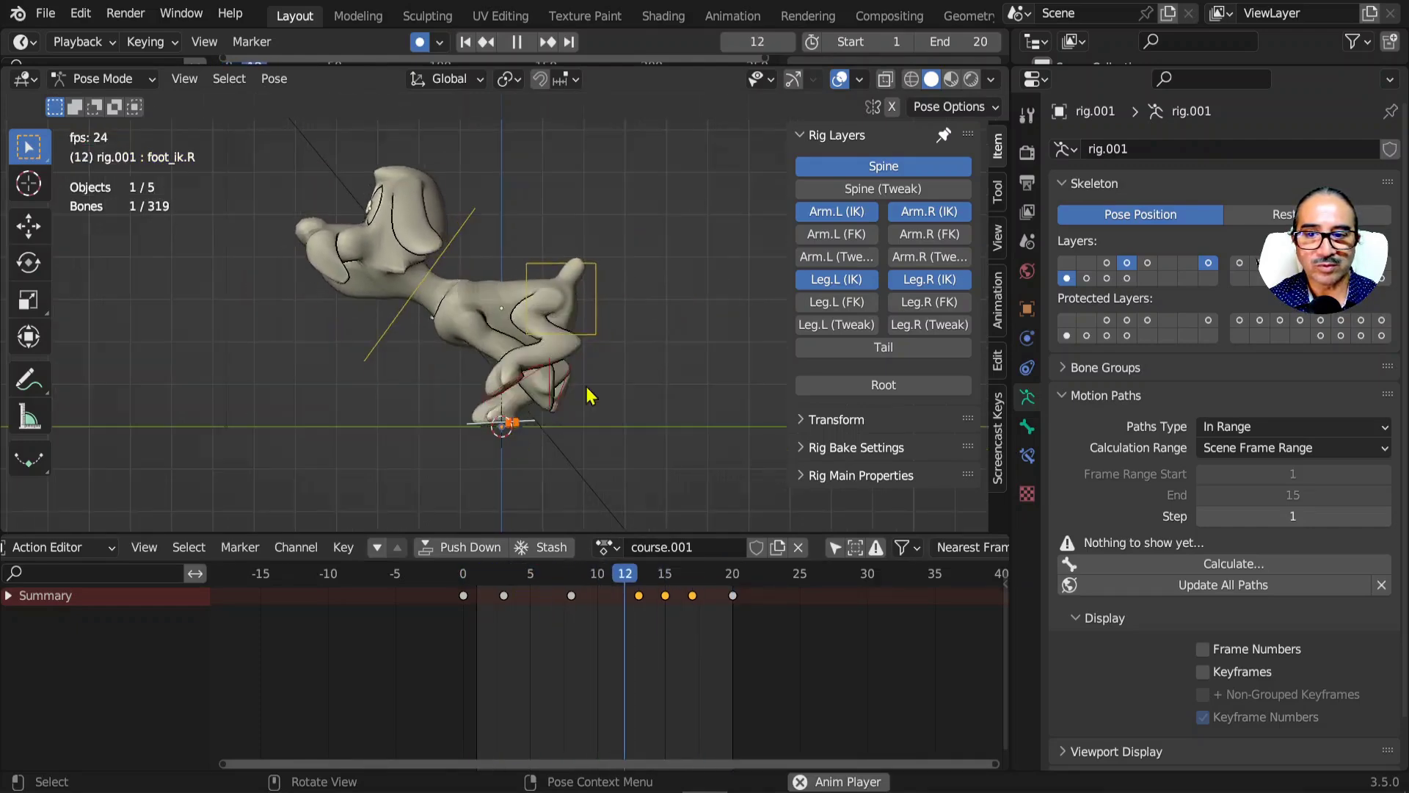
{"action": "key", "text": "Escape"}
- At frame 11, lower the torso bone along global Z by about 0.028 m
{"action": "key", "text": "space"}
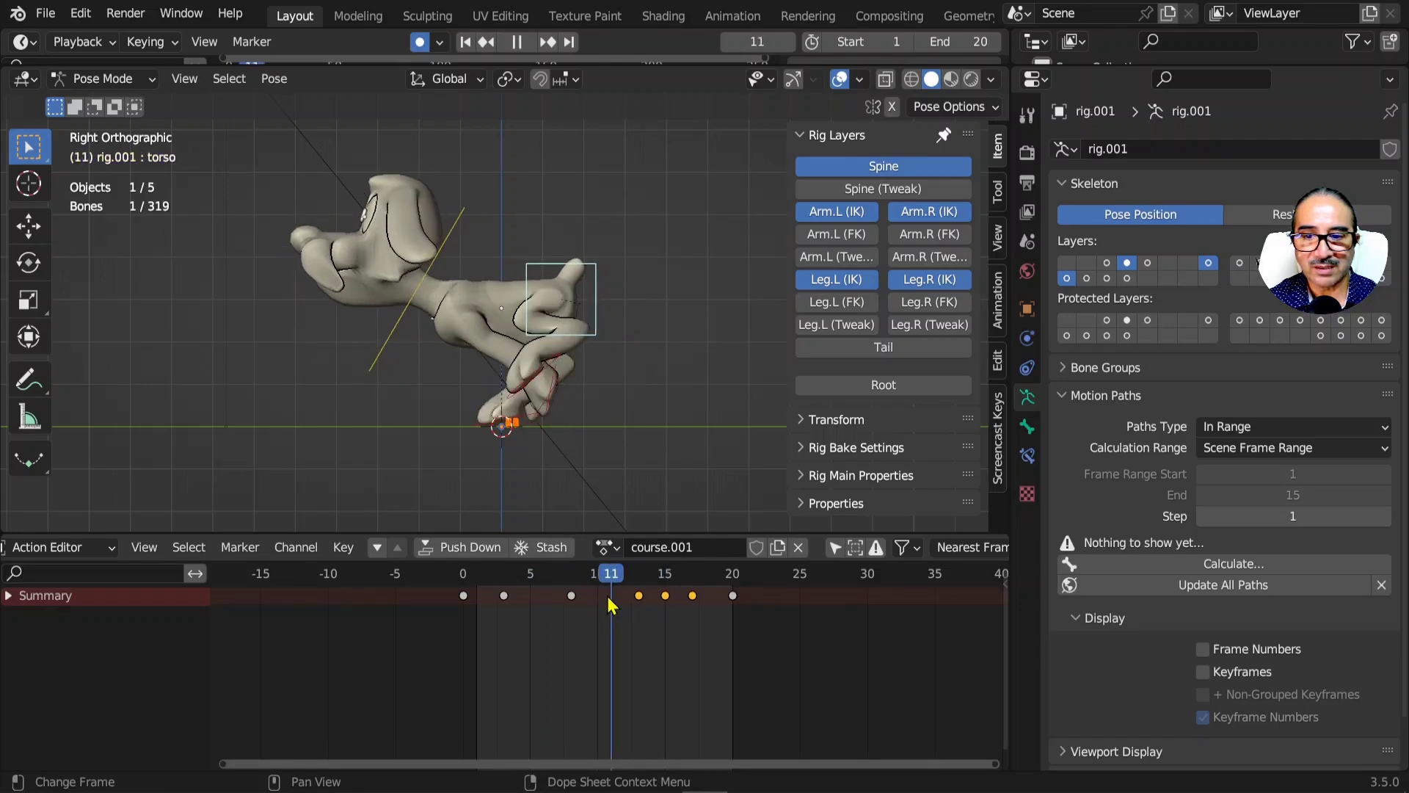
{"action": "key", "text": "g"}
{"action": "key", "text": "z"}
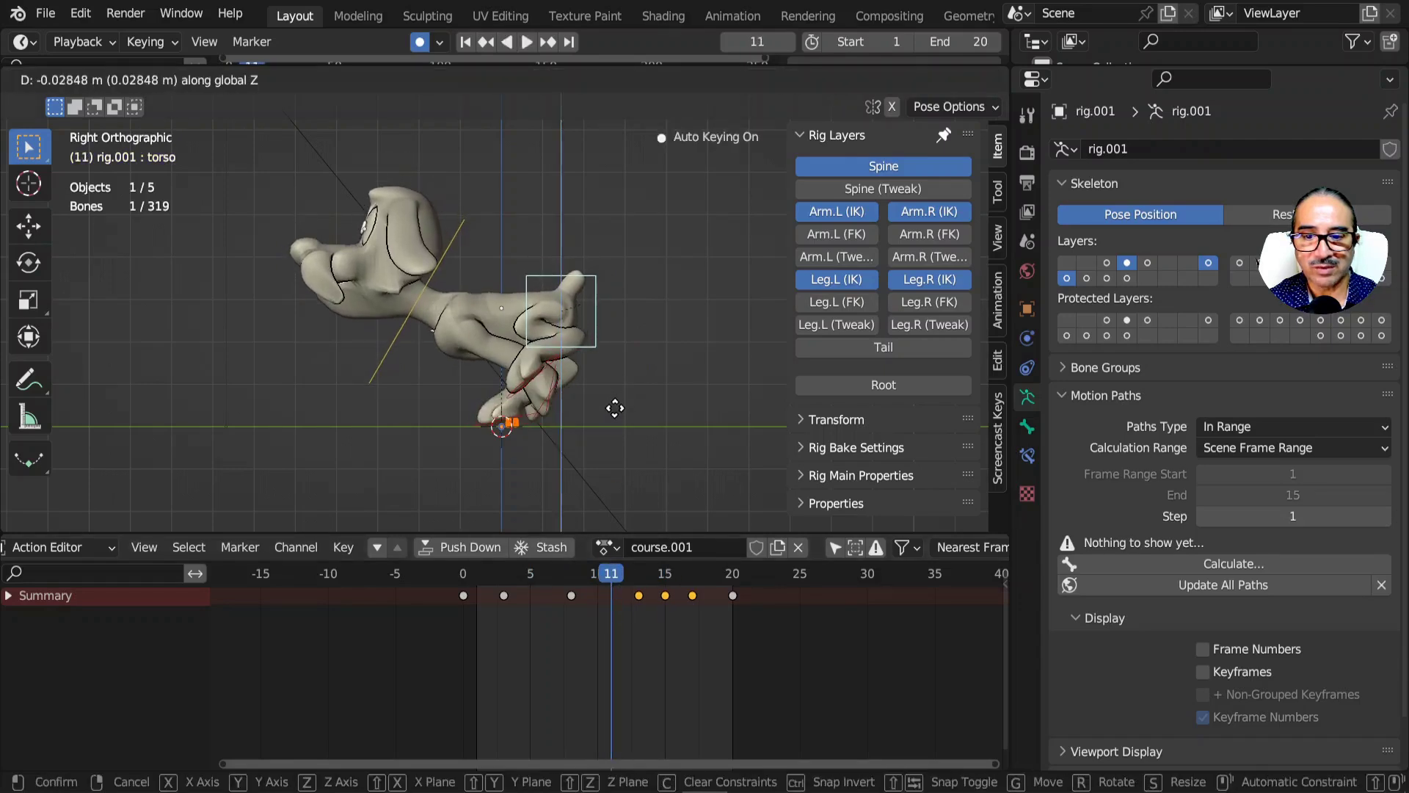
{"action": "left_click", "coordinate": [616, 411]}
- At frame 15, raise the torso bone slightly along global Z
{"action": "left_click_drag", "start_coordinate": [560, 583], "coordinate": [669, 583]}
{"action": "key", "text": "g"}
{"action": "key", "text": "z"}
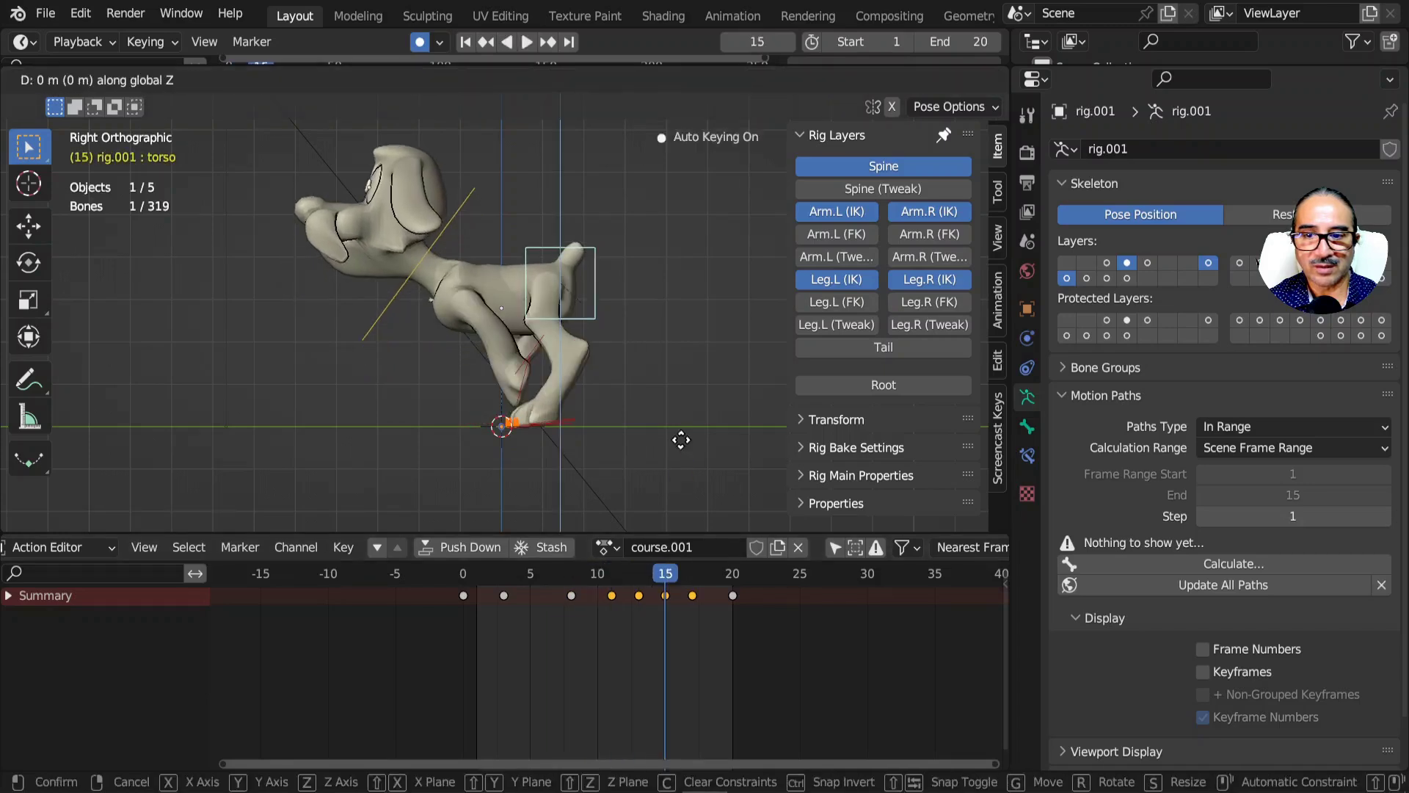
{"action": "left_click", "coordinate": [683, 426]}
- Scrub to frame 17 and play the cycle to check the torso's vertical motion
{"action": "left_click_drag", "start_coordinate": [656, 587], "coordinate": [692, 577]}
{"action": "key", "text": "space"}
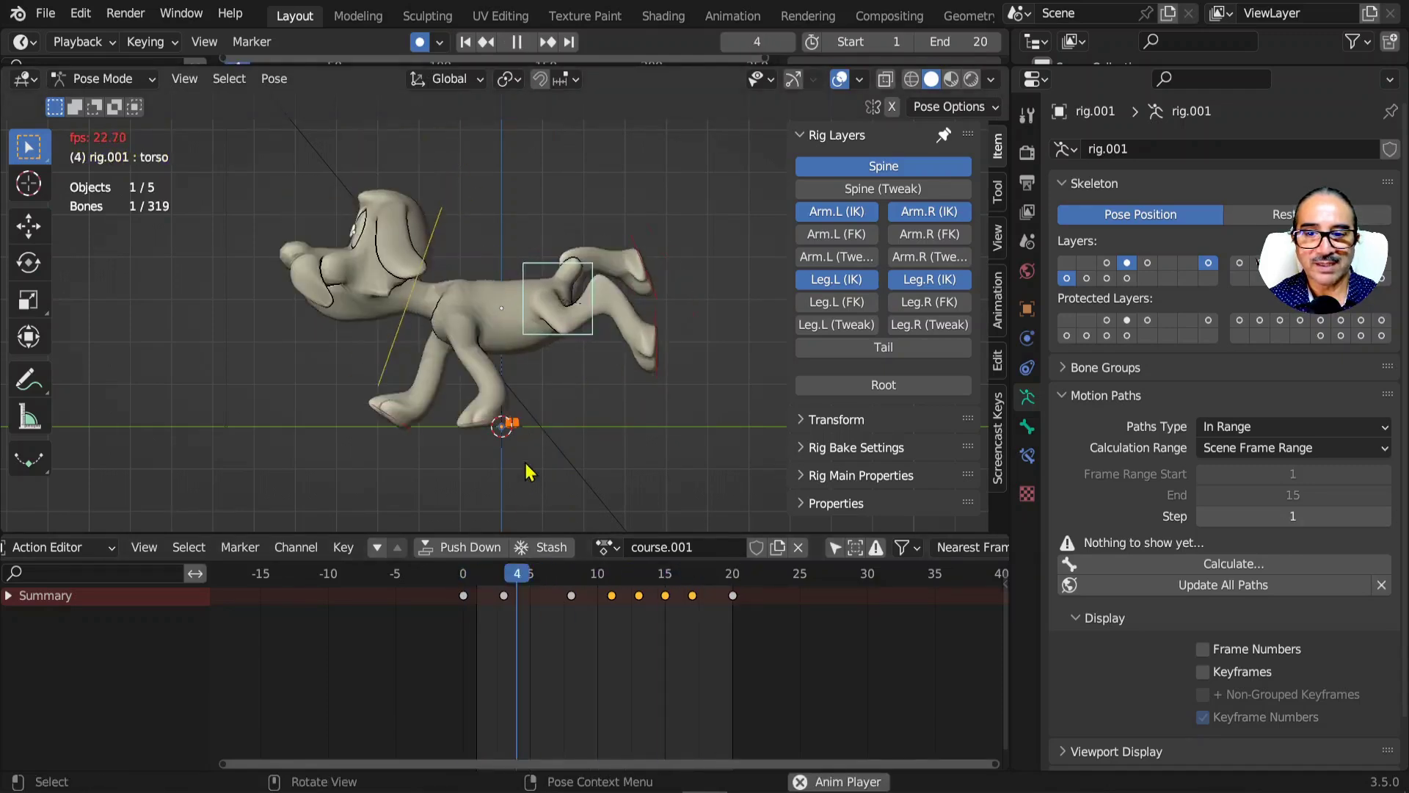
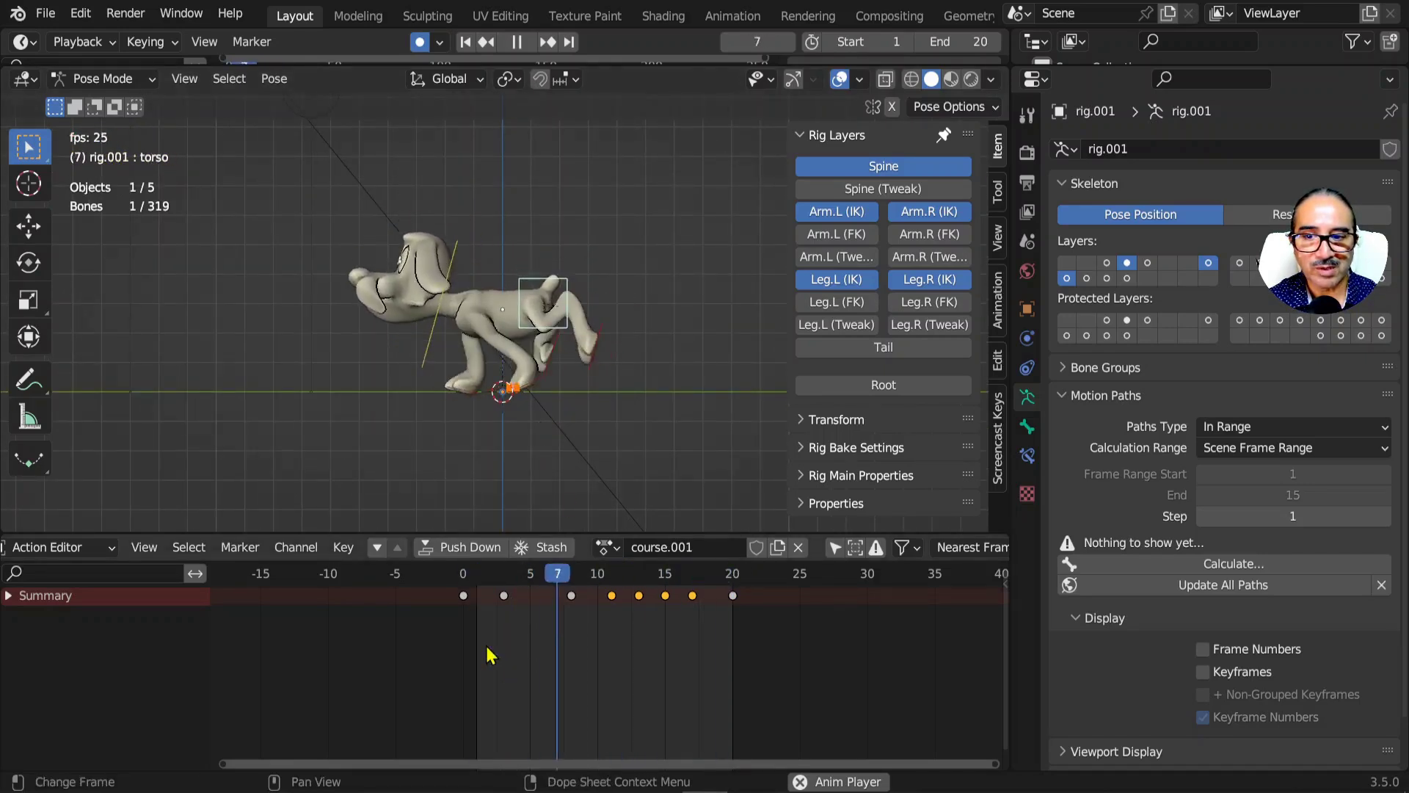
{"action": "key", "text": "space"}
- Select all keyframes and scale their timing from frame 0 so the last keyframe falls on frame 15
{"action": "key", "text": "a"}
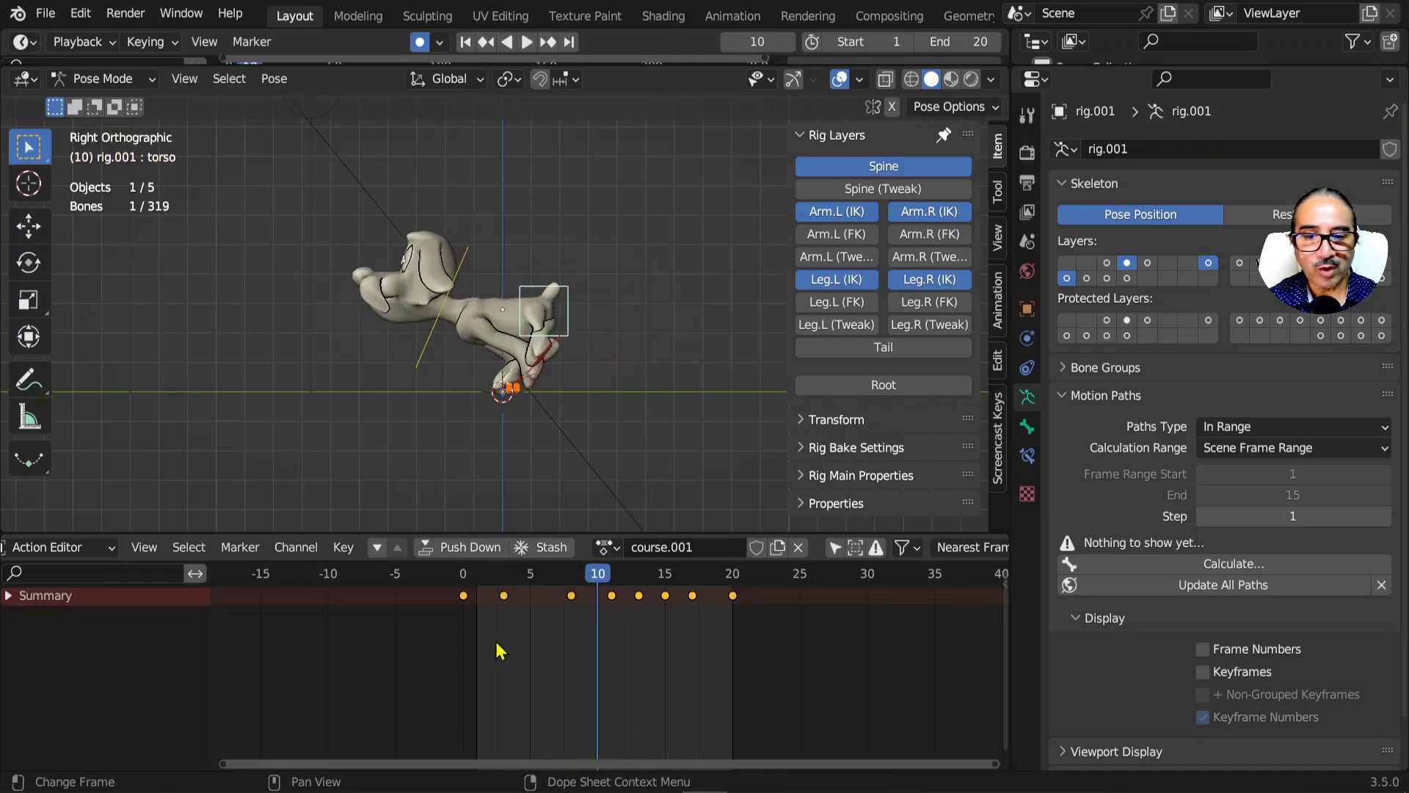
{"action": "left_click", "coordinate": [465, 575]}
{"action": "key", "text": "space"}
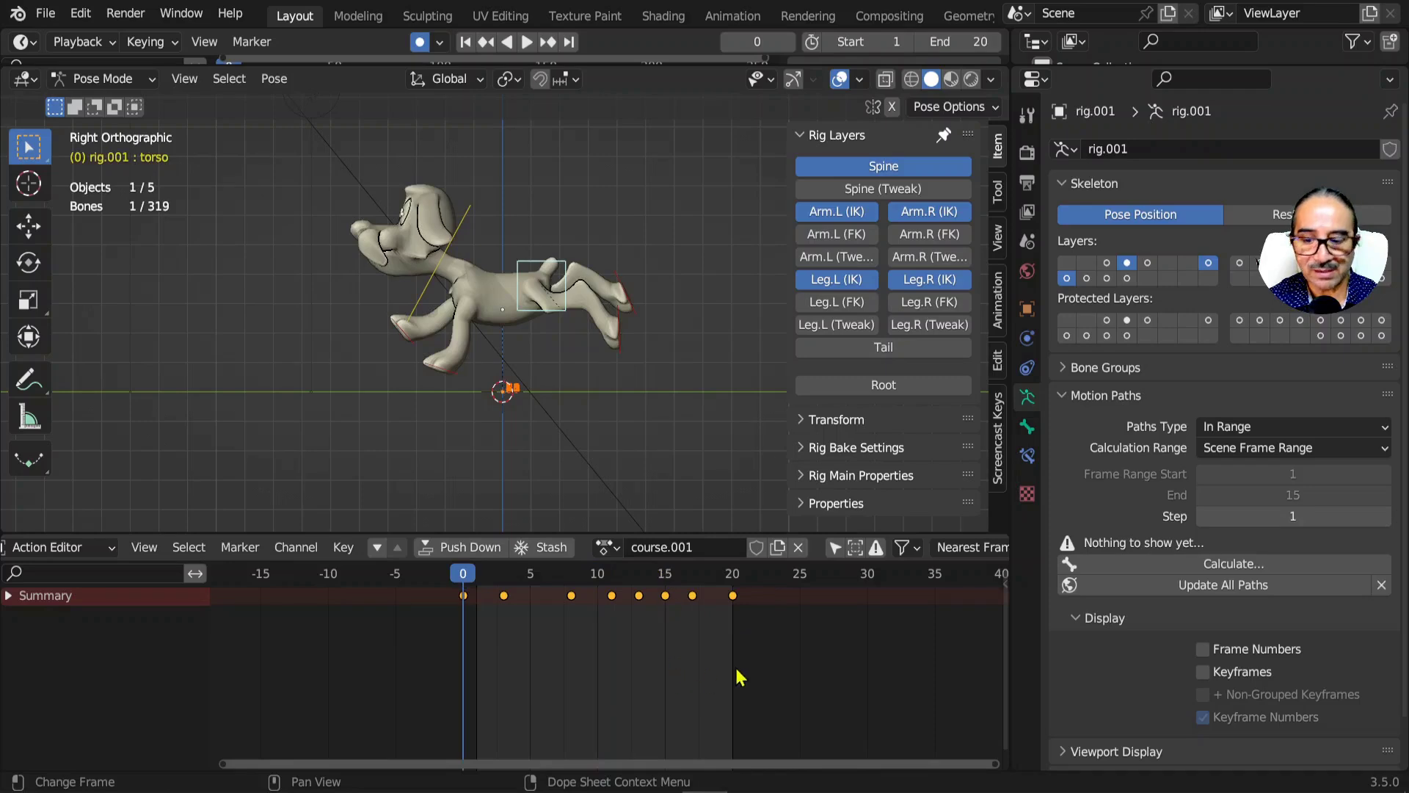
{"action": "key", "text": "s"}
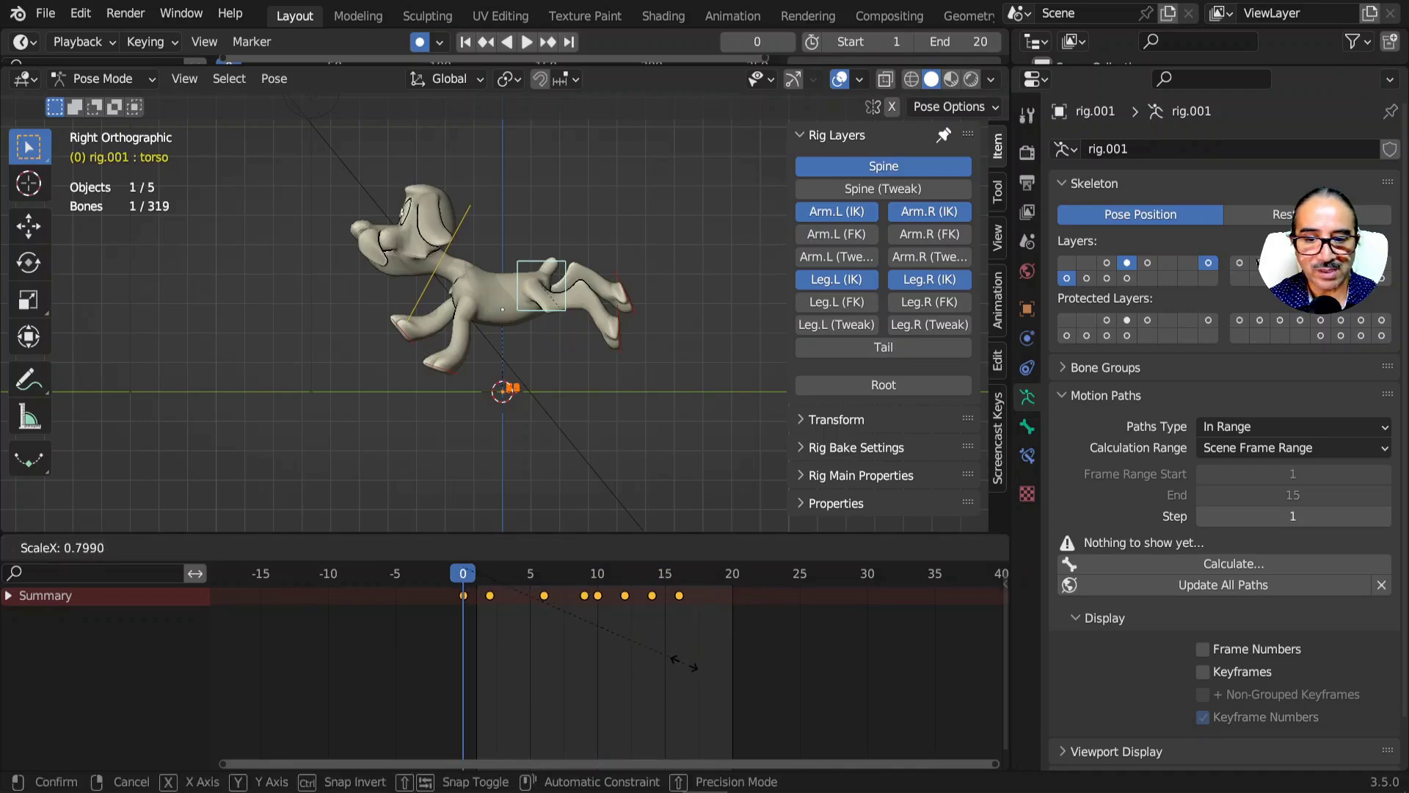
{"action": "left_click", "coordinate": [674, 662]}
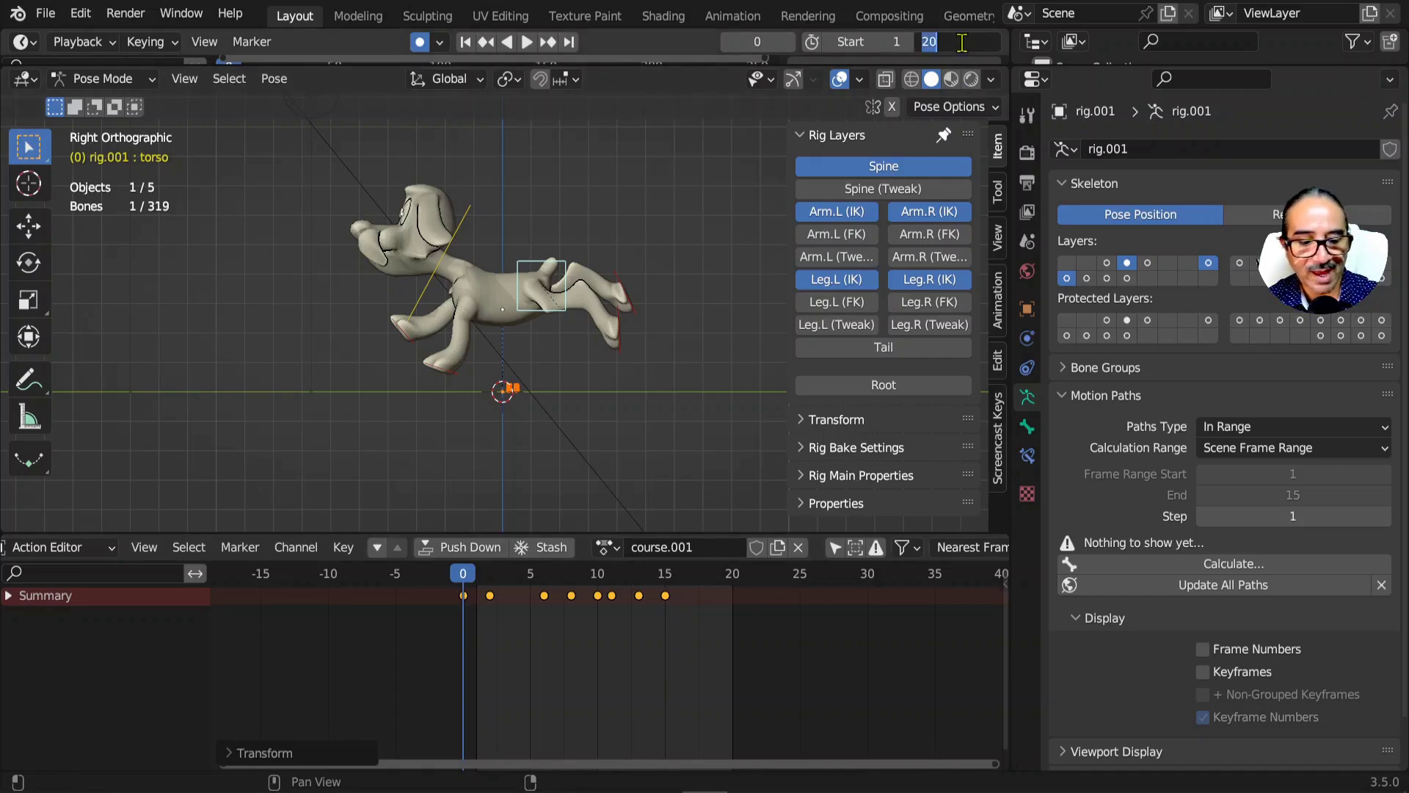
- Set the scene's end frame to 14, play the loop, and extend the end frame to 15
{"action": "key", "text": "Return"}
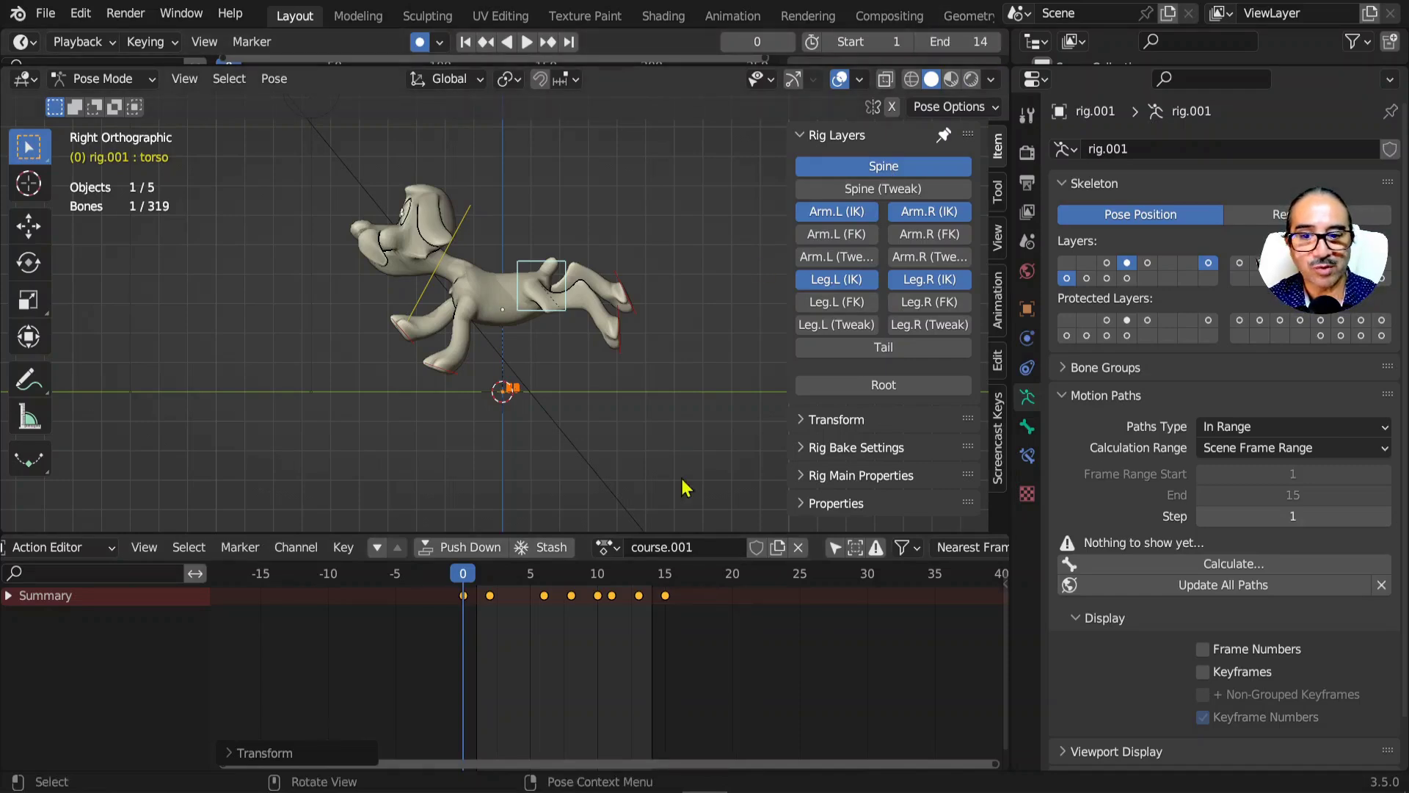
{"action": "key", "text": "space"}
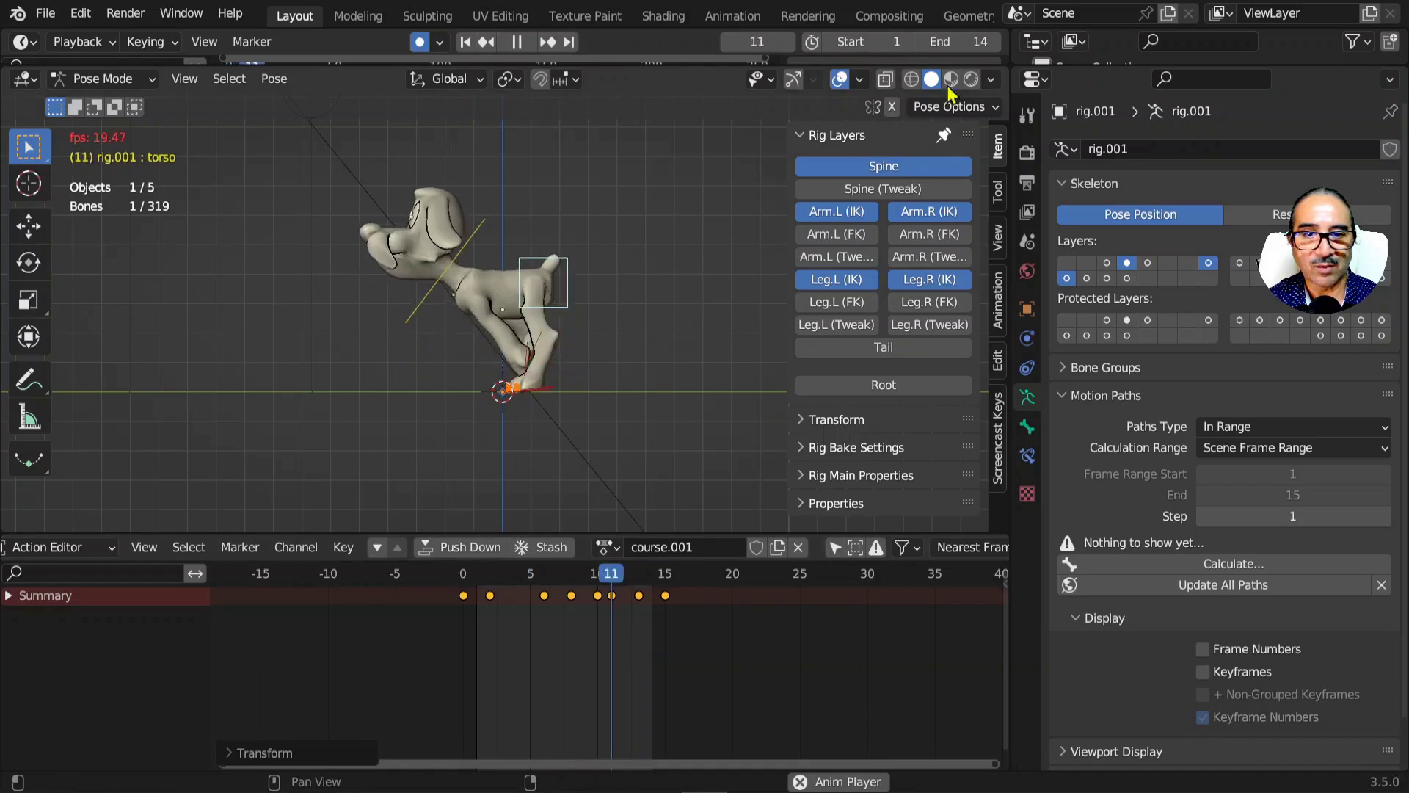
{"action": "left_click", "coordinate": [998, 44]}
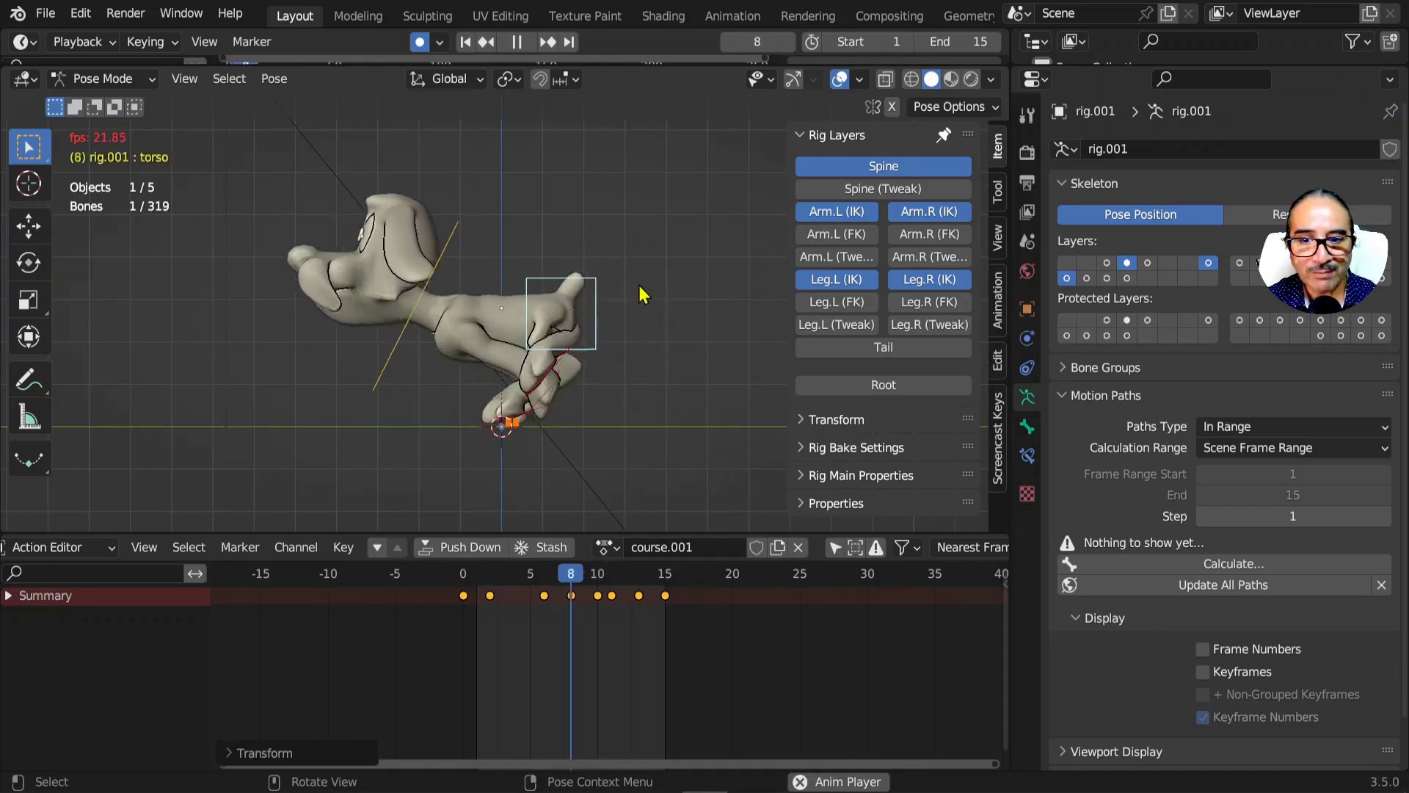
{"action": "key", "text": "Escape"}
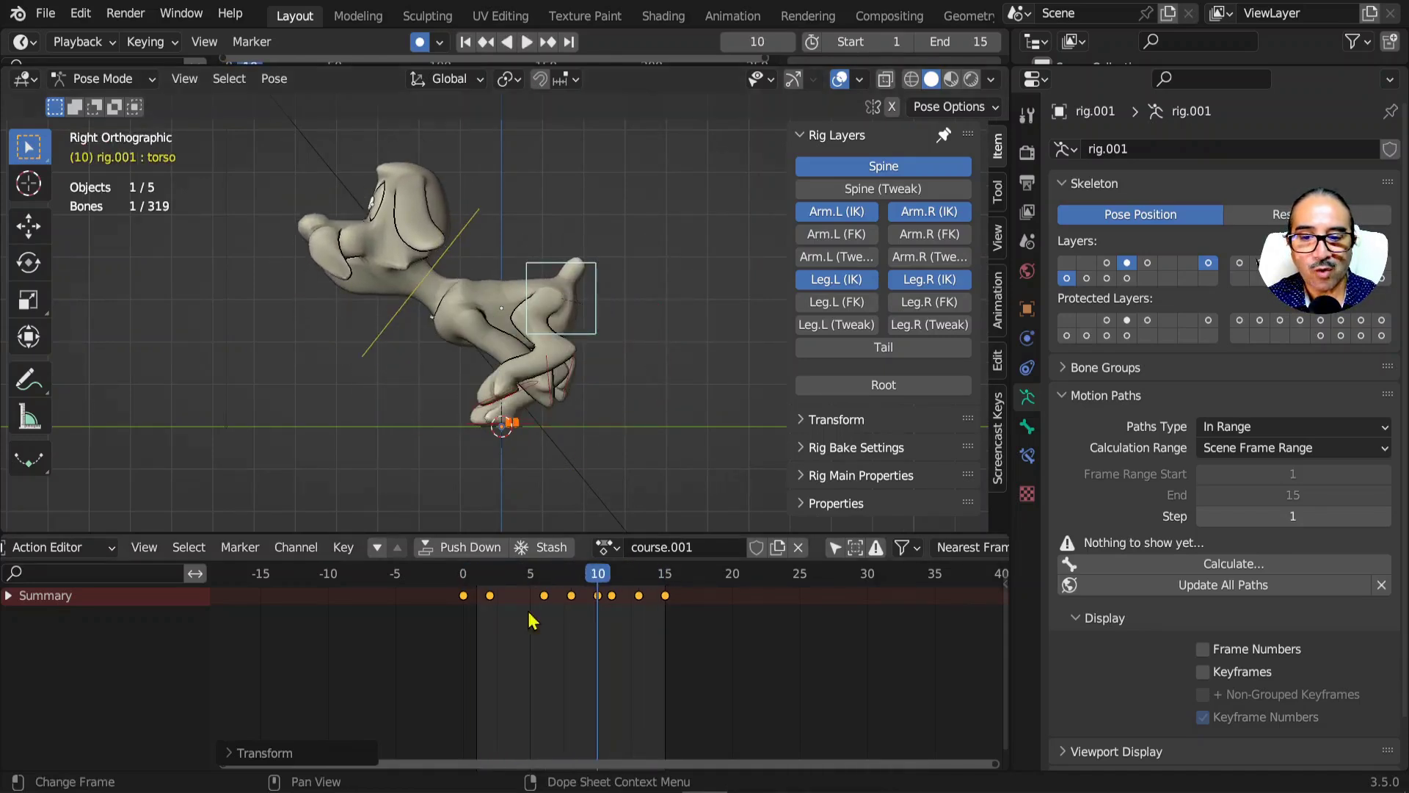
- Scrub through the shortened cycle from frame 0 to frame 14 to examine the leg poses
{"action": "left_click", "coordinate": [470, 591]}
{"action": "key", "text": "space"}
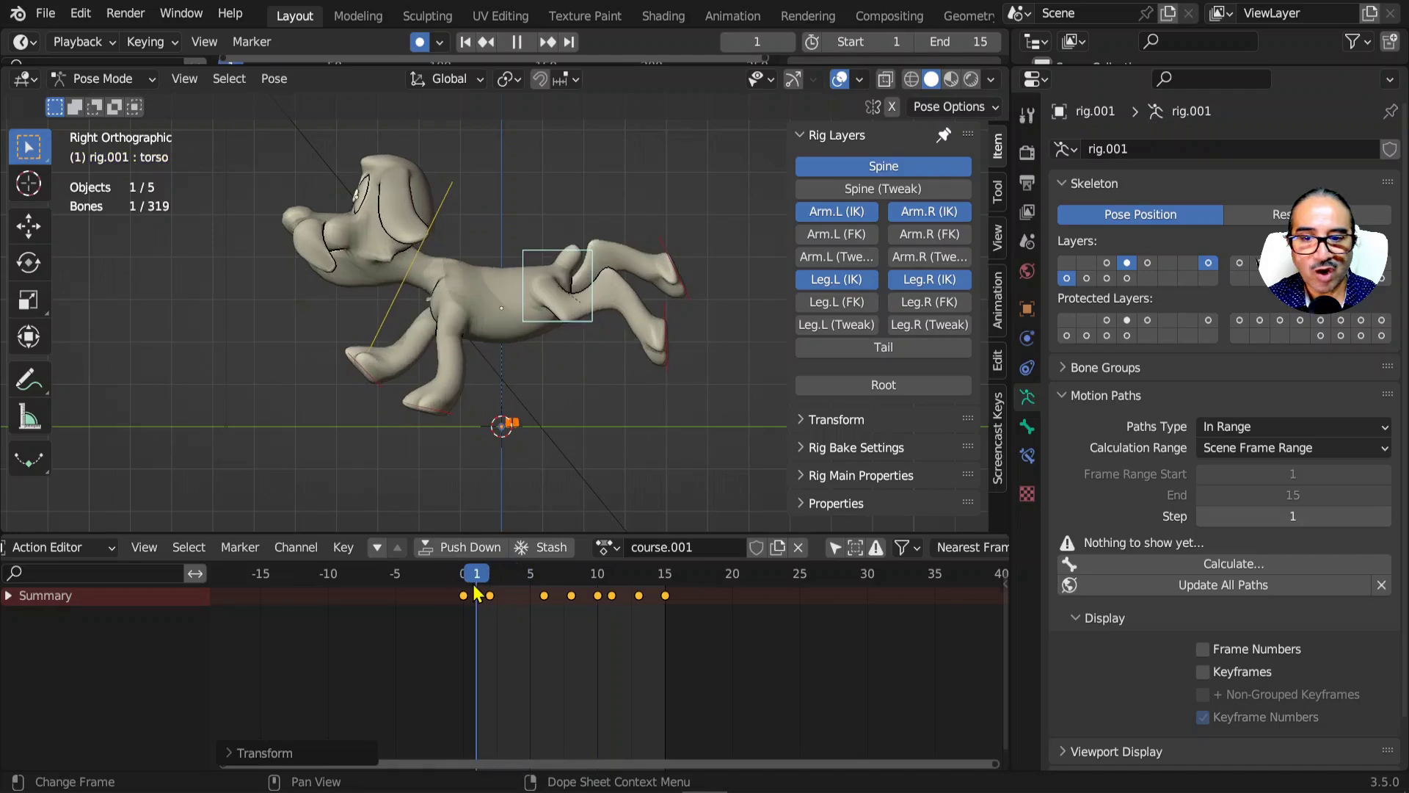
{"action": "key", "text": "space"}
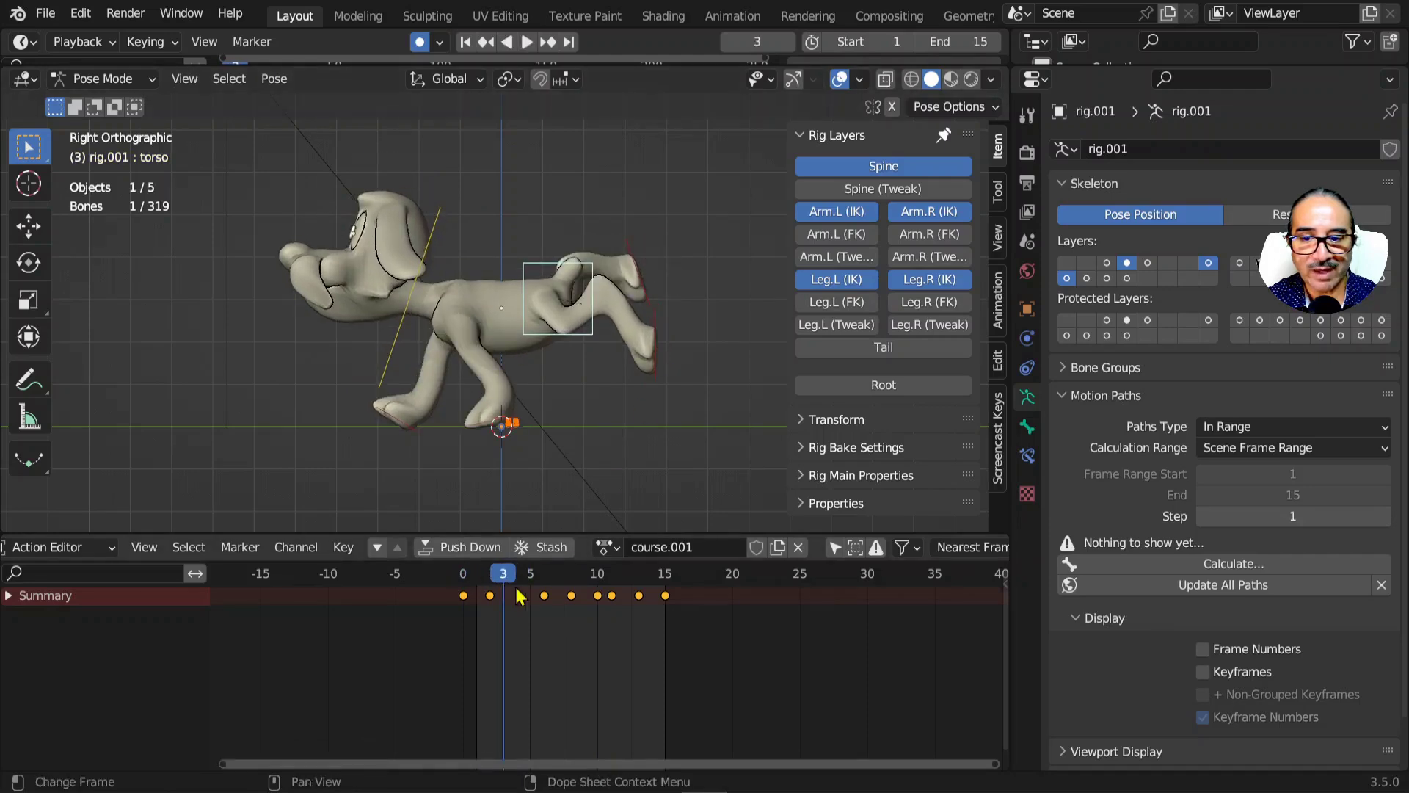
{"action": "left_click", "coordinate": [468, 590]}
{"action": "key", "text": "space"}
{"action": "left_click_drag", "start_coordinate": [477, 590], "coordinate": [650, 589]}
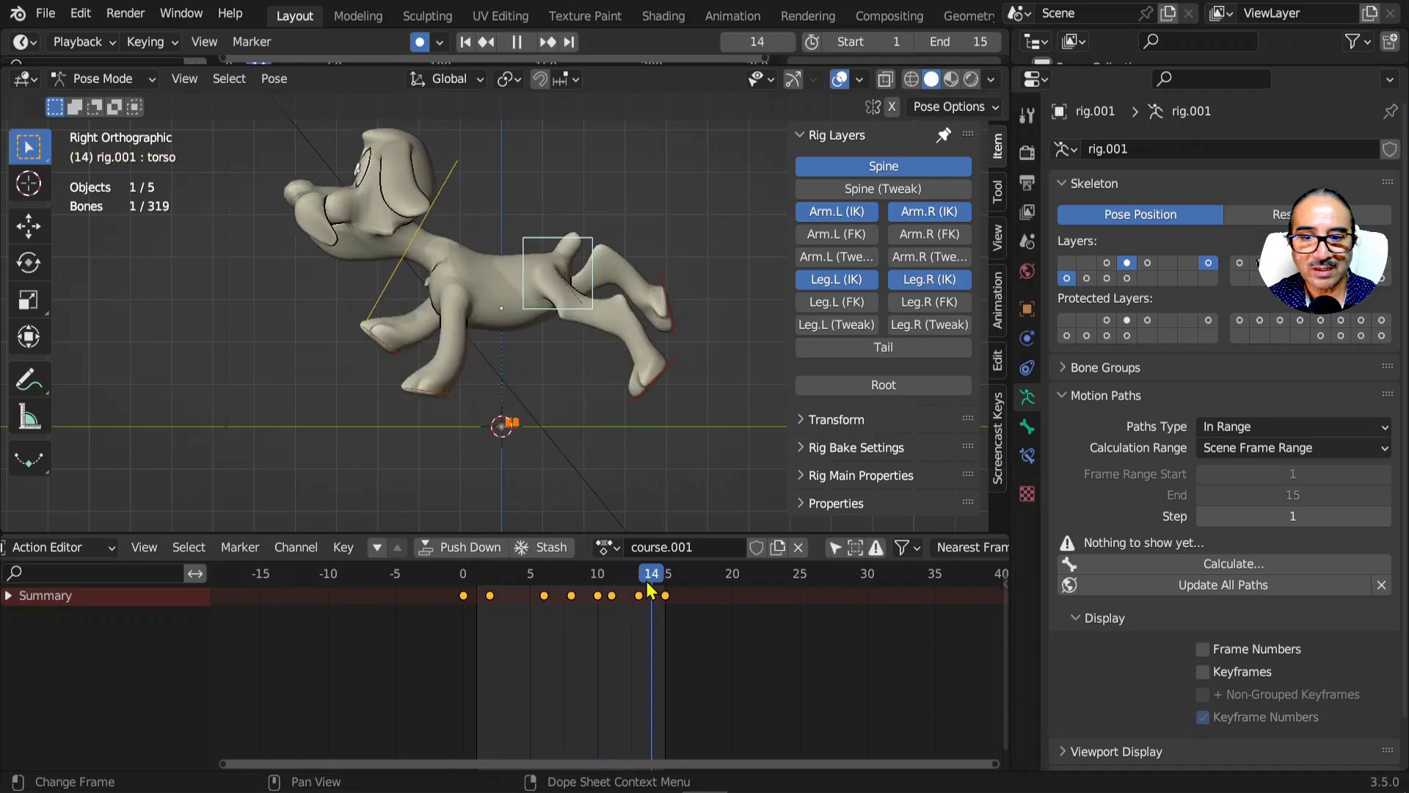
- Select the foot_ik.R bone and move it farther backward and slightly lower at frame 4
{"action": "key", "text": "space"}
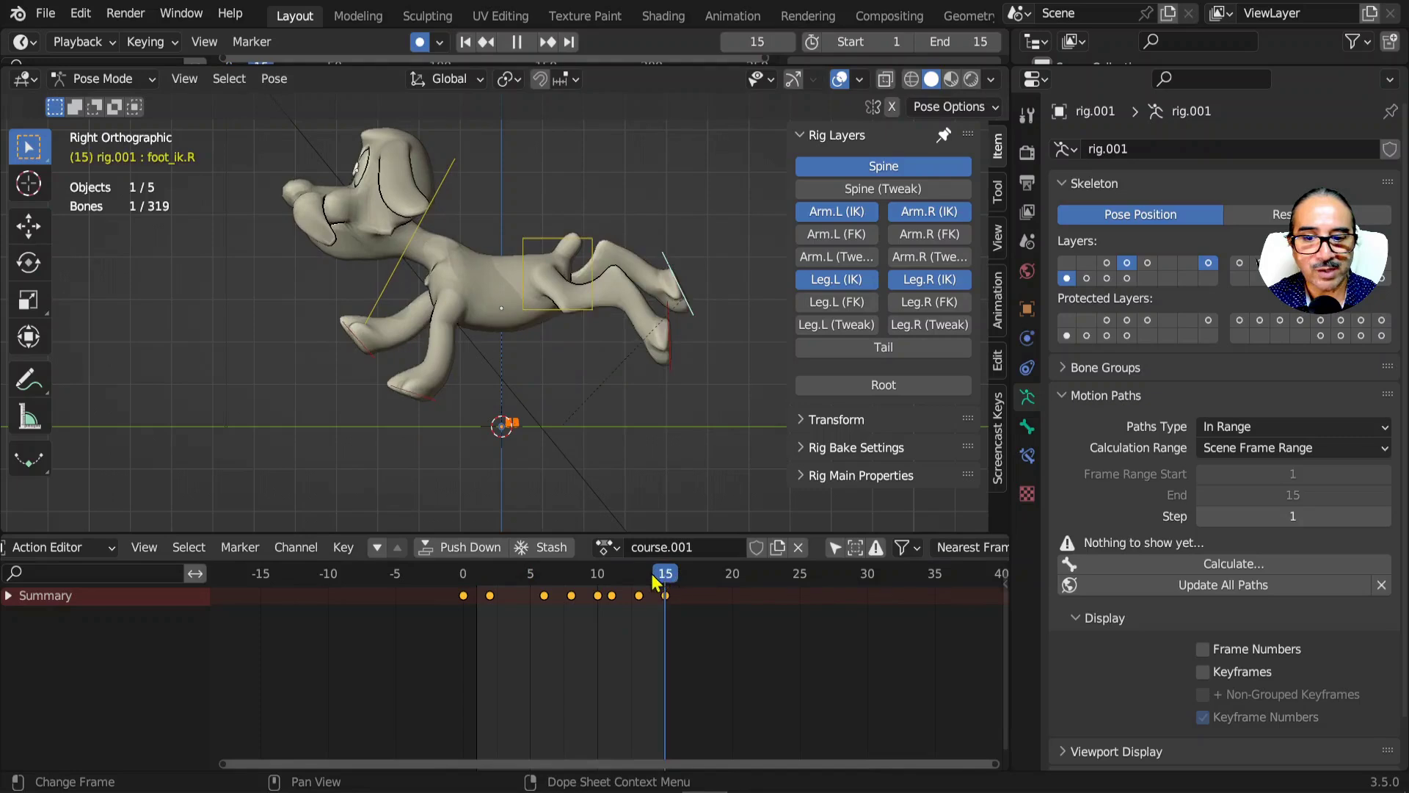
{"action": "left_click", "coordinate": [462, 580]}
{"action": "key", "text": "space"}
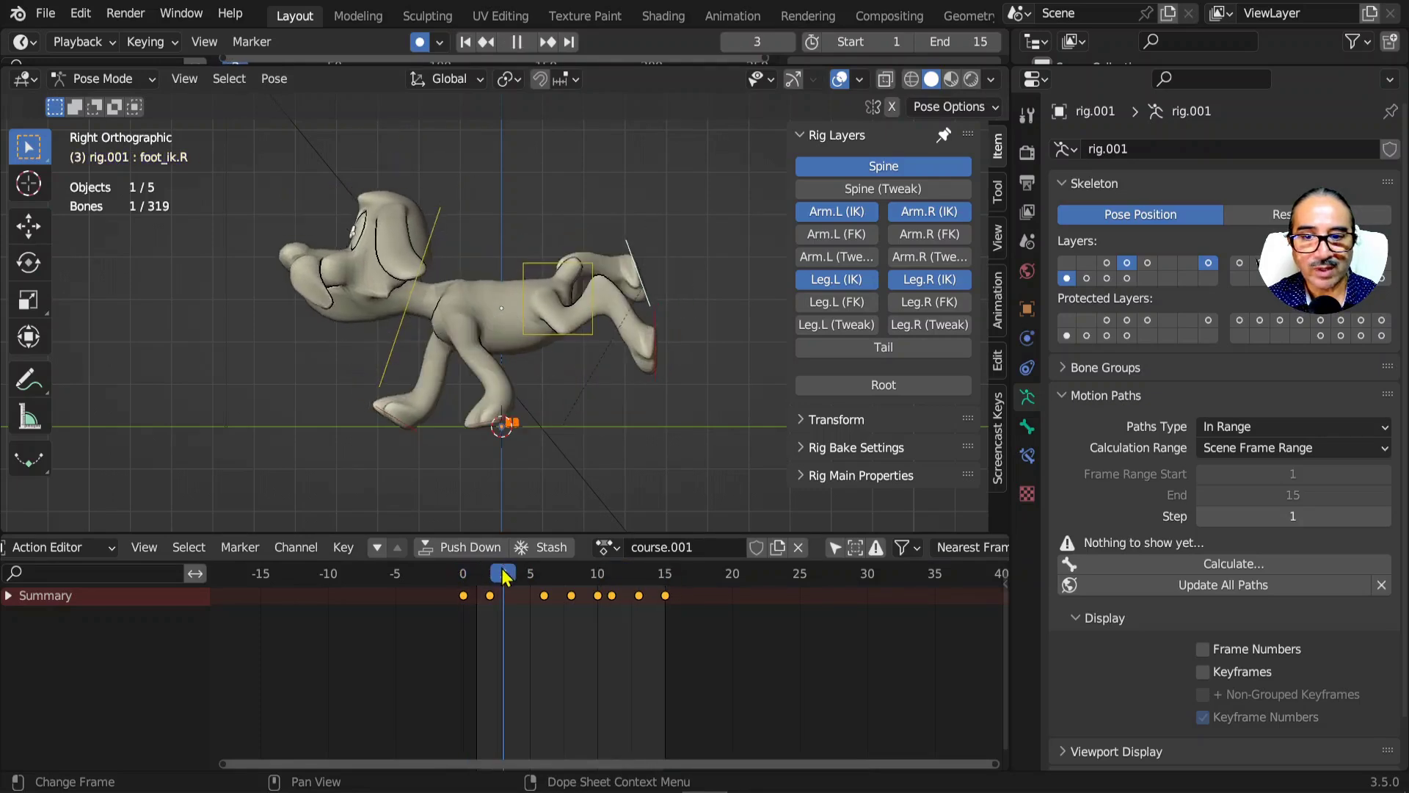
{"action": "key", "text": "g"}
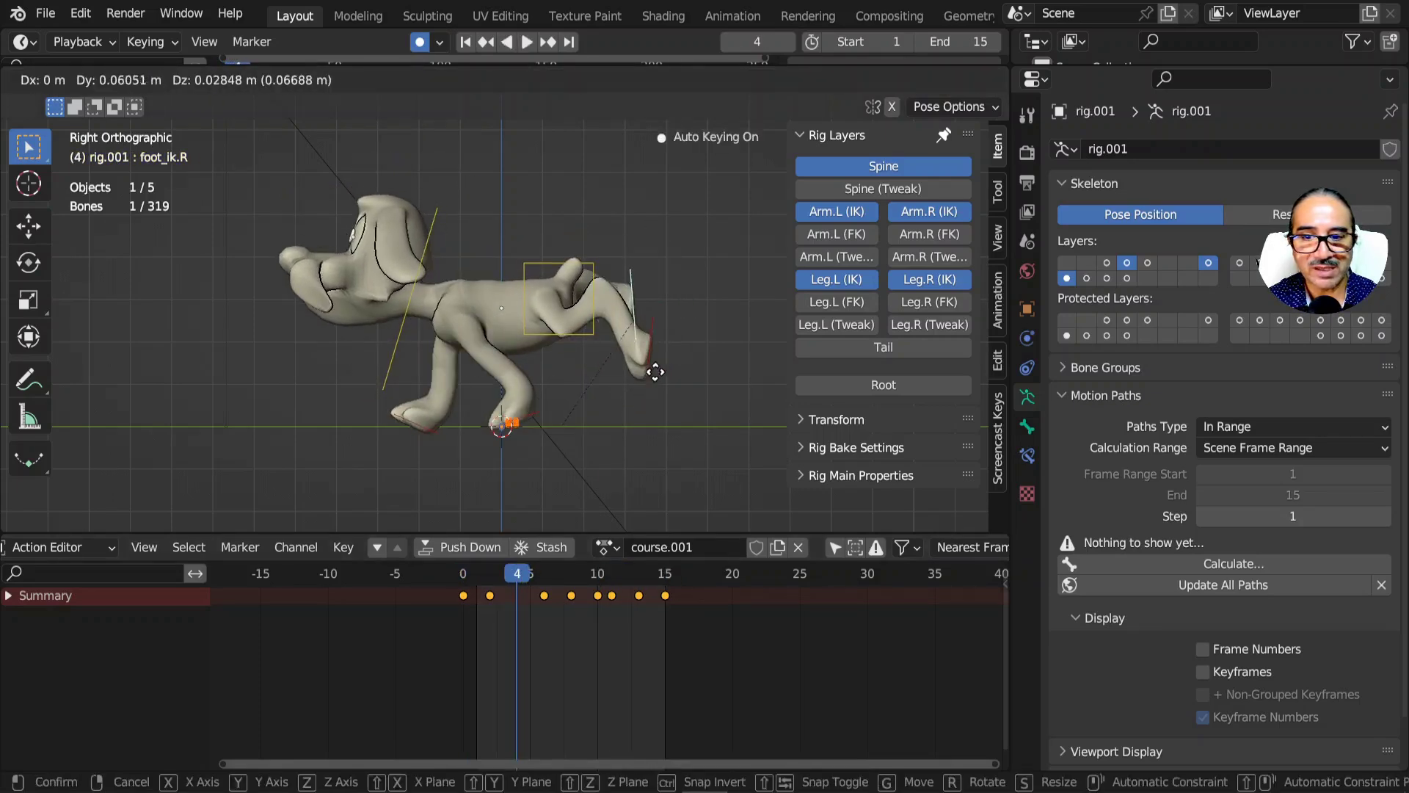
{"action": "left_click", "coordinate": [701, 386]}
- At frame 2, move foot_ik.R about 0.028 m backward along Y and about 0.057 m down along Z
{"action": "left_click", "coordinate": [463, 580]}
{"action": "key", "text": "space"}
{"action": "mouse_move", "coordinate": [512, 596]}
{"action": "left_mouse_down"}
{"action": "mouse_move", "coordinate": [476, 596]}
{"action": "mouse_move", "coordinate": [489, 596]}
{"action": "left_mouse_up"}
{"action": "key", "text": "g"}
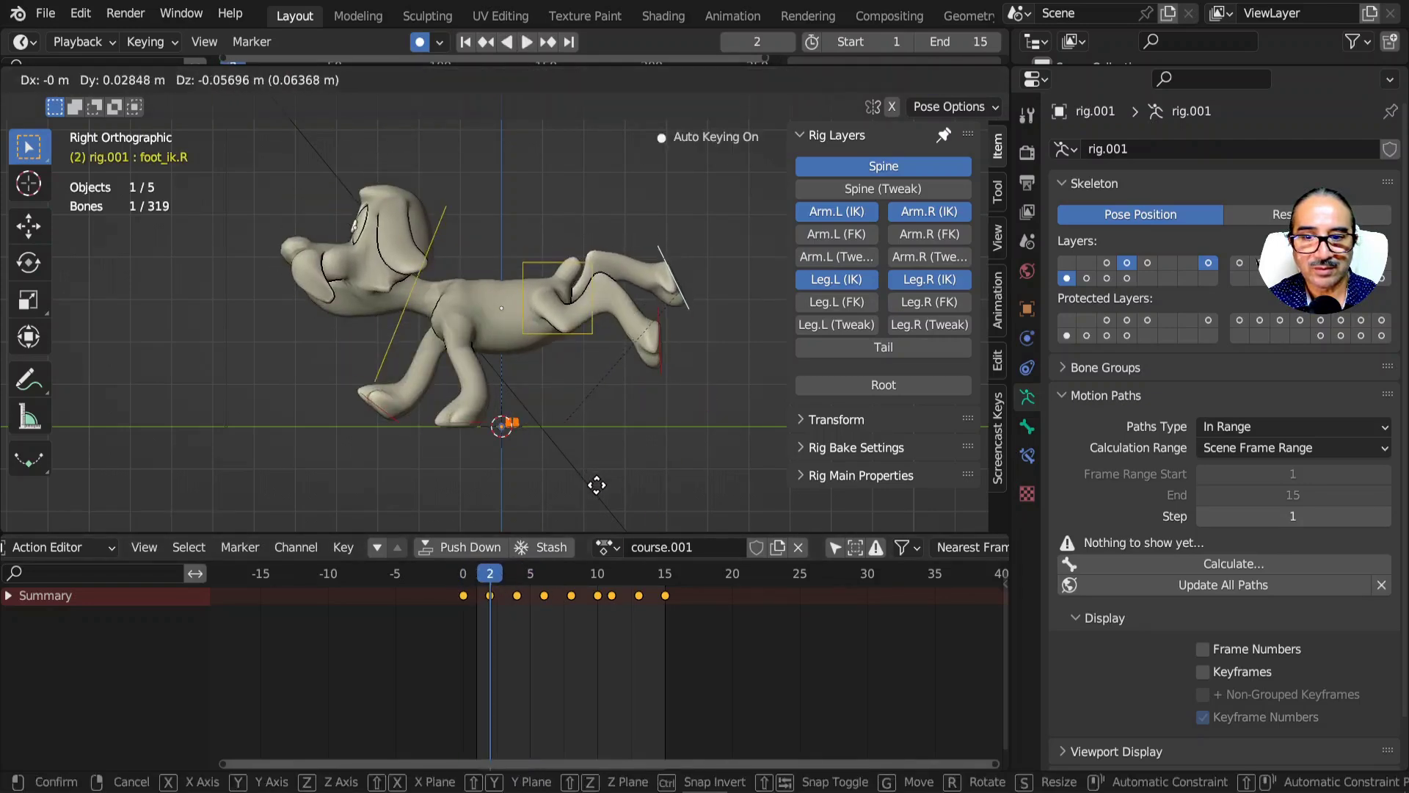
{"action": "left_click", "coordinate": [597, 485]}
- Readjust the foot_ik.R position at frame 4 and replay the cycle from frame 0
{"action": "left_click", "coordinate": [463, 580]}
{"action": "key", "text": "space"}
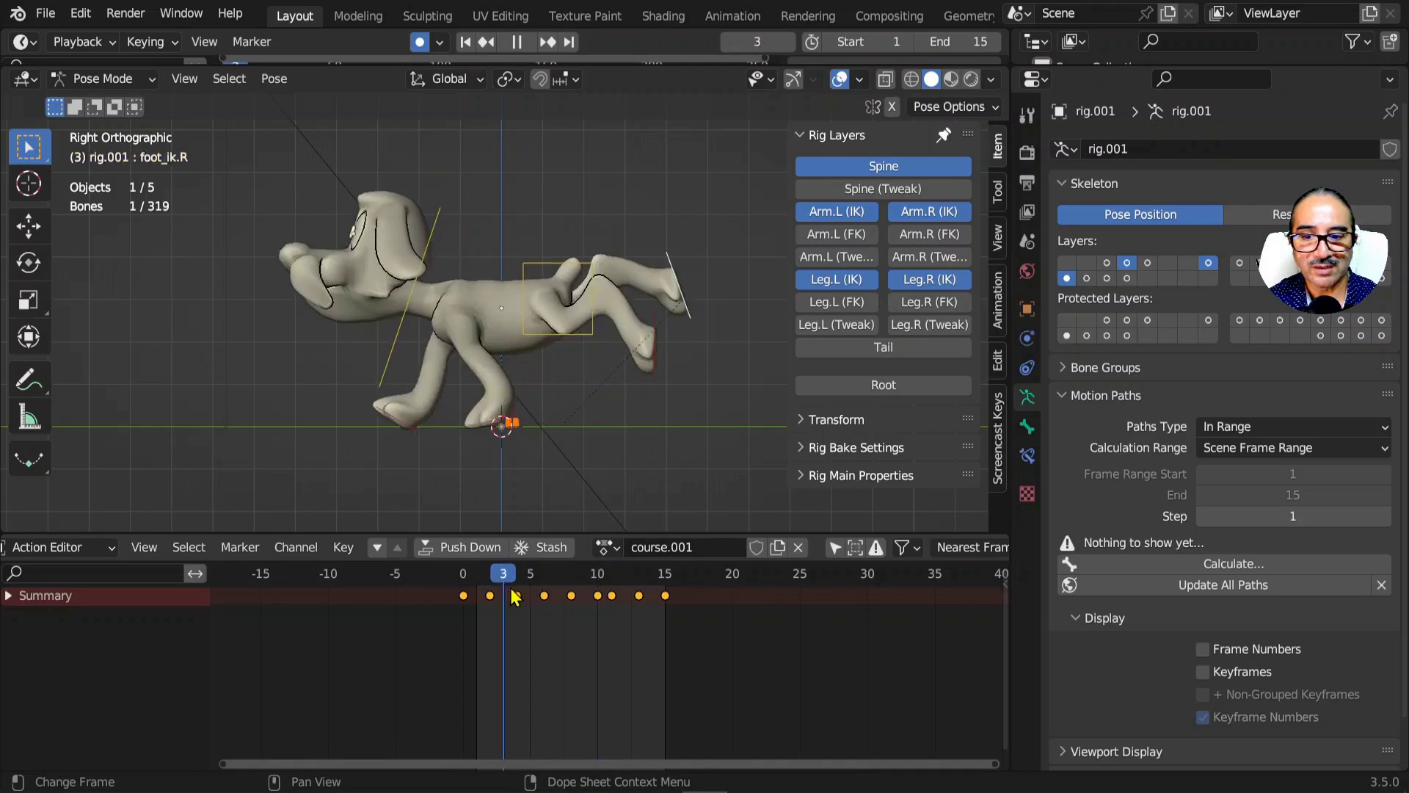
{"action": "key", "text": "g"}
{"action": "left_click", "coordinate": [667, 419]}
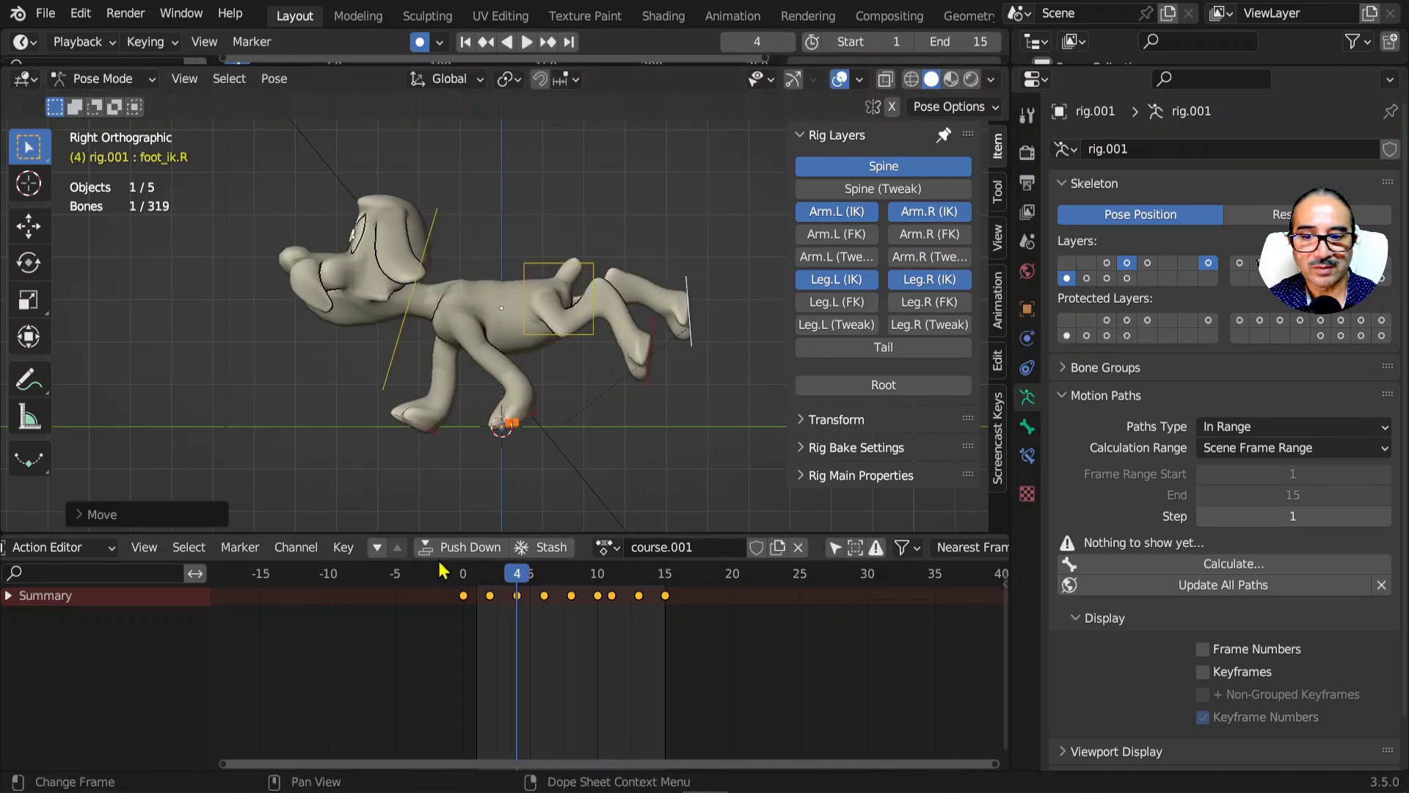
{"action": "left_click", "coordinate": [464, 580]}
{"action": "key", "text": "space"}
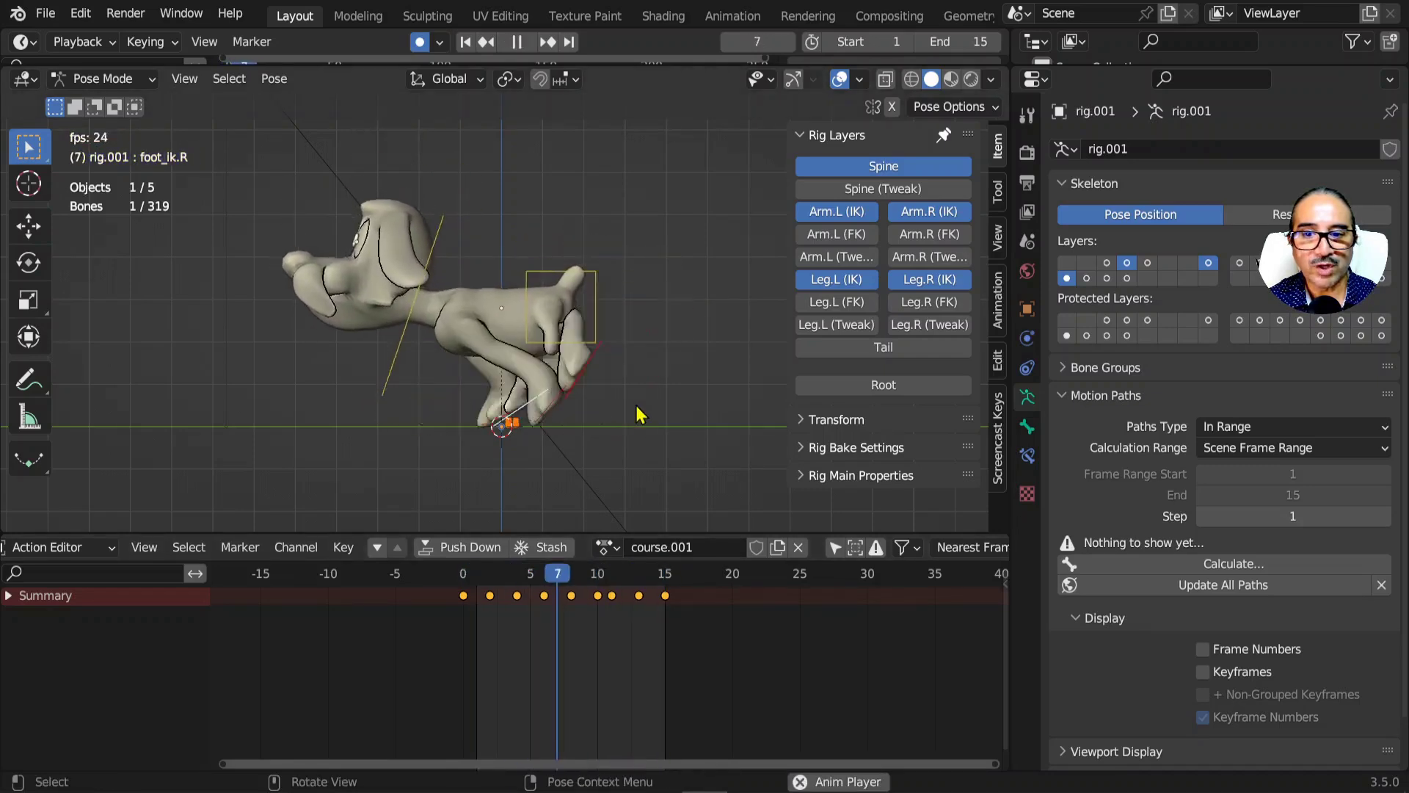
- Select the foot_ik.L bone and move it about 0.034 m backward along Y and about 0.007 m up at frame 2
{"action": "key", "text": "space"}
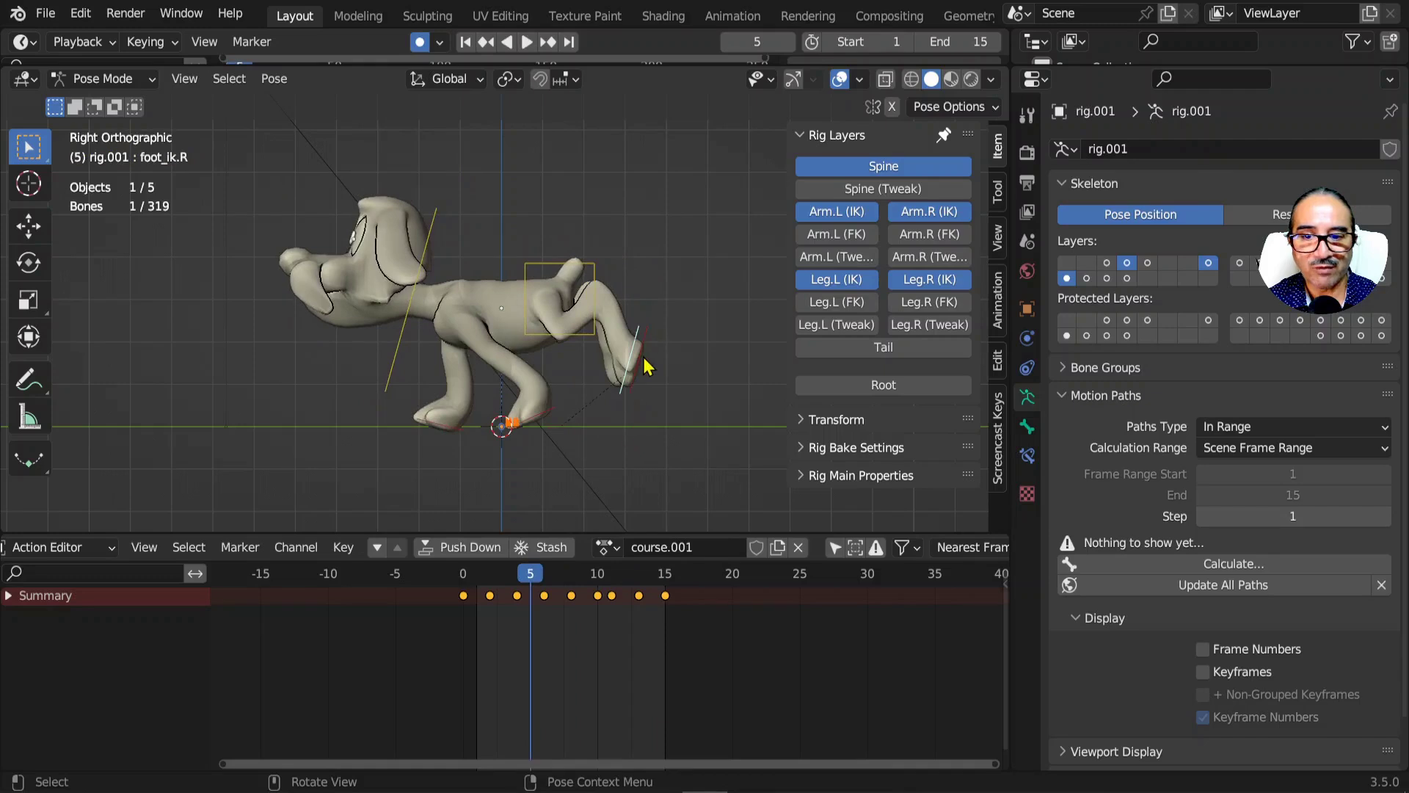
{"action": "left_click", "coordinate": [464, 575]}
{"action": "key", "text": "space"}
{"action": "left_click", "coordinate": [463, 575]}
{"action": "key", "text": "space"}
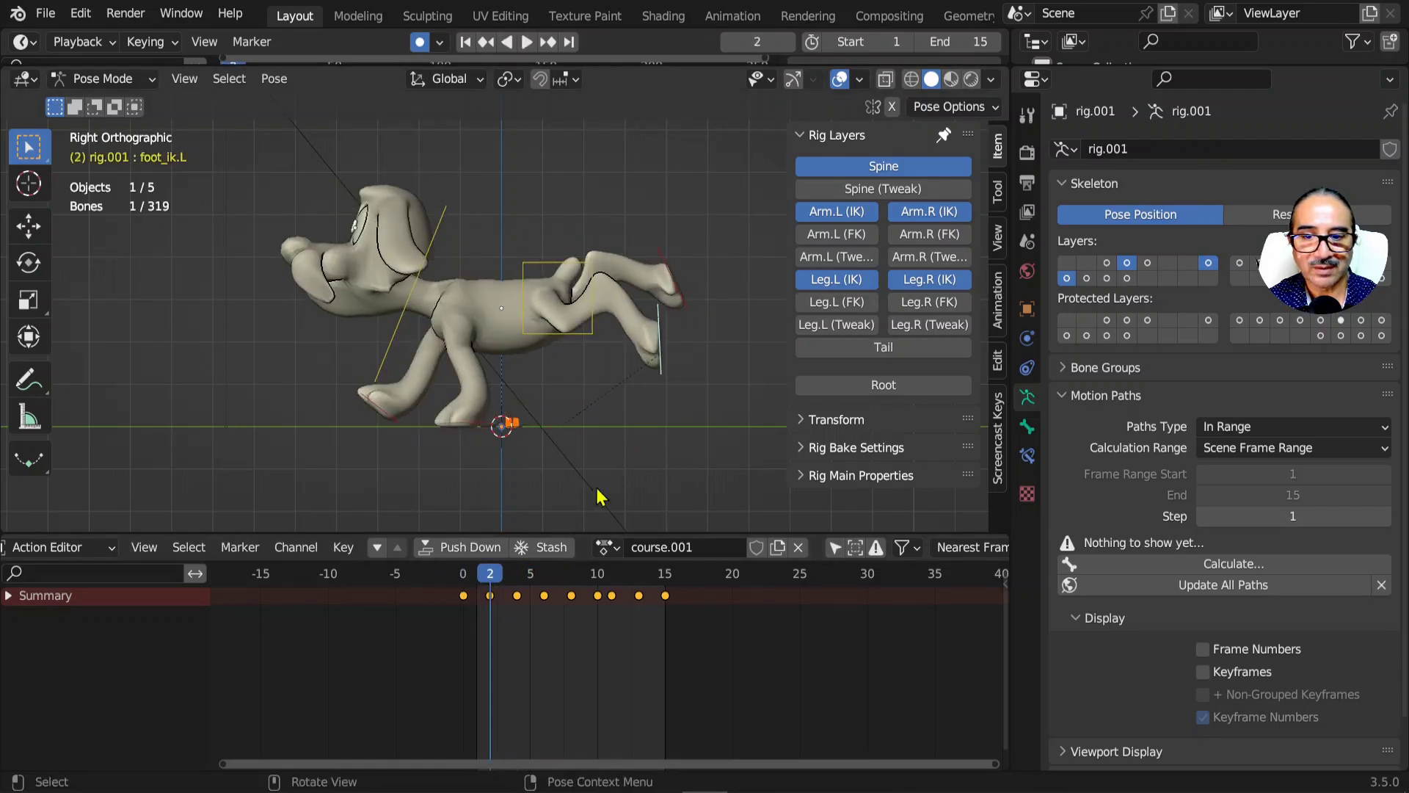
{"action": "key", "text": "g"}
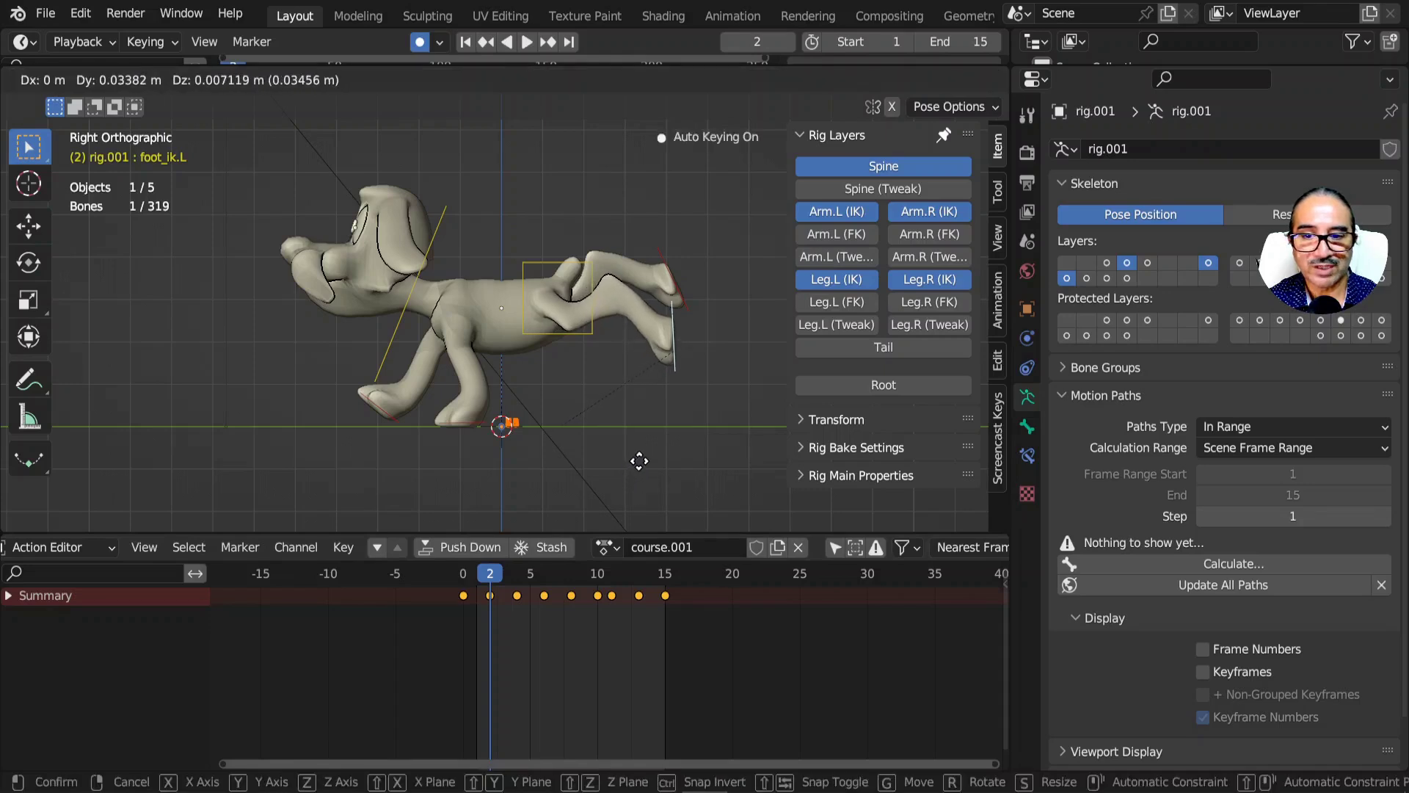
{"action": "left_click", "coordinate": [639, 458]}
- At frame 6, move foot_ik.L backward and slightly up, and rotate it to match the stretched hind leg
{"action": "left_click_drag", "start_coordinate": [485, 580], "coordinate": [453, 583]}
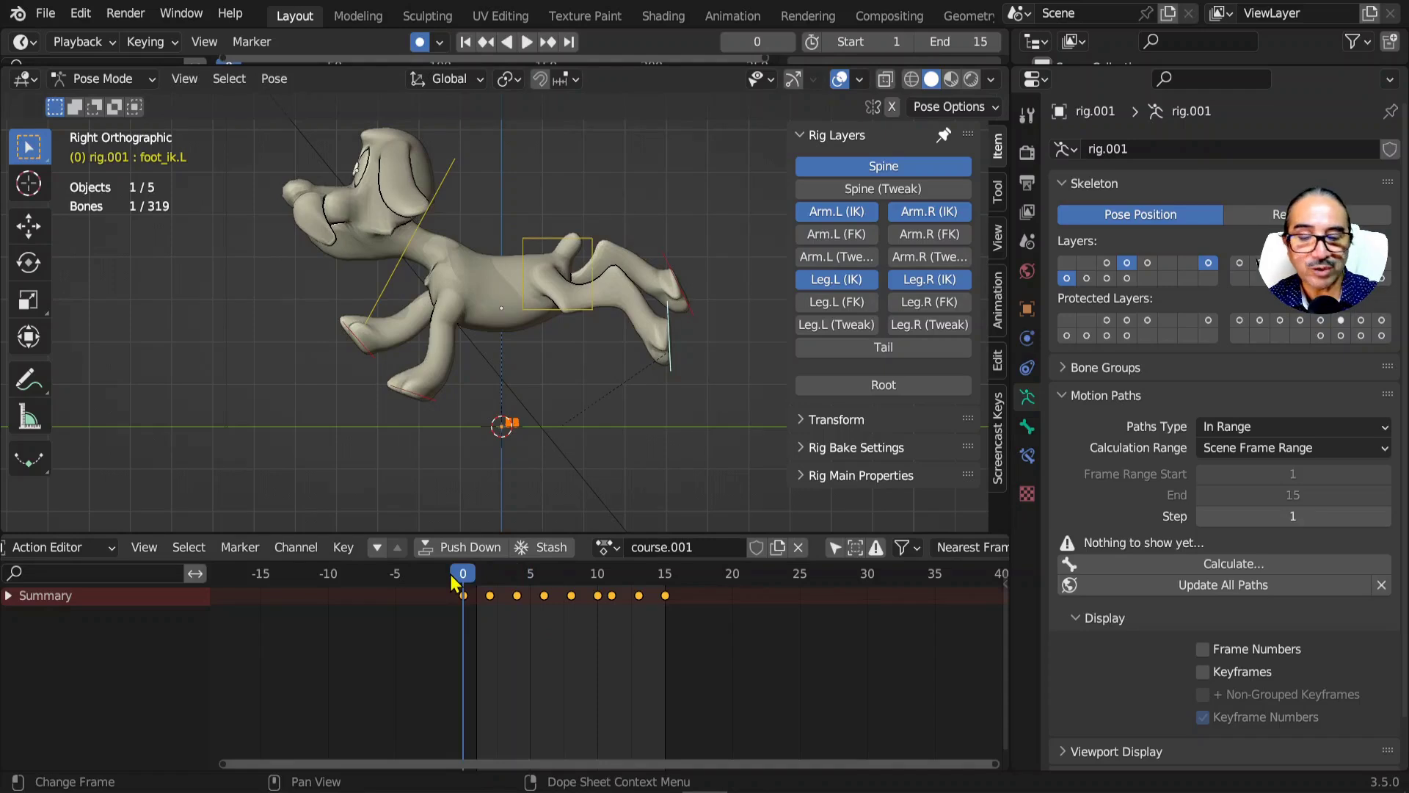
{"action": "key", "text": "Right"}
{"action": "key", "text": "Right"}
{"action": "key", "text": "Right"}
{"action": "key", "text": "Right"}
{"action": "key", "text": "Right"}
{"action": "key", "text": "Right"}
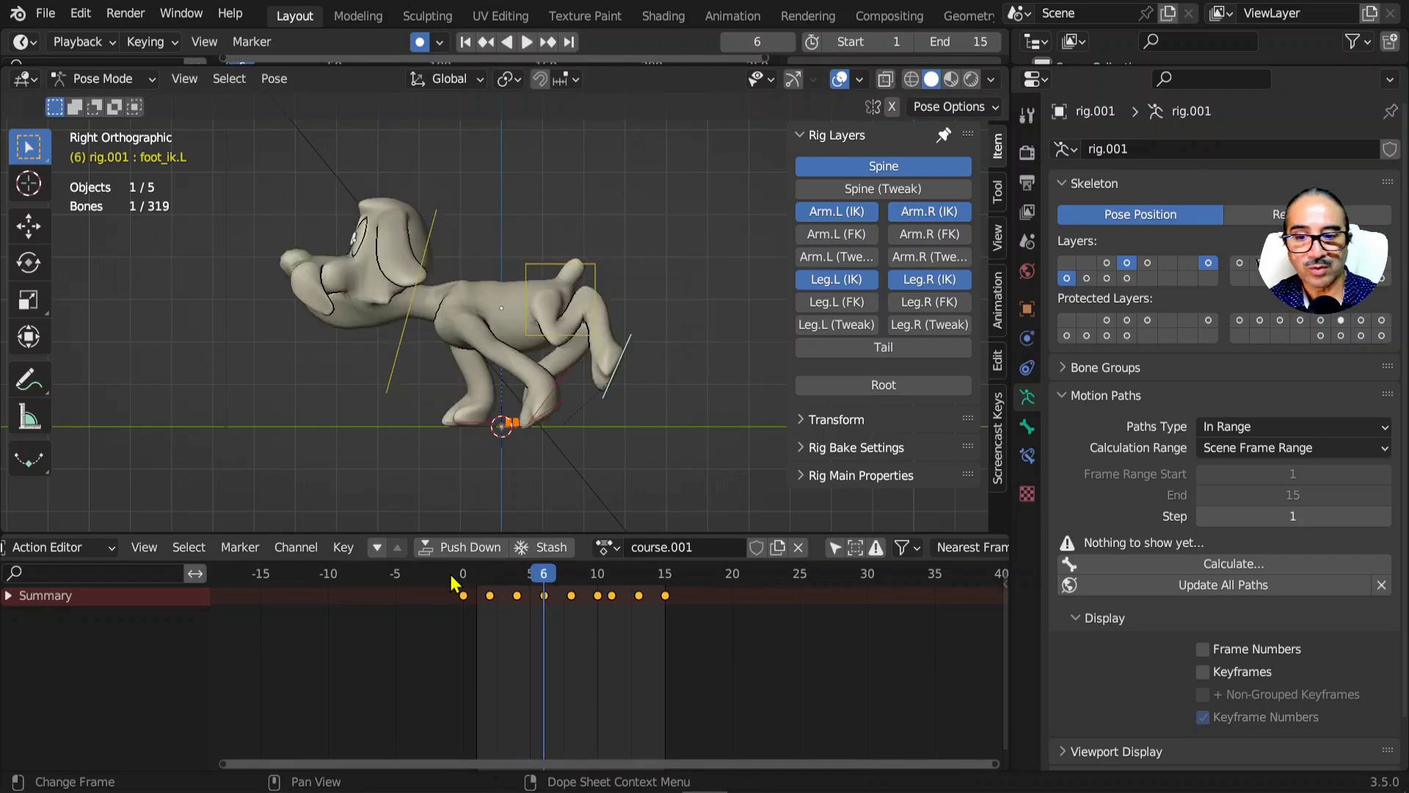
{"action": "key", "text": "g"}
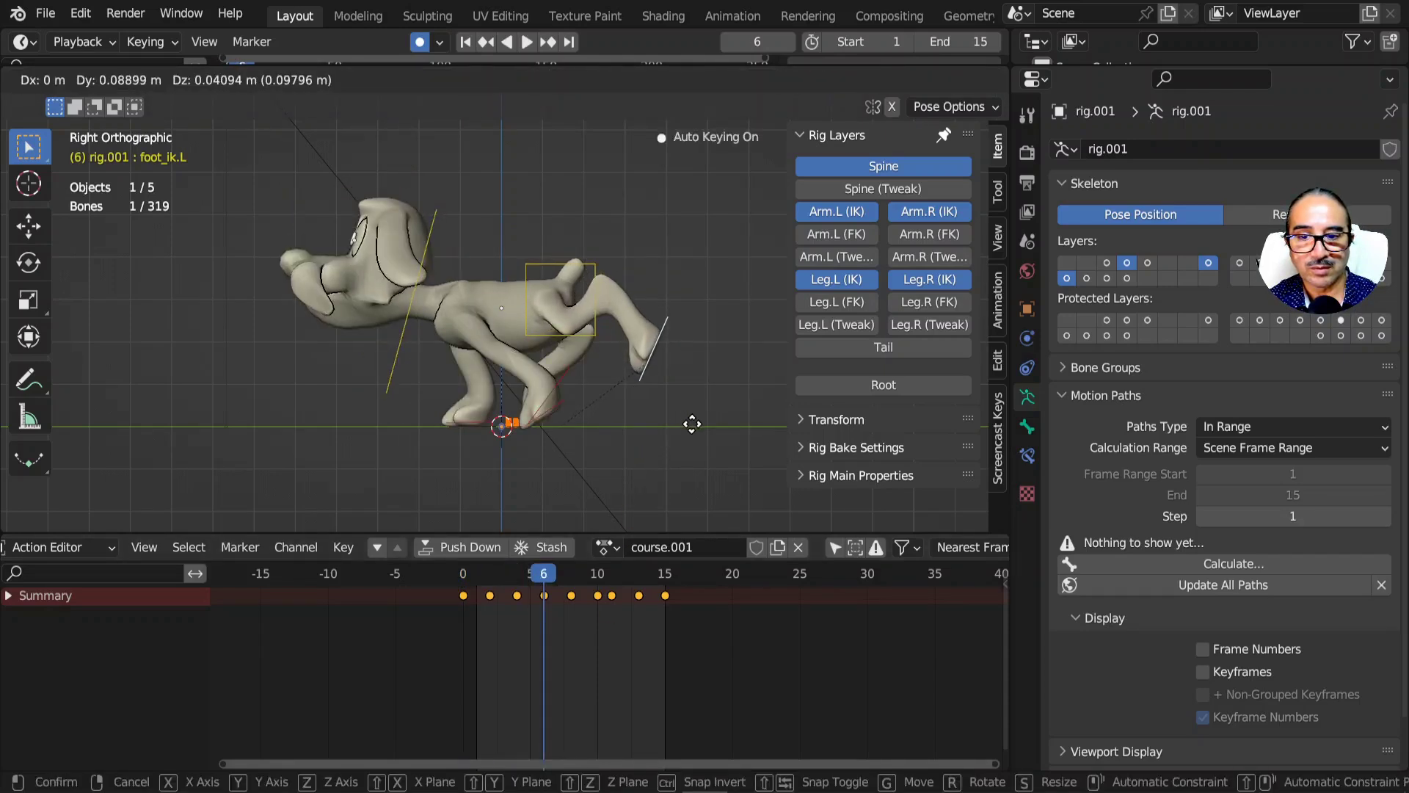
{"action": "left_click", "coordinate": [707, 418]}
{"action": "key", "text": "r"}
{"action": "left_click", "coordinate": [733, 367]}
- Review frames 0 to 6 and shift foot_ik.L slightly farther backward and lower at frame 6
{"action": "left_click", "coordinate": [455, 580]}
{"action": "left_click_drag", "start_coordinate": [455, 580], "coordinate": [552, 585]}
{"action": "scroll", "coordinate": [664, 385], "scroll_direction": "up", "scroll_amount": 2}
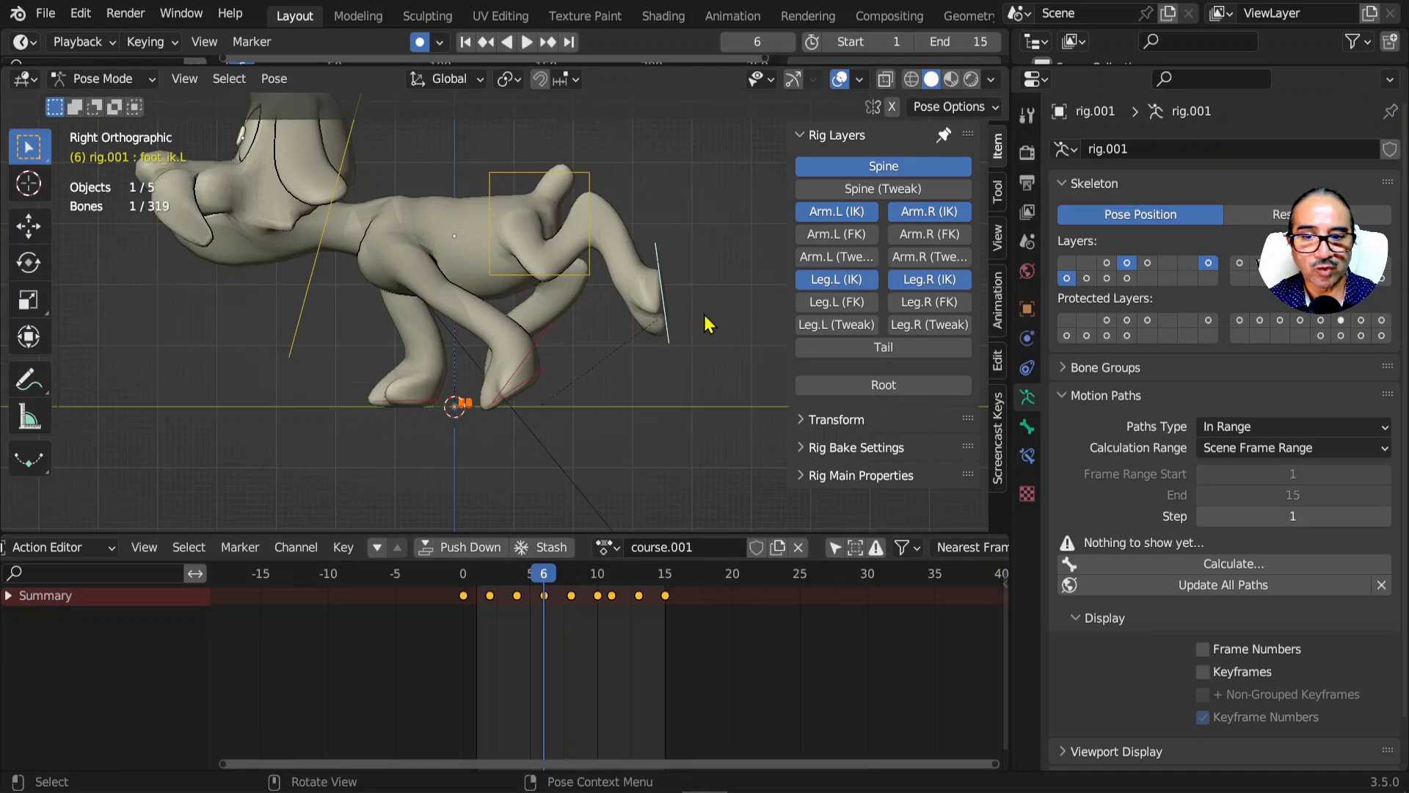
{"action": "key", "text": "g"}
- Rotate foot_ik.L at frame 8 until it lies parallel to the ground, and check the motion between frames
{"action": "left_click_drag", "start_coordinate": [516, 587], "coordinate": [571, 587]}
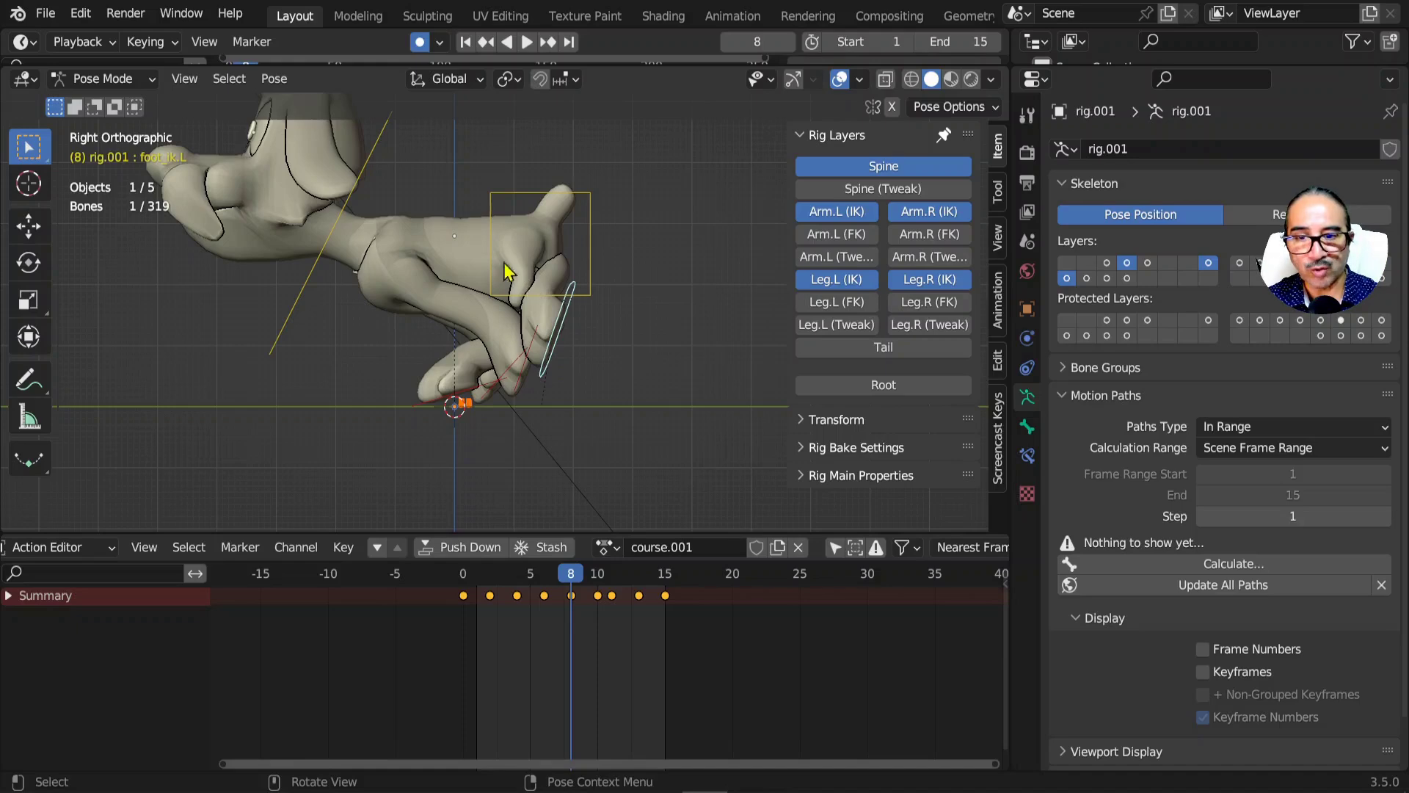
{"action": "left_click_drag", "start_coordinate": [527, 578], "coordinate": [571, 596]}
{"action": "key", "text": "r"}
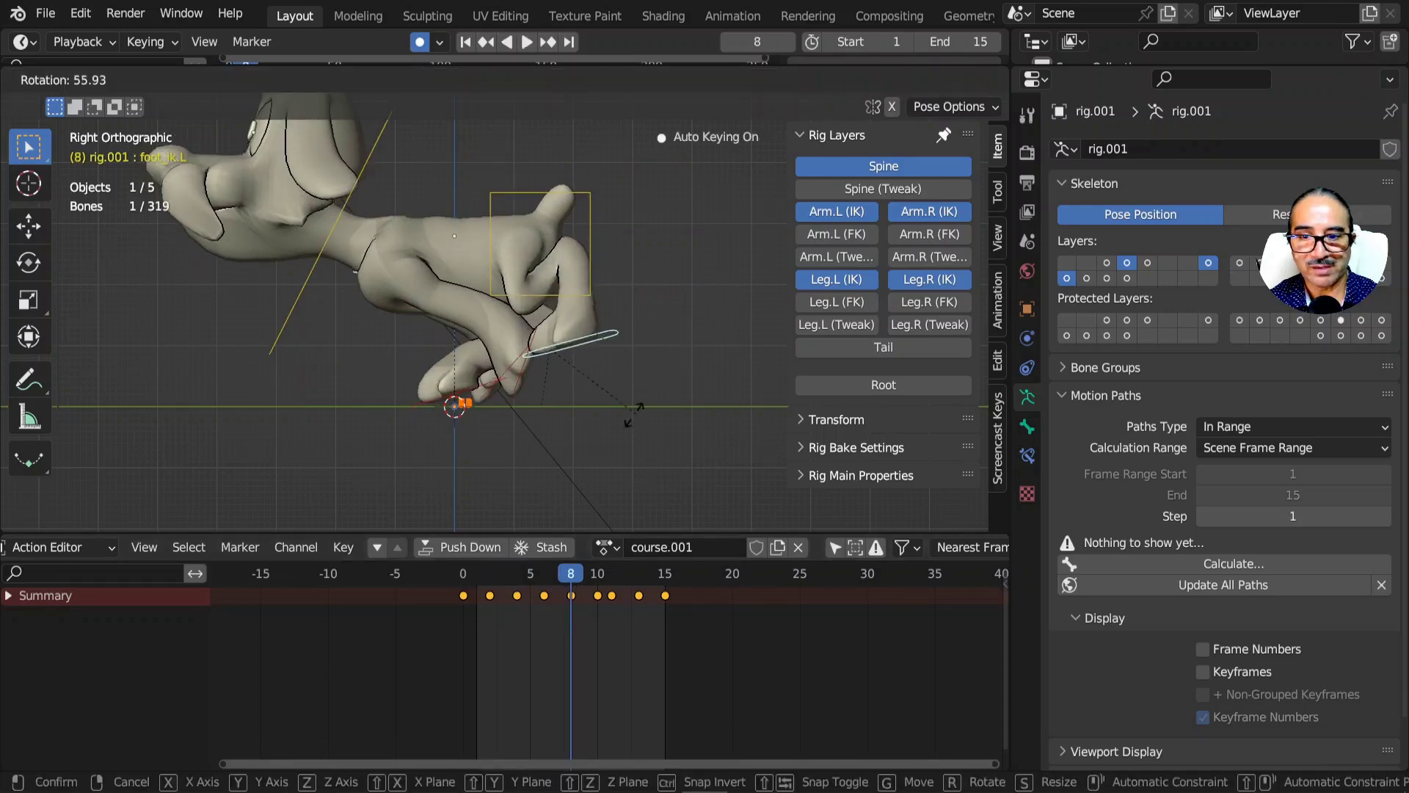
{"action": "left_click", "coordinate": [605, 417]}
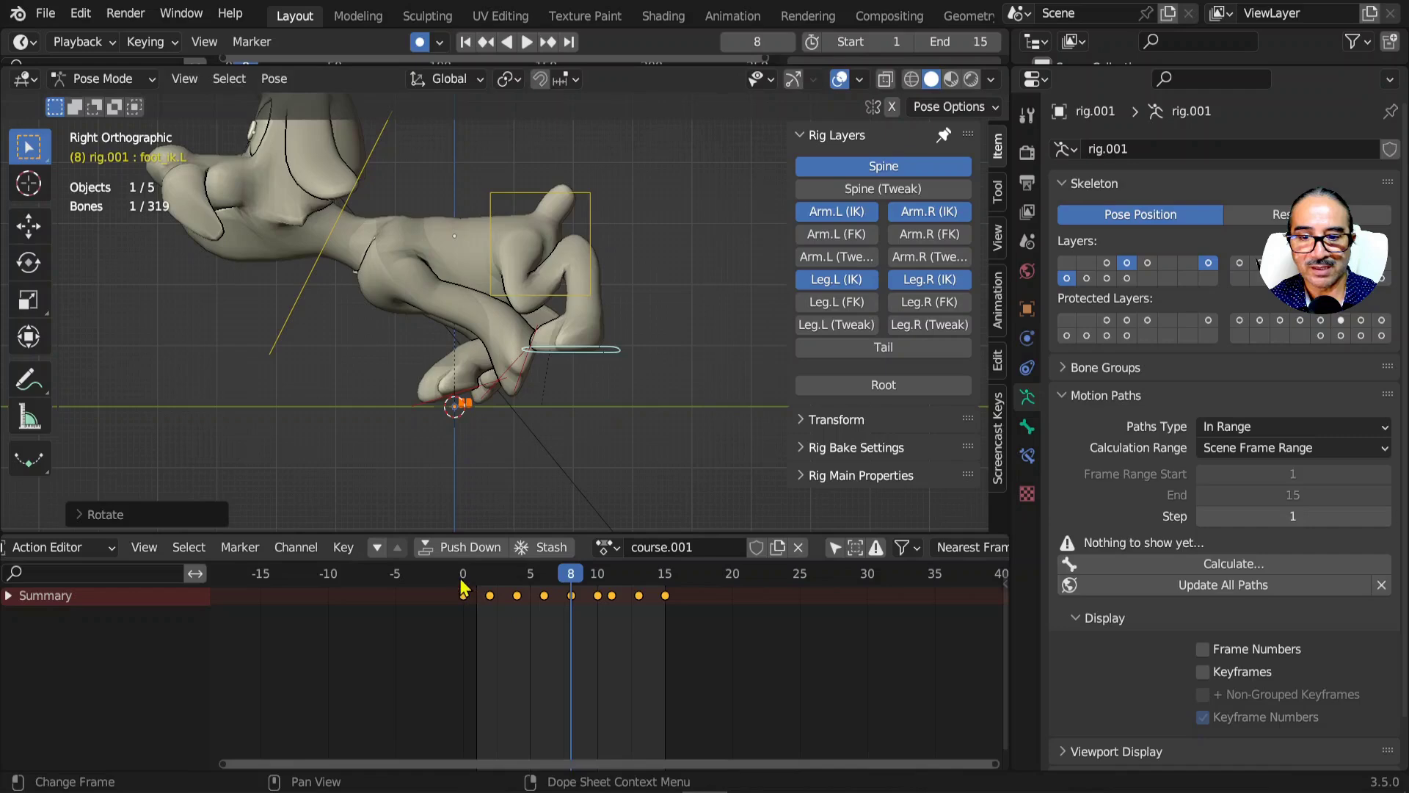
{"action": "key", "text": "space"}
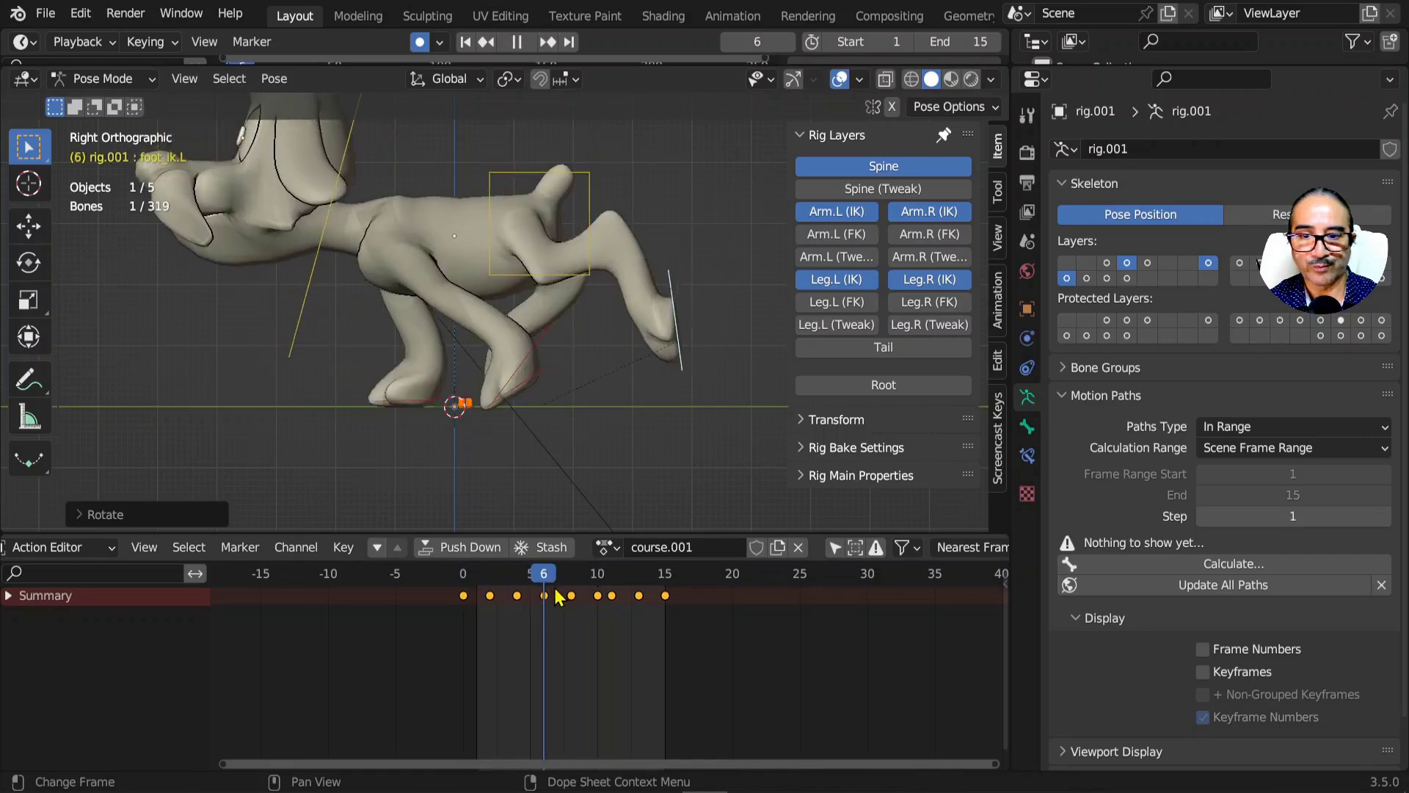
{"action": "key", "text": "space"}
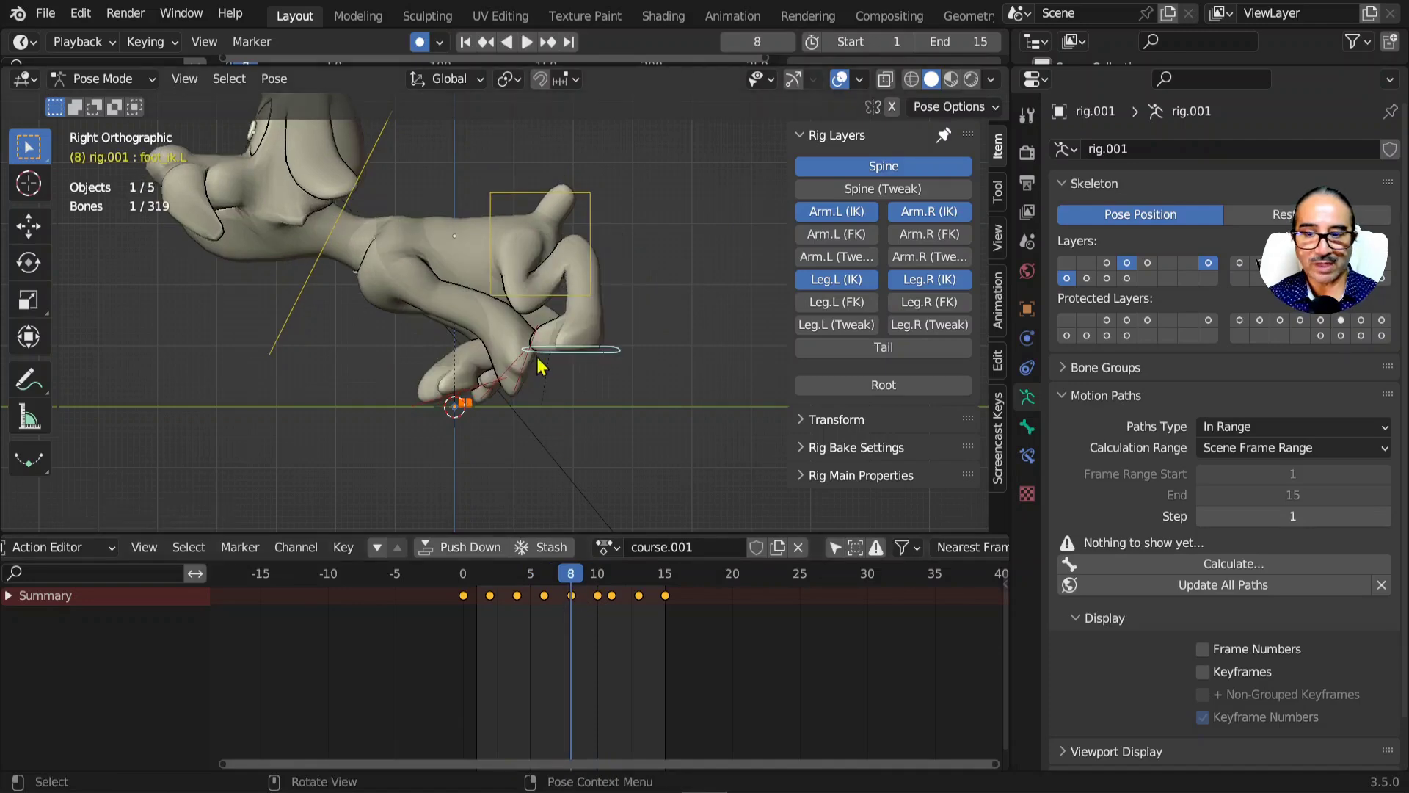
- From the left side view, rotate foot_ik.R slightly at frame 6 and compare it with the frame 4 pose
{"action": "key", "text": "ctrl+KP_3"}
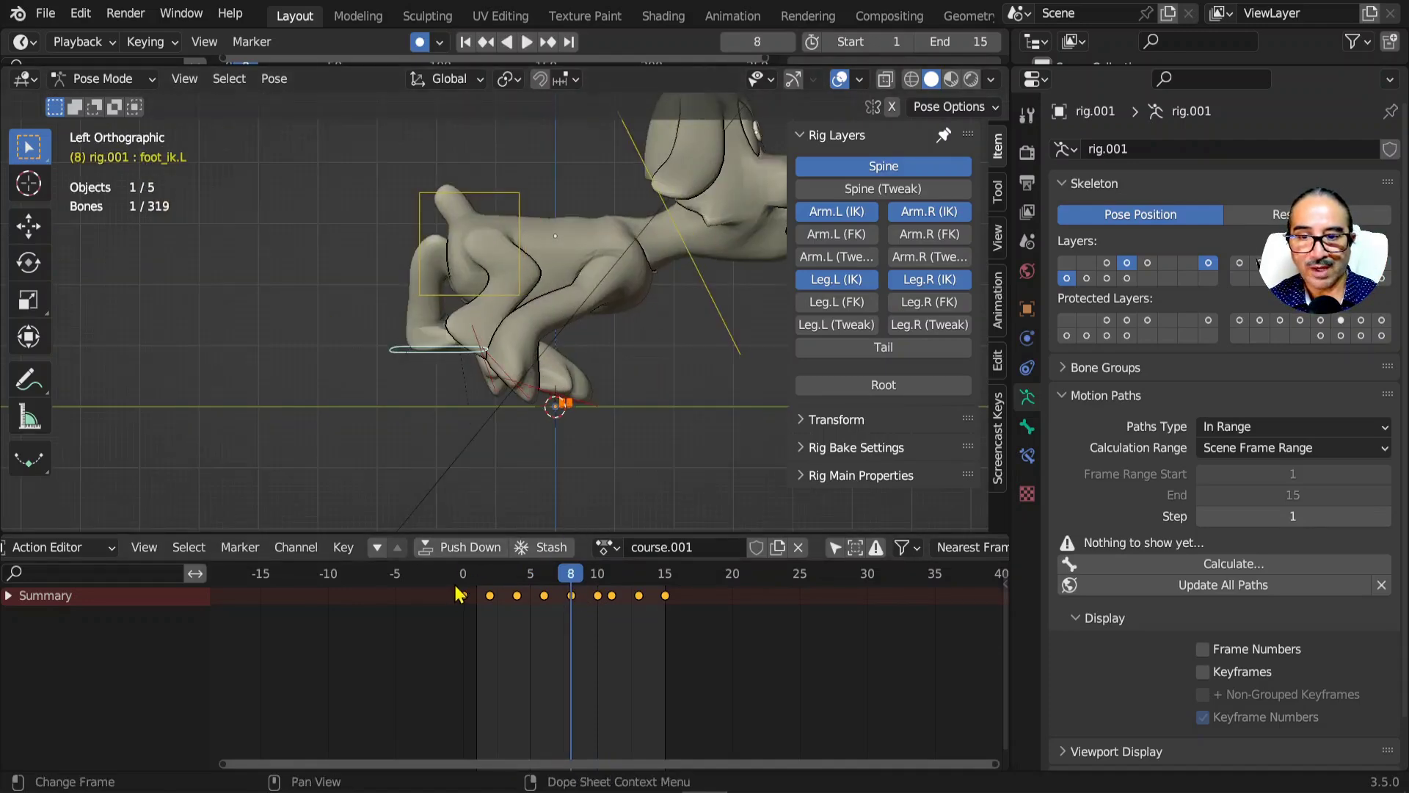
{"action": "key", "text": "space"}
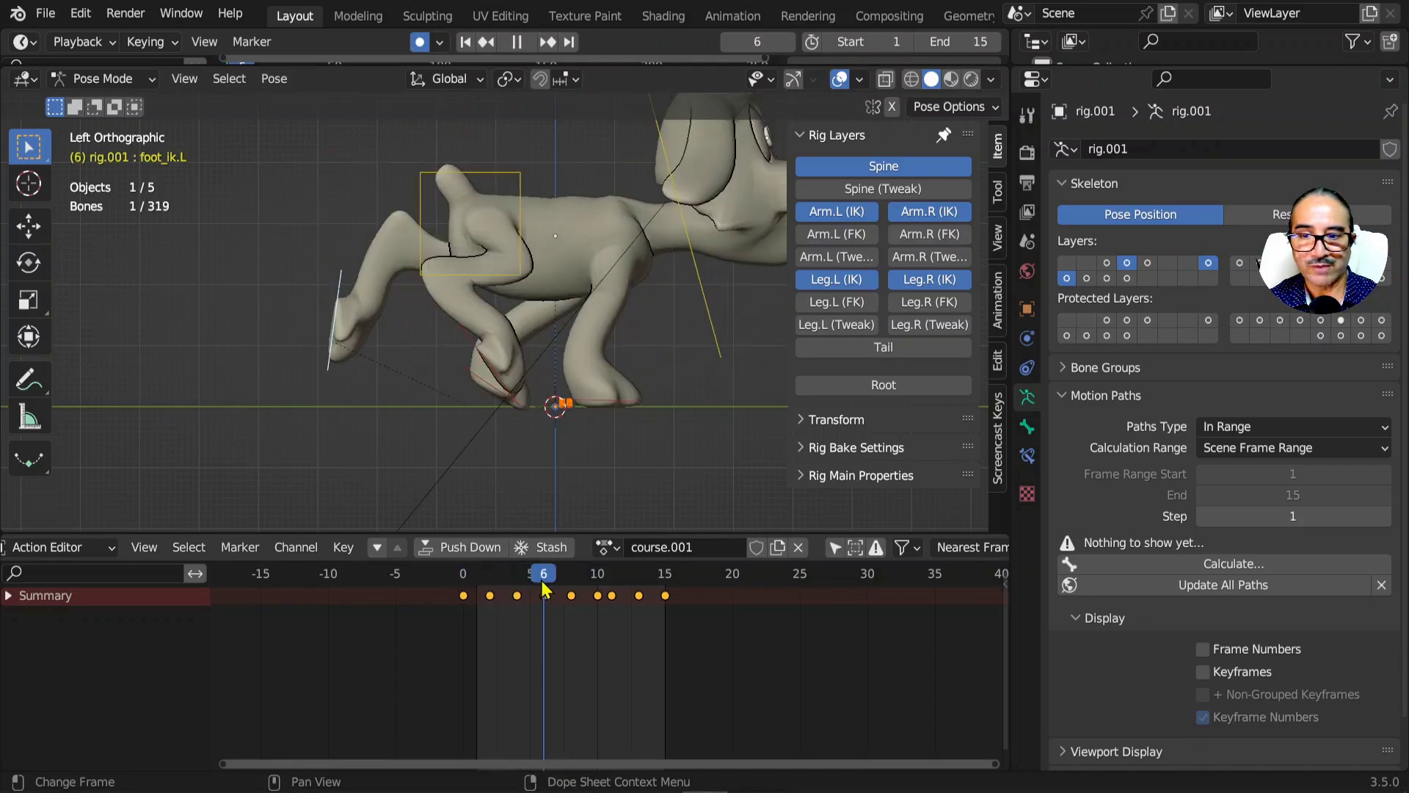
{"action": "left_click_drag", "start_coordinate": [545, 587], "coordinate": [531, 587]}
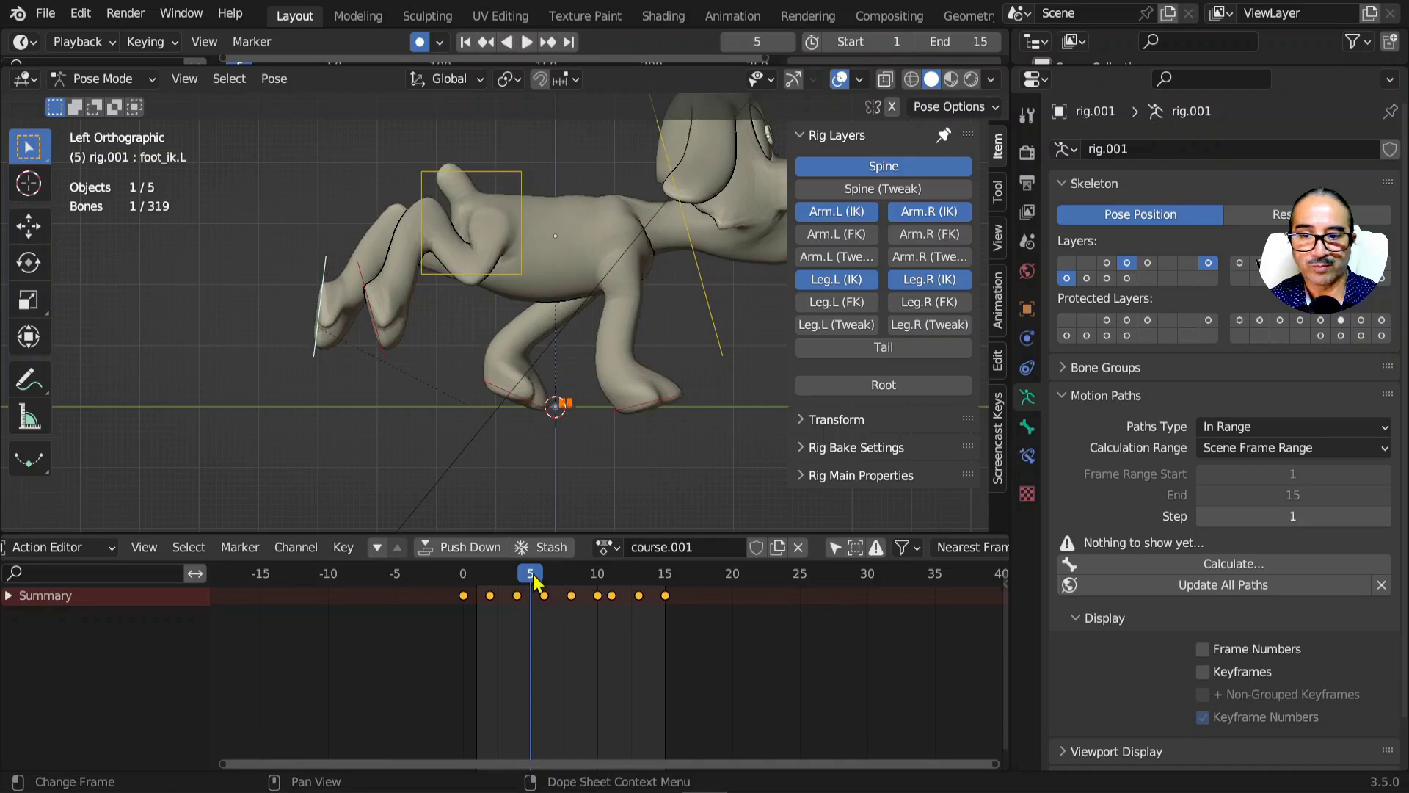
{"action": "left_click", "coordinate": [541, 580]}
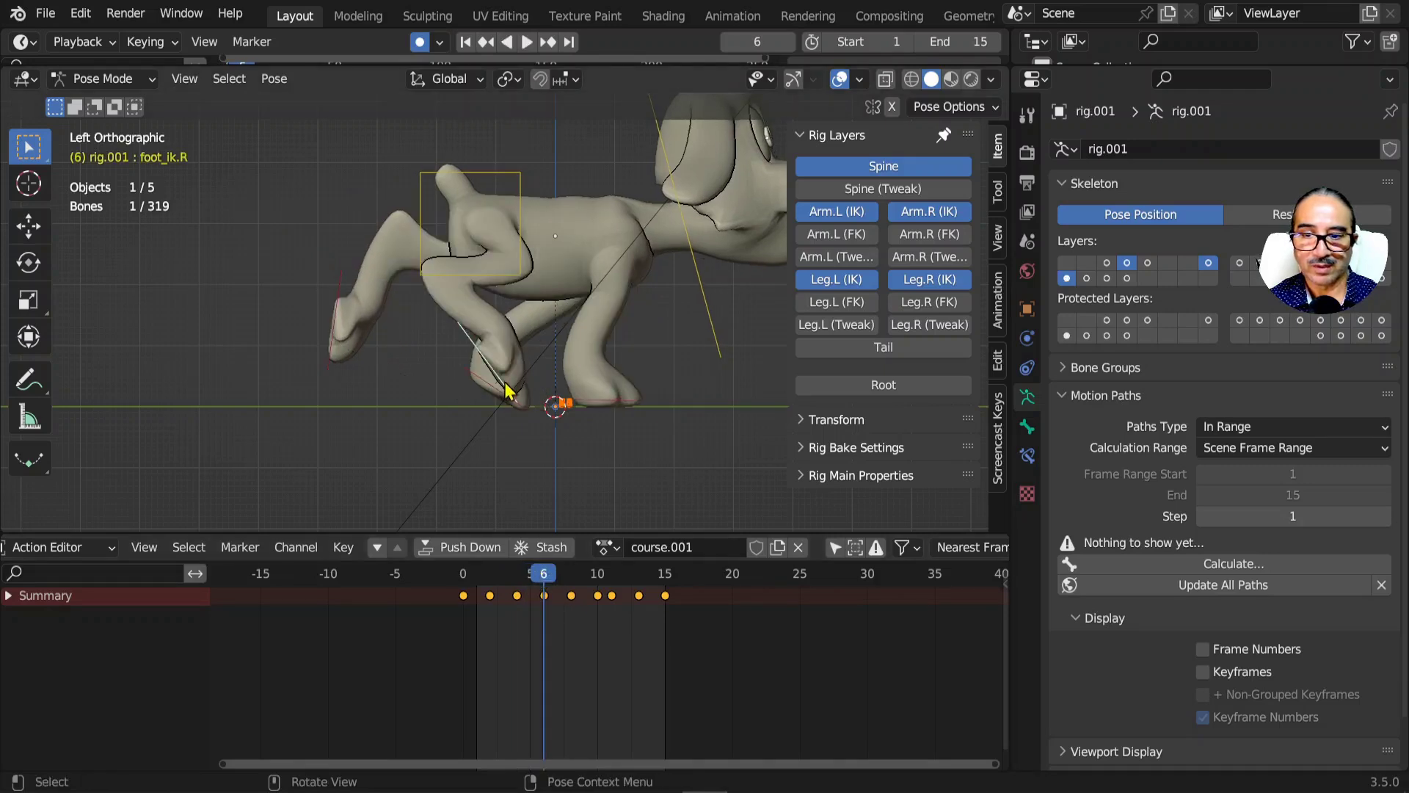
{"action": "key", "text": "r"}
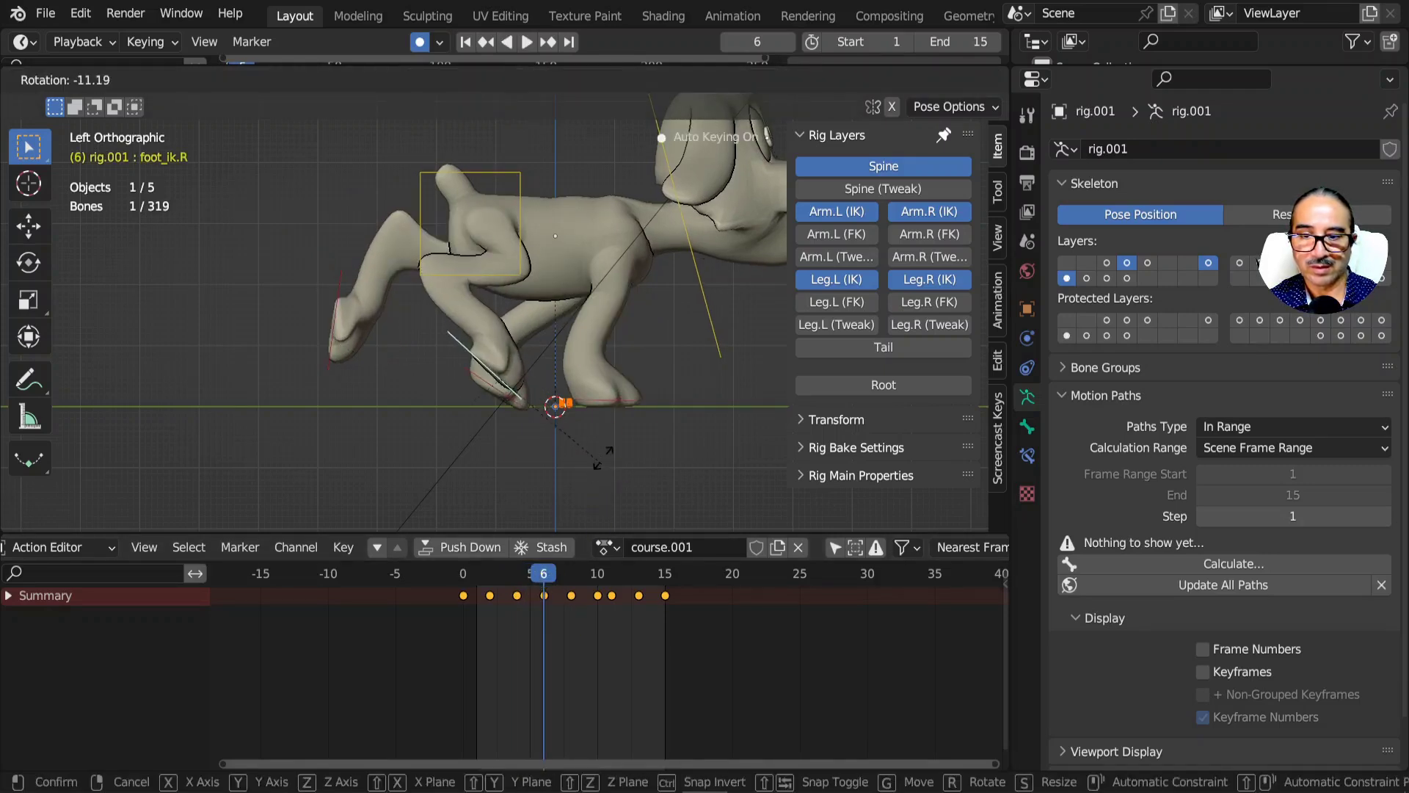
{"action": "left_click", "coordinate": [603, 424]}
{"action": "left_click", "coordinate": [518, 581]}
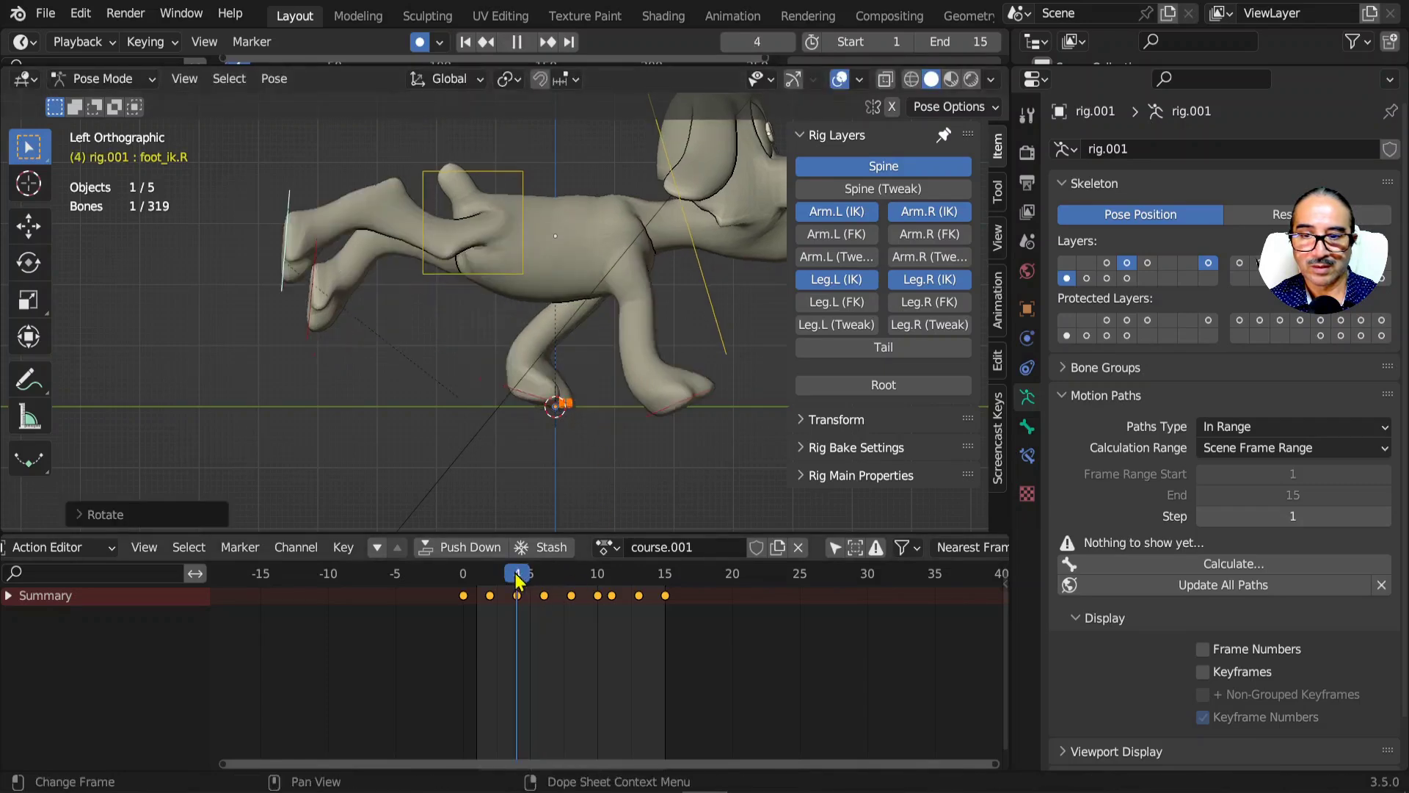
{"action": "left_click", "coordinate": [547, 580]}
- Rotate foot_ik.R at frame 9 so the toes tilt upward and the heel points at the ground
{"action": "left_click_drag", "start_coordinate": [549, 580], "coordinate": [585, 577]}
{"action": "key", "text": "space"}
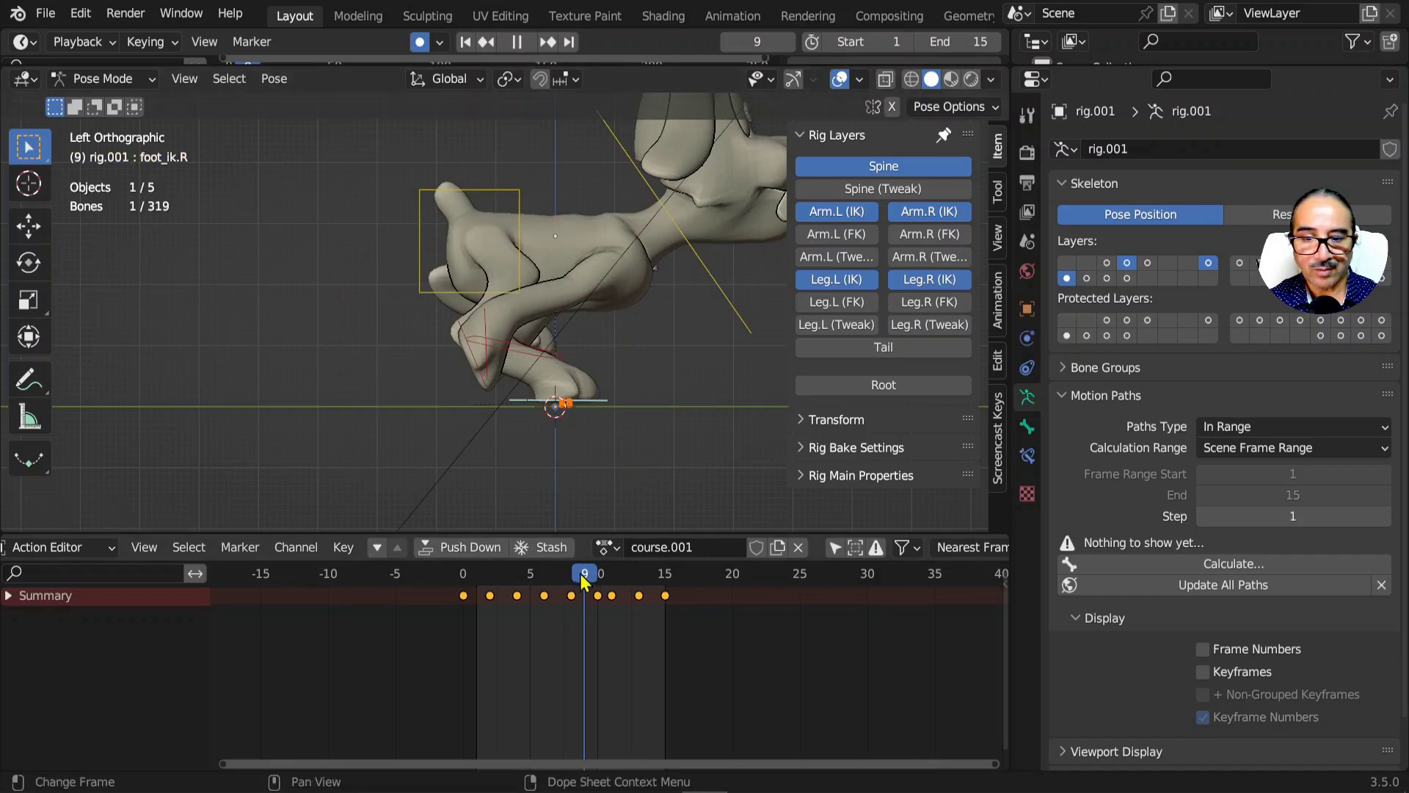
{"action": "key", "text": "space"}
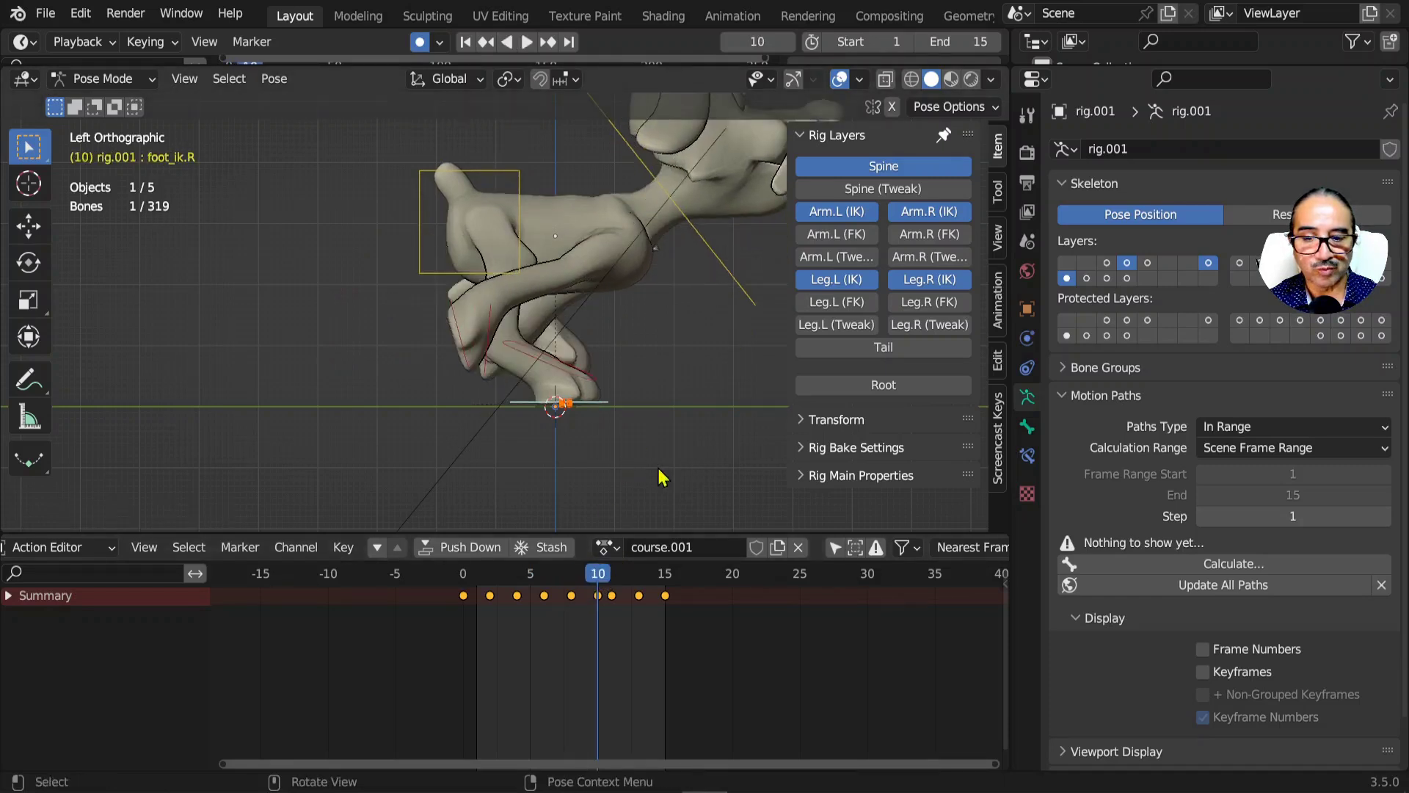
{"action": "mouse_move", "coordinate": [577, 579]}
{"action": "left_mouse_down"}
{"action": "mouse_move", "coordinate": [596, 581]}
{"action": "mouse_move", "coordinate": [584, 584]}
{"action": "left_mouse_up"}
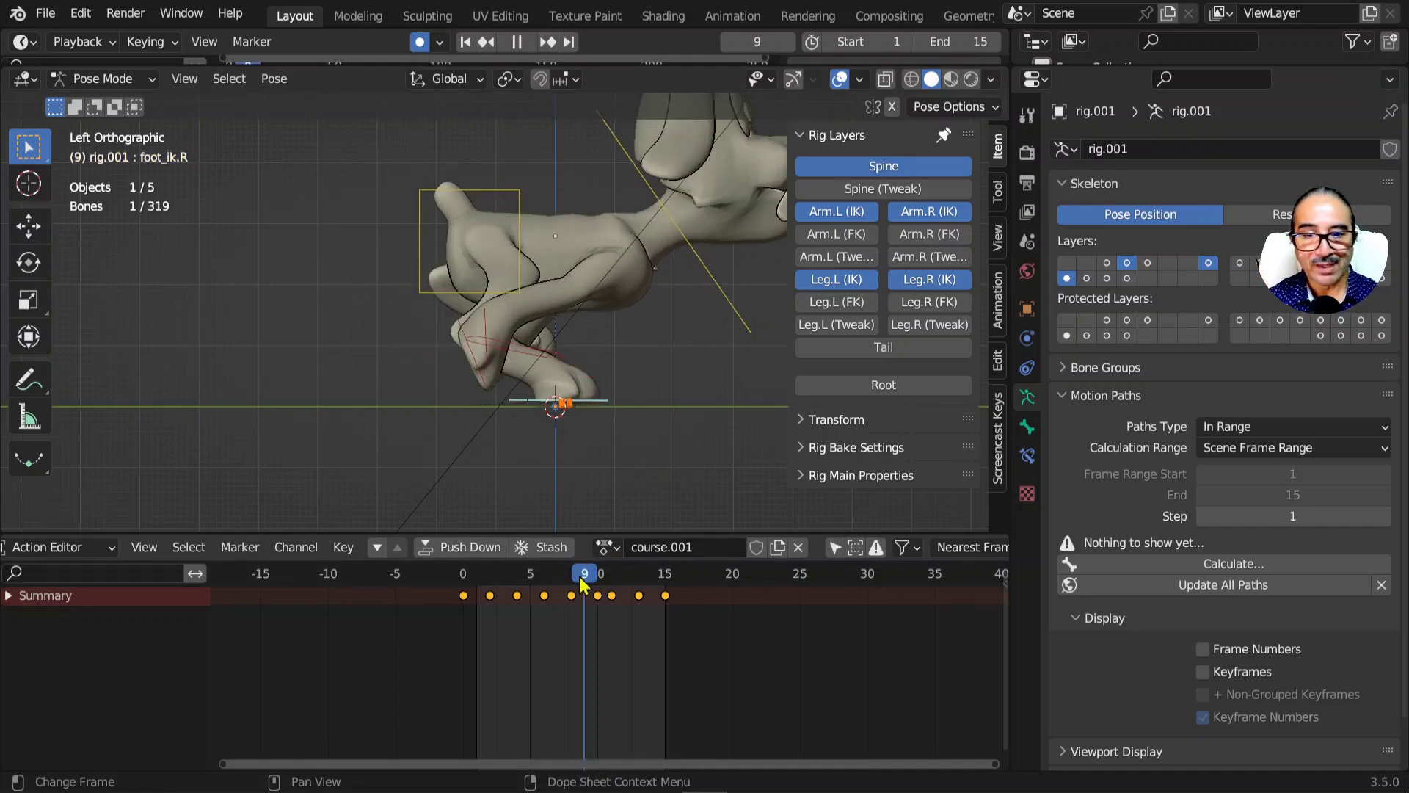
{"action": "scroll", "coordinate": [653, 469], "scroll_direction": "up", "scroll_amount": 3}
{"action": "middle_click_drag", "start_coordinate": [655, 472], "coordinate": [581, 378], "text": "shift"}
{"action": "scroll", "coordinate": [610, 383], "scroll_direction": "up", "scroll_amount": 2}
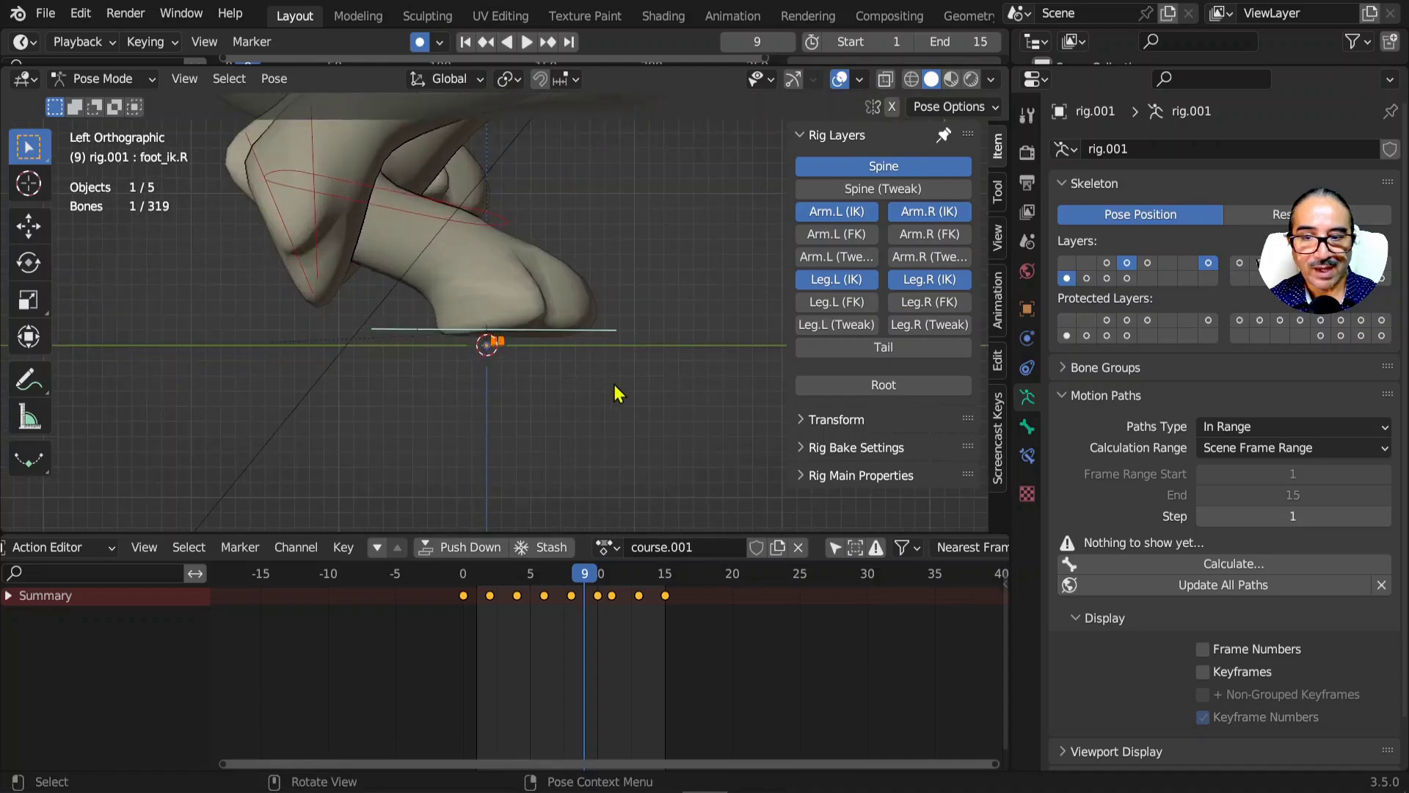
{"action": "key", "text": "r"}
{"action": "left_click", "coordinate": [598, 372]}
- Raise foot_ik.R along the global Z axis at frame 9 until its heel rests on the ground line
{"action": "key", "text": "g"}
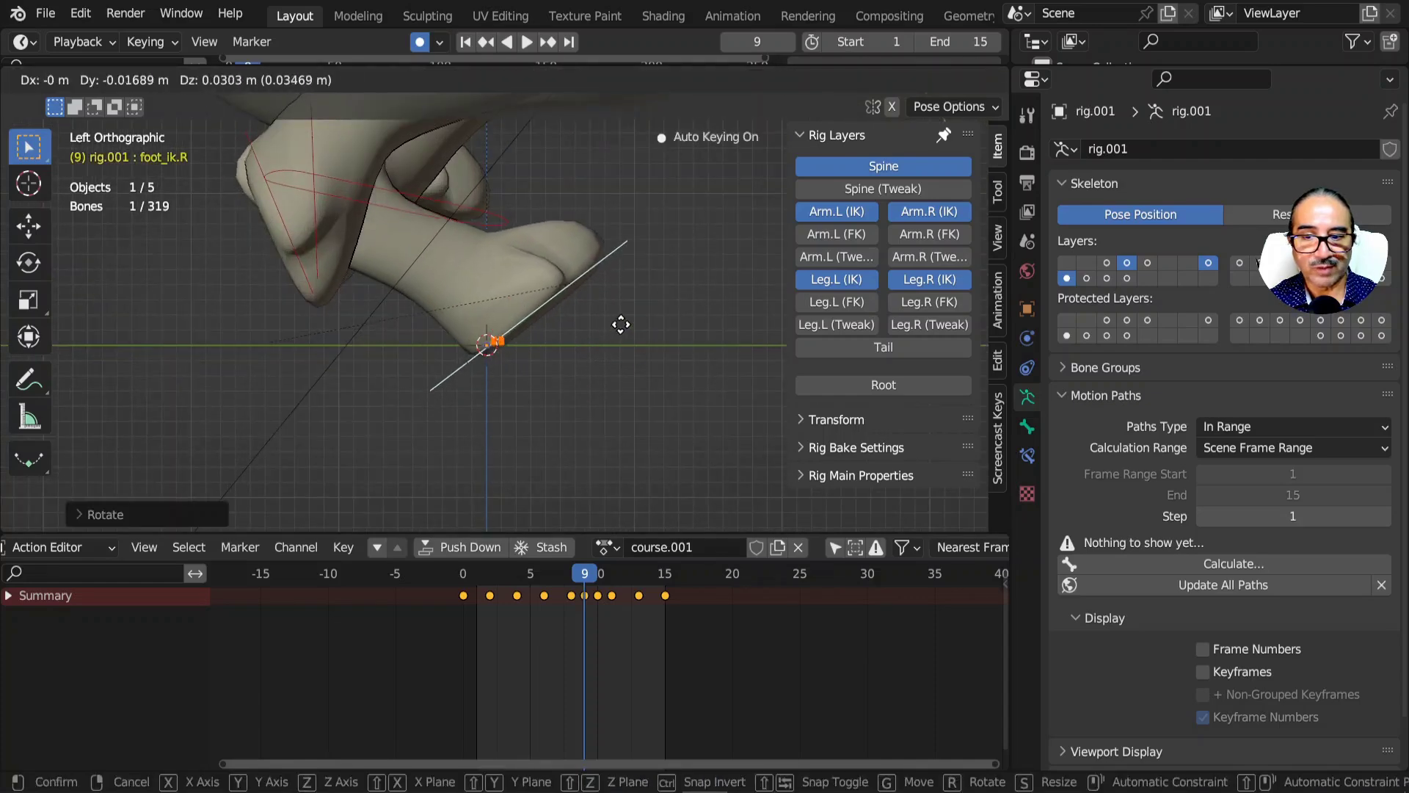
{"action": "key", "text": "z"}
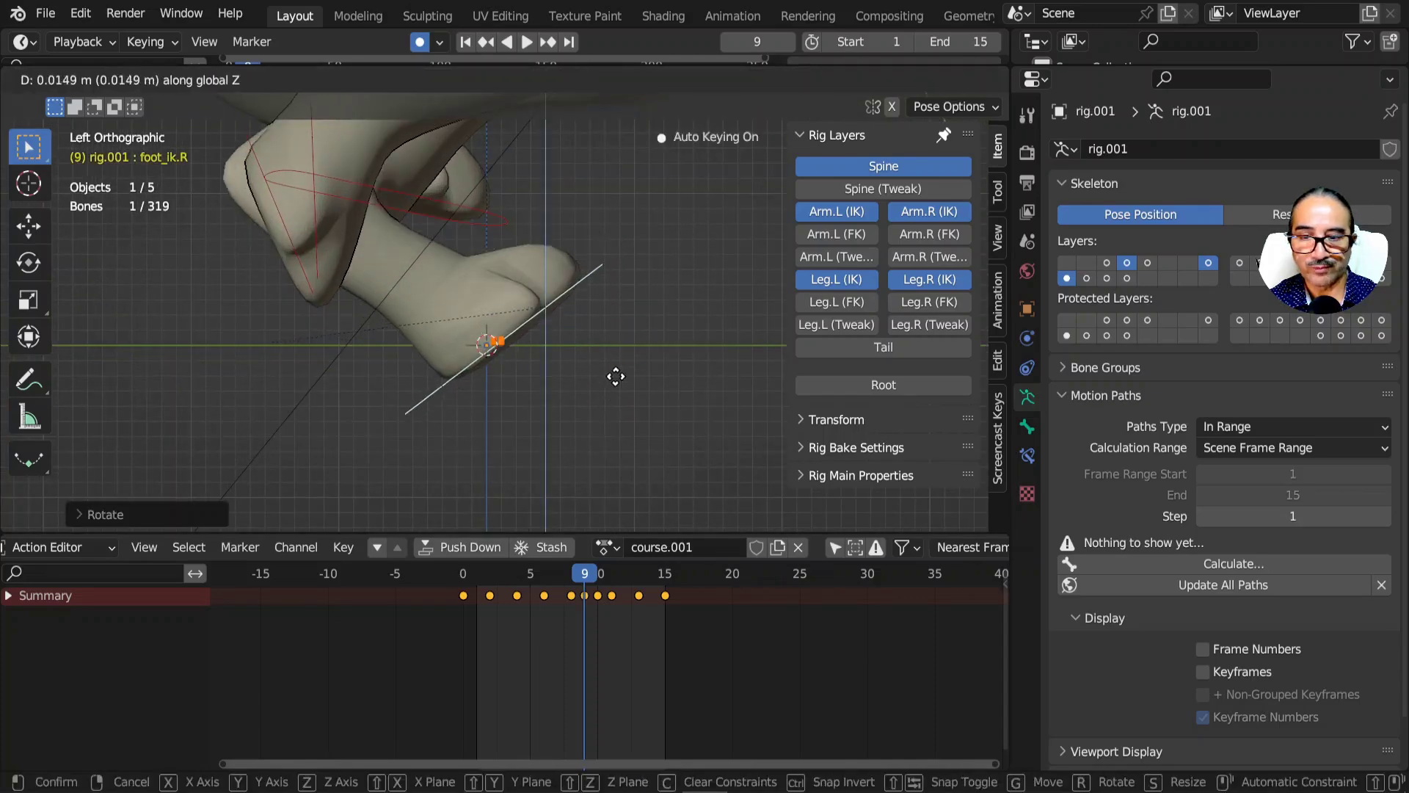
{"action": "left_click", "coordinate": [588, 298]}
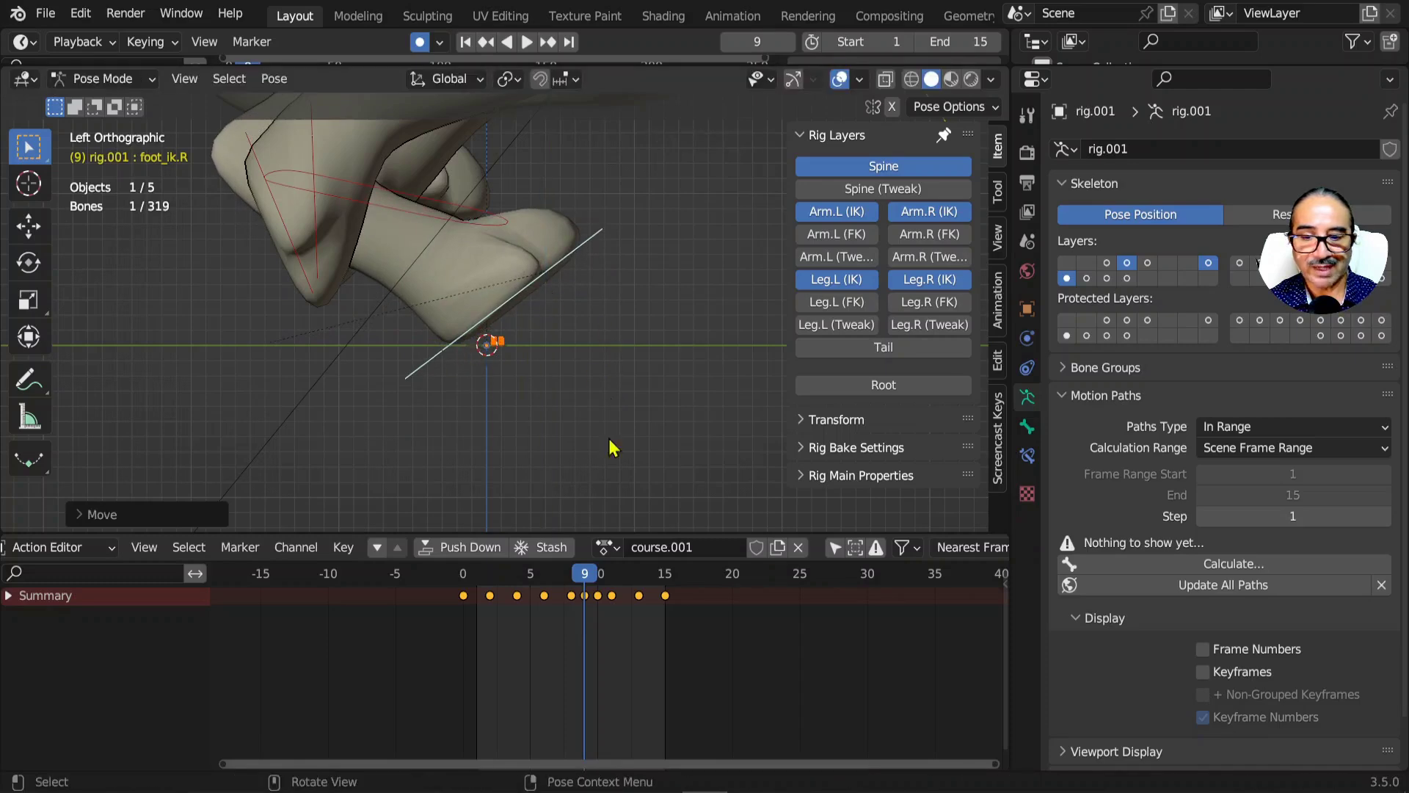
- Lower foot_ik.R along Z at frame 12 until its toes reach the ground line
{"action": "key", "text": "space"}
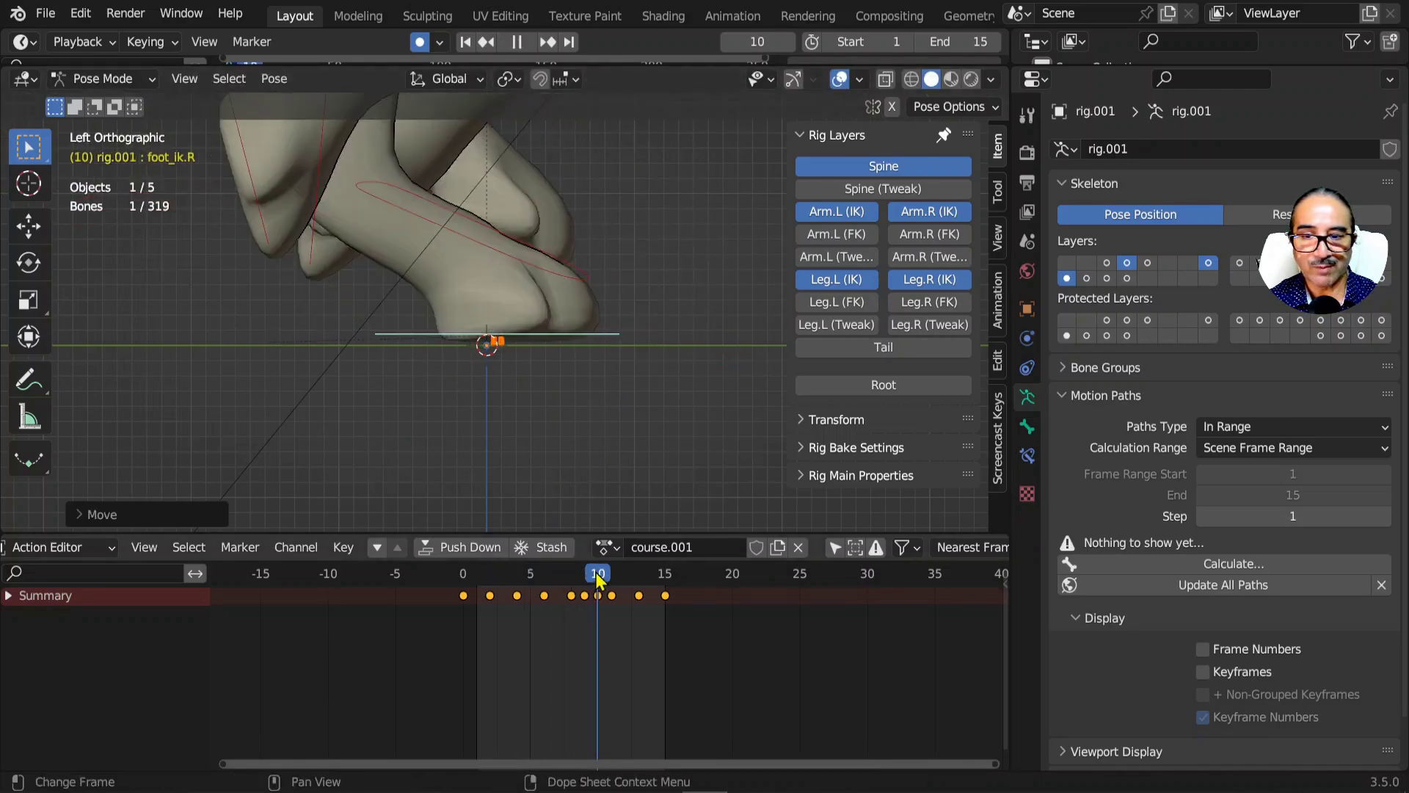
{"action": "left_click_drag", "start_coordinate": [590, 582], "coordinate": [629, 577]}
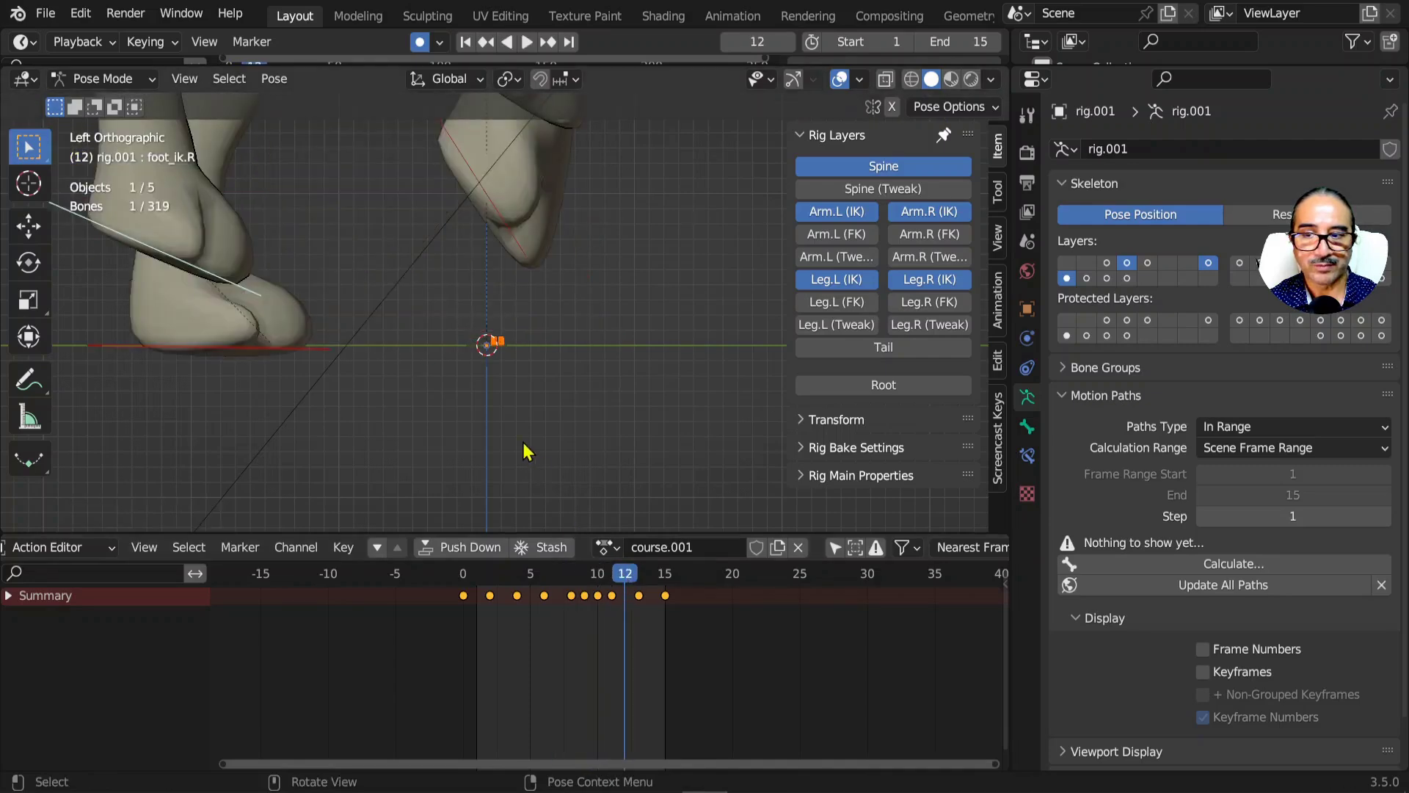
{"action": "scroll", "coordinate": [522, 441], "scroll_direction": "down", "scroll_amount": 4}
{"action": "key", "text": "space"}
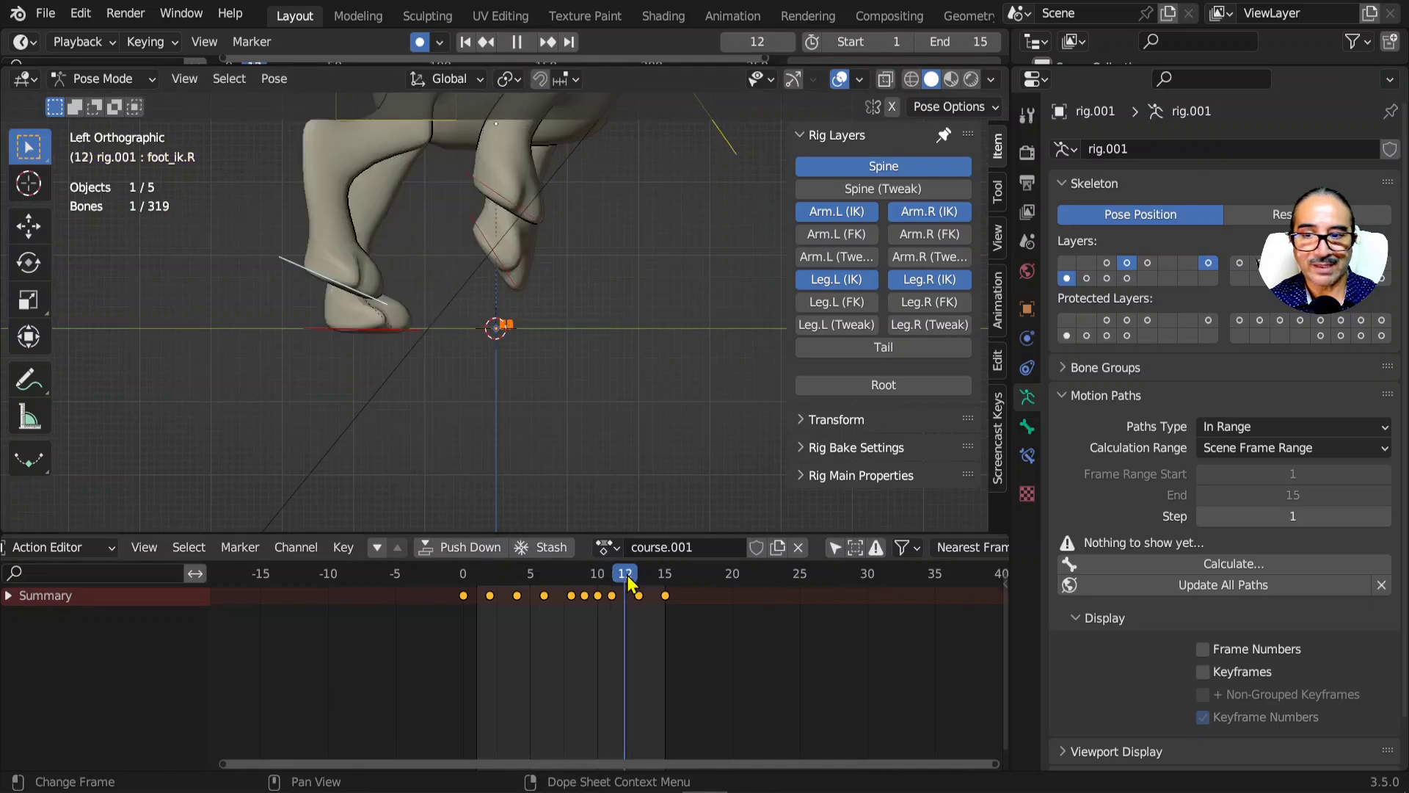
{"action": "mouse_move", "coordinate": [627, 584]}
{"action": "left_mouse_down"}
{"action": "mouse_move", "coordinate": [615, 587]}
{"action": "mouse_move", "coordinate": [638, 587]}
{"action": "mouse_move", "coordinate": [626, 585]}
{"action": "left_mouse_up"}
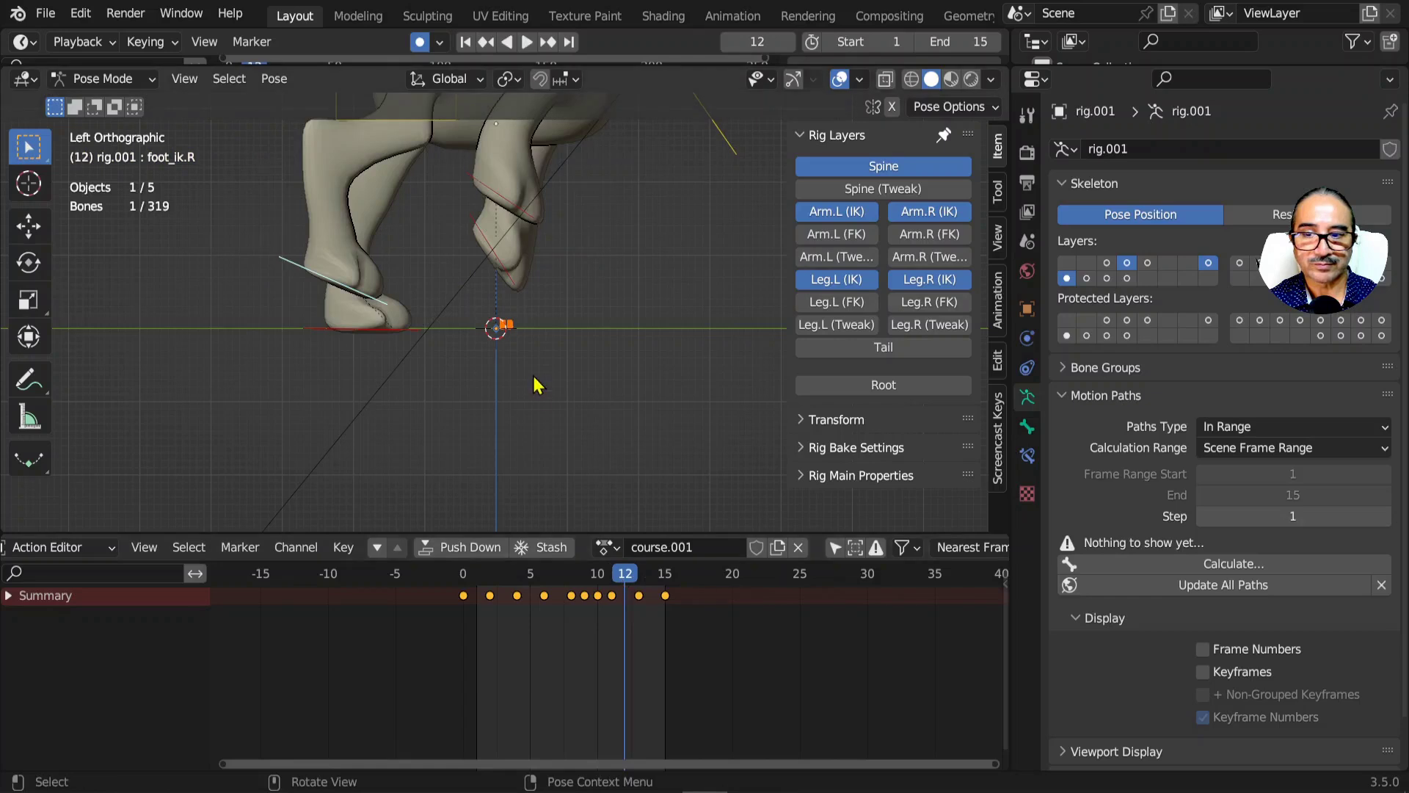
{"action": "key", "text": "g"}
{"action": "key", "text": "z"}
{"action": "left_click", "coordinate": [533, 403]}
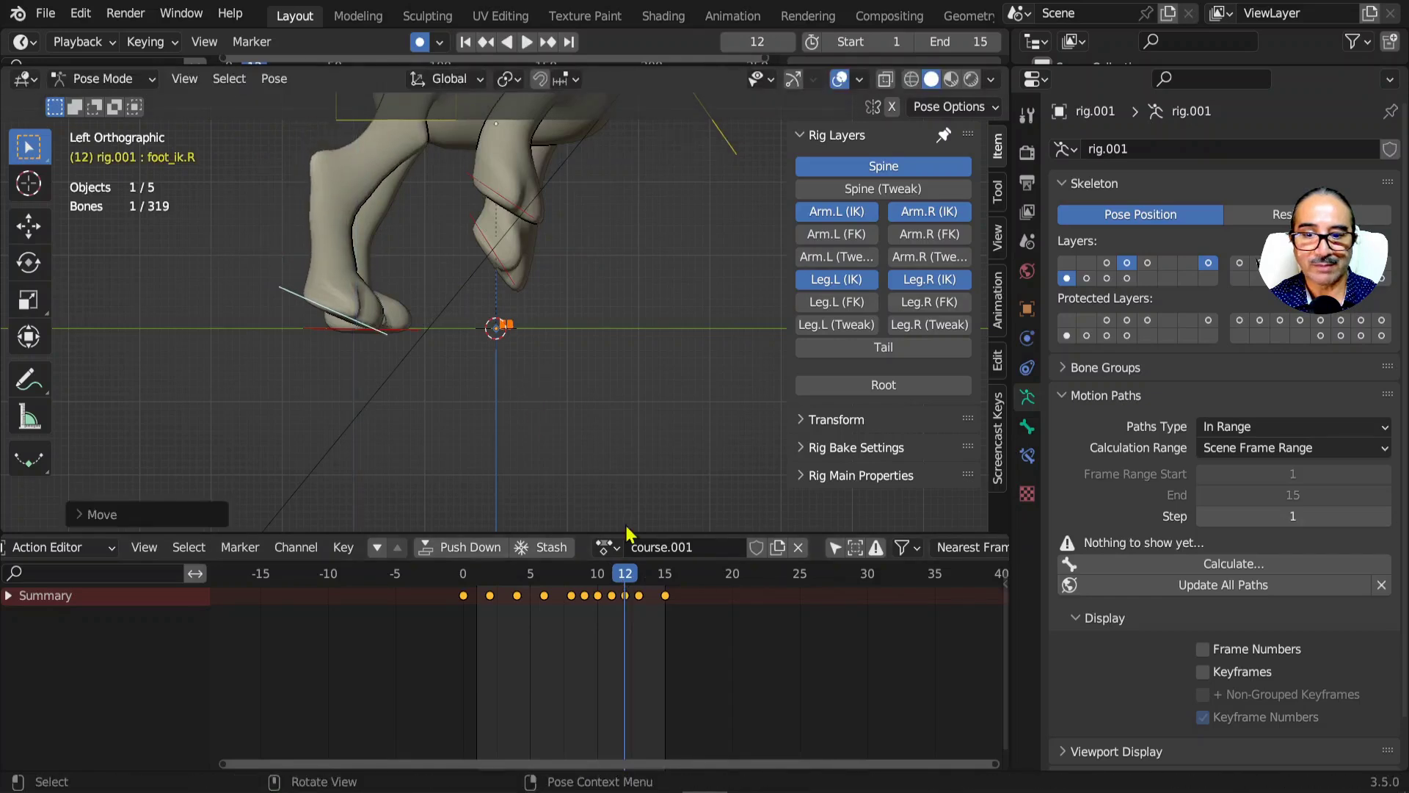
- Scrub and replay the whole run cycle to examine the corrected hind foot motion
{"action": "left_click_drag", "start_coordinate": [547, 594], "coordinate": [655, 586]}
{"action": "scroll", "coordinate": [541, 422], "scroll_direction": "down", "scroll_amount": 3}
{"action": "key", "text": "space"}
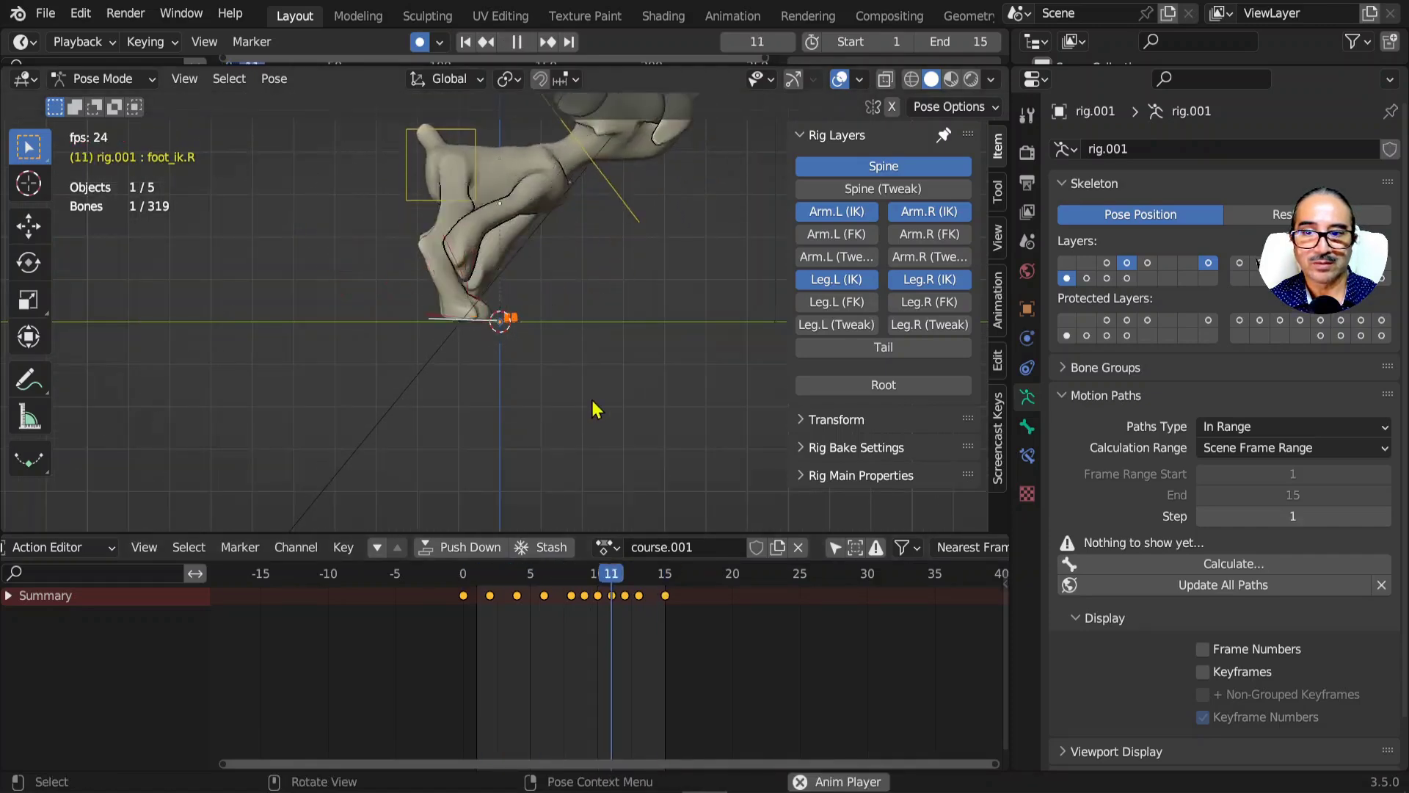
{"action": "middle_click_drag", "start_coordinate": [623, 369], "coordinate": [592, 400], "text": "shift"}
{"action": "scroll", "coordinate": [588, 392], "scroll_direction": "up", "scroll_amount": 2}
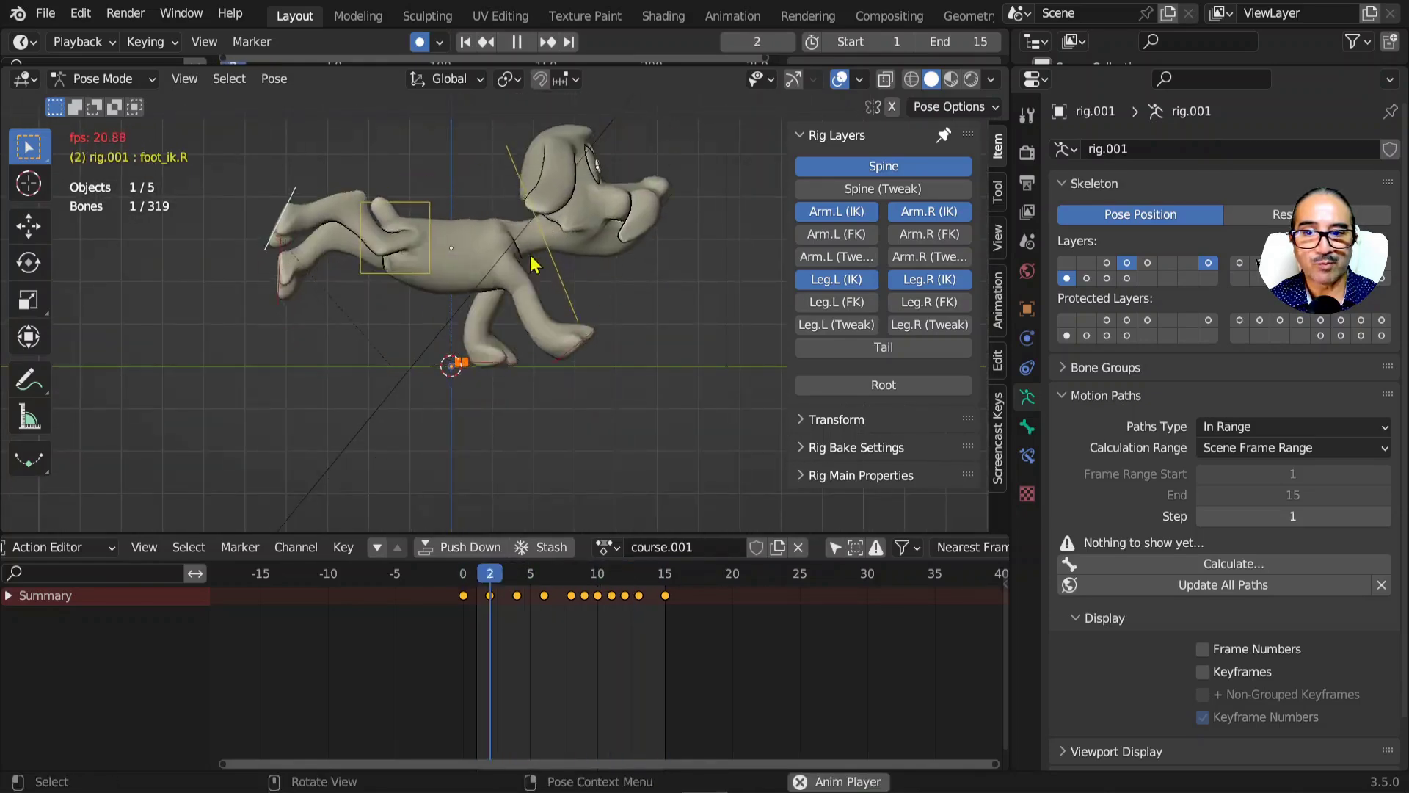
{"action": "key", "text": "space"}
- At frame 0, move front_foot_ik.R forward and adjust its rotation for a longer front leg reach
{"action": "left_click", "coordinate": [466, 576]}
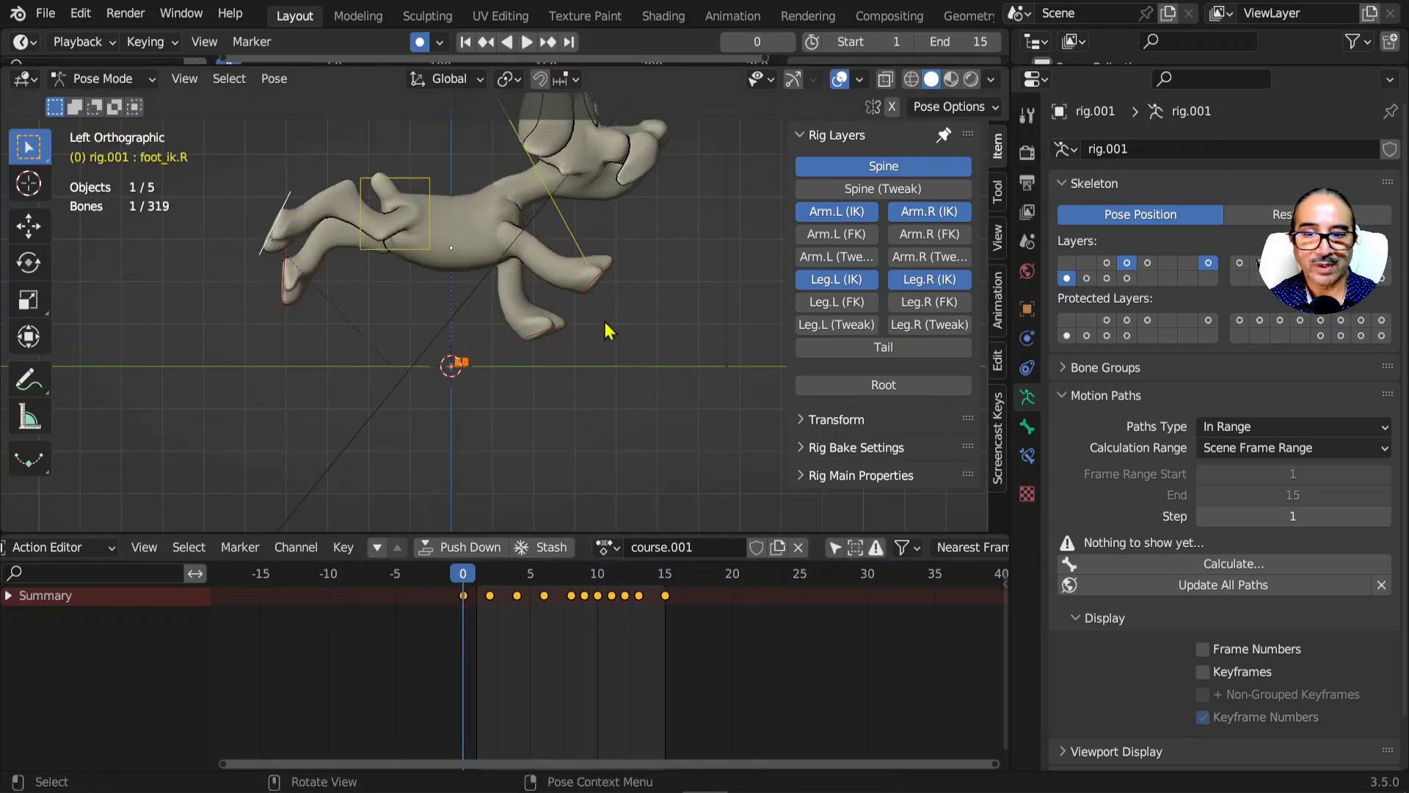
{"action": "key", "text": "g"}
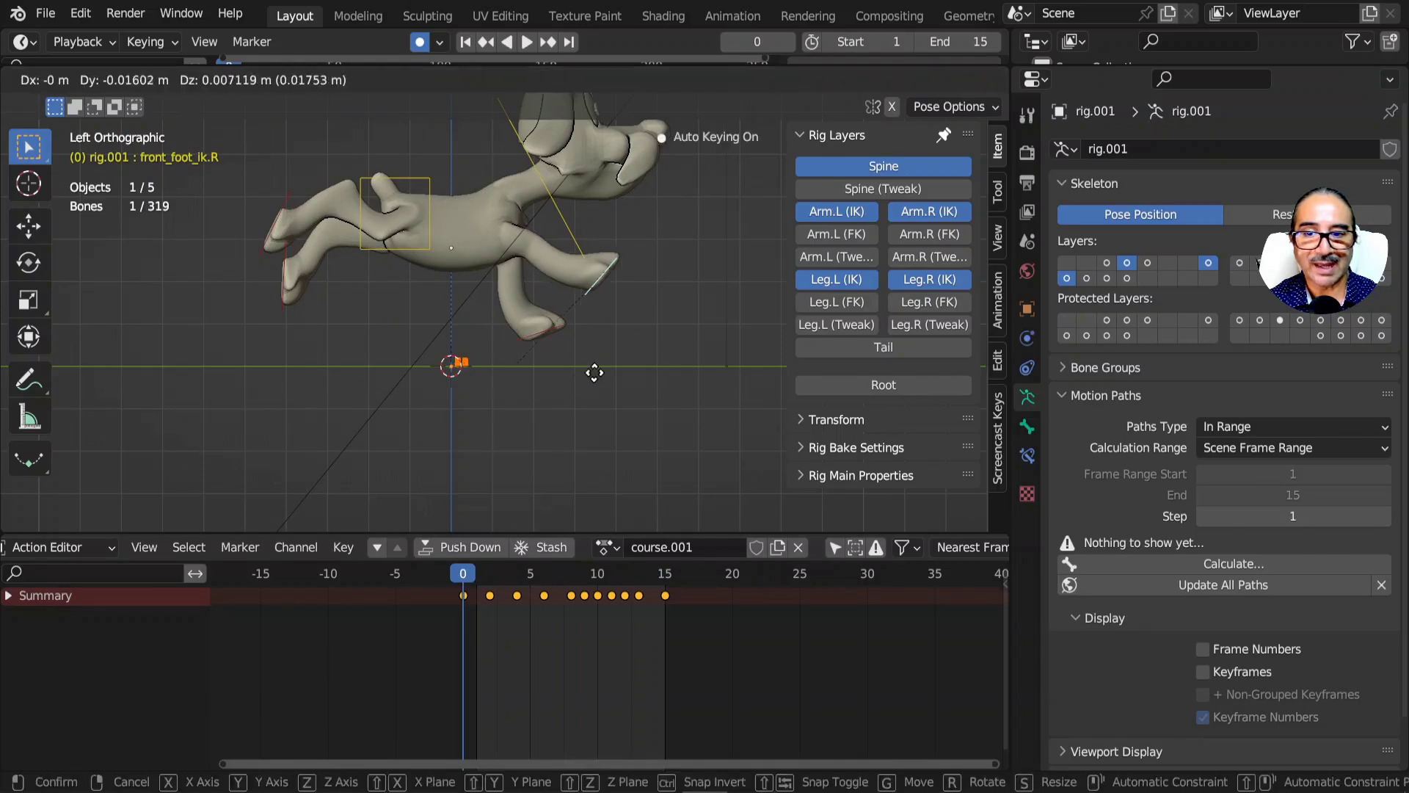
{"action": "left_click", "coordinate": [606, 372]}
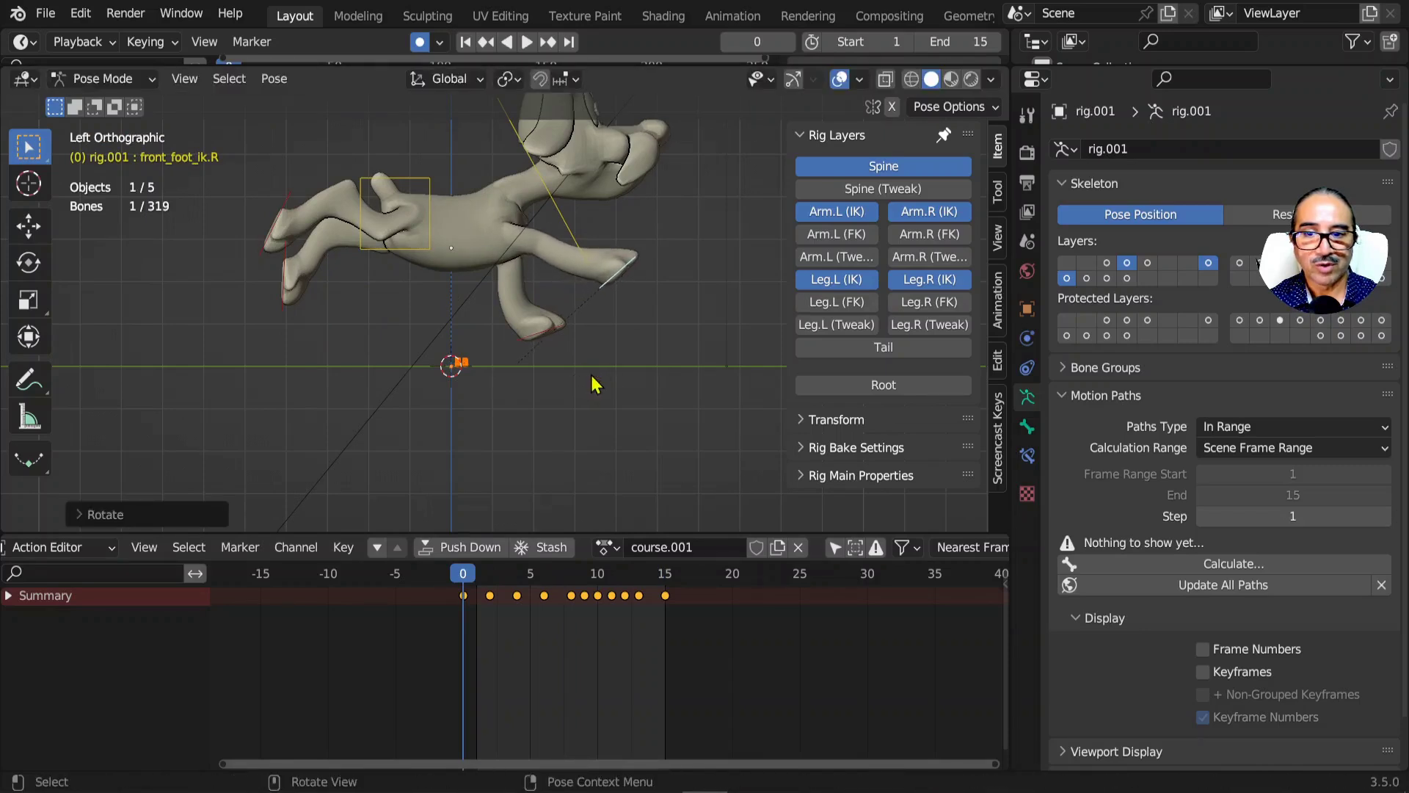
- Duplicate the front_foot_ik.R keyframes from frame 0 to frame 15 and replay the cycle
{"action": "left_click", "coordinate": [464, 596]}
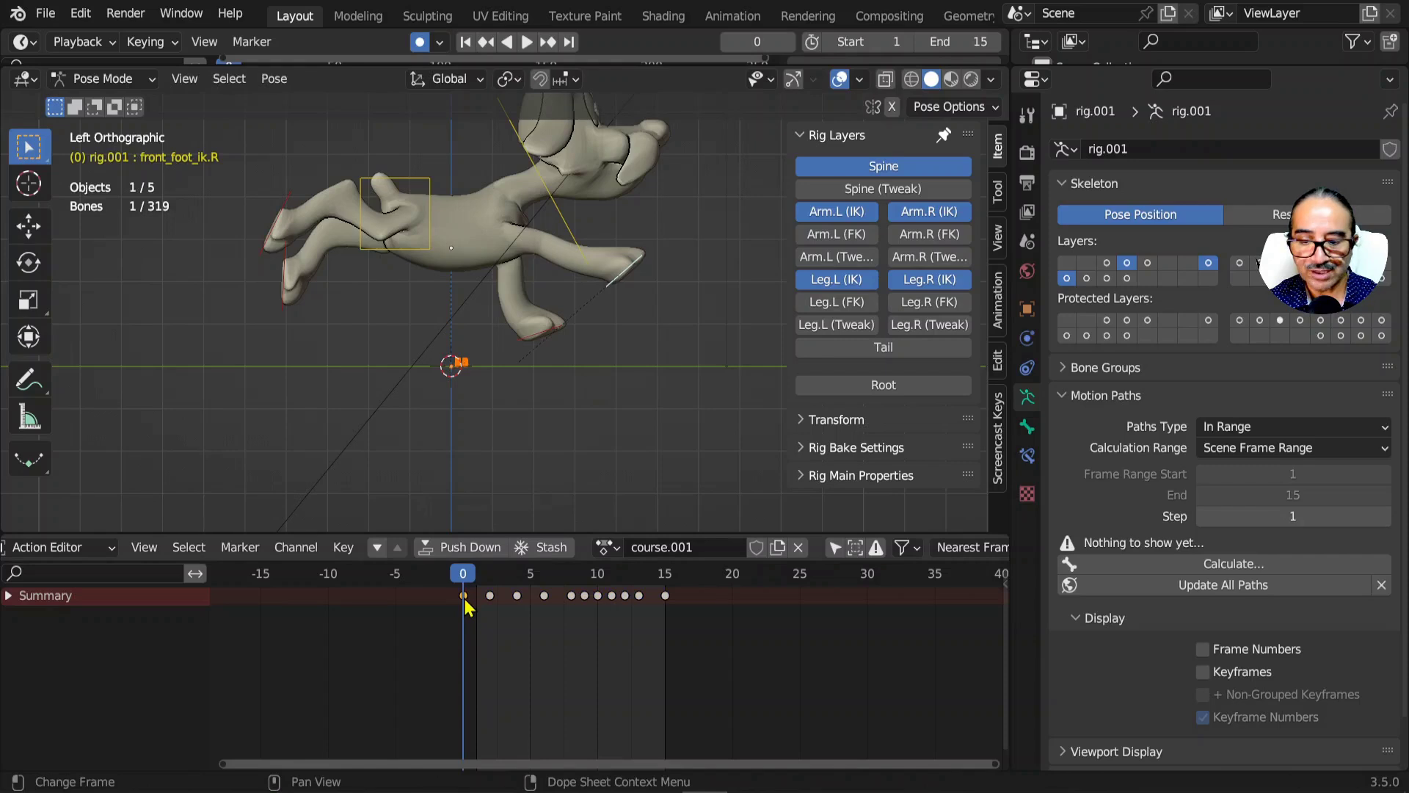
{"action": "key", "text": "g"}
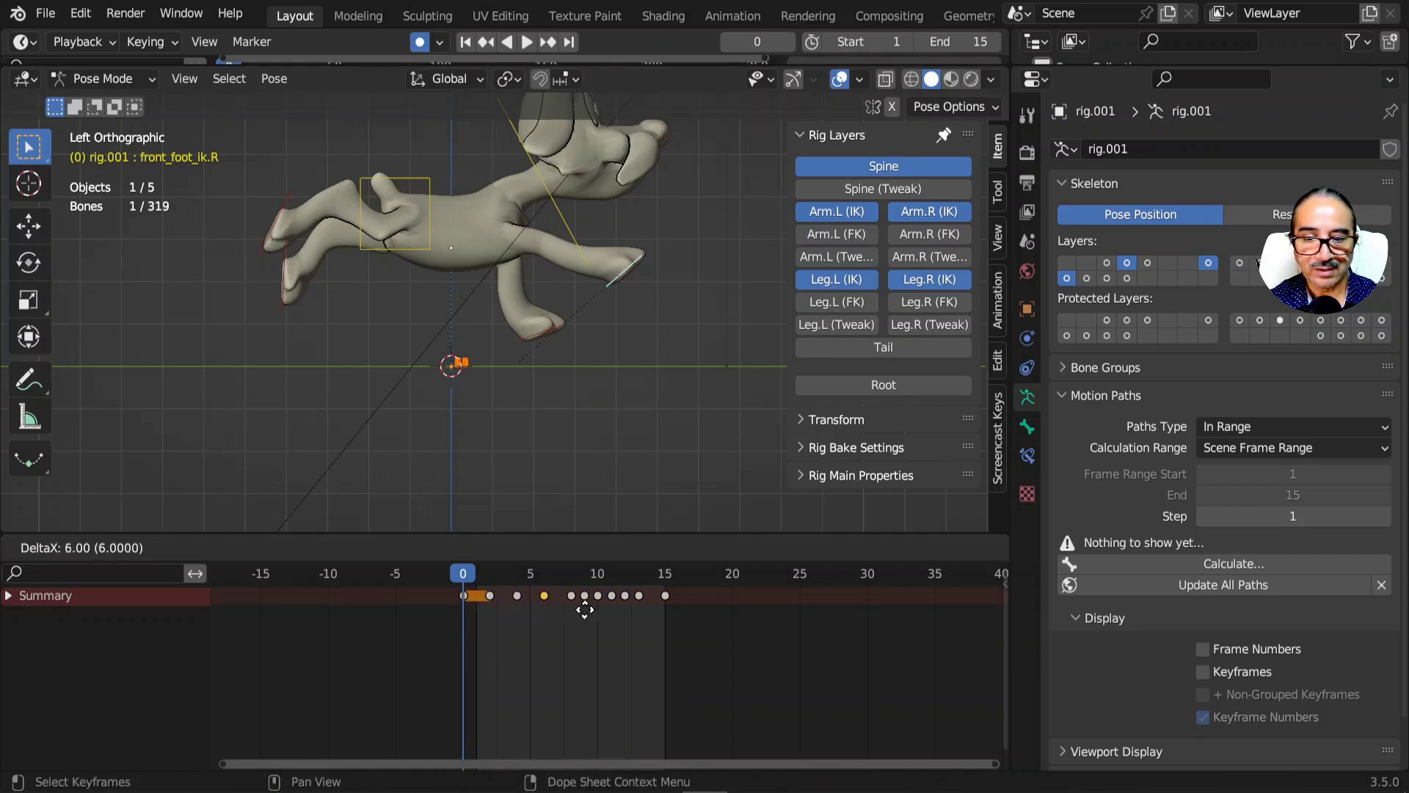
{"action": "left_click", "coordinate": [684, 620]}
{"action": "key", "text": "space"}
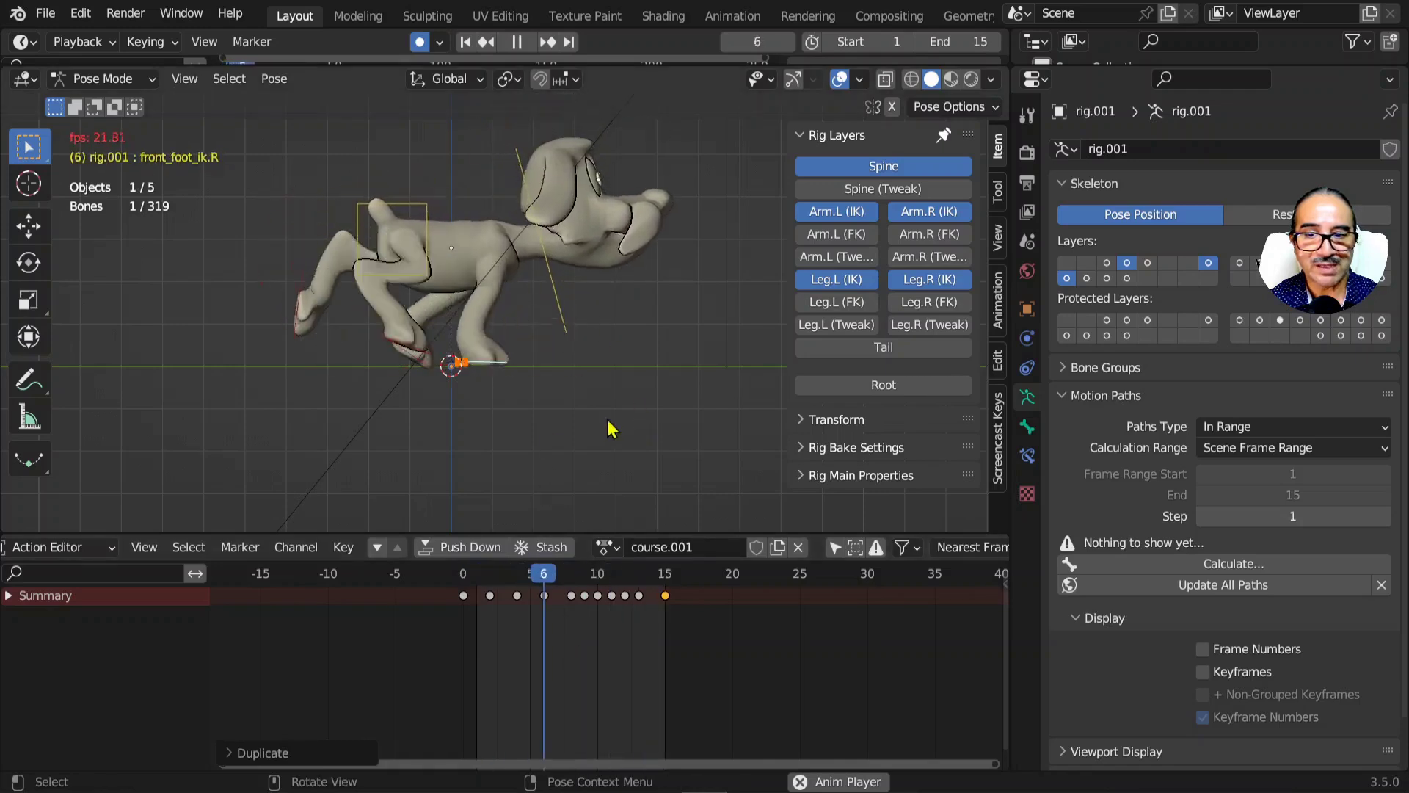
{"action": "key", "text": "space"}
- At frame 13, move front_foot_ik.L forward and rotate the foot so its sole is nearly parallel to the ground
{"action": "left_click", "coordinate": [494, 324]}
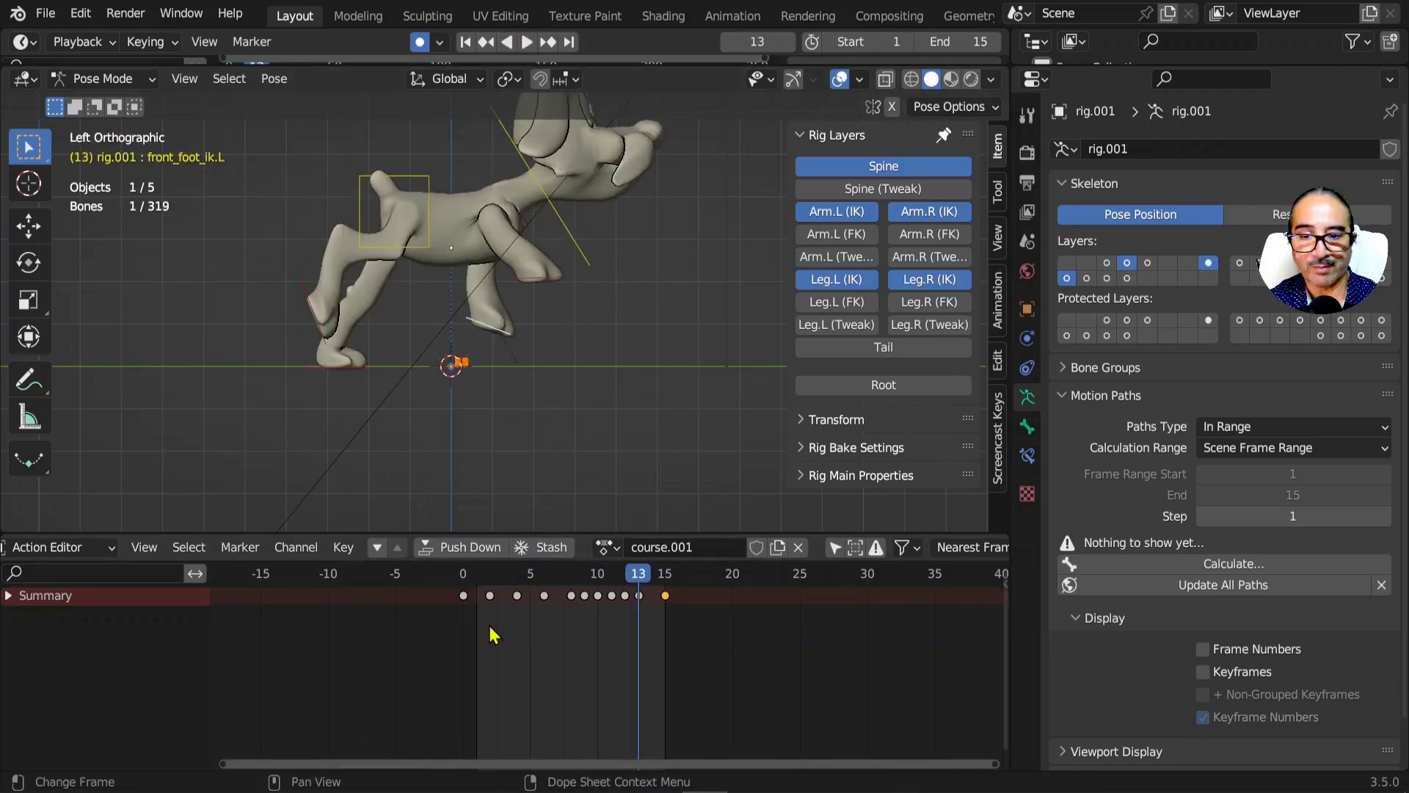
{"action": "left_click", "coordinate": [465, 575]}
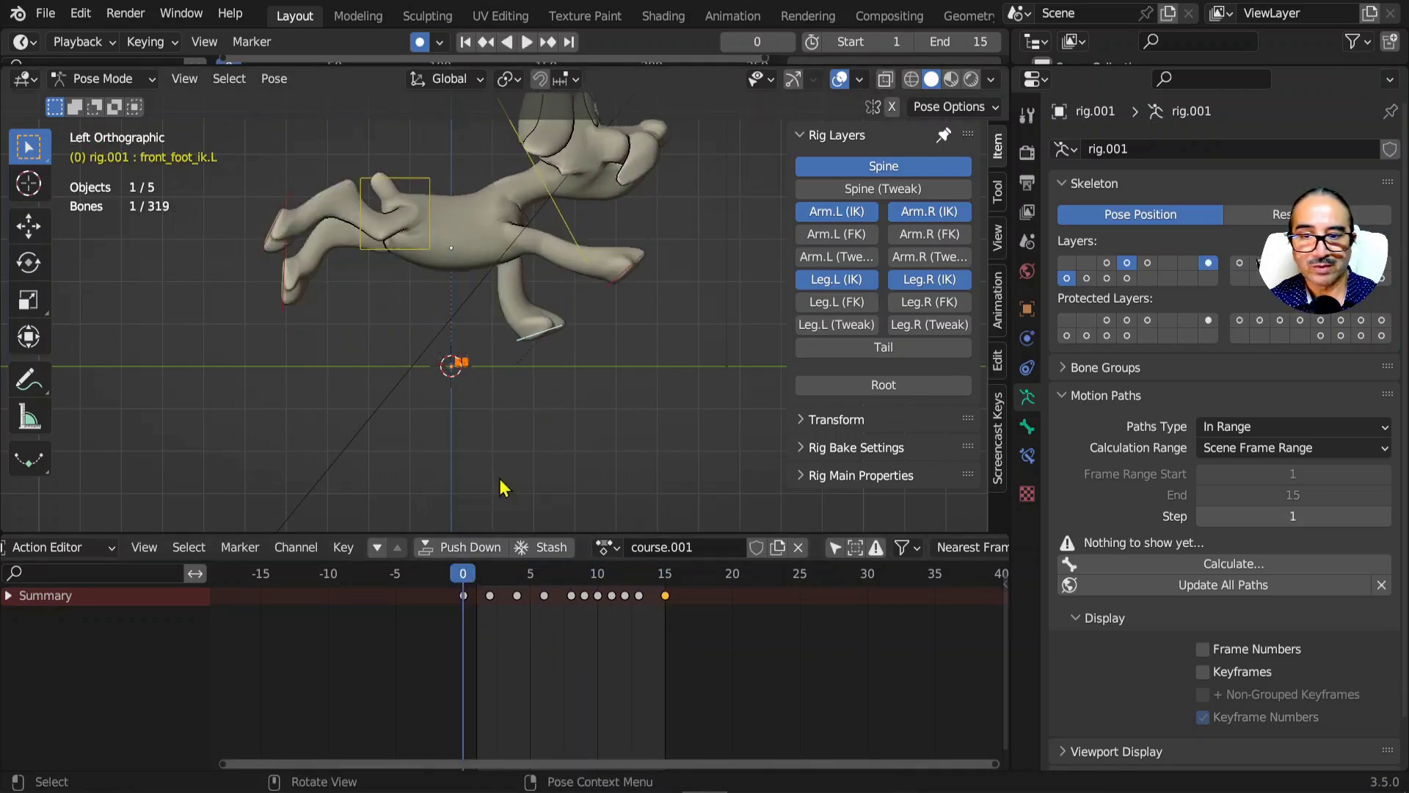
{"action": "key", "text": "space"}
{"action": "left_click", "coordinate": [460, 583]}
{"action": "left_click_drag", "start_coordinate": [463, 580], "coordinate": [639, 585]}
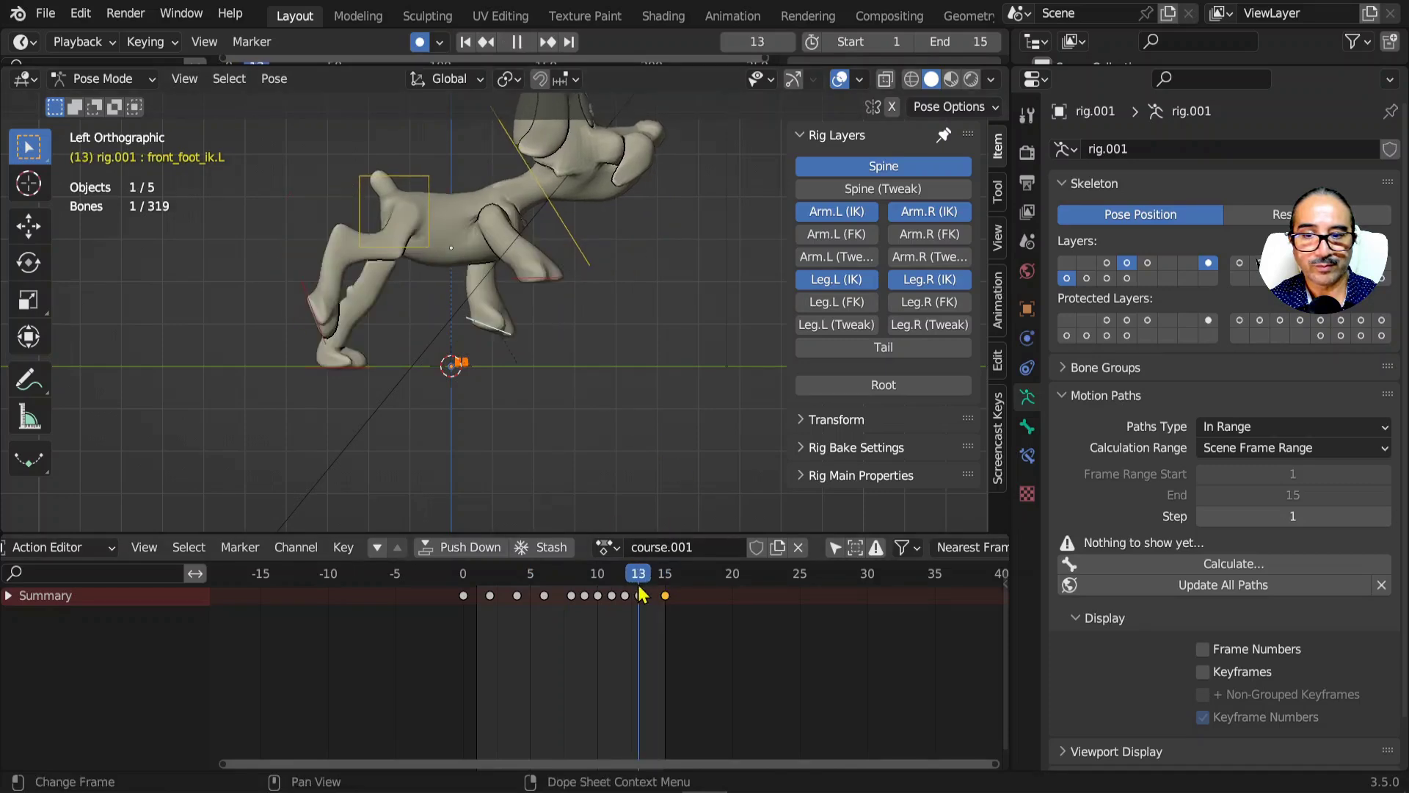
{"action": "key", "text": "g"}
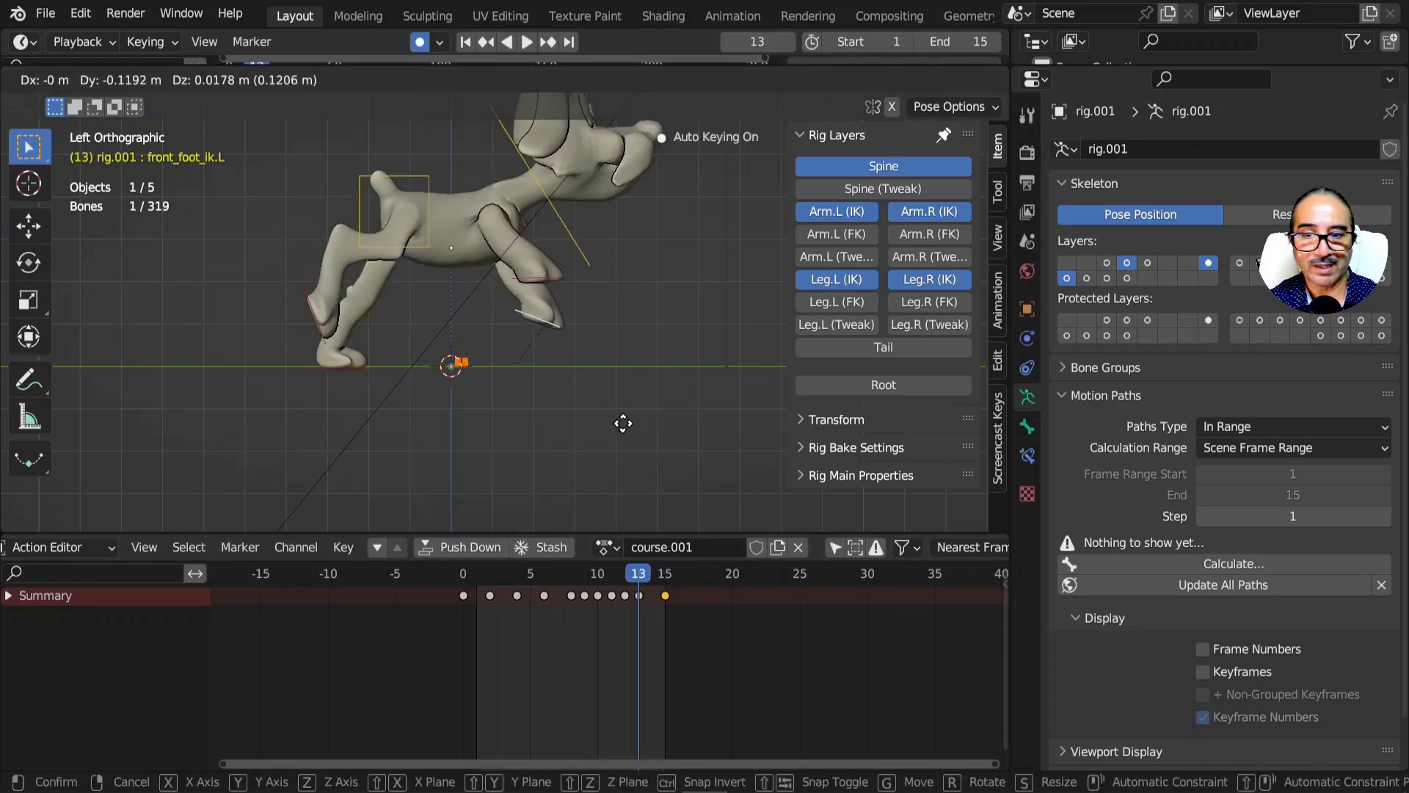
{"action": "left_click", "coordinate": [625, 417]}
{"action": "key", "text": "r"}
{"action": "left_click", "coordinate": [639, 365]}
{"action": "key", "text": "g"}
{"action": "left_click", "coordinate": [643, 415]}
- At frame 15, rotate front_foot_ik.L and lower it along the global Z axis to just above the ground line
{"action": "key", "text": "space"}
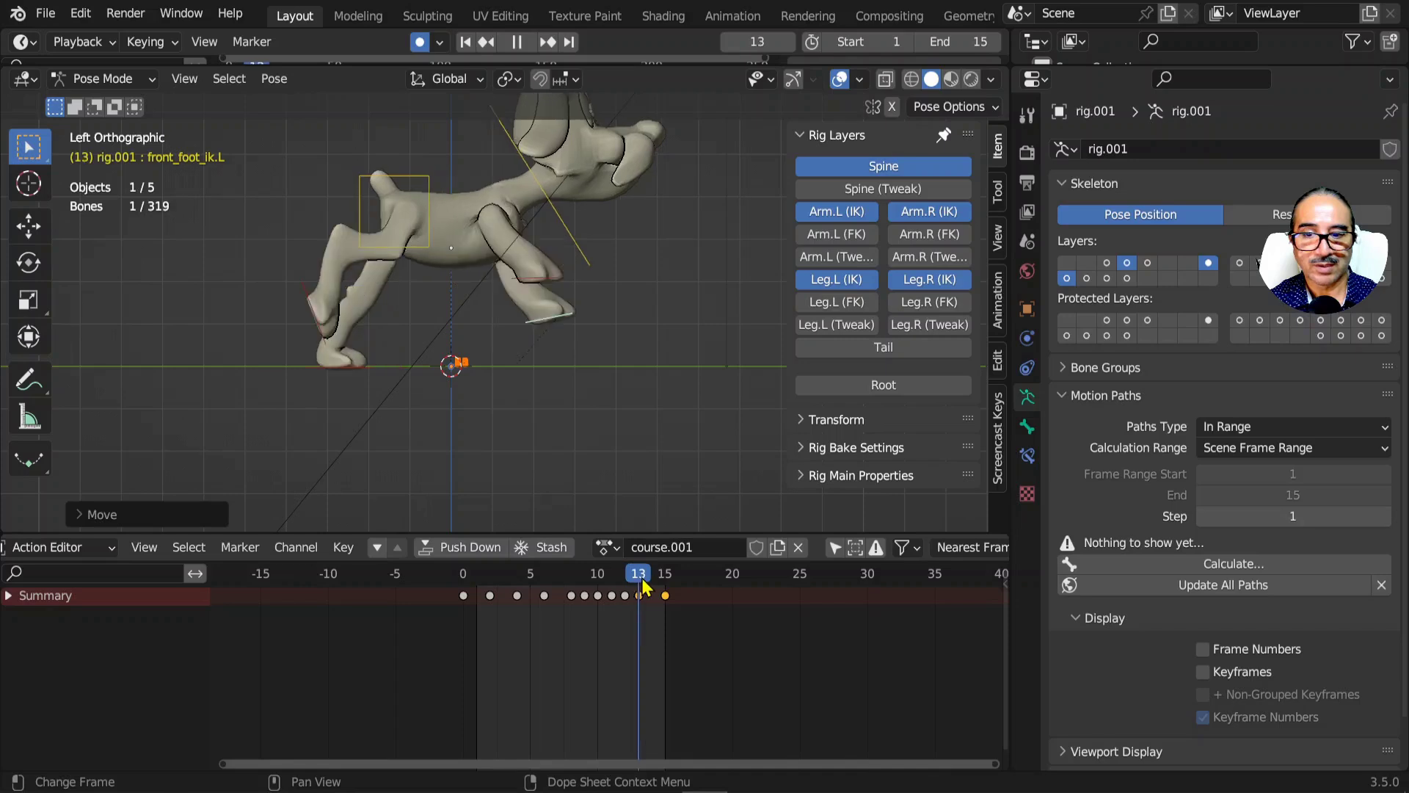
{"action": "key", "text": "space"}
{"action": "key", "text": "r"}
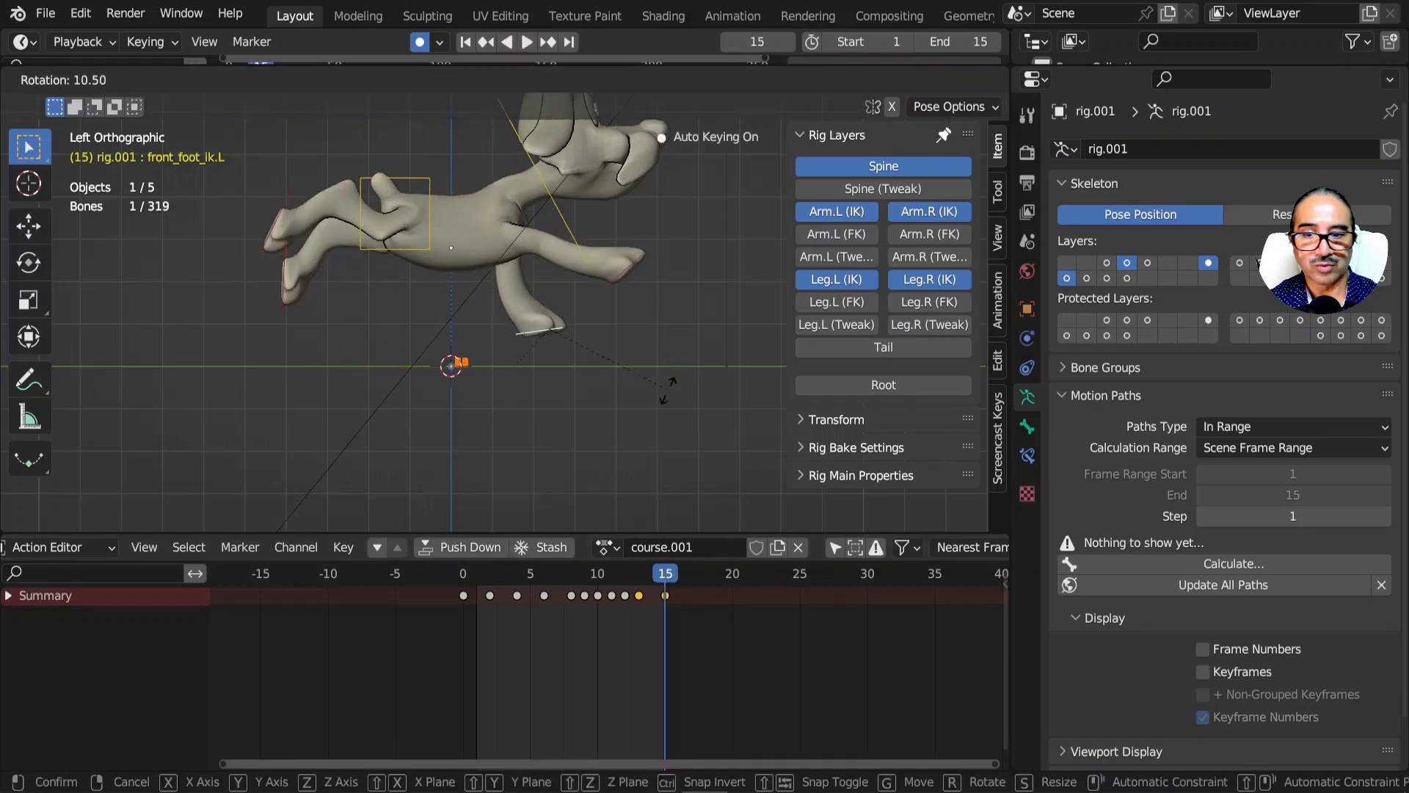
{"action": "left_click", "coordinate": [635, 431]}
{"action": "key", "text": "g"}
{"action": "key", "text": "z"}
{"action": "left_click", "coordinate": [622, 419]}
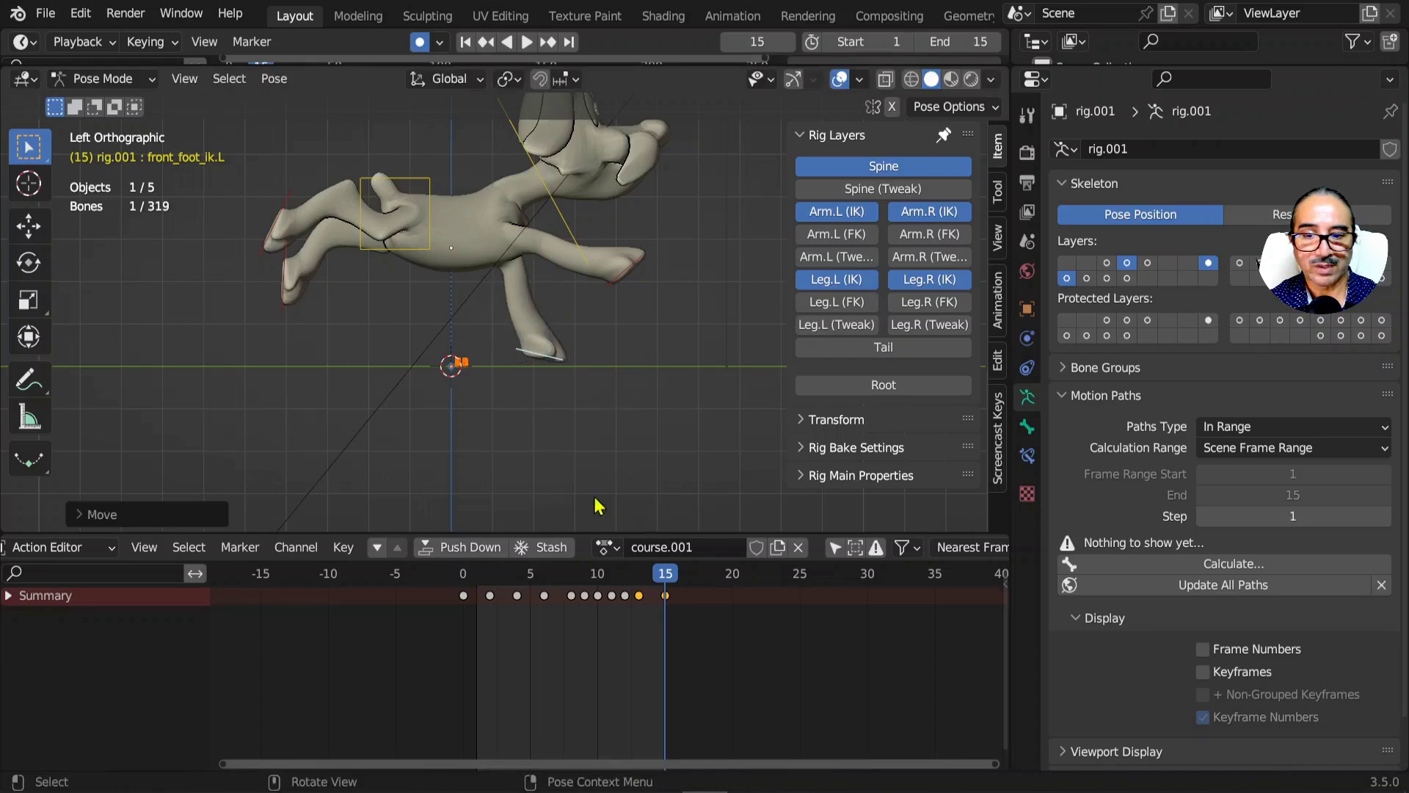
- Duplicate the front_foot_ik.L keyframes from frame 15 onto frame 0 and replay the run cycle
{"action": "left_click", "coordinate": [458, 577]}
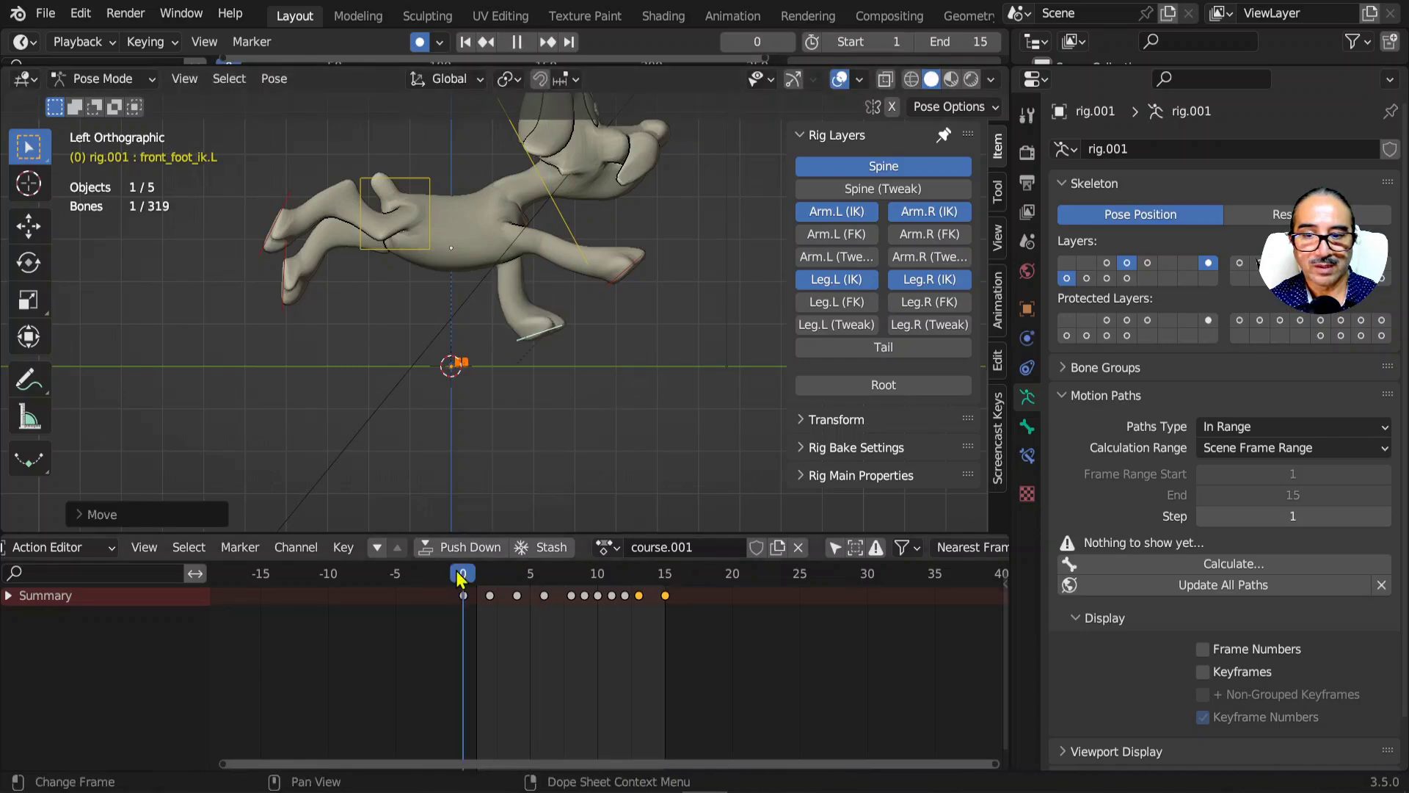
{"action": "left_click", "coordinate": [659, 580]}
{"action": "left_click", "coordinate": [671, 599]}
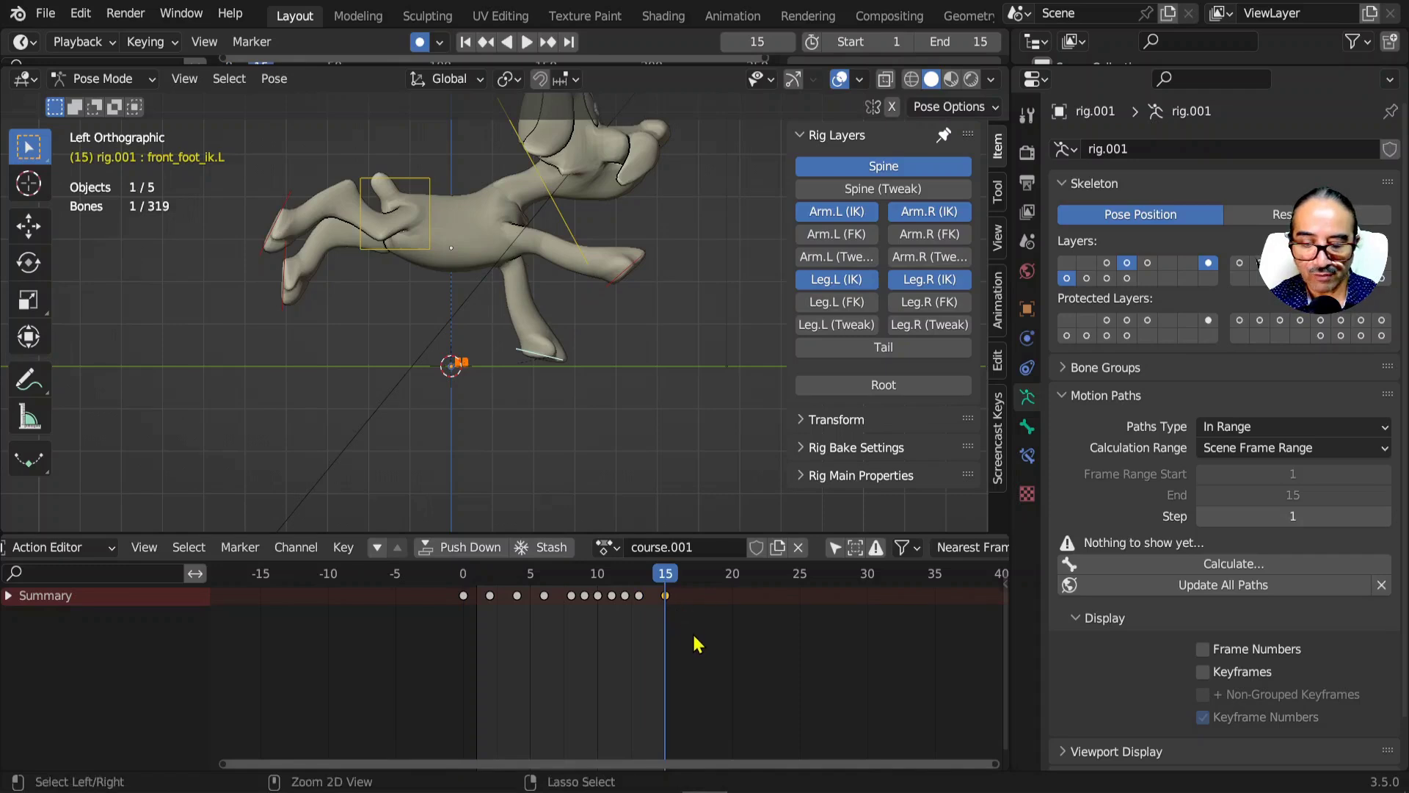
{"action": "key", "text": "g"}
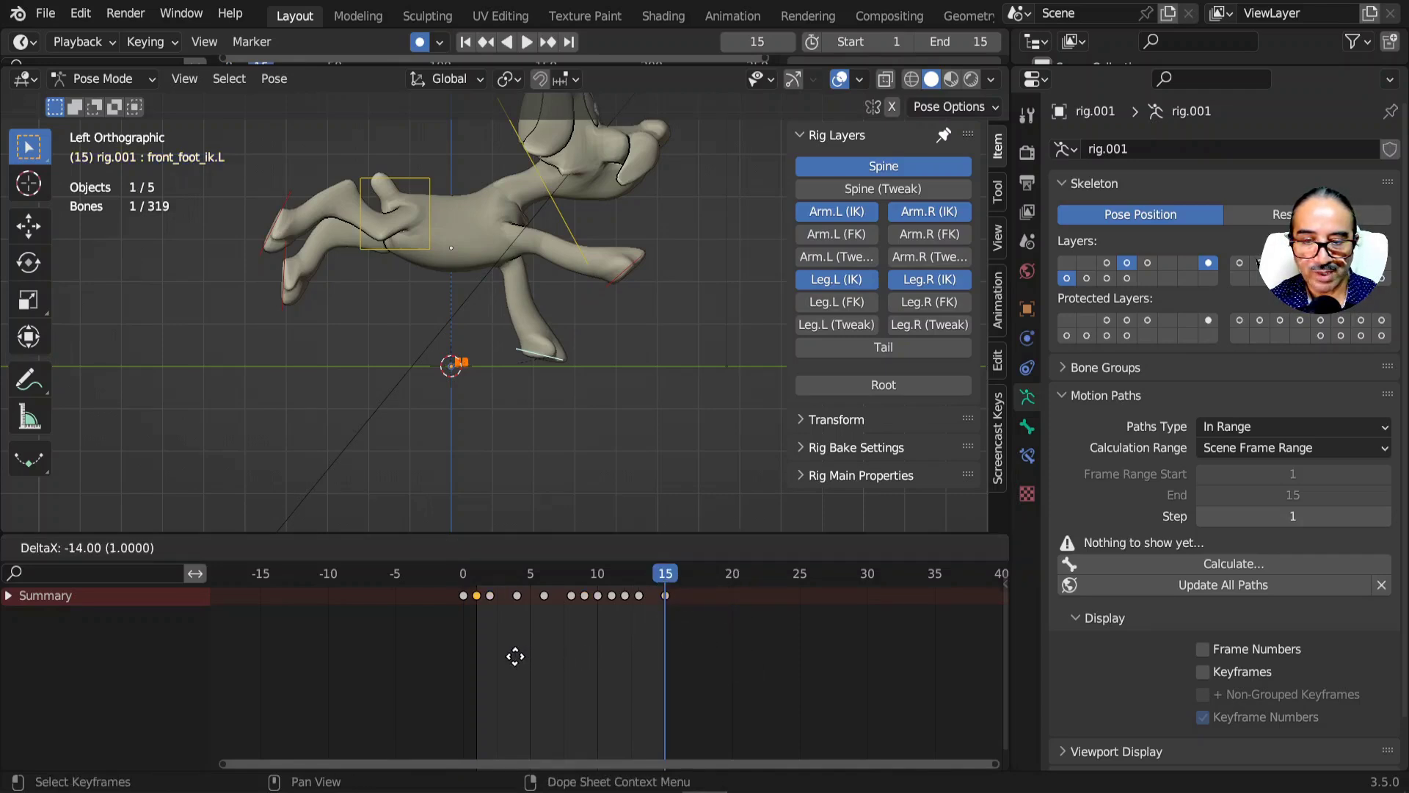
{"action": "left_click", "coordinate": [507, 656]}
{"action": "left_click", "coordinate": [463, 576]}
{"action": "key", "text": "space"}
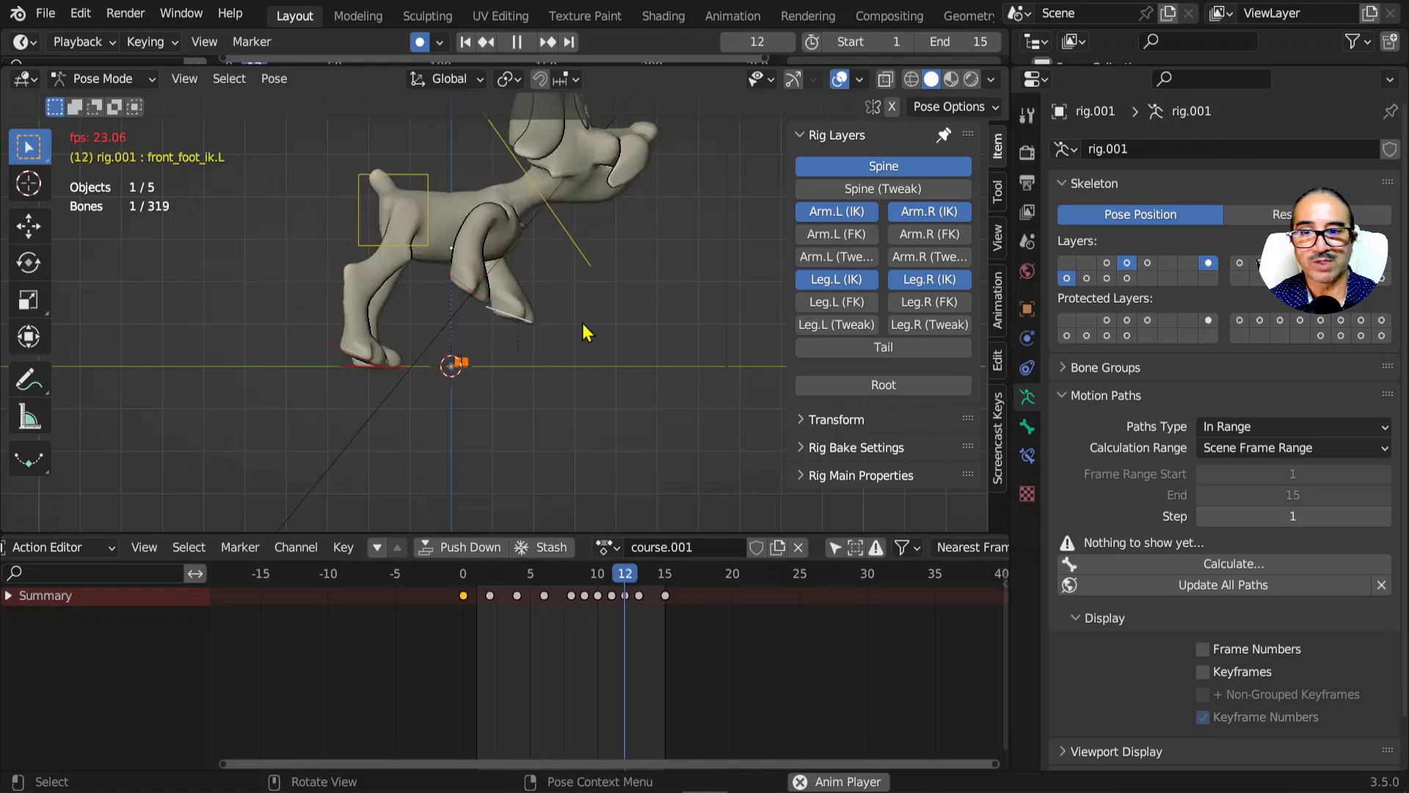
{"action": "scroll", "coordinate": [621, 382], "scroll_direction": "down", "scroll_amount": 3}
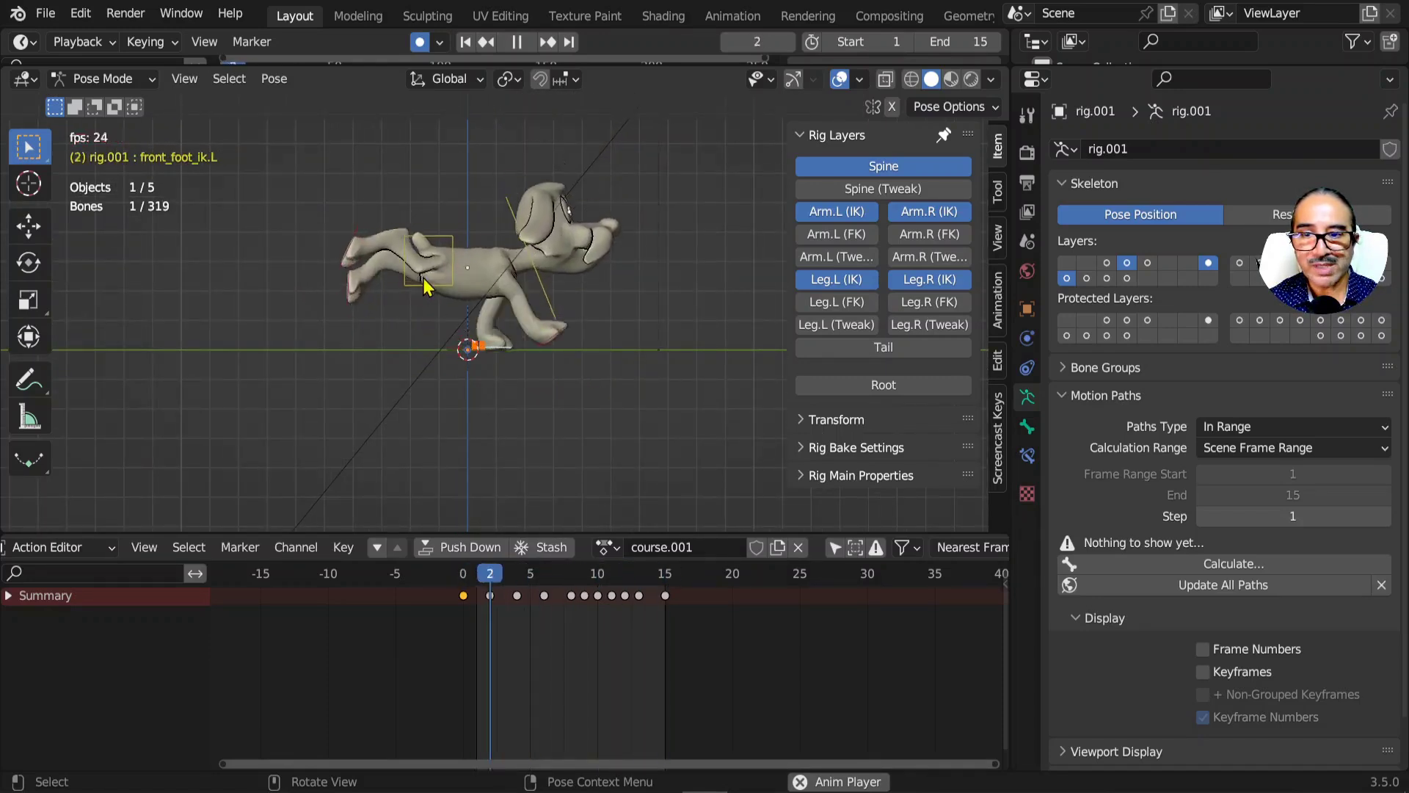
{"action": "key", "text": "space"}
- Select the torso control at frame 2 and lower it along the global Z axis
{"action": "left_click_drag", "start_coordinate": [450, 592], "coordinate": [490, 594]}
{"action": "key", "text": "space"}
{"action": "key", "text": "space"}
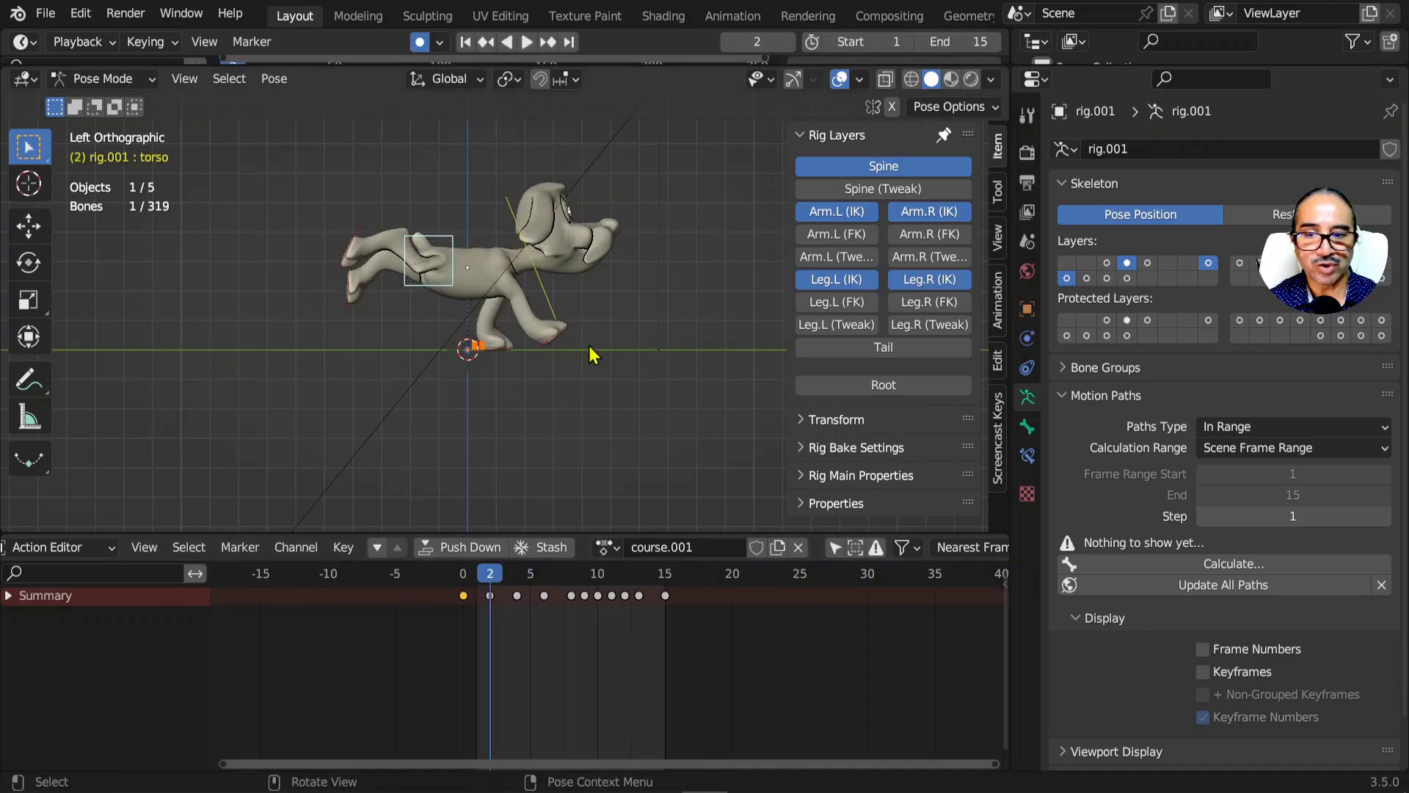
{"action": "key", "text": "g"}
{"action": "key", "text": "z"}
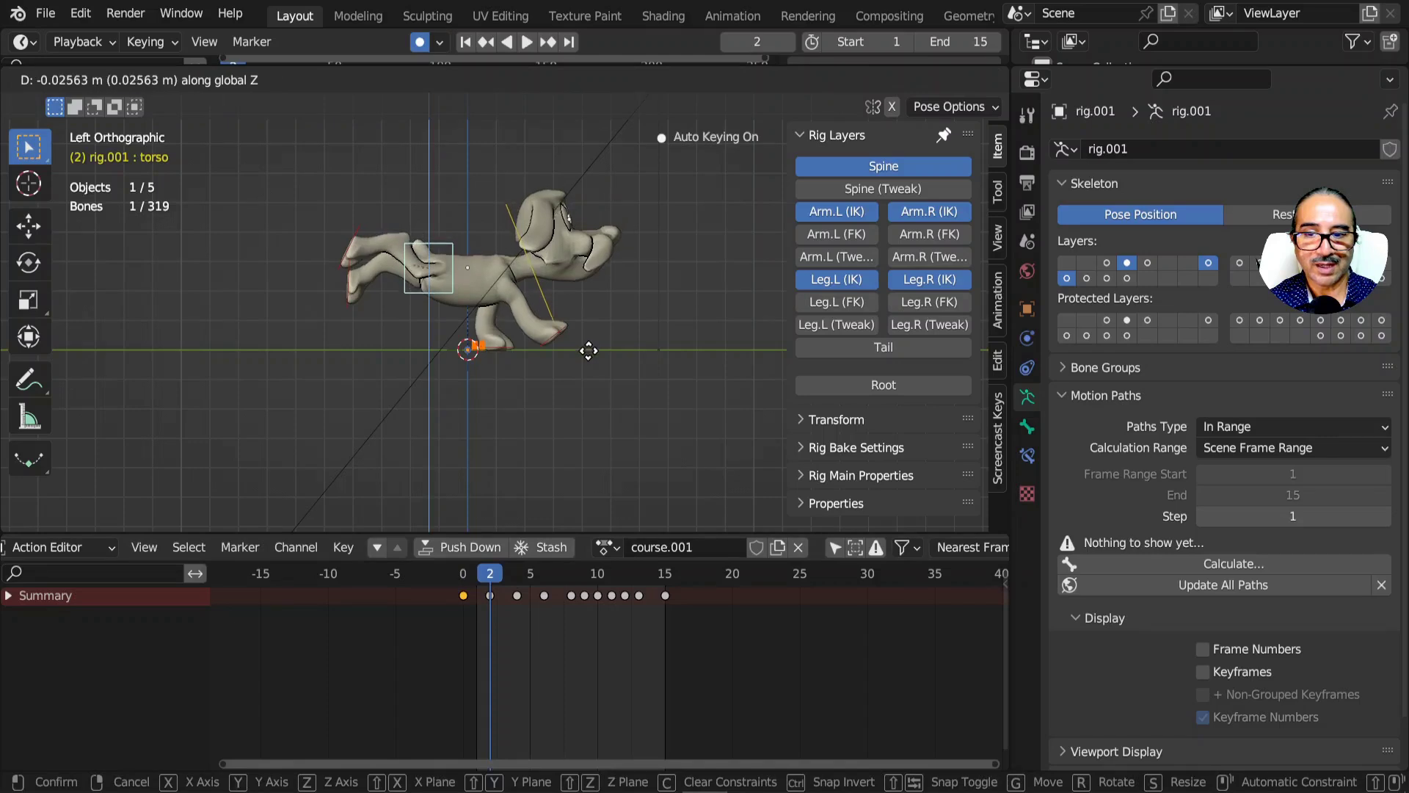
{"action": "right_click", "coordinate": [588, 327]}
{"action": "key", "text": "g"}
{"action": "key", "text": "z"}
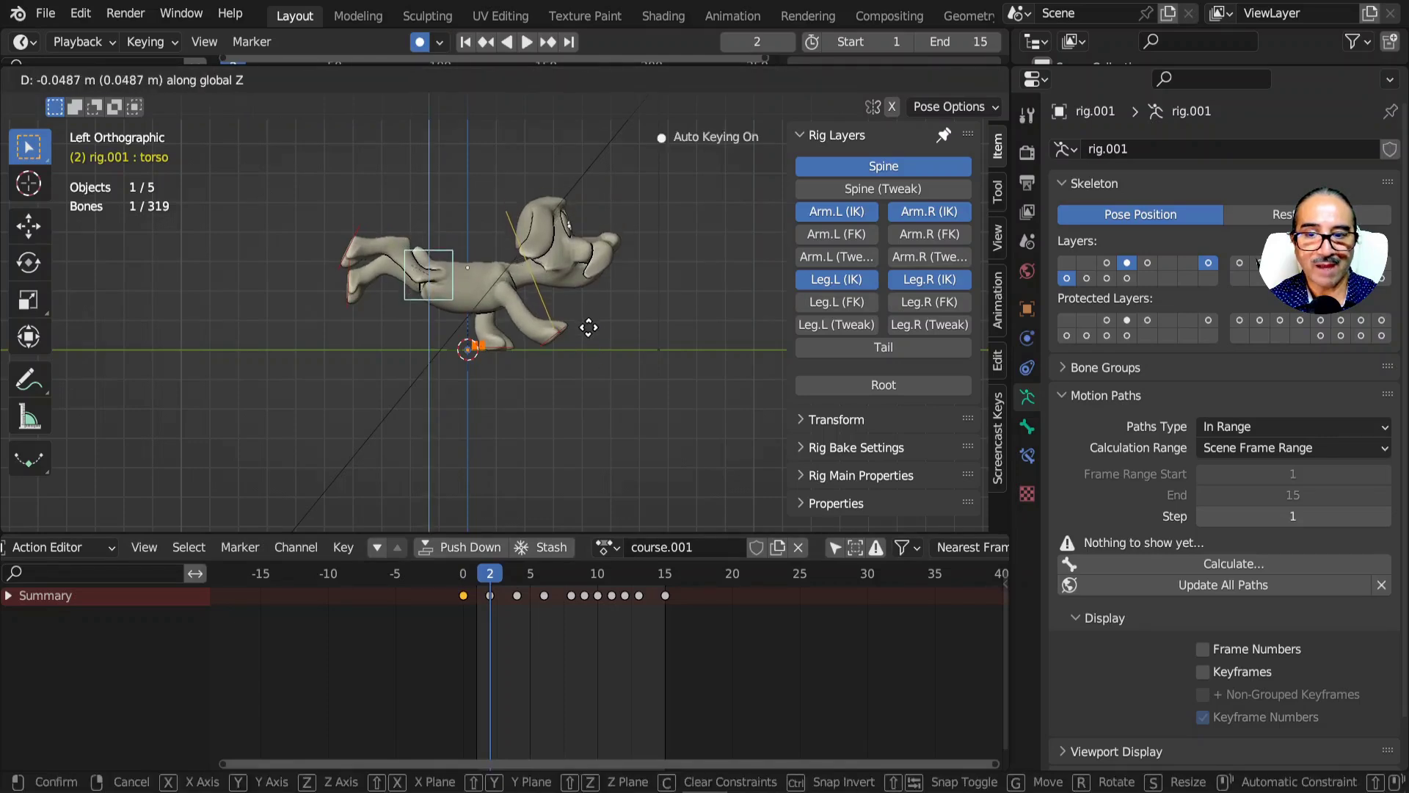
{"action": "left_click", "coordinate": [580, 394]}
- Adjust the torso's height along the global Z axis at frame 4 so the body sits low over the front feet
{"action": "key", "text": "space"}
{"action": "left_click_drag", "start_coordinate": [498, 577], "coordinate": [517, 585]}
{"action": "key", "text": "g"}
{"action": "key", "text": "z"}
{"action": "left_click", "coordinate": [582, 390]}
{"action": "key", "text": "g"}
{"action": "key", "text": "z"}
{"action": "left_click", "coordinate": [599, 417]}
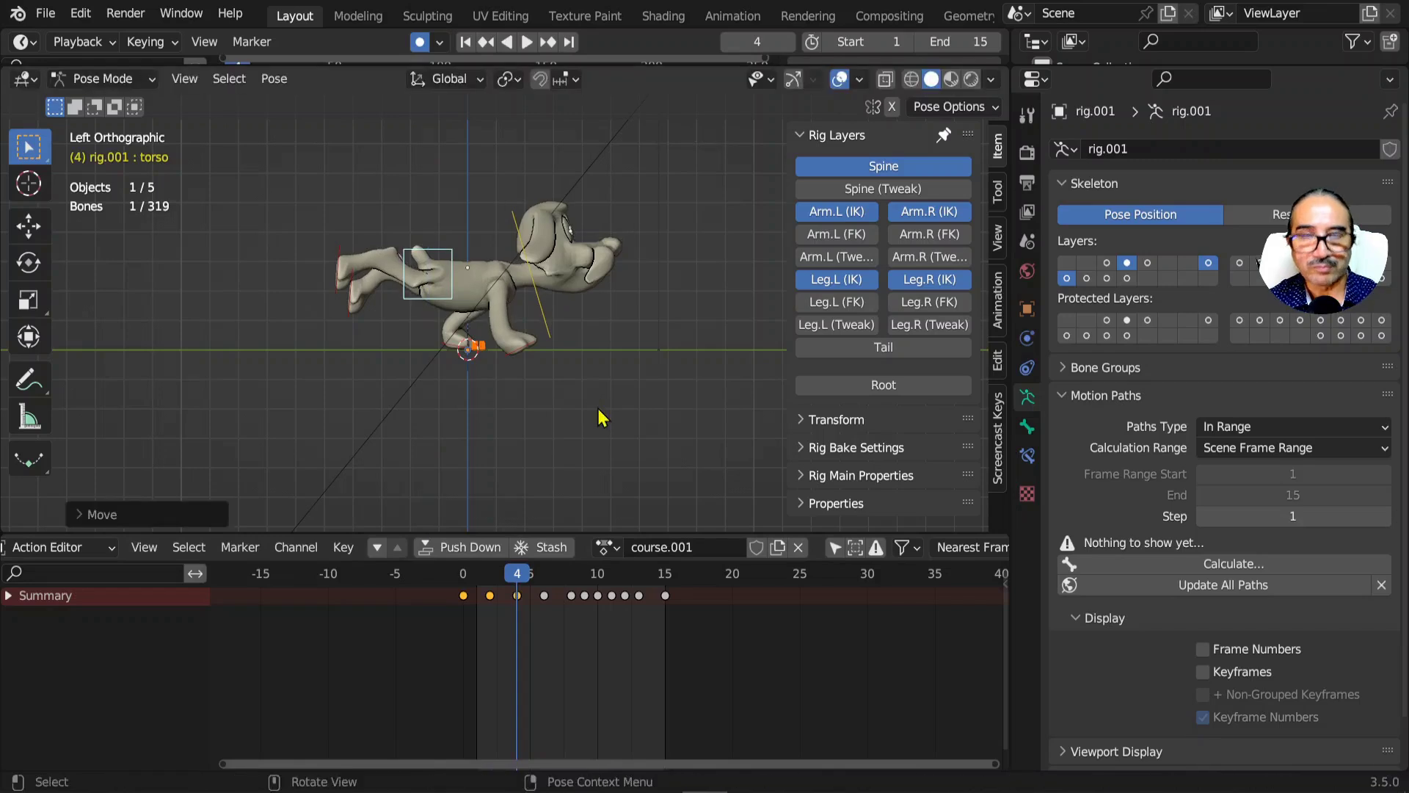
- Raise the torso about 0.023 m along the global Z axis at frame 6 and replay the cycle
{"action": "key", "text": "space"}
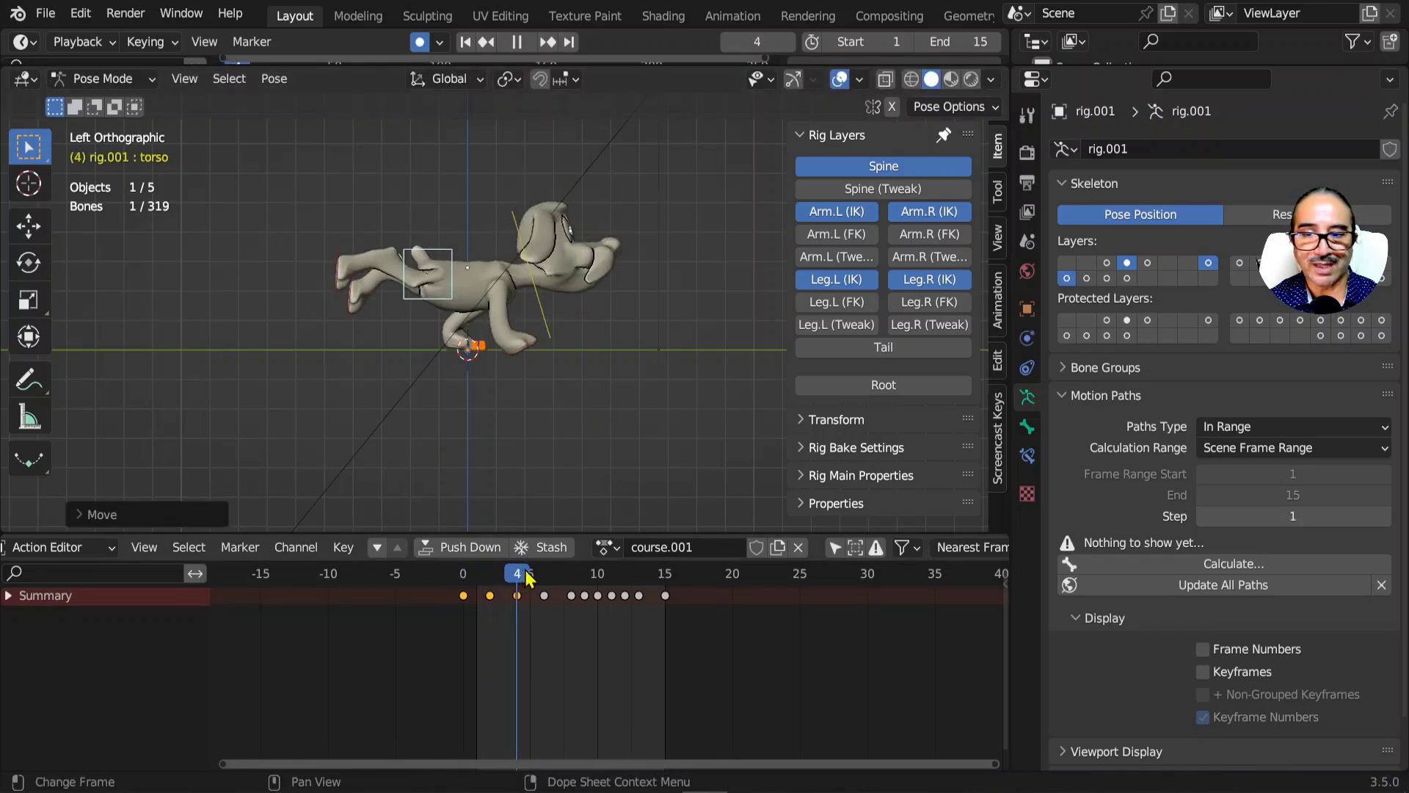
{"action": "key", "text": "space"}
{"action": "key", "text": "g"}
{"action": "key", "text": "z"}
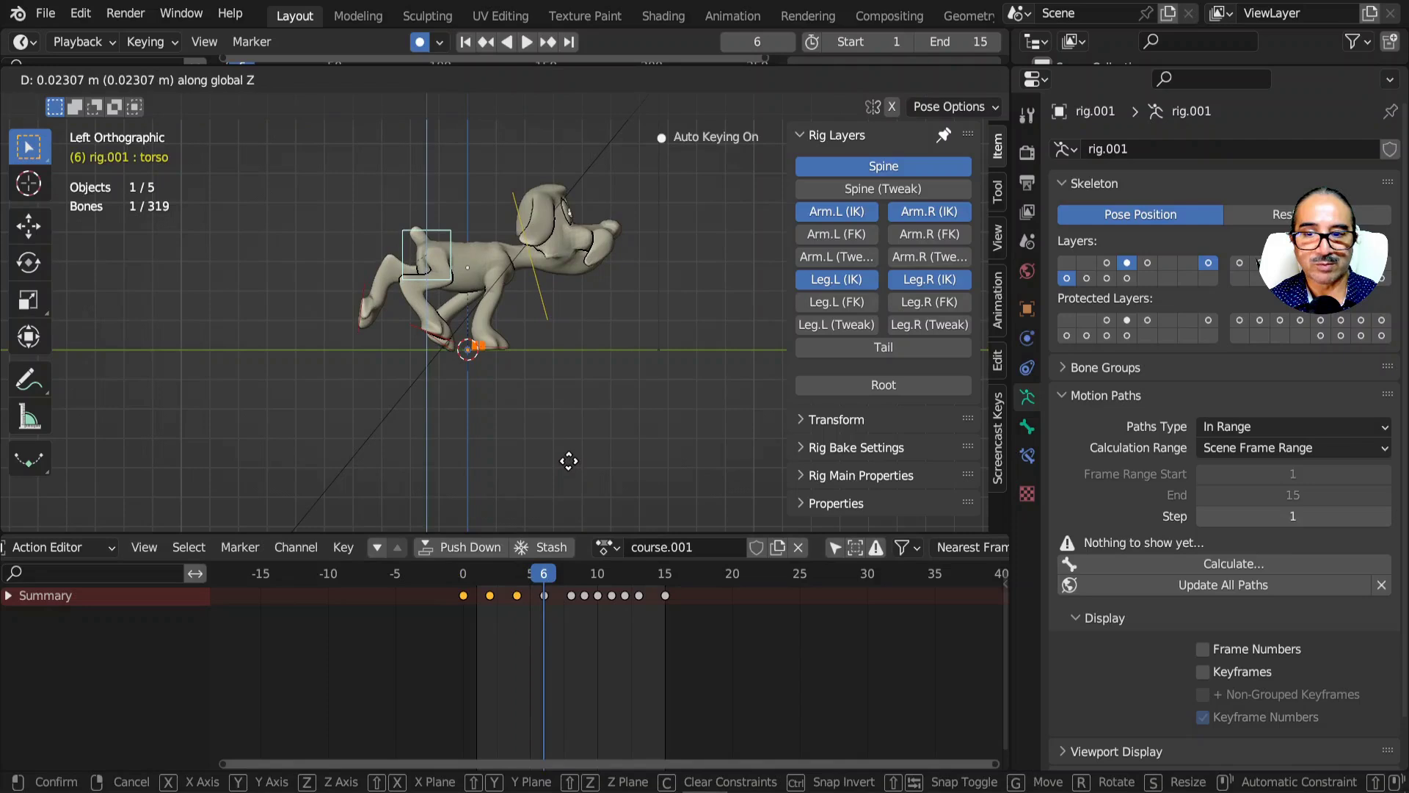
{"action": "left_click", "coordinate": [569, 461]}
{"action": "key", "text": "space"}
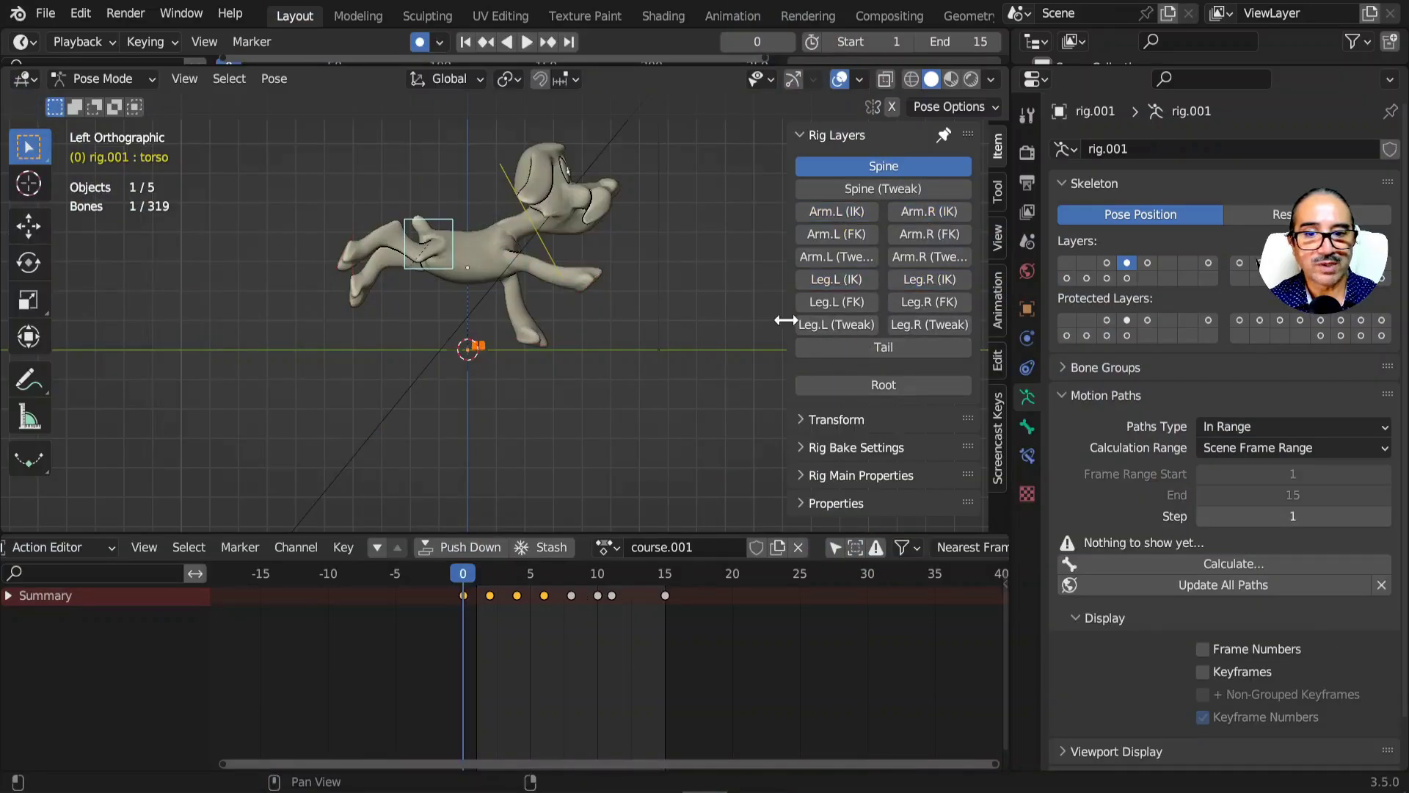
- Show only the Spine (Tweak) rig layer and view the dog from the right orthographic side at frame 0
{"action": "left_click", "coordinate": [850, 258]}
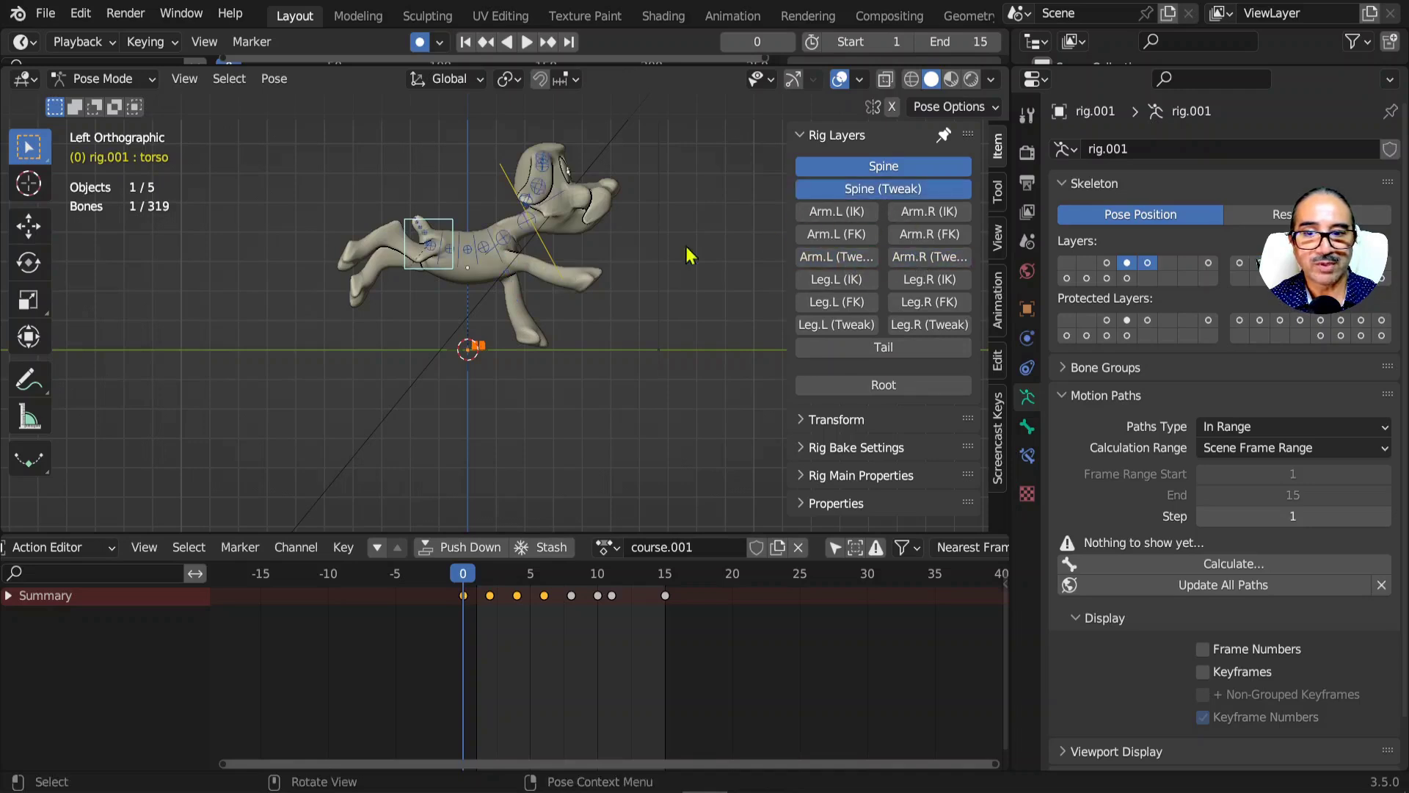
{"action": "left_click", "coordinate": [912, 166]}
{"action": "scroll", "coordinate": [567, 297], "scroll_direction": "up", "scroll_amount": 2}
{"action": "key", "text": "KP_3"}
{"action": "middle_click_drag", "start_coordinate": [566, 290], "coordinate": [542, 413], "text": "shift"}
{"action": "key", "text": "space"}
{"action": "mouse_move", "coordinate": [482, 580]}
{"action": "left_mouse_down"}
{"action": "mouse_move", "coordinate": [532, 580]}
{"action": "mouse_move", "coordinate": [466, 579]}
{"action": "mouse_move", "coordinate": [664, 580]}
{"action": "mouse_move", "coordinate": [463, 580]}
{"action": "left_mouse_up"}
{"action": "key", "text": "space"}
{"action": "middle_click_drag", "start_coordinate": [596, 423], "coordinate": [543, 380], "text": "shift"}
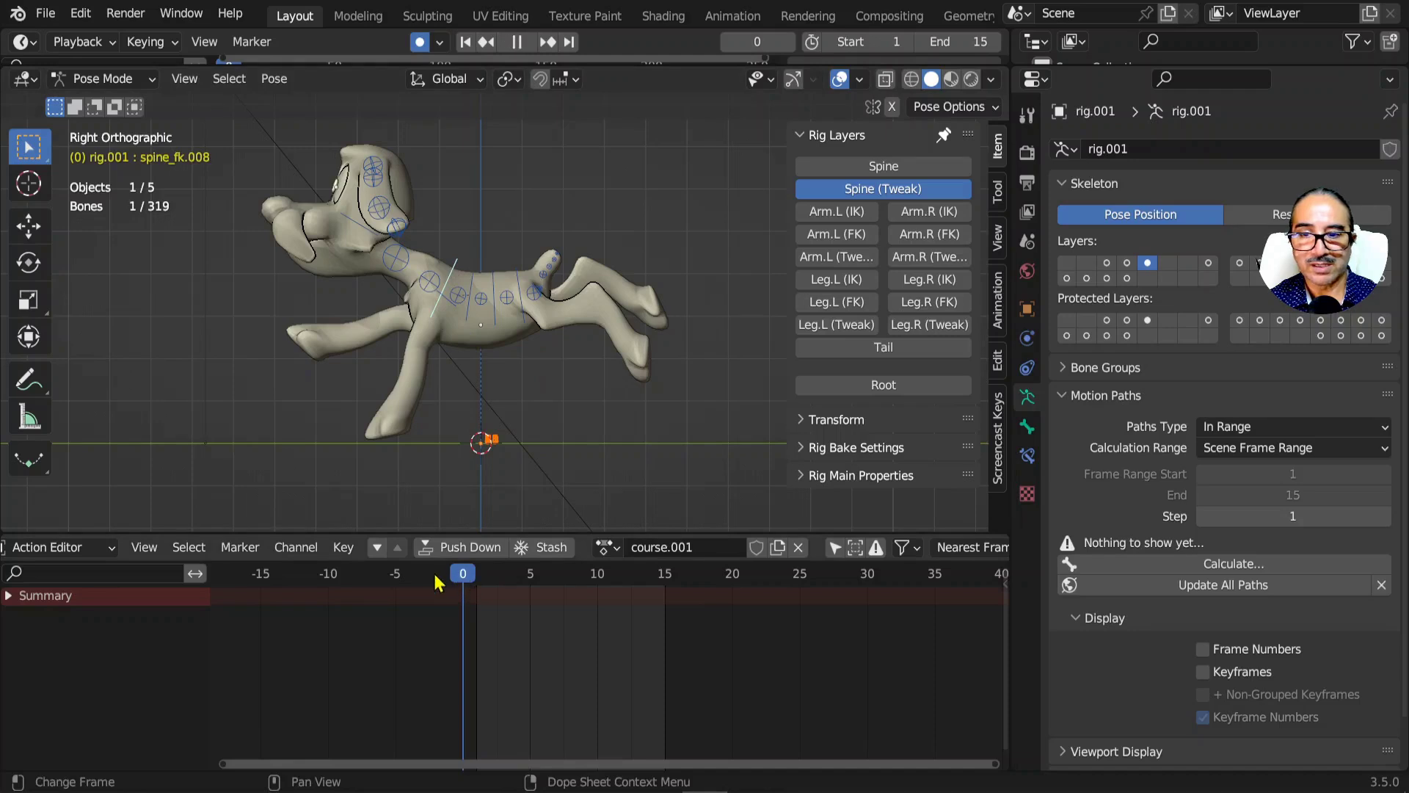
- Select the five spine FK bones along the dog's back and hide all other bones
{"action": "key", "text": "Escape"}
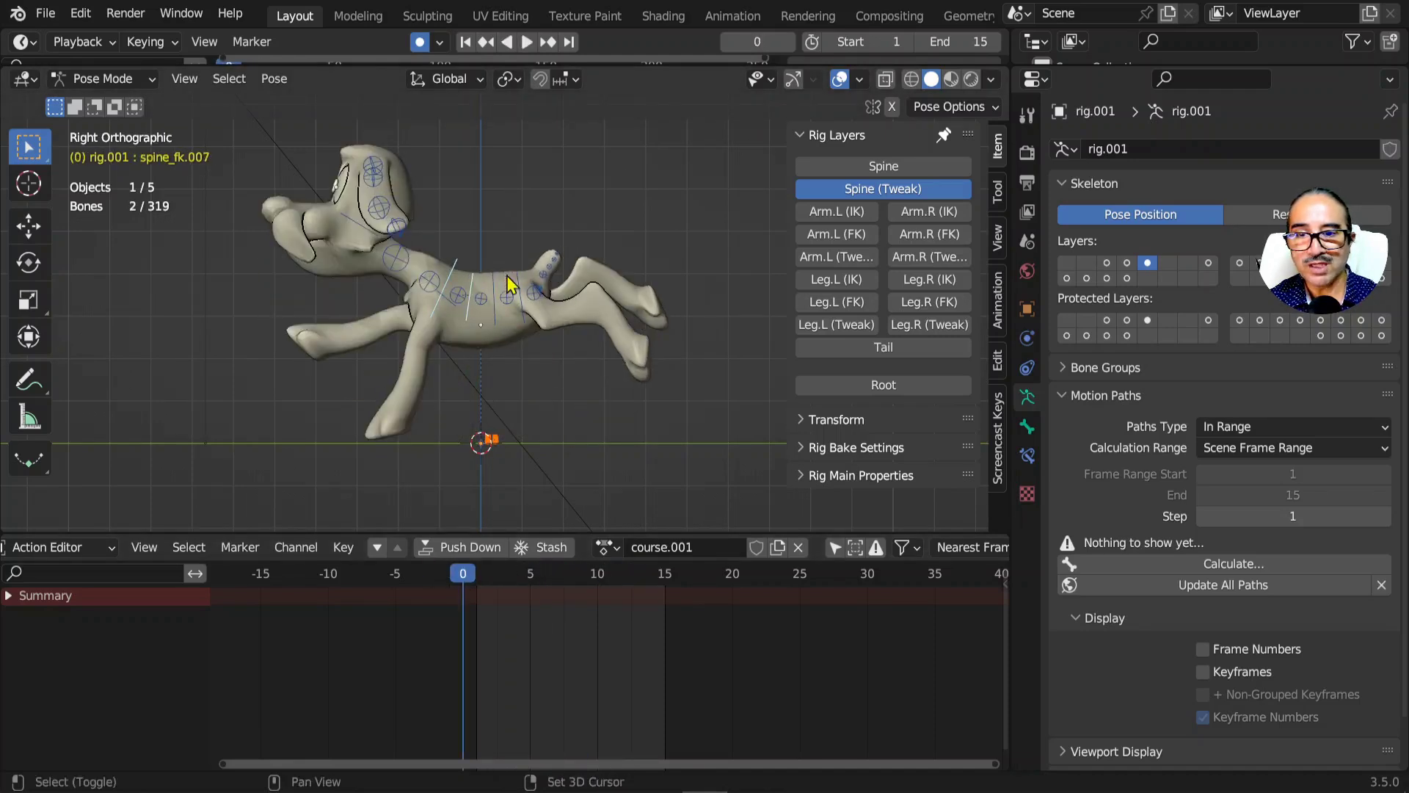
{"action": "left_click", "coordinate": [546, 307], "text": "shift"}
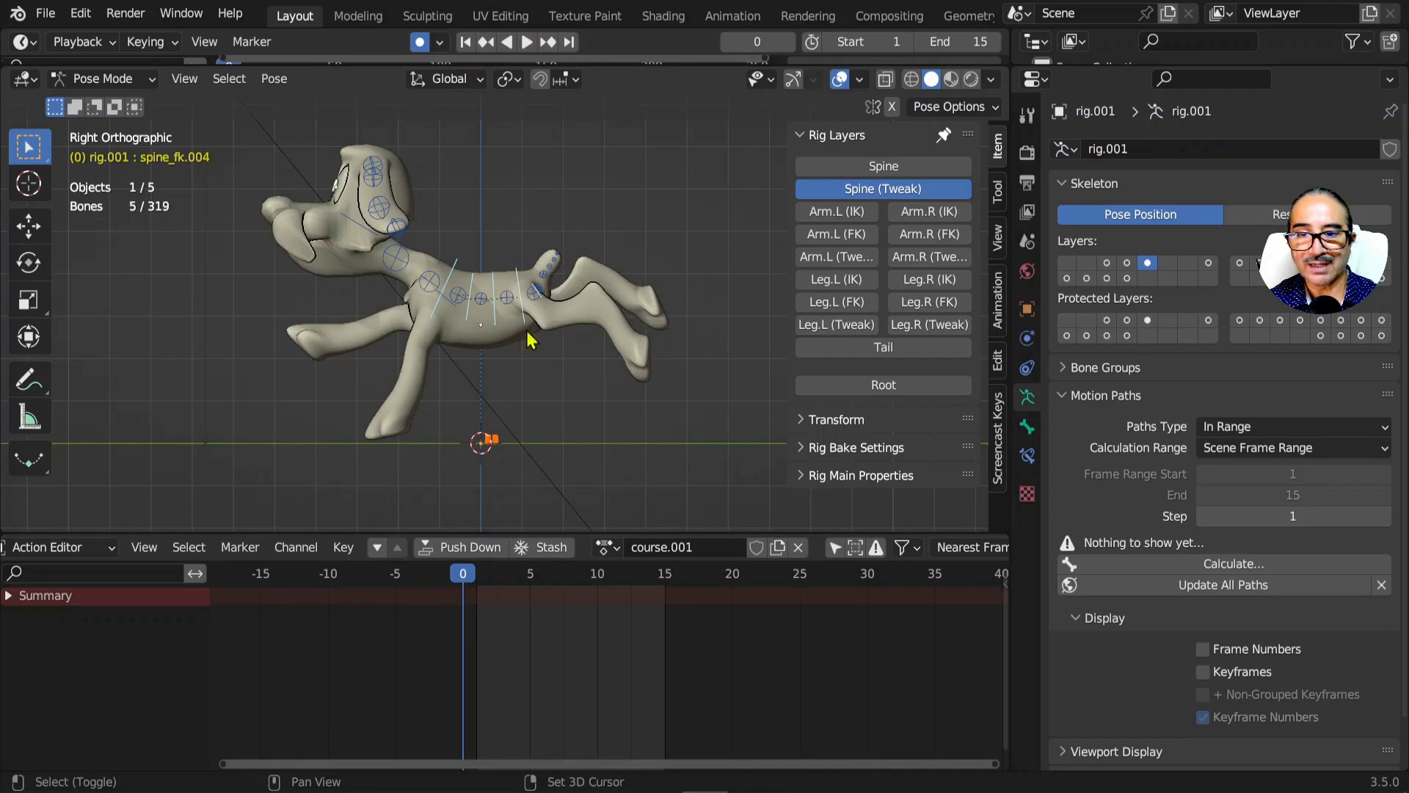
{"action": "scroll", "coordinate": [518, 315], "scroll_direction": "up", "scroll_amount": 2}
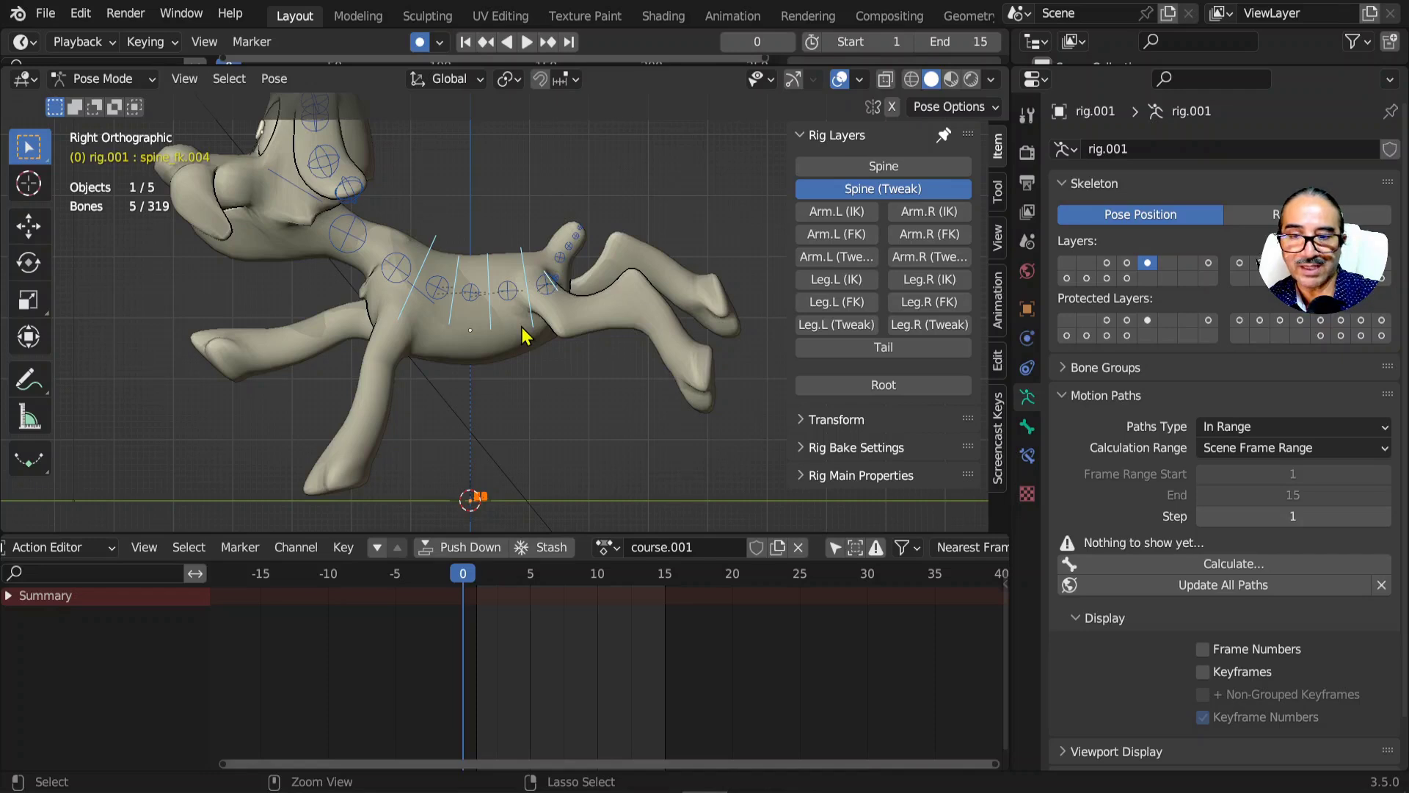
{"action": "key", "text": "ctrl+i"}
{"action": "key", "text": "h"}
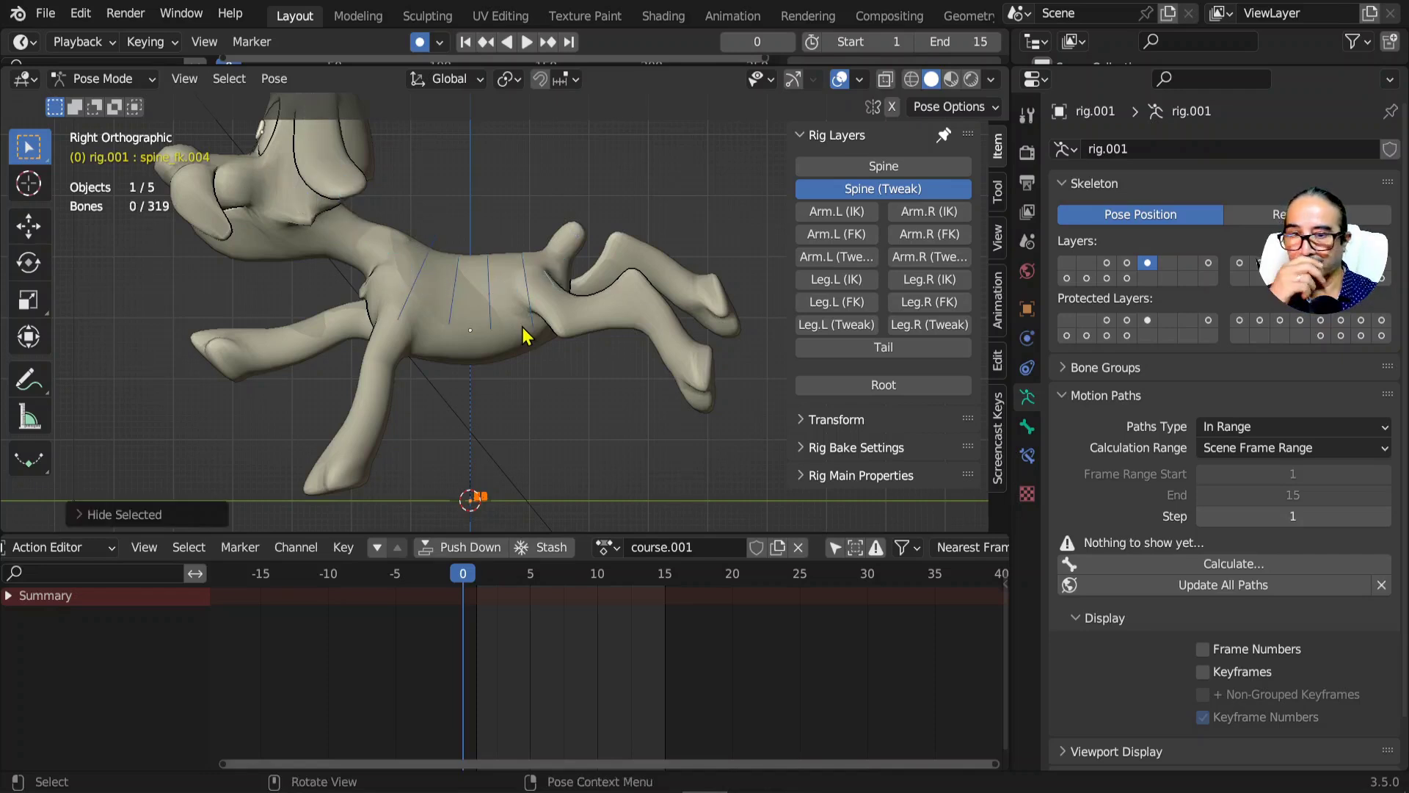
- Select all five spine FK bones and insert rotation keyframes for them at frame 0
{"action": "left_click", "coordinate": [415, 281]}
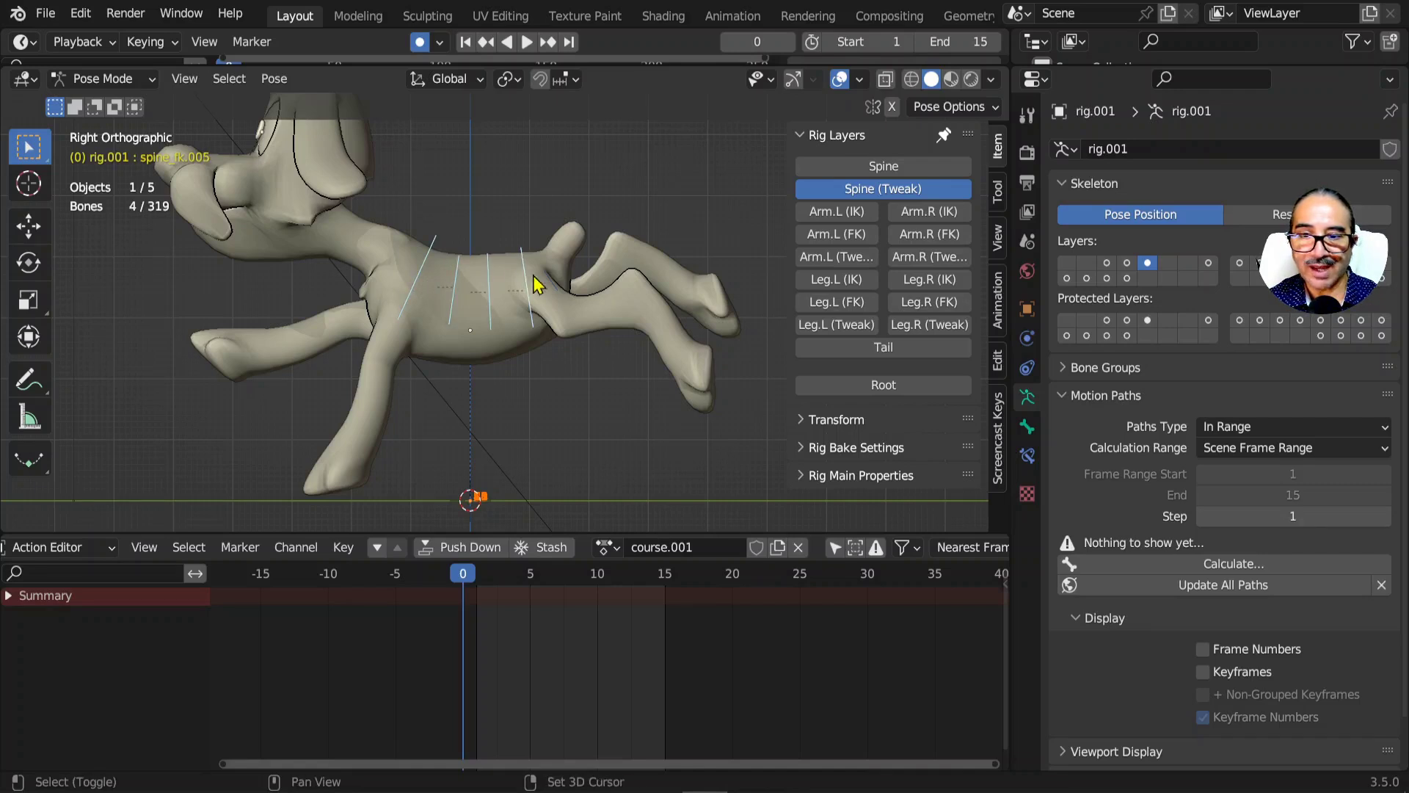
{"action": "key", "text": "k"}
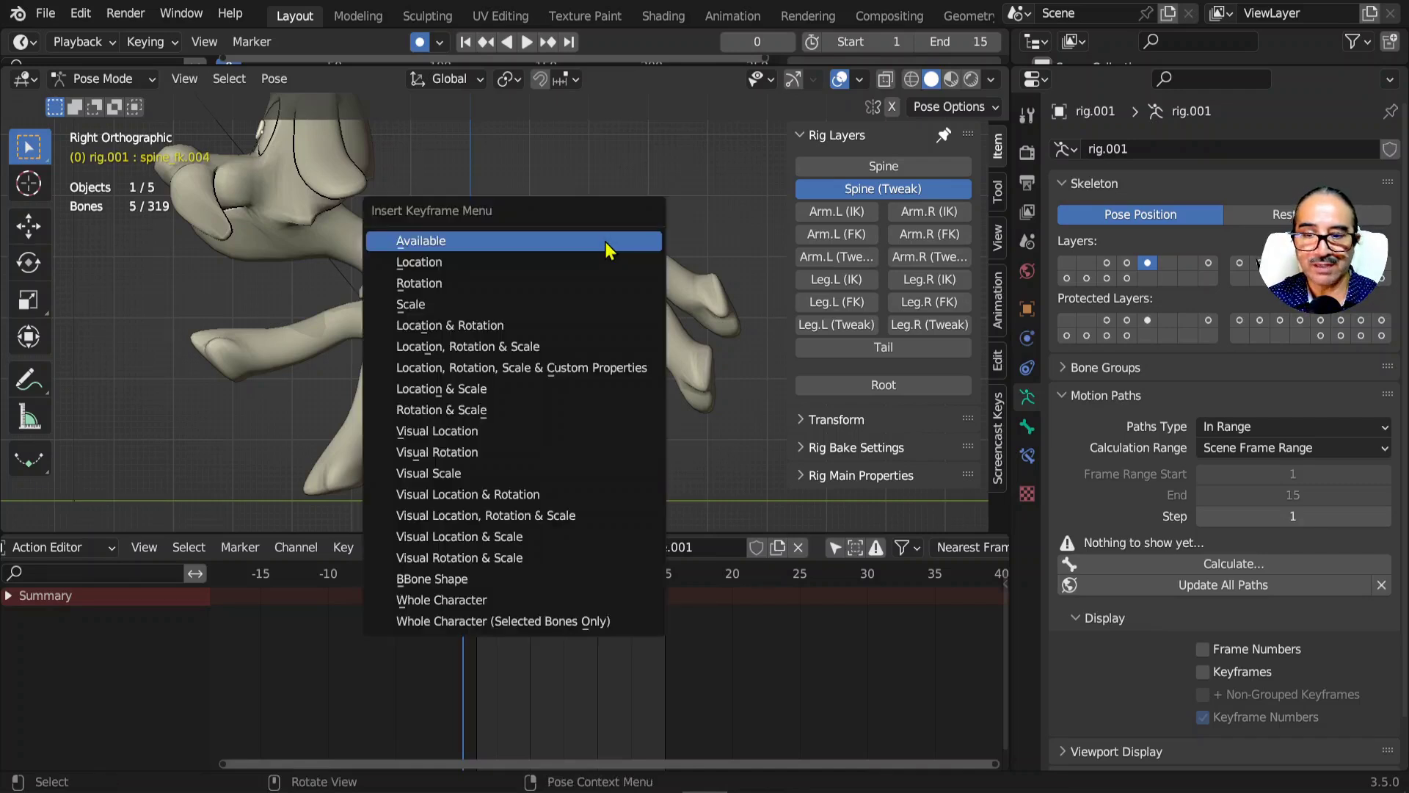
{"action": "left_click", "coordinate": [432, 287]}
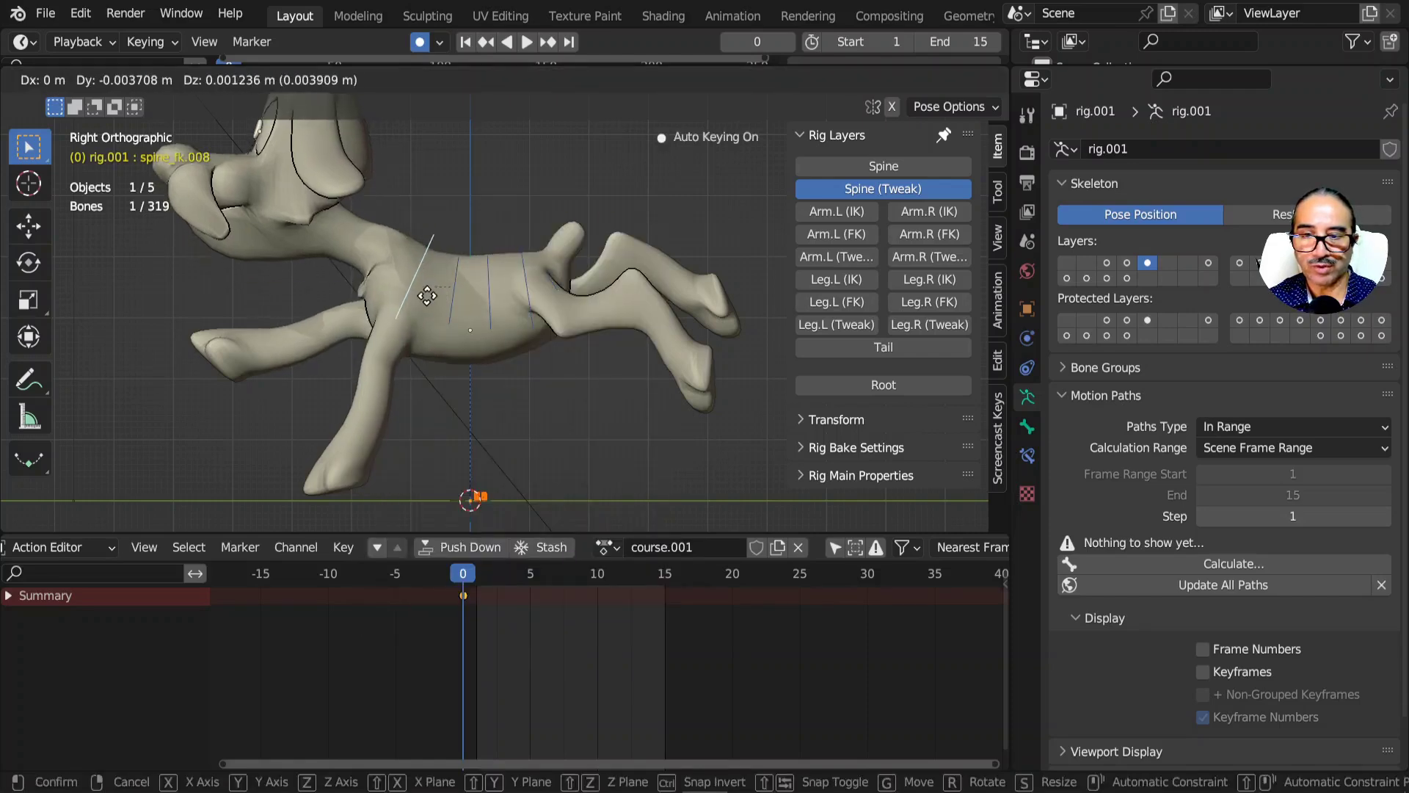
{"action": "key", "text": "a"}
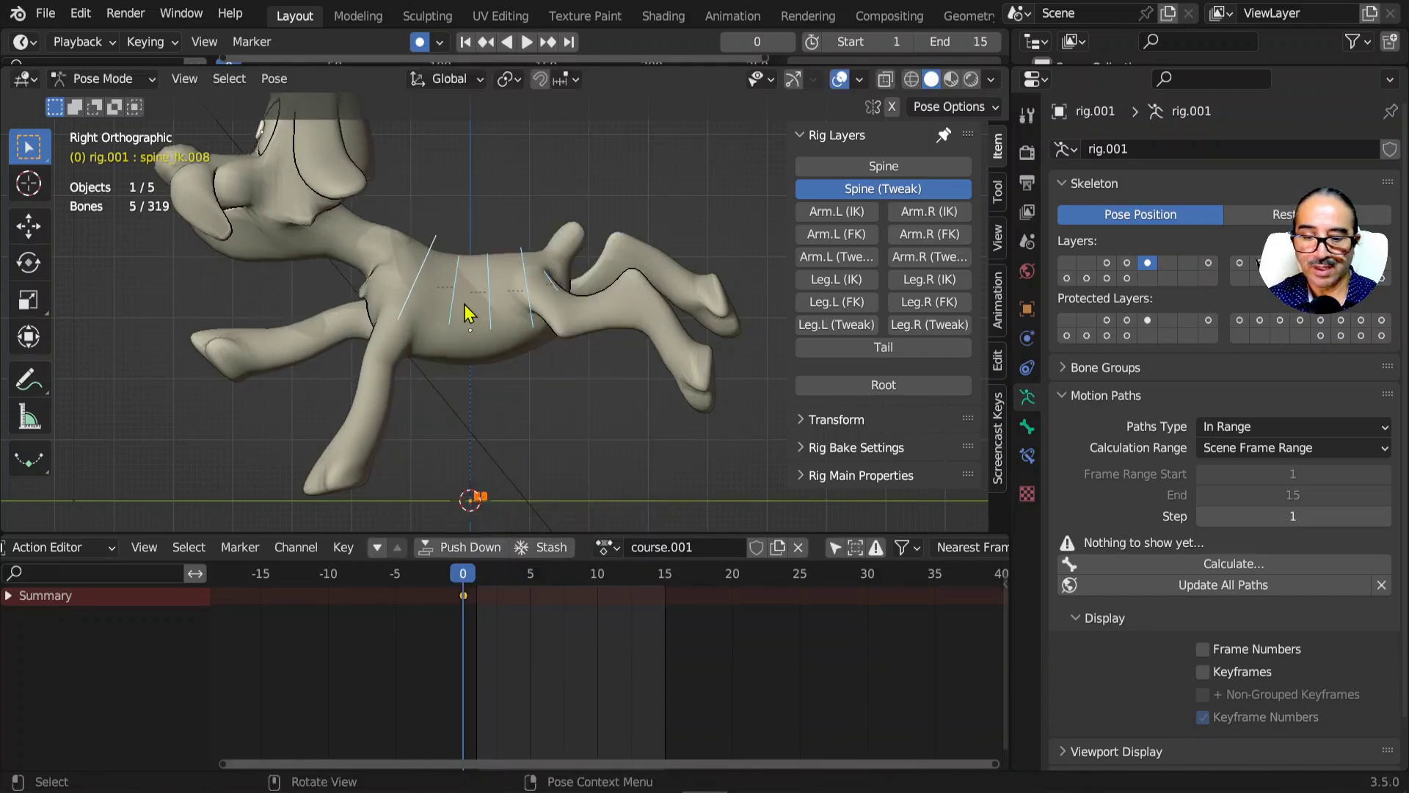
{"action": "key", "text": "k"}
{"action": "left_click", "coordinate": [367, 343]}
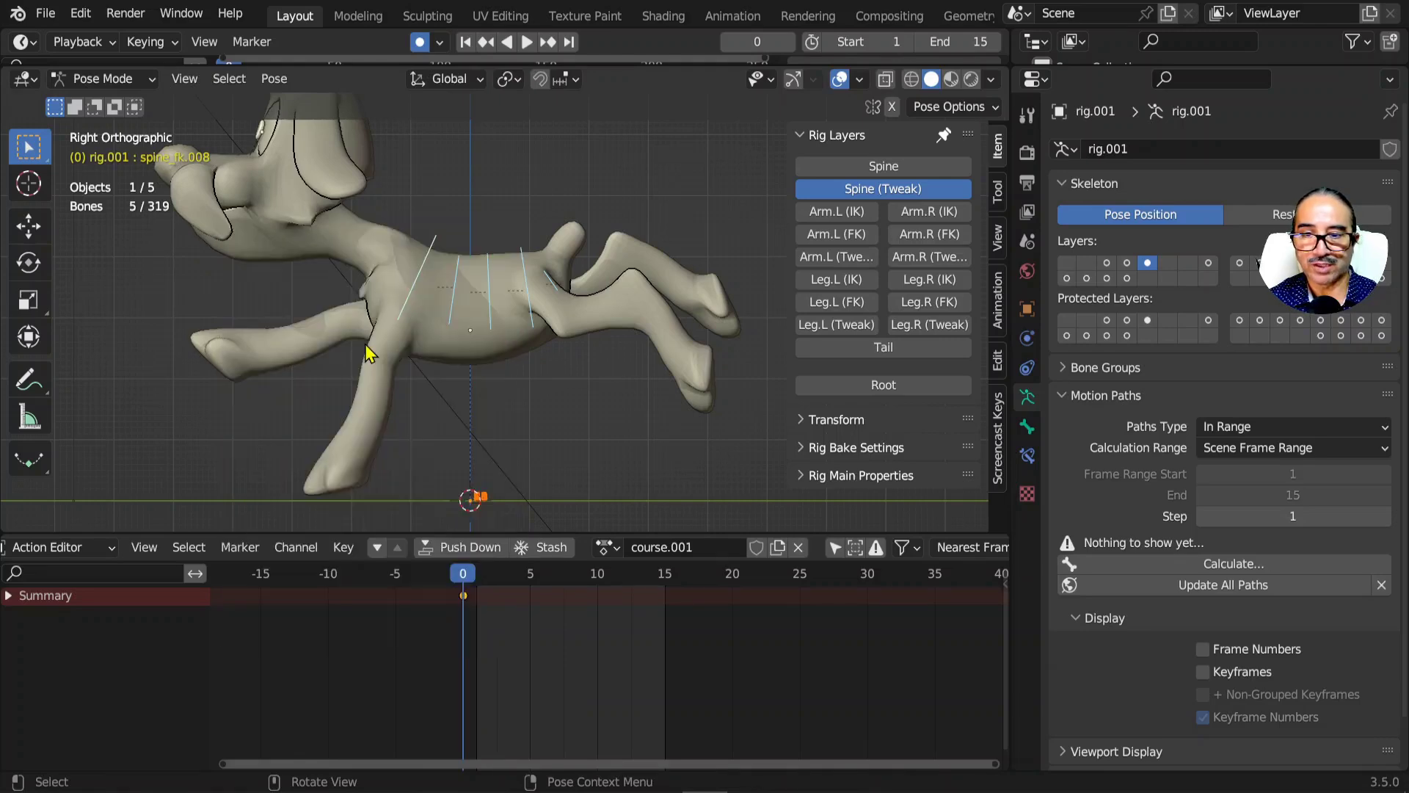
- At frame 3, rotate the spine_fk.007 bone so the dog's hips and tail tilt upward
{"action": "key", "text": "space"}
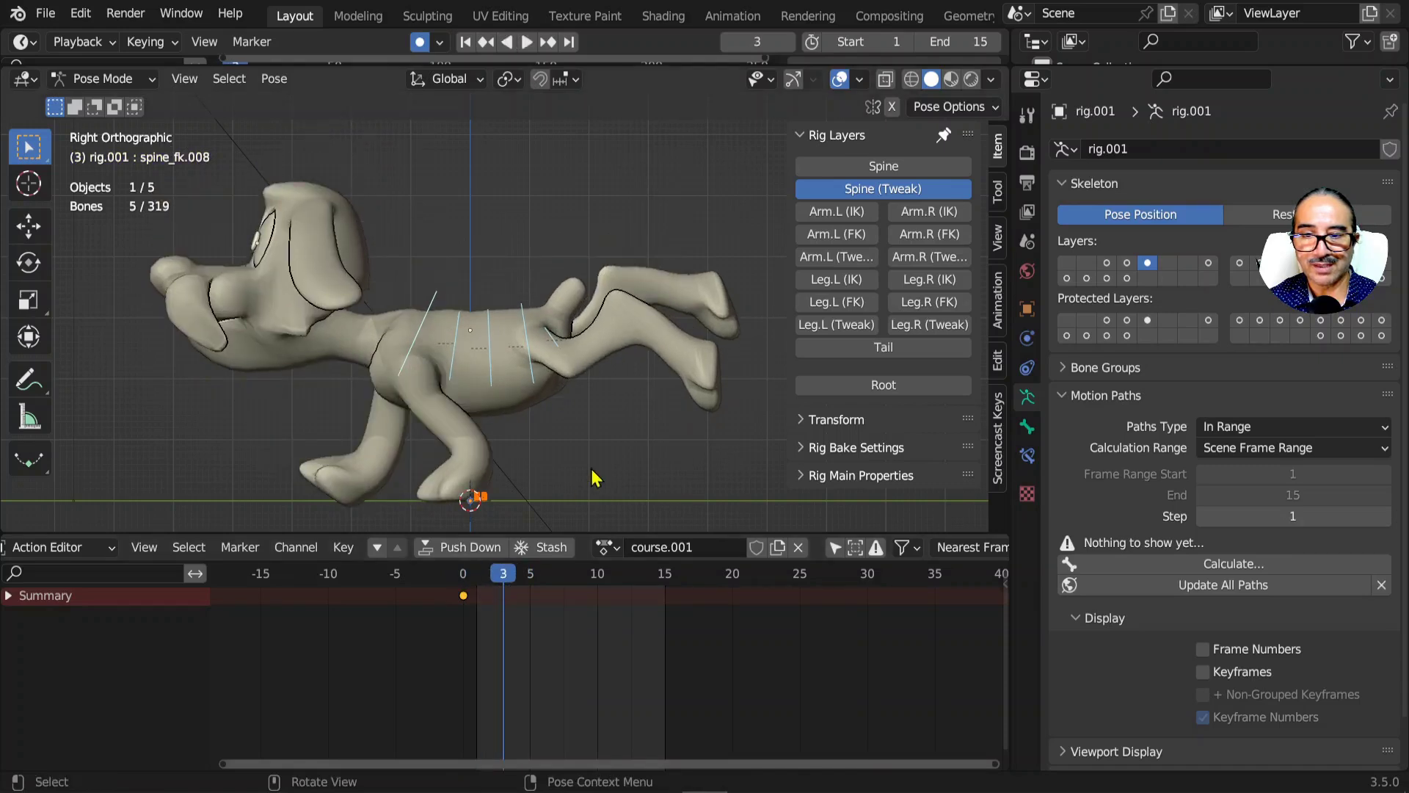
{"action": "key", "text": "r"}
{"action": "key", "text": "Escape"}
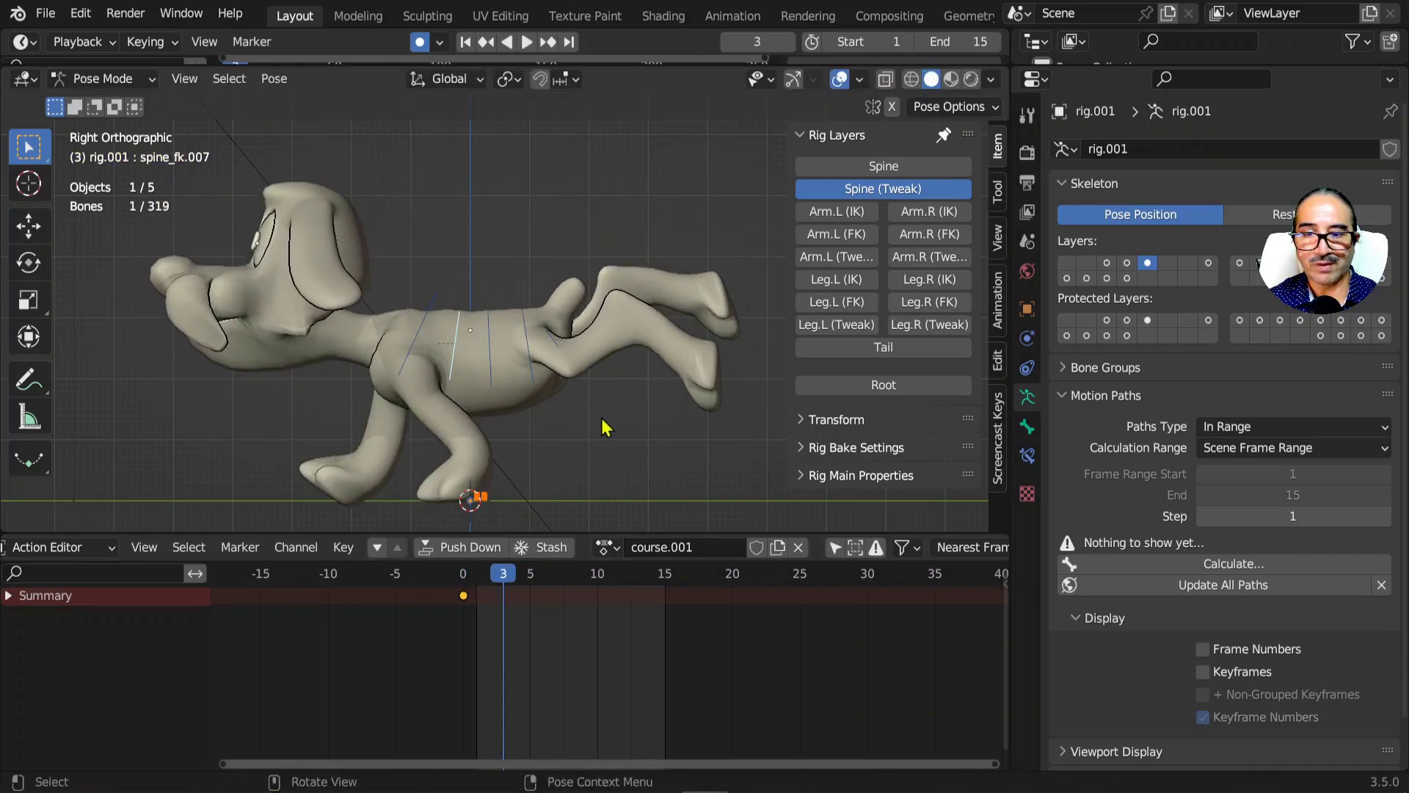
{"action": "key", "text": "r"}
{"action": "left_click", "coordinate": [596, 396]}
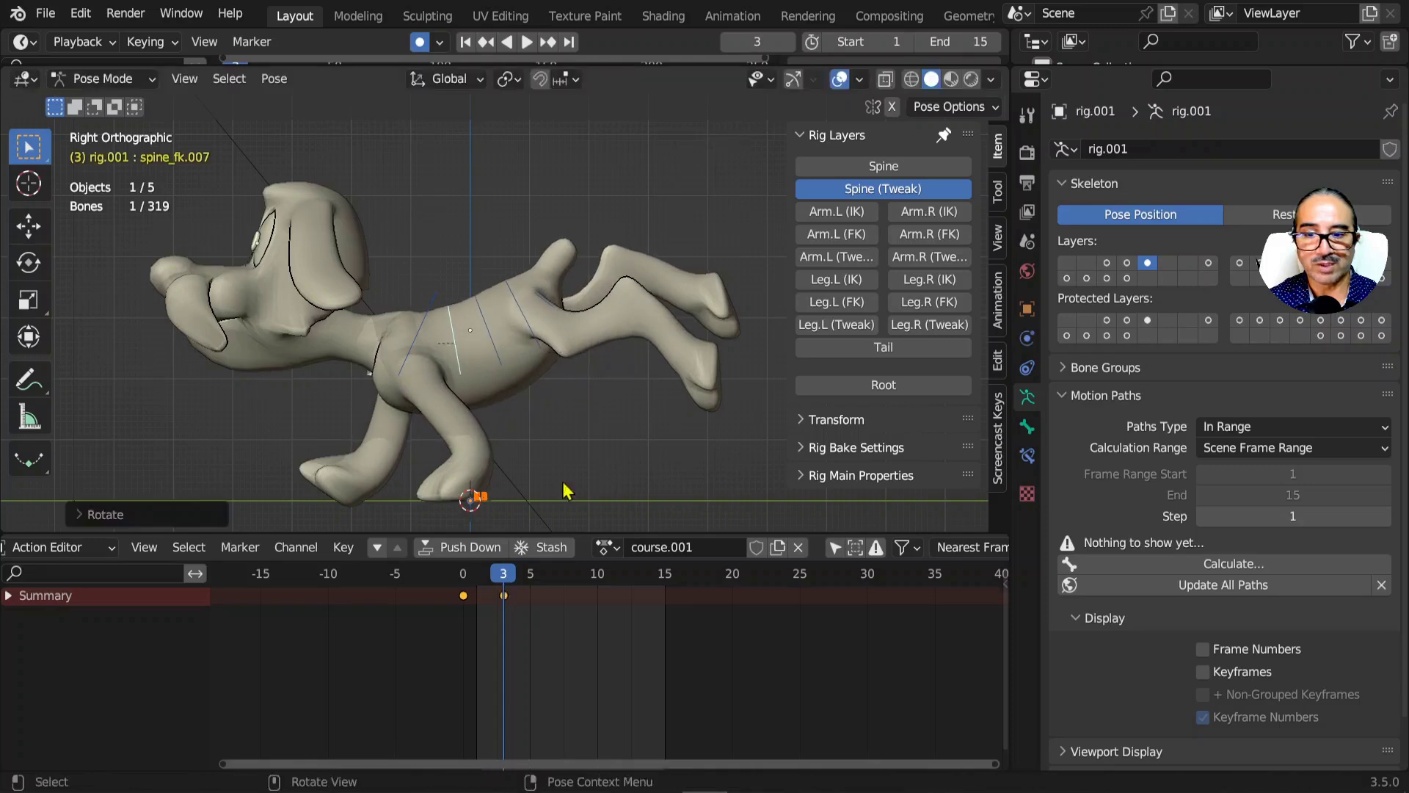
- At frame 6, rotate the middle and rear spine FK bones from spine_fk.007 back to spine_fk.005 to adjust the back's curve
{"action": "key", "text": "space"}
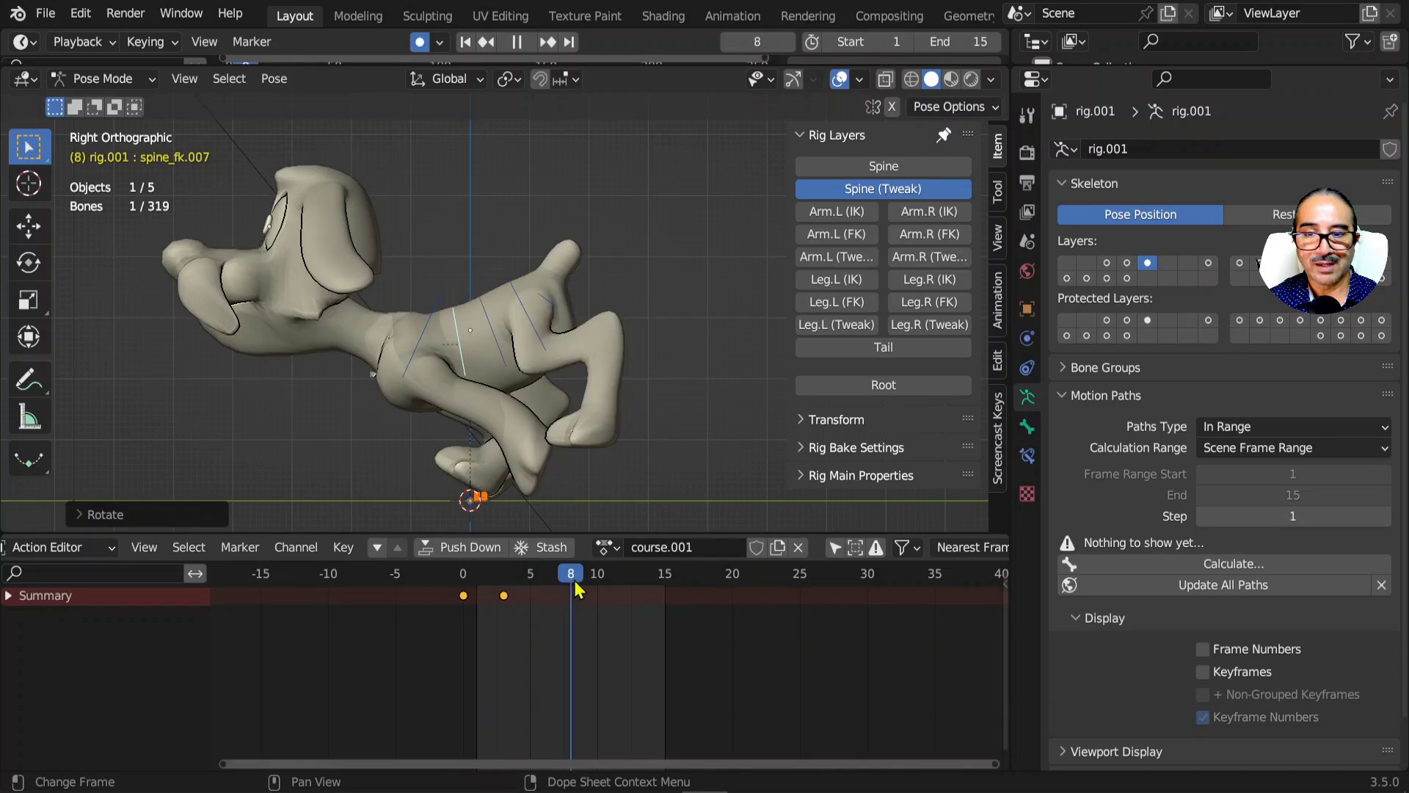
{"action": "key", "text": "space"}
{"action": "left_click", "coordinate": [546, 580]}
{"action": "key", "text": "r"}
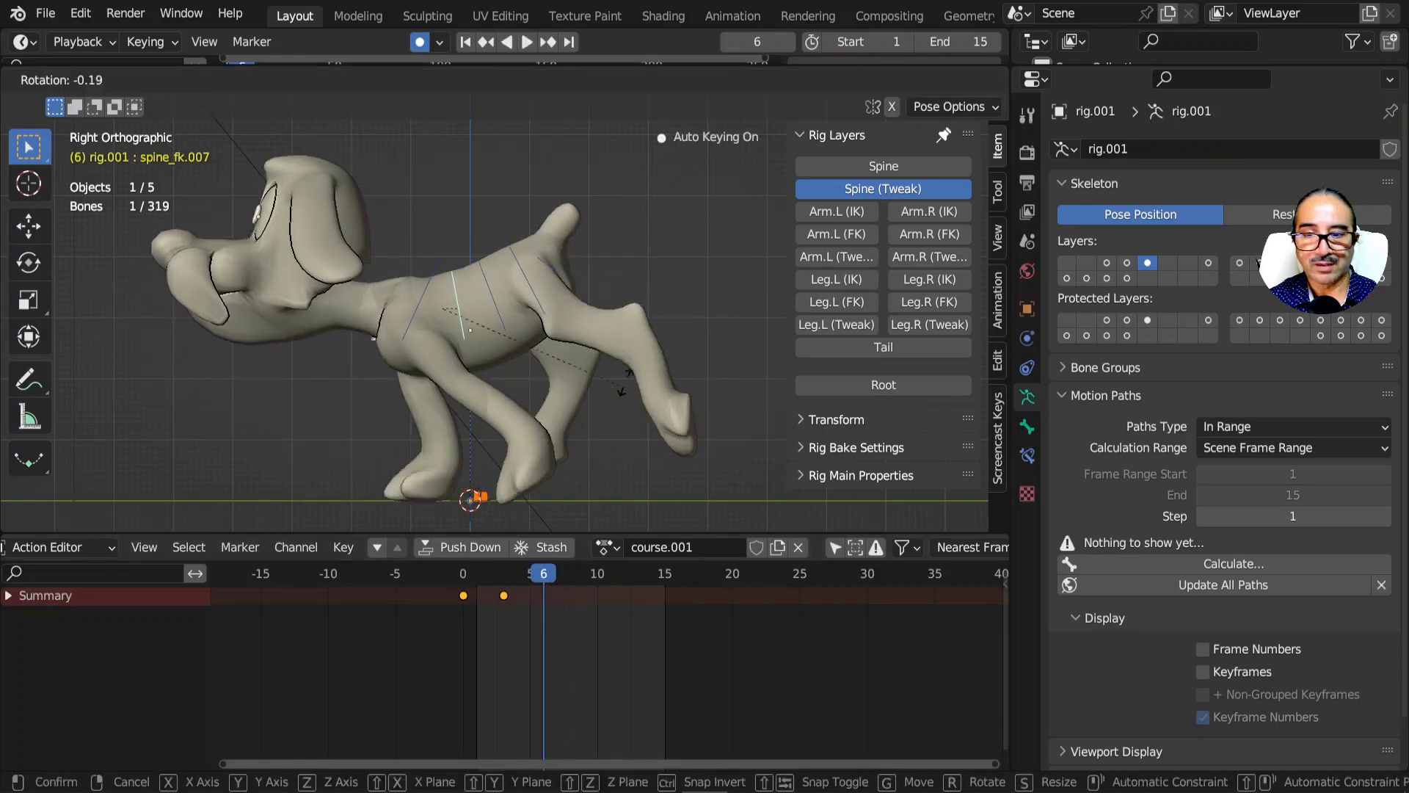
{"action": "left_click", "coordinate": [540, 376]}
{"action": "key", "text": "g"}
{"action": "left_click", "coordinate": [497, 359]}
{"action": "left_click", "coordinate": [498, 330]}
{"action": "key", "text": "r"}
{"action": "left_click", "coordinate": [577, 380]}
{"action": "left_click", "coordinate": [568, 359]}
{"action": "key", "text": "r"}
{"action": "left_click", "coordinate": [565, 367]}
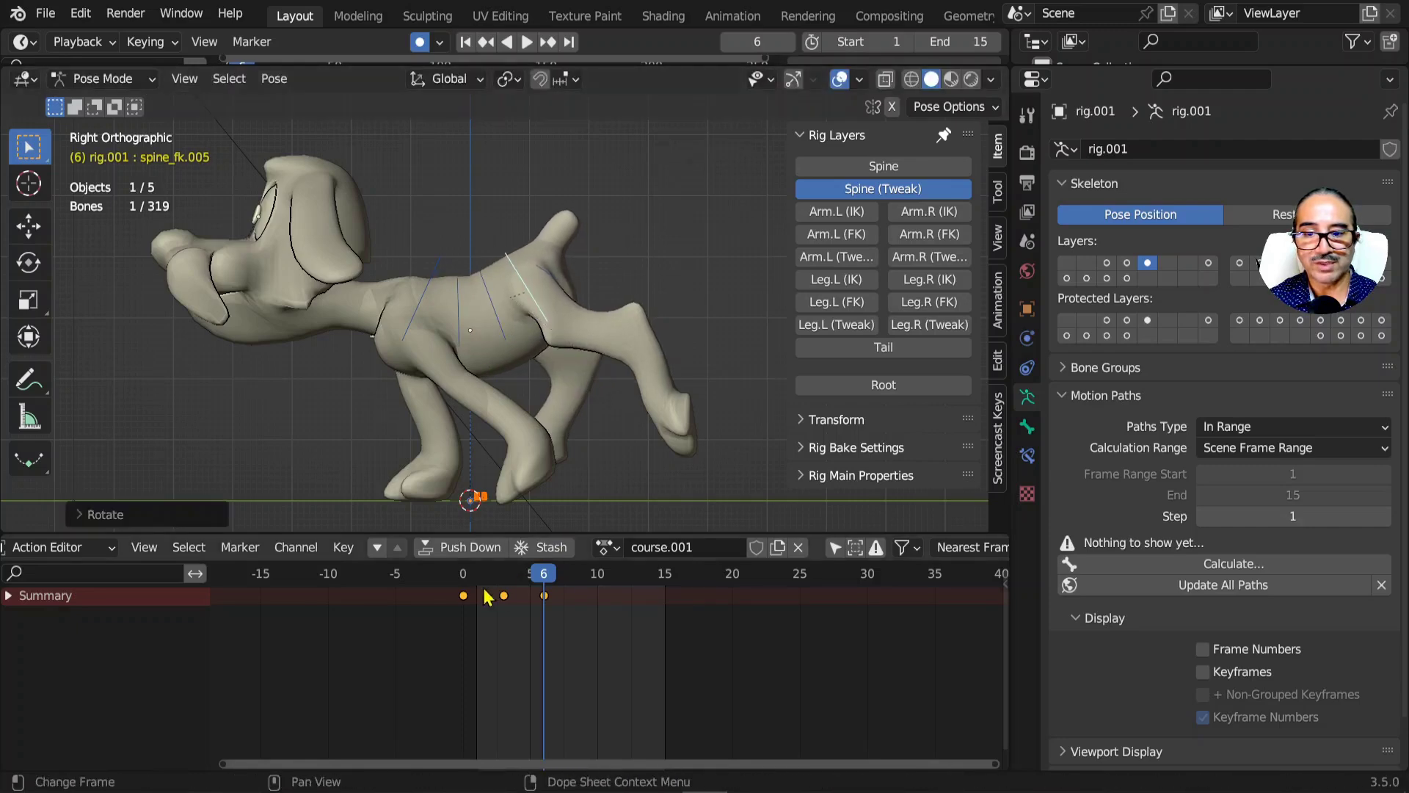
- At frame 10, rotate spine_fk.008 and spine_fk.007 to lower the chest and start arching the back
{"action": "key", "text": "space"}
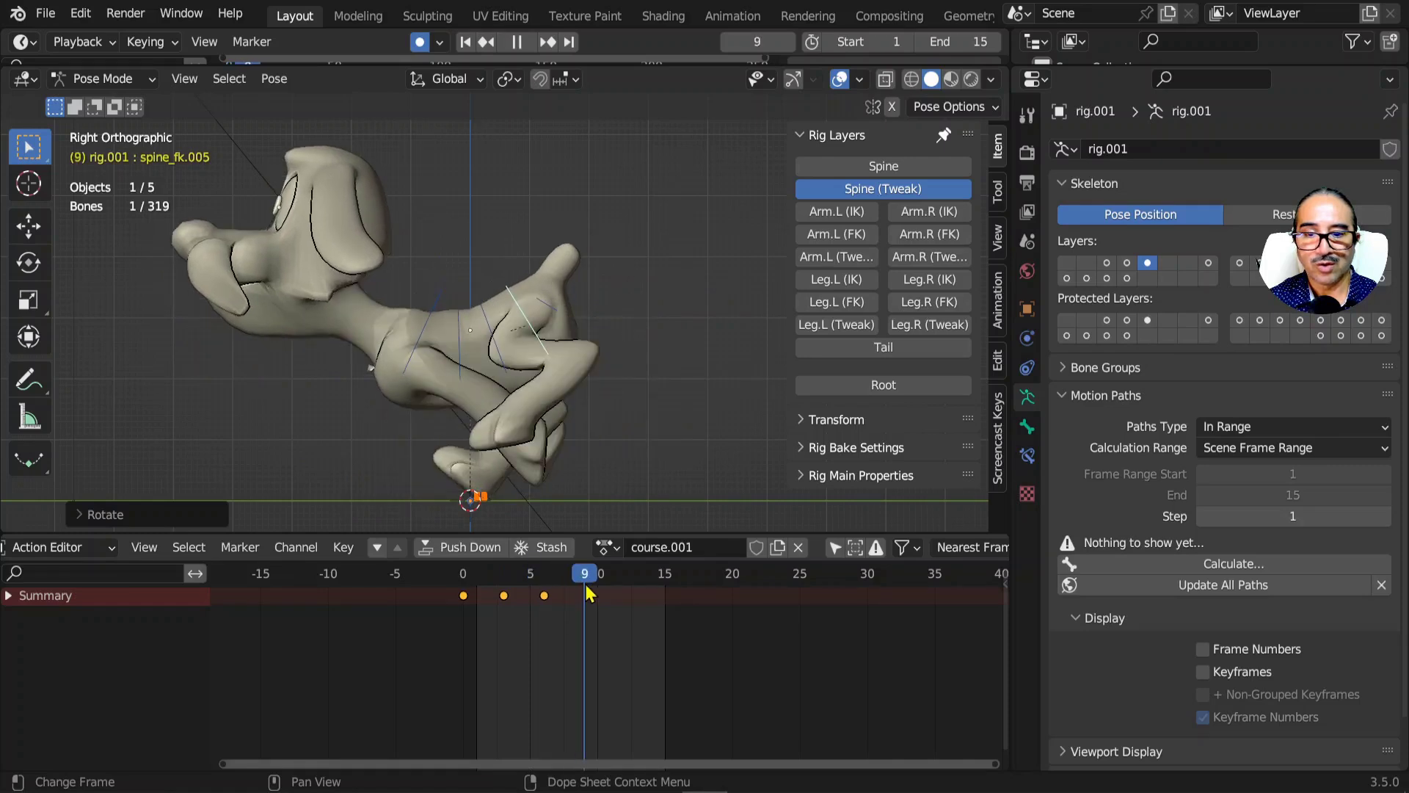
{"action": "key", "text": "space"}
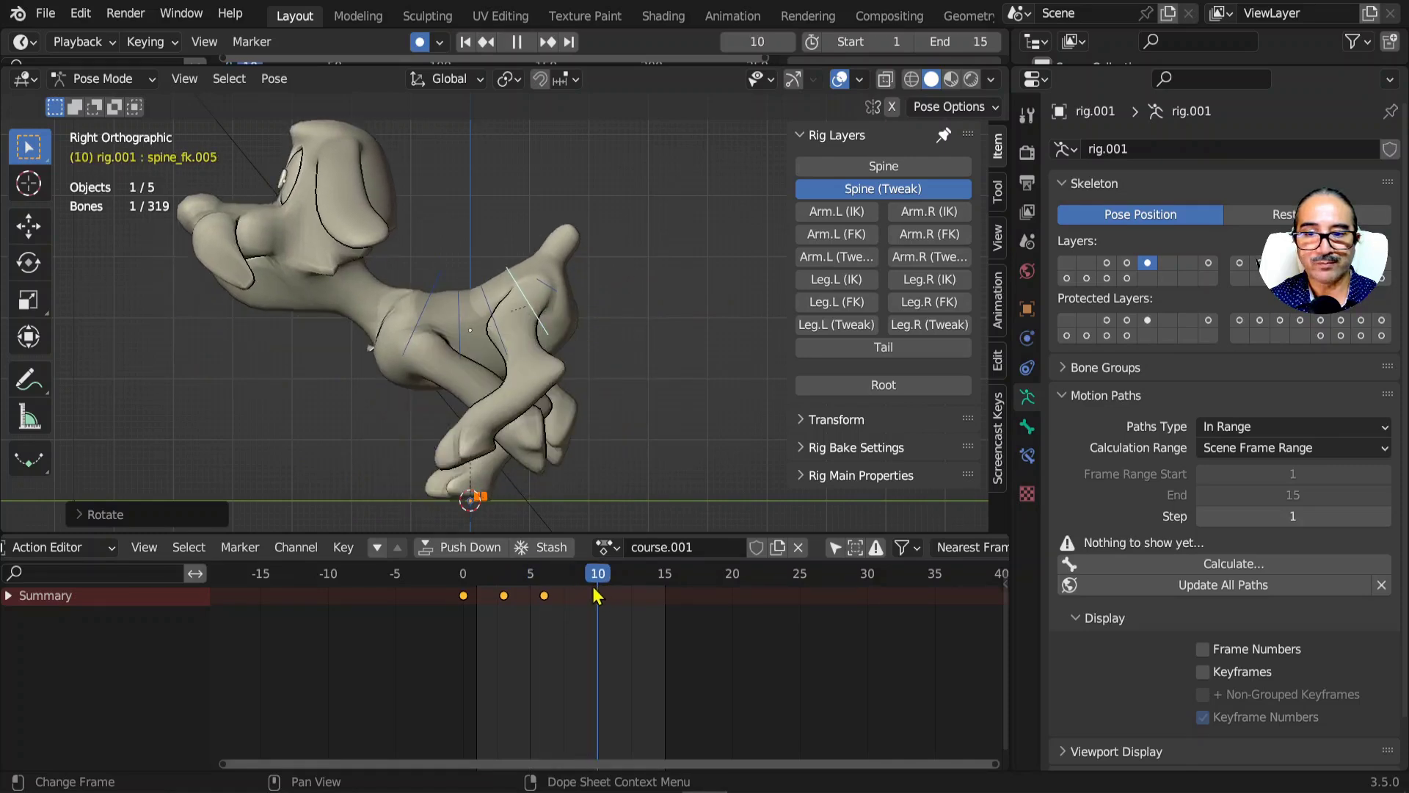
{"action": "key", "text": "r"}
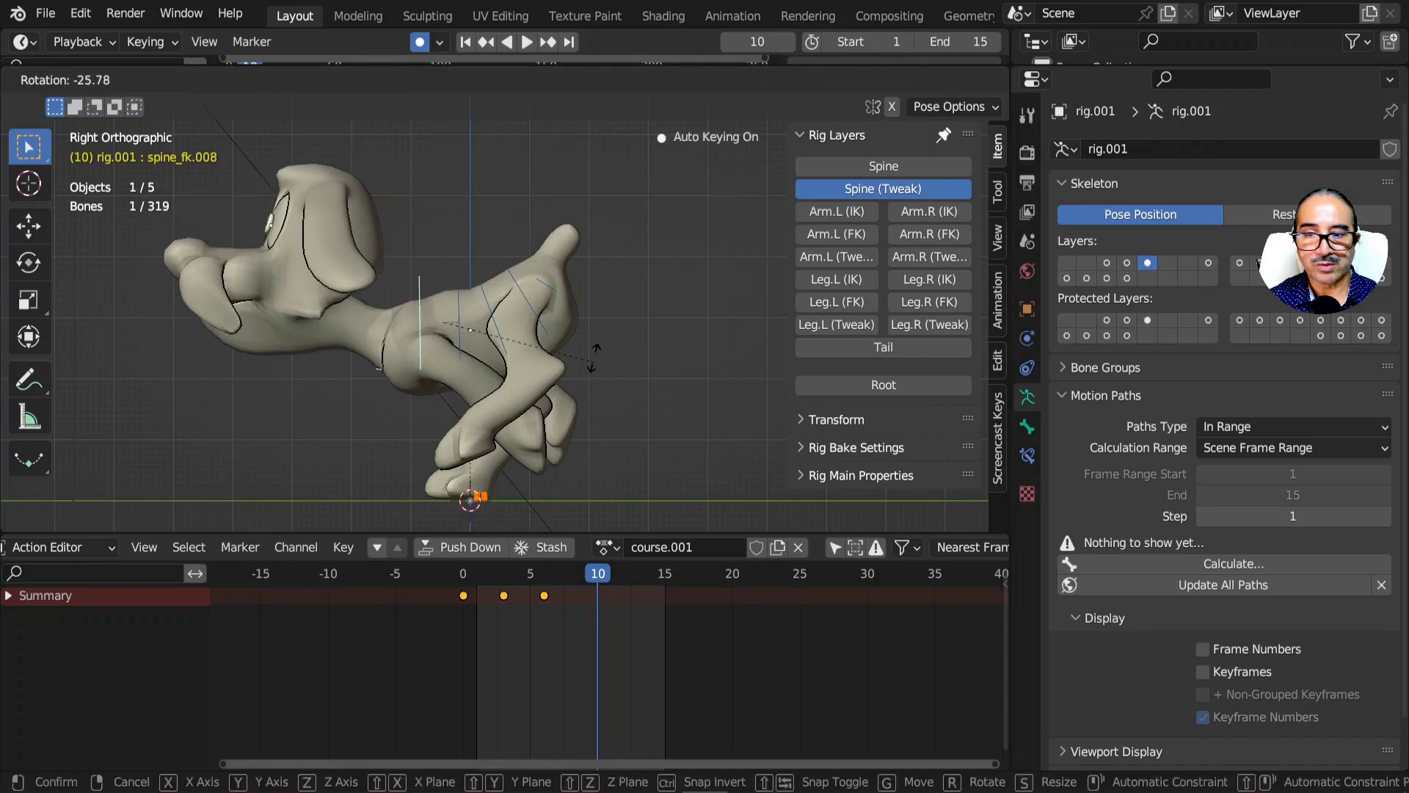
{"action": "left_click", "coordinate": [454, 336]}
{"action": "left_click", "coordinate": [459, 326]}
{"action": "key", "text": "r"}
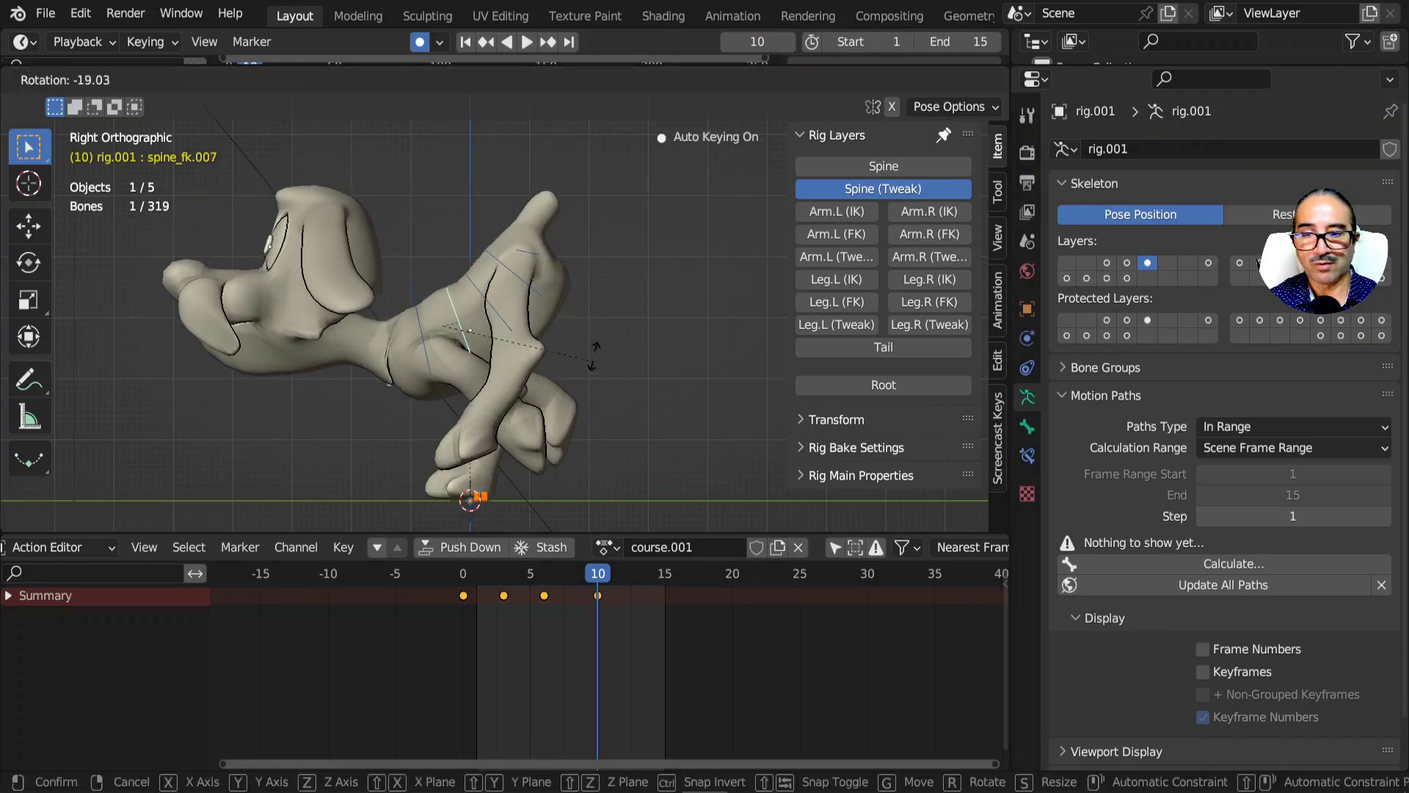
{"action": "left_click", "coordinate": [499, 304]}
- Rotate spine_fk.006 and spine_fk.005 at frame 10 to round the rear half of the back
{"action": "left_click", "coordinate": [484, 312]}
{"action": "key", "text": "r"}
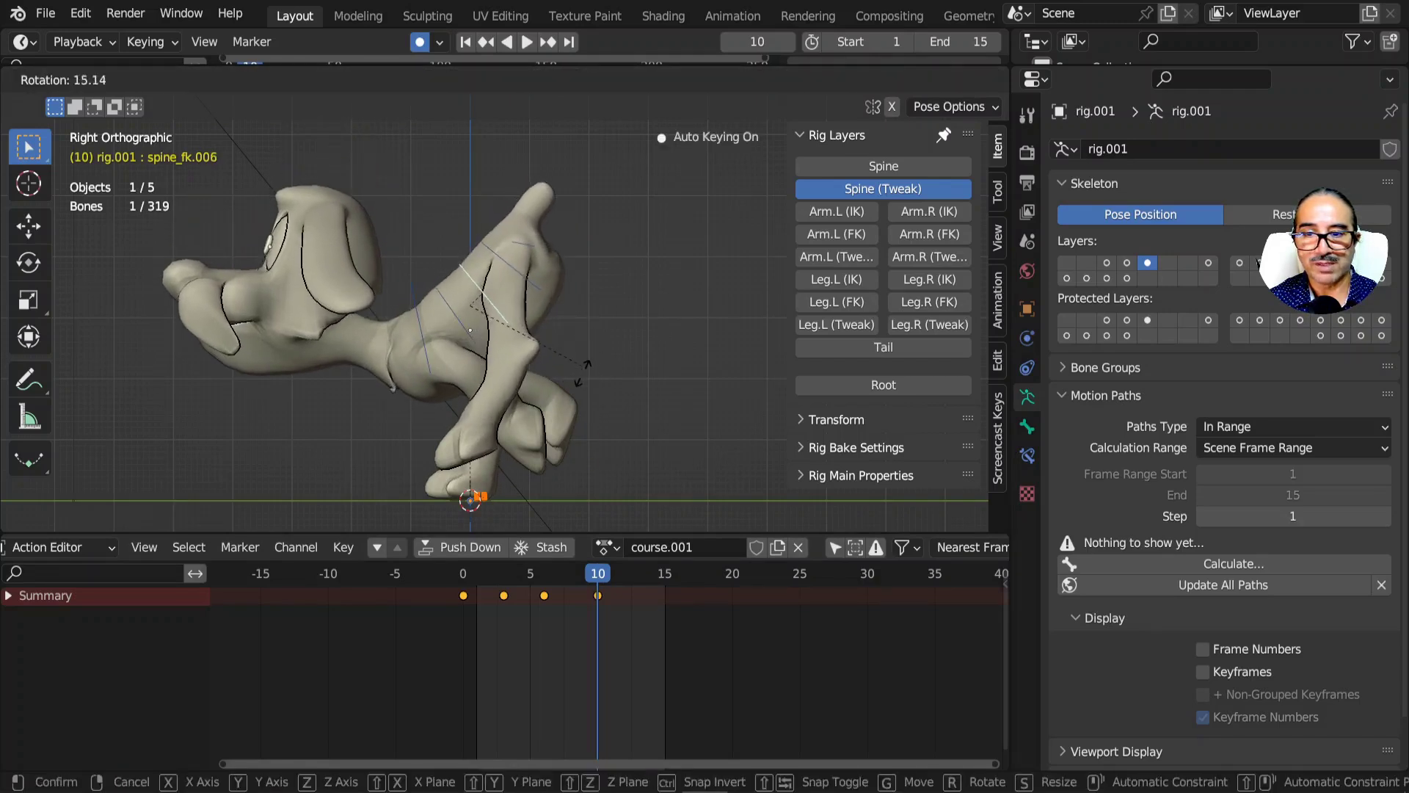
{"action": "left_click", "coordinate": [576, 437]}
{"action": "left_click", "coordinate": [534, 296]}
{"action": "key", "text": "r"}
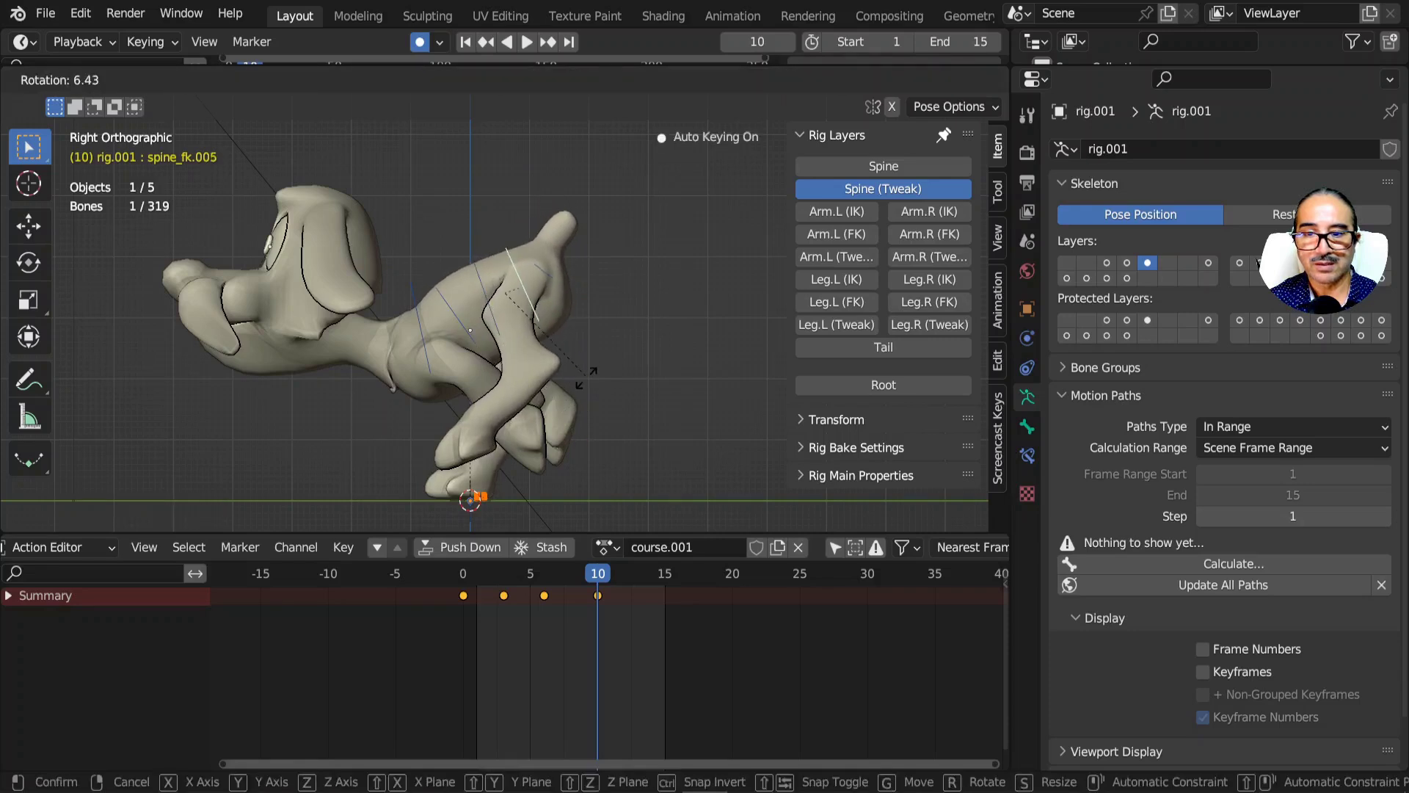
{"action": "left_click", "coordinate": [571, 419]}
- Refine the arch at frame 10 by rotating the rearmost spine bone, spine_fk.005 and spine_fk.006 so the hips curl downward
{"action": "left_click", "coordinate": [555, 295]}
{"action": "key", "text": "r"}
{"action": "left_click", "coordinate": [589, 388]}
{"action": "left_click", "coordinate": [537, 305]}
{"action": "key", "text": "r"}
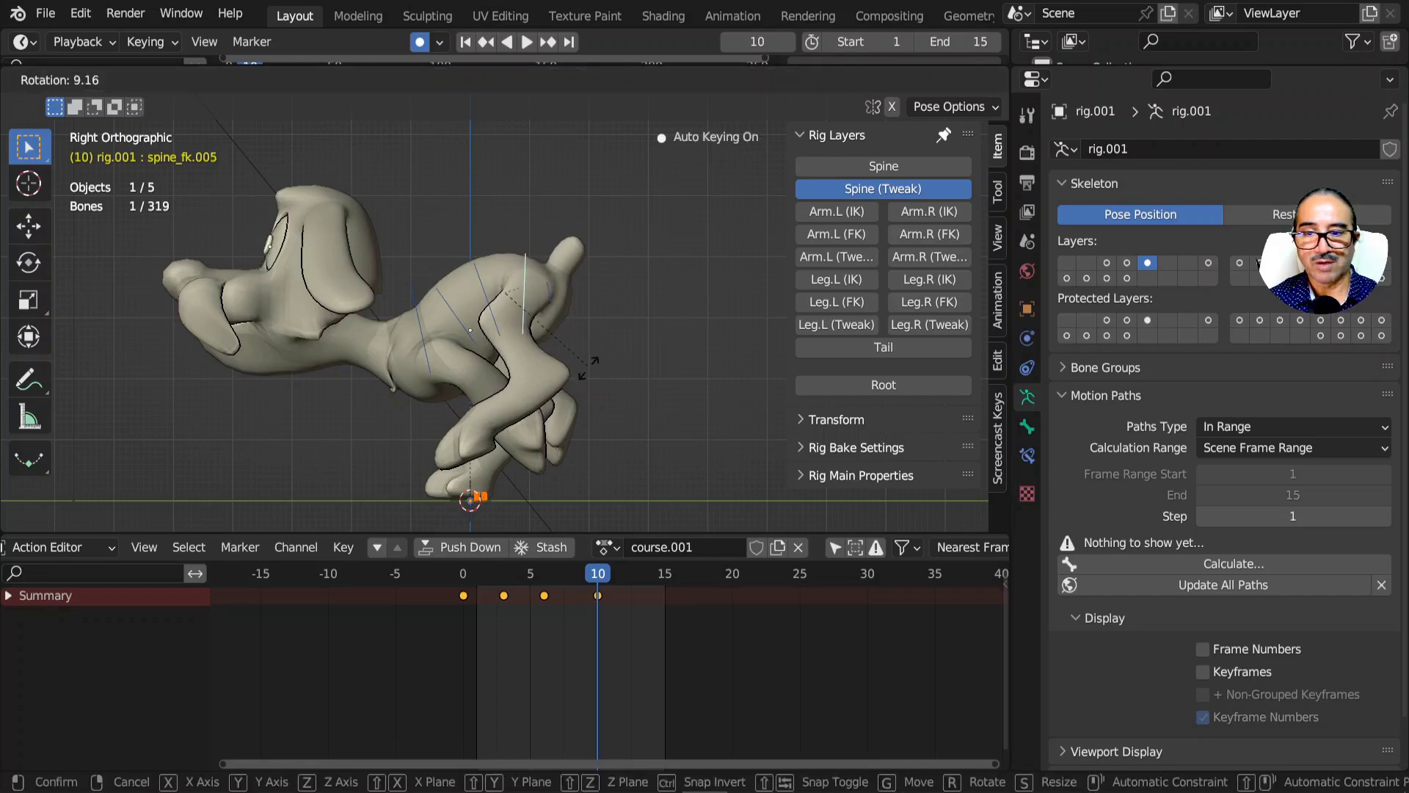
{"action": "left_click", "coordinate": [568, 379]}
{"action": "left_click", "coordinate": [543, 323]}
{"action": "key", "text": "r"}
{"action": "left_click", "coordinate": [596, 378]}
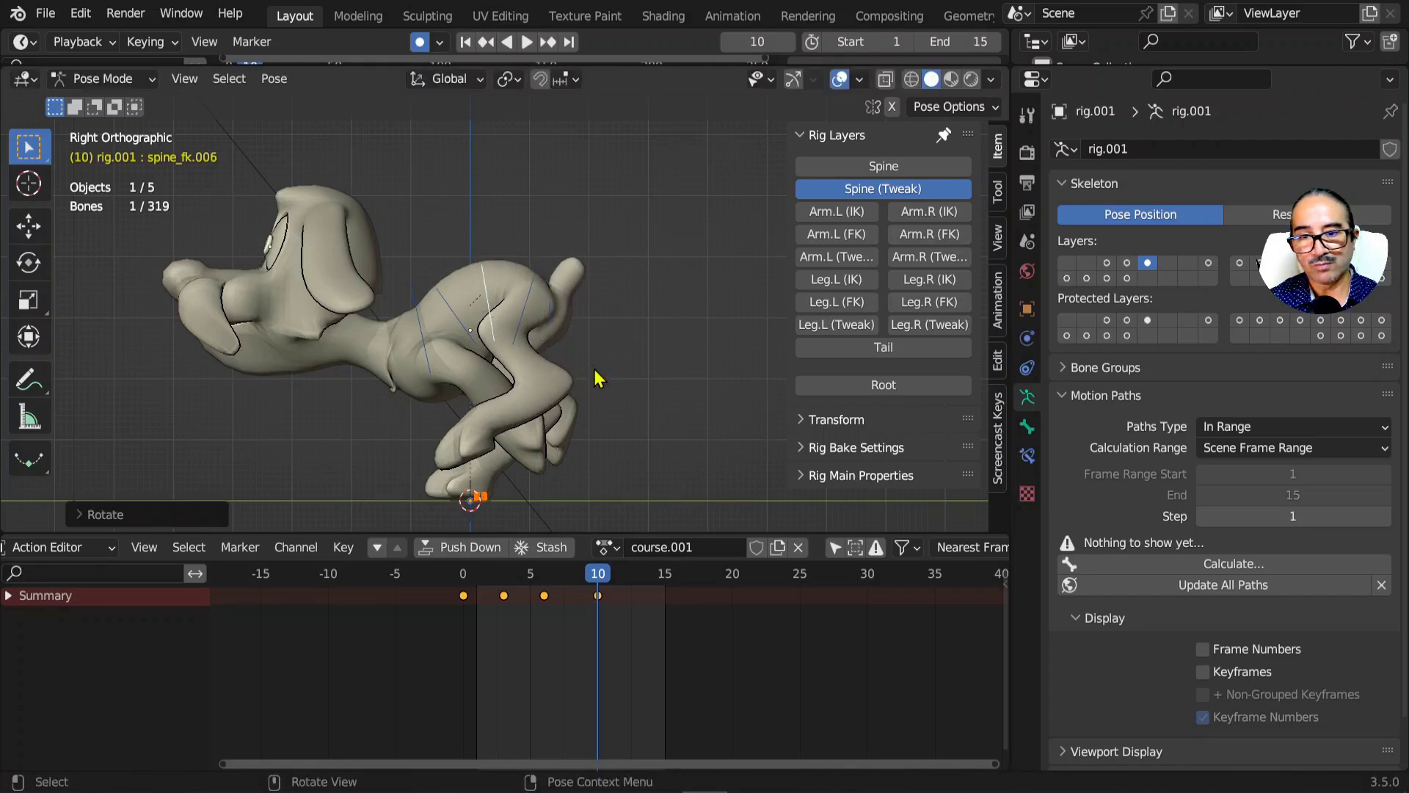
- Scrub through the cycle to review the spine motion and stop at frame 12
{"action": "key", "text": "space"}
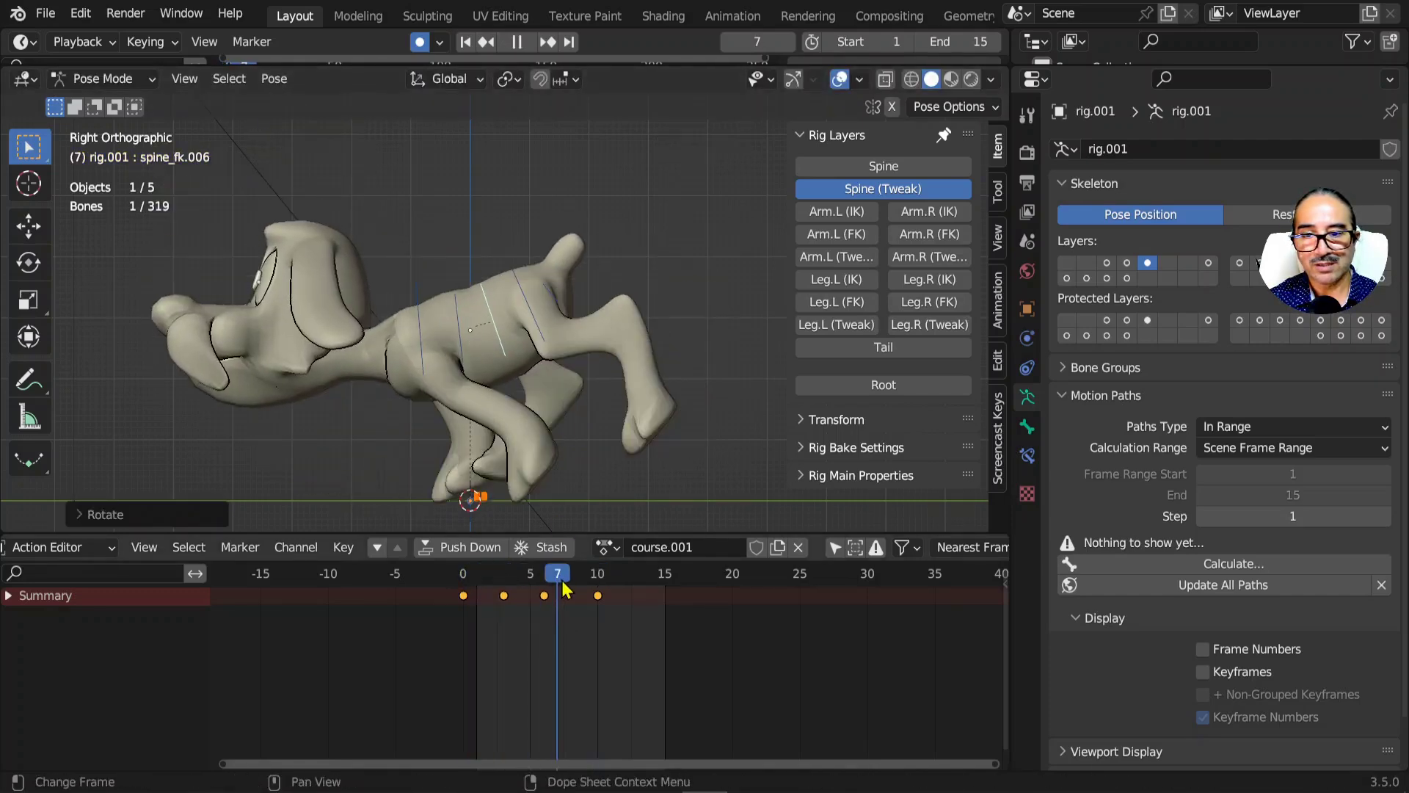
{"action": "left_click_drag", "start_coordinate": [602, 592], "coordinate": [626, 597]}
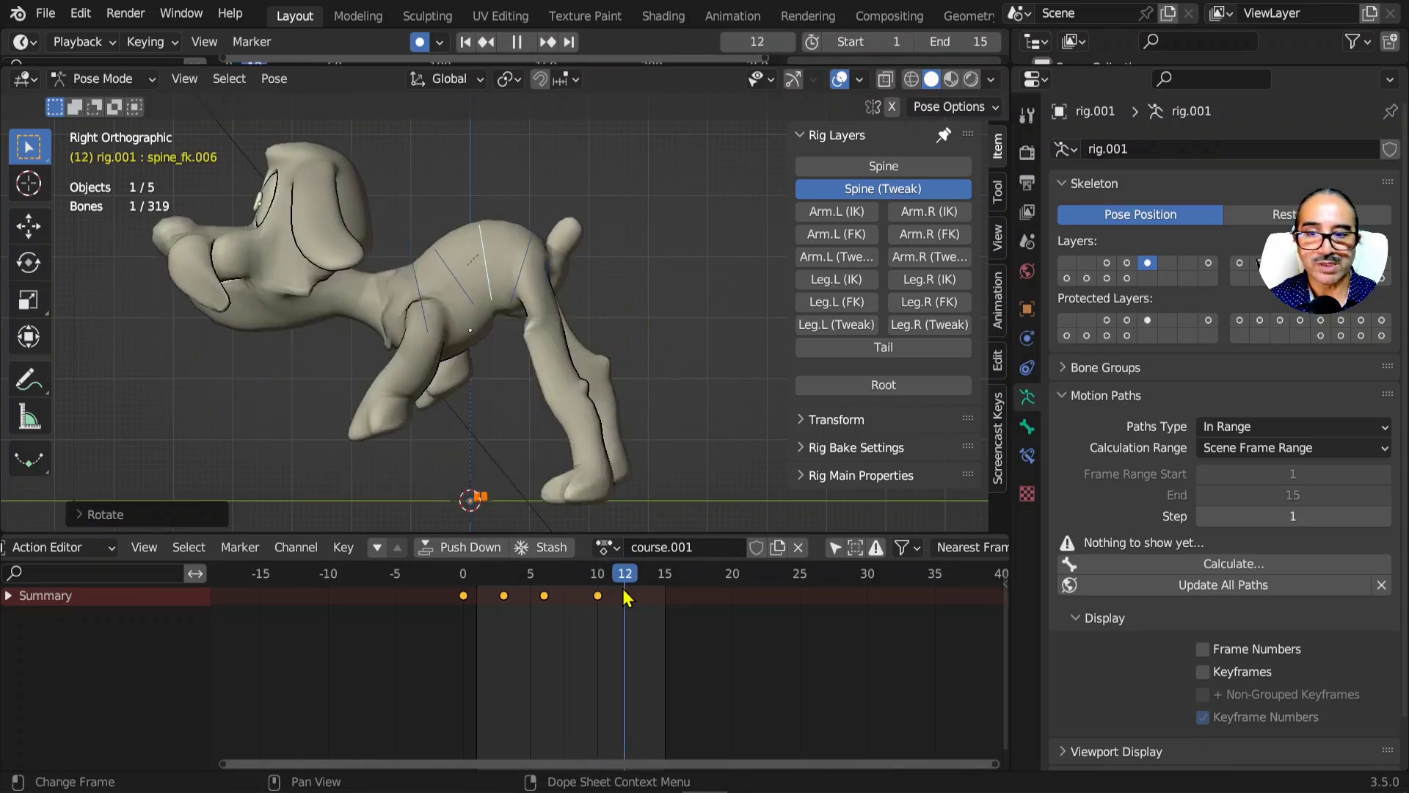
{"action": "key", "text": "space"}
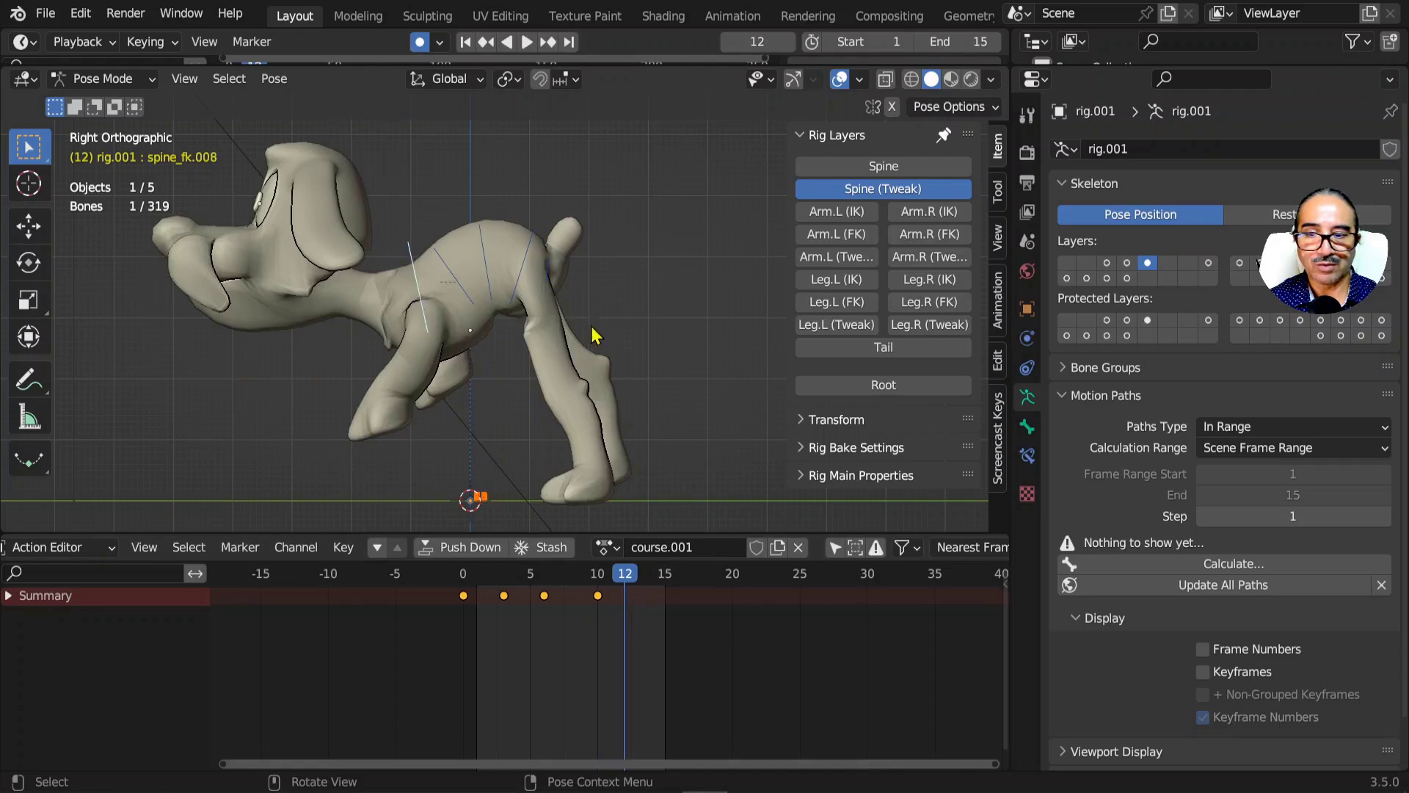
- Try to flatten the arched back at frame 12 by rotating spine_fk.008, 007, 006 and 005 one after another
{"action": "key", "text": "r"}
{"action": "left_click", "coordinate": [594, 378]}
{"action": "left_click", "coordinate": [449, 277]}
{"action": "key", "text": "r"}
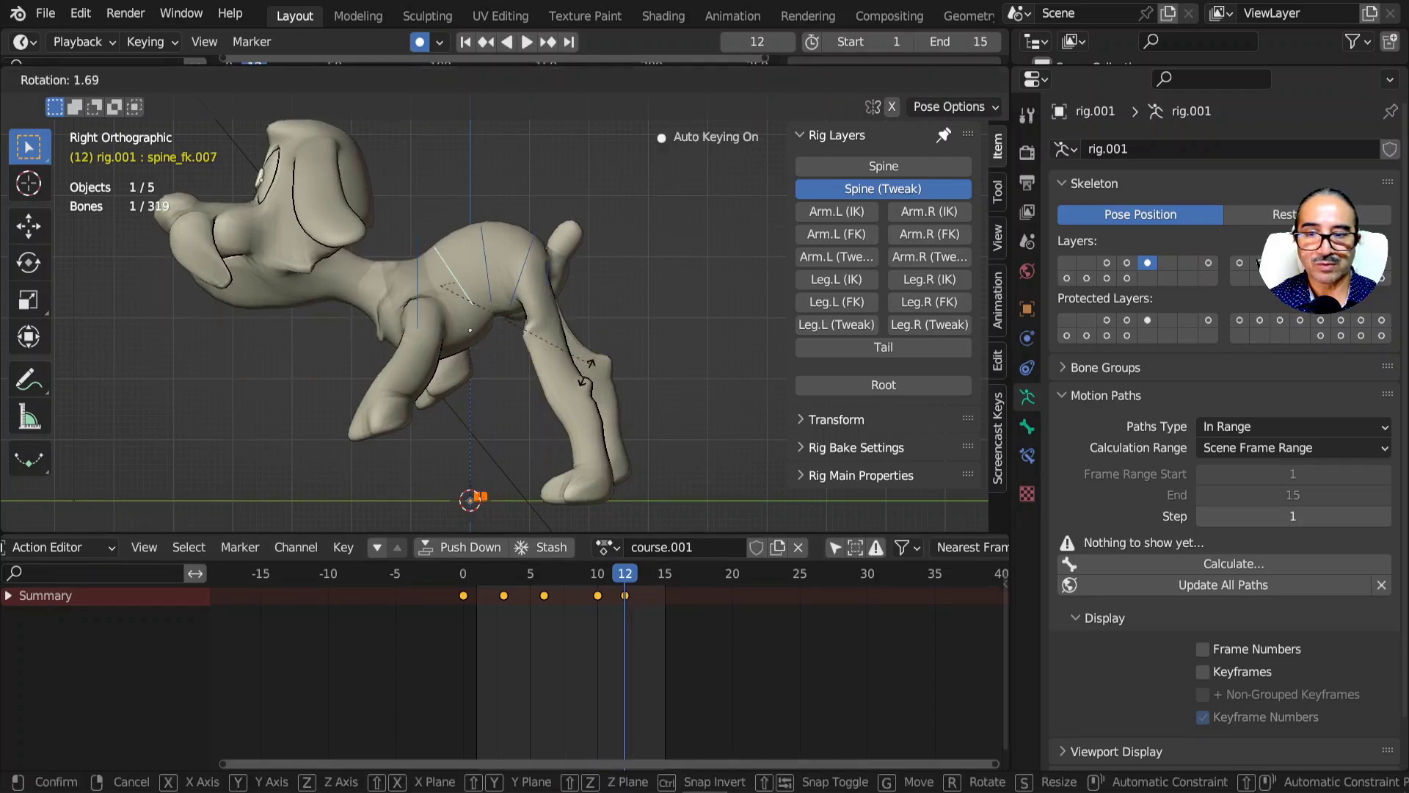
{"action": "left_click", "coordinate": [498, 339]}
{"action": "left_click", "coordinate": [570, 351]}
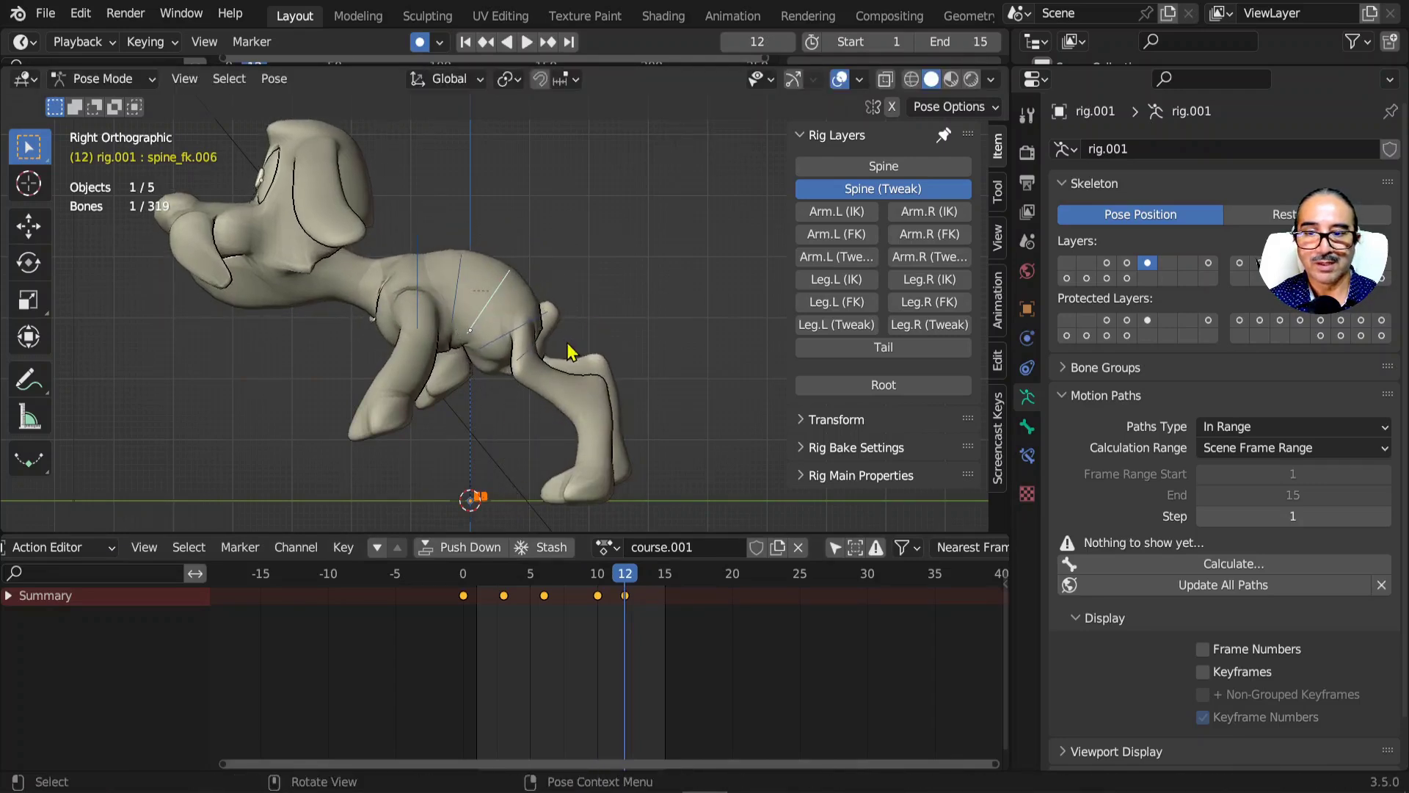
{"action": "key", "text": "r"}
{"action": "left_click", "coordinate": [542, 285]}
{"action": "left_click", "coordinate": [527, 304]}
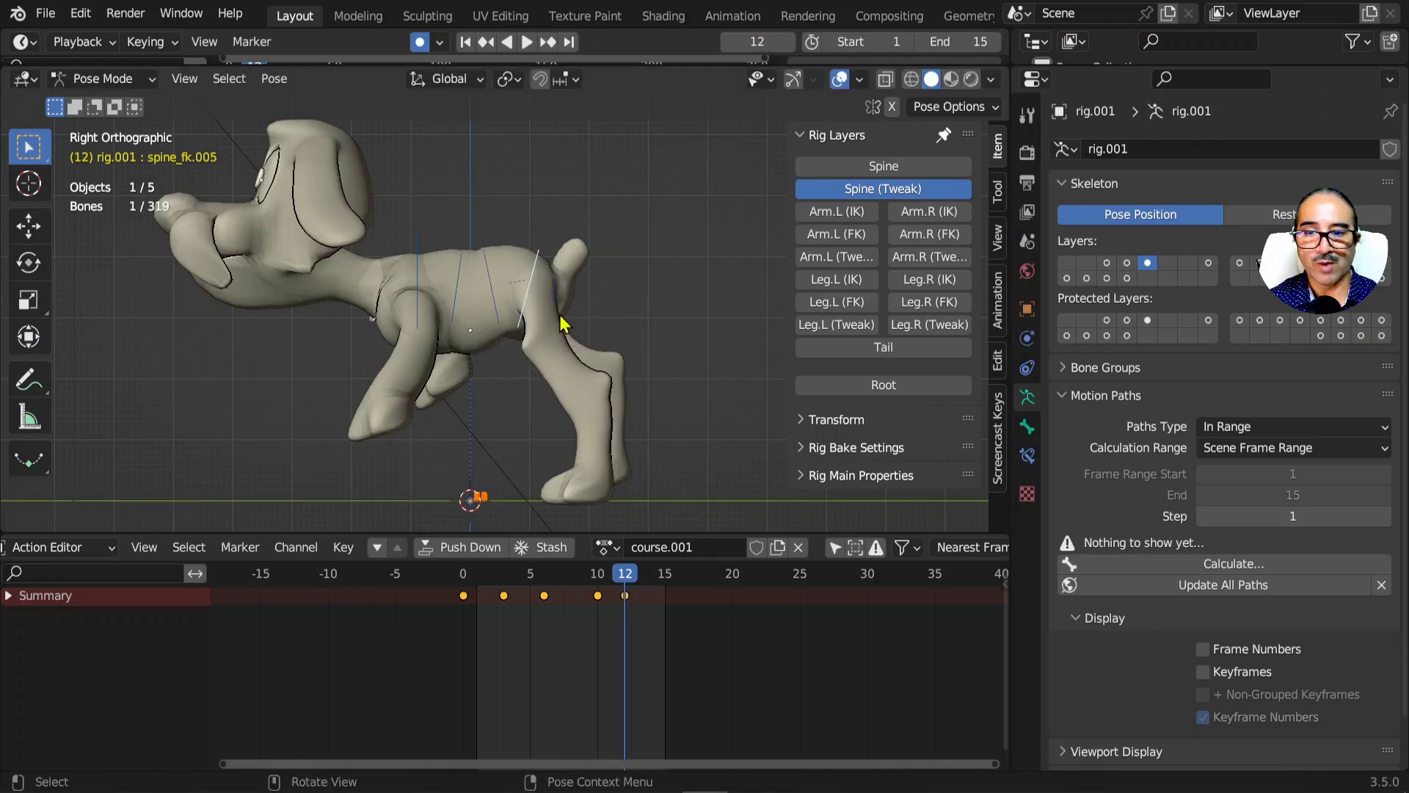
{"action": "key", "text": "r"}
{"action": "left_click", "coordinate": [588, 253]}
- Clear the rotation of all five spine FK bones at frame 12, and rotate spine_fk.008 and spine_fk.007 to raise the chest and lower the hips
{"action": "left_click_drag", "start_coordinate": [620, 216], "coordinate": [355, 356]}
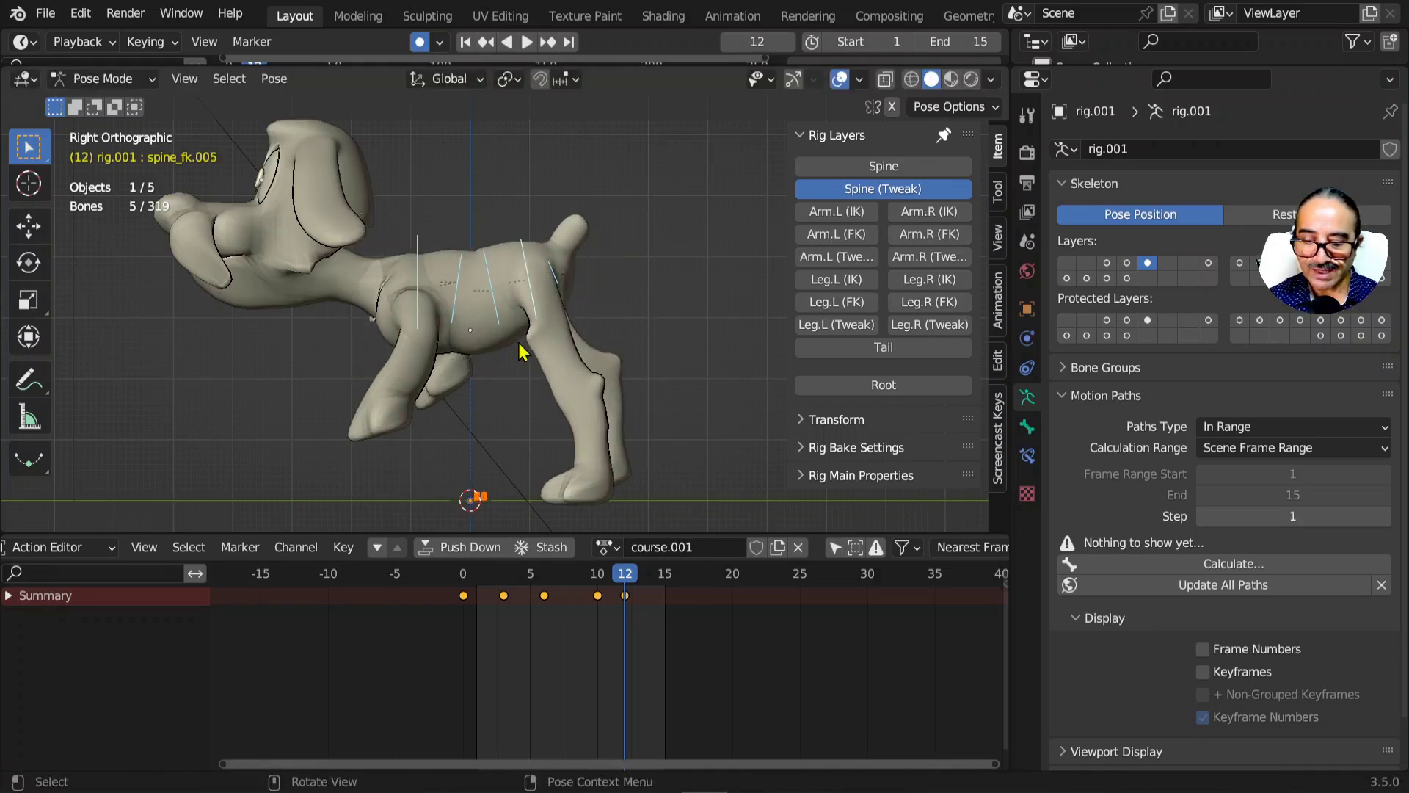
{"action": "key", "text": "alt+r"}
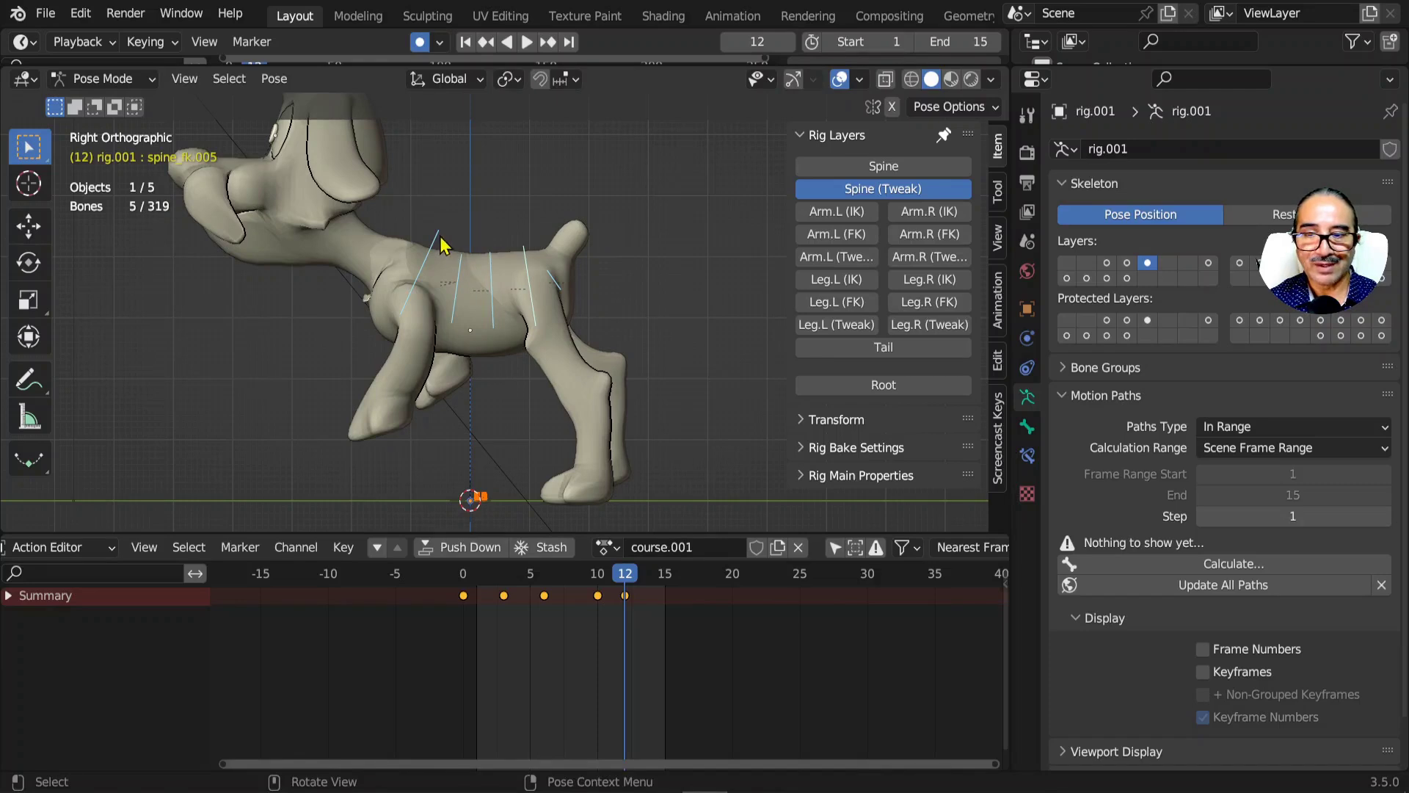
{"action": "key", "text": "r"}
{"action": "left_click", "coordinate": [542, 291]}
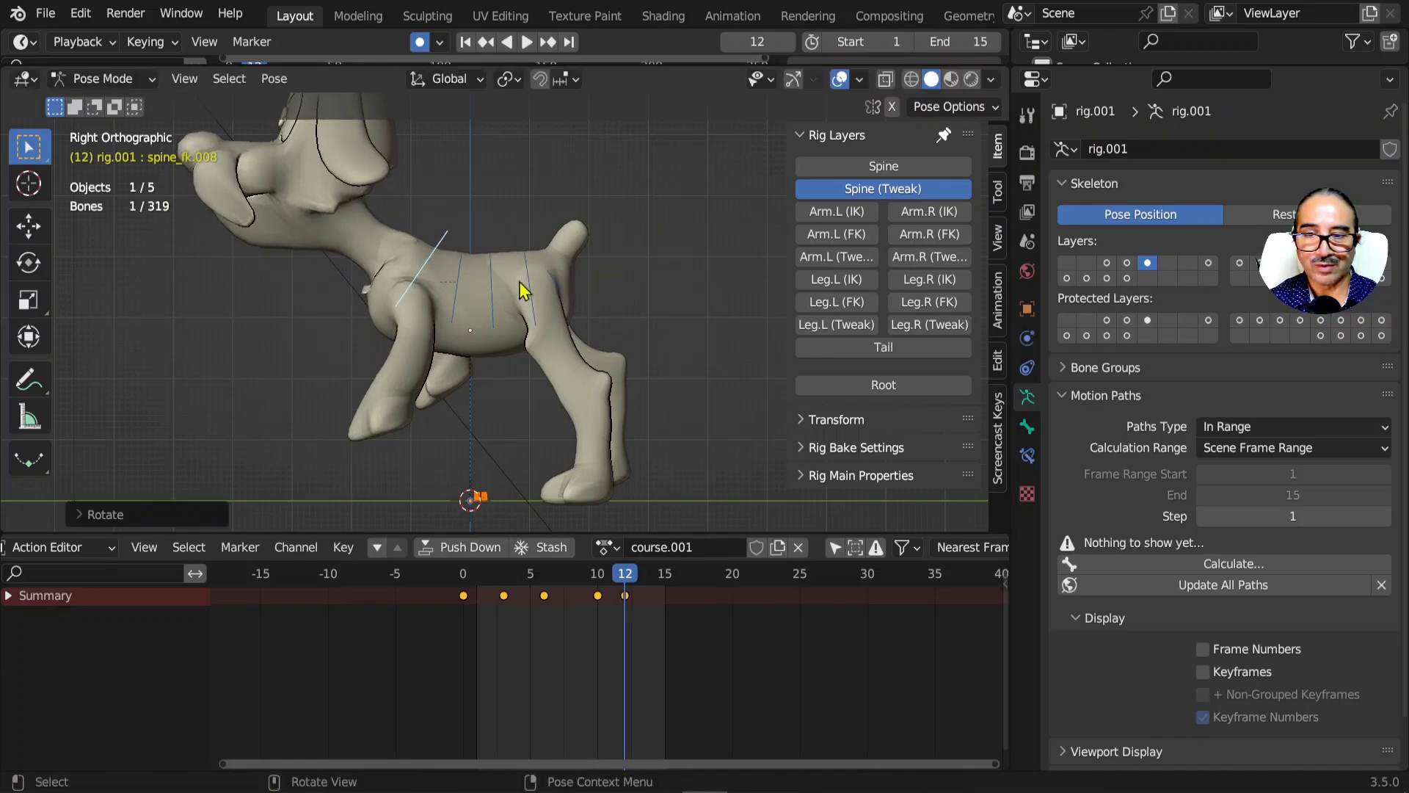
{"action": "left_click", "coordinate": [457, 285]}
{"action": "key", "text": "r"}
{"action": "left_click", "coordinate": [640, 312]}
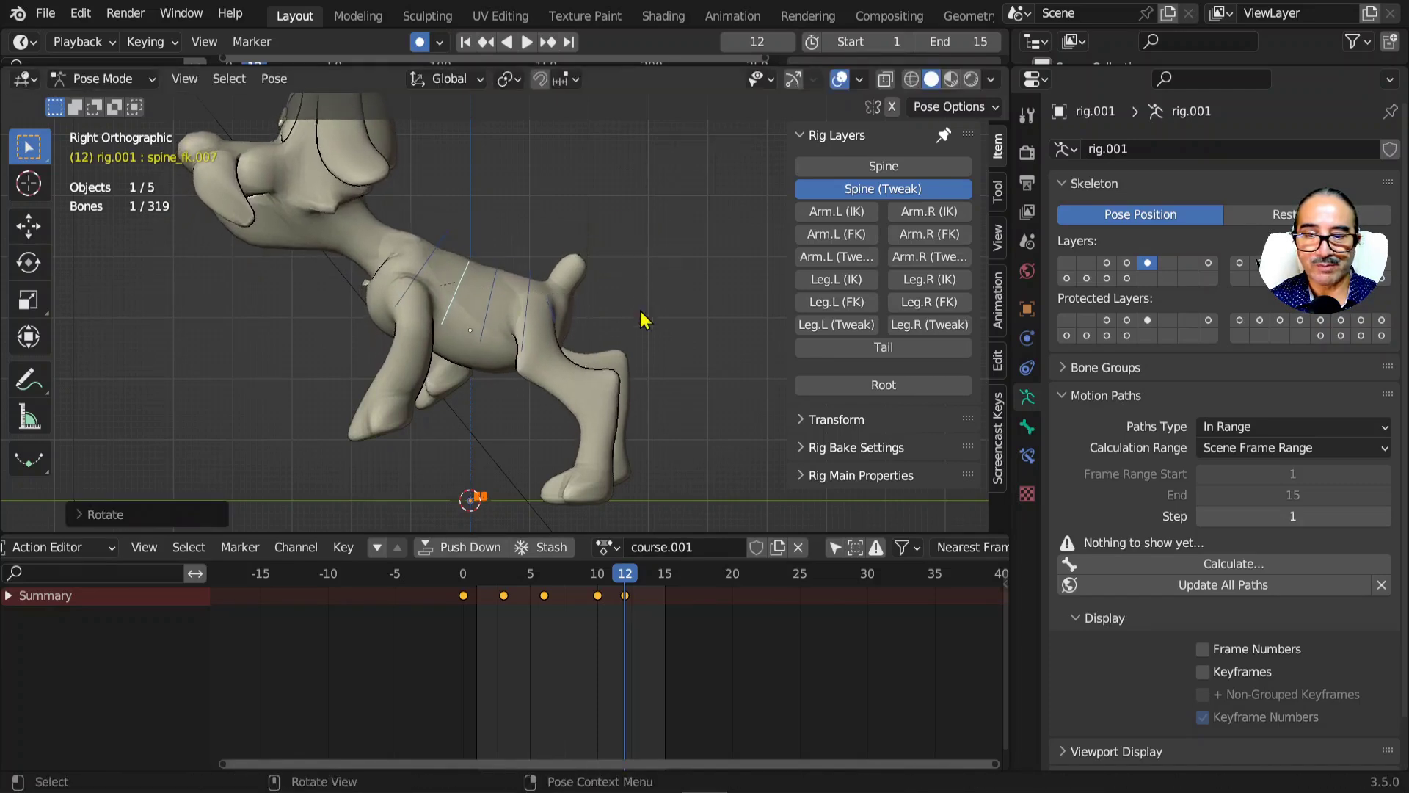
- At frame 13, move spine_fk.008 about 0.02 m toward the head and about 0.02 m upward
{"action": "key", "text": "space"}
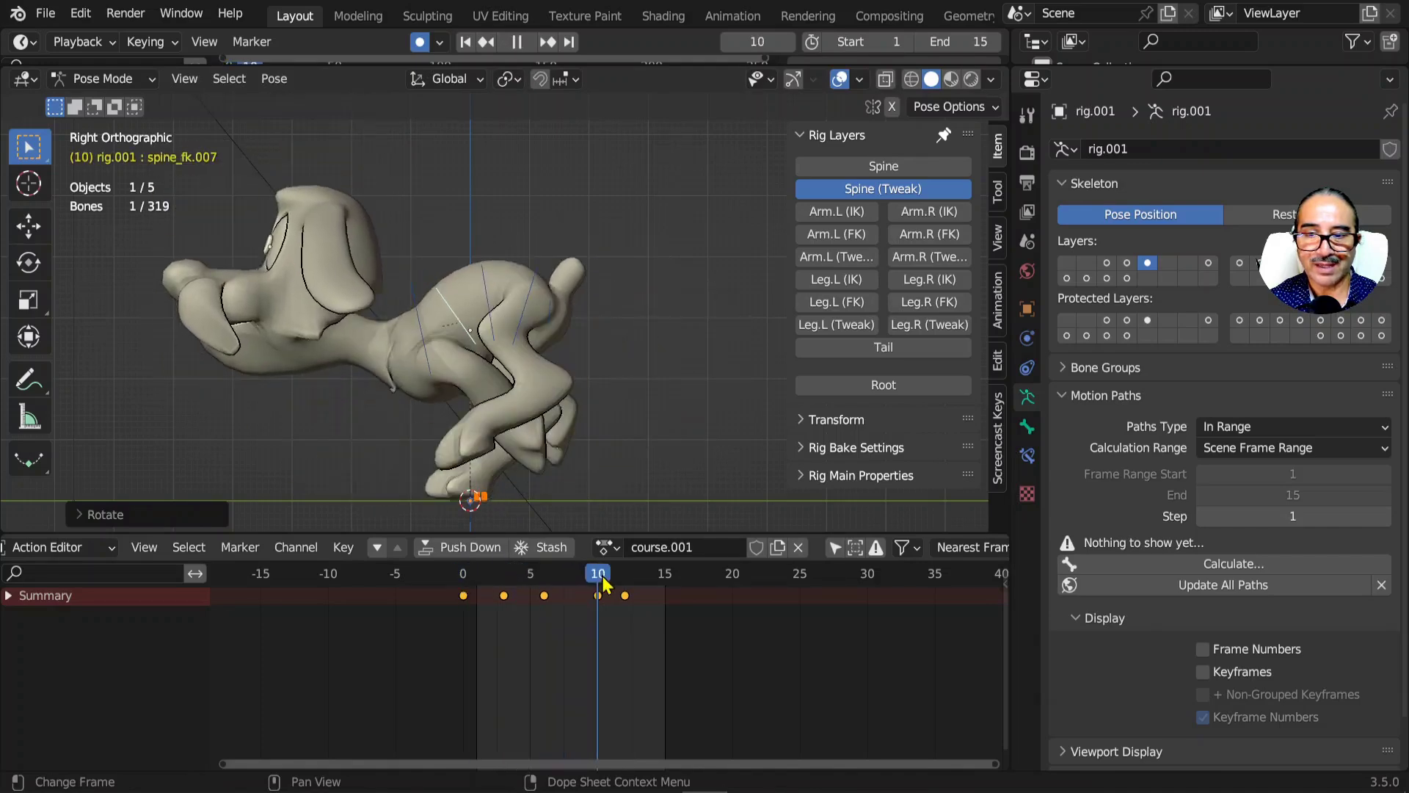
{"action": "mouse_move", "coordinate": [638, 579]}
{"action": "left_mouse_down"}
{"action": "mouse_move", "coordinate": [627, 584]}
{"action": "mouse_move", "coordinate": [651, 582]}
{"action": "mouse_move", "coordinate": [598, 588]}
{"action": "mouse_move", "coordinate": [650, 592]}
{"action": "mouse_move", "coordinate": [638, 596]}
{"action": "left_mouse_up"}
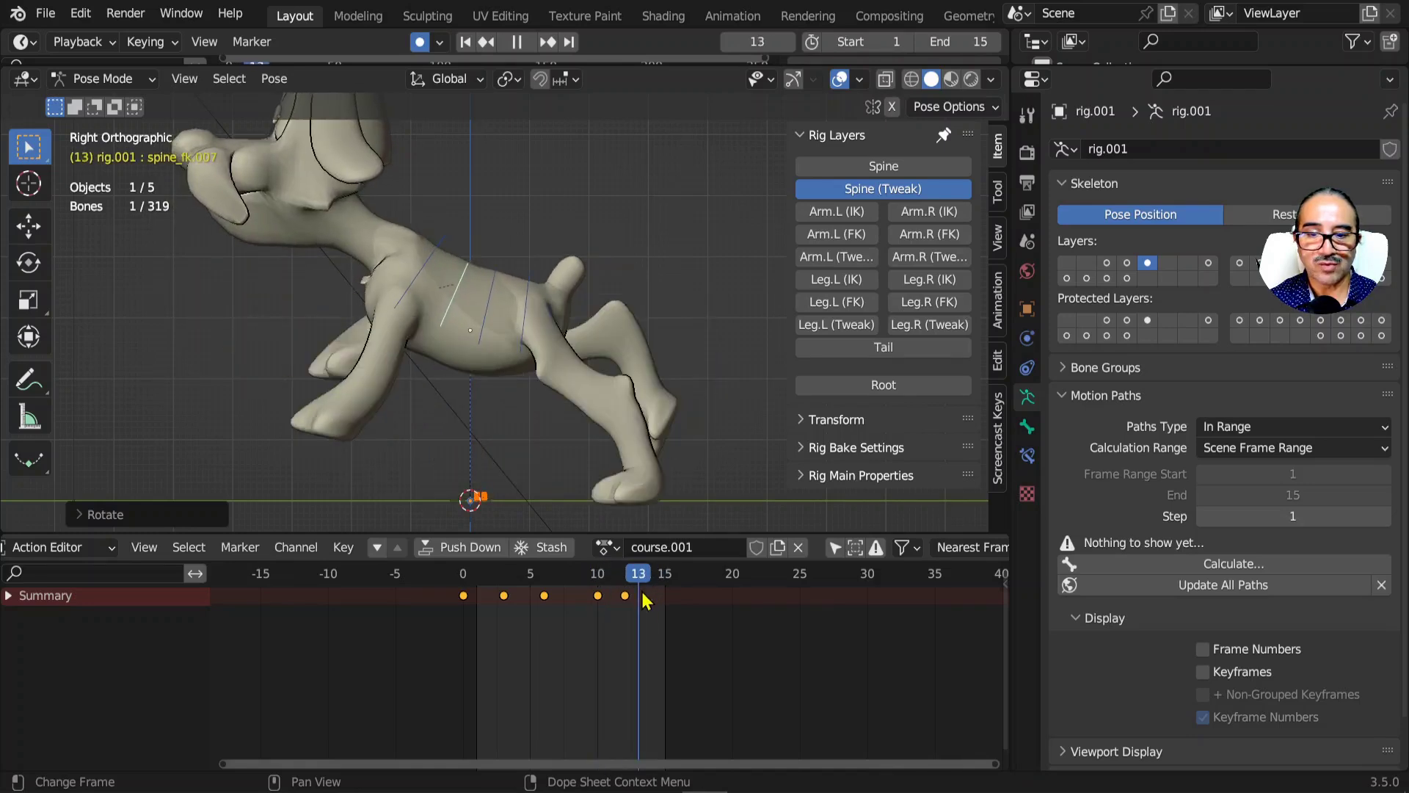
{"action": "left_click", "coordinate": [421, 261]}
{"action": "key", "text": "g"}
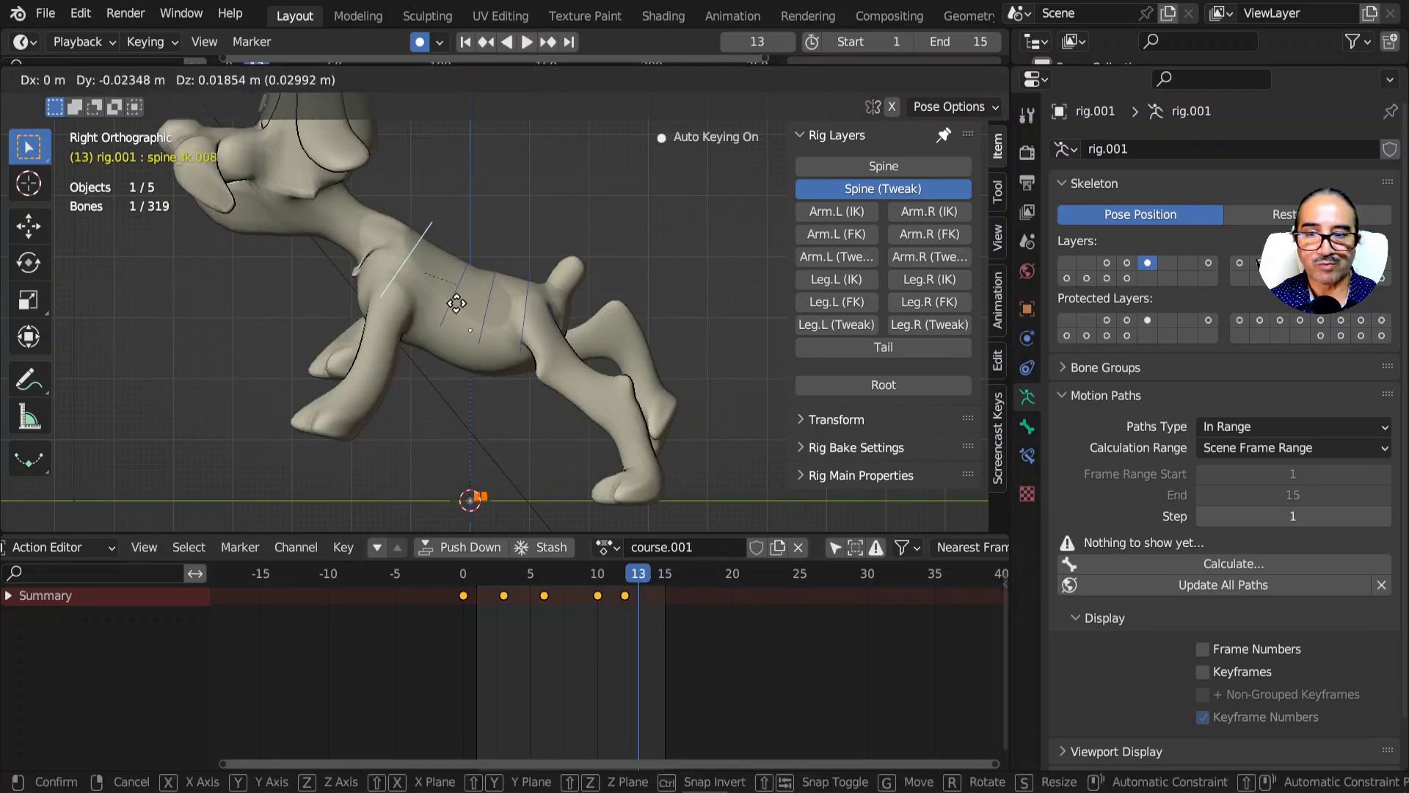
{"action": "left_click", "coordinate": [455, 300]}
{"action": "left_click", "coordinate": [455, 298]}
{"action": "left_click", "coordinate": [560, 316]}
{"action": "key", "text": "g"}
{"action": "right_click", "coordinate": [569, 327]}
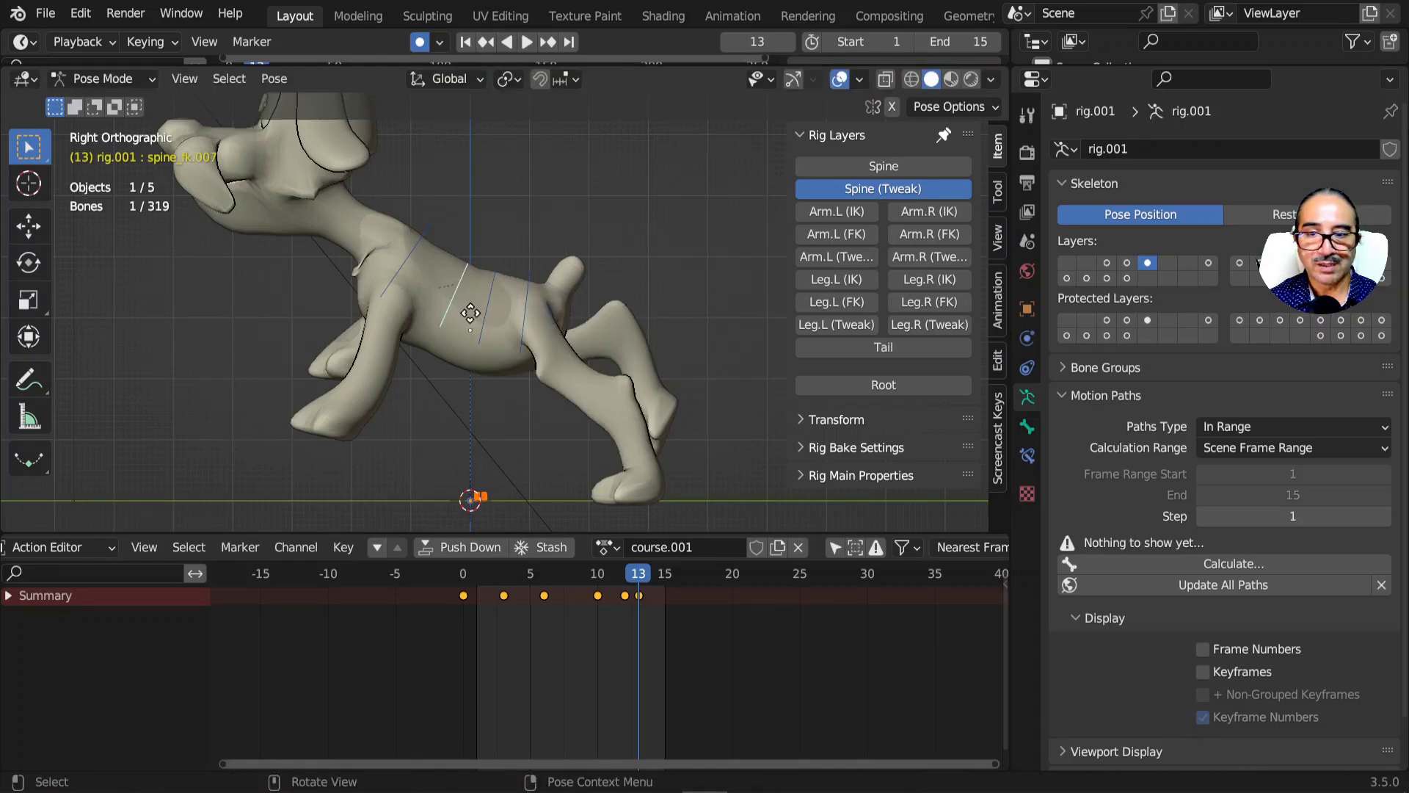
- Move spine_fk.007 slightly toward the head and shift the rearmost spine_fk.004 back toward the tail at frame 13
{"action": "key", "text": "g"}
{"action": "left_click", "coordinate": [523, 323]}
{"action": "left_click", "coordinate": [536, 330]}
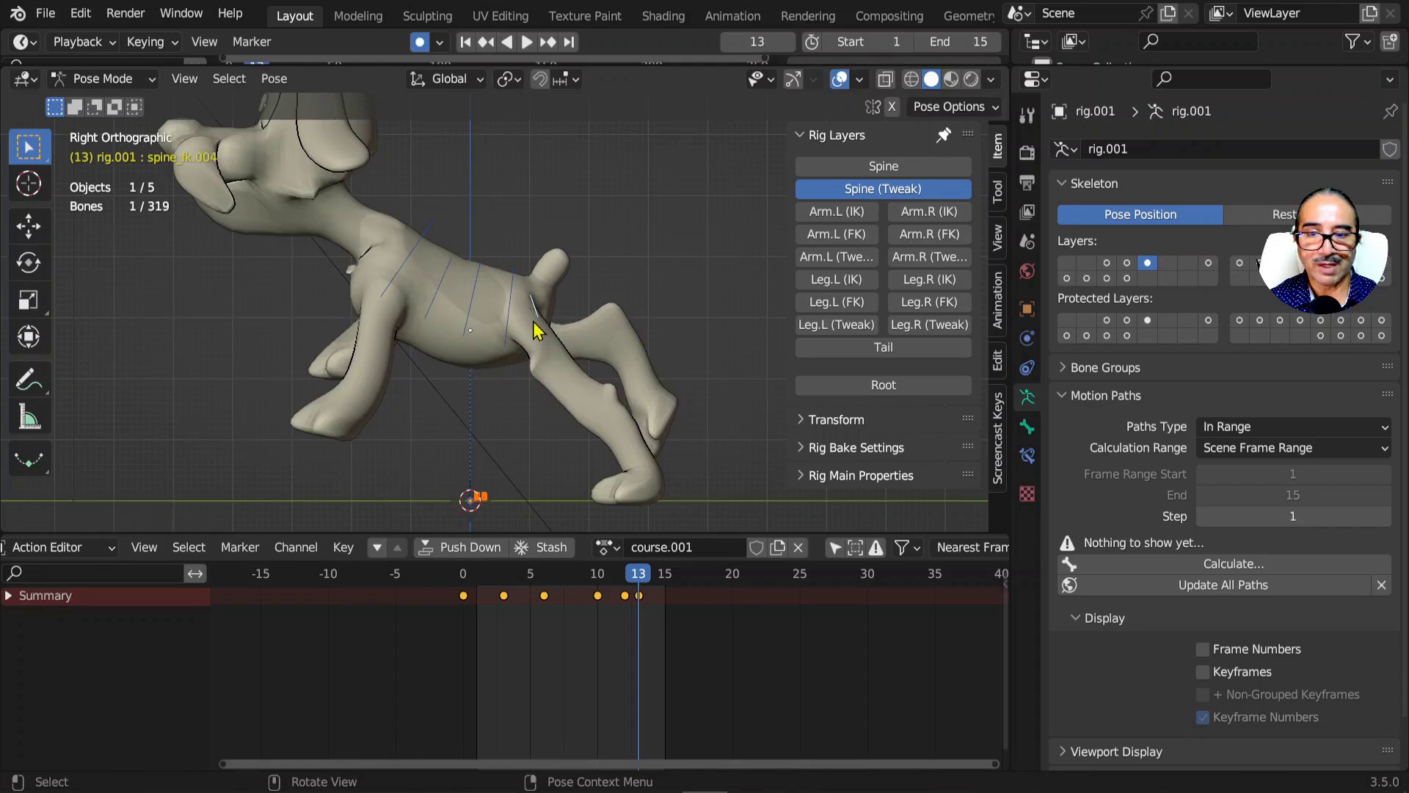
{"action": "key", "text": "g"}
{"action": "left_click", "coordinate": [550, 331]}
- Nudge spine_fk.005, spine_fk.006 and spine_fk.008 at frame 13 to smooth the stretched back
{"action": "left_click", "coordinate": [480, 314]}
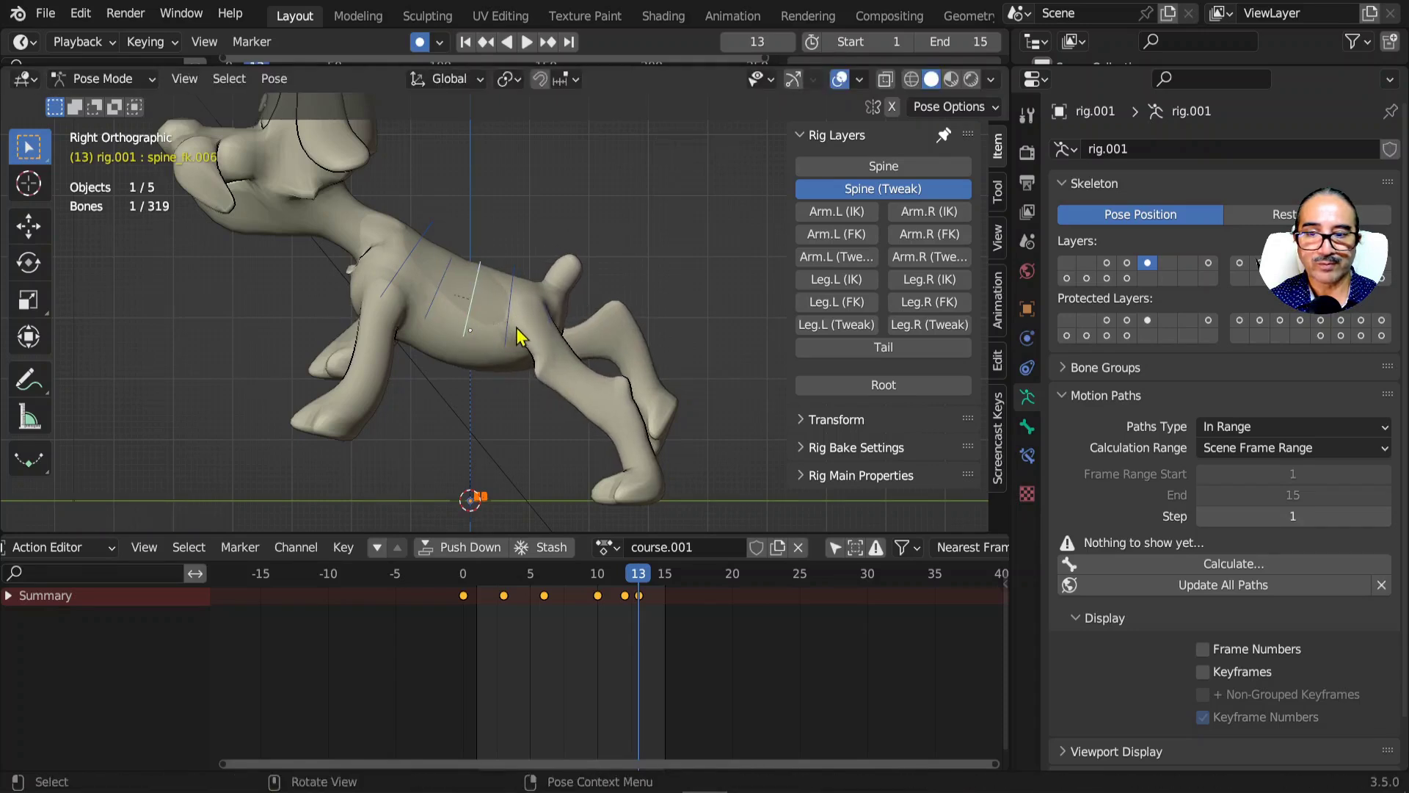
{"action": "left_click", "coordinate": [516, 332]}
{"action": "key", "text": "g"}
{"action": "left_click", "coordinate": [519, 345]}
{"action": "left_click", "coordinate": [477, 339]}
{"action": "key", "text": "g"}
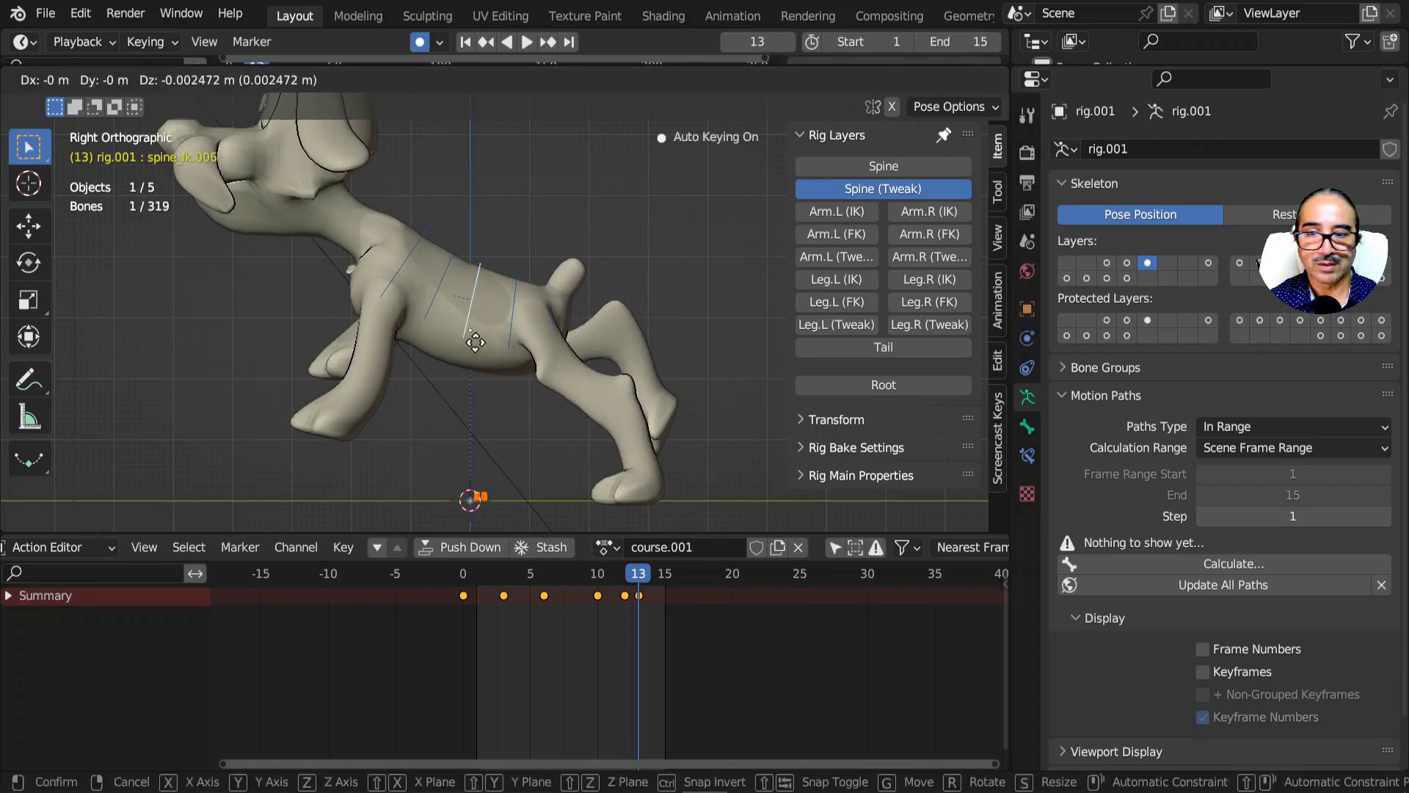
{"action": "left_click", "coordinate": [451, 324]}
{"action": "left_click", "coordinate": [409, 277]}
{"action": "key", "text": "g"}
{"action": "left_click", "coordinate": [371, 309]}
{"action": "scroll", "coordinate": [321, 208], "scroll_direction": "down", "scroll_amount": 1}
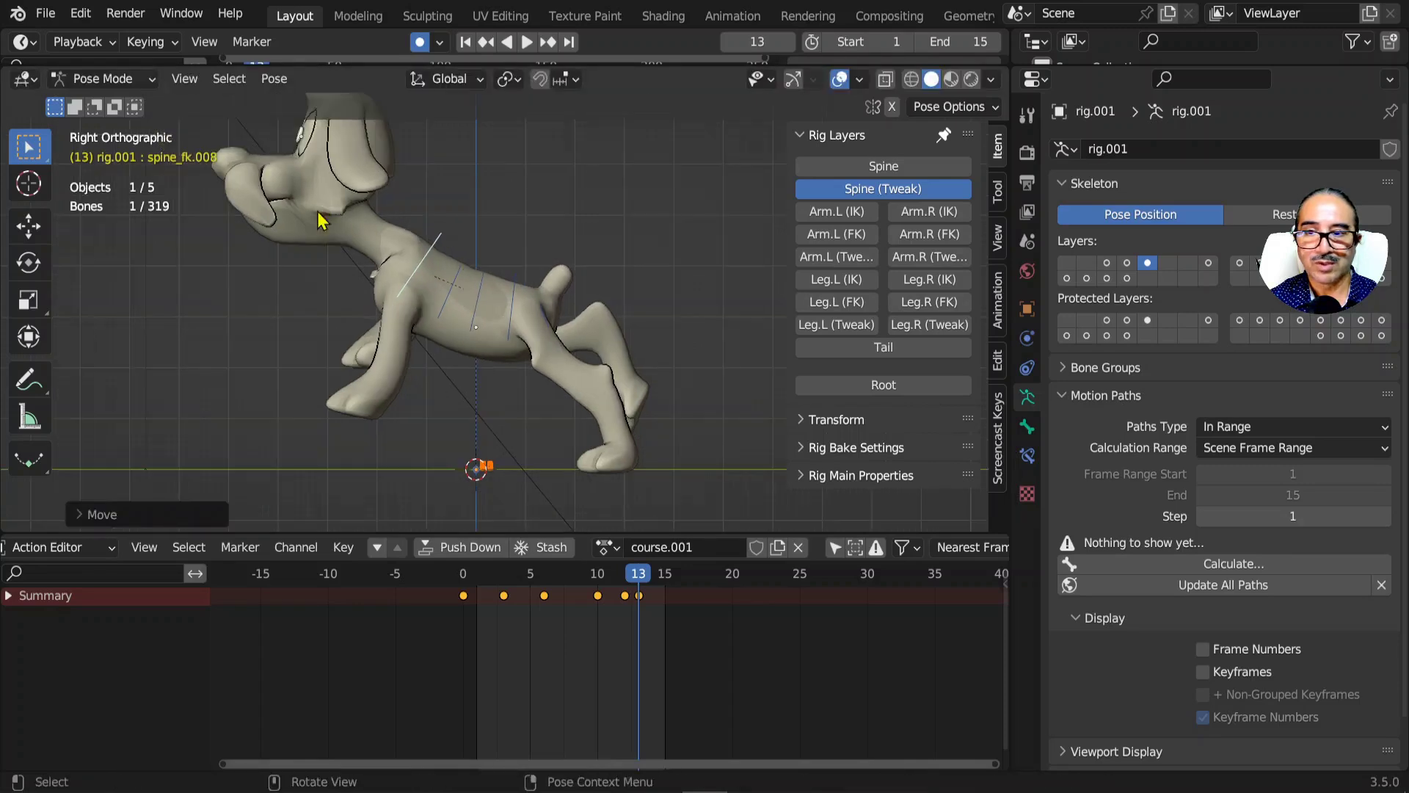
- At frame 3, rotate spine_fk.007, spine_fk.006 and spine_fk.005 to reshape the bend of the lower back
{"action": "key", "text": "space"}
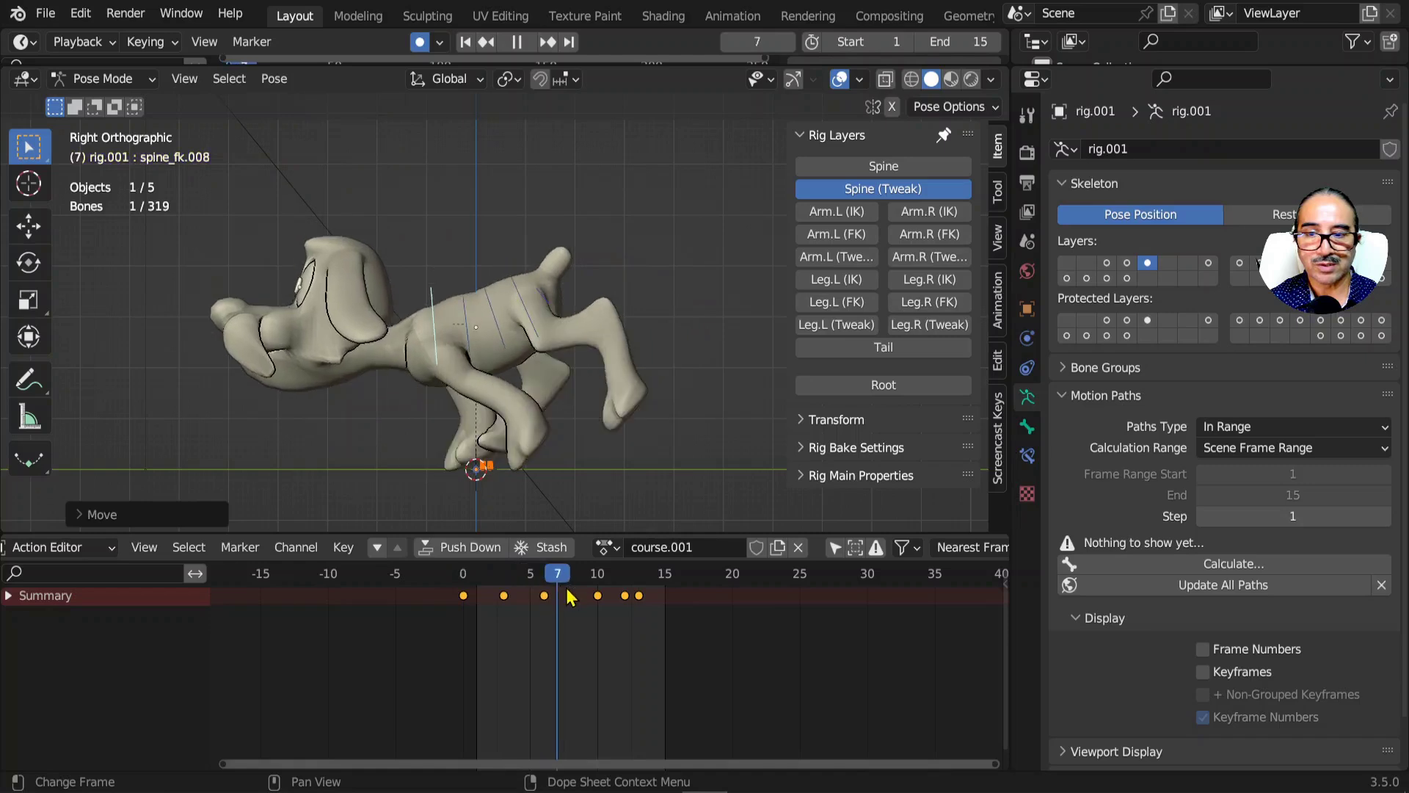
{"action": "left_click_drag", "start_coordinate": [570, 591], "coordinate": [504, 604]}
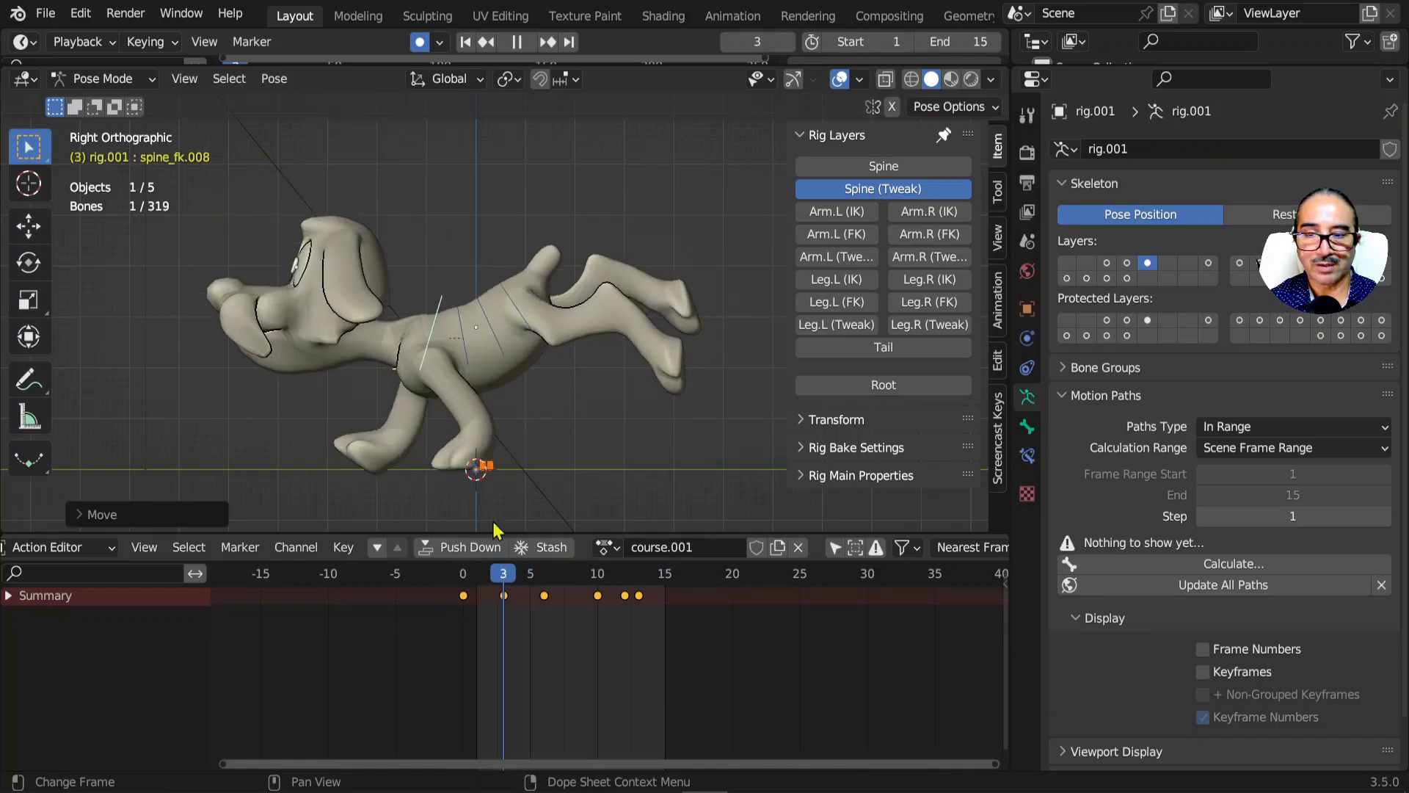
{"action": "left_click", "coordinate": [469, 345]}
{"action": "key", "text": "r"}
{"action": "left_click", "coordinate": [539, 397]}
{"action": "left_click", "coordinate": [535, 359]}
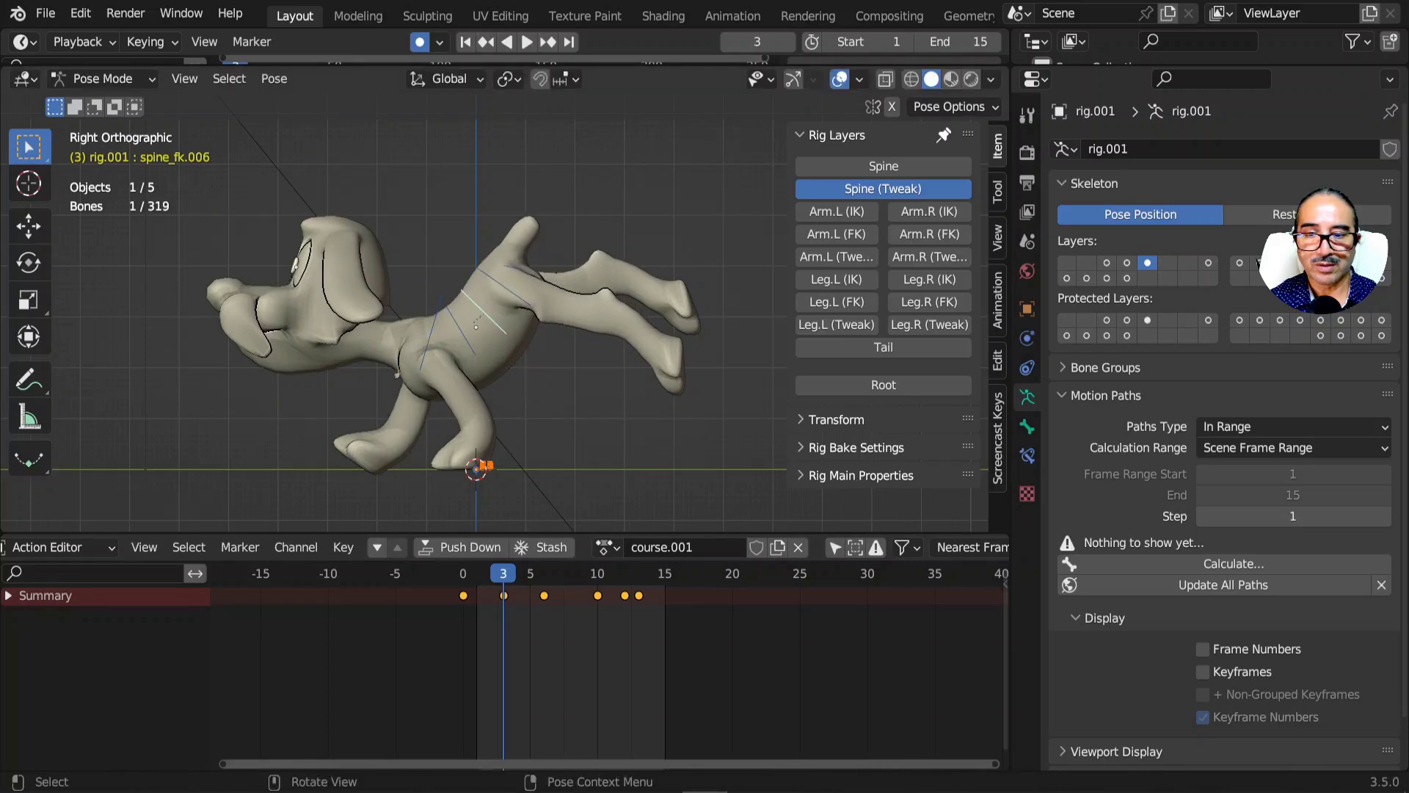
{"action": "key", "text": "r"}
{"action": "left_click", "coordinate": [533, 403]}
{"action": "left_click", "coordinate": [529, 328]}
{"action": "key", "text": "r"}
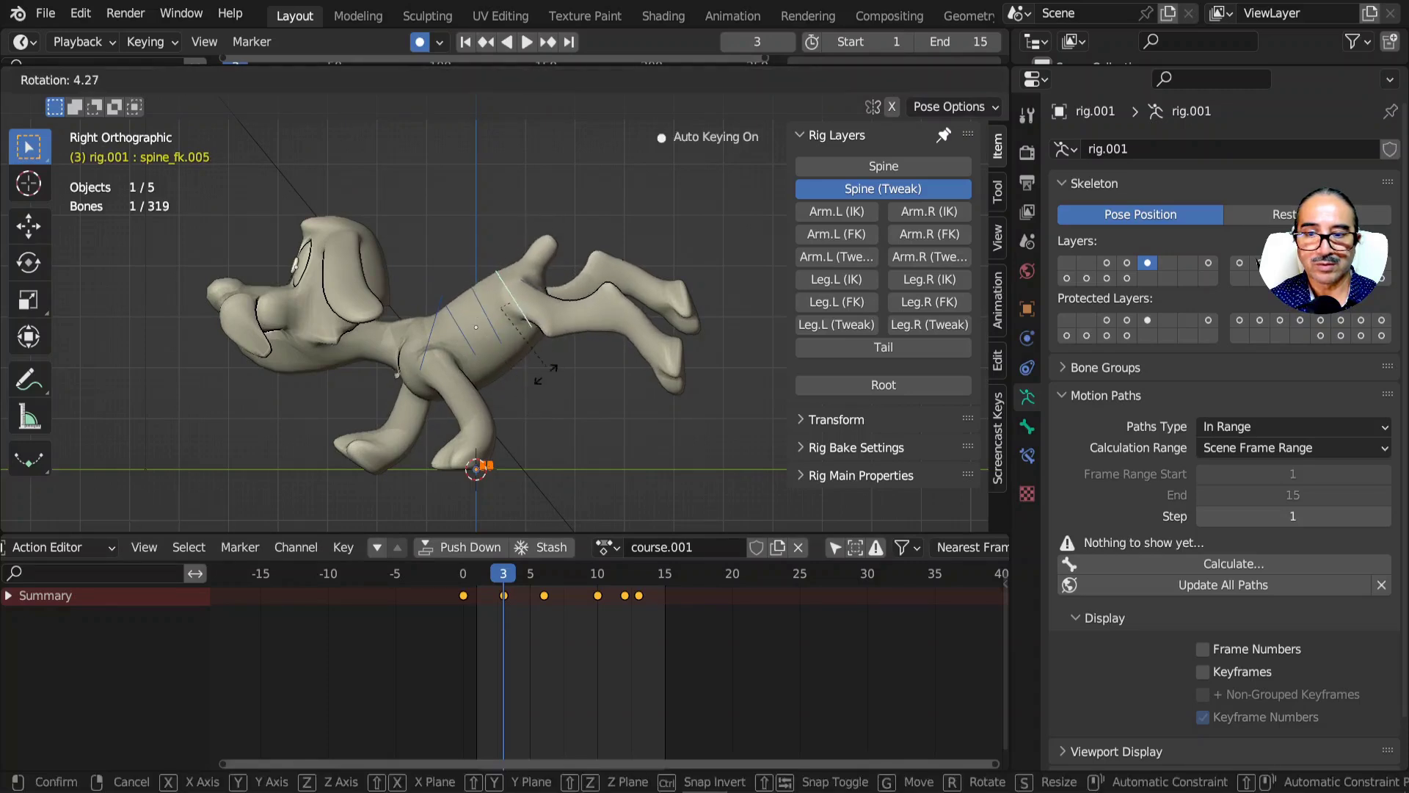
{"action": "left_click", "coordinate": [527, 457]}
- At frame 6, rotate spine_fk.005 and spine_fk.006 to start rounding the dog's rear back
{"action": "key", "text": "space"}
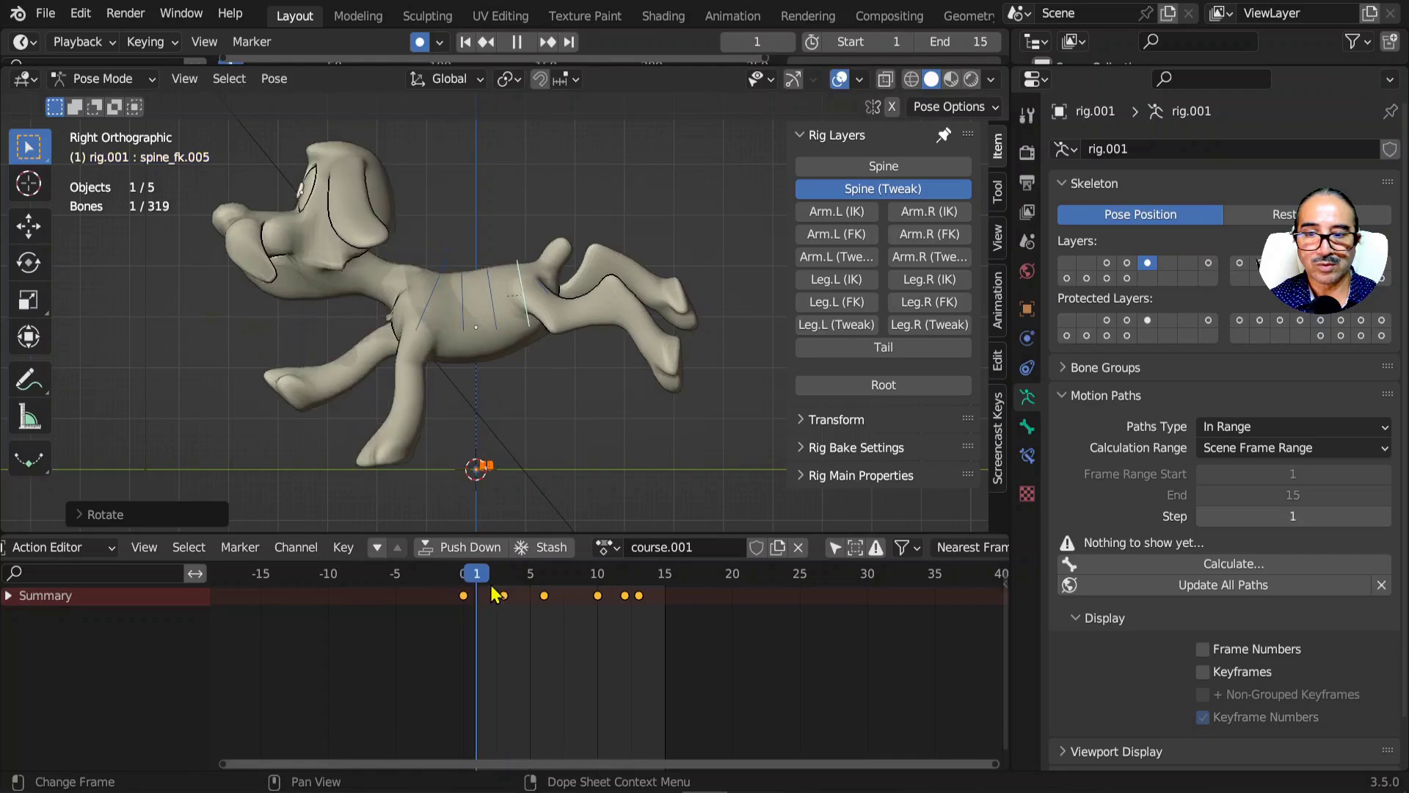
{"action": "key", "text": "space"}
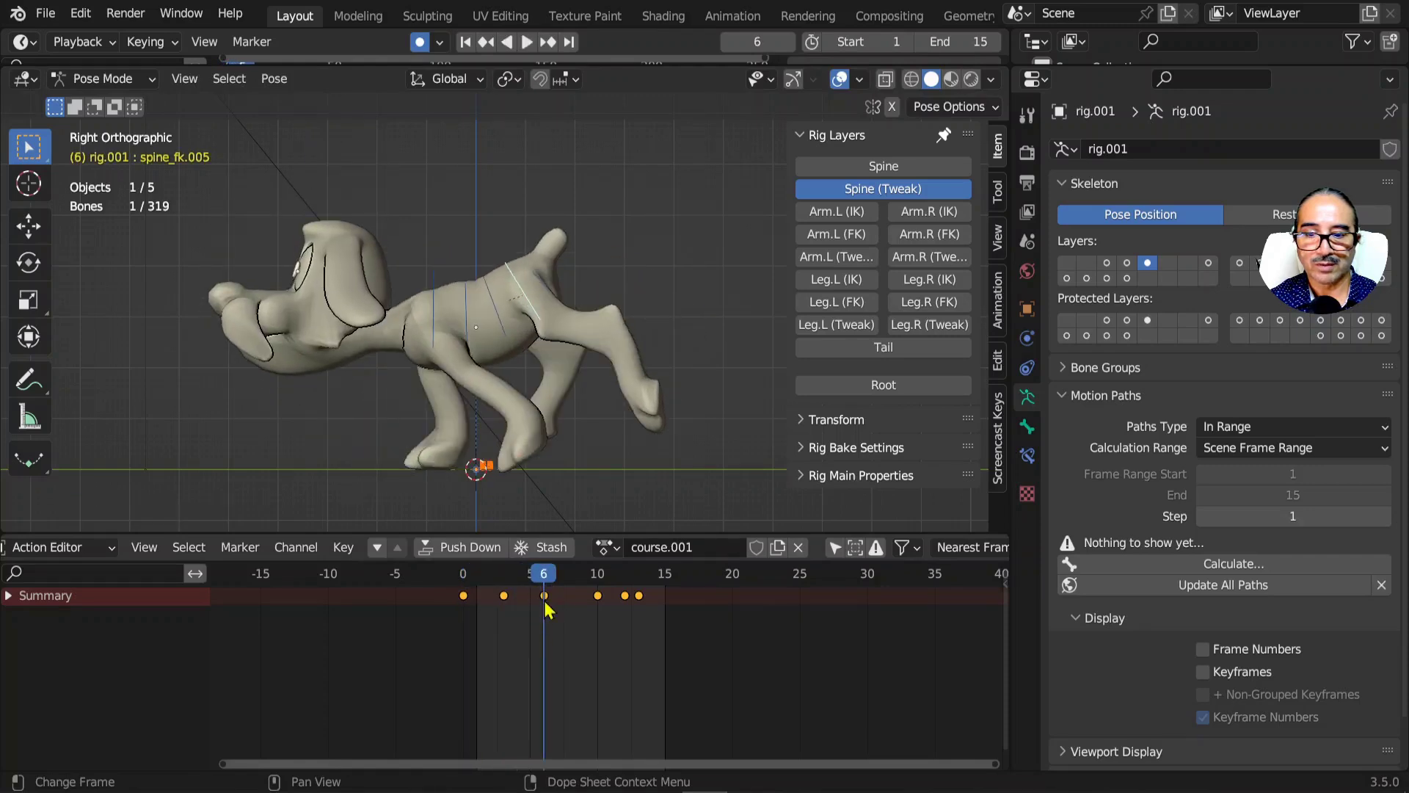
{"action": "key", "text": "r"}
{"action": "left_click", "coordinate": [518, 328]}
{"action": "left_click", "coordinate": [505, 314]}
{"action": "key", "text": "r"}
{"action": "left_click", "coordinate": [538, 376]}
{"action": "left_click_drag", "start_coordinate": [458, 577], "coordinate": [544, 580]}
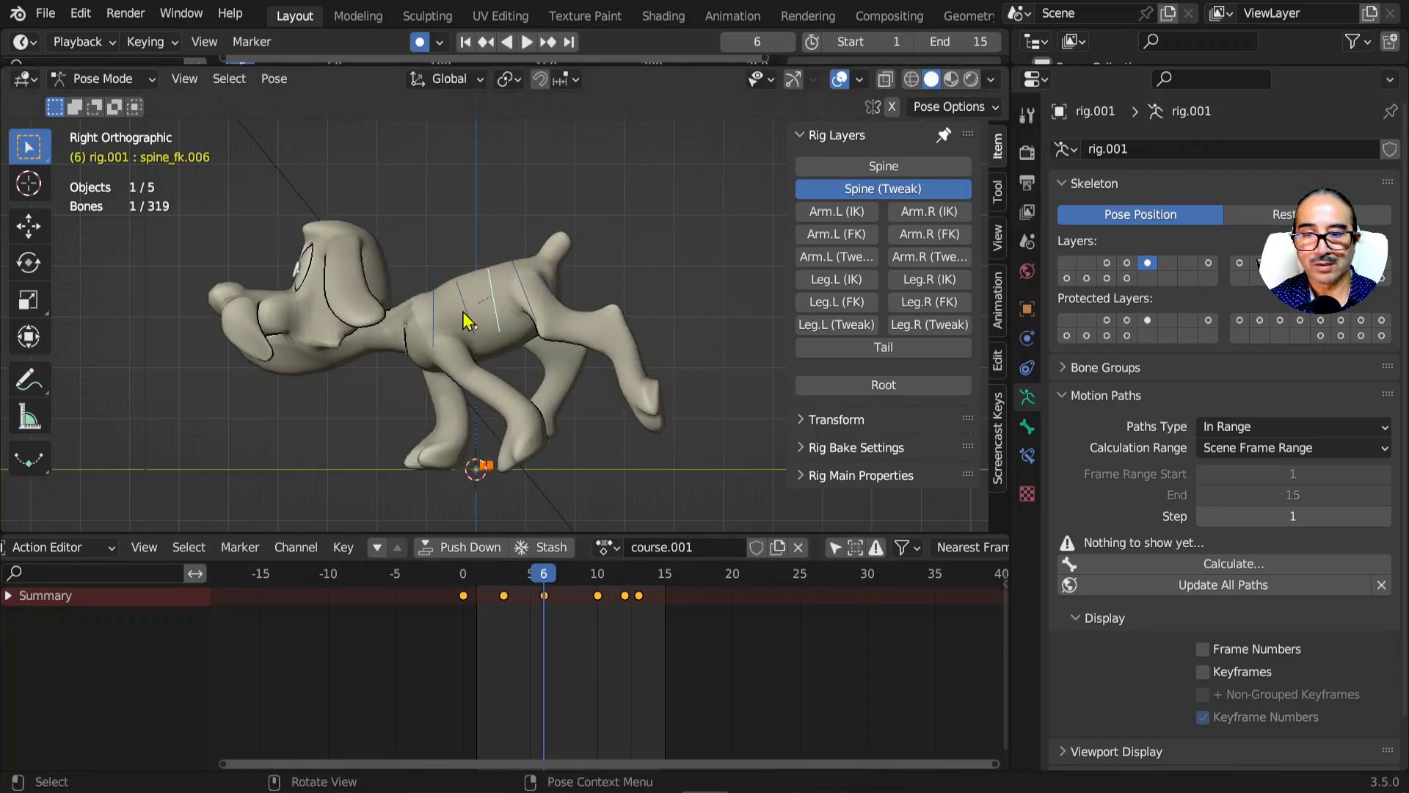
- Rotate spine_fk.006, spine_fk.005 and spine_fk.007 further at frame 6 to arch the middle of the back
{"action": "key", "text": "r"}
{"action": "left_click", "coordinate": [494, 318]}
{"action": "left_click", "coordinate": [506, 324]}
{"action": "key", "text": "r"}
{"action": "left_click", "coordinate": [517, 400]}
{"action": "left_click", "coordinate": [465, 301]}
{"action": "key", "text": "r"}
{"action": "left_click", "coordinate": [533, 320]}
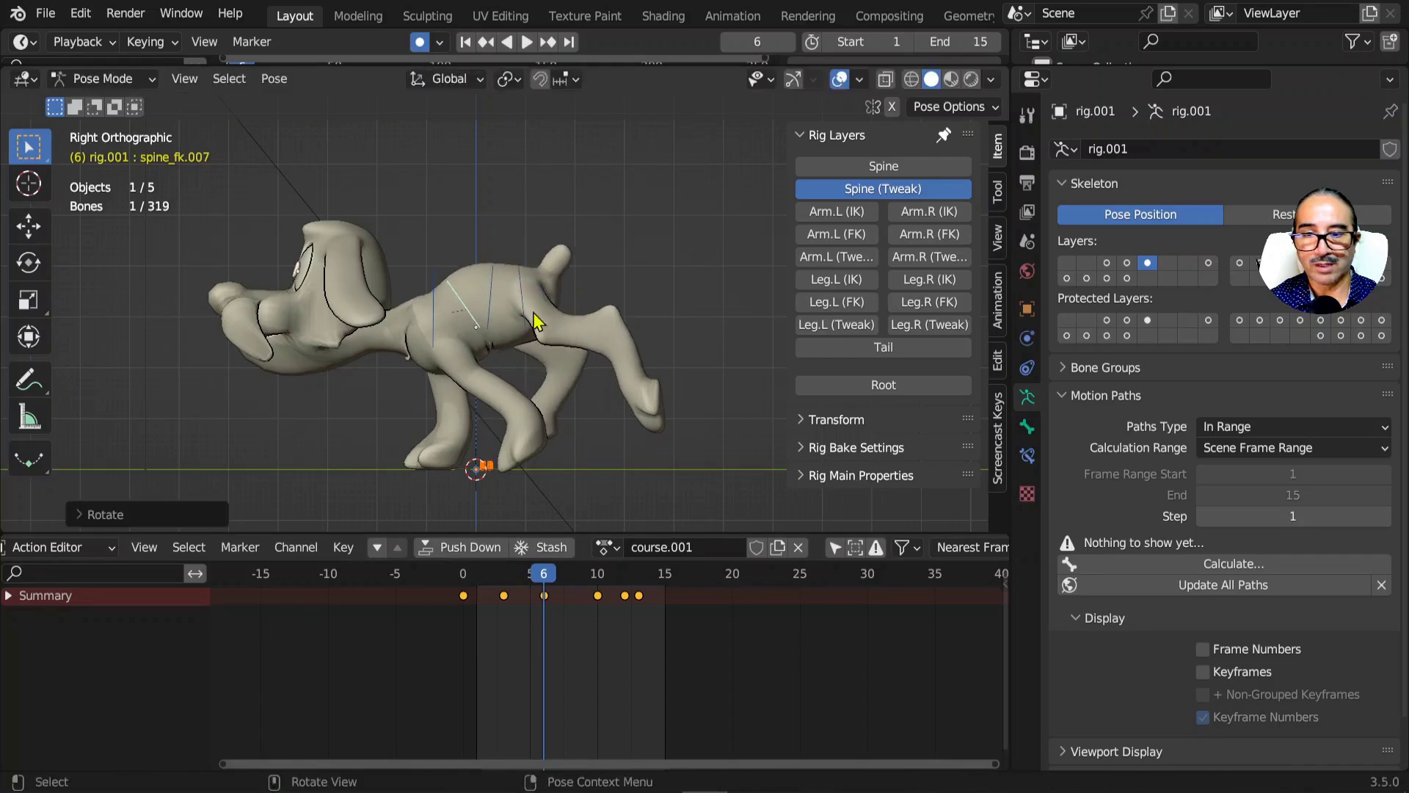
- Rotate spine_fk.005 and the rearmost spine_fk.004 at frame 6 to curve the hips downward
{"action": "left_click", "coordinate": [528, 297]}
{"action": "key", "text": "r"}
{"action": "left_click", "coordinate": [585, 323]}
{"action": "left_click", "coordinate": [586, 317]}
{"action": "key", "text": "r"}
{"action": "left_click", "coordinate": [587, 325]}
- At frame 13, stretch the front of the back by moving spine_fk.008 and spine_fk.007 toward the head and adjusting spine_fk.006
{"action": "key", "text": "space"}
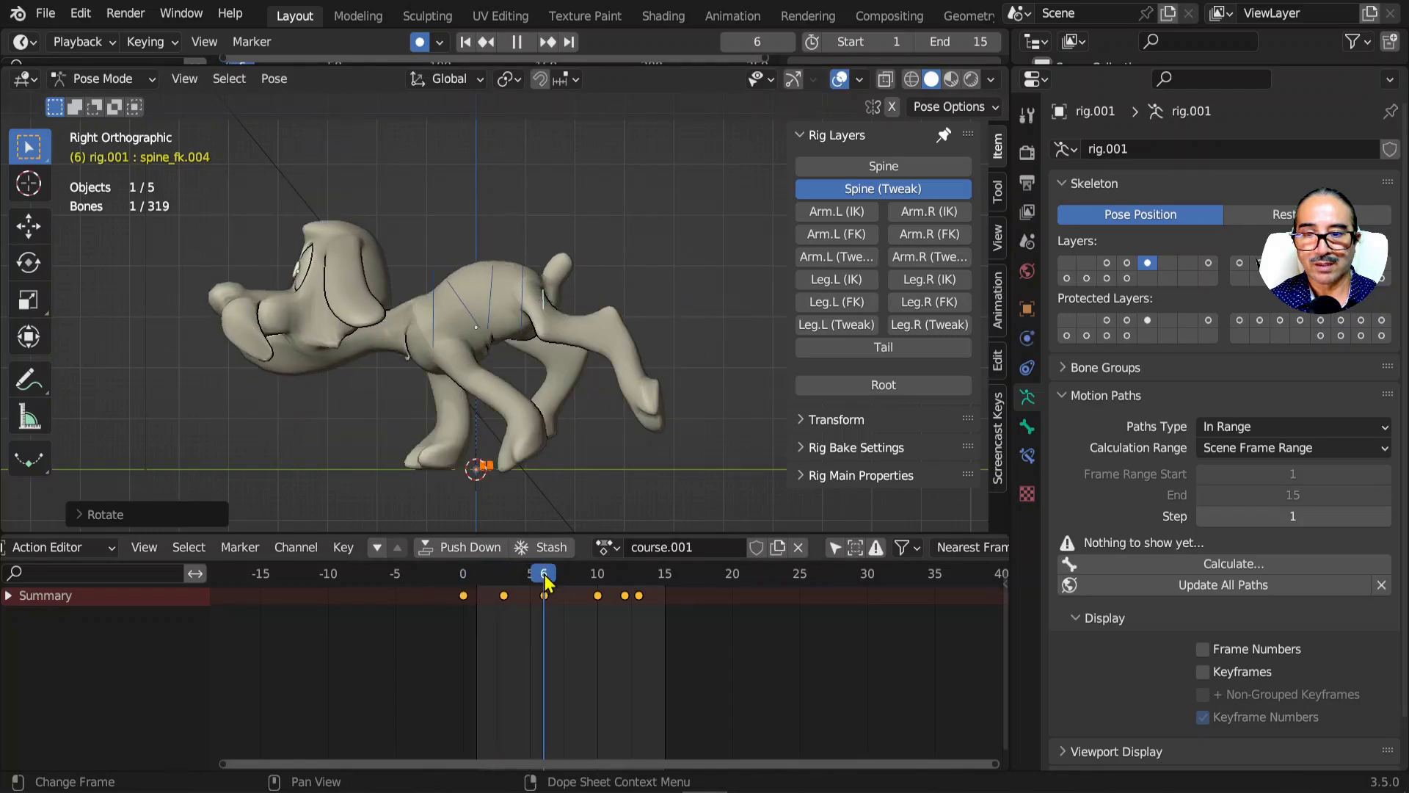
{"action": "left_click_drag", "start_coordinate": [580, 582], "coordinate": [627, 582]}
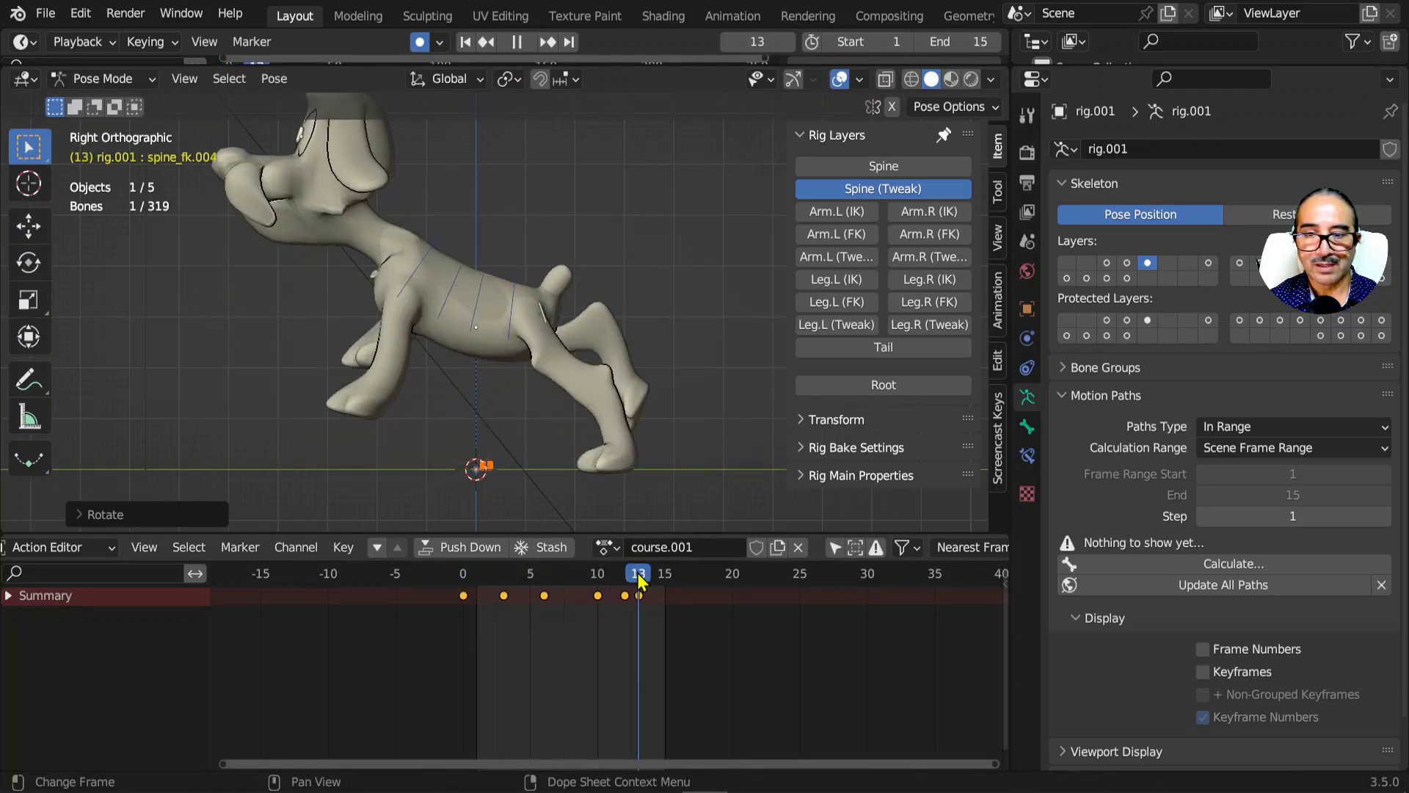
{"action": "key", "text": "space"}
{"action": "key", "text": "g"}
{"action": "left_click", "coordinate": [441, 341]}
{"action": "left_click", "coordinate": [450, 308]}
{"action": "key", "text": "g"}
{"action": "left_click", "coordinate": [479, 321]}
{"action": "left_click", "coordinate": [481, 323]}
{"action": "key", "text": "g"}
{"action": "left_click", "coordinate": [506, 319]}
- Shift spine_fk.005 and spine_fk.004 back toward the tail at frame 13 to lengthen the rear of the spine
{"action": "left_click", "coordinate": [518, 316]}
{"action": "key", "text": "g"}
{"action": "left_click", "coordinate": [547, 338]}
{"action": "left_click", "coordinate": [557, 337]}
{"action": "key", "text": "g"}
{"action": "left_click", "coordinate": [562, 344]}
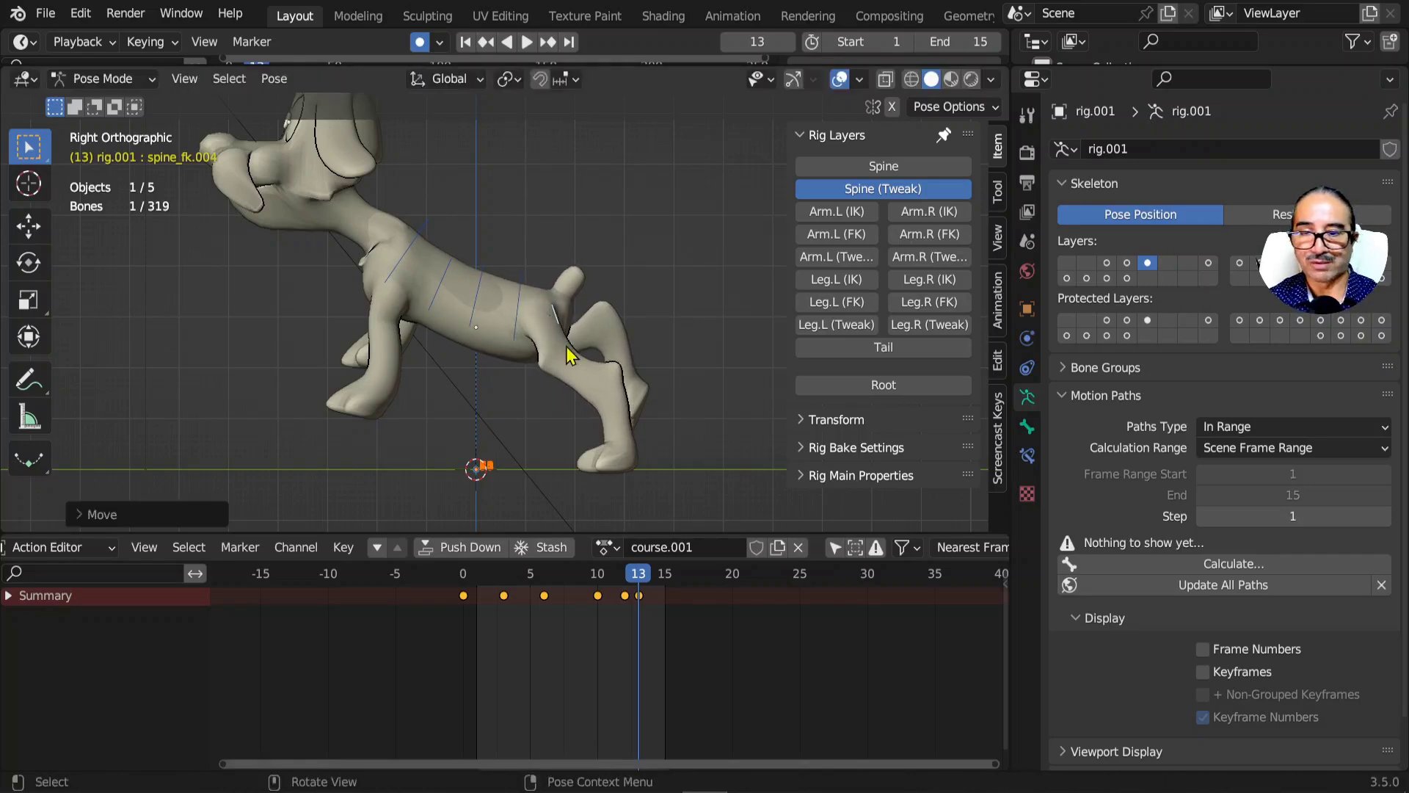
- Select all five spine FK bones and duplicate their frame 0 keys to frame 15 to close the loop
{"action": "left_click", "coordinate": [463, 582]}
{"action": "left_click", "coordinate": [464, 595]}
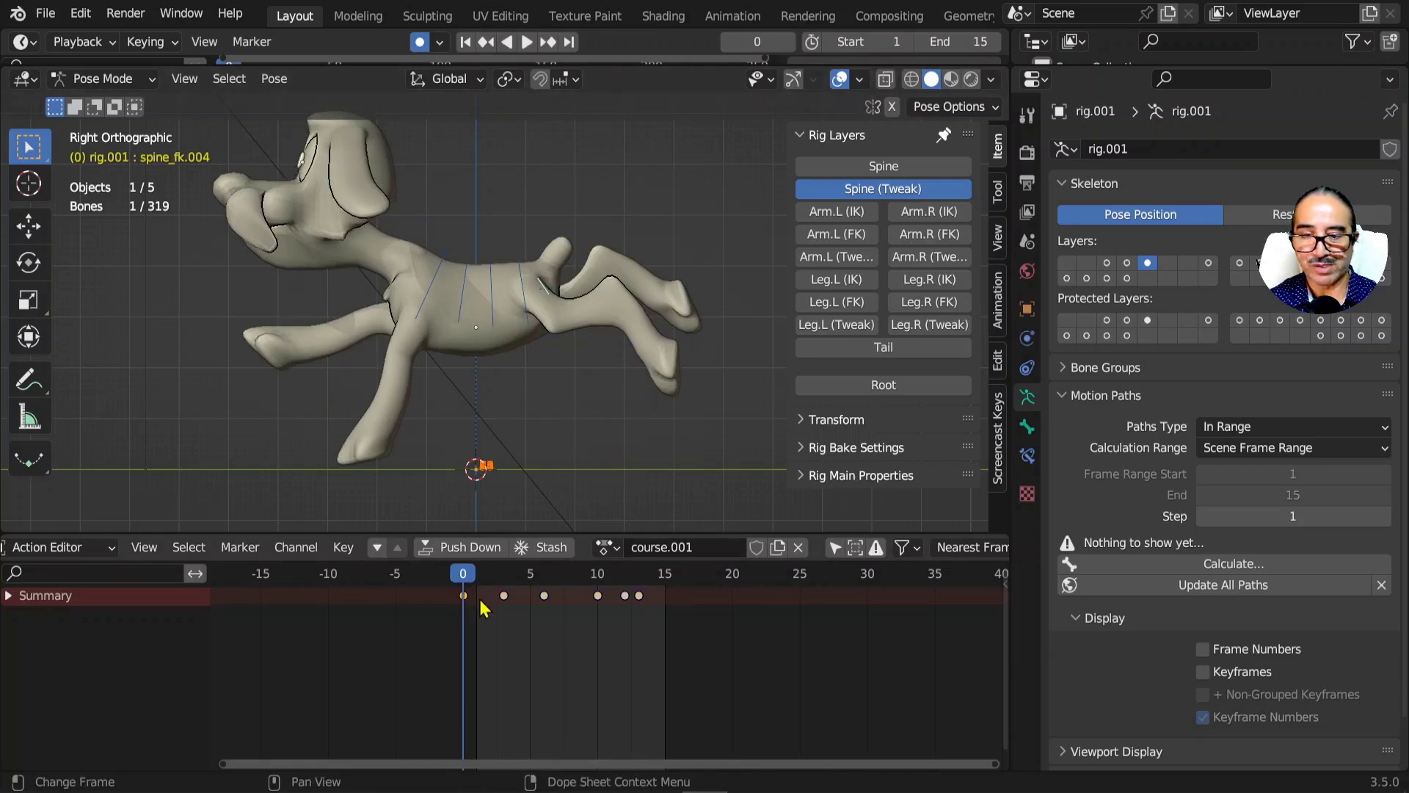
{"action": "left_click_drag", "start_coordinate": [650, 158], "coordinate": [456, 392]}
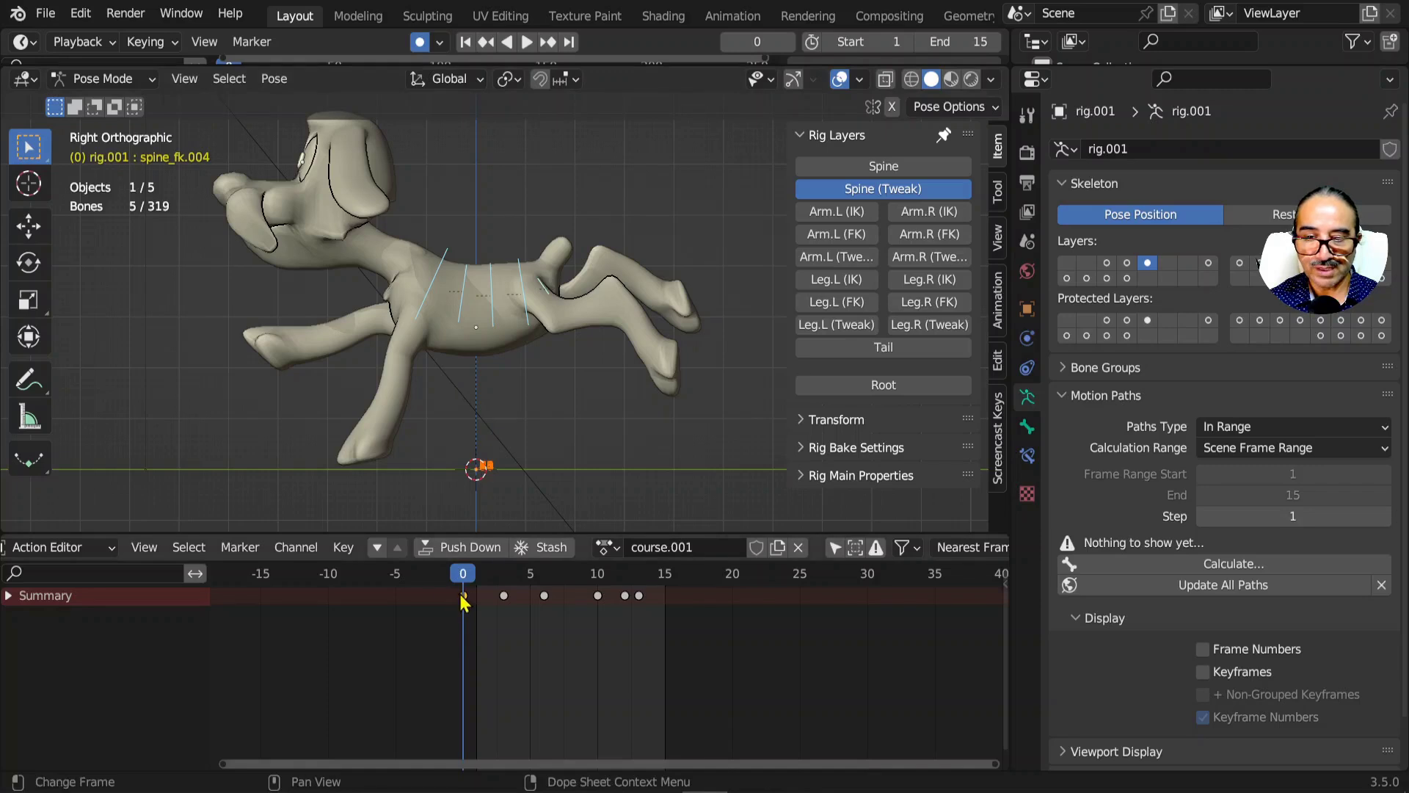
{"action": "key", "text": "shift+d"}
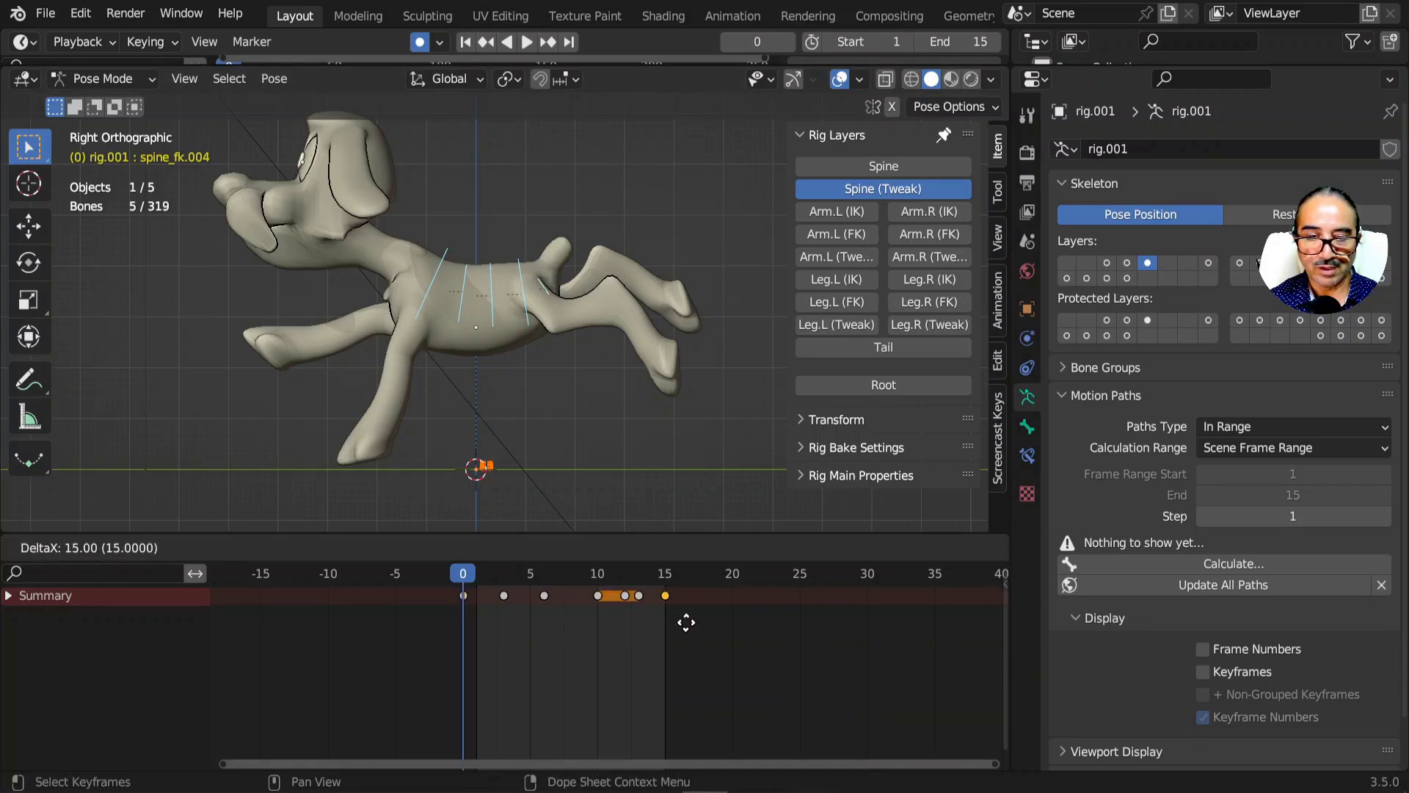
{"action": "left_click", "coordinate": [686, 622]}
- Play the run cycle with the viewport overlays hidden to review the spine motion, and restore the overlays
{"action": "key", "text": "space"}
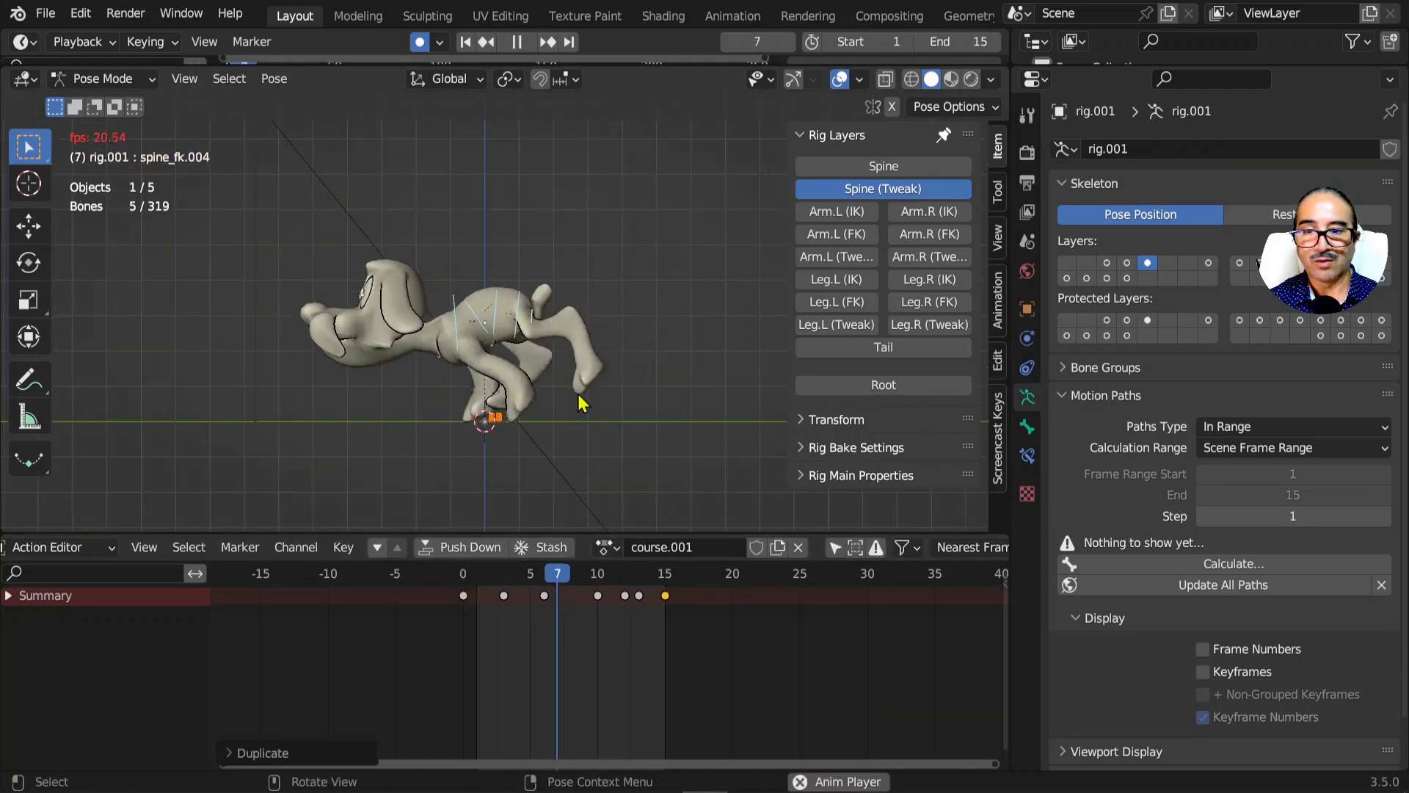
{"action": "left_click", "coordinate": [844, 78]}
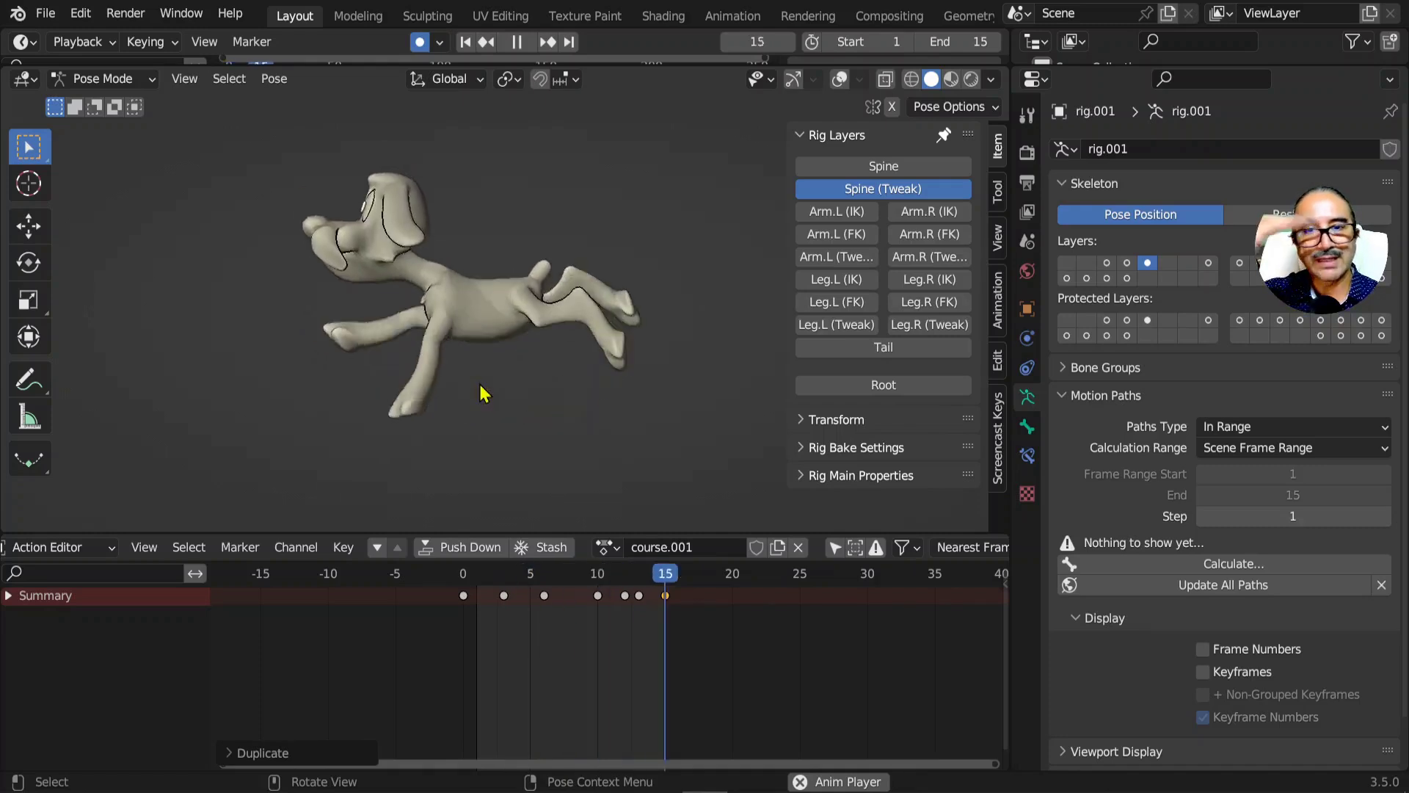
{"action": "left_click", "coordinate": [839, 78]}
- Show only the Spine rig layer and delete the torso bone's key at frame 6, replaying the cycle to check it
{"action": "left_click", "coordinate": [884, 170]}
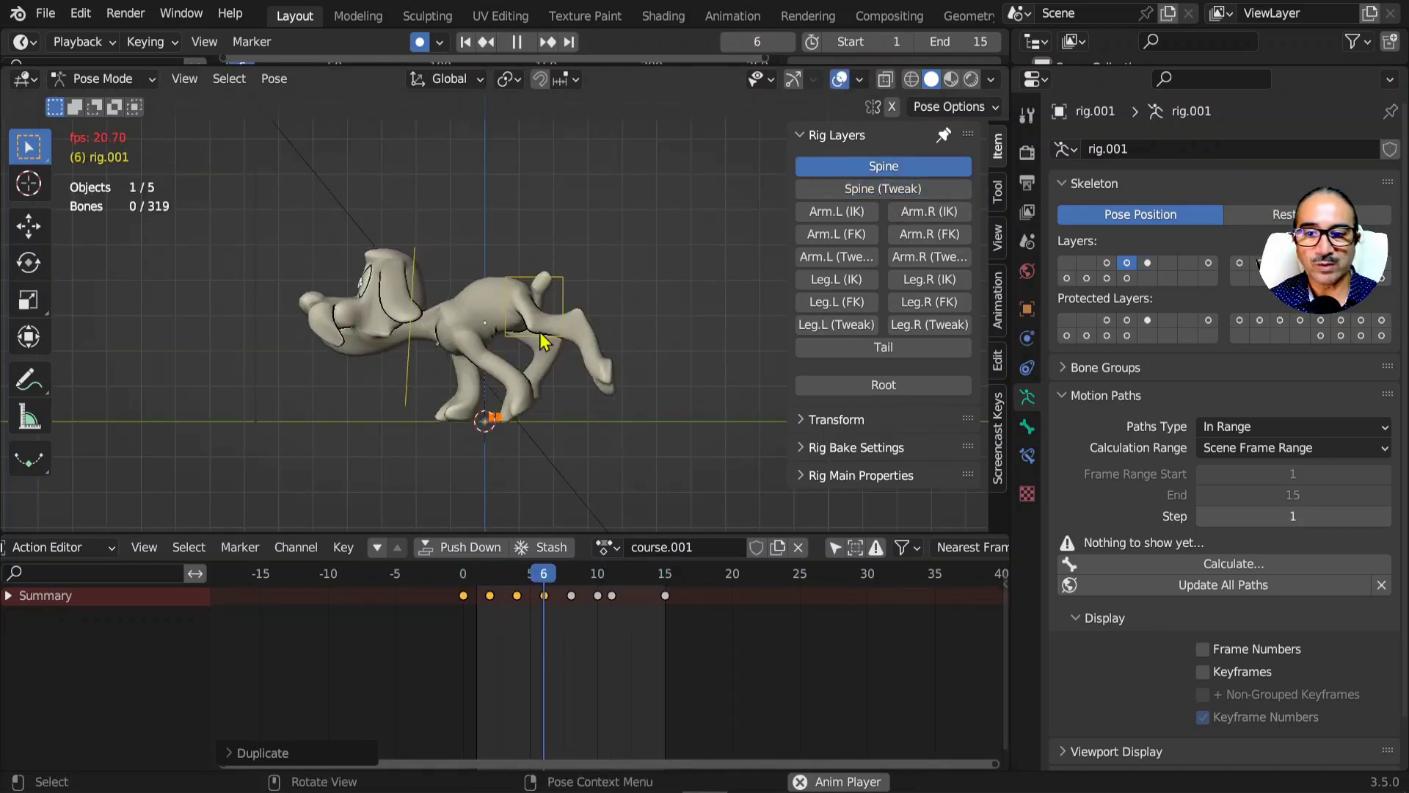
{"action": "key", "text": "space"}
{"action": "left_click", "coordinate": [552, 316]}
{"action": "key", "text": "space"}
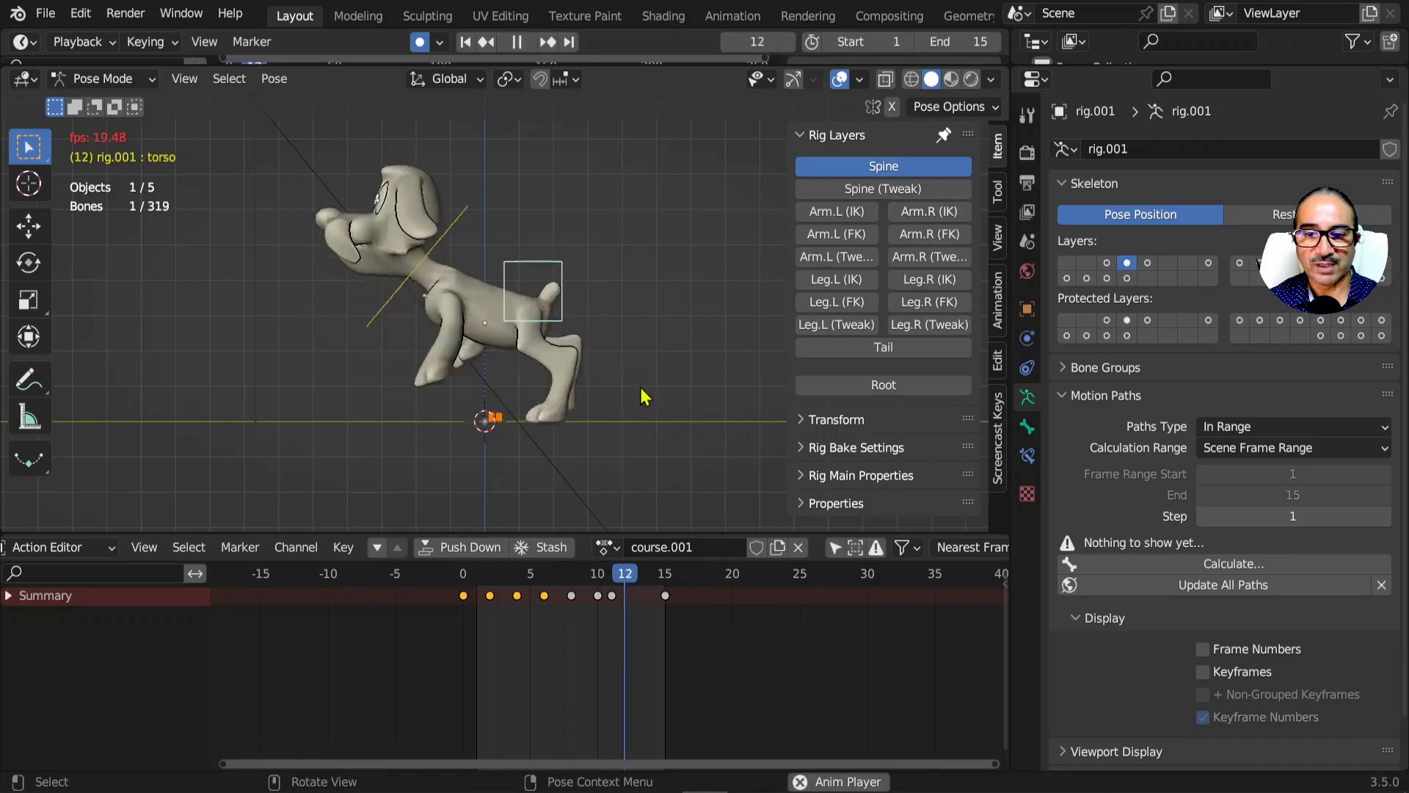
{"action": "scroll", "coordinate": [597, 333], "scroll_direction": "up", "scroll_amount": 1}
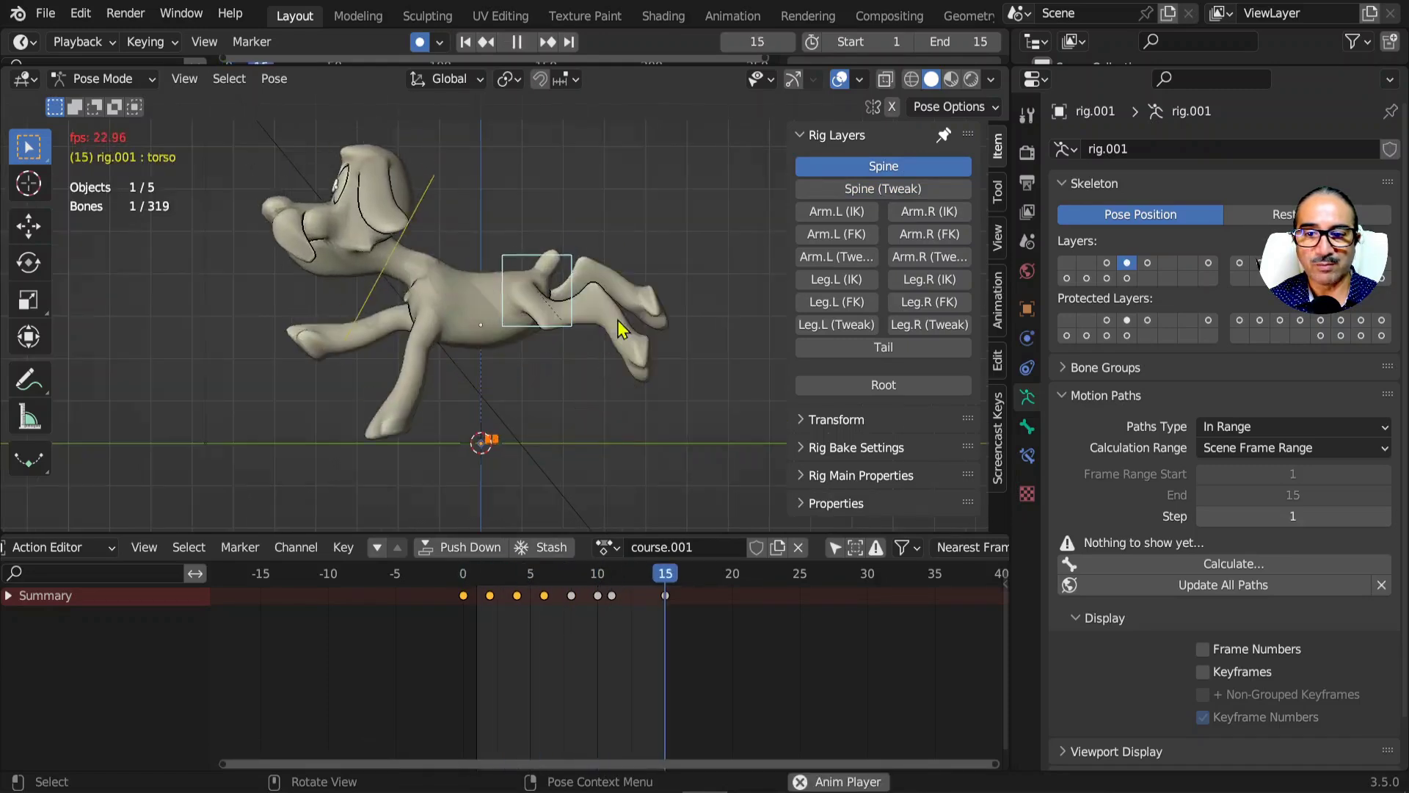
{"action": "key", "text": "space"}
{"action": "left_click", "coordinate": [482, 577]}
{"action": "left_click_drag", "start_coordinate": [484, 585], "coordinate": [549, 590]}
{"action": "key", "text": "x"}
{"action": "left_click", "coordinate": [551, 608]}
{"action": "key", "text": "space"}
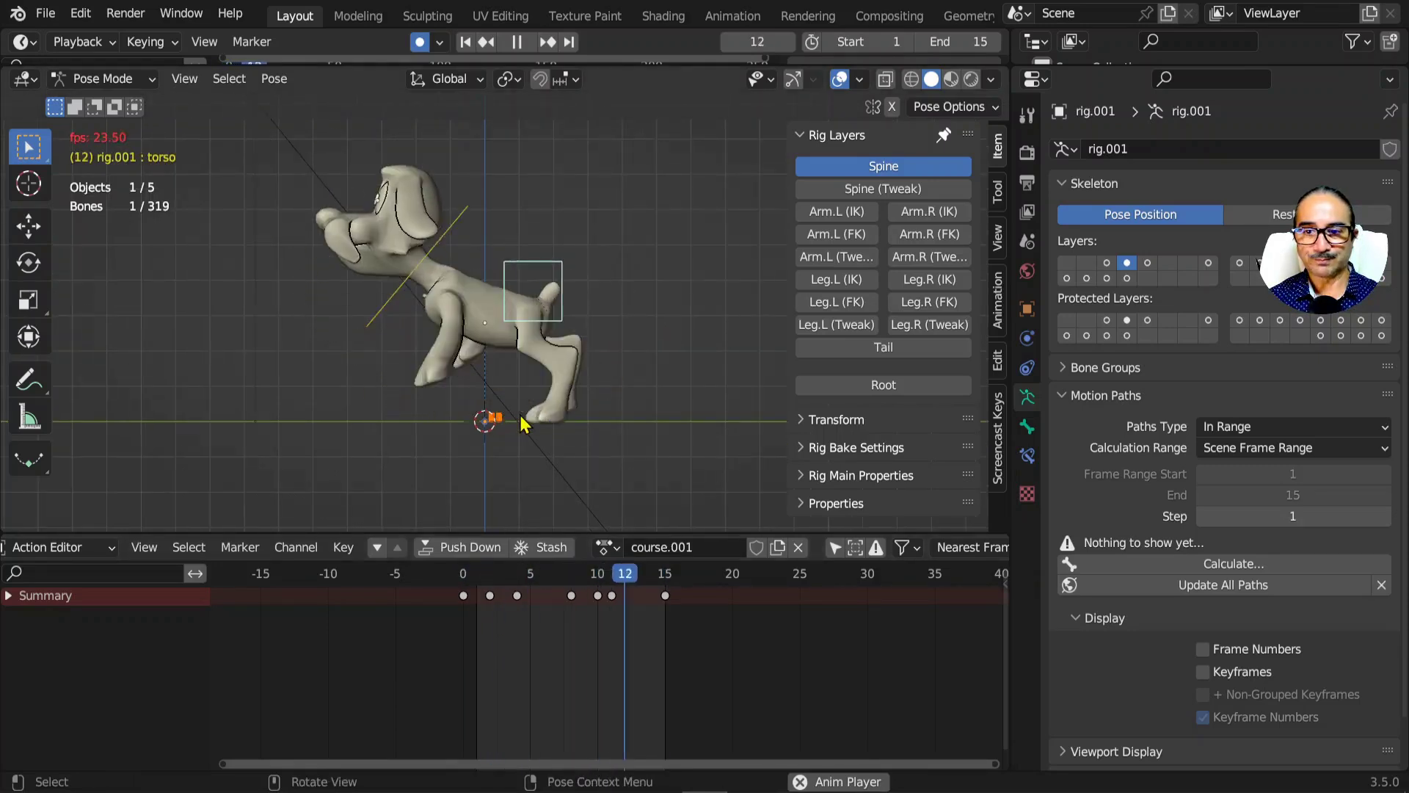
- At frame 4 in right view, show only the left arm and leg IK layers and select front_foot_ik.L and foot_ik.L
{"action": "key", "text": "space"}
{"action": "key", "text": "KP_3"}
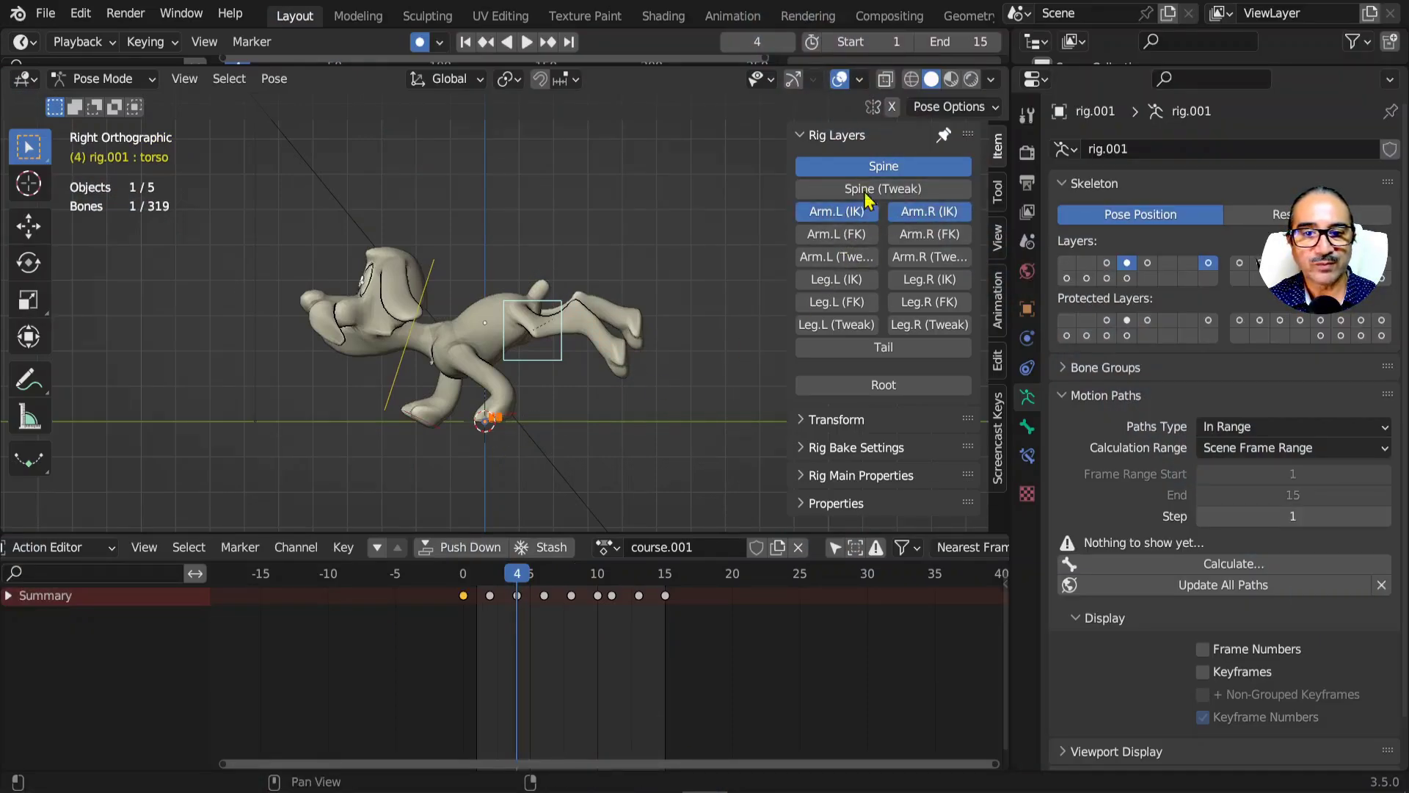
{"action": "left_click", "coordinate": [884, 171]}
{"action": "middle_click_drag", "start_coordinate": [616, 424], "coordinate": [517, 372], "text": "shift"}
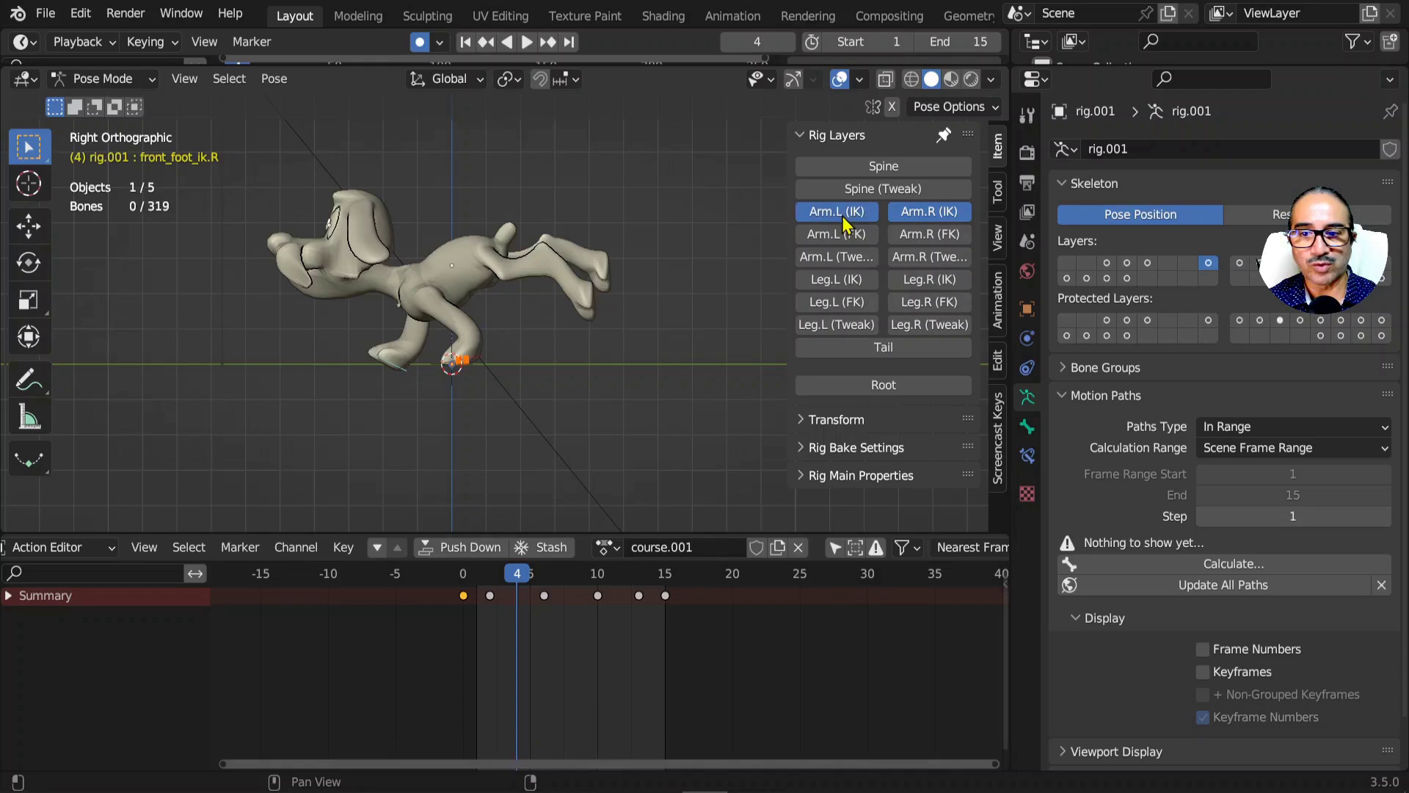
{"action": "left_click_drag", "start_coordinate": [493, 386], "coordinate": [492, 386]}
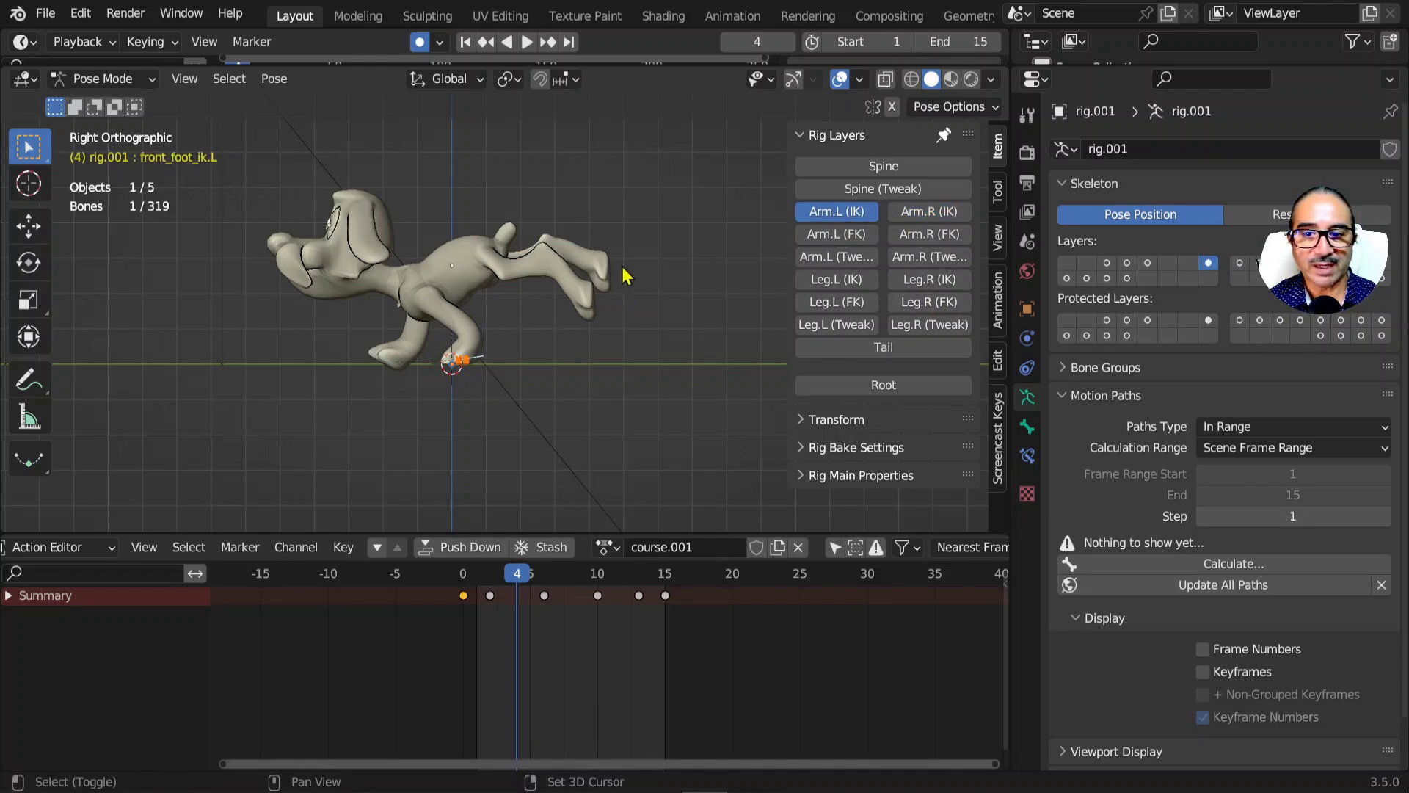
{"action": "left_click", "coordinate": [593, 325], "text": "shift"}
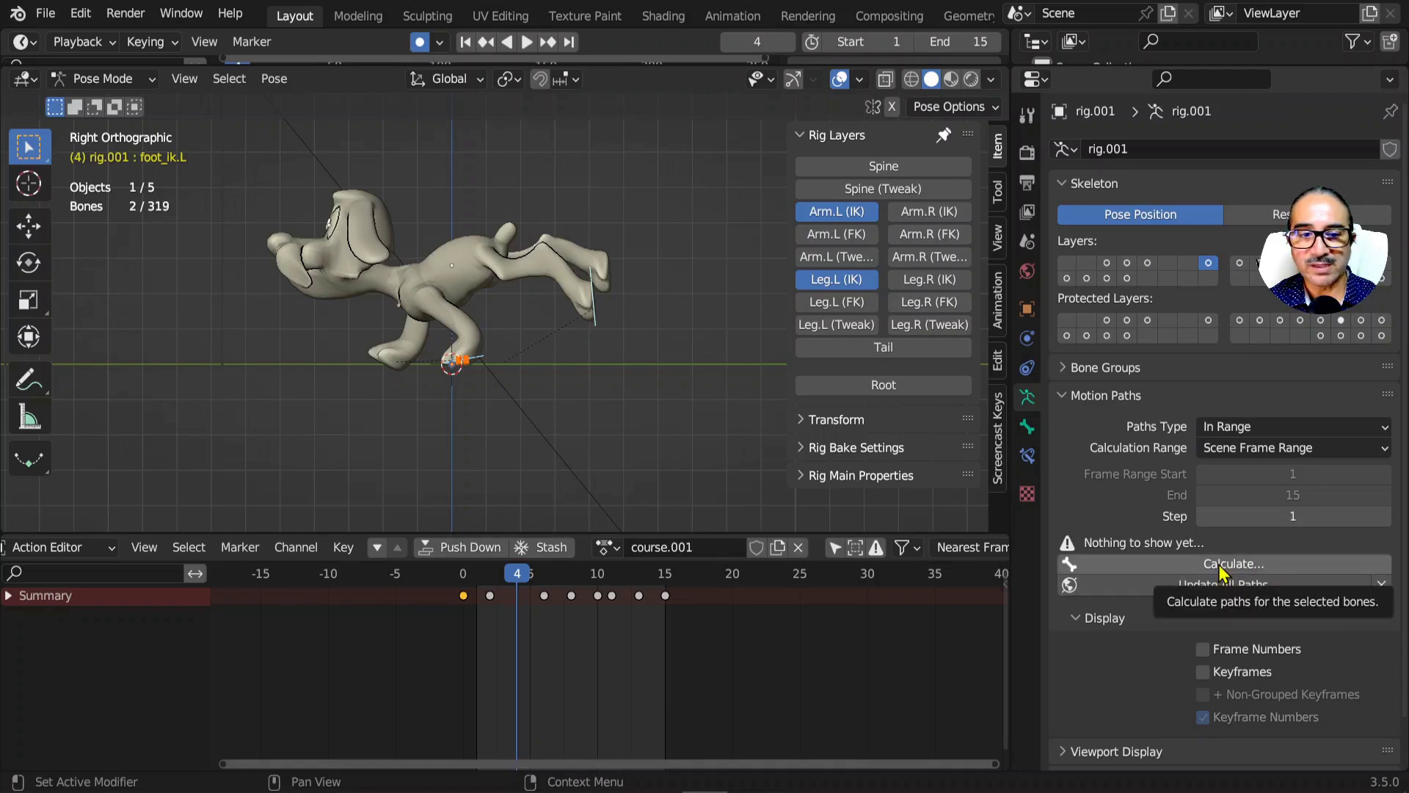
- Calculate motion paths for both left foot IK bones over the Scene Frame Range, with the bake location set to Heads
{"action": "left_click", "coordinate": [1094, 396]}
{"action": "left_click", "coordinate": [1093, 397]}
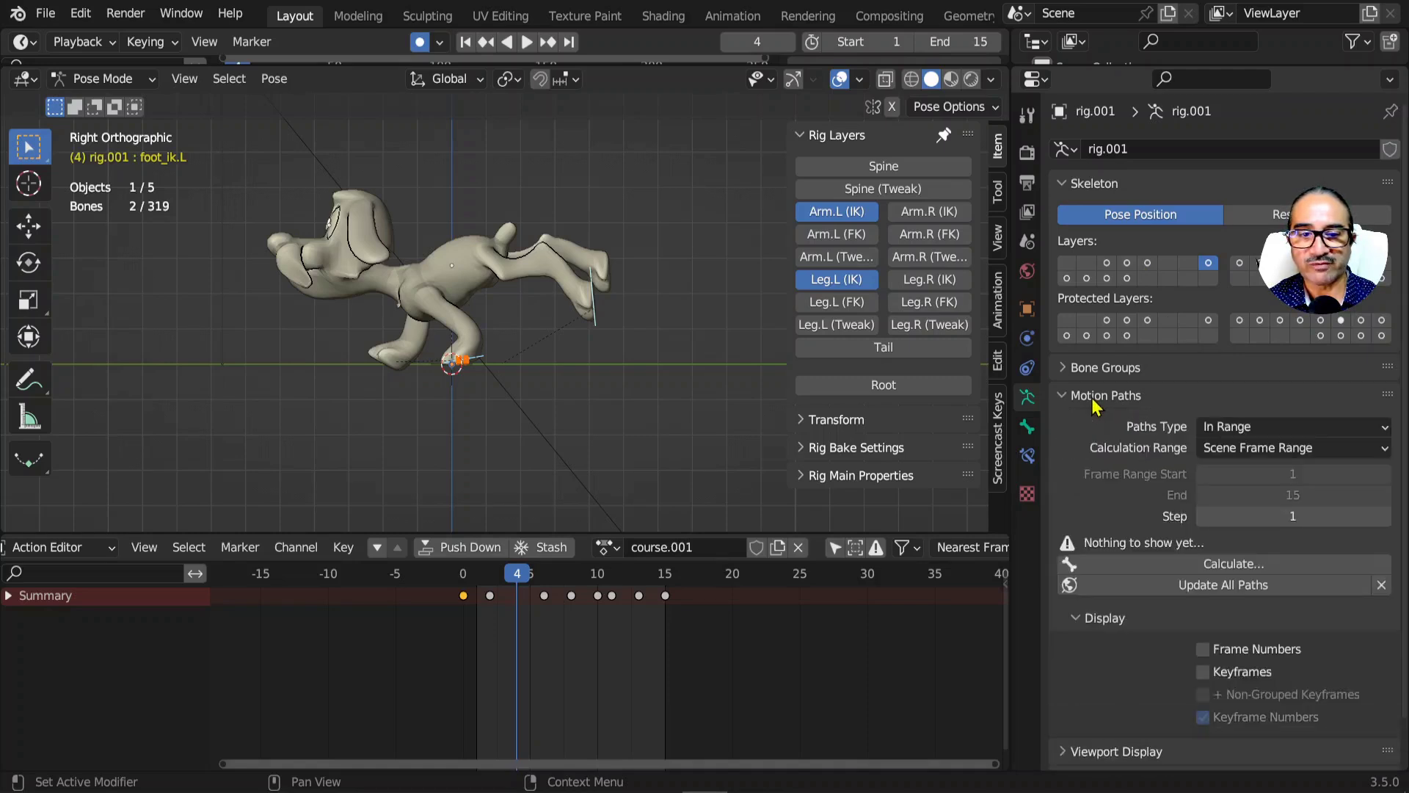
{"action": "left_click", "coordinate": [1207, 565]}
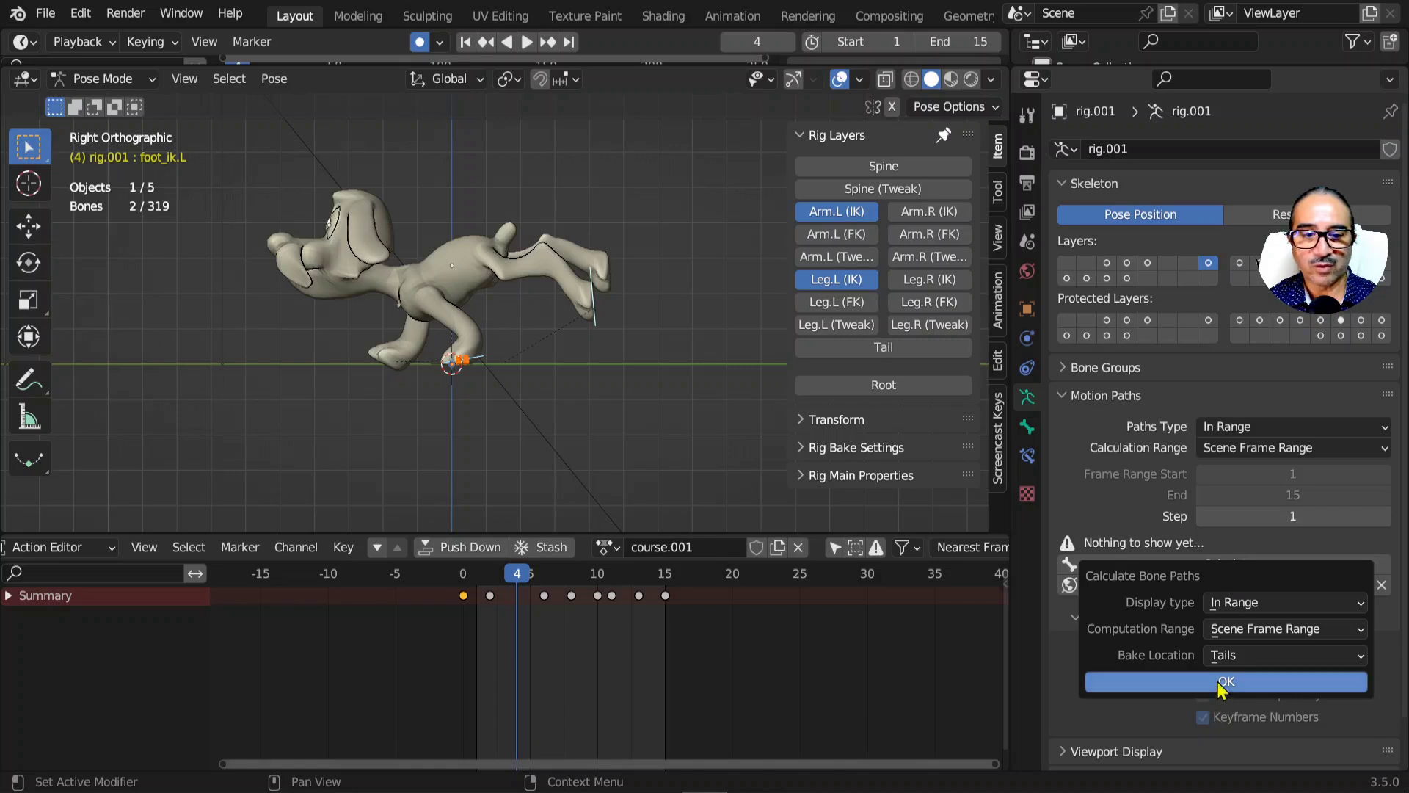
{"action": "left_click", "coordinate": [1314, 635]}
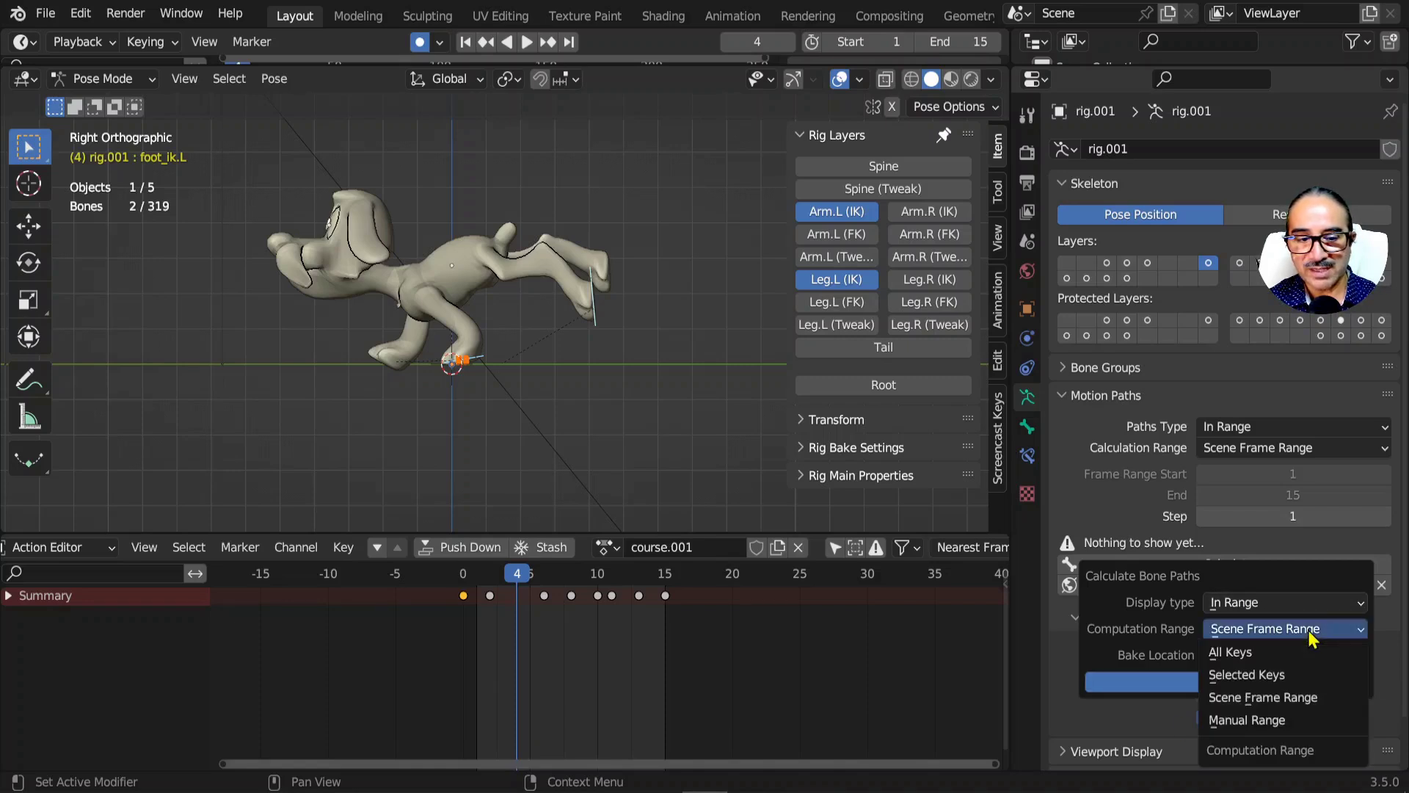
{"action": "left_click", "coordinate": [1267, 637]}
{"action": "left_click", "coordinate": [1261, 659]}
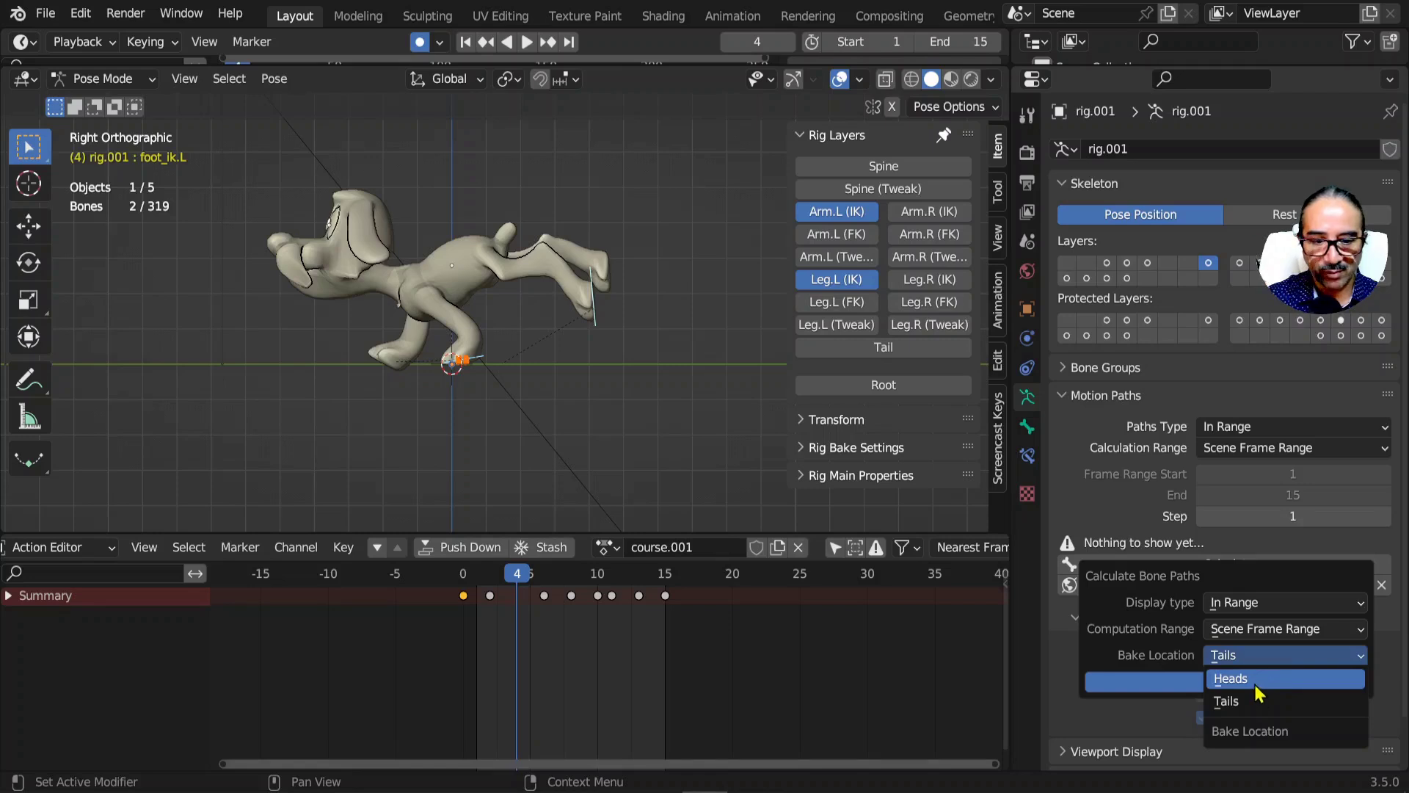
{"action": "left_click", "coordinate": [1248, 680]}
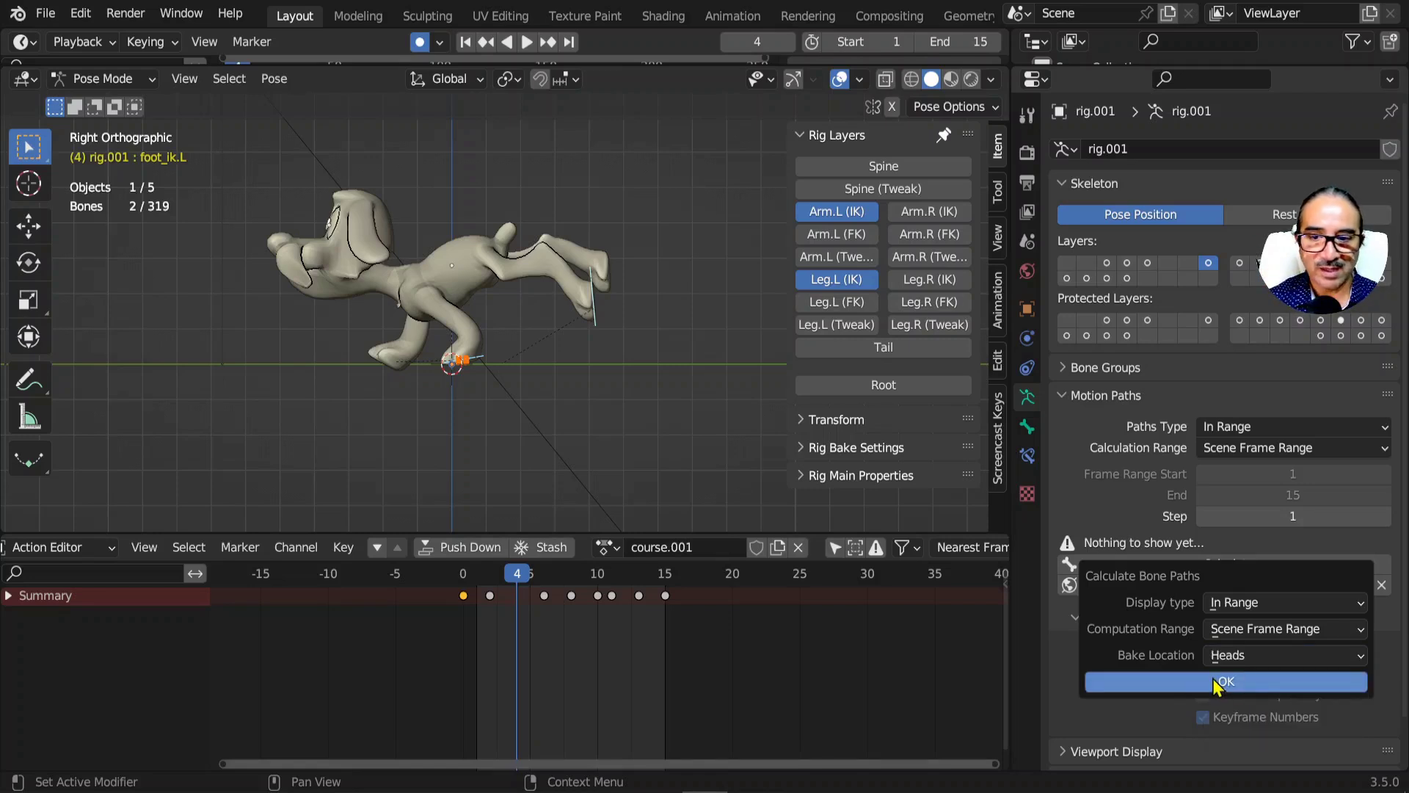
{"action": "left_click", "coordinate": [1220, 683]}
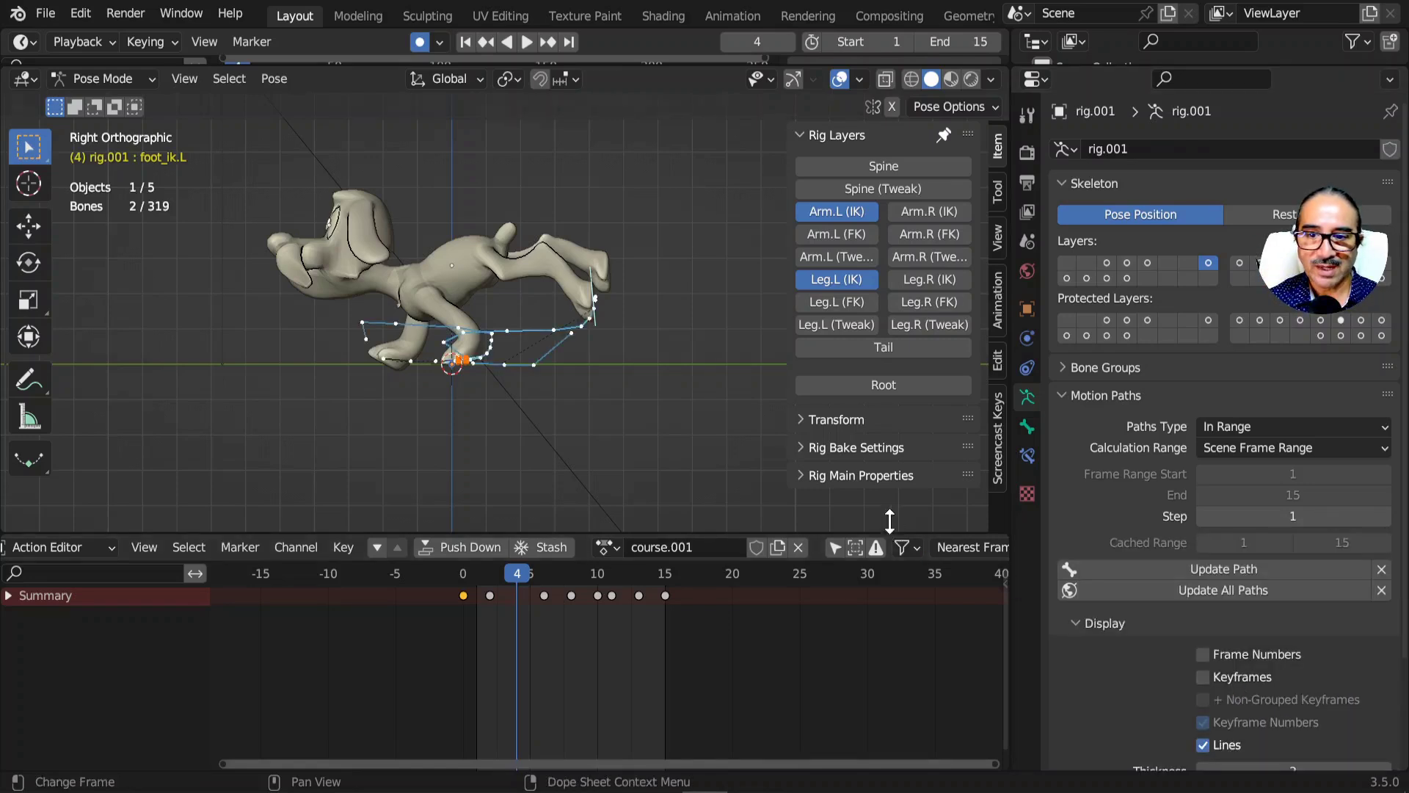
- Inspect the two foot motion paths from a perspective angle and undo their calculation
{"action": "middle_click_drag", "start_coordinate": [683, 351], "coordinate": [432, 461]}
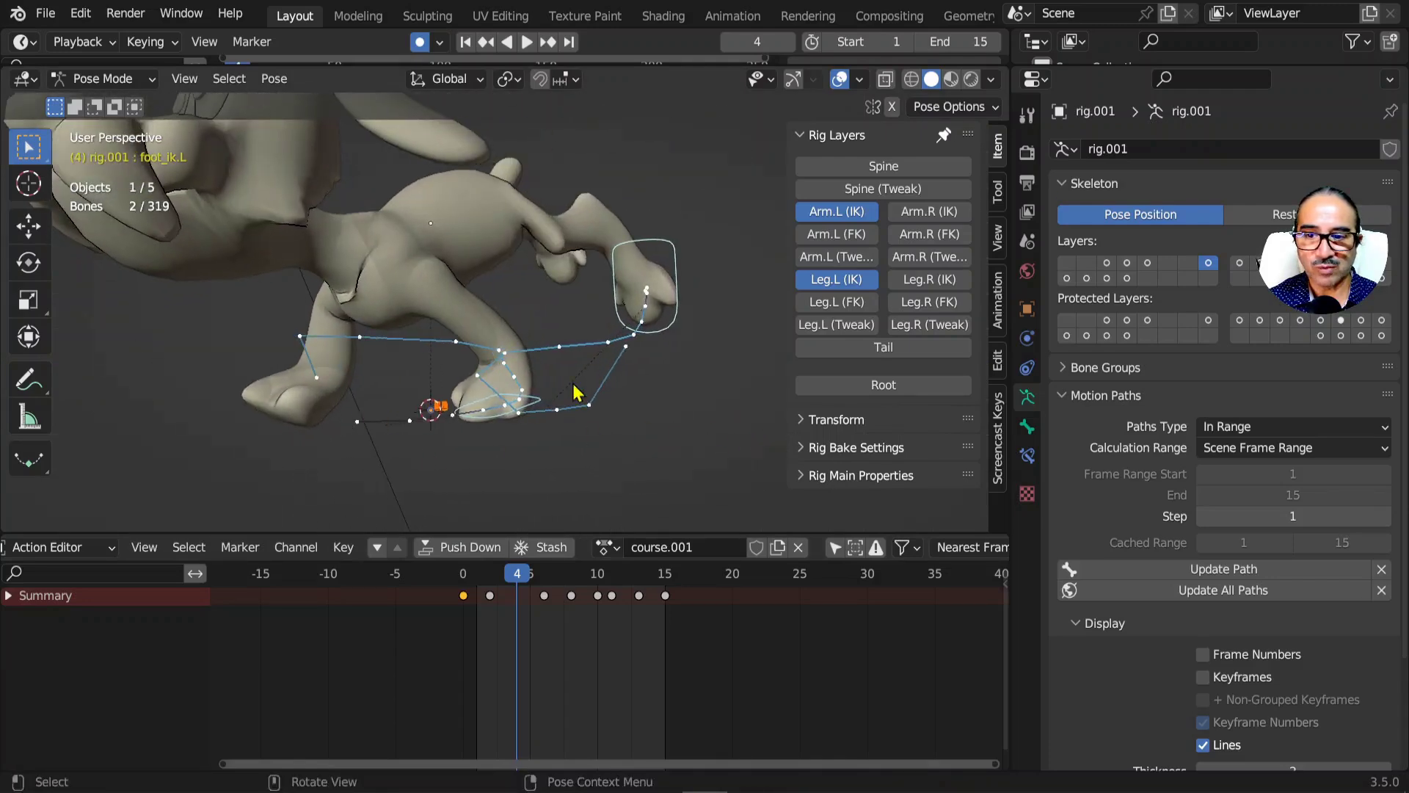
{"action": "middle_click_drag", "start_coordinate": [576, 392], "coordinate": [387, 351]}
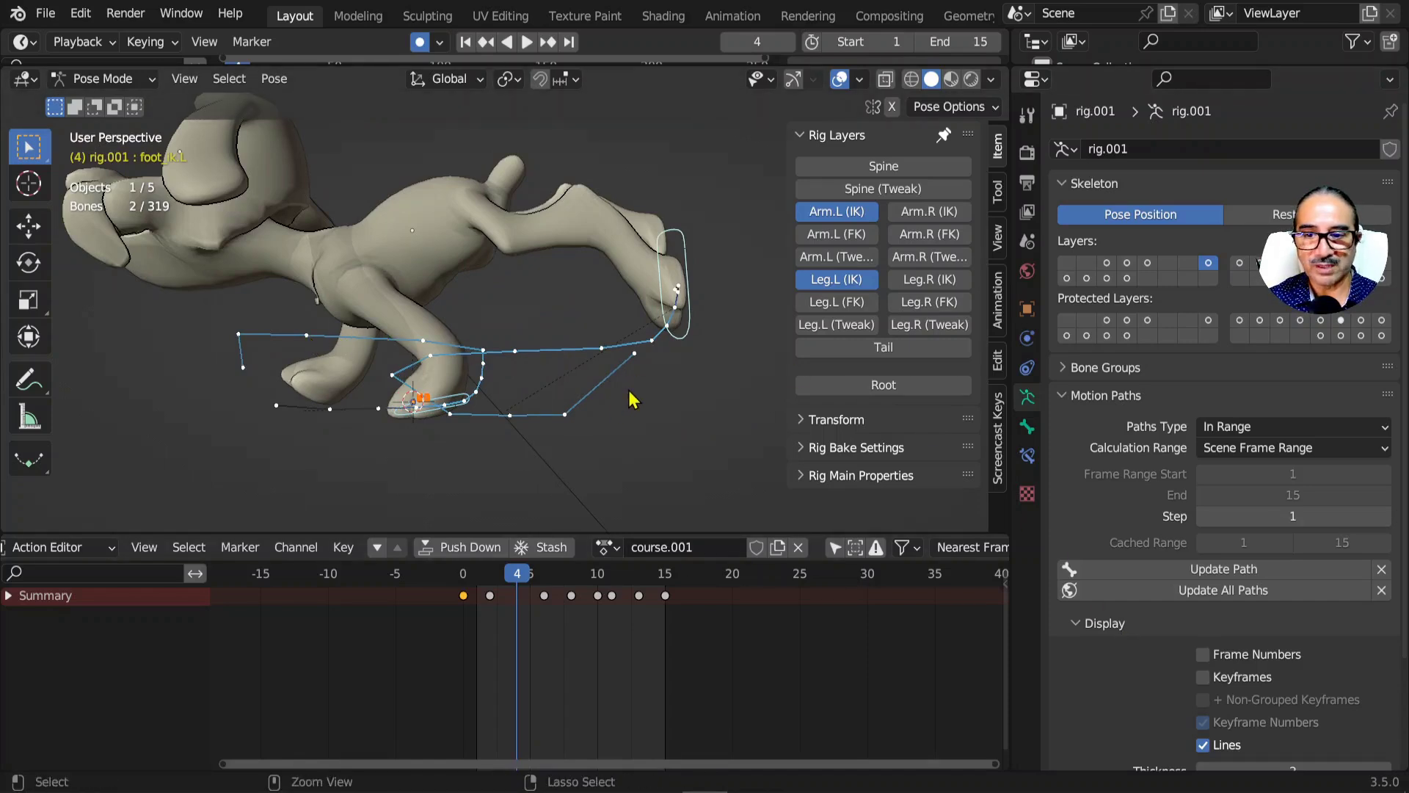
{"action": "key", "text": "ctrl+z"}
- Calculate the motion path of front_foot_ik.L alone over the Scene Frame Range at the bone's tail, and select foot_ik.L
{"action": "left_click", "coordinate": [468, 406]}
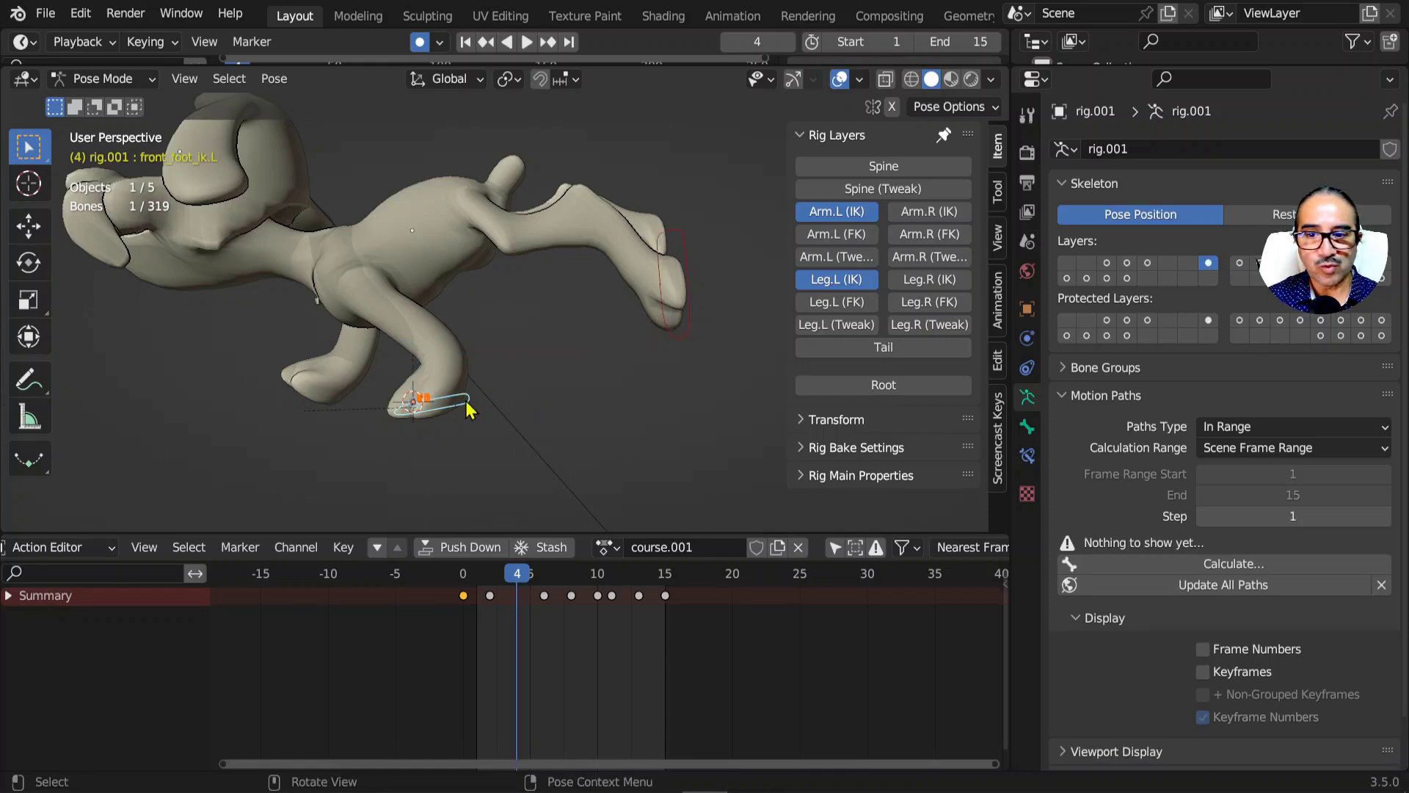
{"action": "left_click", "coordinate": [1154, 565]}
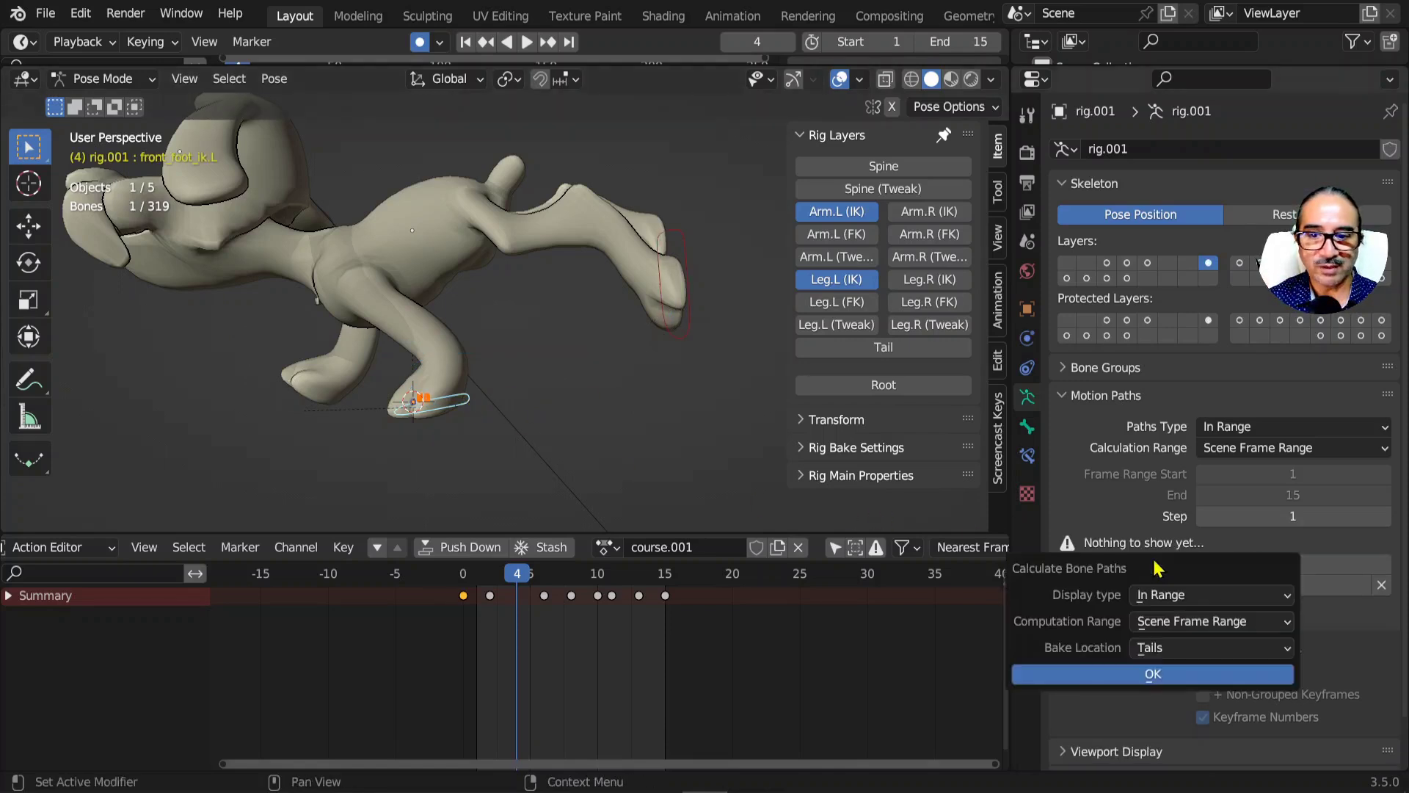
{"action": "left_click", "coordinate": [1136, 677]}
{"action": "left_click", "coordinate": [686, 334]}
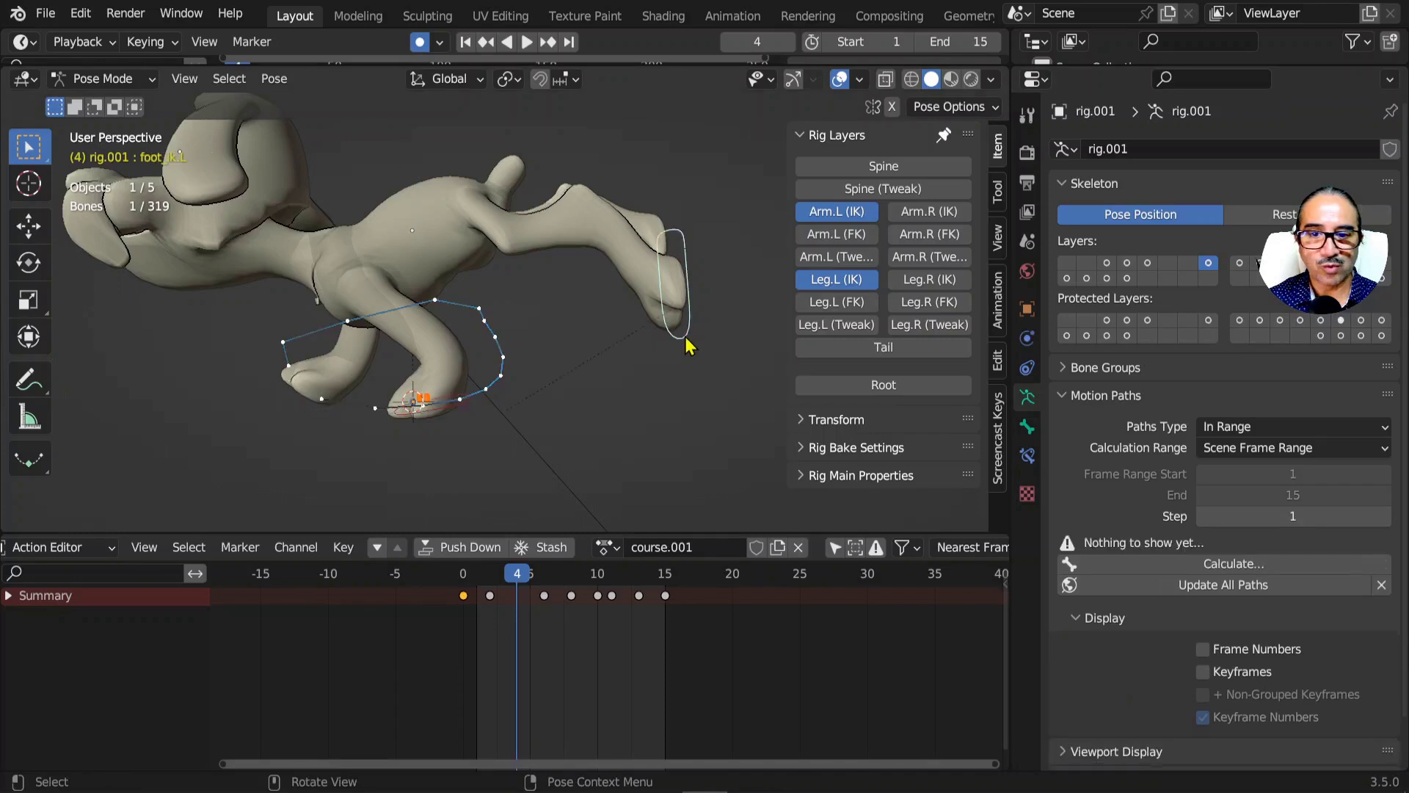
- Calculate the motion path of foot_ik.L over the scene frame range
{"action": "left_click", "coordinate": [1210, 564]}
{"action": "left_click", "coordinate": [1189, 671]}
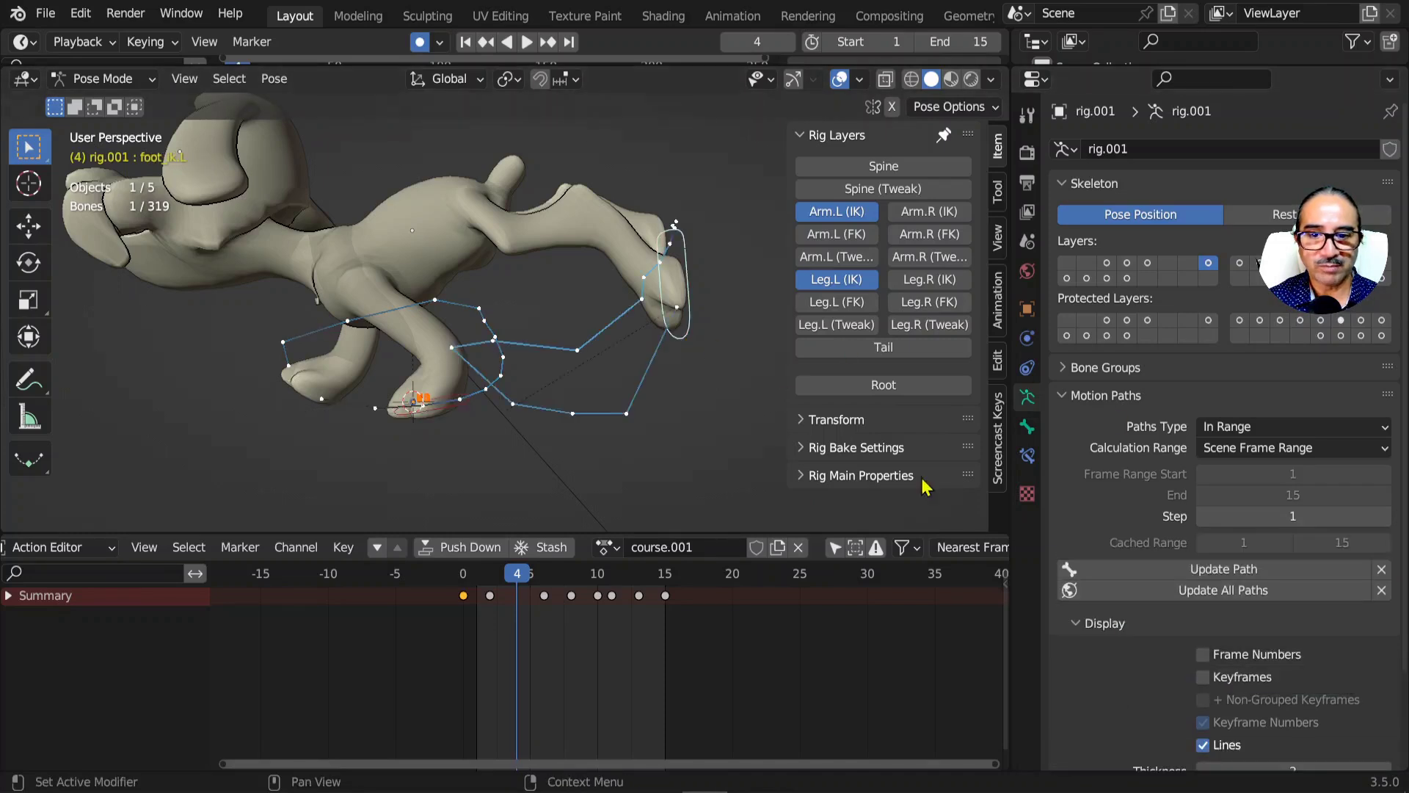
- Give the motion path of front_foot_ik.L a custom red color and a line thickness of 6
{"action": "left_click", "coordinate": [450, 413]}
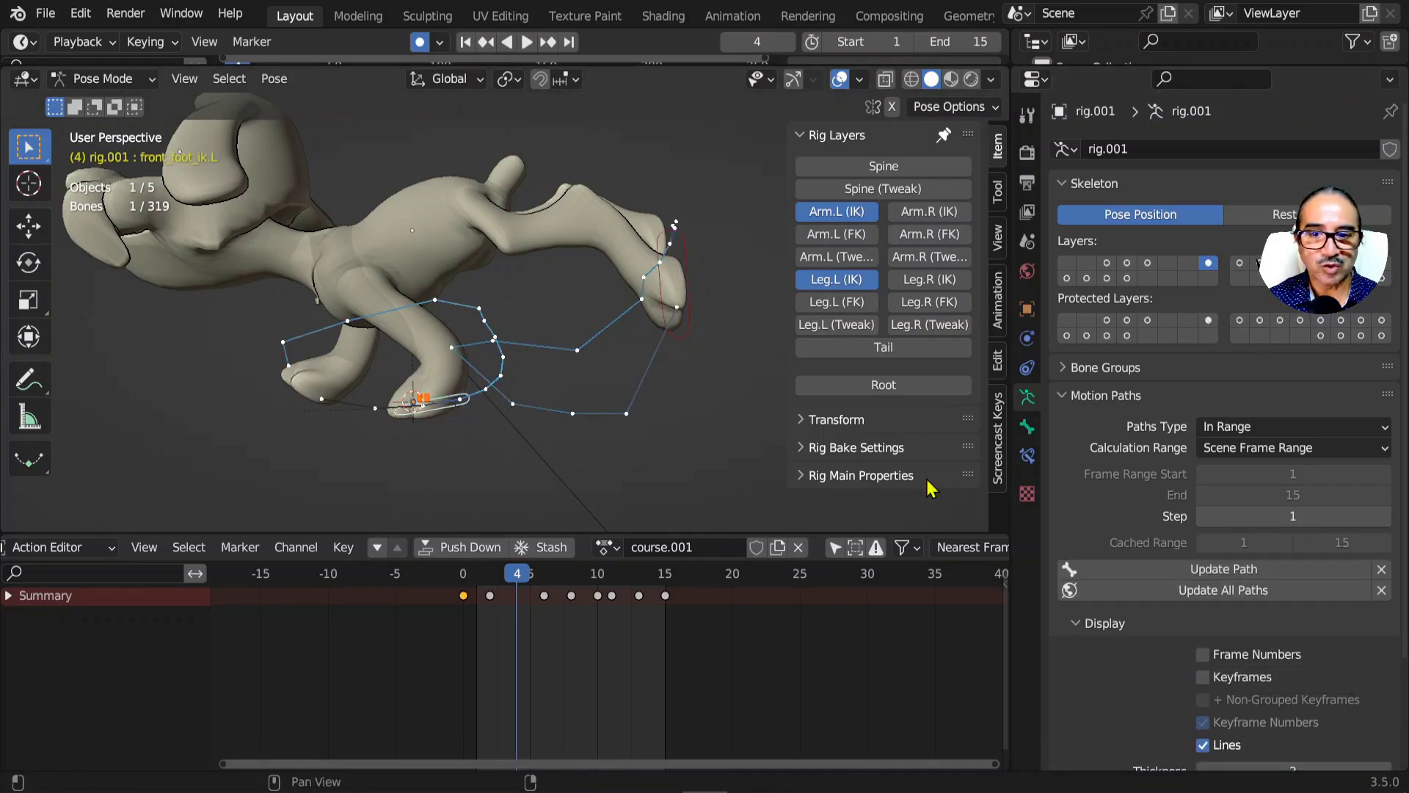
{"action": "scroll", "coordinate": [1264, 686], "scroll_direction": "down", "scroll_amount": 3}
{"action": "scroll", "coordinate": [1264, 686], "scroll_direction": "down", "scroll_amount": 2}
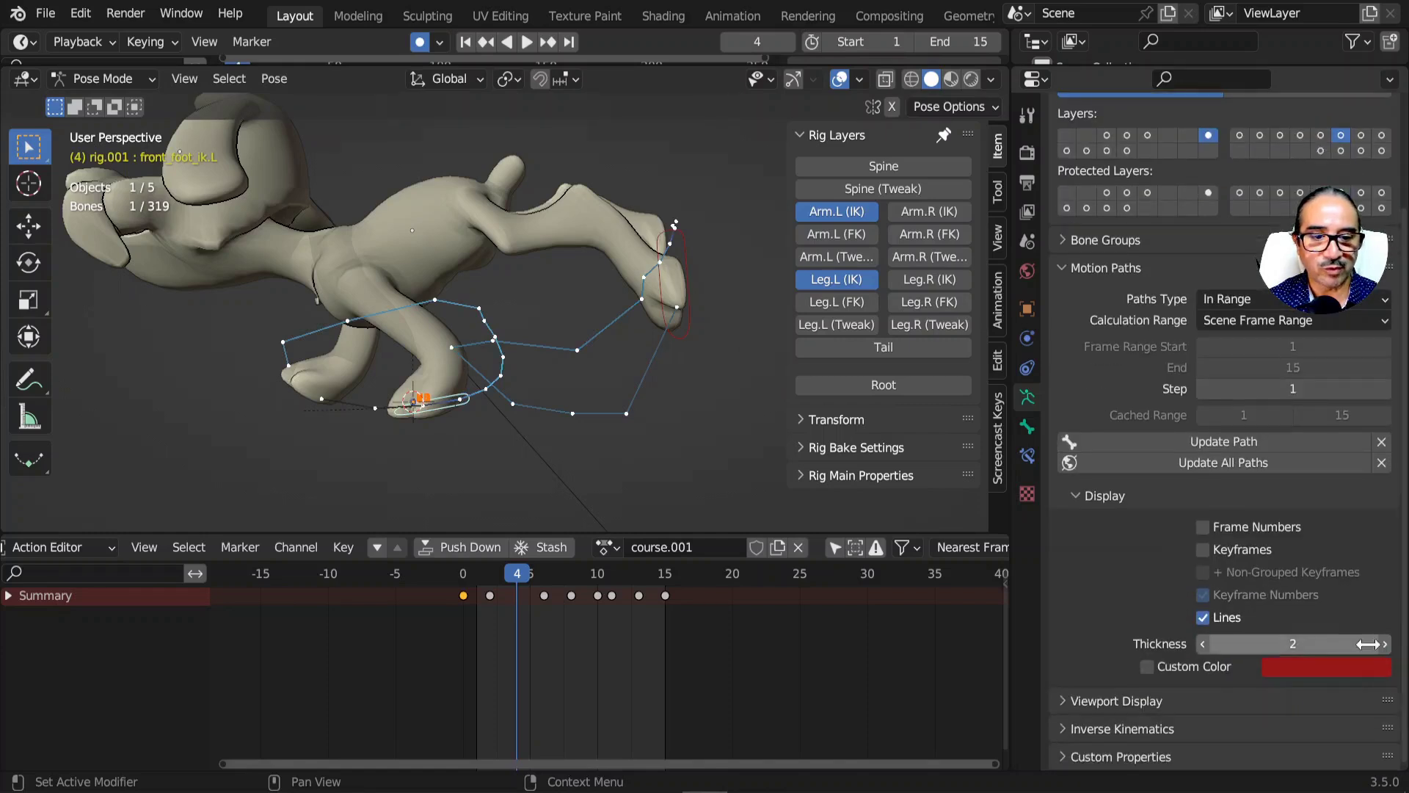
{"action": "left_click", "coordinate": [1148, 670]}
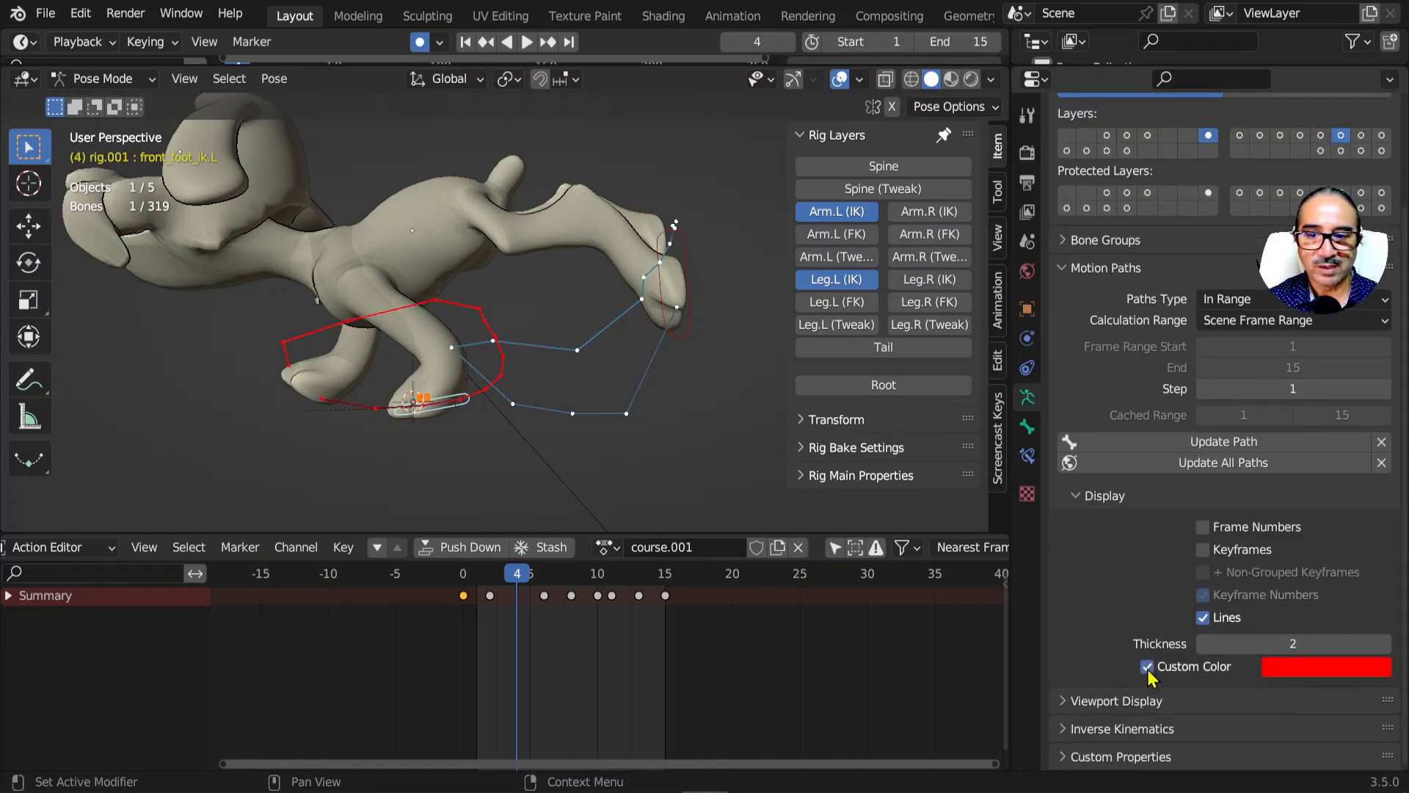
{"action": "left_click", "coordinate": [1386, 644]}
{"action": "left_click", "coordinate": [1386, 644]}
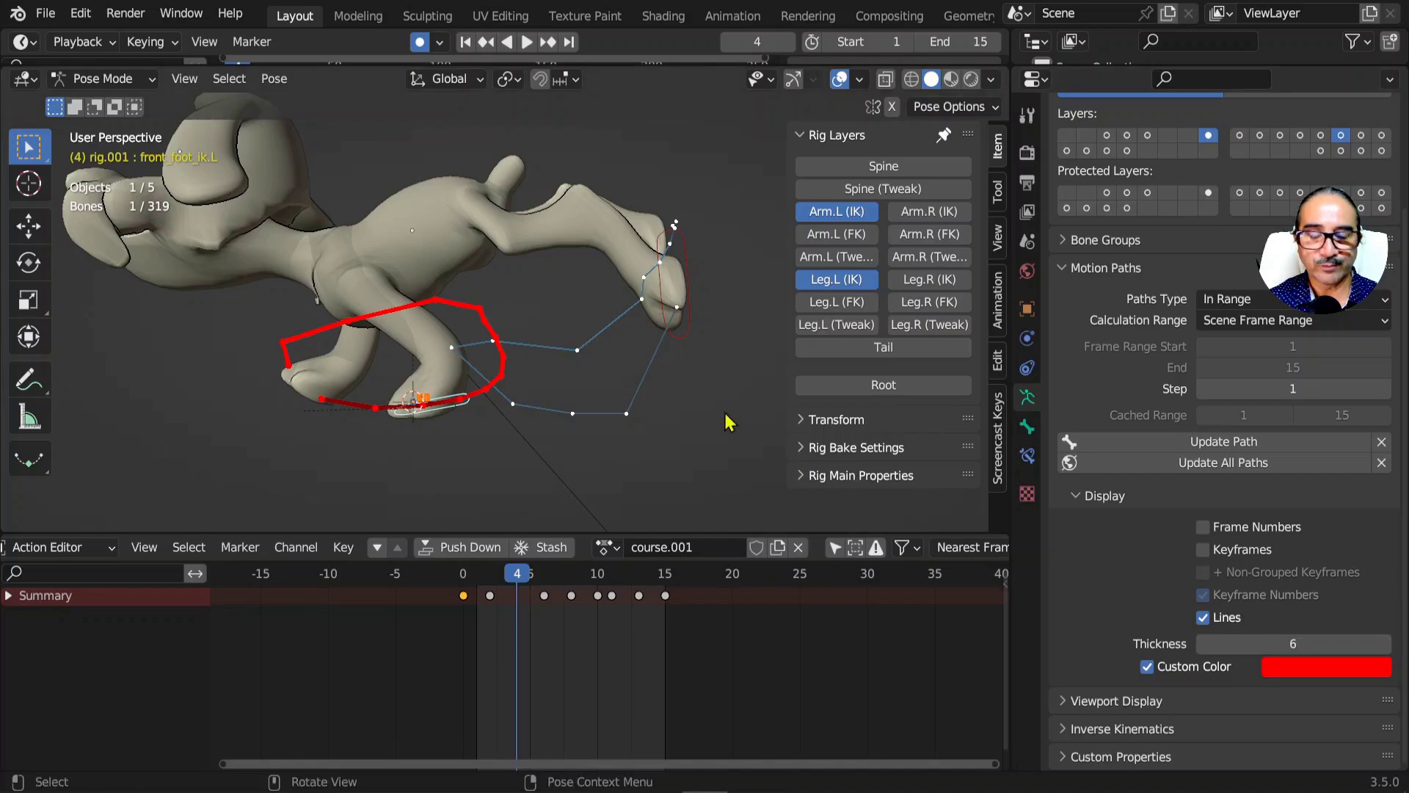
- In right view at frame 10, move front_foot_ik.L slightly forward and up, about 0.02 m, to round its arc
{"action": "key", "text": "KP_3"}
{"action": "scroll", "coordinate": [514, 411], "scroll_direction": "up", "scroll_amount": 3}
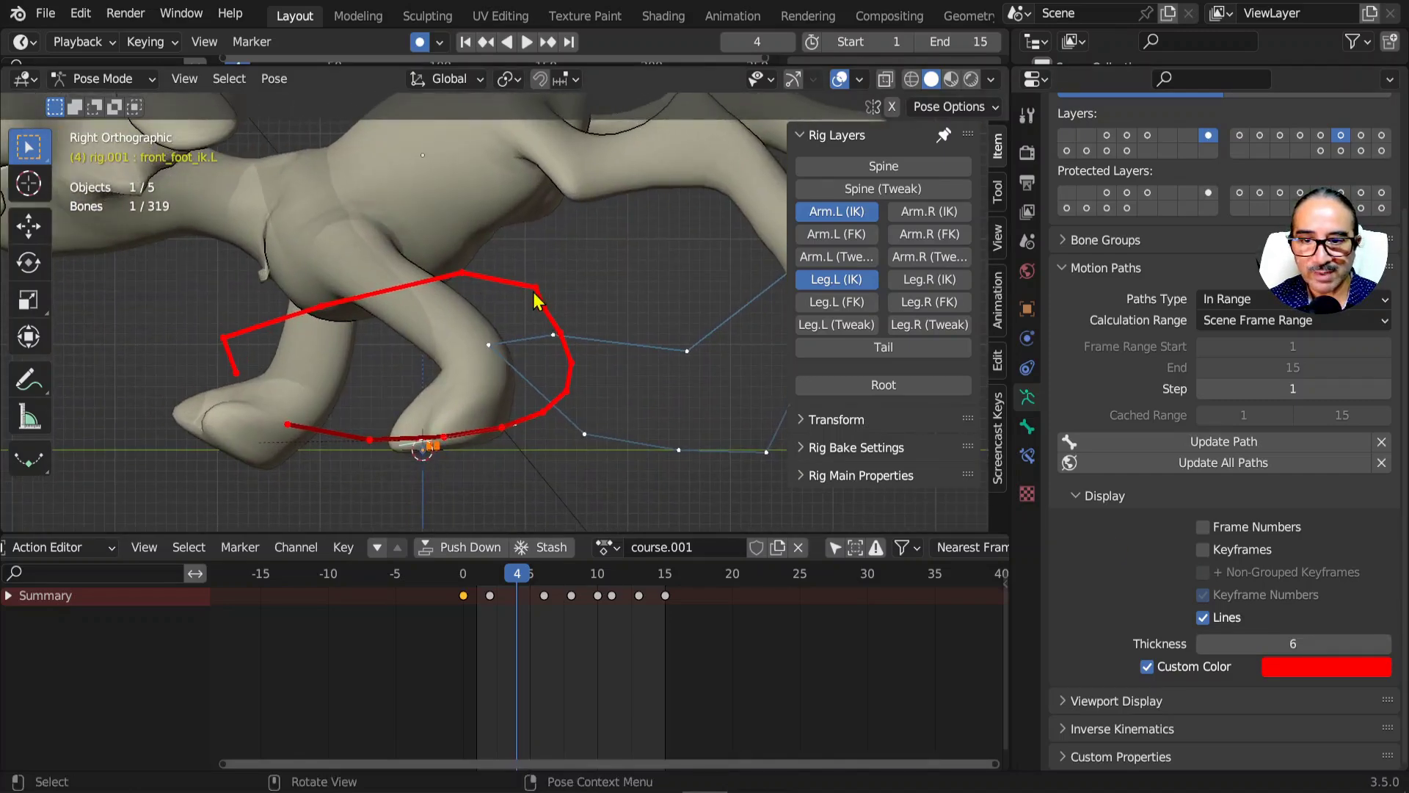
{"action": "key", "text": "space"}
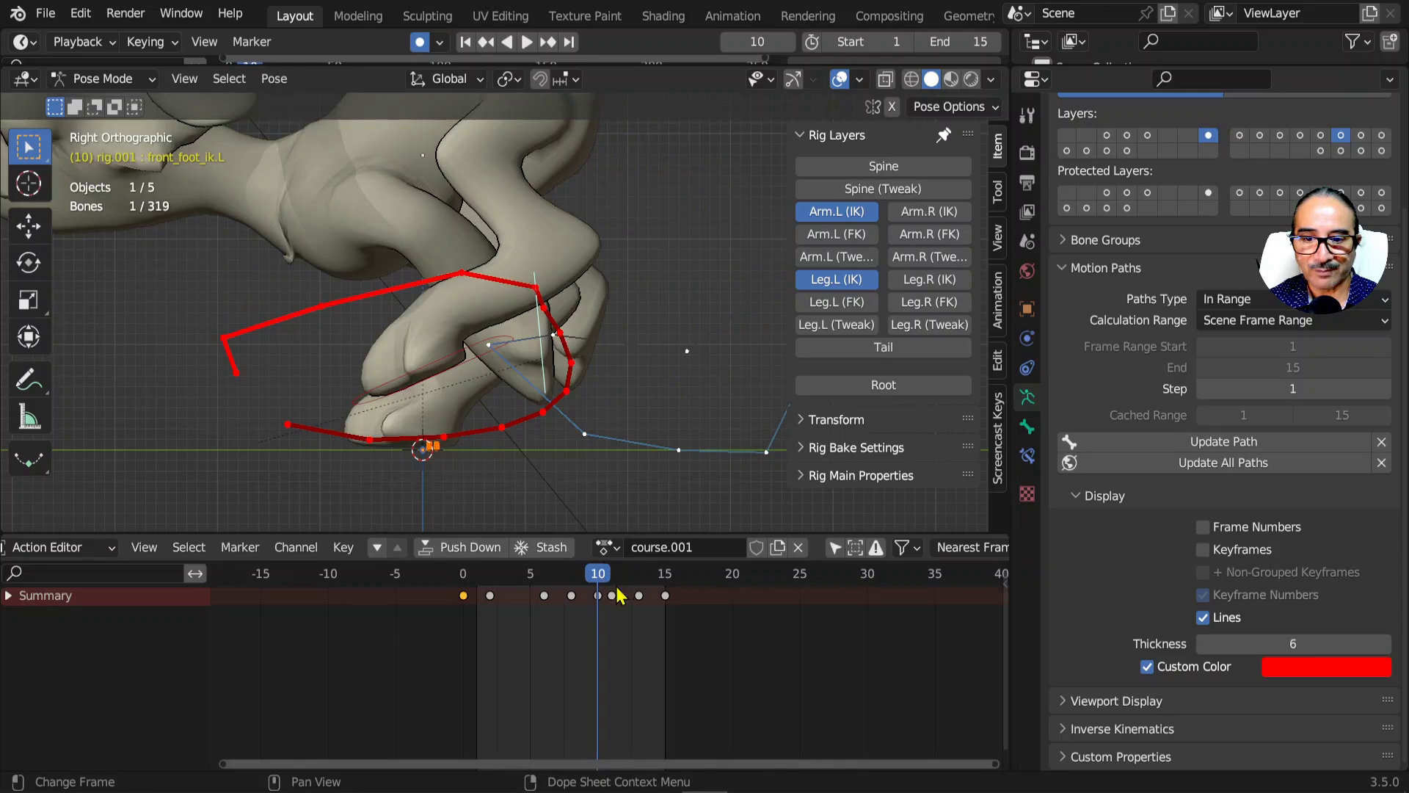
{"action": "key", "text": "space"}
{"action": "left_click_drag", "start_coordinate": [610, 573], "coordinate": [600, 574]}
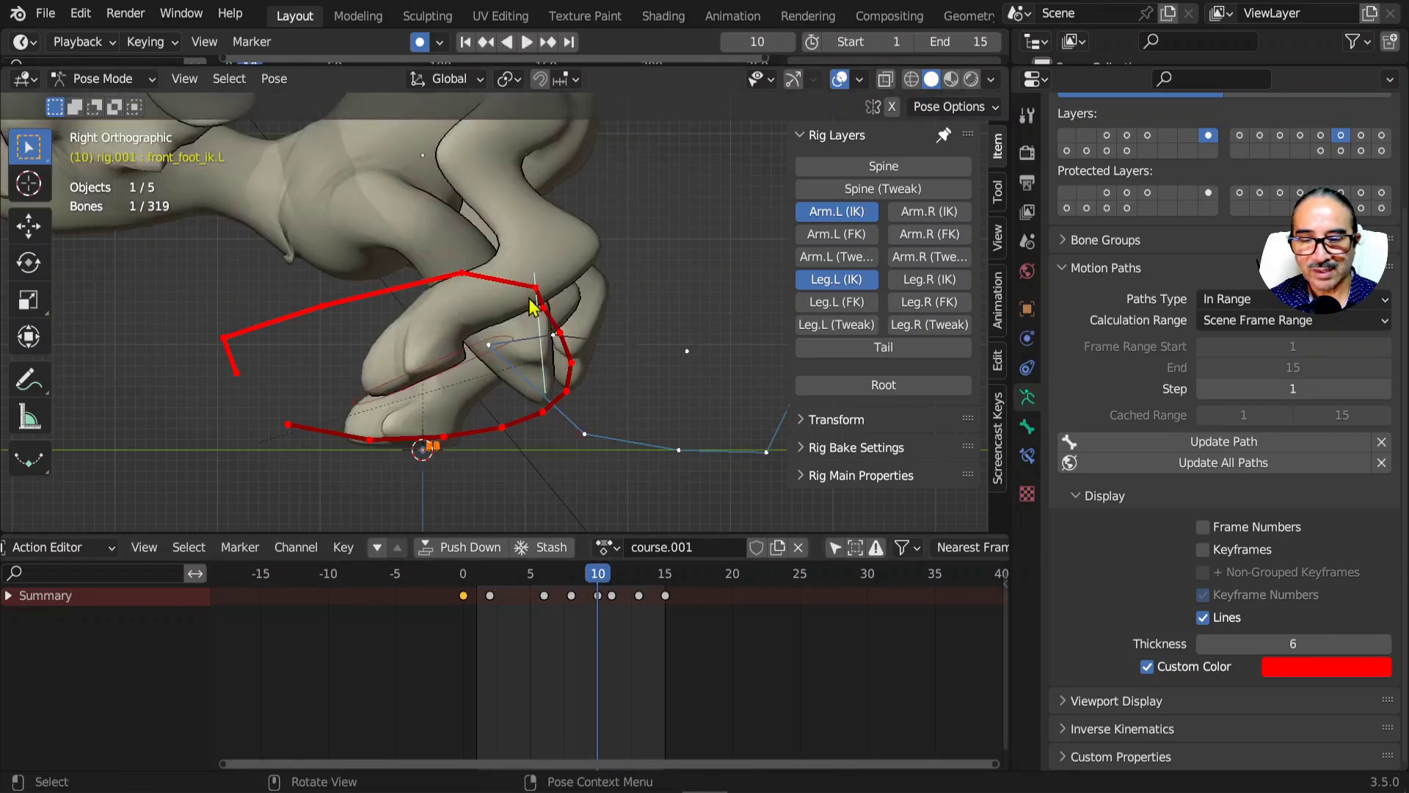
{"action": "key", "text": "g"}
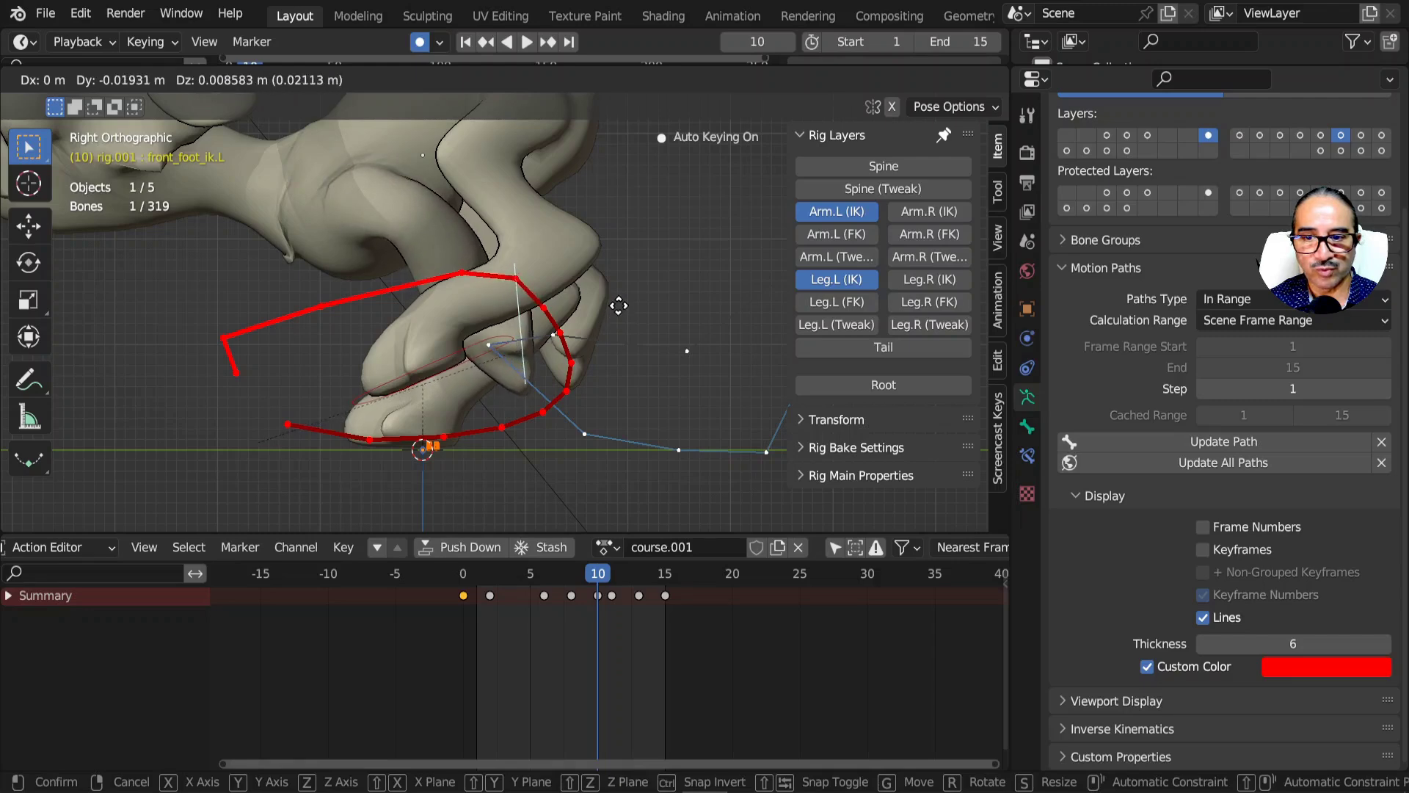
{"action": "left_click", "coordinate": [615, 312]}
- At frame 11, raise front_foot_ik.L slightly to smooth the top of its motion path
{"action": "left_click_drag", "start_coordinate": [599, 575], "coordinate": [625, 574]}
{"action": "left_click", "coordinate": [613, 577]}
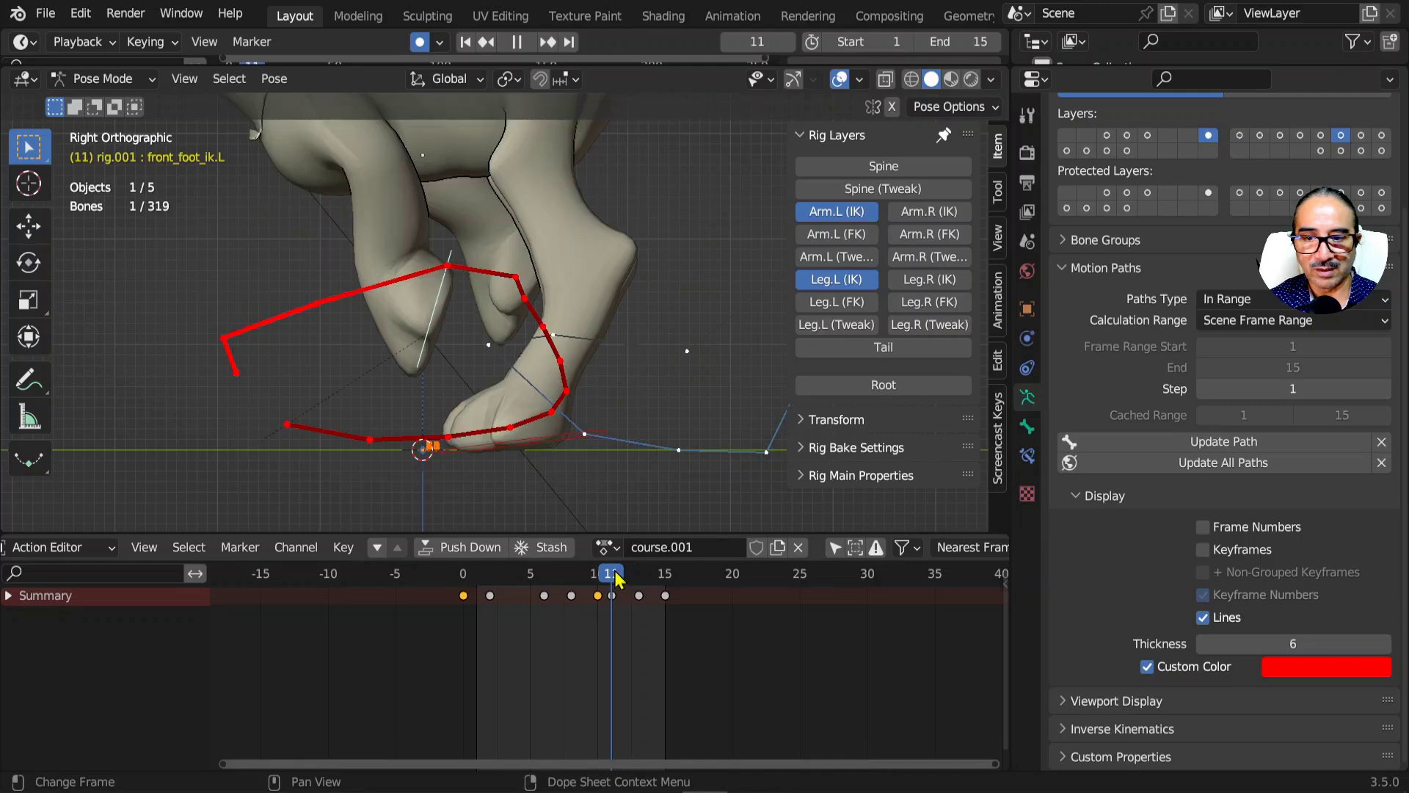
{"action": "key", "text": "g"}
{"action": "left_click", "coordinate": [623, 412]}
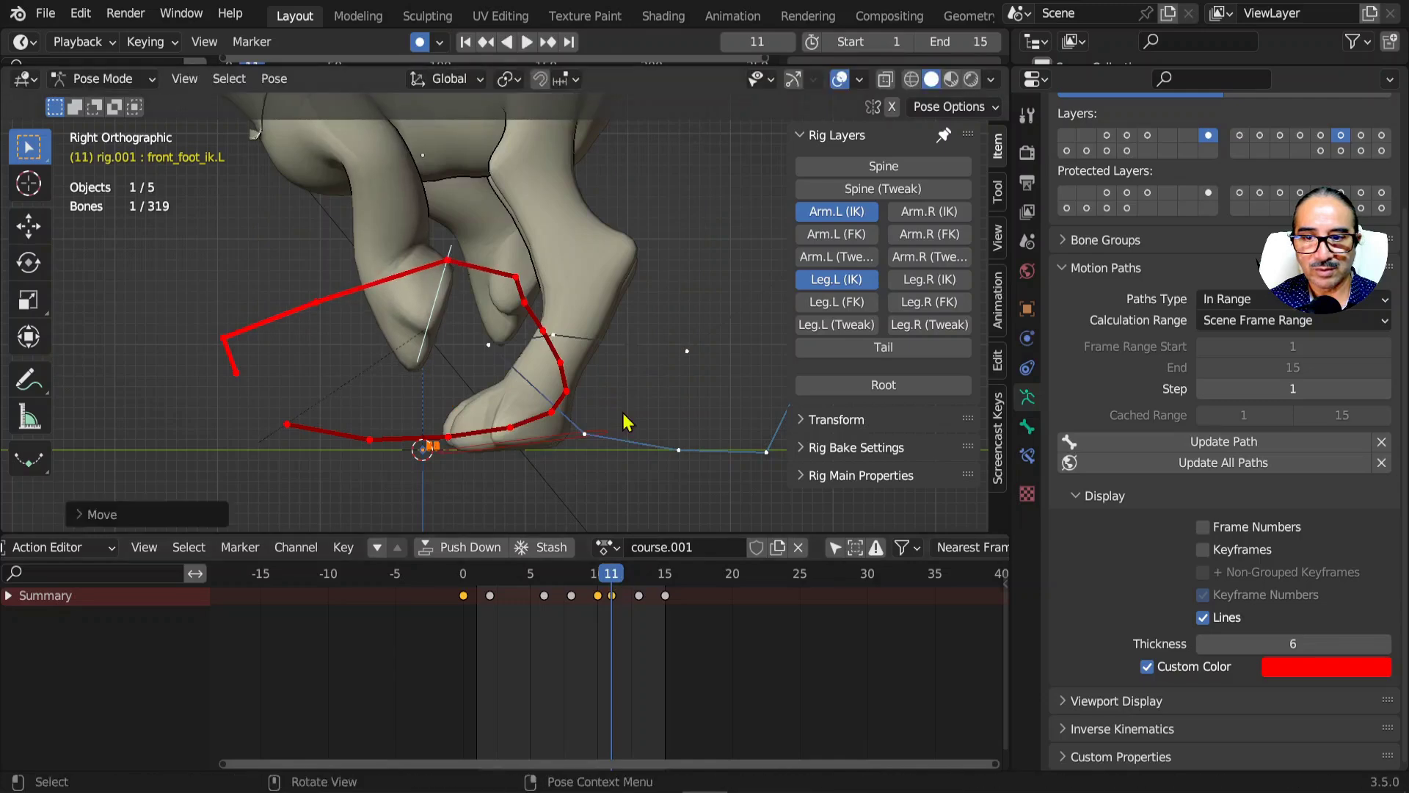
- At frame 8, nudge front_foot_ik.L in small moves until the rear curve of its motion path is evenly rounded
{"action": "left_click", "coordinate": [599, 576]}
{"action": "left_click_drag", "start_coordinate": [599, 585], "coordinate": [571, 585]}
{"action": "key", "text": "g"}
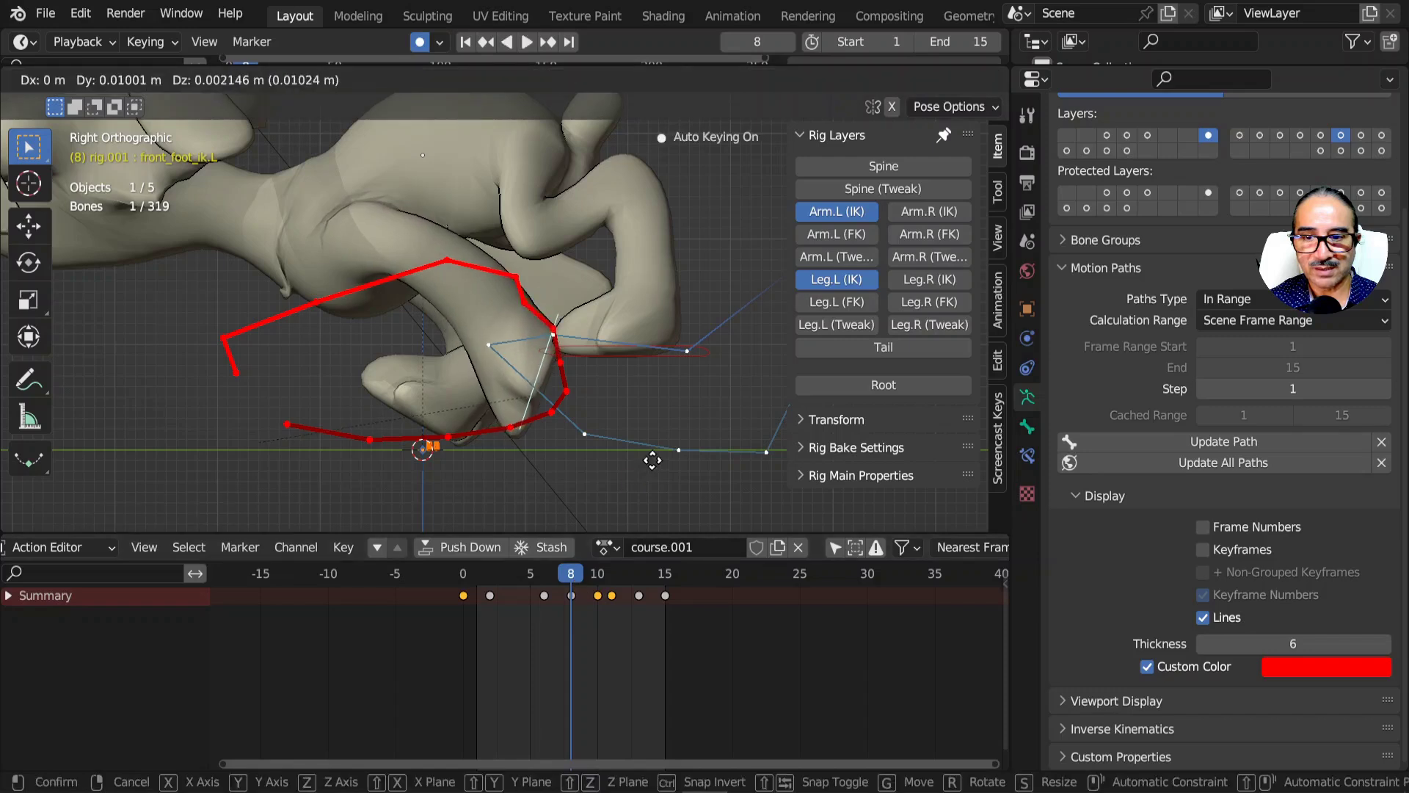
{"action": "left_click", "coordinate": [655, 471]}
{"action": "key", "text": "g"}
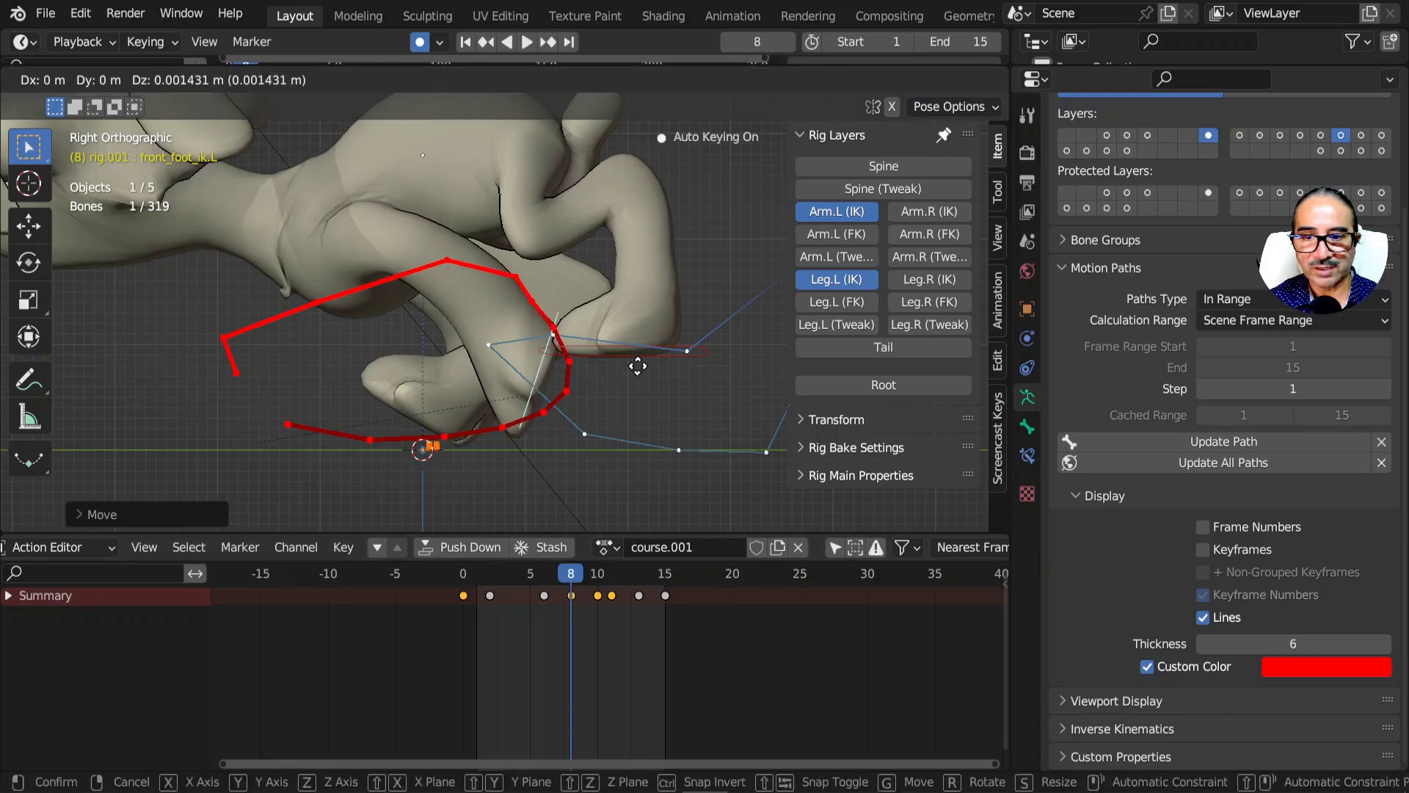
{"action": "left_click", "coordinate": [462, 288]}
{"action": "key", "text": "g"}
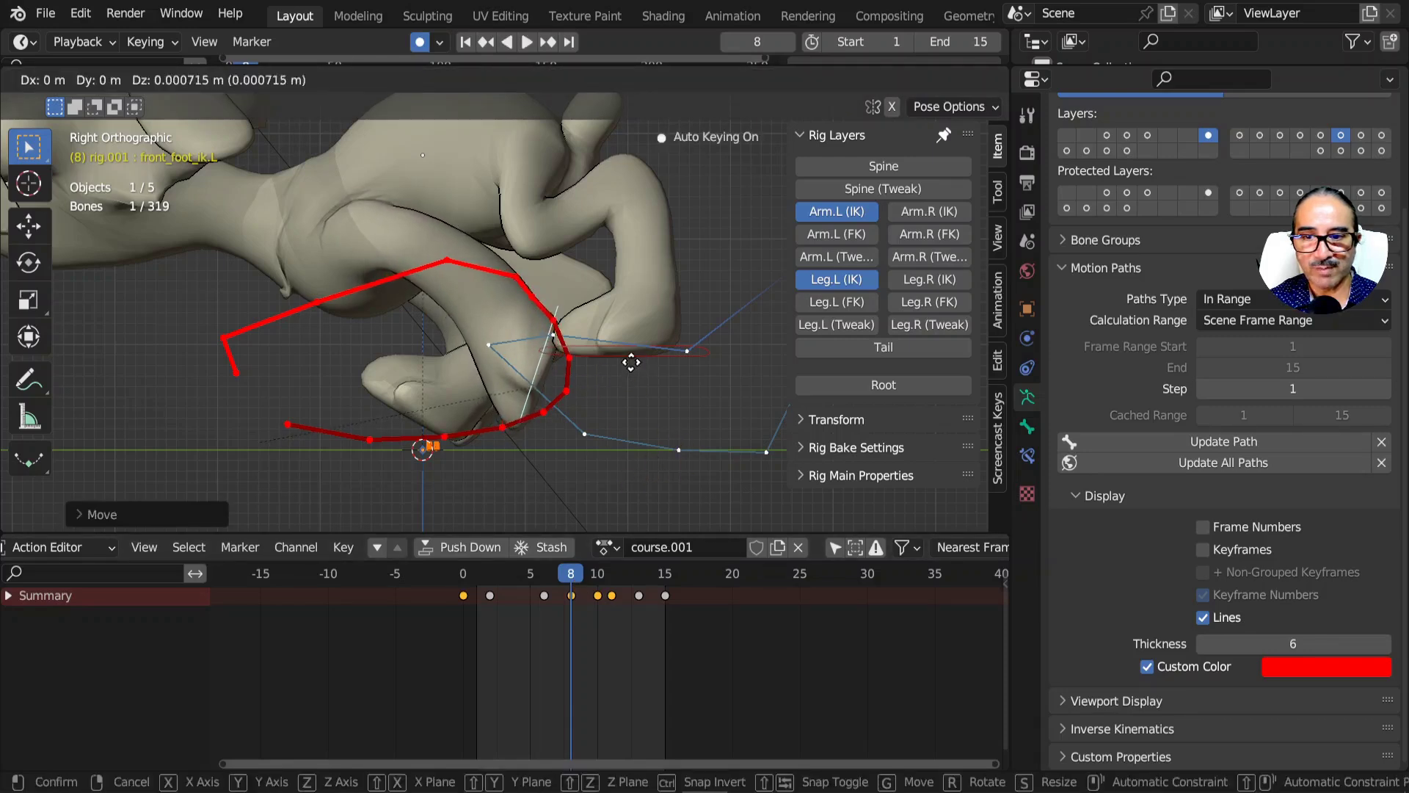
{"action": "left_click", "coordinate": [637, 370]}
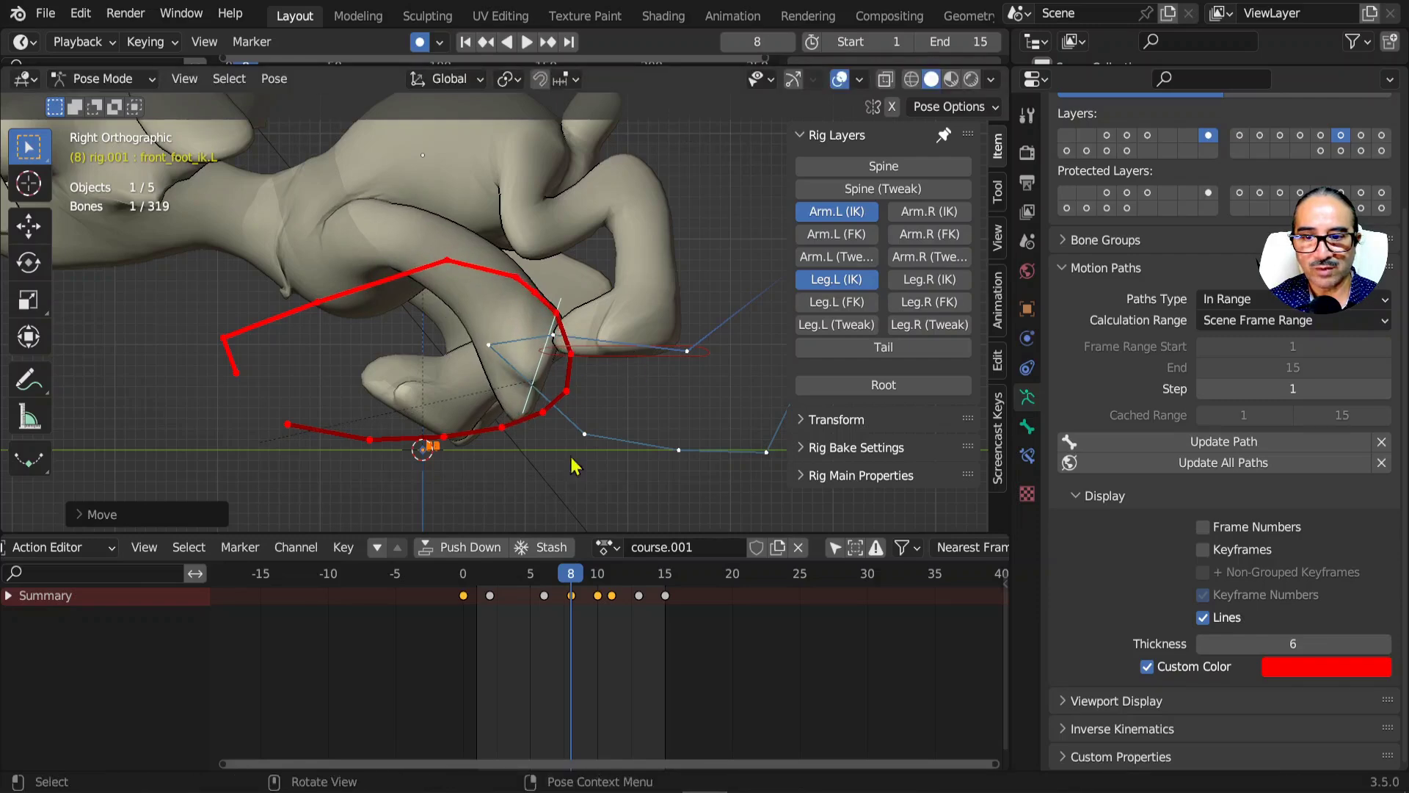
- At frame 13, move front_foot_ik.L forward and up and tilt its toes upward to extend the front of the arc
{"action": "key", "text": "space"}
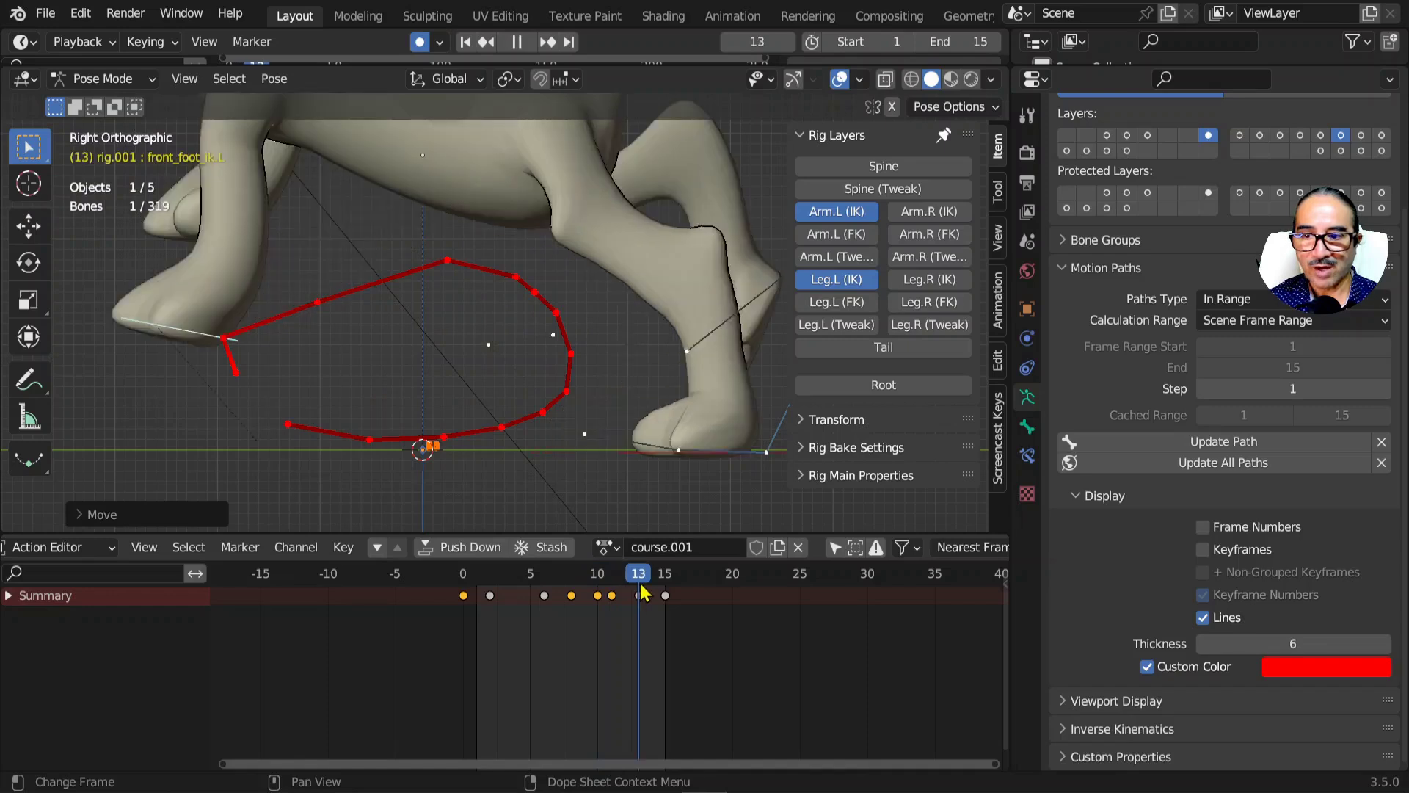
{"action": "scroll", "coordinate": [361, 420], "scroll_direction": "down", "scroll_amount": 1}
{"action": "middle_click_drag", "start_coordinate": [373, 397], "coordinate": [518, 434], "text": "shift"}
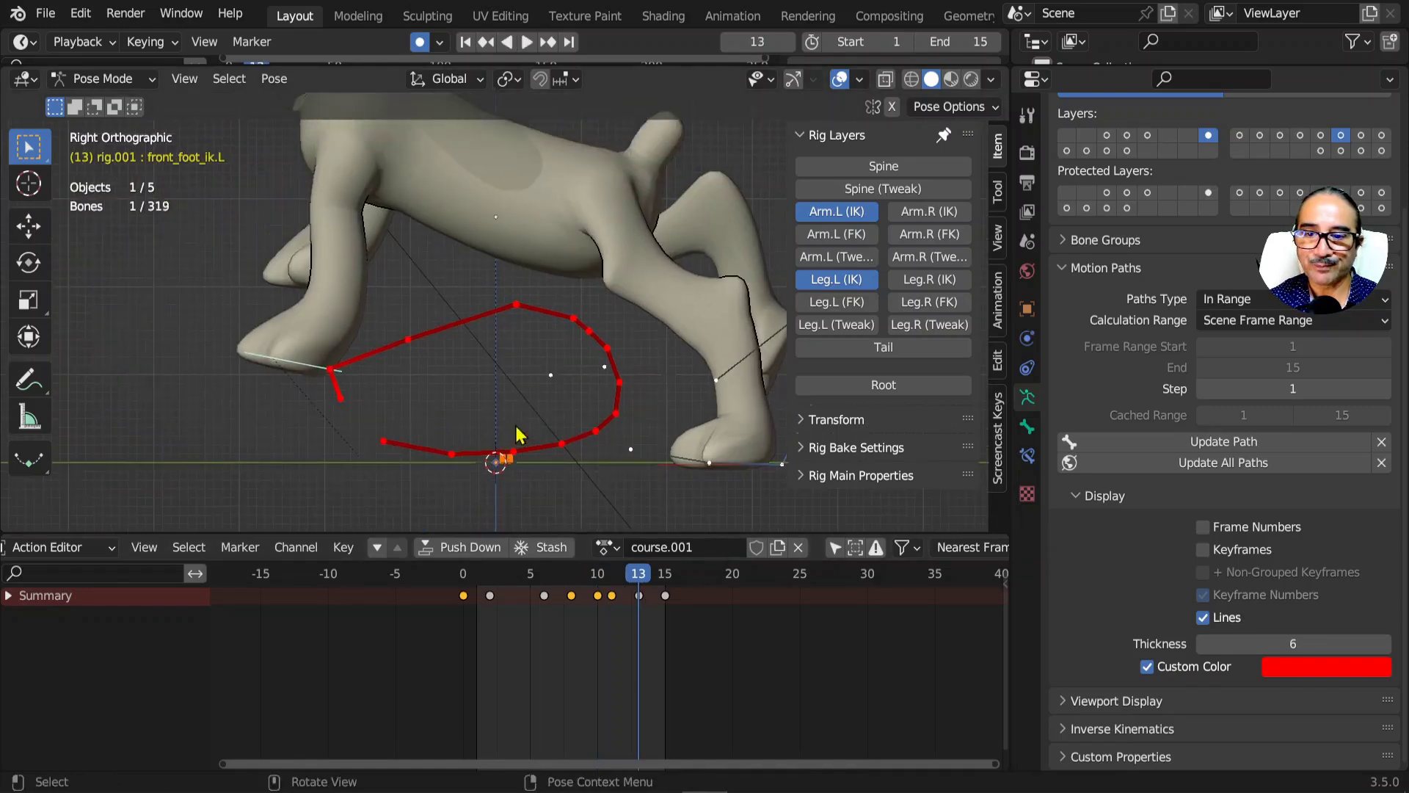
{"action": "key", "text": "g"}
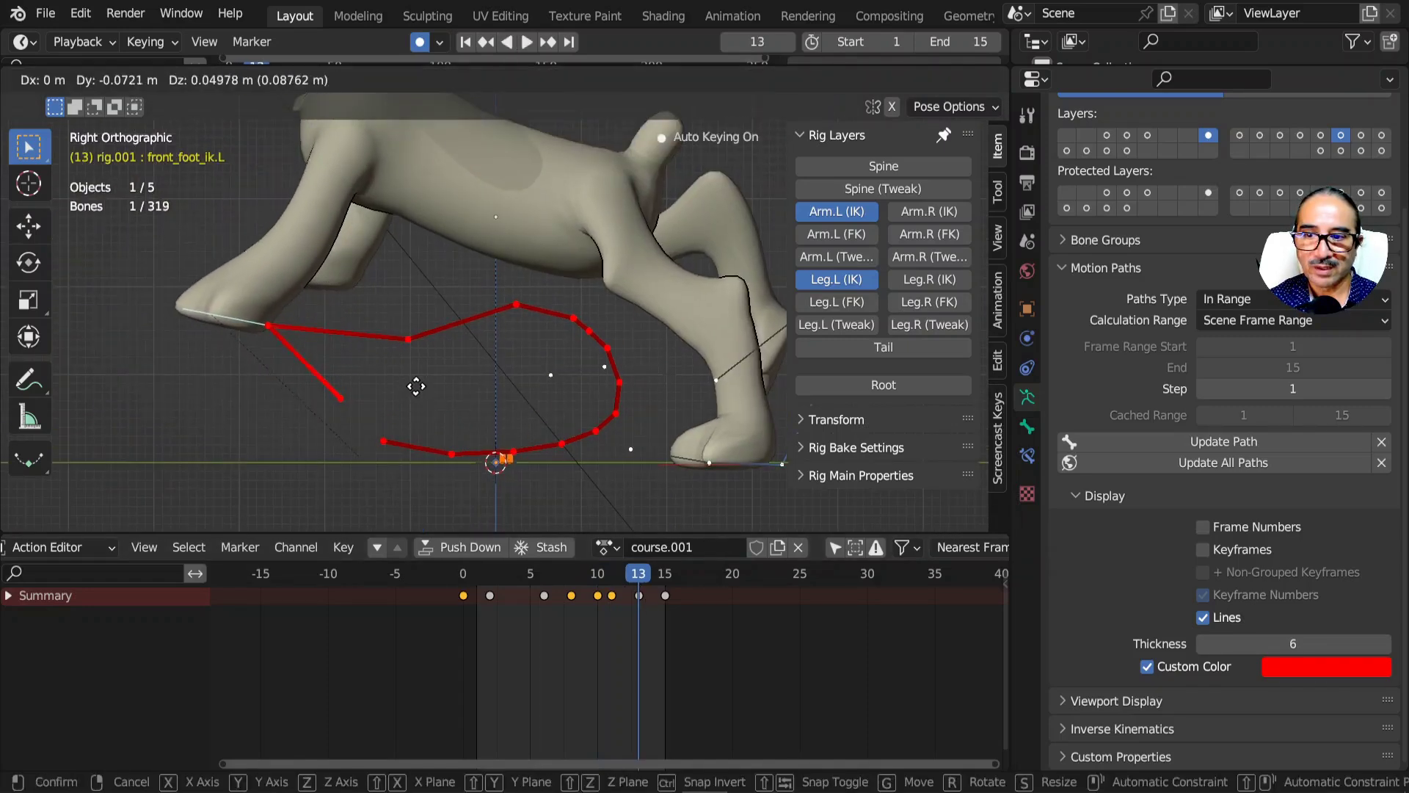
{"action": "left_click", "coordinate": [414, 385]}
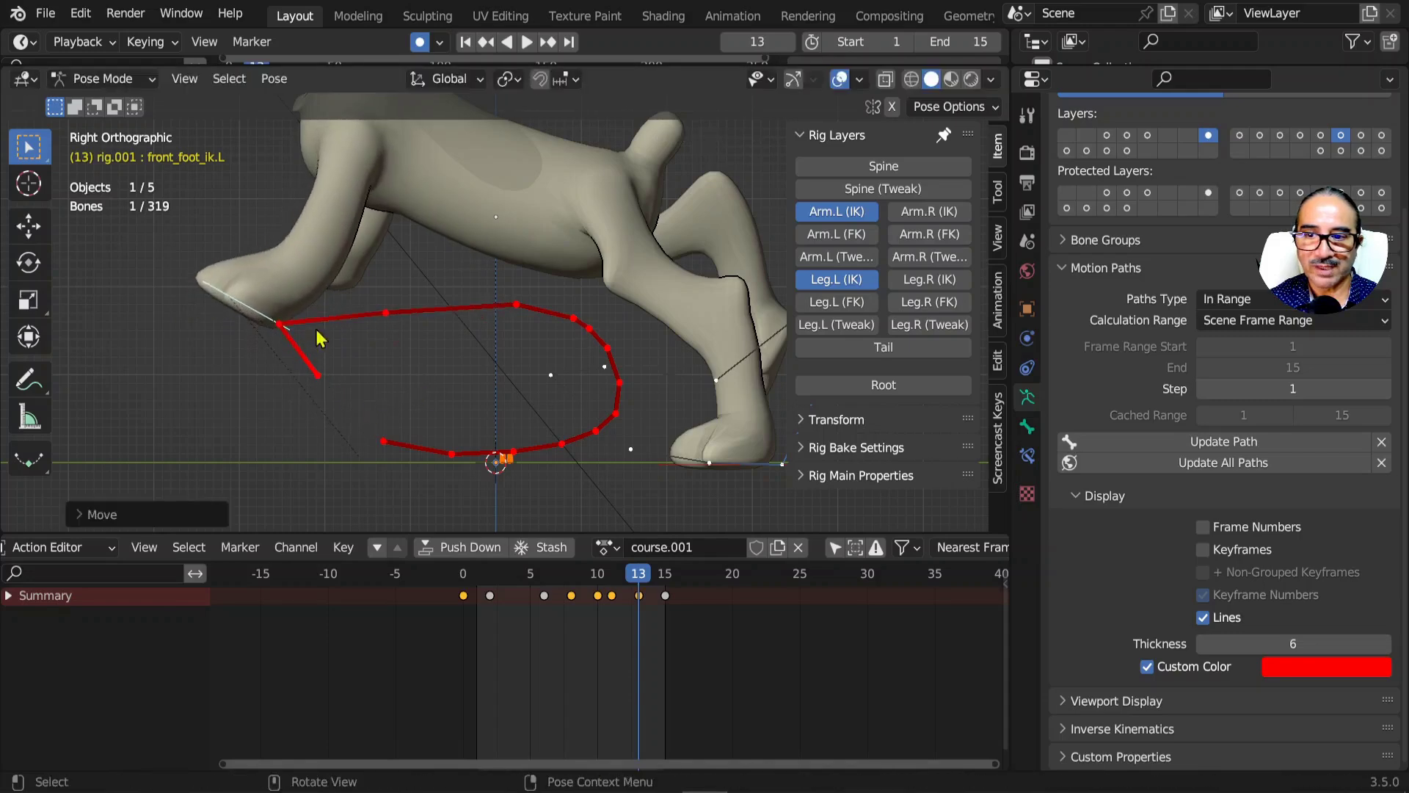
{"action": "key", "text": "space"}
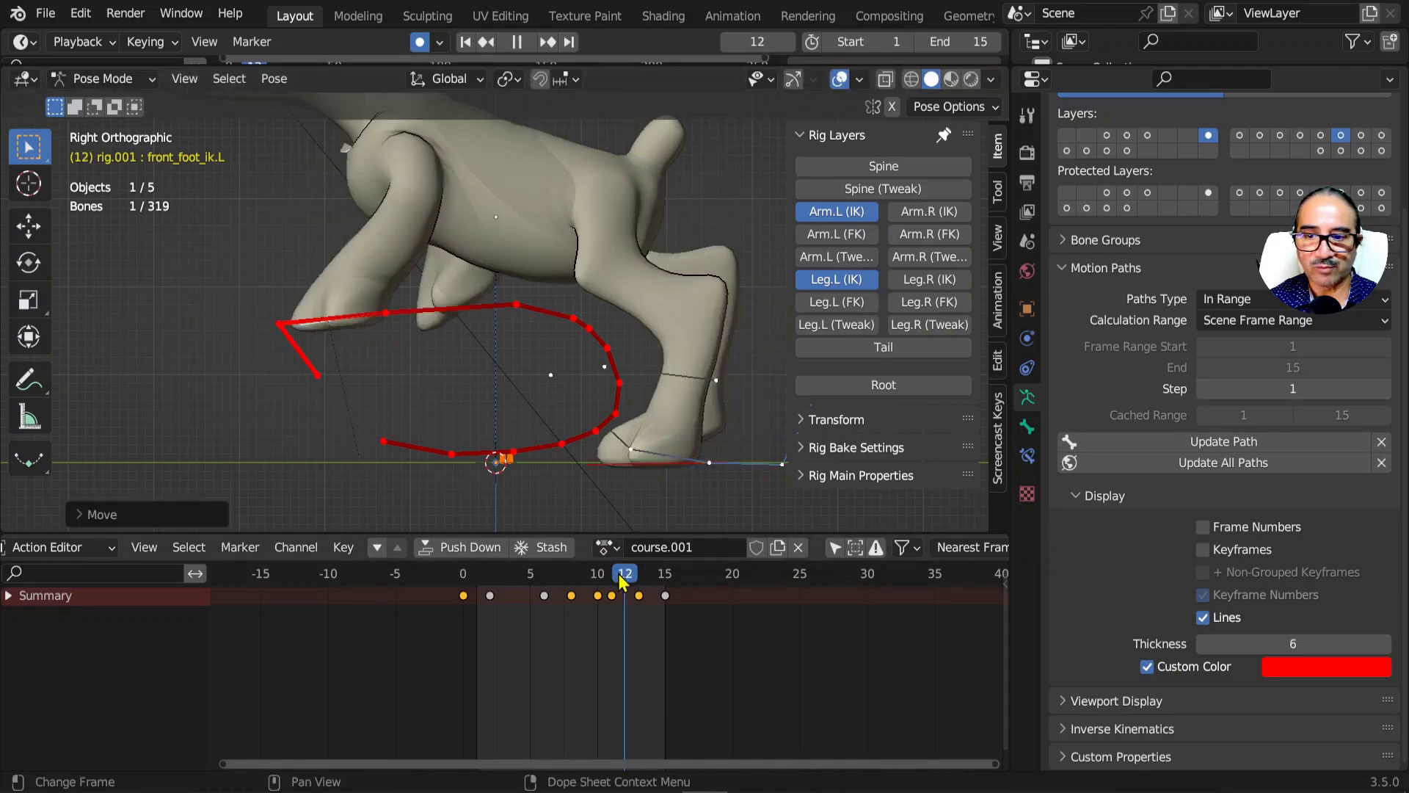
{"action": "key", "text": "g"}
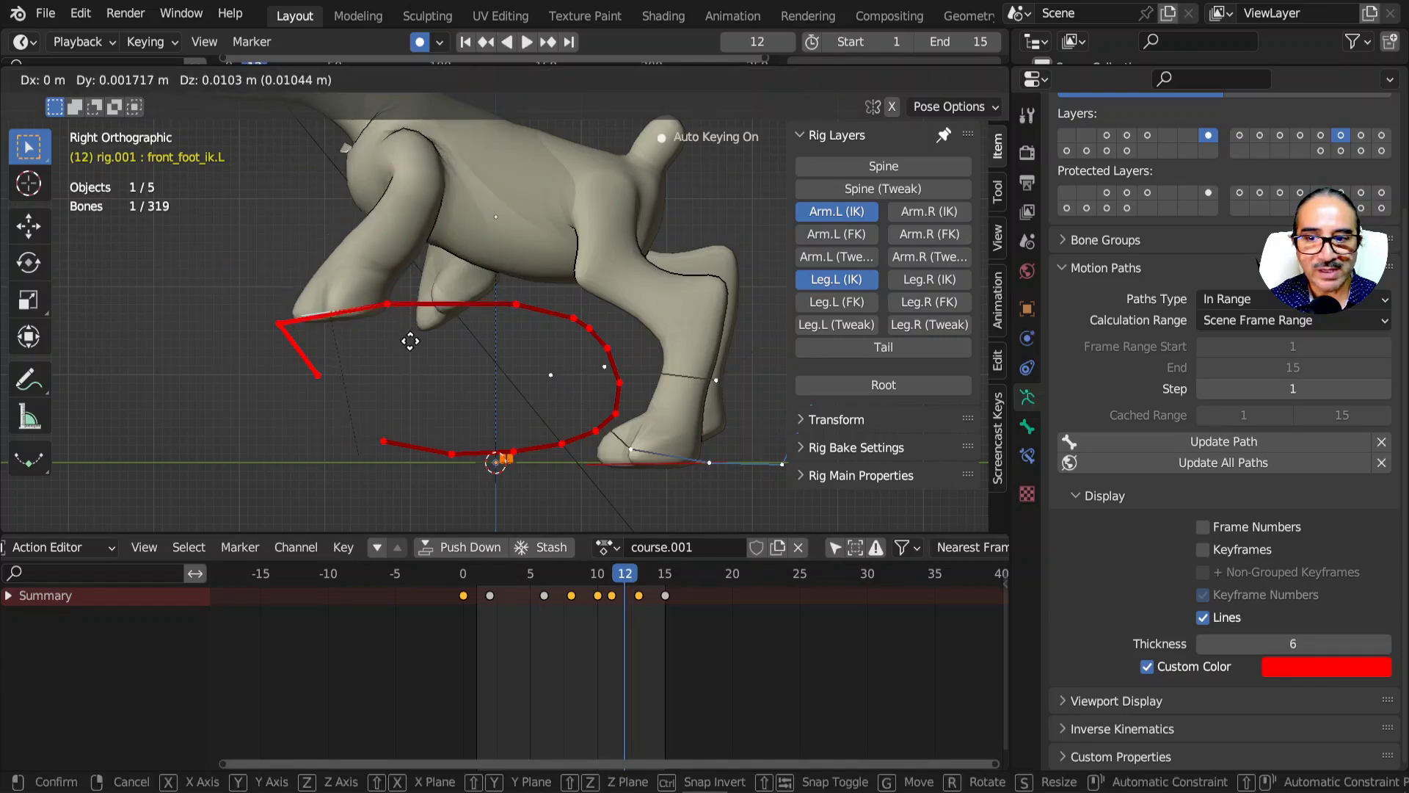
{"action": "right_click", "coordinate": [408, 343]}
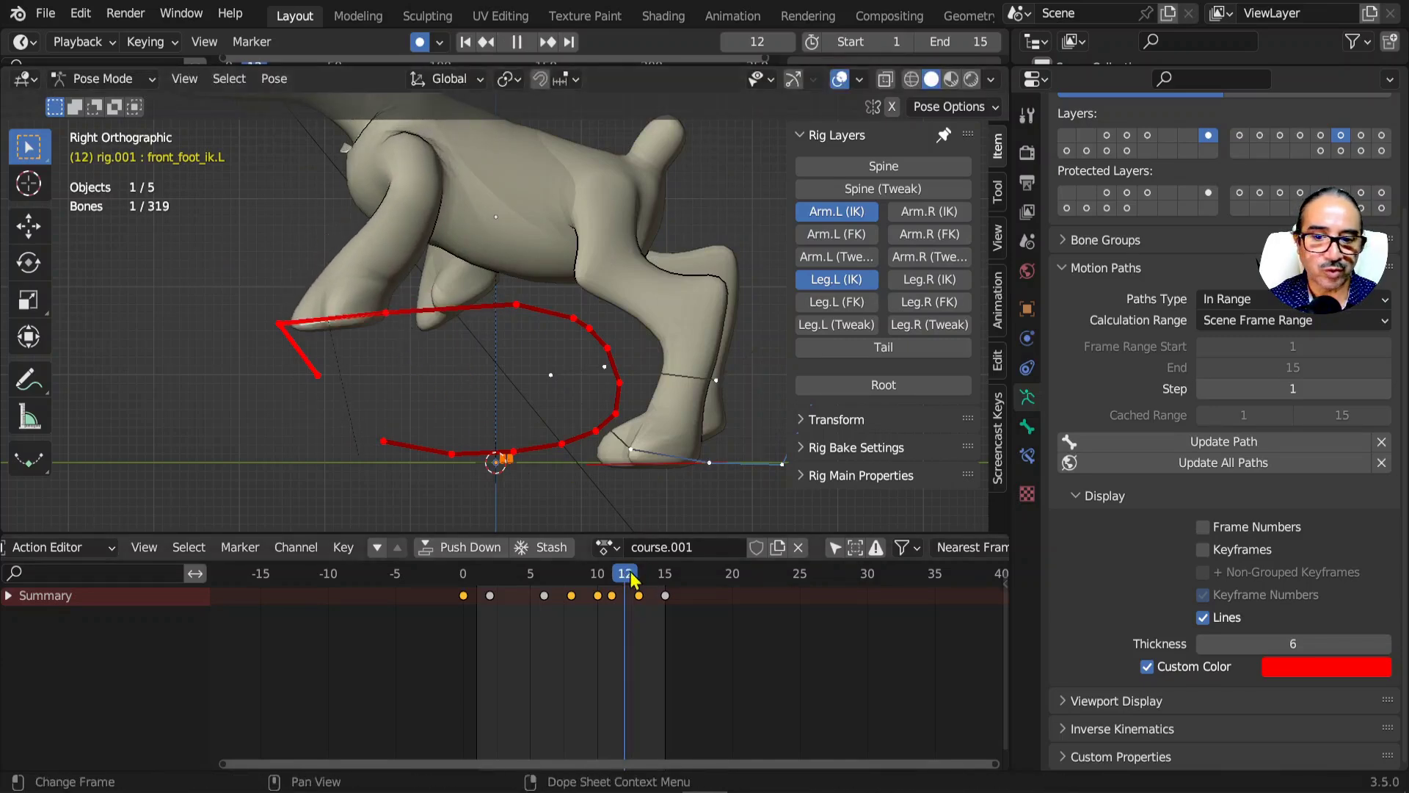
- At frame 13, shift front_foot_ik.L further forward and slightly down, and rotate its toes further upward
{"action": "left_click_drag", "start_coordinate": [629, 580], "coordinate": [638, 580]}
{"action": "key", "text": "g"}
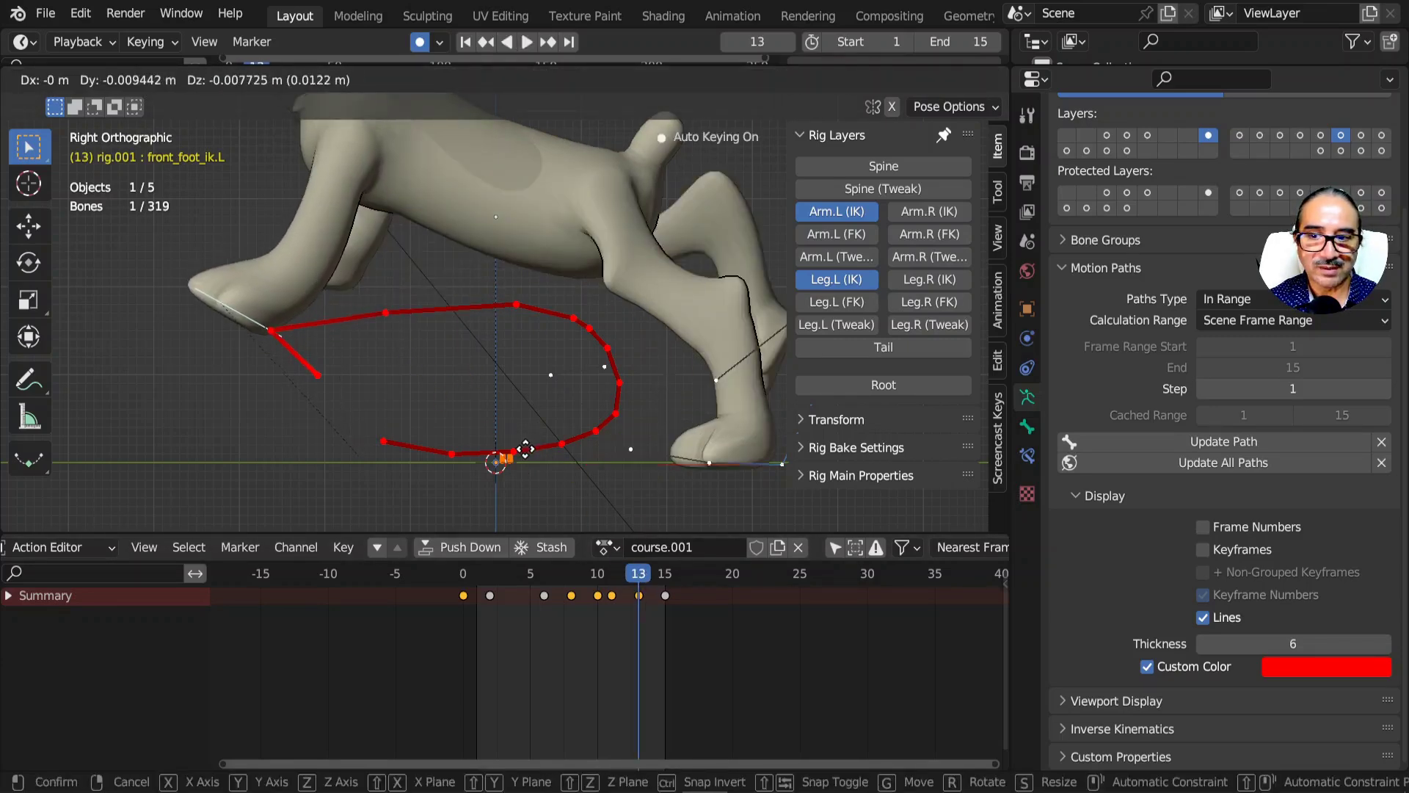
{"action": "left_click", "coordinate": [507, 454]}
{"action": "key", "text": "r"}
{"action": "left_click", "coordinate": [450, 502]}
{"action": "key", "text": "g"}
{"action": "left_click", "coordinate": [452, 506]}
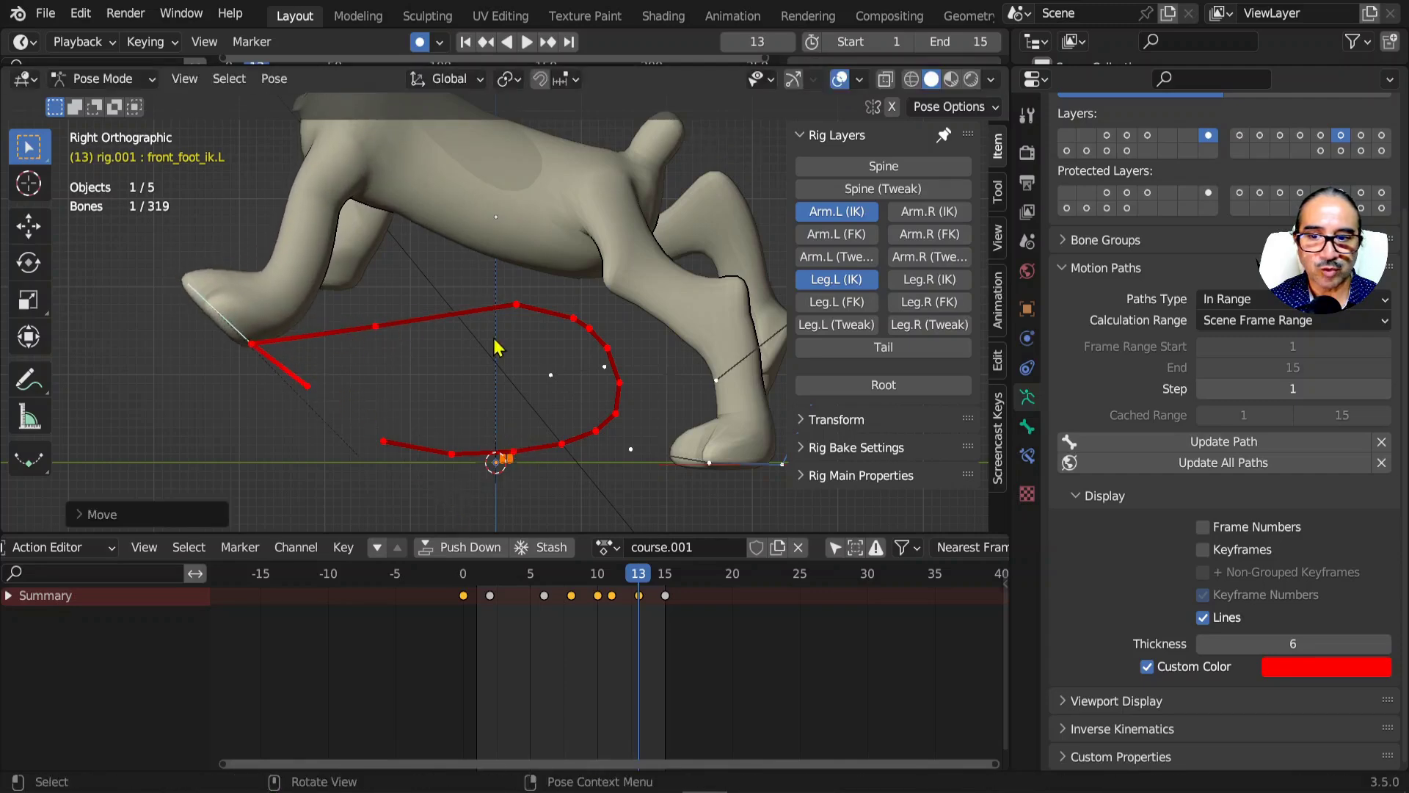
- At frame 15, rotate front_foot_ik.L so the toes point up, and move it slightly forward and up
{"action": "key", "text": "space"}
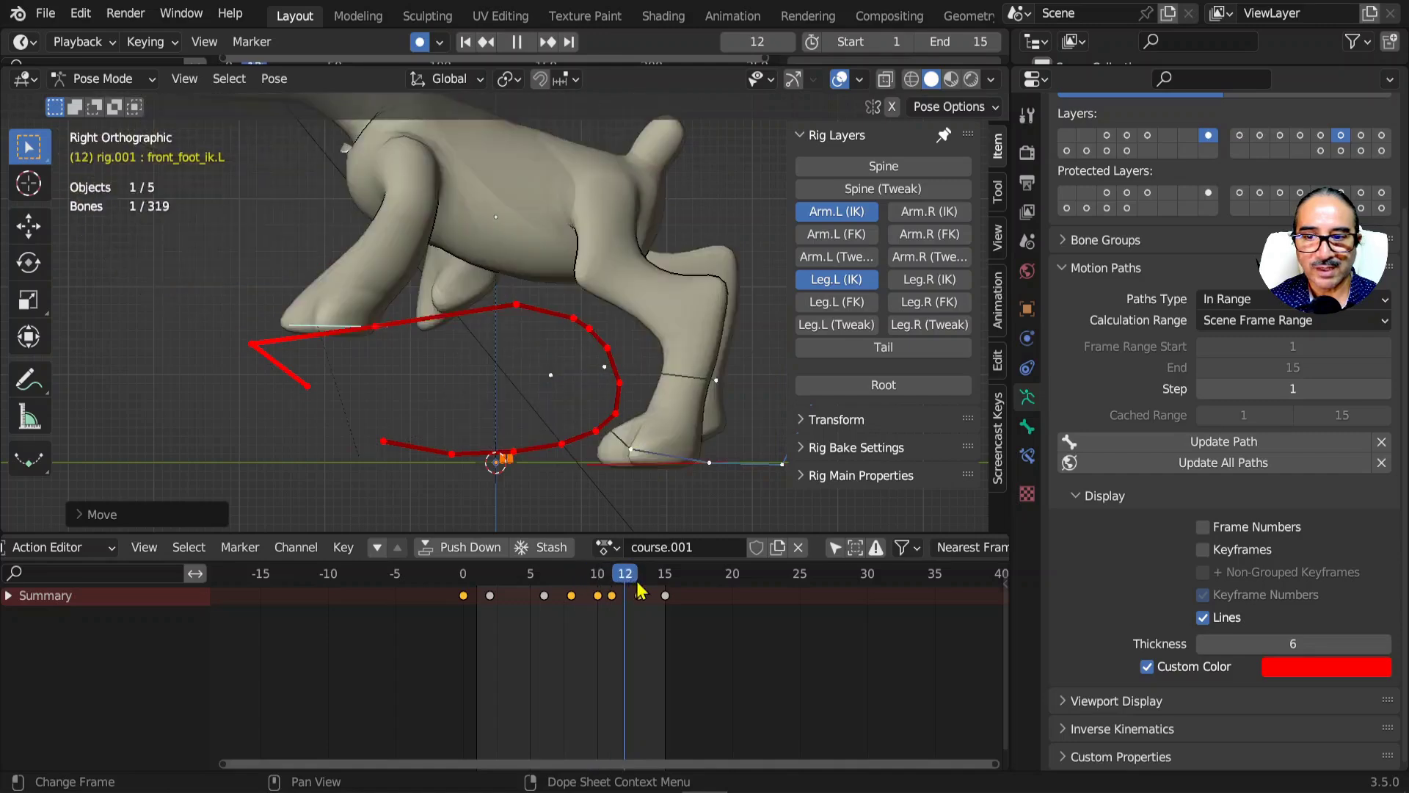
{"action": "key", "text": "space"}
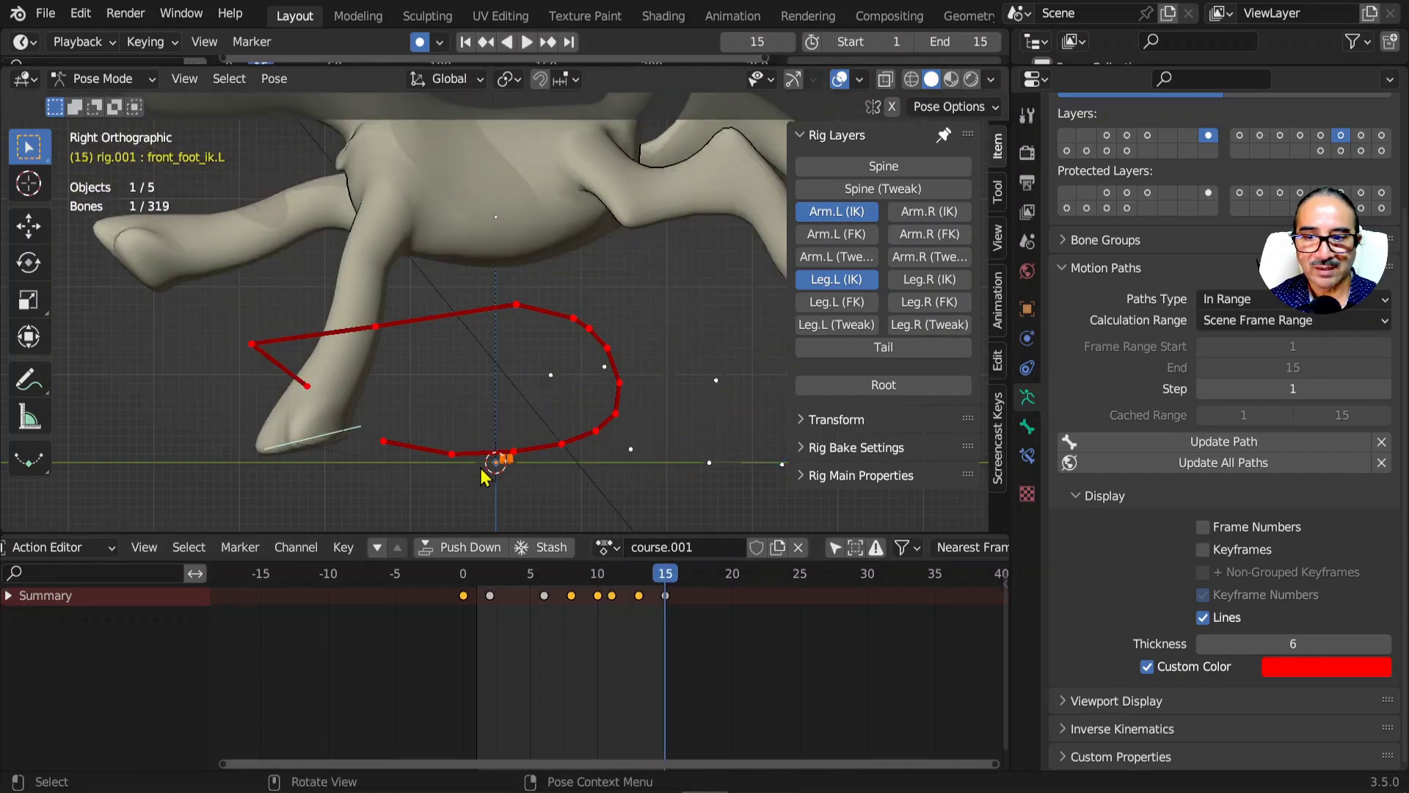
{"action": "key", "text": "r"}
{"action": "left_click", "coordinate": [399, 104]}
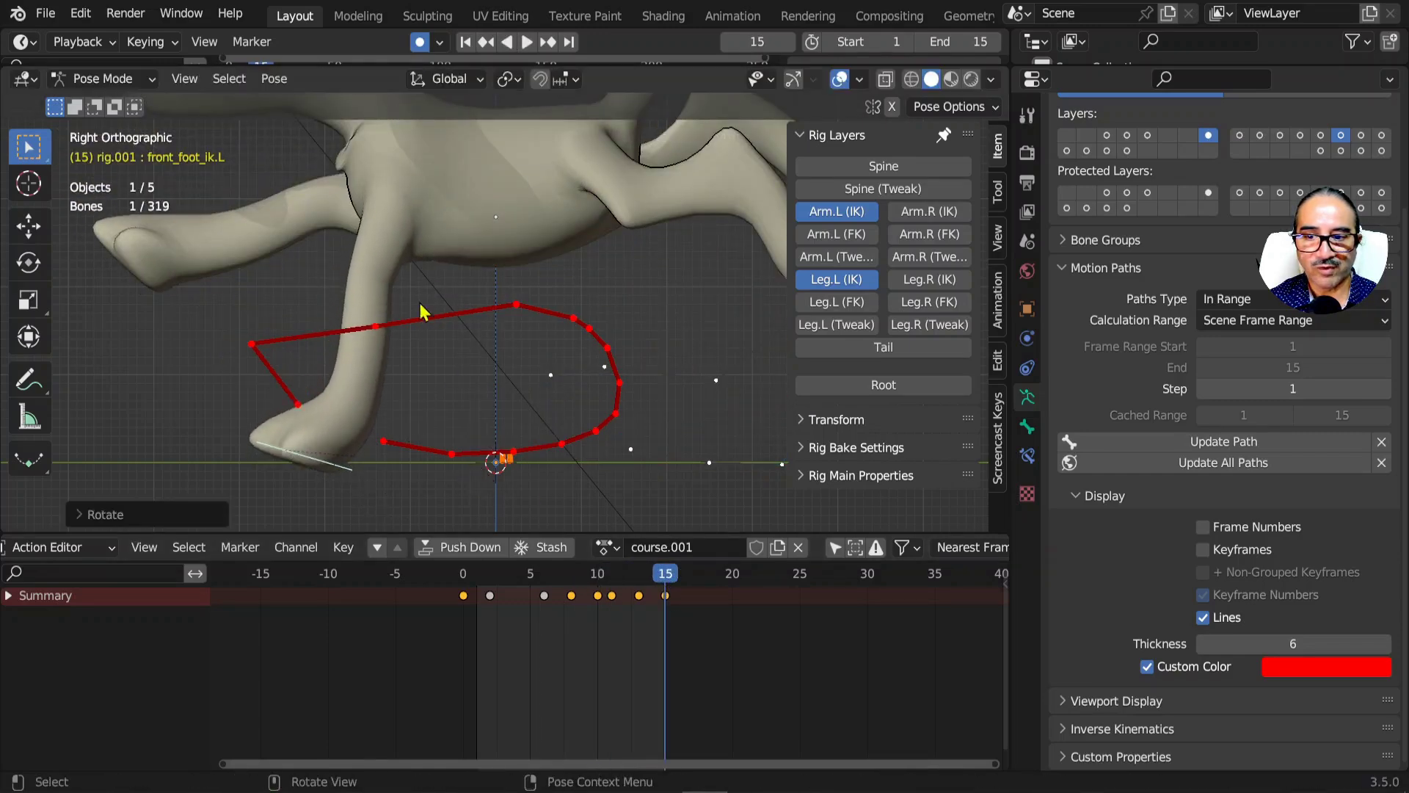
{"action": "key", "text": "g"}
{"action": "left_click", "coordinate": [379, 355]}
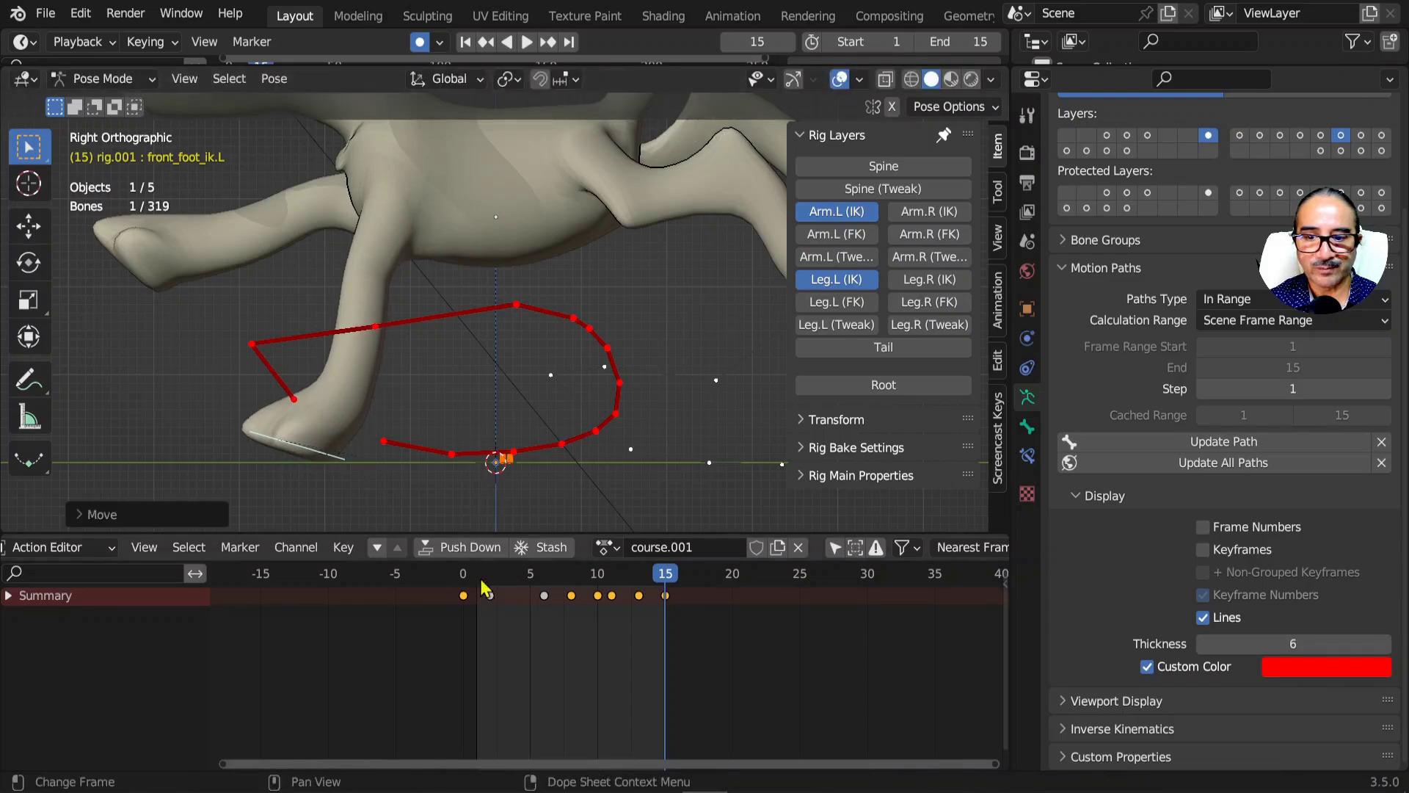
- Duplicate the front_foot_ik.L key from frame 15 onto frame 0 so the loop matches
{"action": "left_click", "coordinate": [666, 596]}
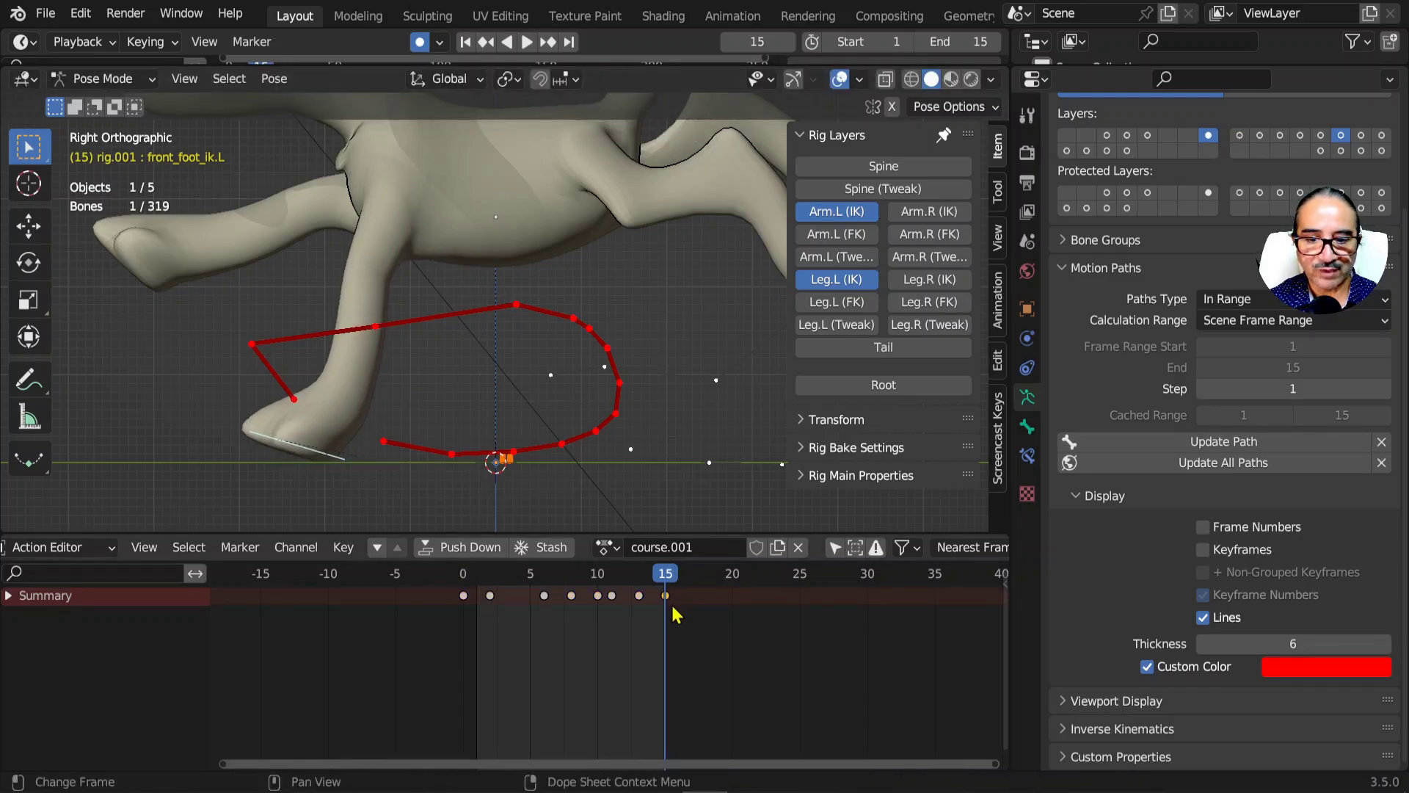
{"action": "key", "text": "g"}
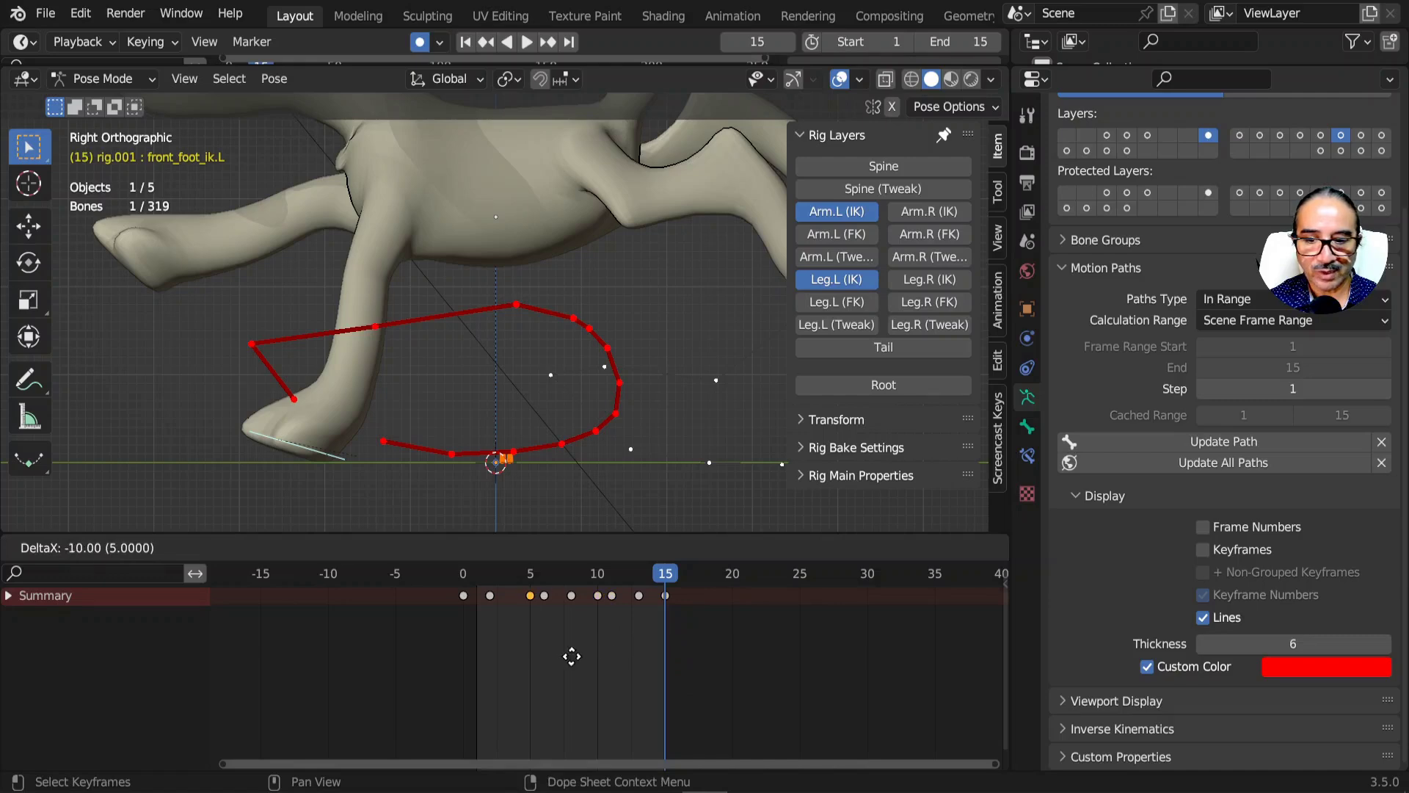
{"action": "left_click", "coordinate": [486, 657]}
- At frame 1, clear the rotation of front_foot_ik.L and lower it along global Z so the paw lies flat on the ground
{"action": "left_click", "coordinate": [463, 578]}
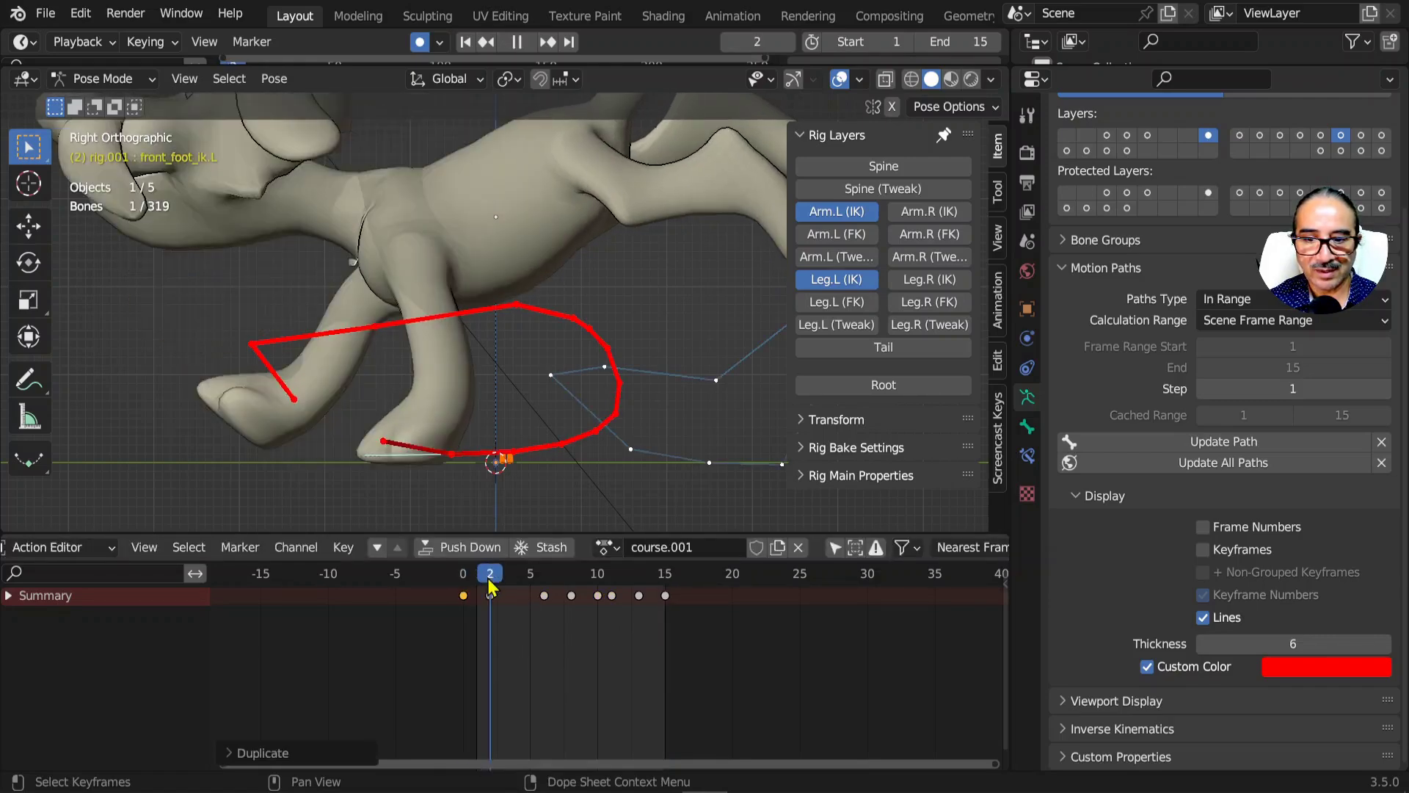
{"action": "key", "text": "space"}
{"action": "left_click_drag", "start_coordinate": [470, 578], "coordinate": [476, 595]}
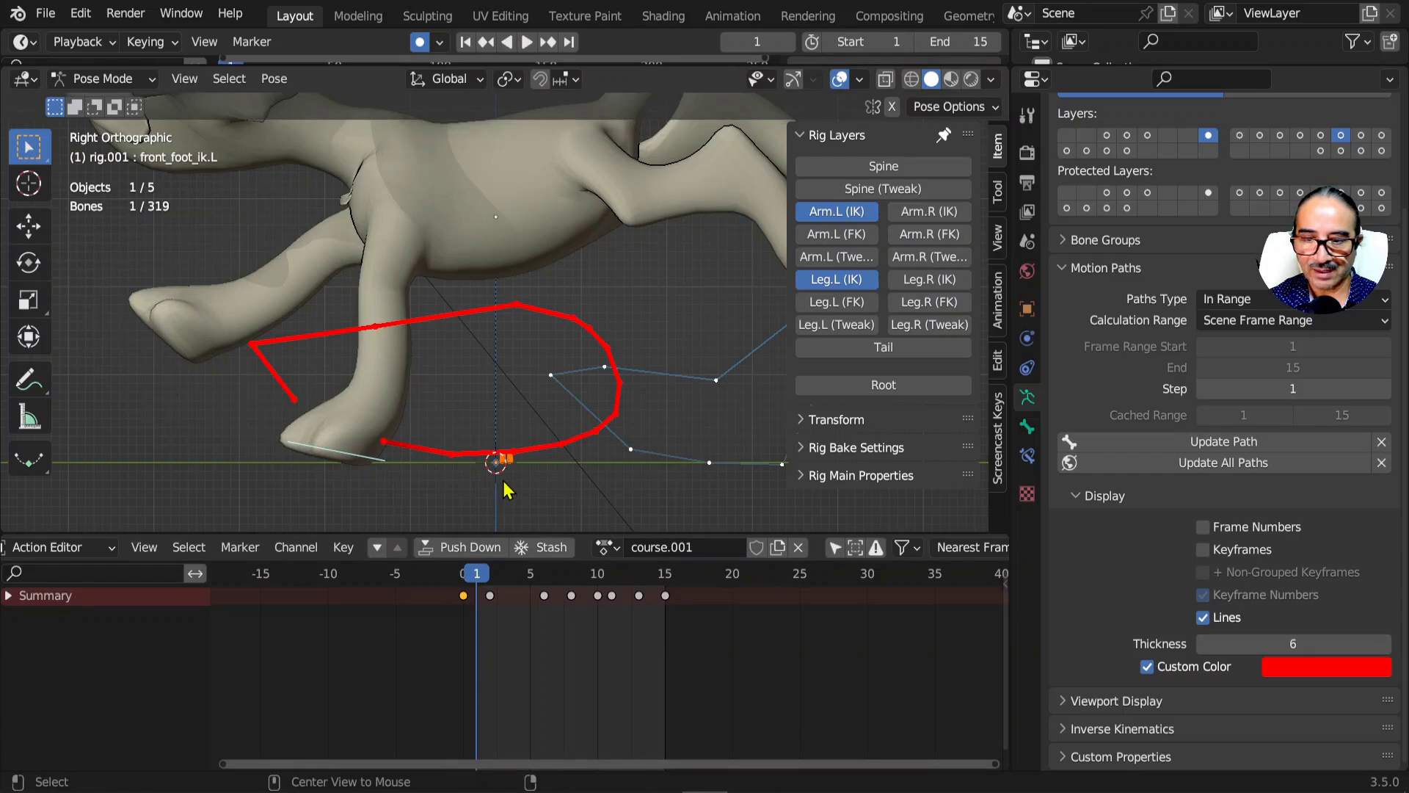
{"action": "key", "text": "alt+r"}
{"action": "key", "text": "g"}
{"action": "key", "text": "z"}
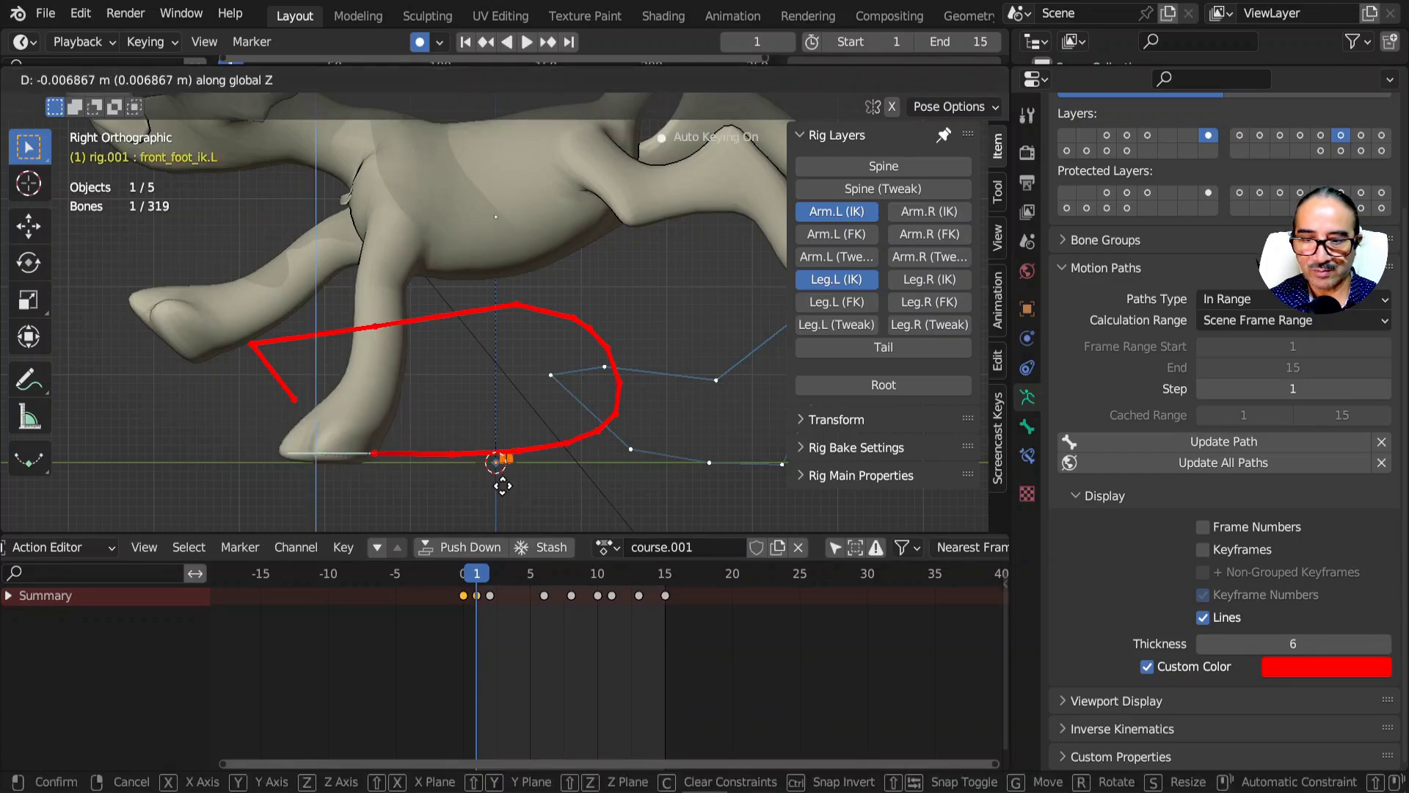
{"action": "left_click", "coordinate": [503, 481]}
- Play the run cycle to check the left front foot's motion against its adjusted arc
{"action": "left_click_drag", "start_coordinate": [476, 596], "coordinate": [456, 592]}
{"action": "key", "text": "space"}
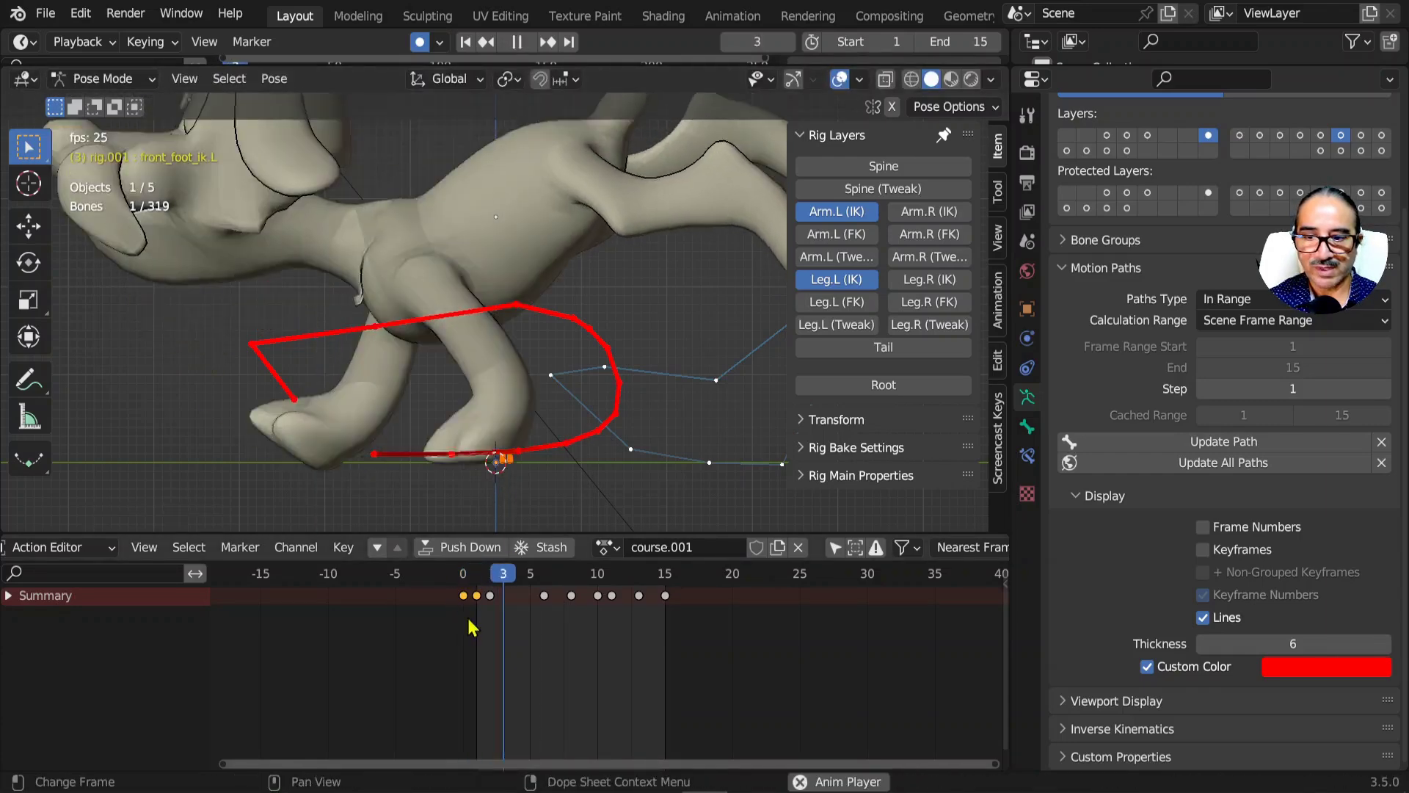
{"action": "scroll", "coordinate": [440, 470], "scroll_direction": "down", "scroll_amount": 1}
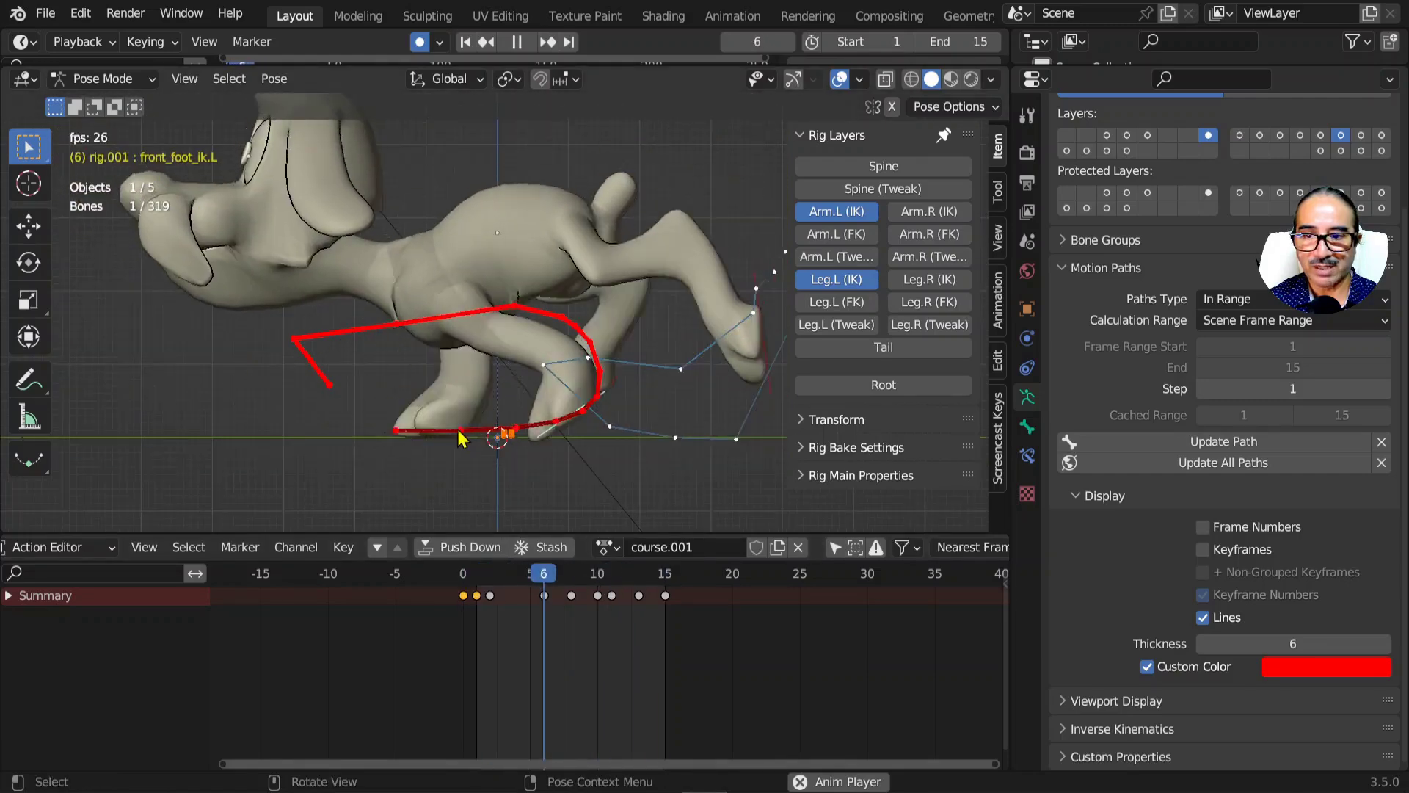
- Stop playback, select the left hind foot control foot_ik.L, and set its motion path line thickness to 6
{"action": "middle_click_drag", "start_coordinate": [506, 409], "coordinate": [309, 405], "text": "shift"}
{"action": "key", "text": "space"}
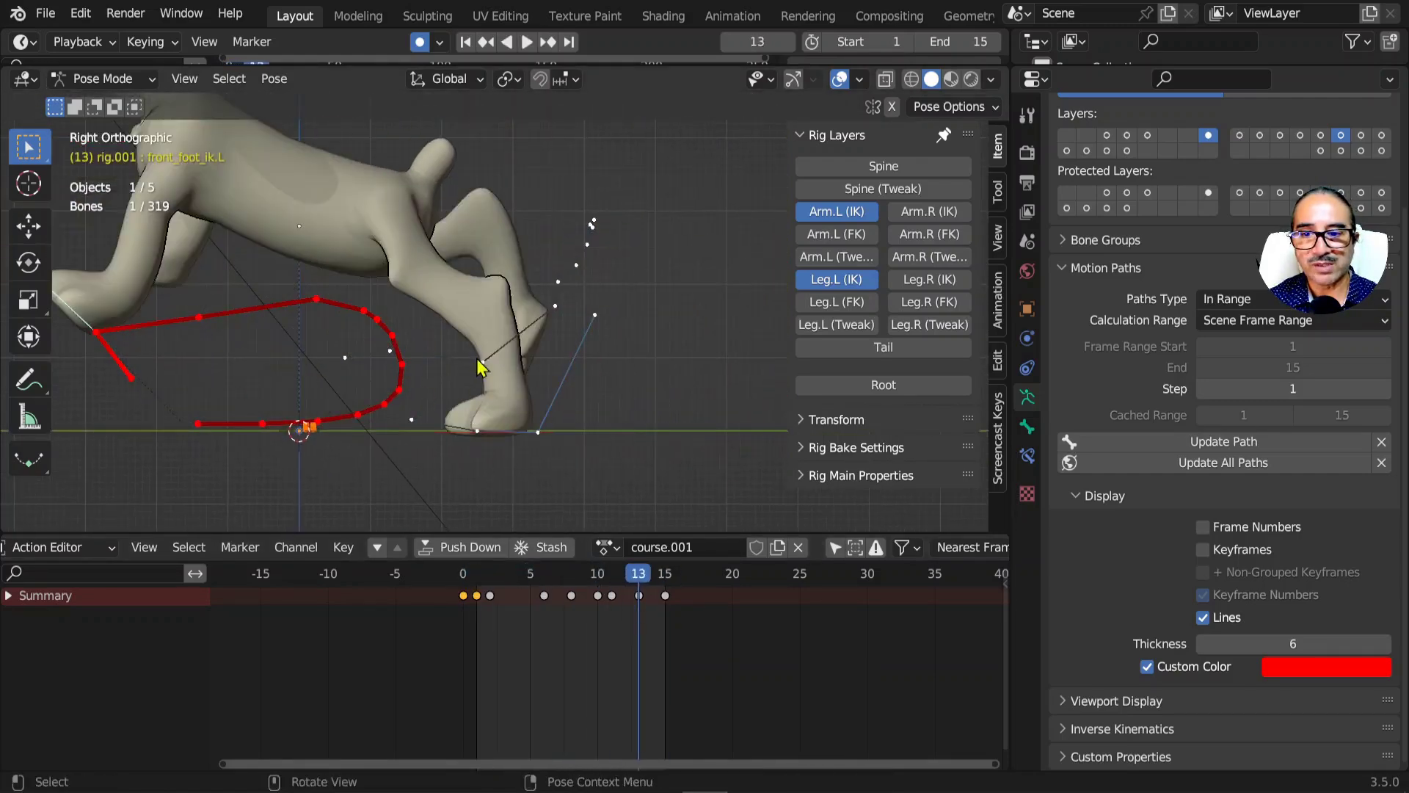
{"action": "left_click", "coordinate": [504, 440]}
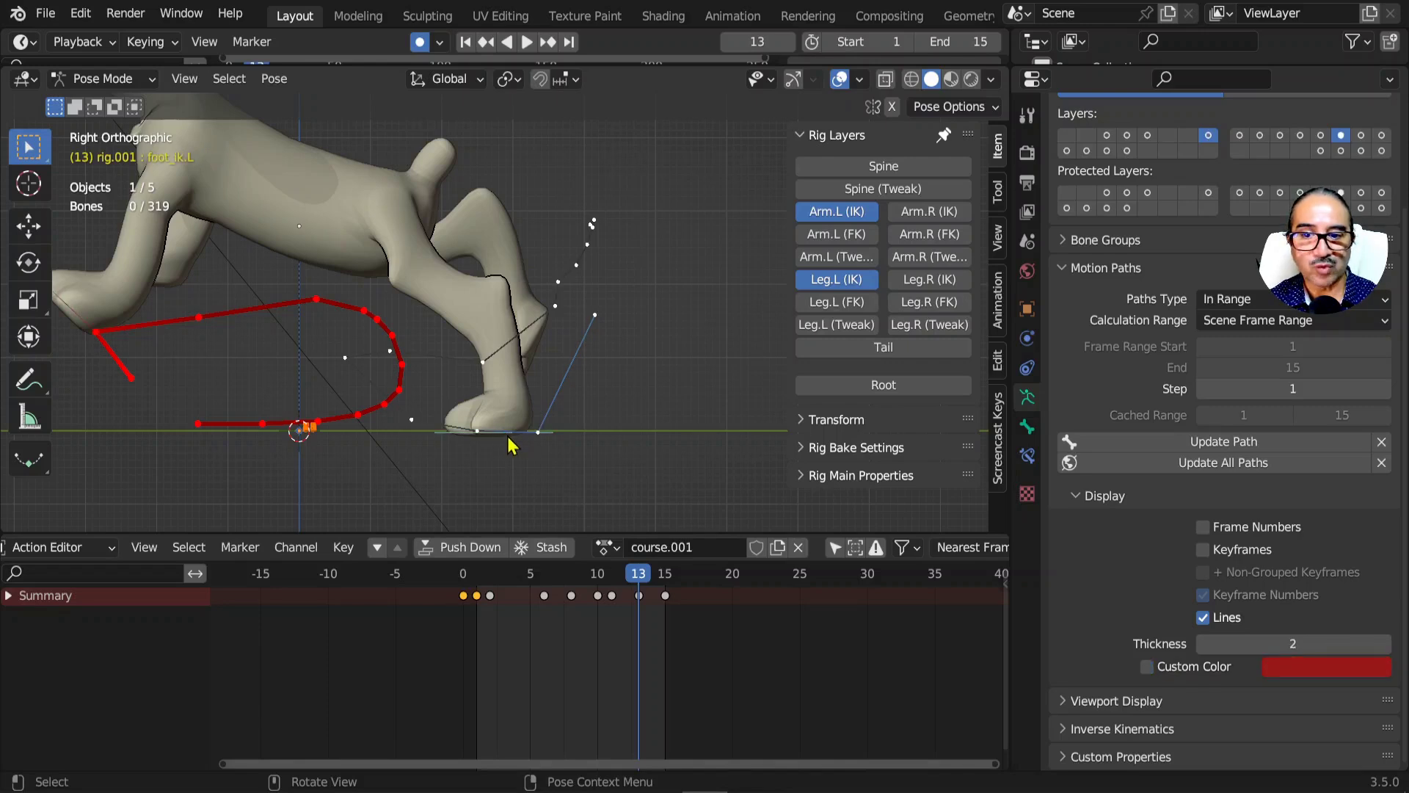
{"action": "left_click_drag", "start_coordinate": [1247, 644], "coordinate": [1310, 644]}
- At frame 6, move foot_ik.L slightly backward to even out the hind foot's arc
{"action": "left_click_drag", "start_coordinate": [457, 578], "coordinate": [490, 579]}
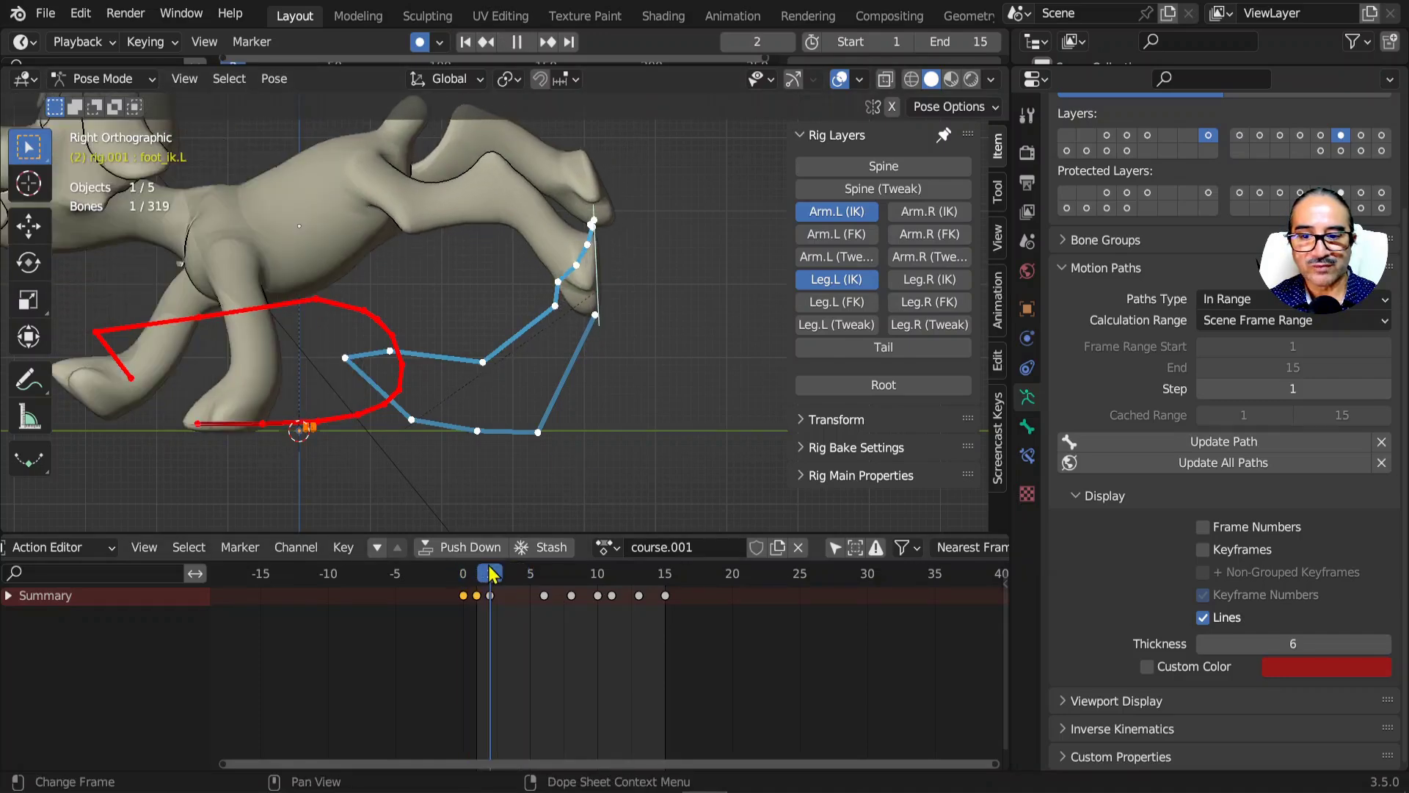
{"action": "key", "text": "g"}
{"action": "key", "text": "Escape"}
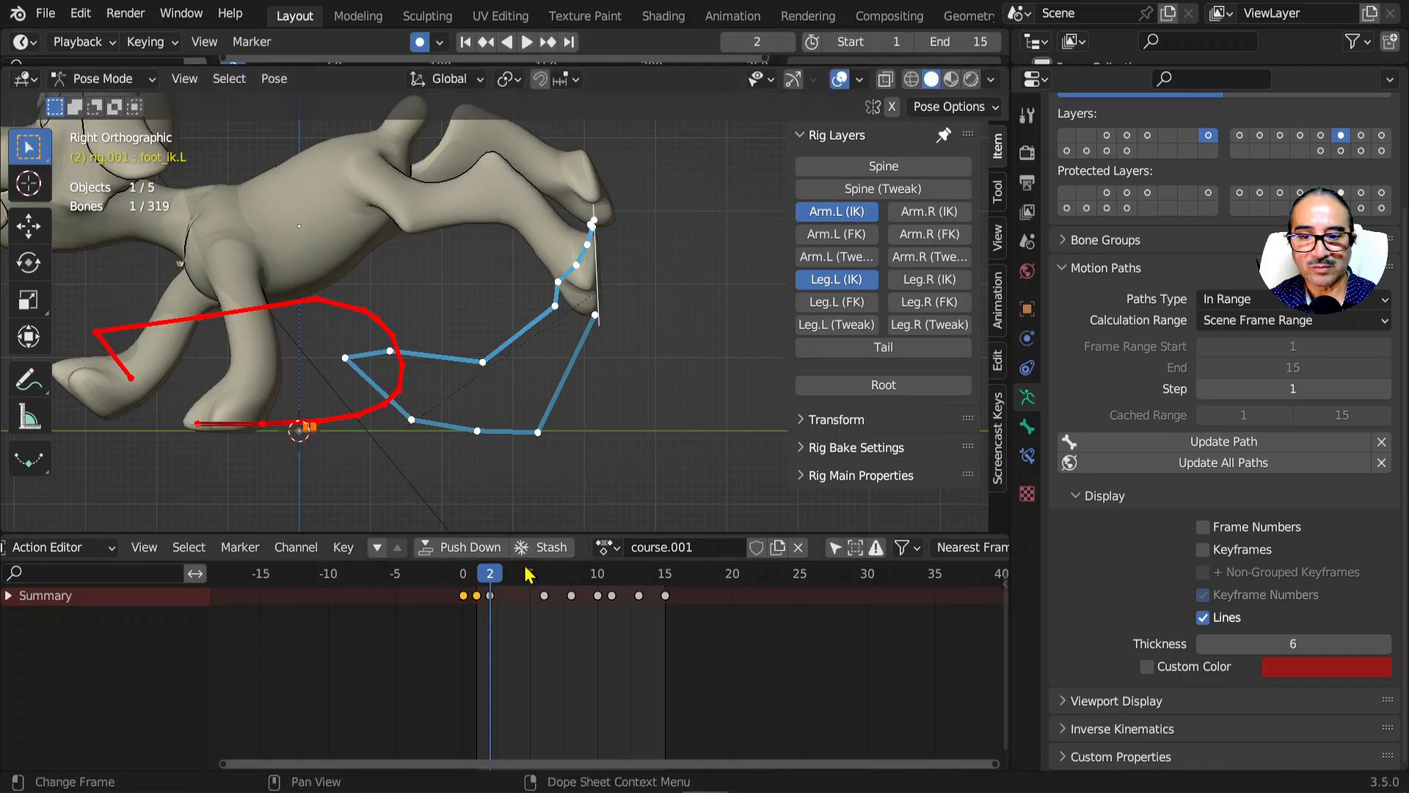
{"action": "left_click_drag", "start_coordinate": [502, 583], "coordinate": [544, 578]}
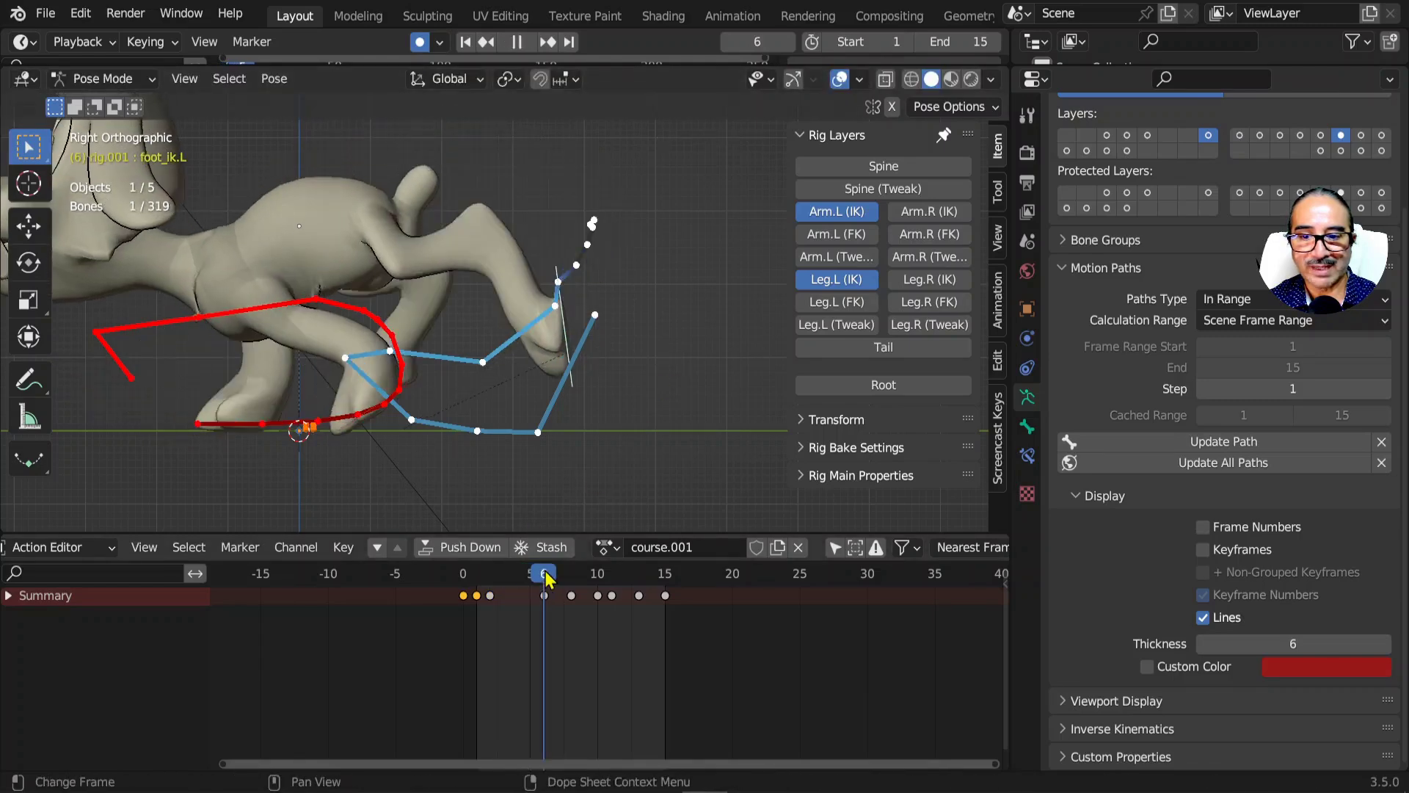
{"action": "key", "text": "g"}
{"action": "left_click", "coordinate": [661, 451]}
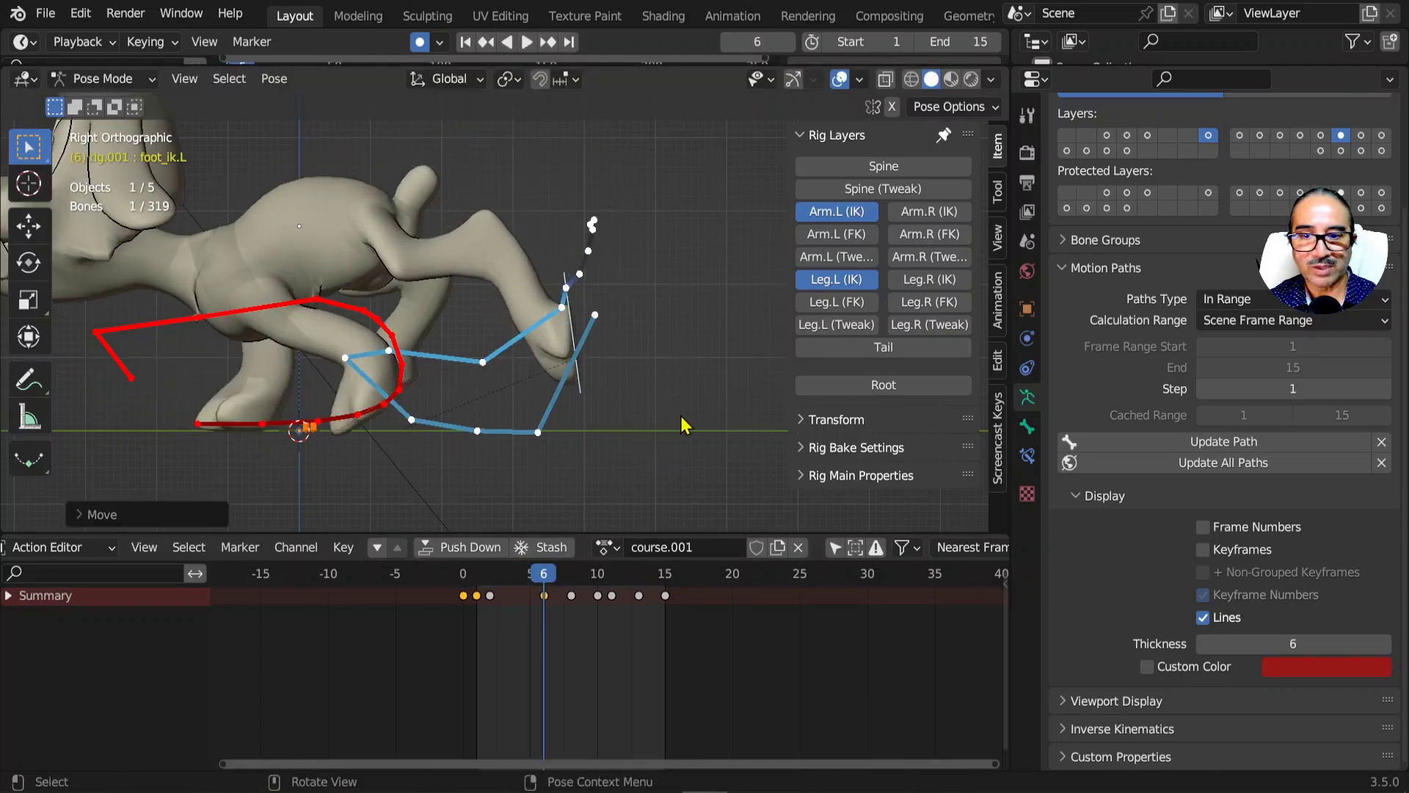
- At frame 8, move foot_ik.L slightly forward and up along its motion path
{"action": "scroll", "coordinate": [669, 457], "scroll_direction": "up", "scroll_amount": 2}
{"action": "key", "text": "space"}
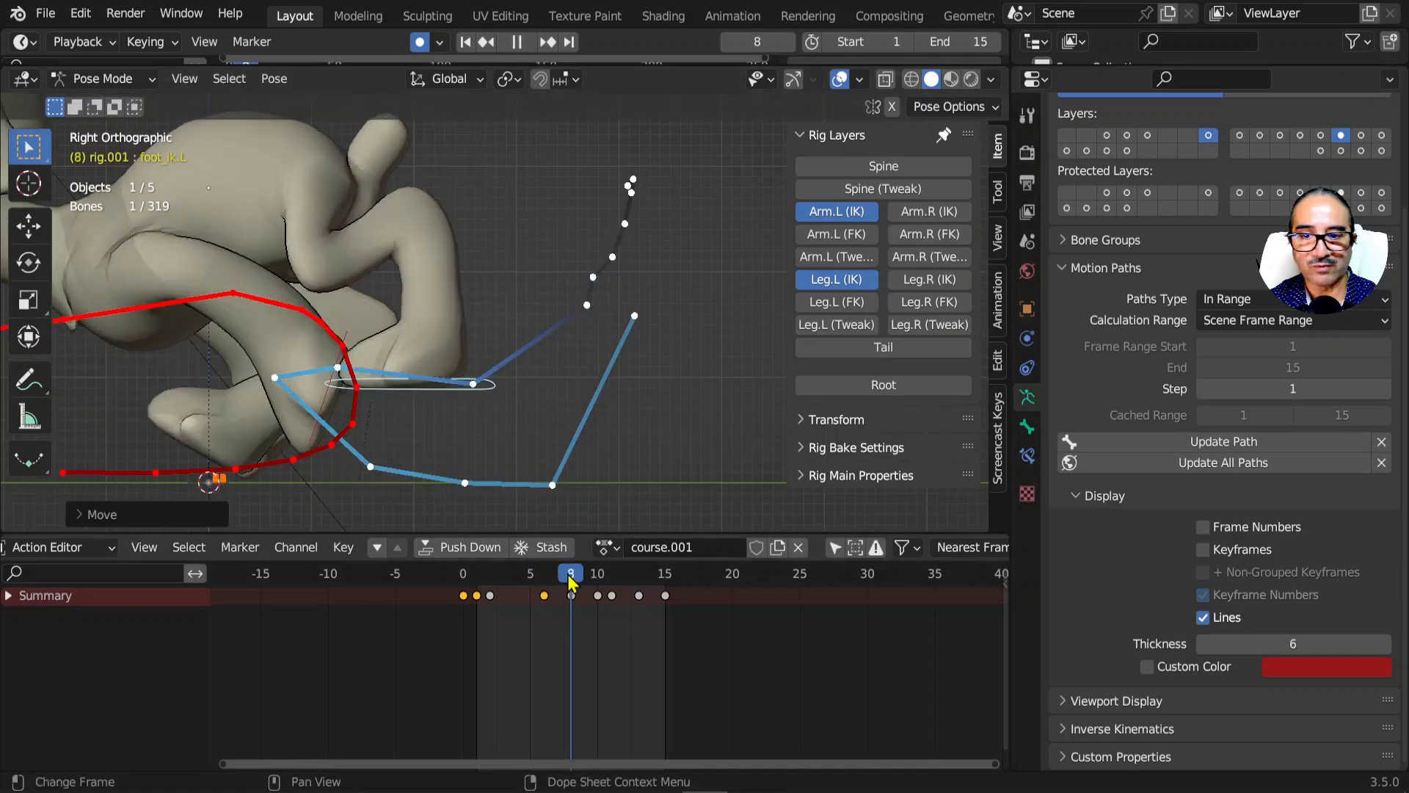
{"action": "key", "text": "space"}
{"action": "key", "text": "g"}
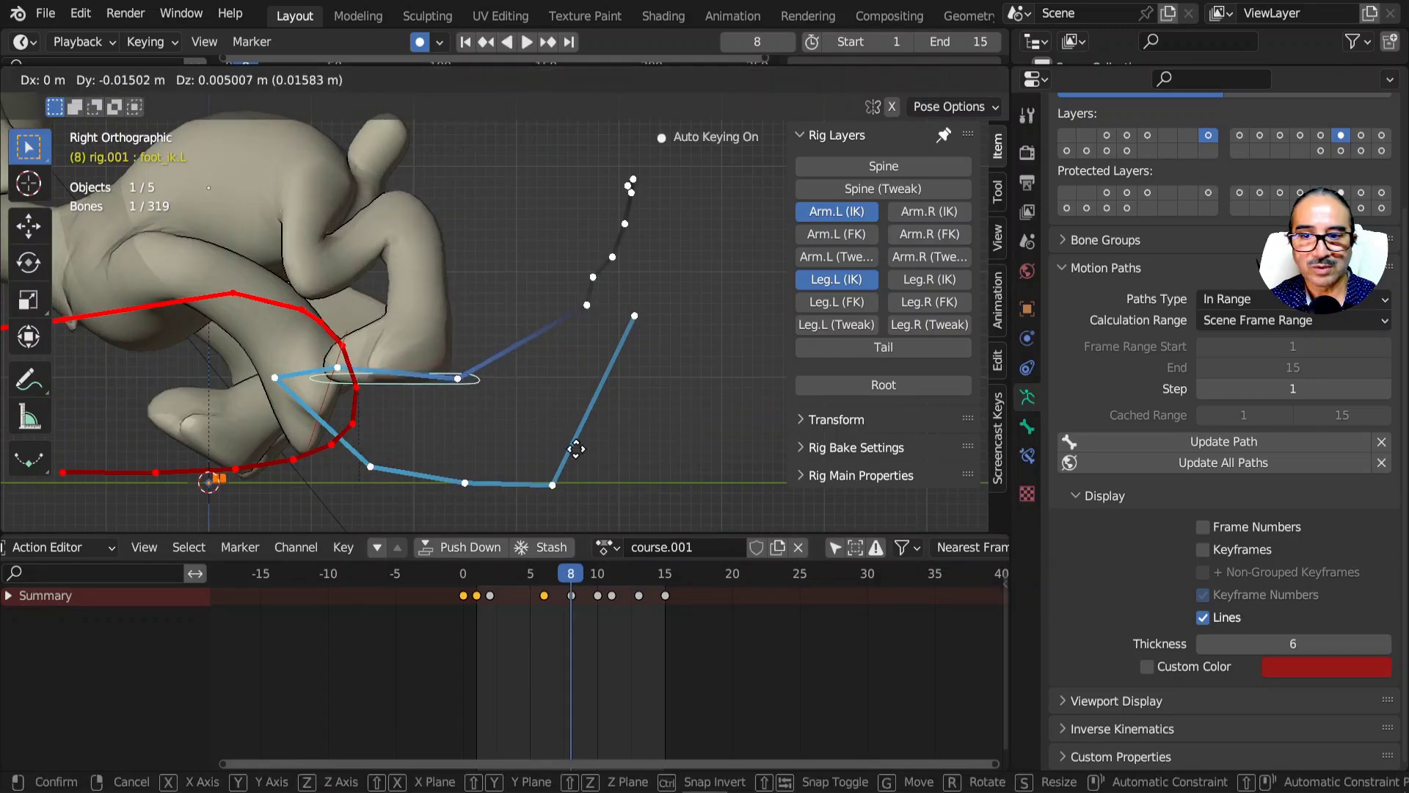
{"action": "left_click", "coordinate": [579, 459]}
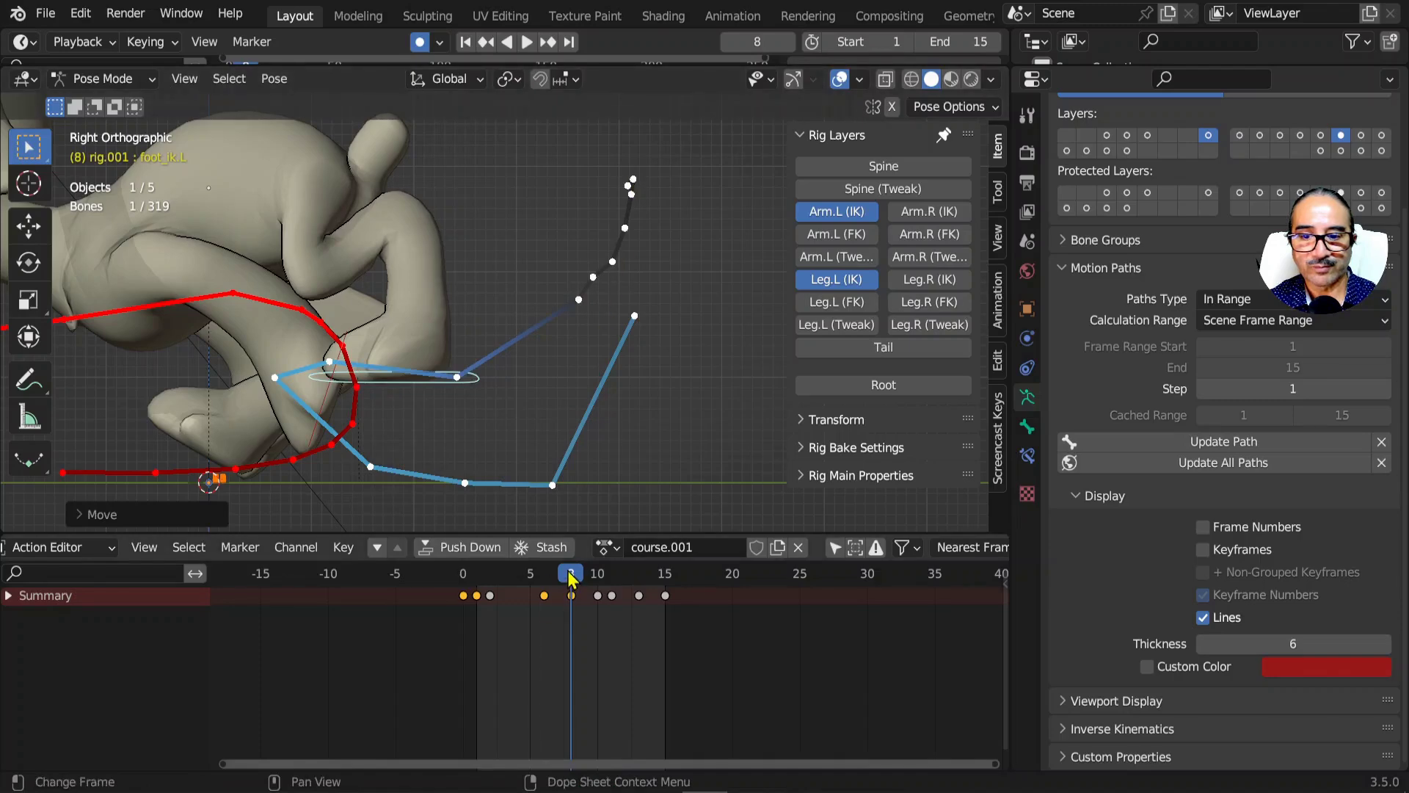
- Return to frame 6 and nudge foot_ik.L slightly downward
{"action": "left_click_drag", "start_coordinate": [572, 576], "coordinate": [546, 578]}
{"action": "scroll", "coordinate": [560, 358], "scroll_direction": "down", "scroll_amount": 1}
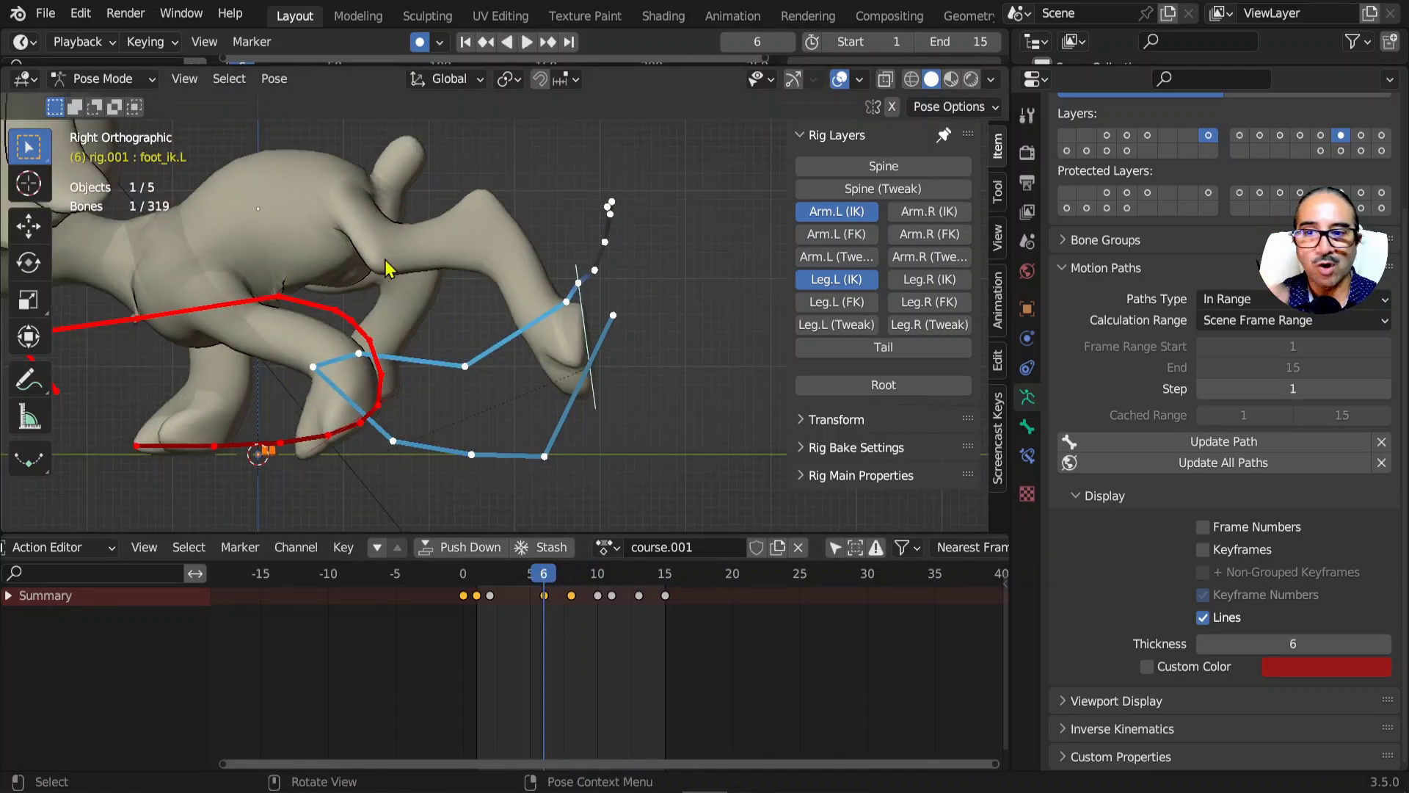
{"action": "key", "text": "g"}
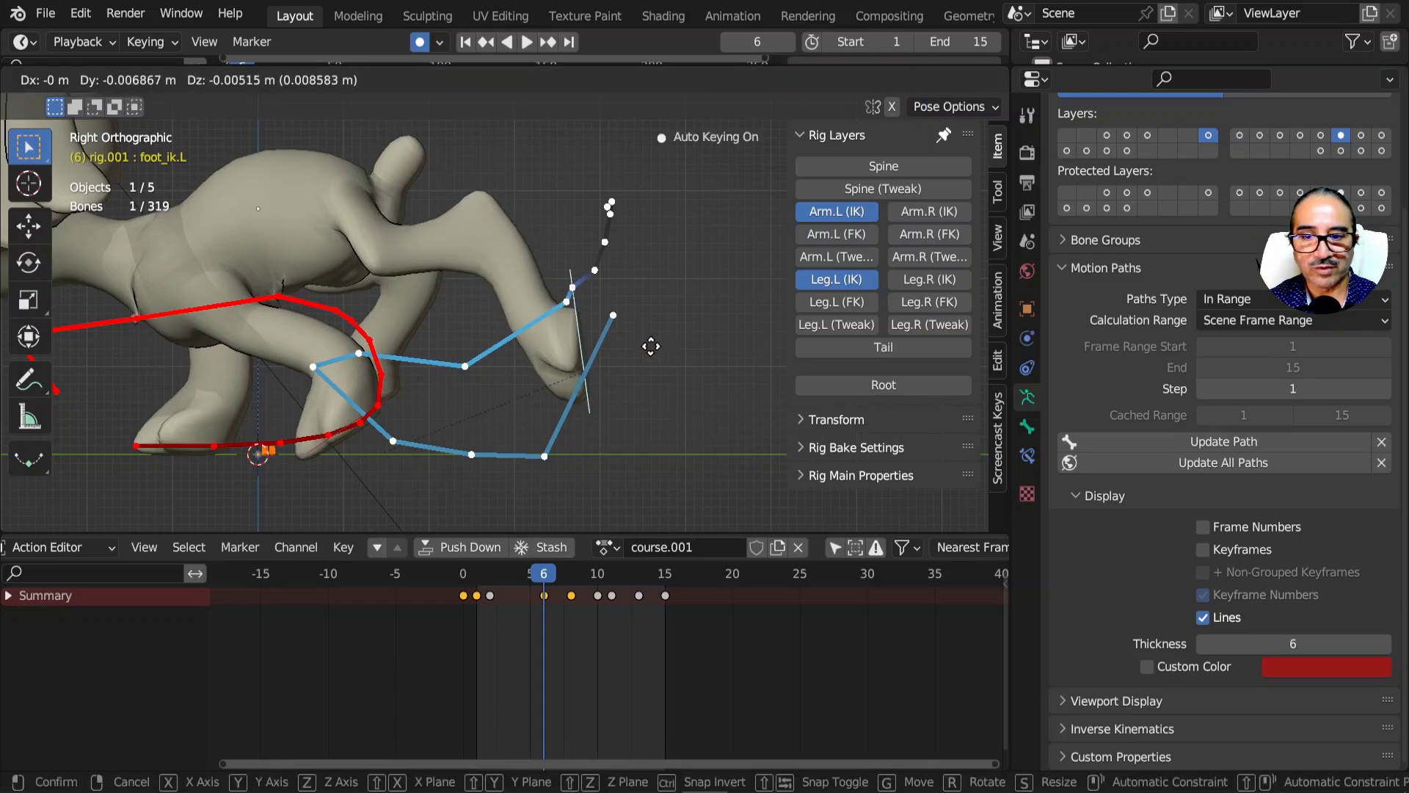
{"action": "left_click", "coordinate": [663, 361]}
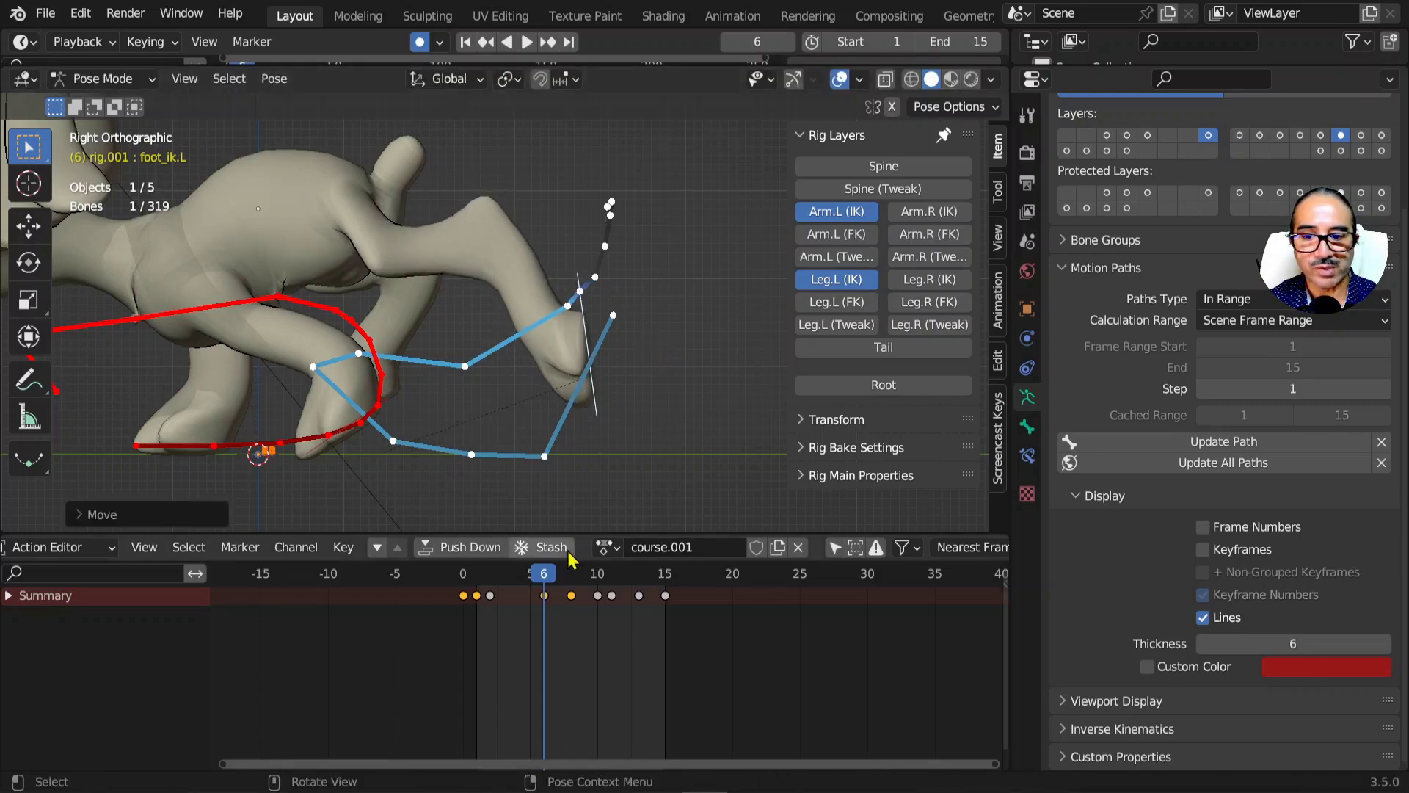
- Check the frames just before frame 6, then move foot_ik.L forward and down at frame 6 to smooth the arc
{"action": "left_click", "coordinate": [530, 585]}
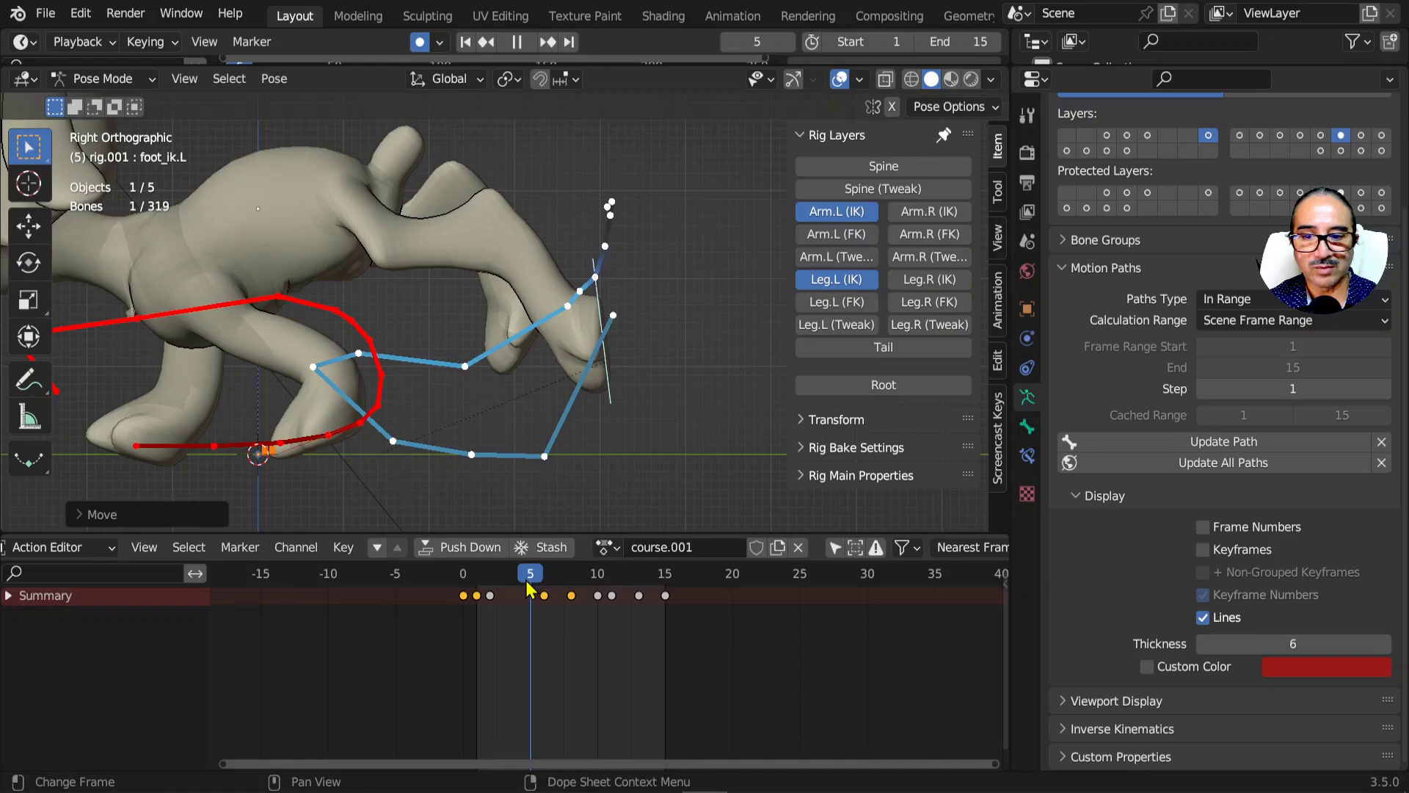
{"action": "left_click", "coordinate": [518, 588]}
{"action": "left_click", "coordinate": [530, 585]}
{"action": "mouse_move", "coordinate": [523, 589]}
{"action": "left_mouse_down"}
{"action": "mouse_move", "coordinate": [505, 593]}
{"action": "mouse_move", "coordinate": [572, 595]}
{"action": "mouse_move", "coordinate": [544, 596]}
{"action": "left_mouse_up"}
{"action": "key", "text": "g"}
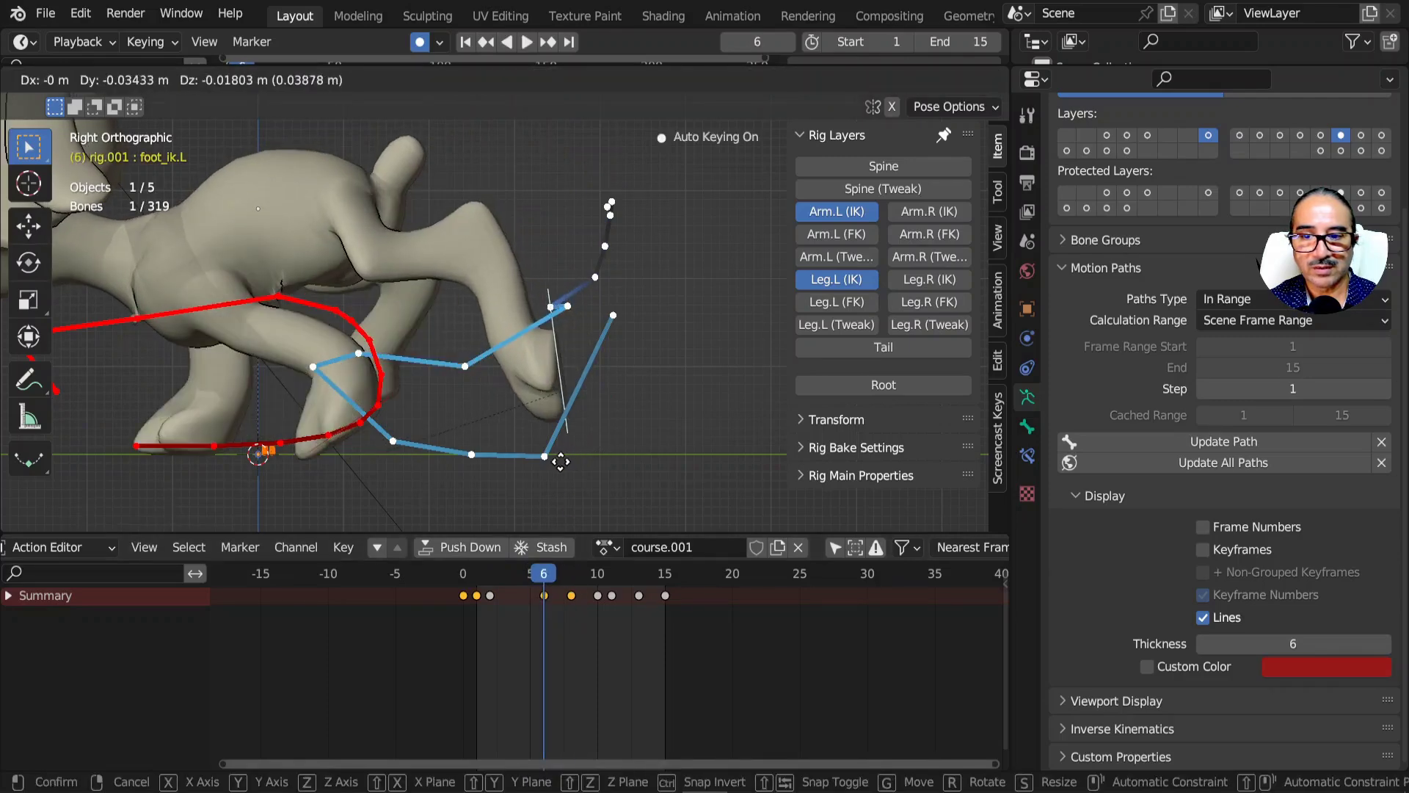
{"action": "left_click", "coordinate": [559, 461]}
- At frame 8, rotate foot_ik.L so the toes point down behind the leg, and lower it slightly
{"action": "mouse_move", "coordinate": [540, 580]}
{"action": "left_mouse_down"}
{"action": "mouse_move", "coordinate": [456, 589]}
{"action": "mouse_move", "coordinate": [557, 596]}
{"action": "left_mouse_up"}
{"action": "left_click", "coordinate": [570, 596]}
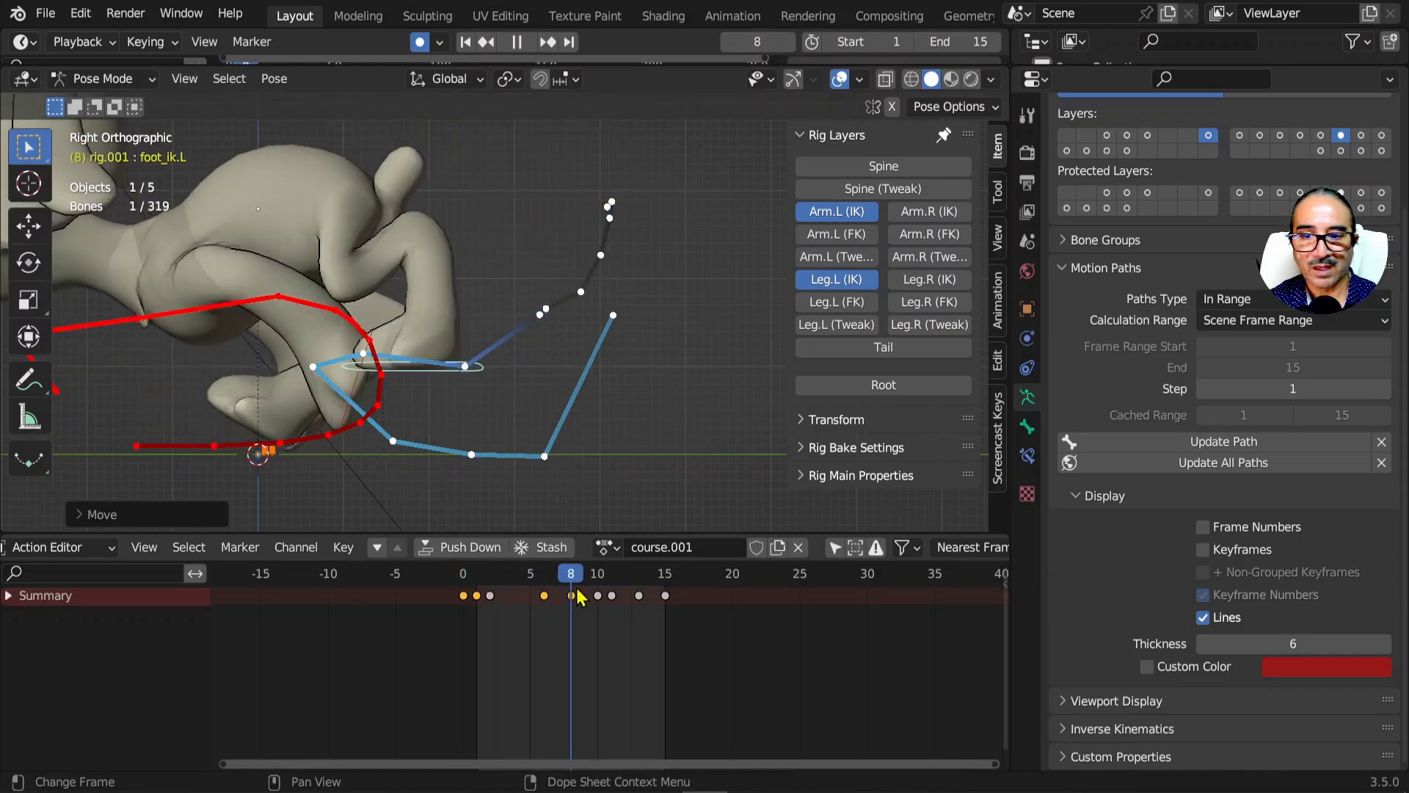
{"action": "key", "text": "r"}
{"action": "left_click", "coordinate": [576, 385]}
{"action": "key", "text": "g"}
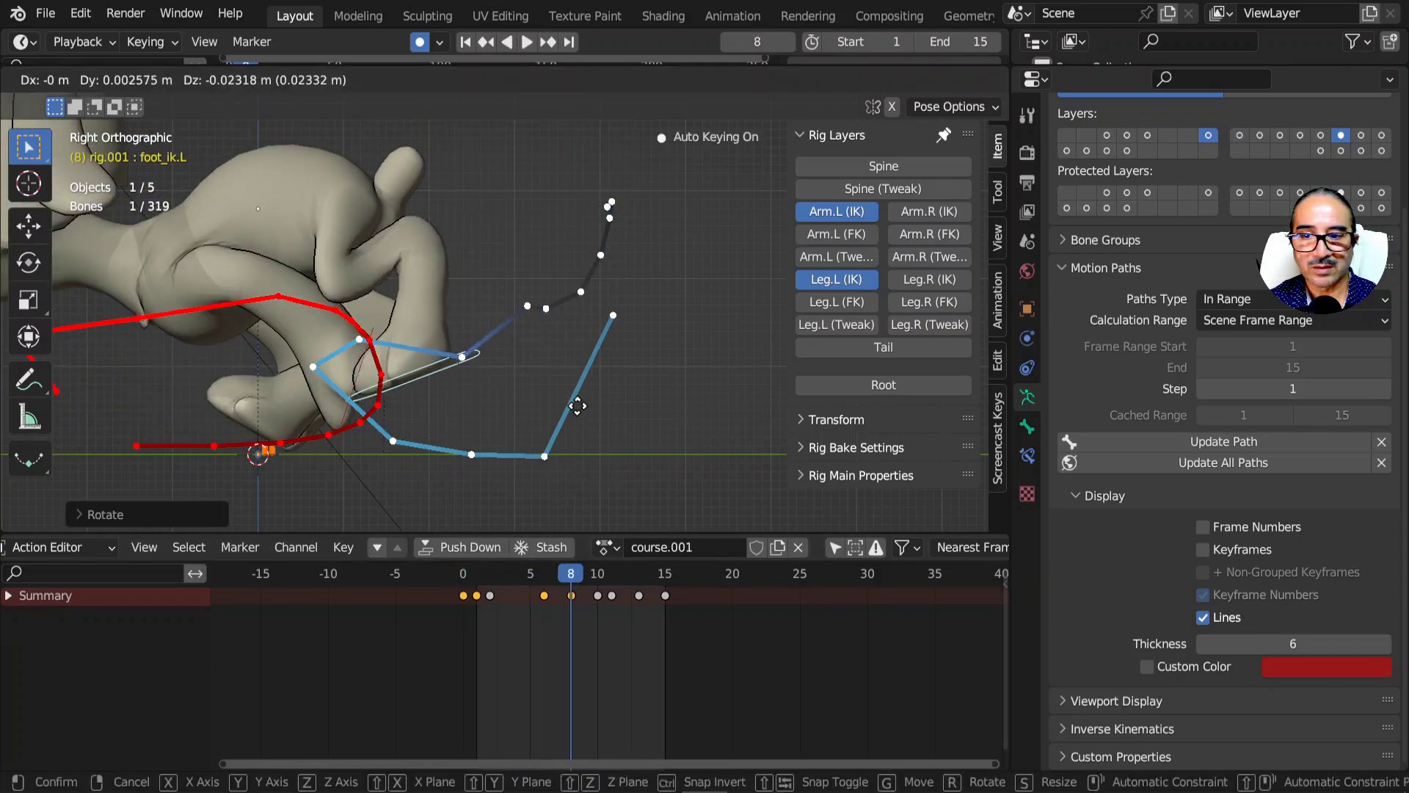
{"action": "left_click", "coordinate": [585, 429]}
{"action": "key", "text": "r"}
{"action": "left_click", "coordinate": [586, 415]}
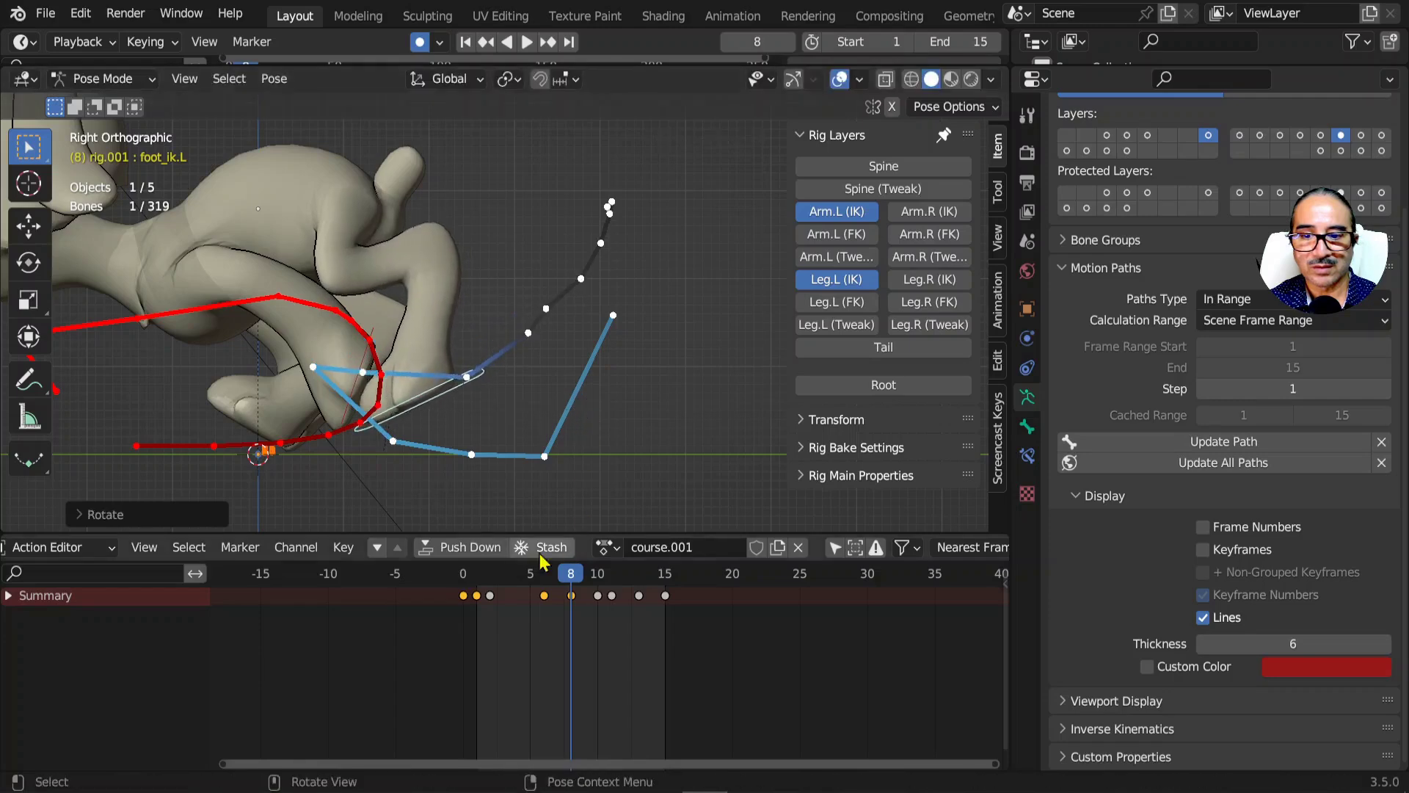
- Scrub between frames 6 and 8, then shift foot_ik.L slightly forward and up at frame 8
{"action": "key", "text": "space"}
{"action": "left_click_drag", "start_coordinate": [544, 580], "coordinate": [570, 579]}
{"action": "key", "text": "space"}
{"action": "key", "text": "g"}
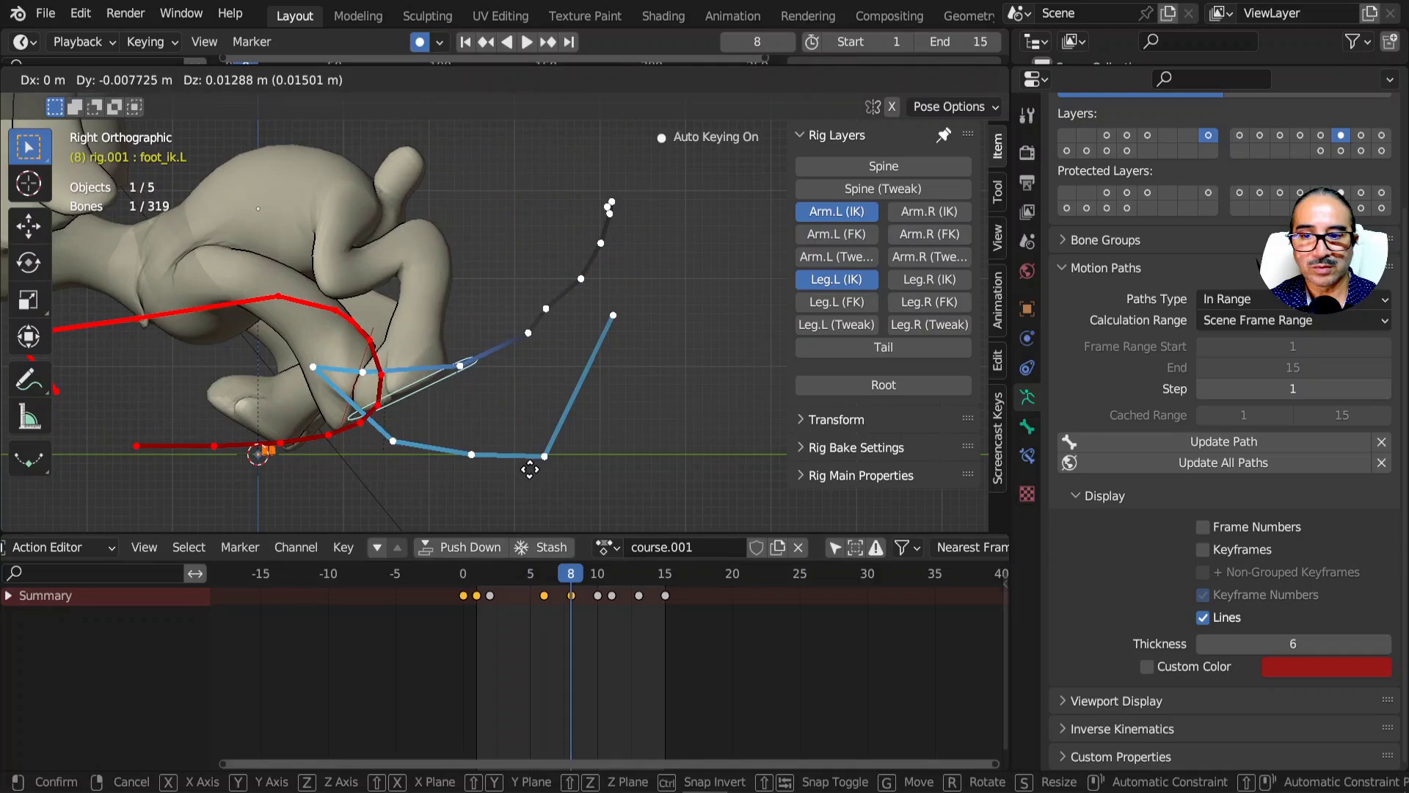
{"action": "left_click", "coordinate": [529, 465]}
- At frame 10, rotate foot_ik.L so the toes tip up, and shift it slightly forward
{"action": "left_click_drag", "start_coordinate": [470, 598], "coordinate": [561, 585]}
{"action": "left_click_drag", "start_coordinate": [517, 597], "coordinate": [598, 578]}
{"action": "key", "text": "ctrl+z"}
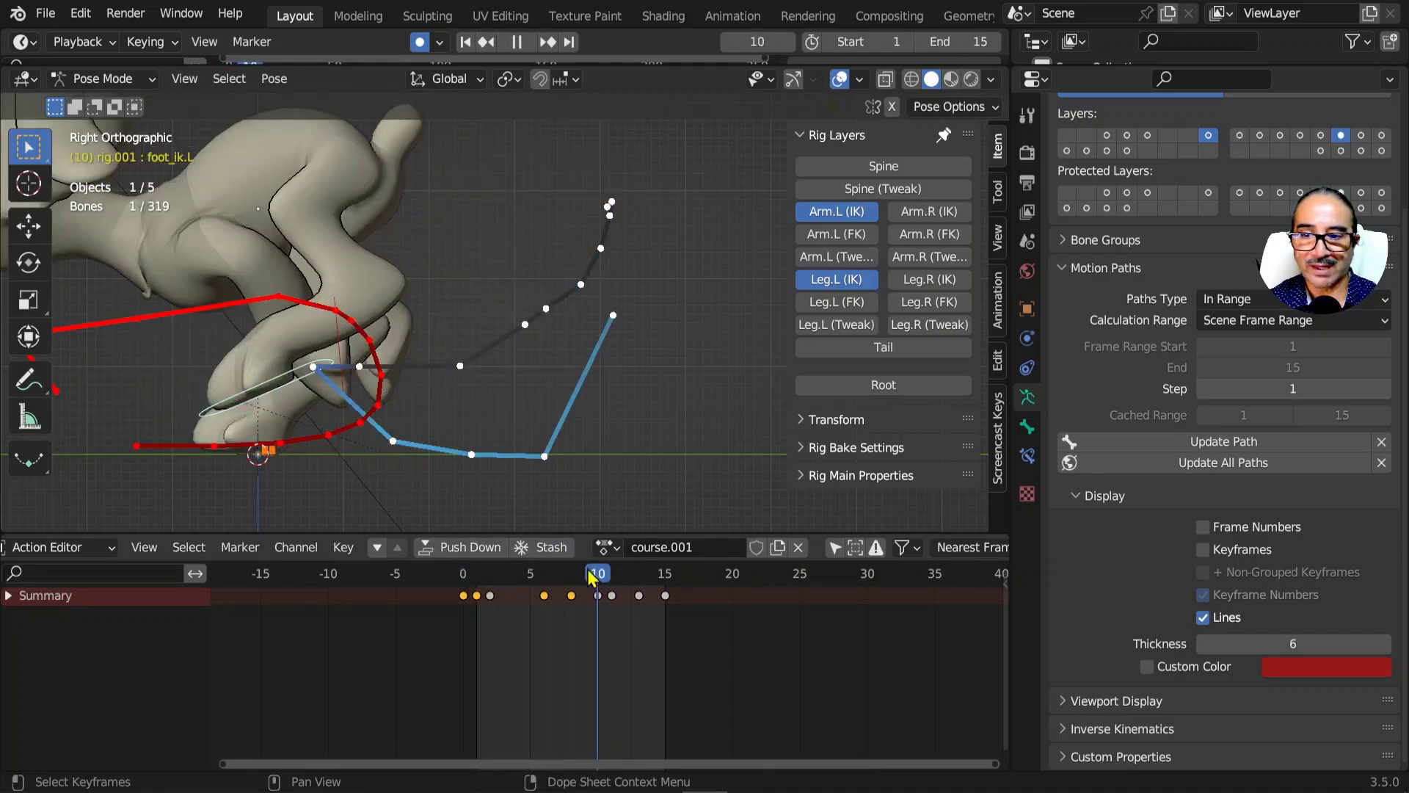
{"action": "key", "text": "r"}
{"action": "left_click", "coordinate": [463, 510]}
{"action": "key", "text": "g"}
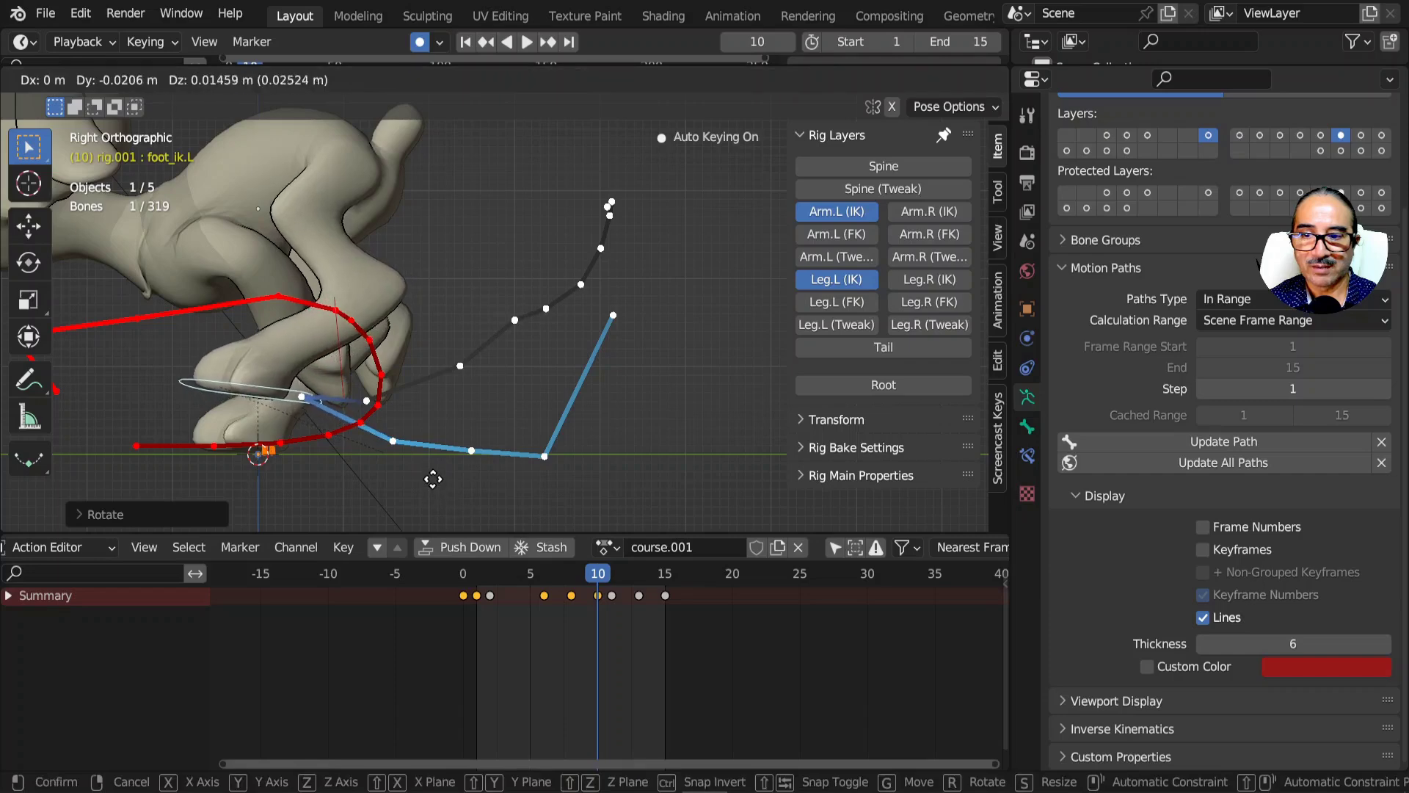
{"action": "right_click", "coordinate": [417, 506]}
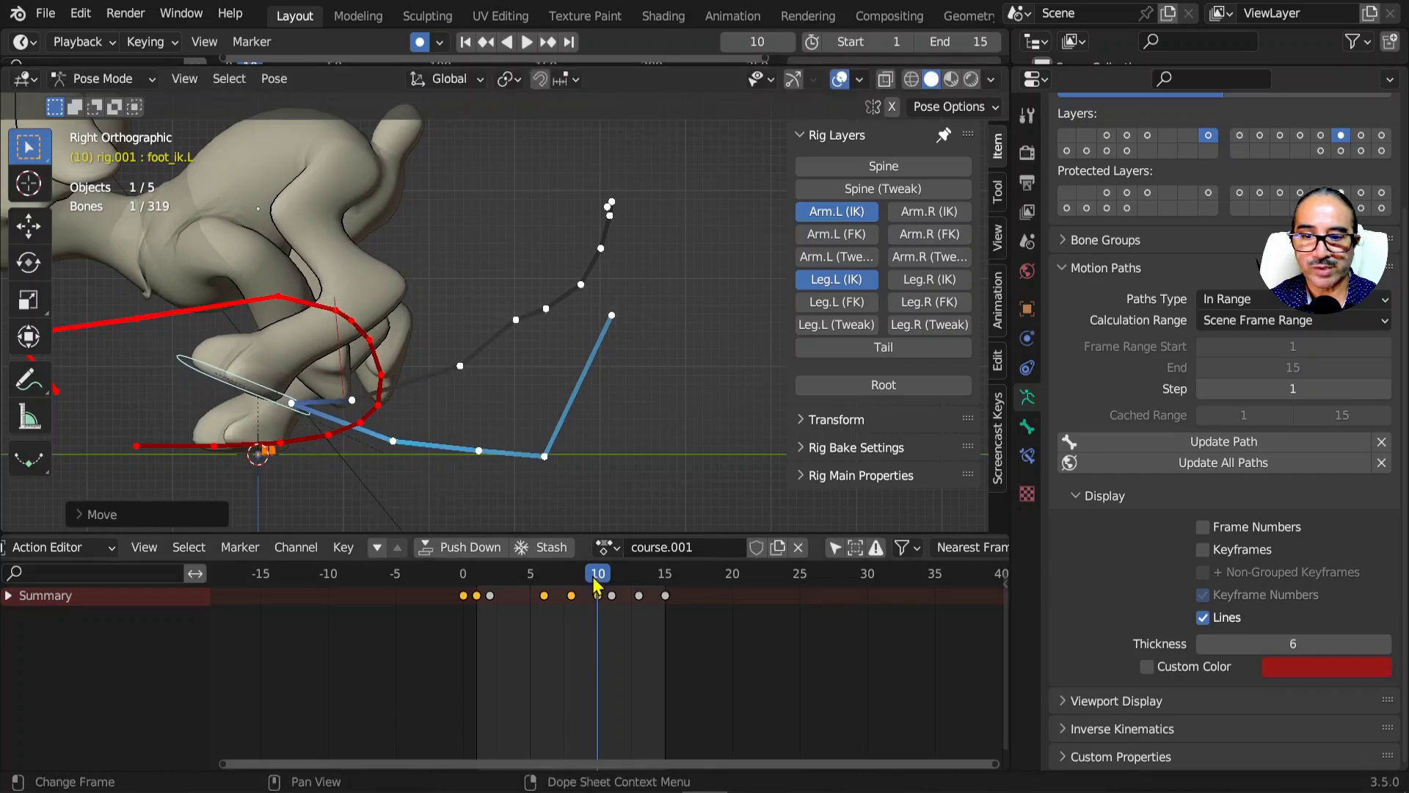
- At frame 11, rotate foot_ik.L flat and move it forward so the paw rests on the ground line
{"action": "key", "text": "space"}
{"action": "key", "text": "r"}
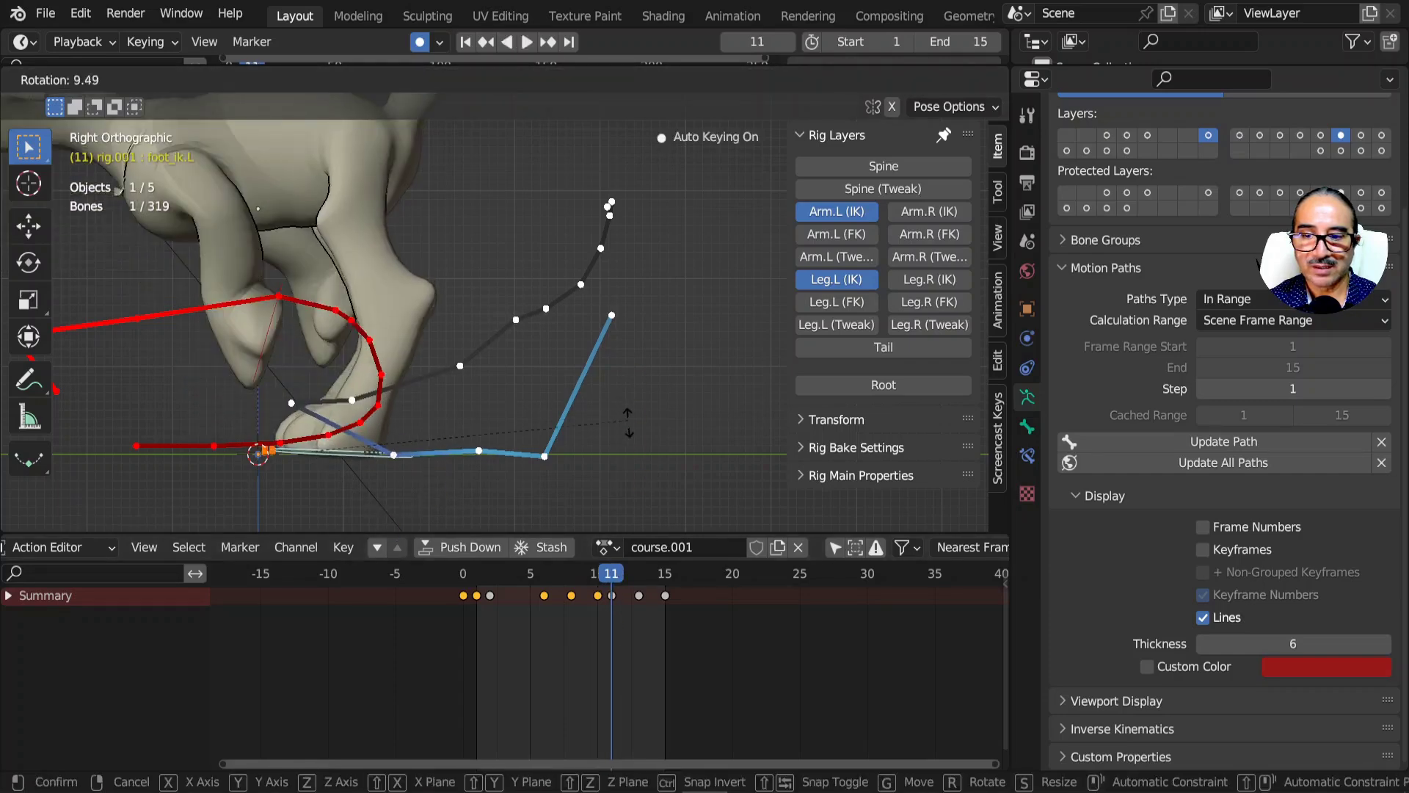
{"action": "left_click", "coordinate": [616, 421]}
{"action": "key", "text": "g"}
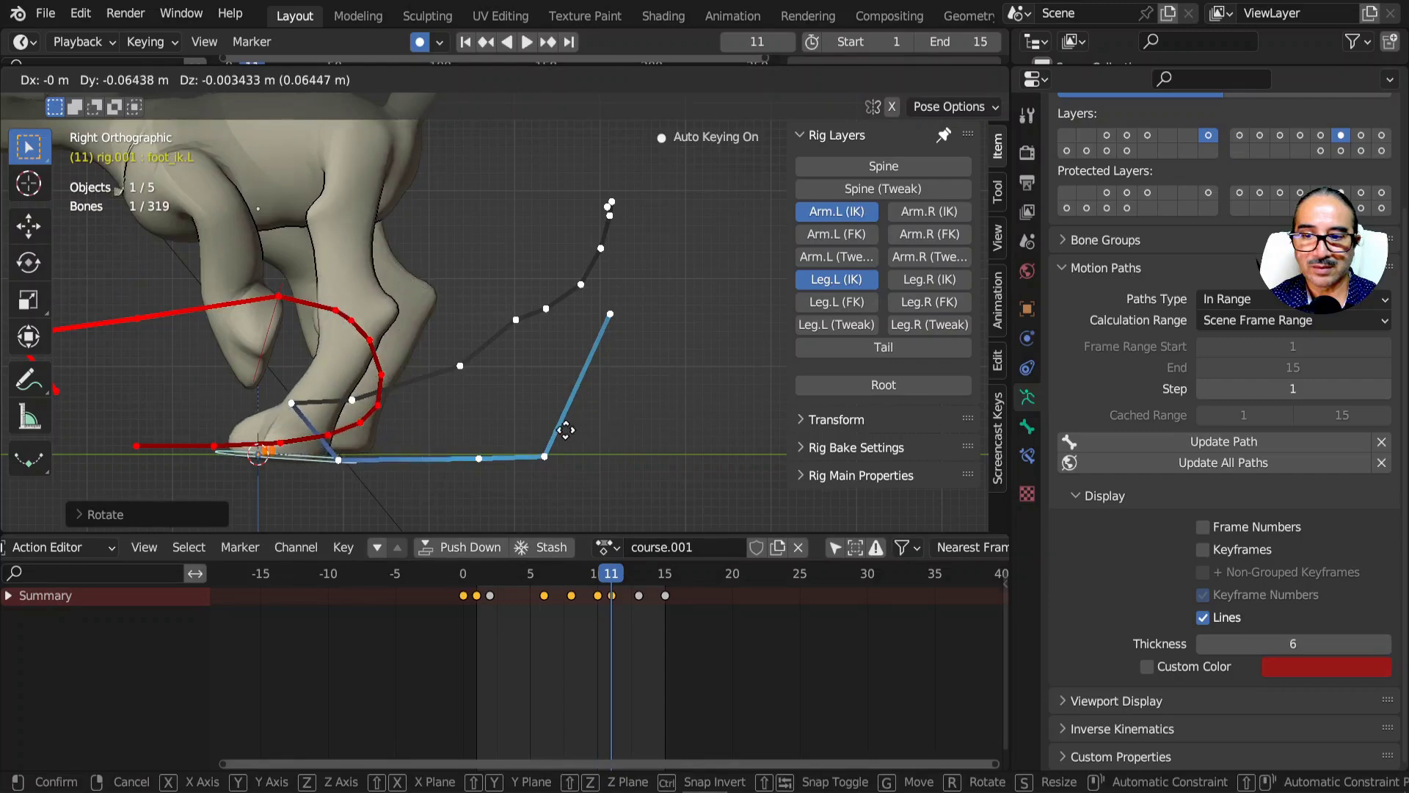
{"action": "key", "text": "g"}
{"action": "left_click", "coordinate": [578, 416]}
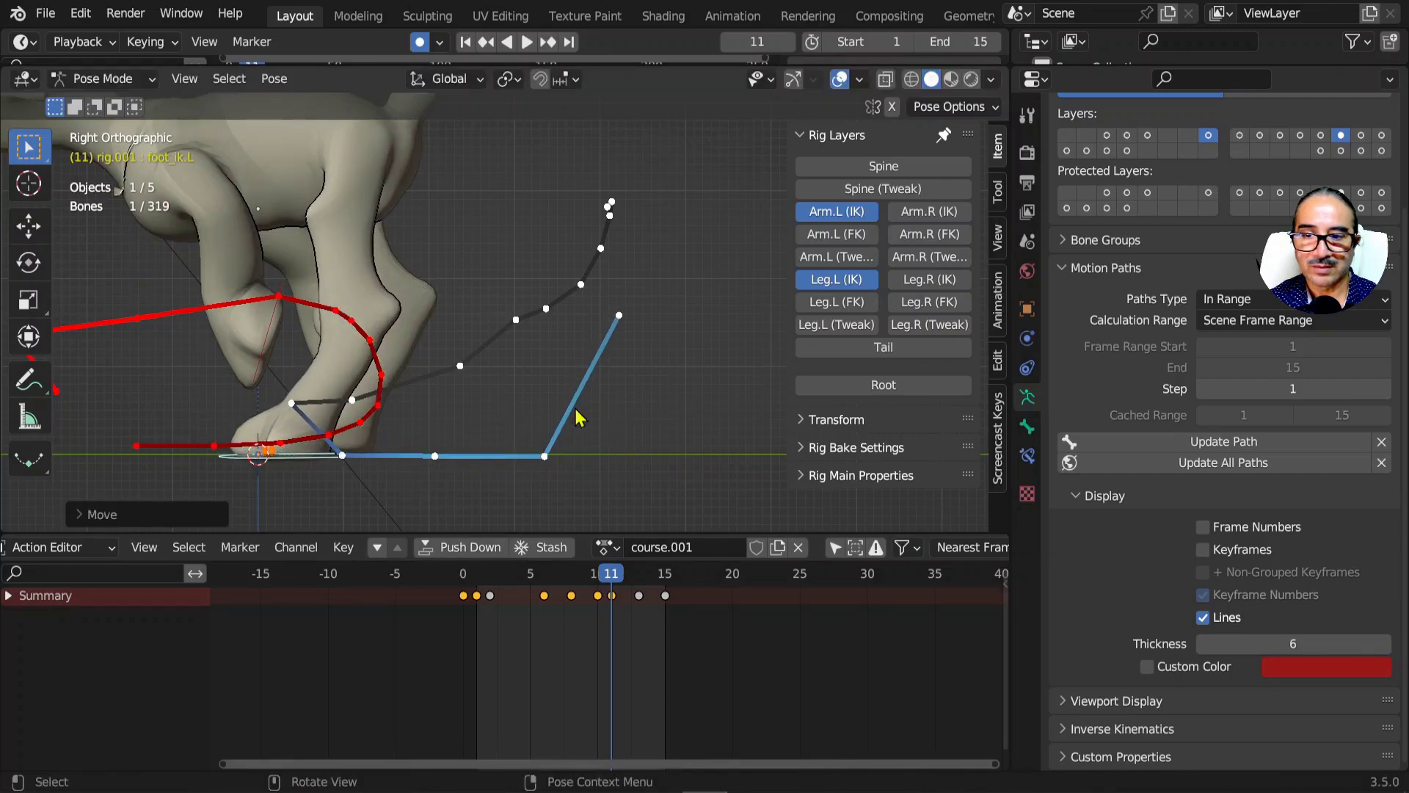
- At frame 13, rotate foot_ik.L to lift the heel, and scrub frames 11 to 15 to check the ground contact
{"action": "key", "text": "space"}
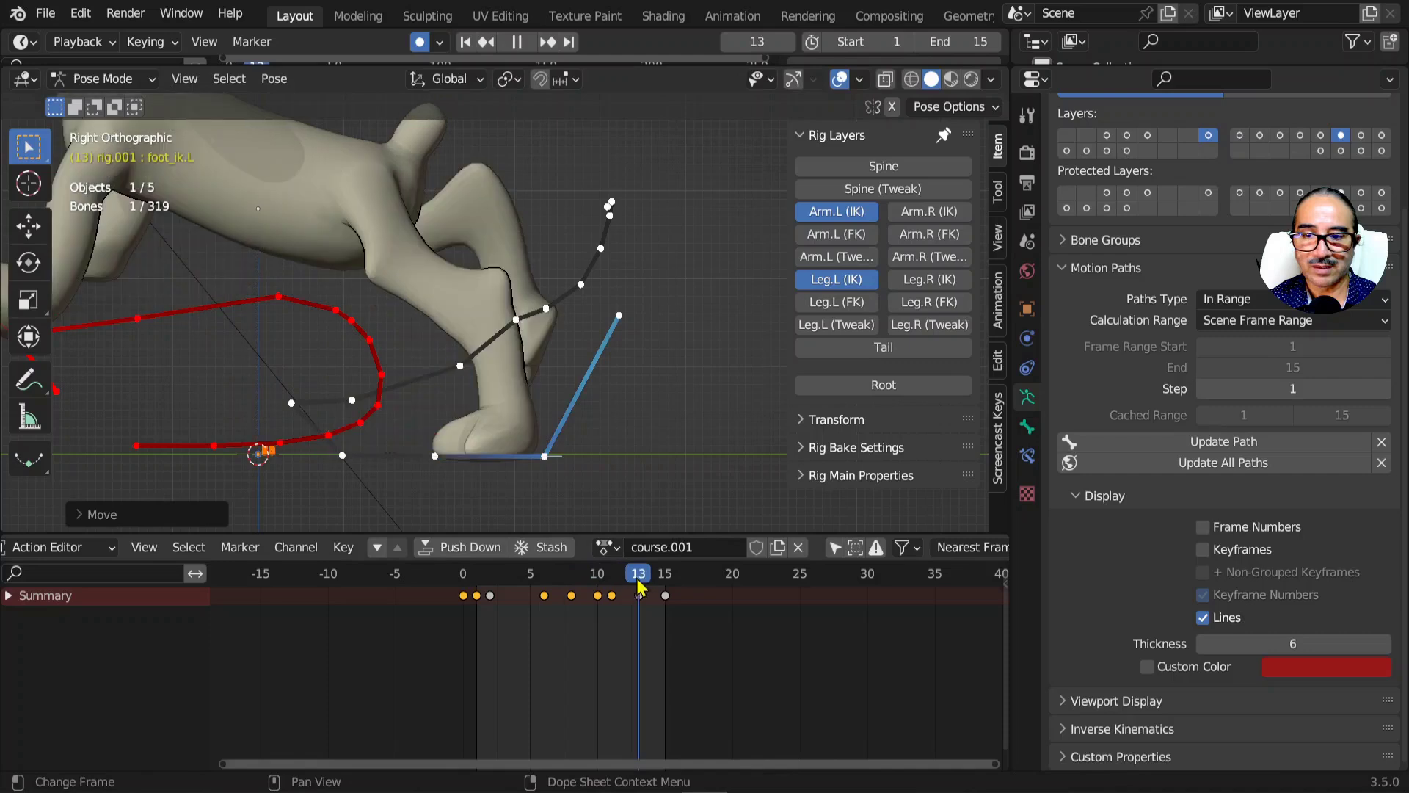
{"action": "left_click_drag", "start_coordinate": [655, 587], "coordinate": [640, 587]}
{"action": "key", "text": "r"}
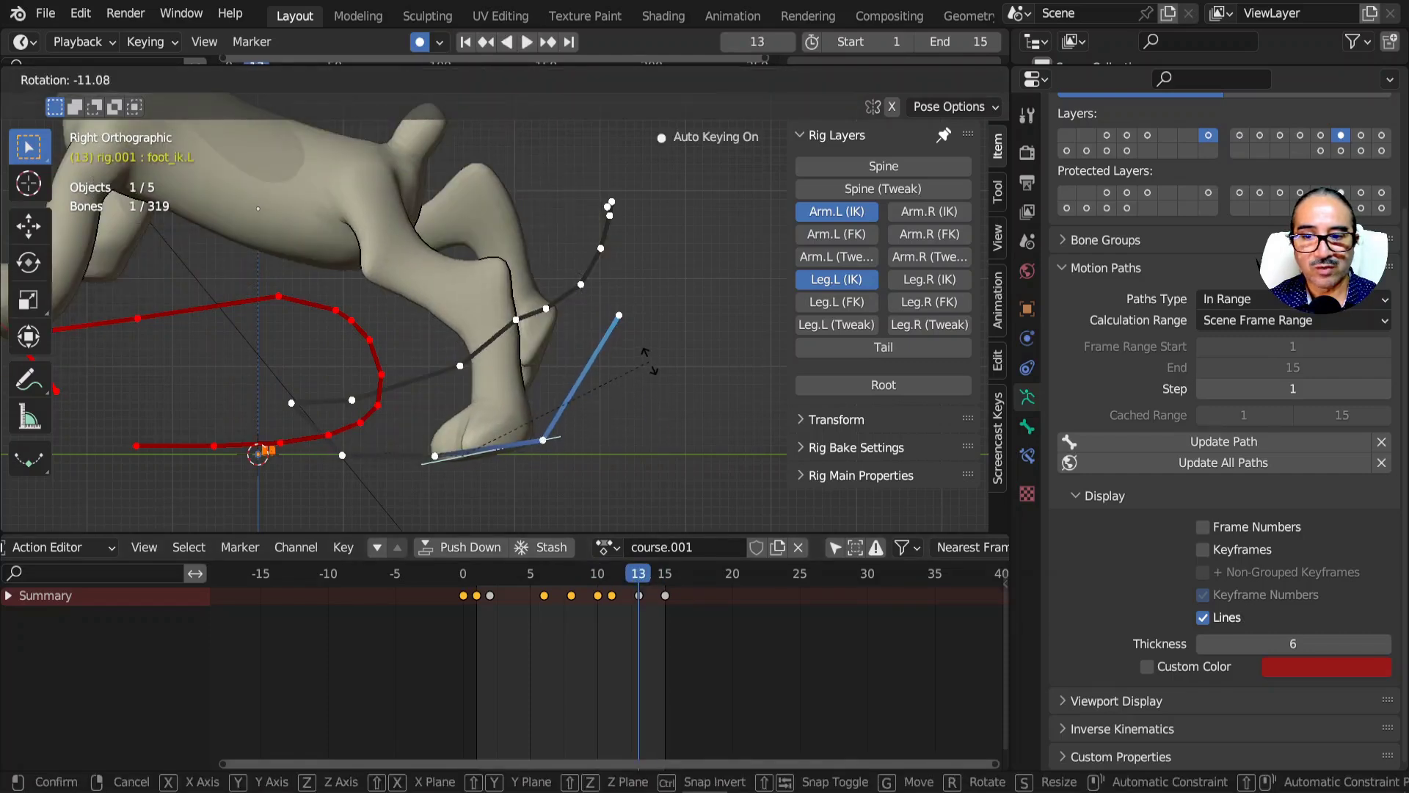
{"action": "left_click", "coordinate": [658, 524]}
{"action": "key", "text": "space"}
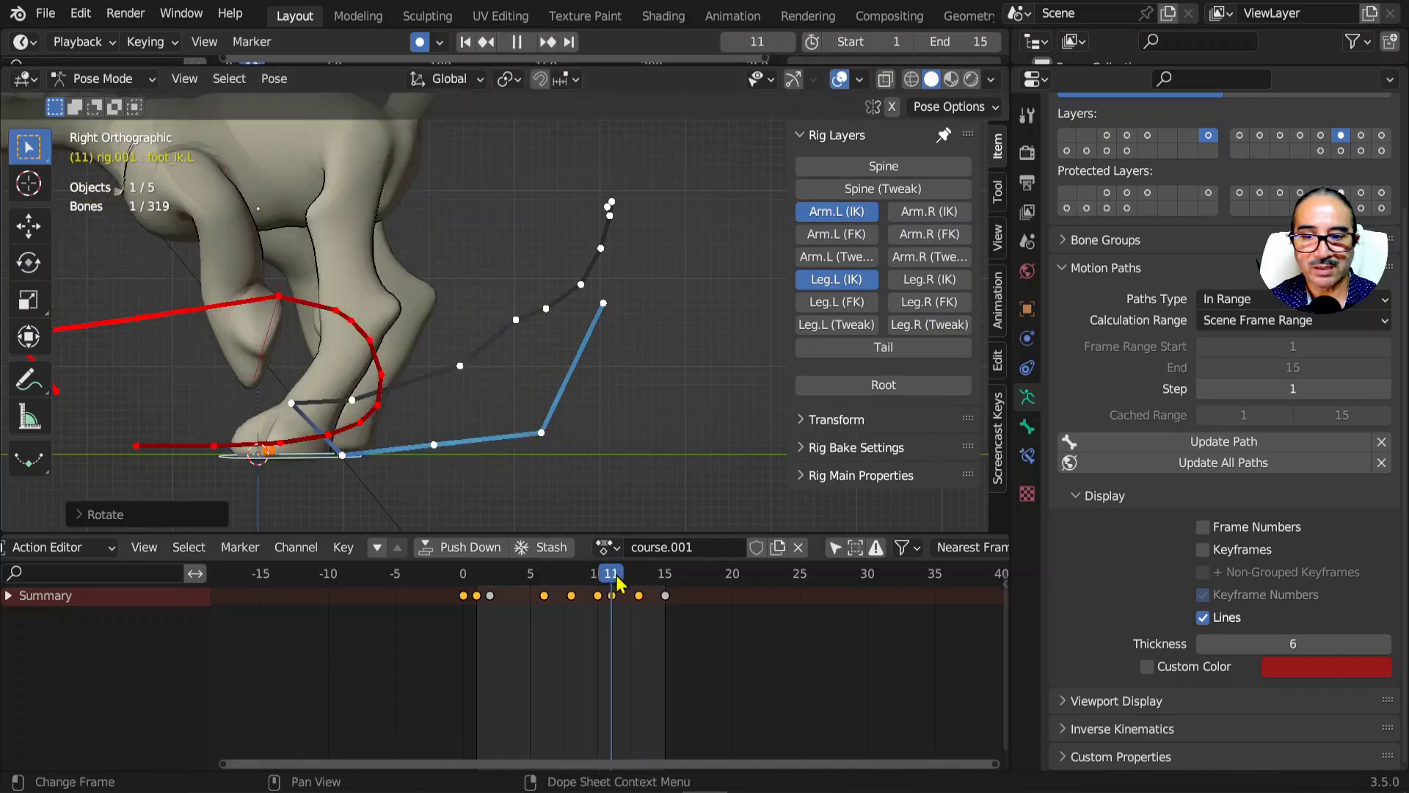
{"action": "left_click_drag", "start_coordinate": [665, 584], "coordinate": [624, 585]}
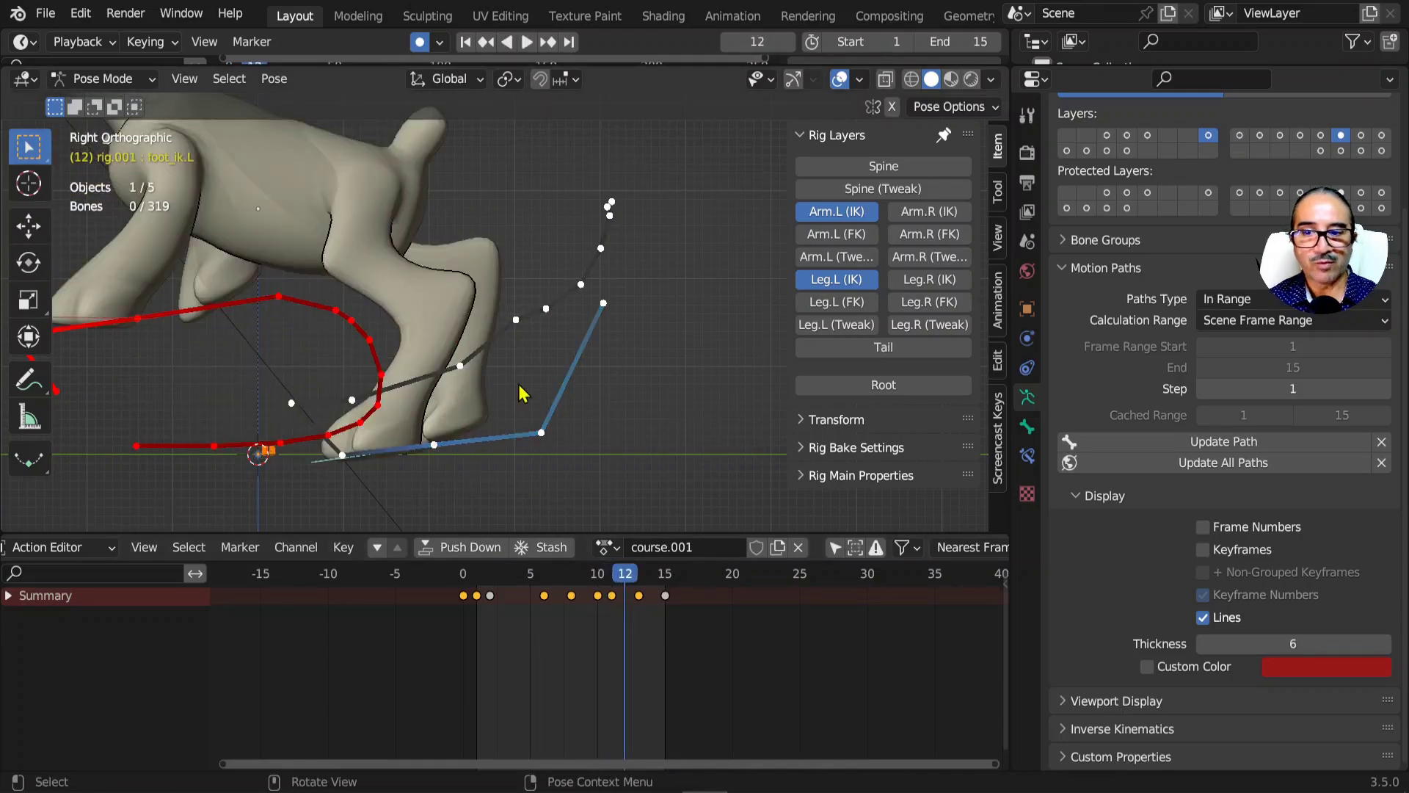
- Play the run cycle with the viewport overlays hidden and review it from the side and three-quarter view
{"action": "key", "text": "space"}
{"action": "scroll", "coordinate": [545, 518], "scroll_direction": "down", "scroll_amount": 4}
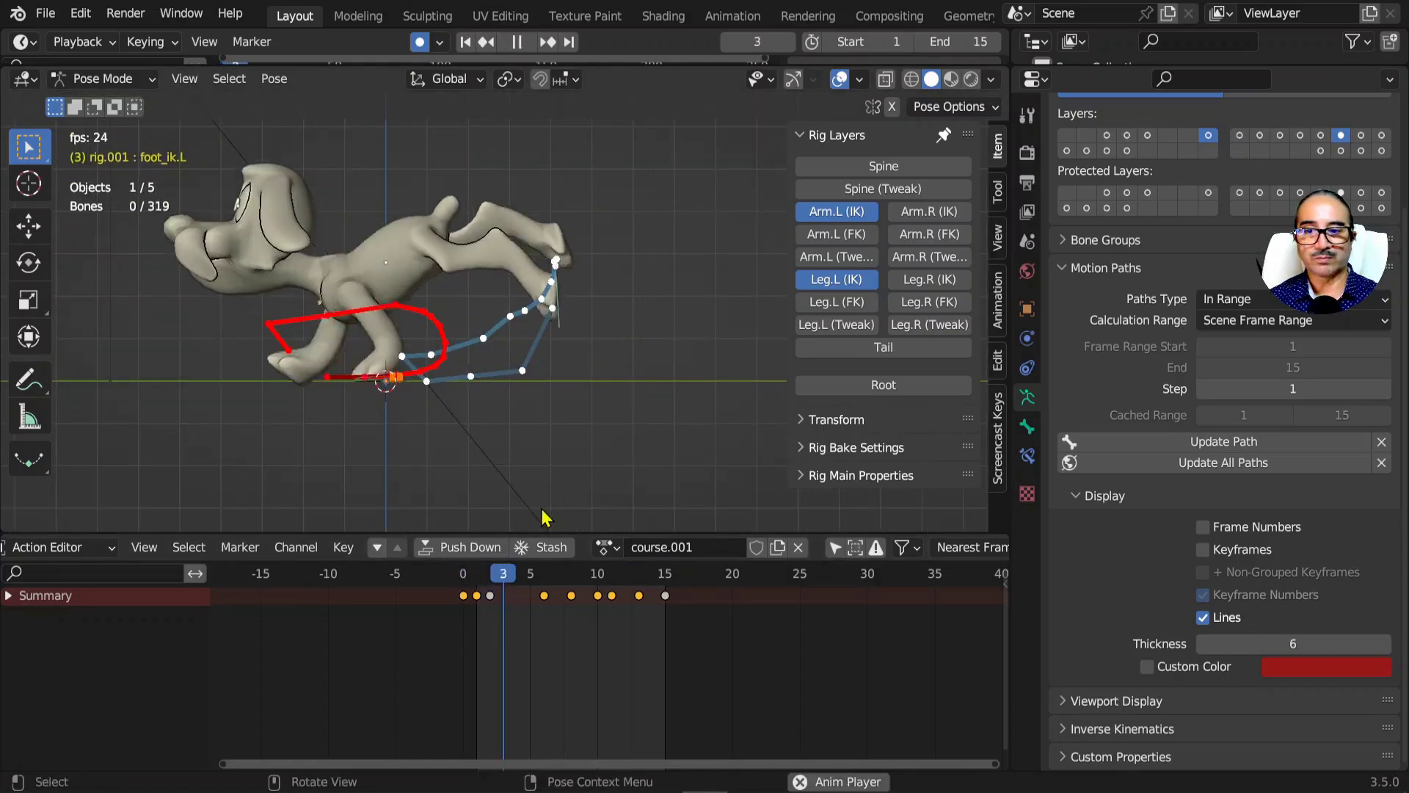
{"action": "left_click", "coordinate": [840, 80]}
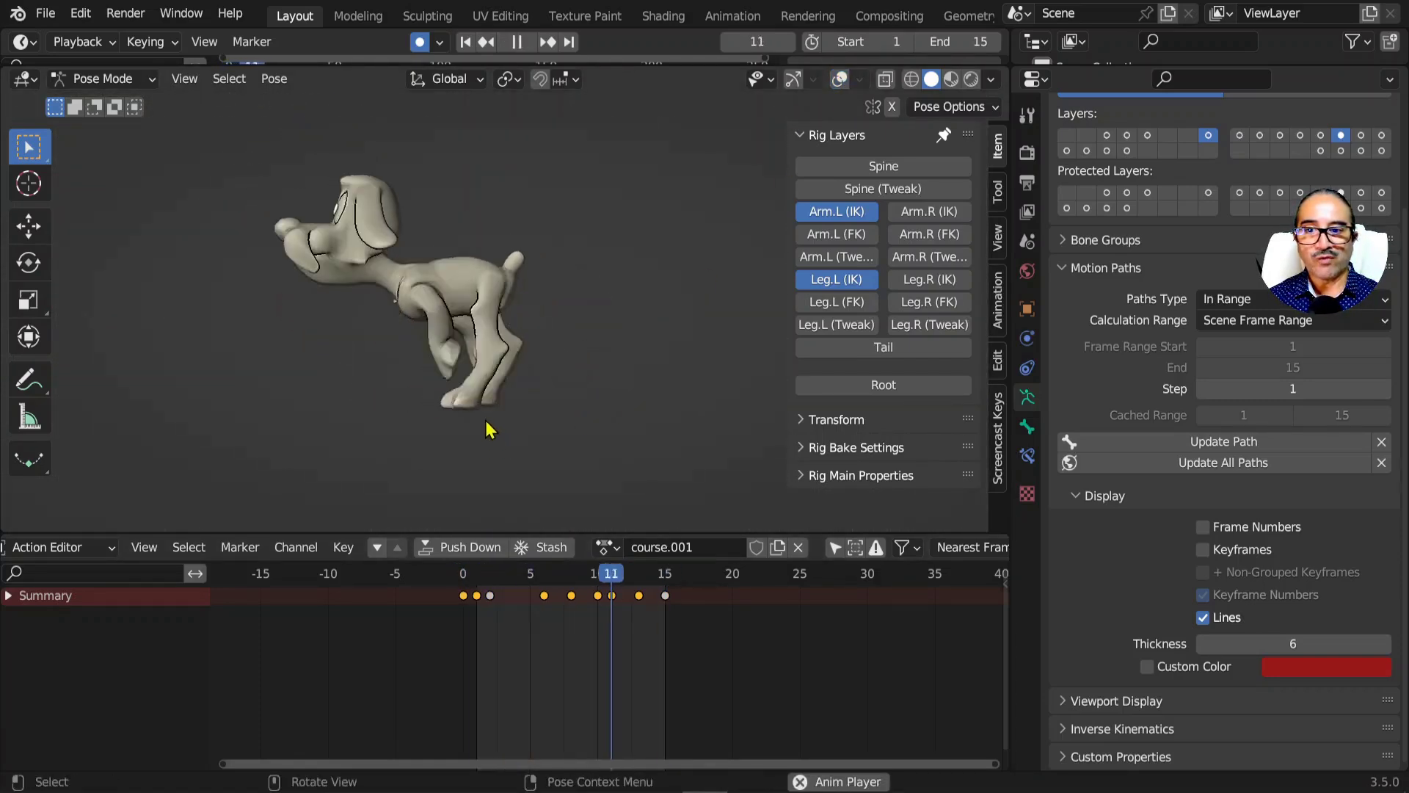
{"action": "middle_click_drag", "start_coordinate": [528, 422], "coordinate": [576, 422]}
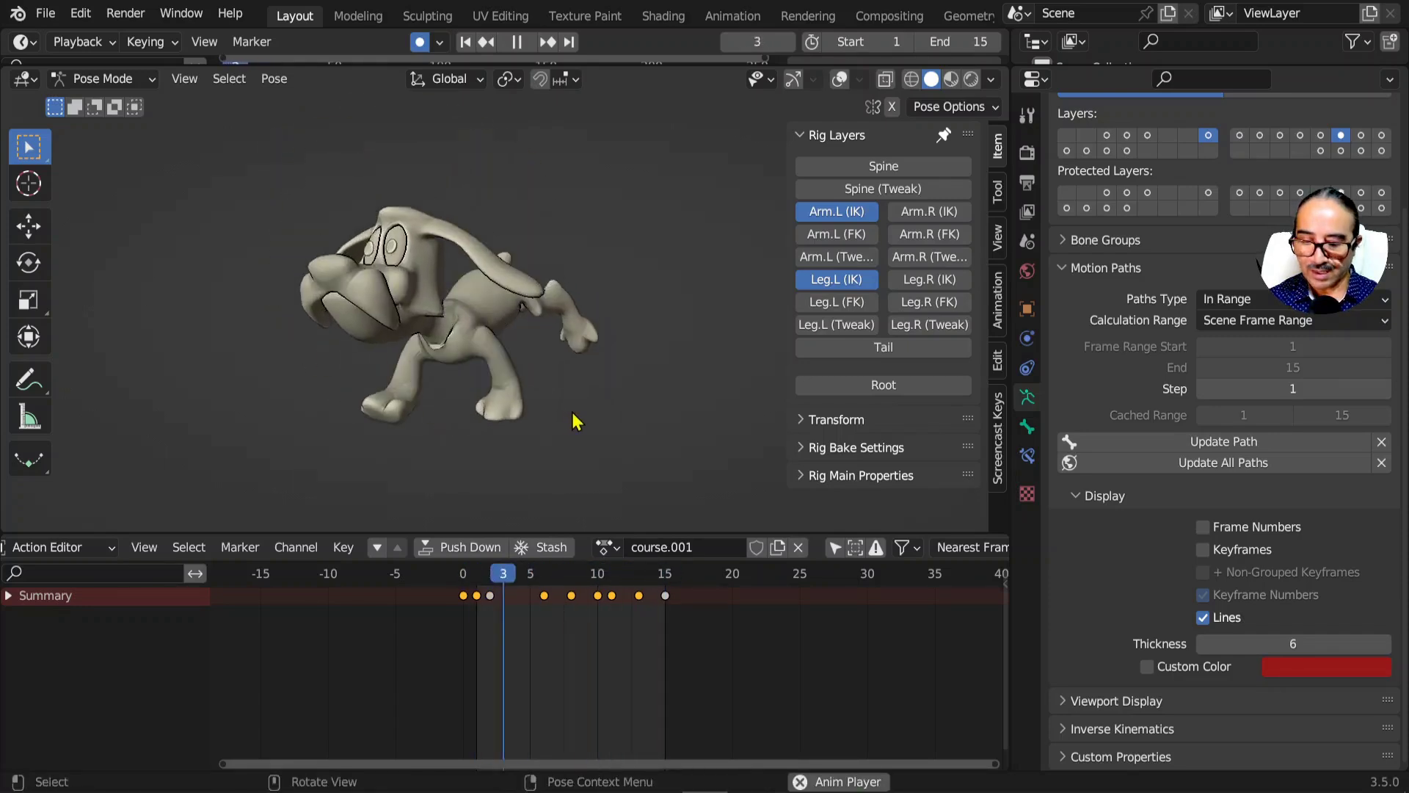
- Save the scene as a new version named idefix-tuto13.blend
{"action": "left_click", "coordinate": [46, 13]}
{"action": "left_click", "coordinate": [106, 175]}
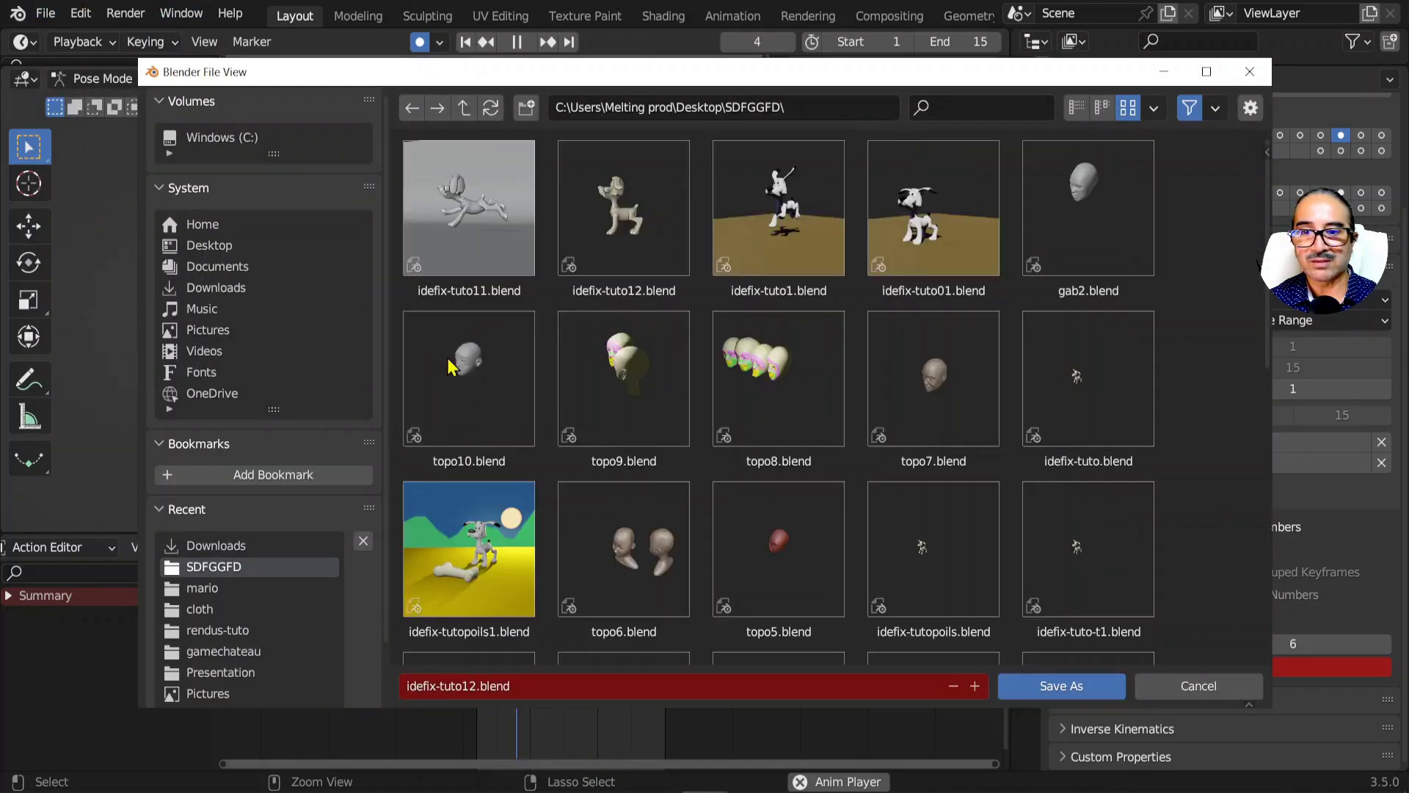
{"action": "left_click", "coordinate": [977, 696]}
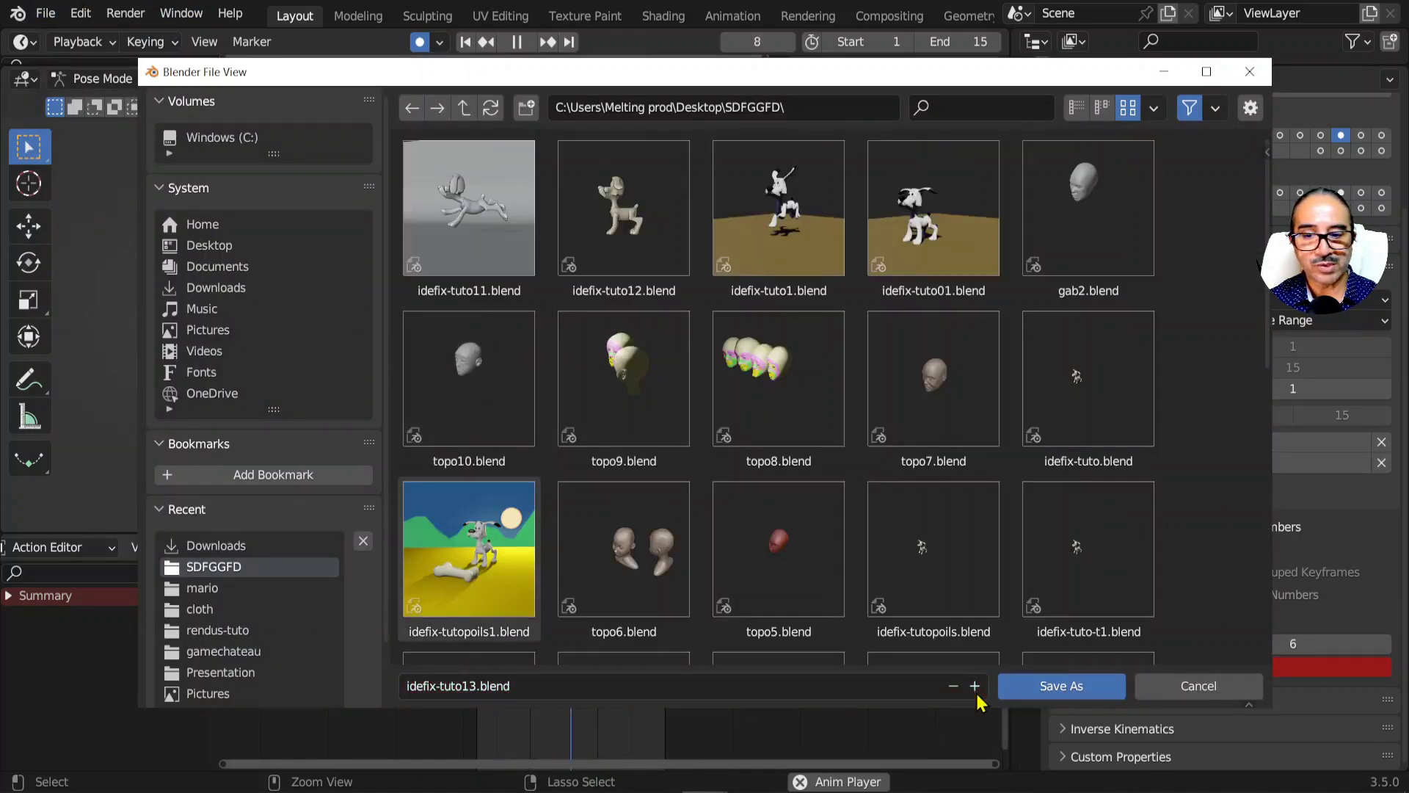
{"action": "left_click", "coordinate": [1029, 689]}
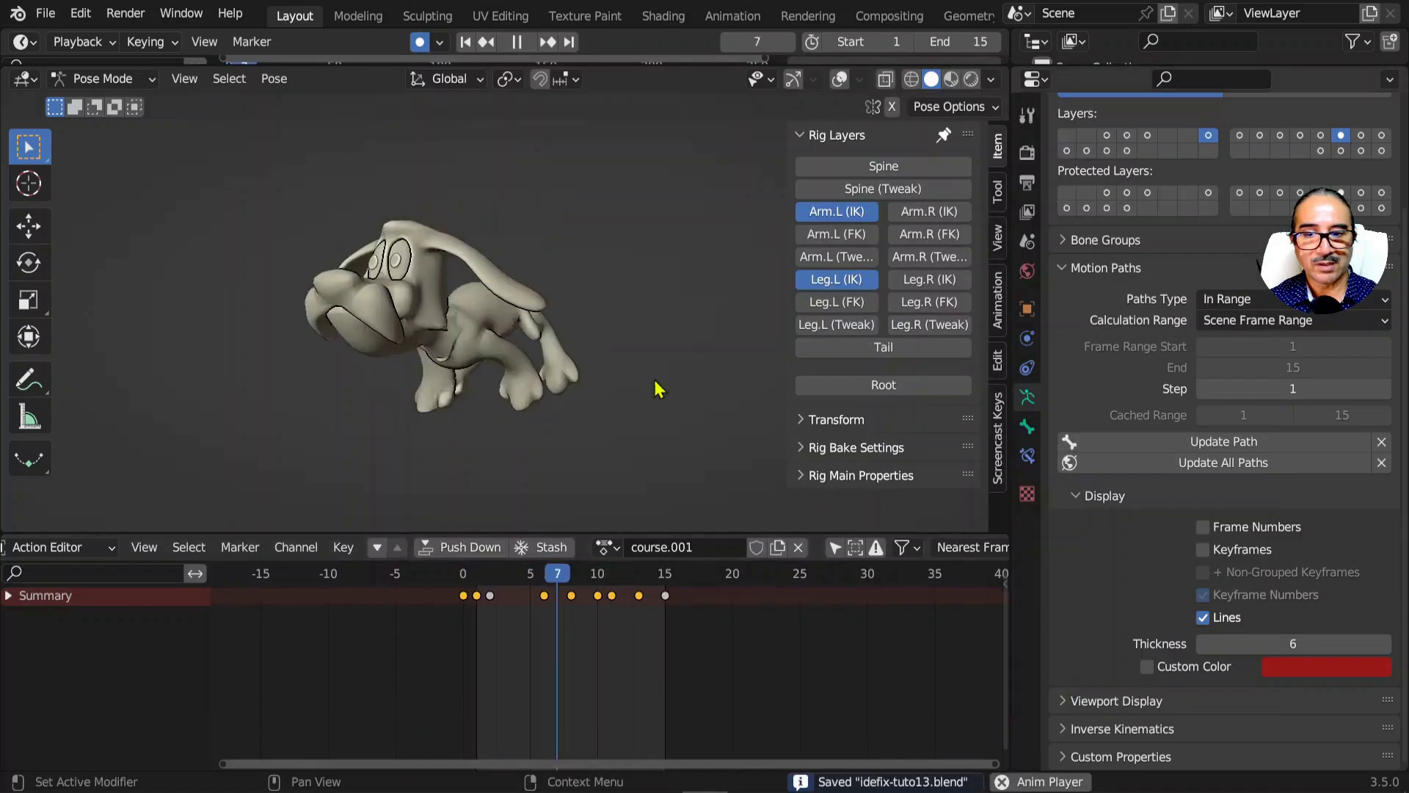
- Open the recent file idefix-tuto11.blend and play its dog animation
{"action": "left_click", "coordinate": [44, 15]}
{"action": "mouse_move", "coordinate": [116, 81]}
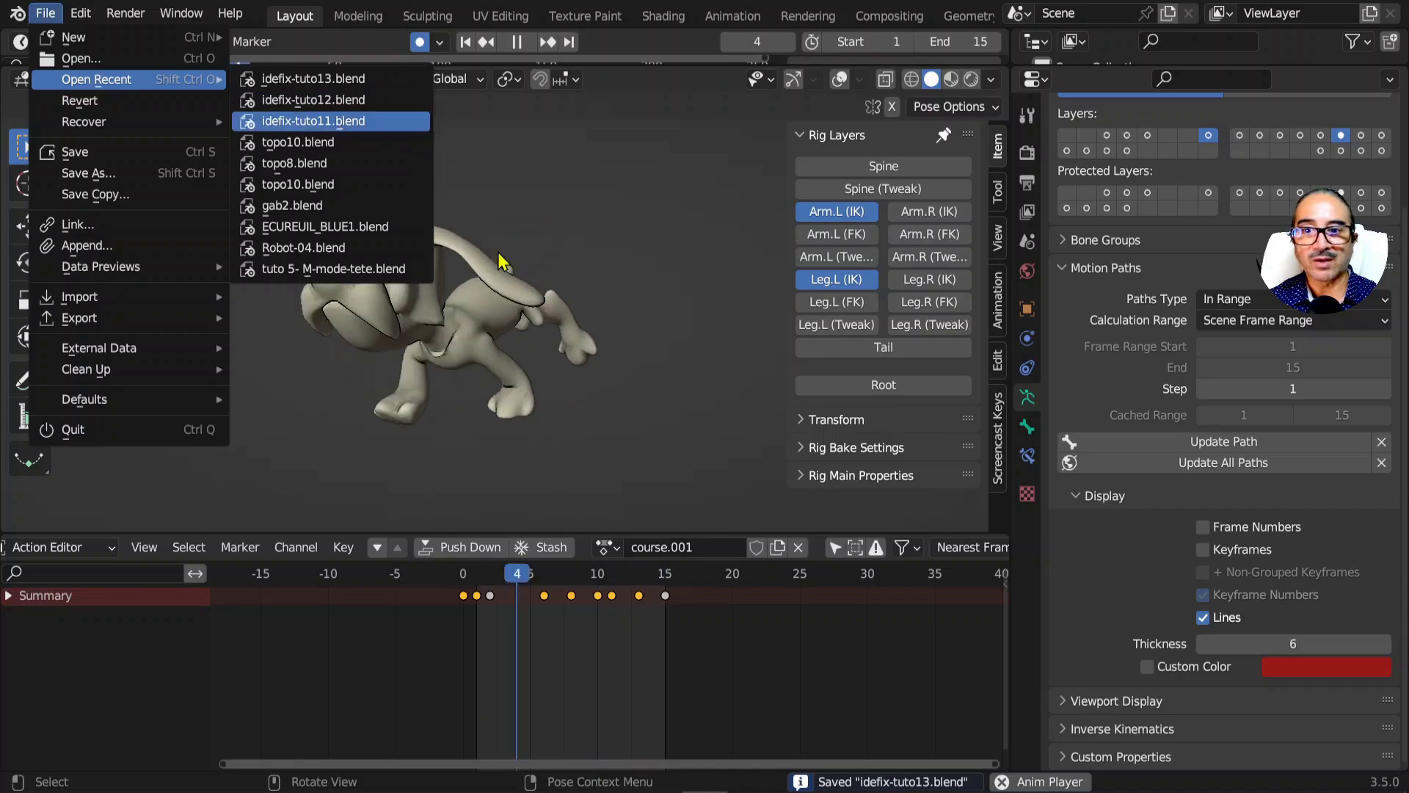
{"action": "left_click", "coordinate": [351, 121]}
{"action": "key", "text": "space"}
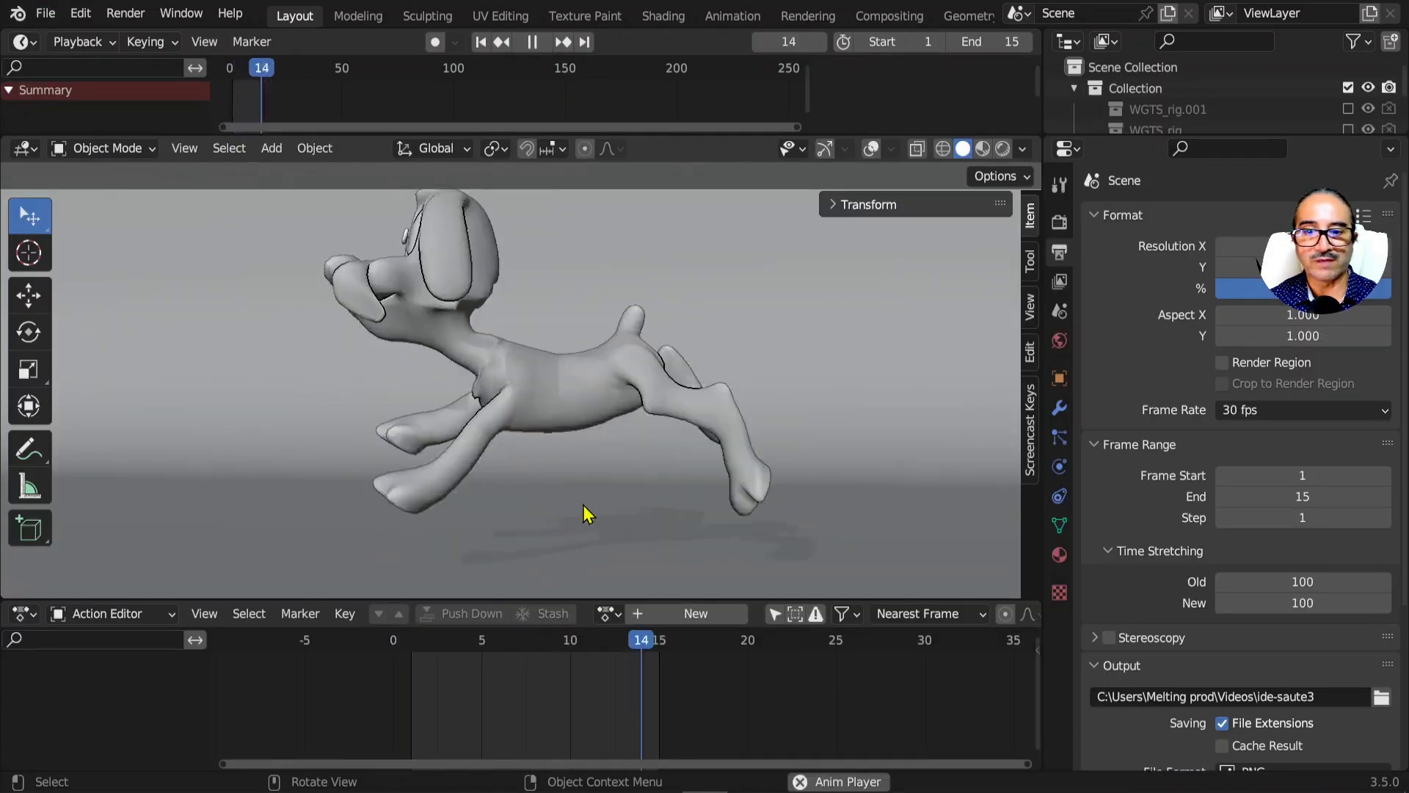